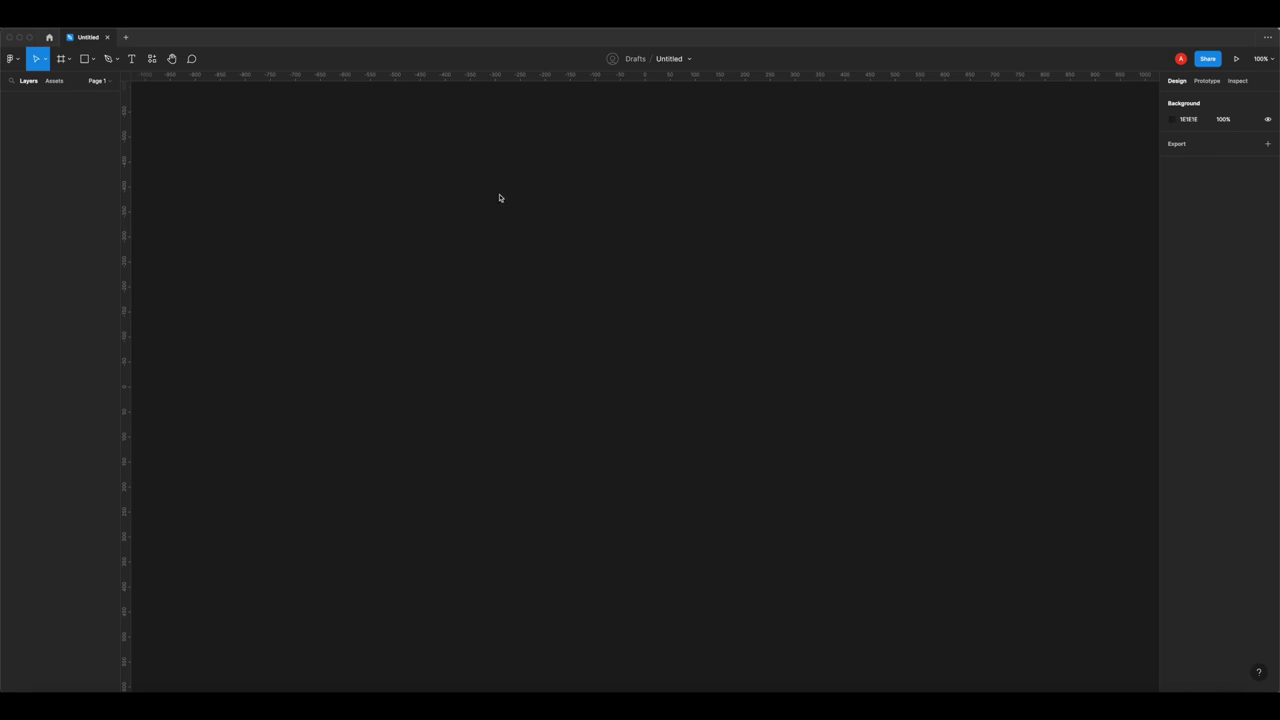
- Create a 1440 × 1024 frame from the Desktop preset
{"action": "key", "text": "f"}
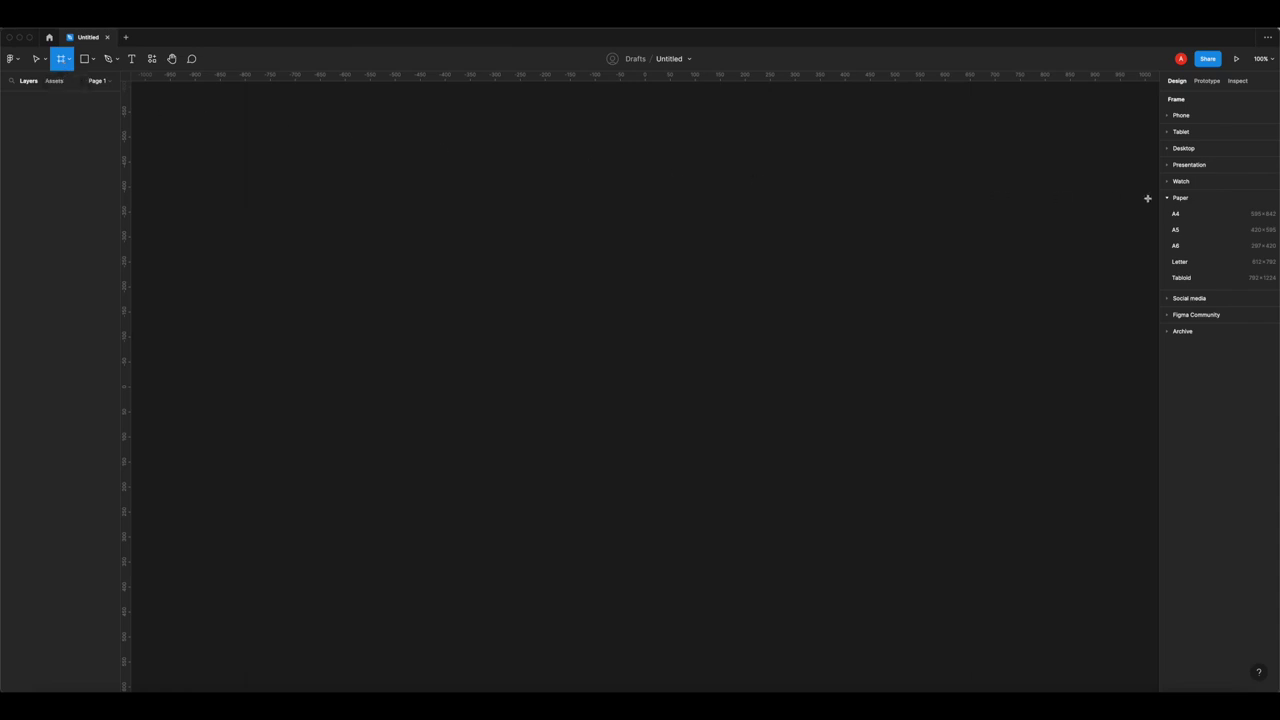
{"action": "left_click", "coordinate": [1185, 148]}
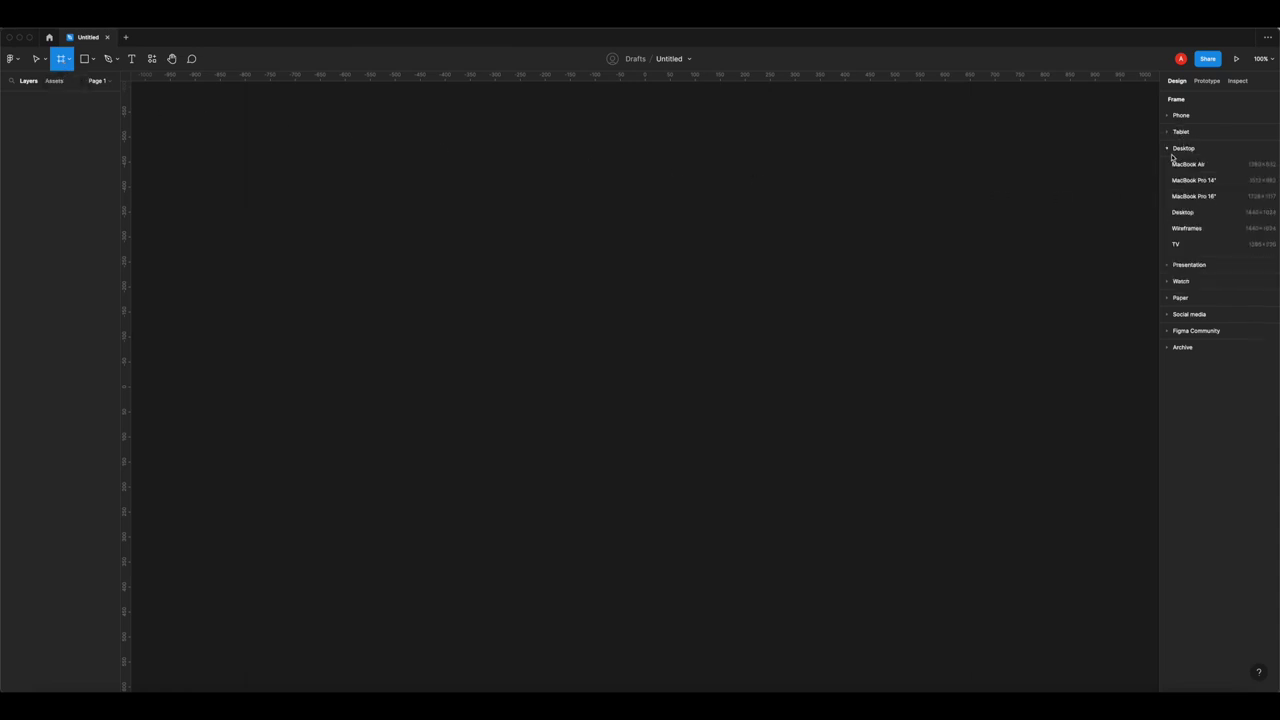
{"action": "left_click", "coordinate": [1194, 214]}
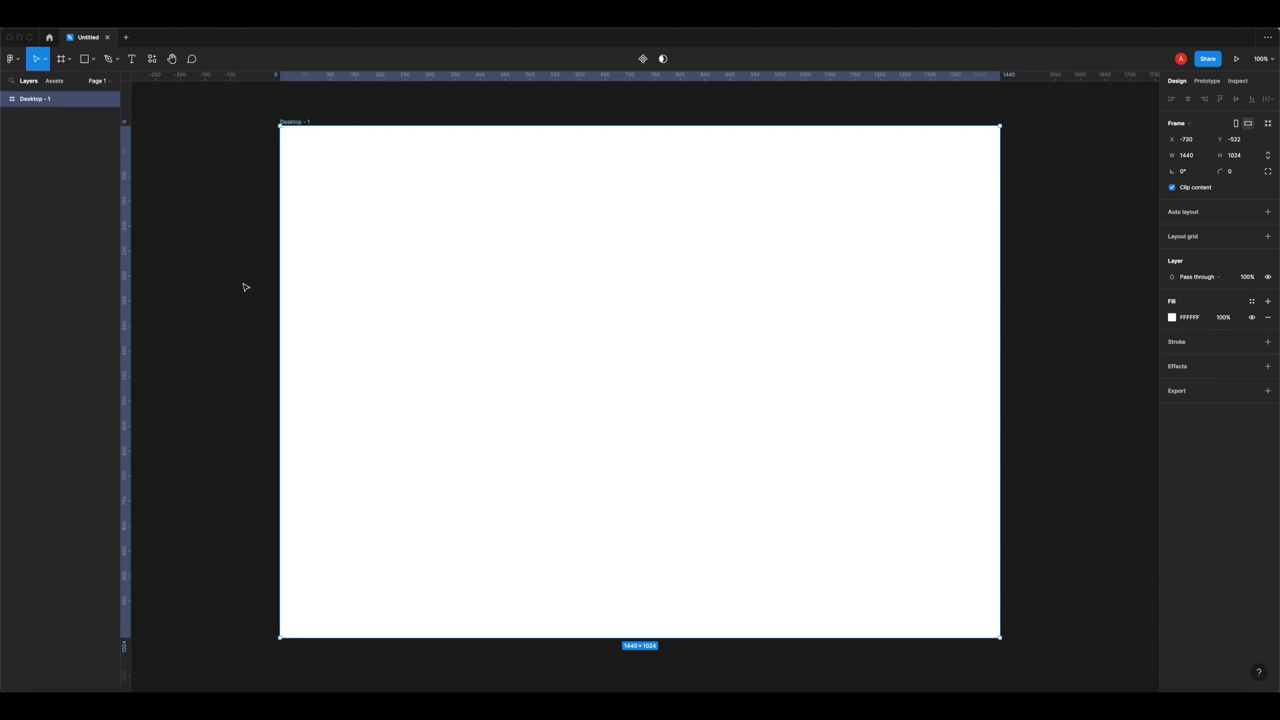
{"action": "left_click", "coordinate": [188, 211]}
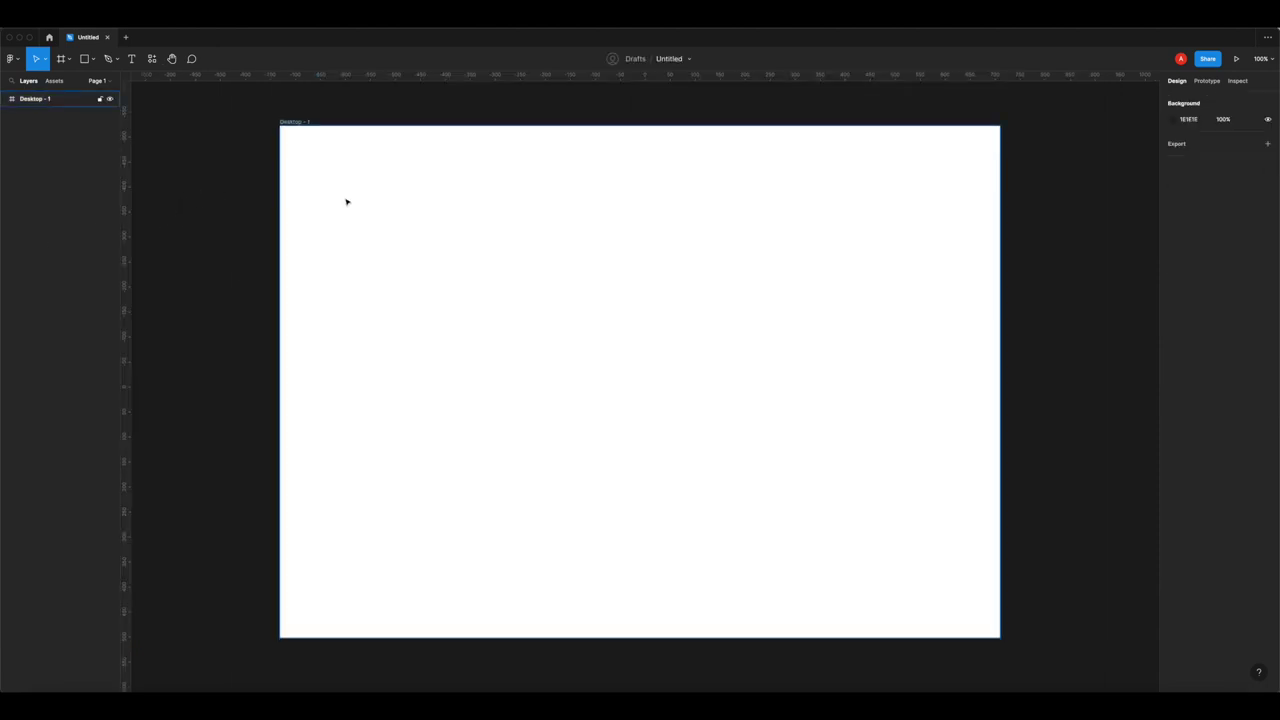
- Set the desktop frame's fill color to black, 000000
{"action": "left_click", "coordinate": [300, 121]}
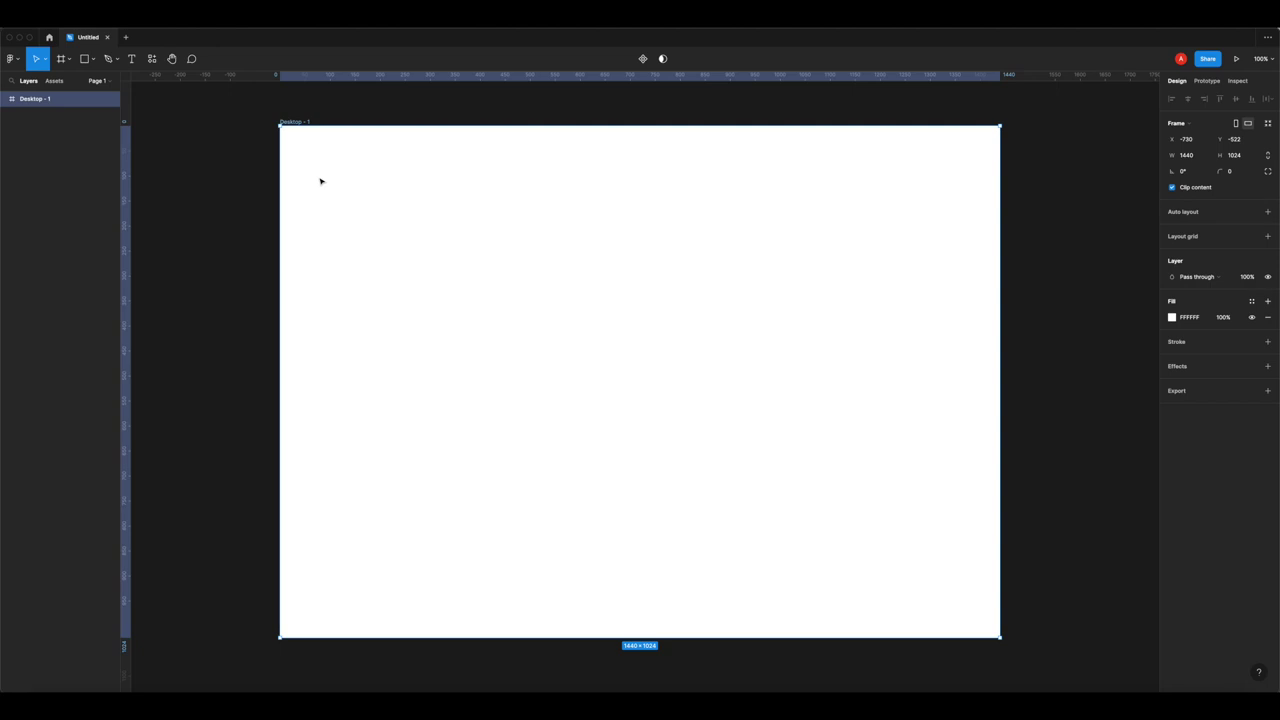
{"action": "left_click", "coordinate": [285, 117]}
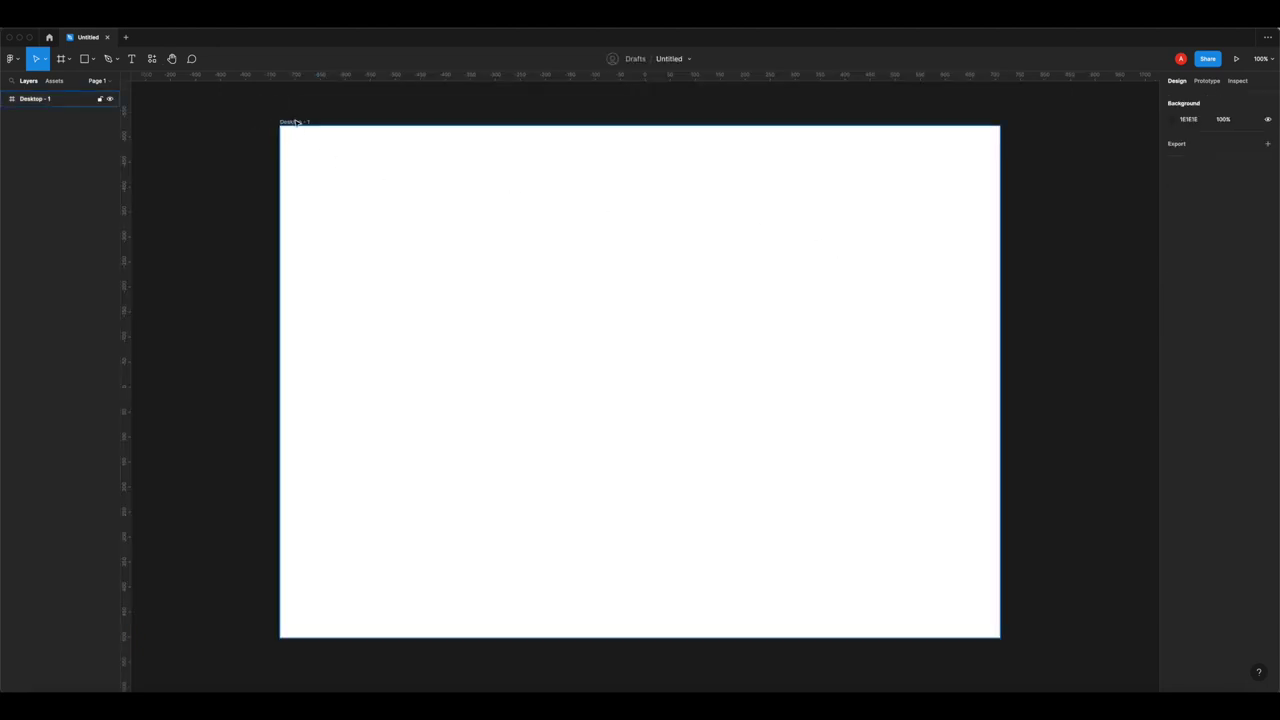
{"action": "left_click", "coordinate": [300, 124]}
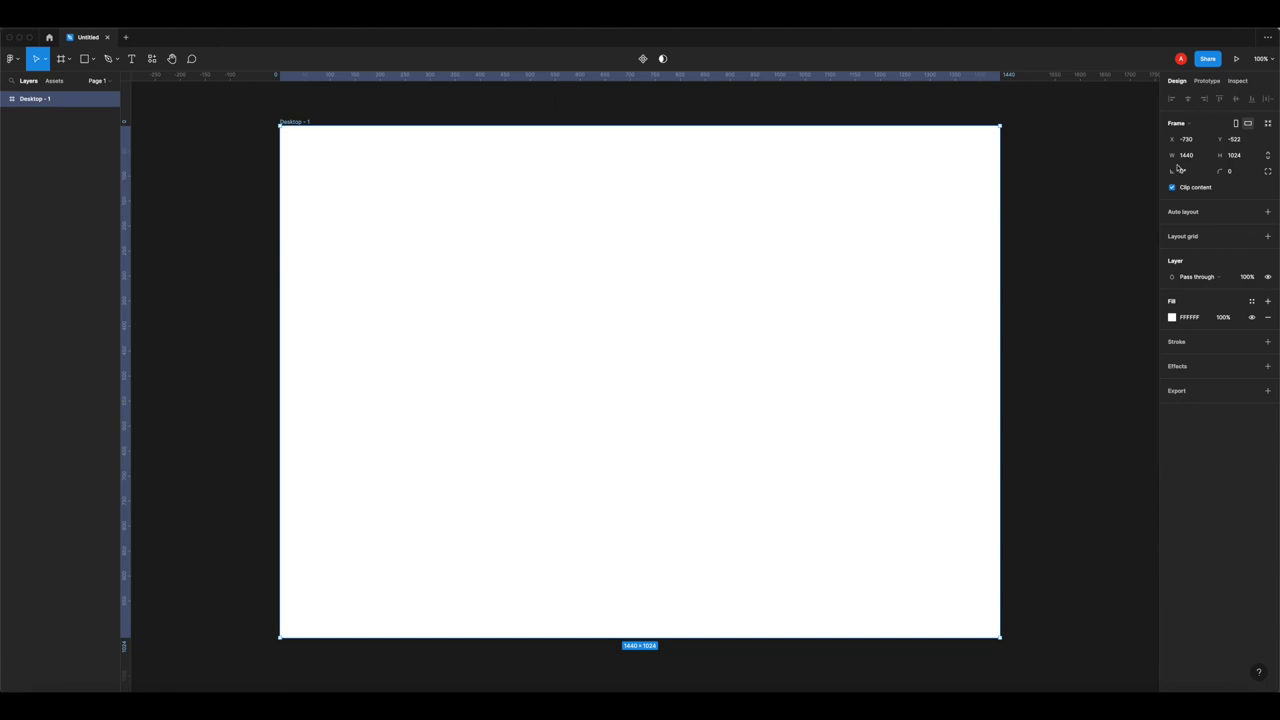
{"action": "left_click", "coordinate": [1172, 318]}
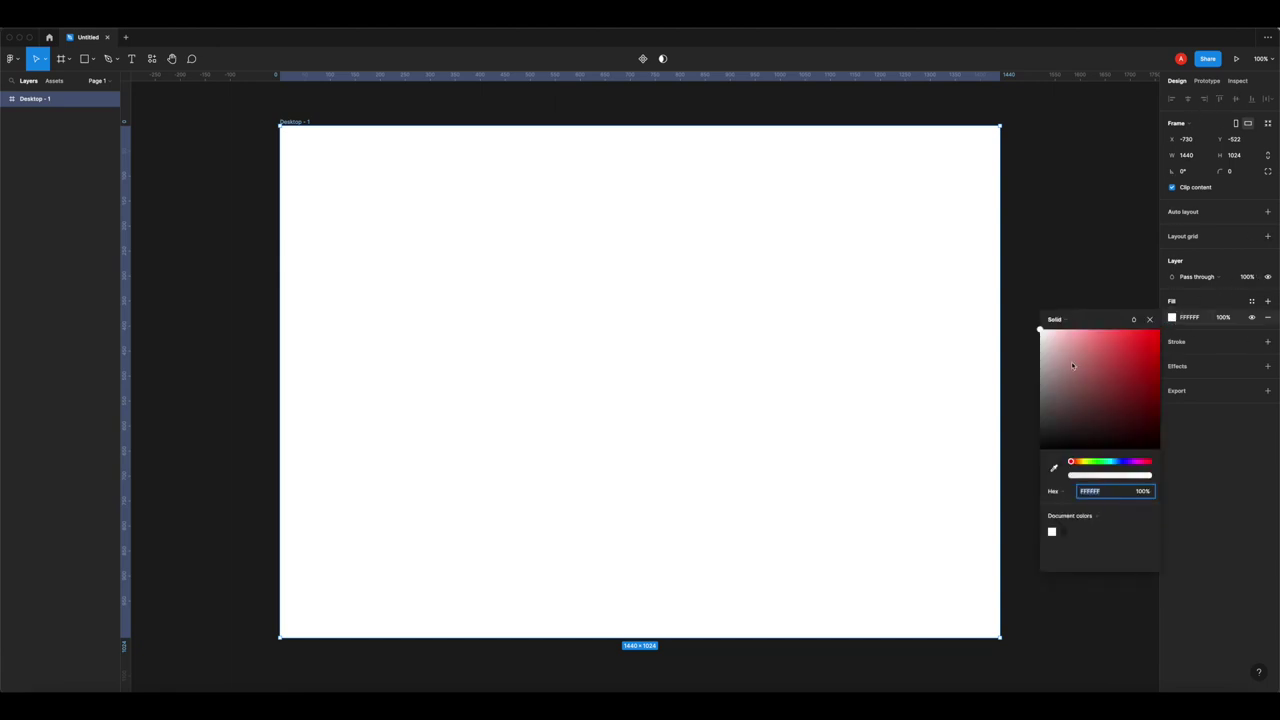
{"action": "left_click_drag", "start_coordinate": [1071, 364], "coordinate": [1030, 471]}
{"action": "left_click", "coordinate": [1218, 466]}
{"action": "left_click", "coordinate": [1190, 317]}
{"action": "type", "text": "ffffff"}
{"action": "key", "text": "Return"}
{"action": "left_click", "coordinate": [1197, 321]}
{"action": "type", "text": "000000"}
{"action": "key", "text": "Return"}
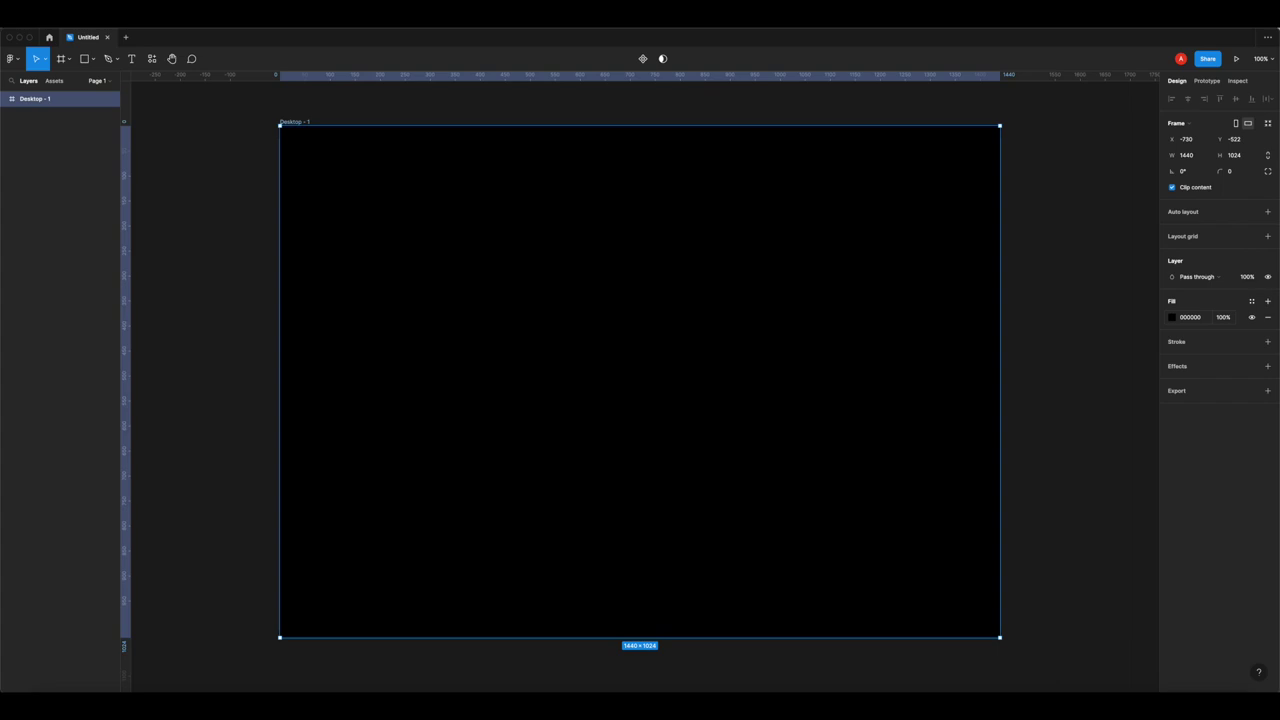
{"action": "left_click", "coordinate": [193, 170]}
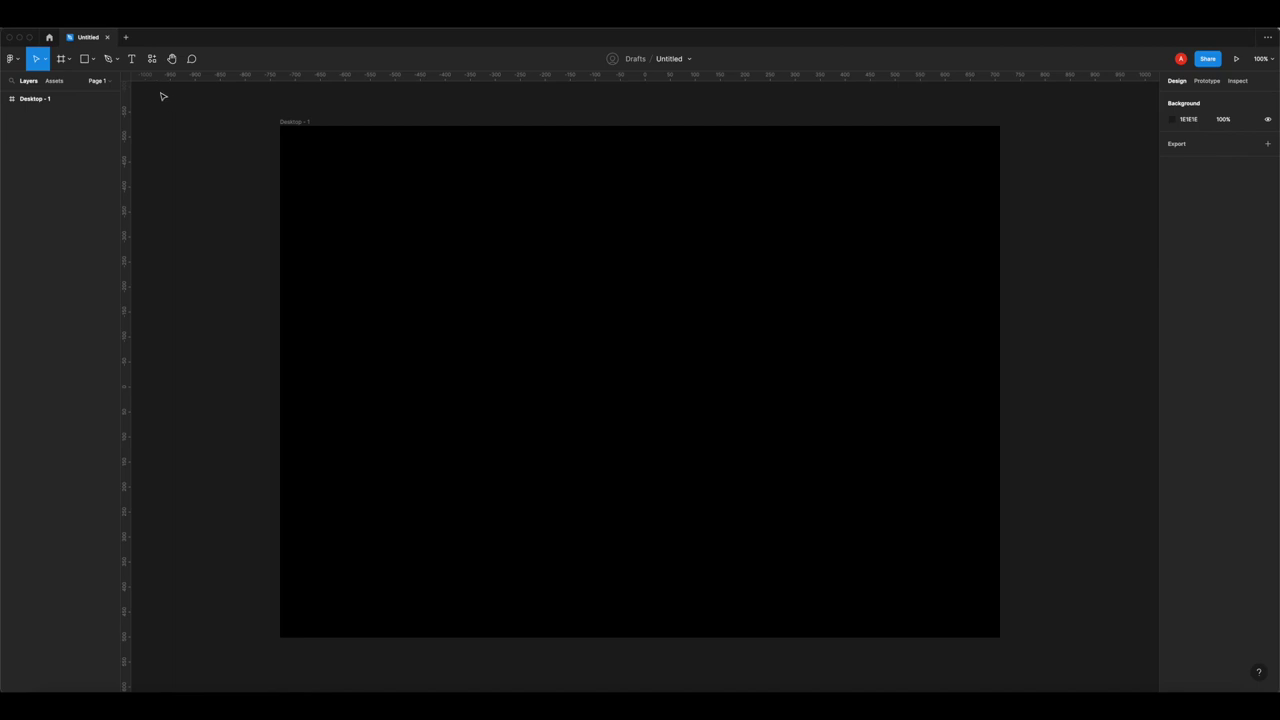
- Draw a full-width rectangle about 1440 × 88 along the upper edge of the desktop frame
{"action": "left_click", "coordinate": [85, 60]}
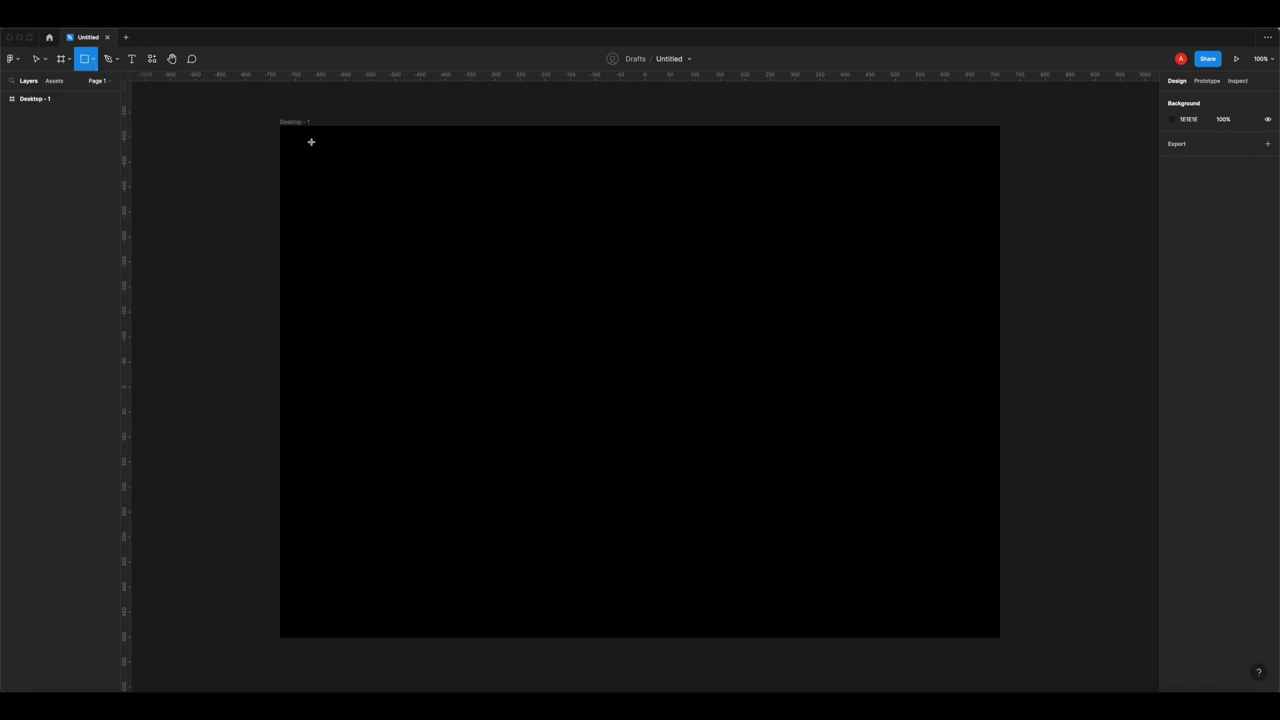
{"action": "left_click_drag", "start_coordinate": [282, 128], "coordinate": [1000, 169]}
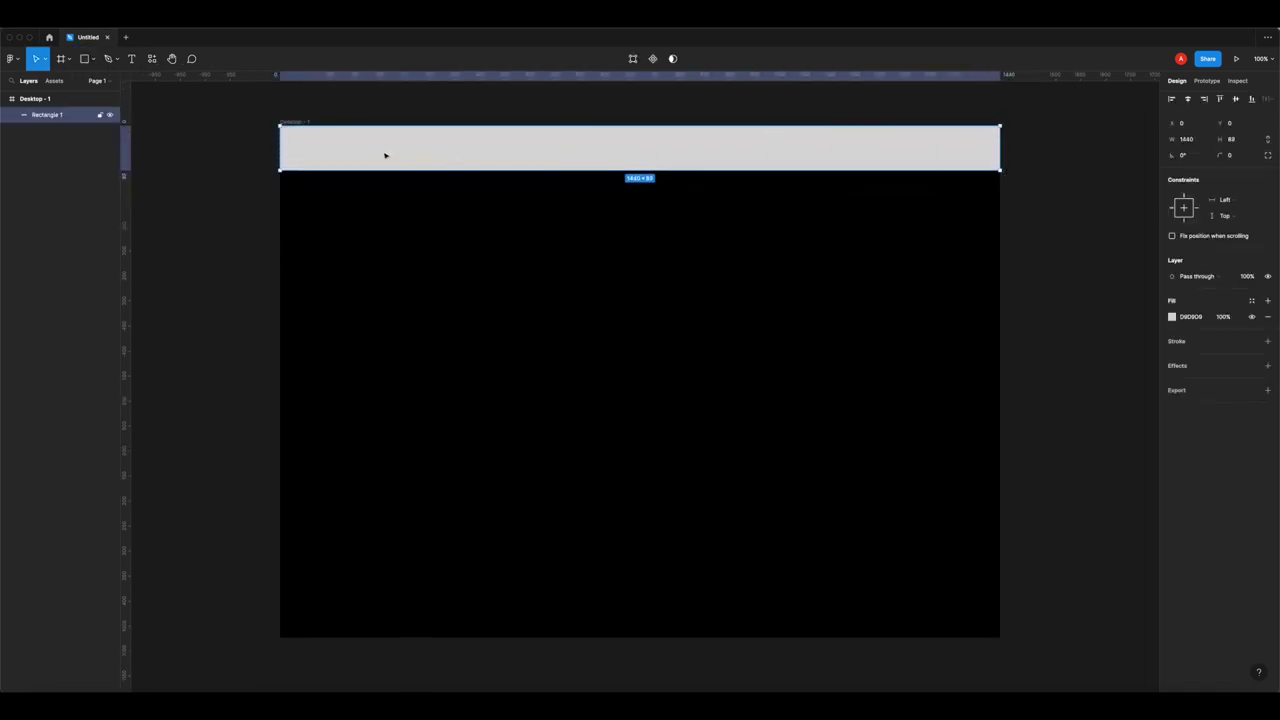
{"action": "mouse_move", "coordinate": [283, 170]}
{"action": "left_mouse_down"}
{"action": "mouse_move", "coordinate": [309, 163]}
{"action": "mouse_move", "coordinate": [278, 170]}
{"action": "left_mouse_up"}
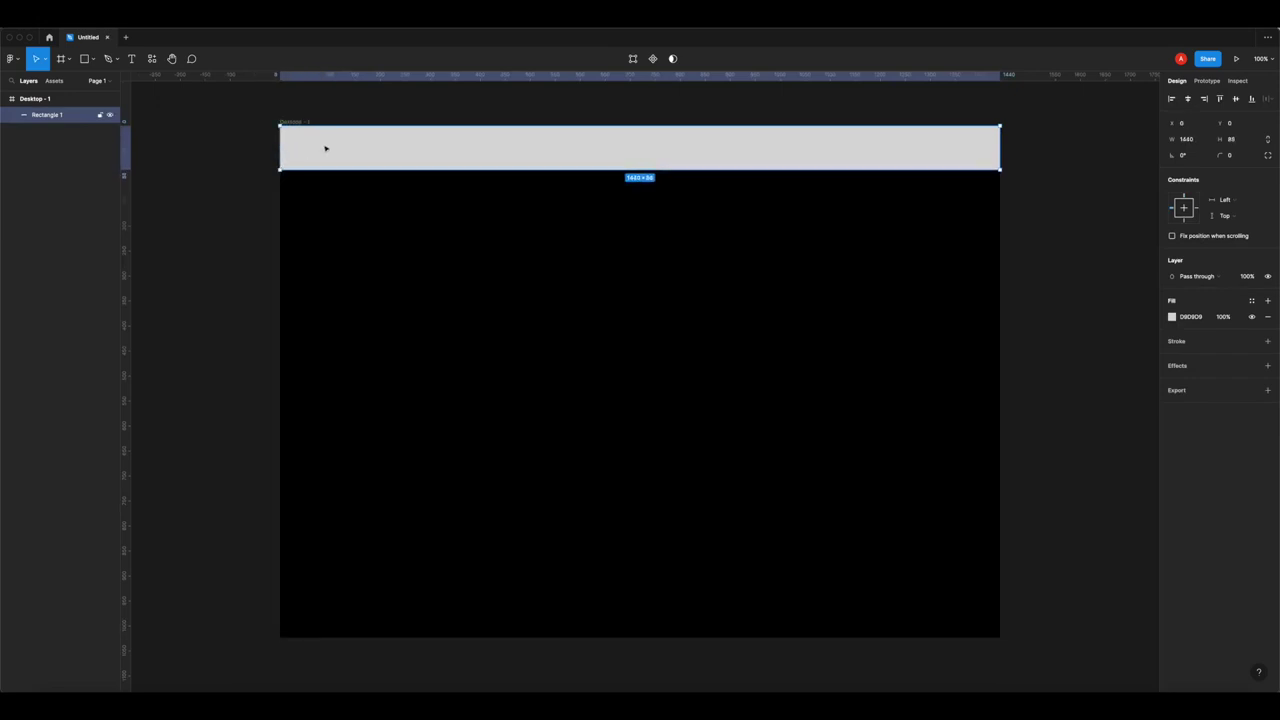
{"action": "left_click_drag", "start_coordinate": [326, 122], "coordinate": [333, 121]}
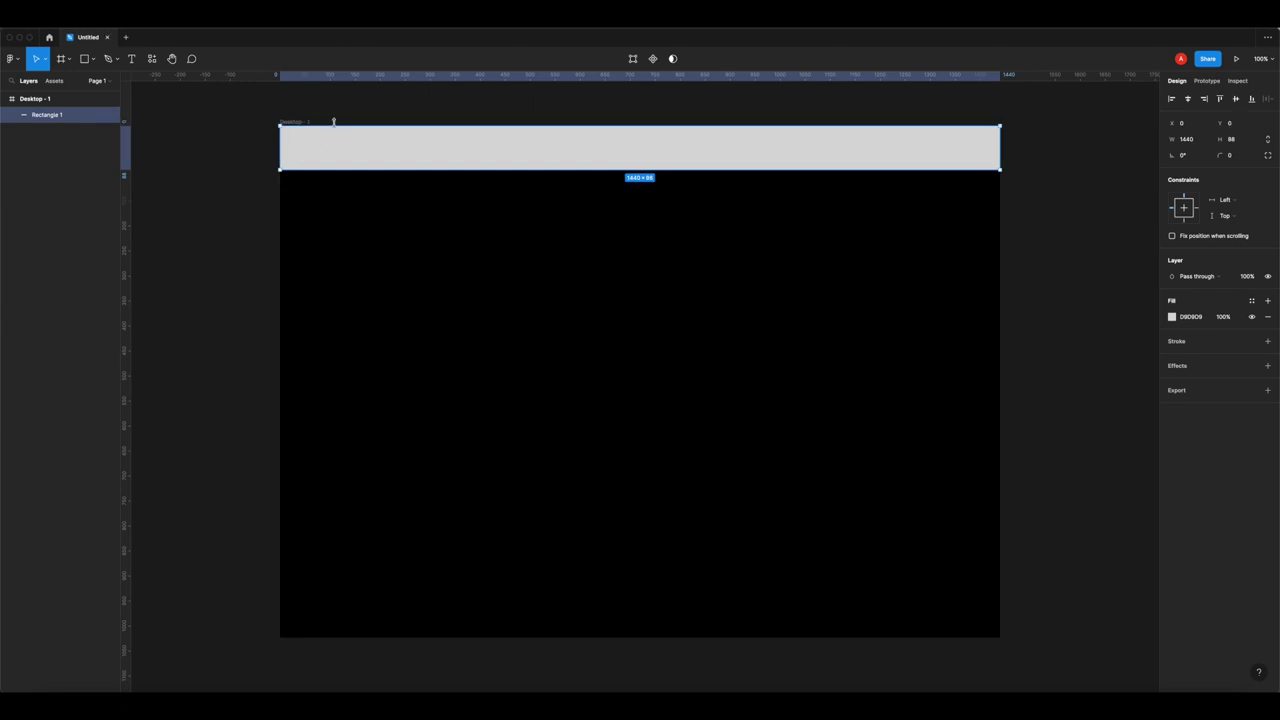
- Examine how the header rectangle's edges line up with the desktop frame's upper corner
{"action": "left_click", "coordinate": [263, 146]}
{"action": "left_click_drag", "start_coordinate": [267, 116], "coordinate": [466, 218]}
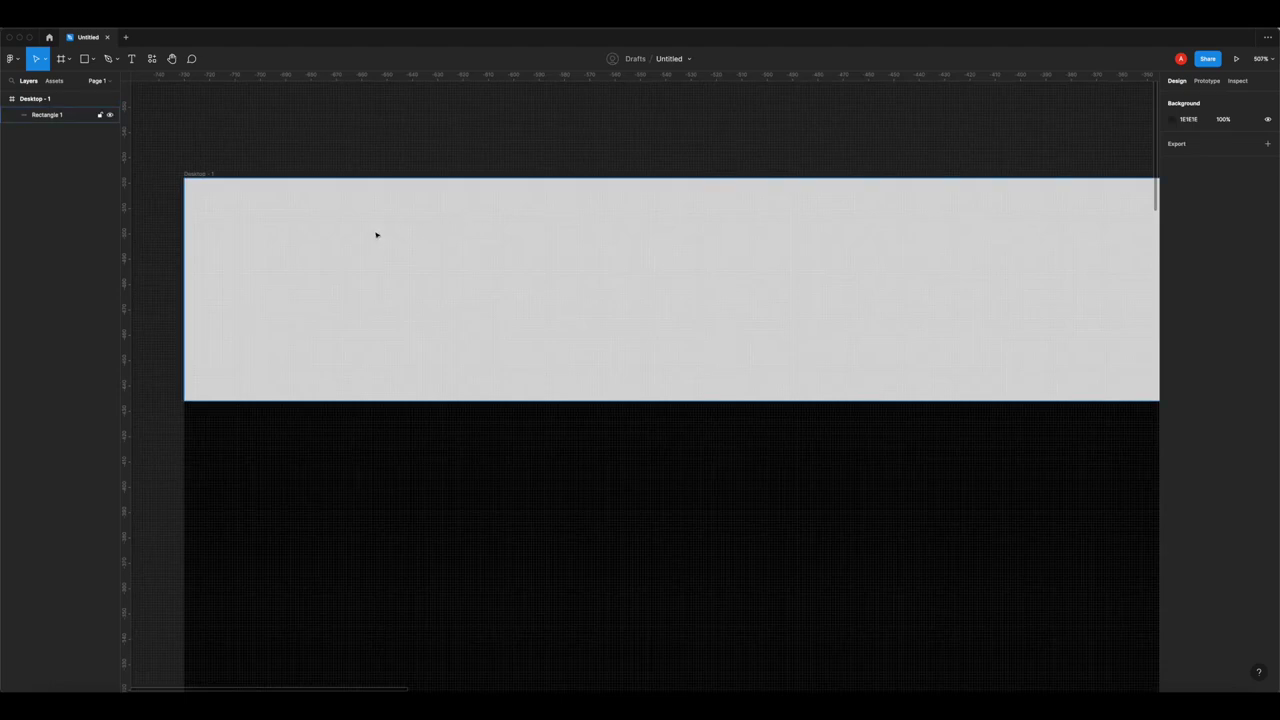
{"action": "left_click", "coordinate": [414, 220], "text": "alt"}
{"action": "left_click_drag", "start_coordinate": [409, 223], "coordinate": [189, 133]}
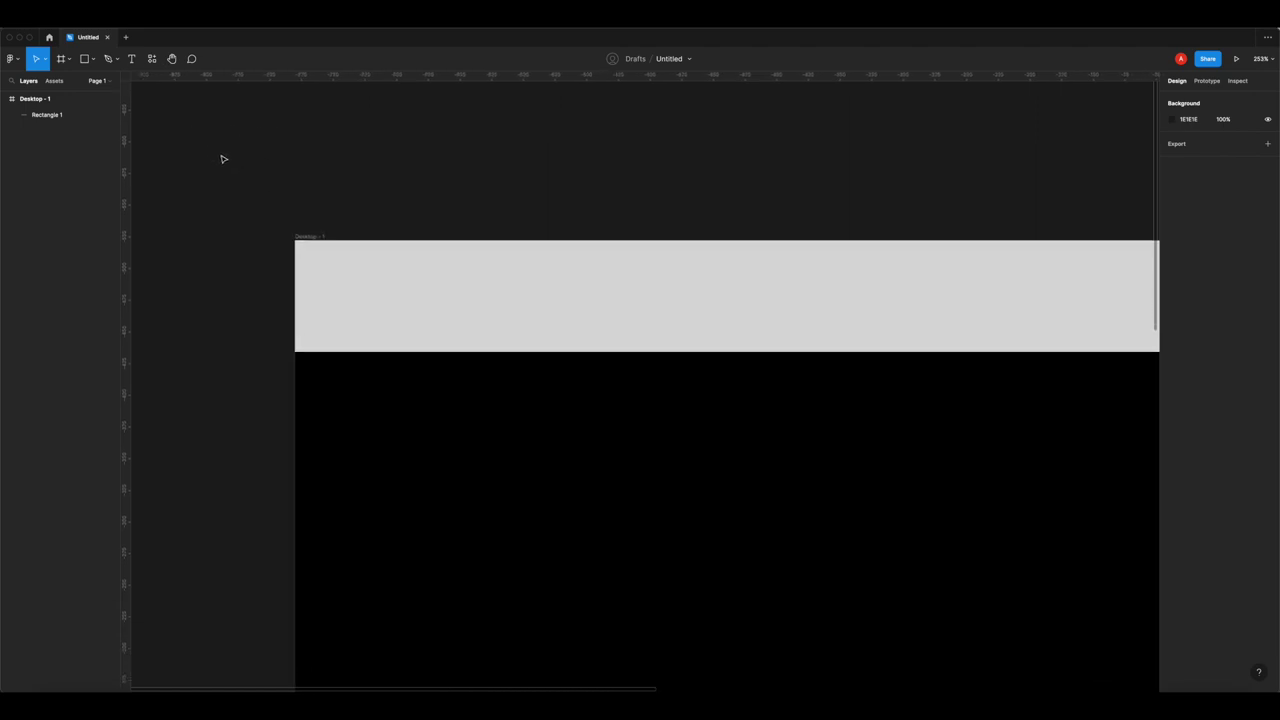
{"action": "left_click", "coordinate": [377, 173], "text": "alt"}
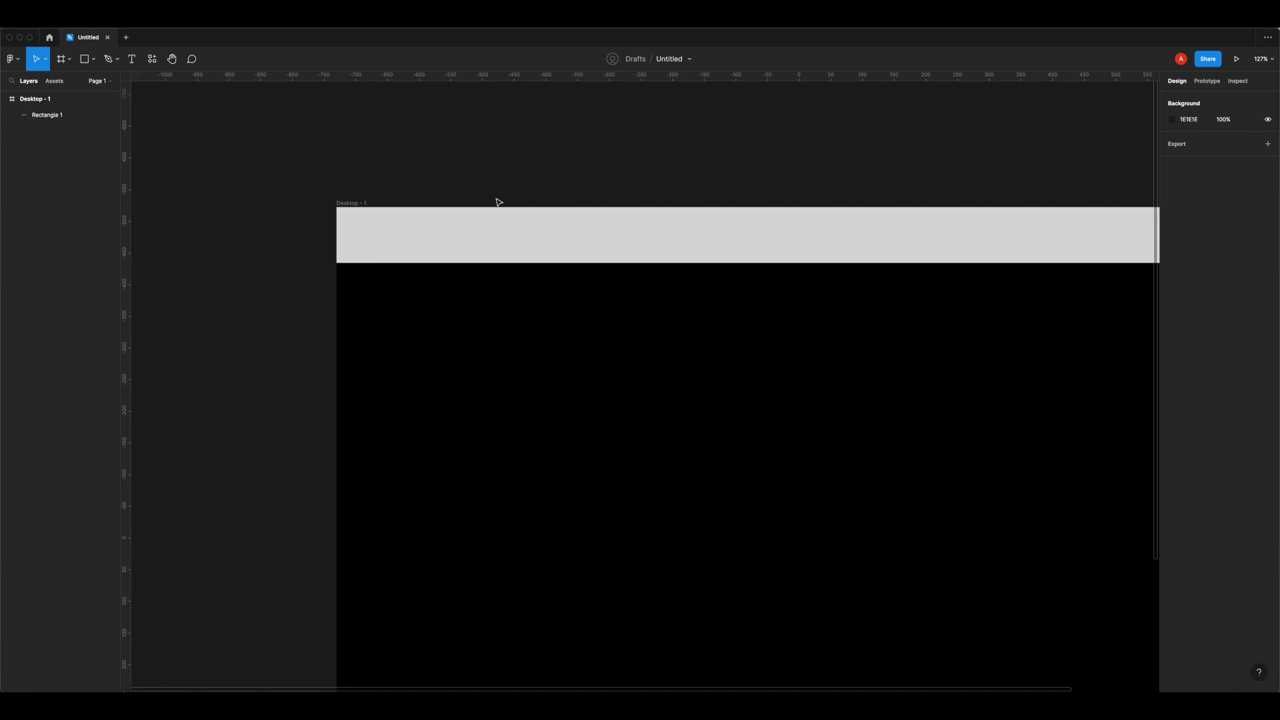
{"action": "key", "text": "minus"}
{"action": "key", "text": "shift+0"}
{"action": "left_click_drag", "start_coordinate": [498, 202], "coordinate": [583, 297]}
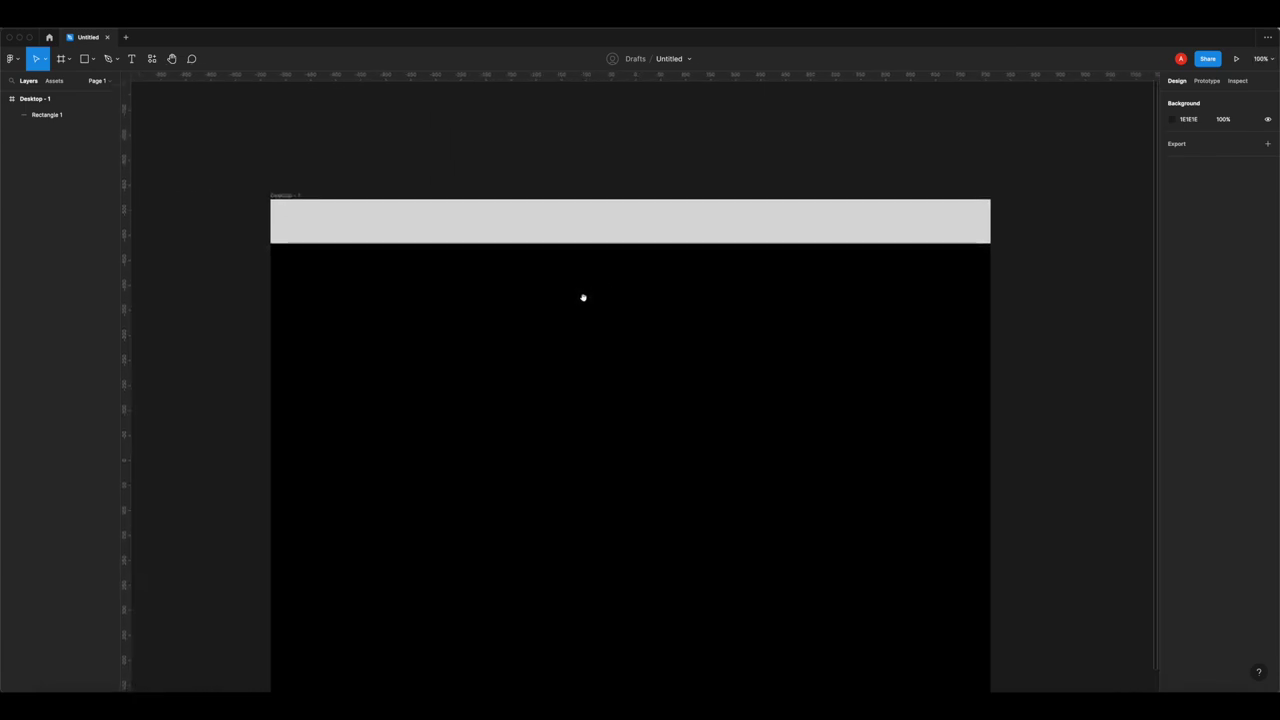
- Set the header rectangle's height to 60
{"action": "left_click", "coordinate": [318, 213]}
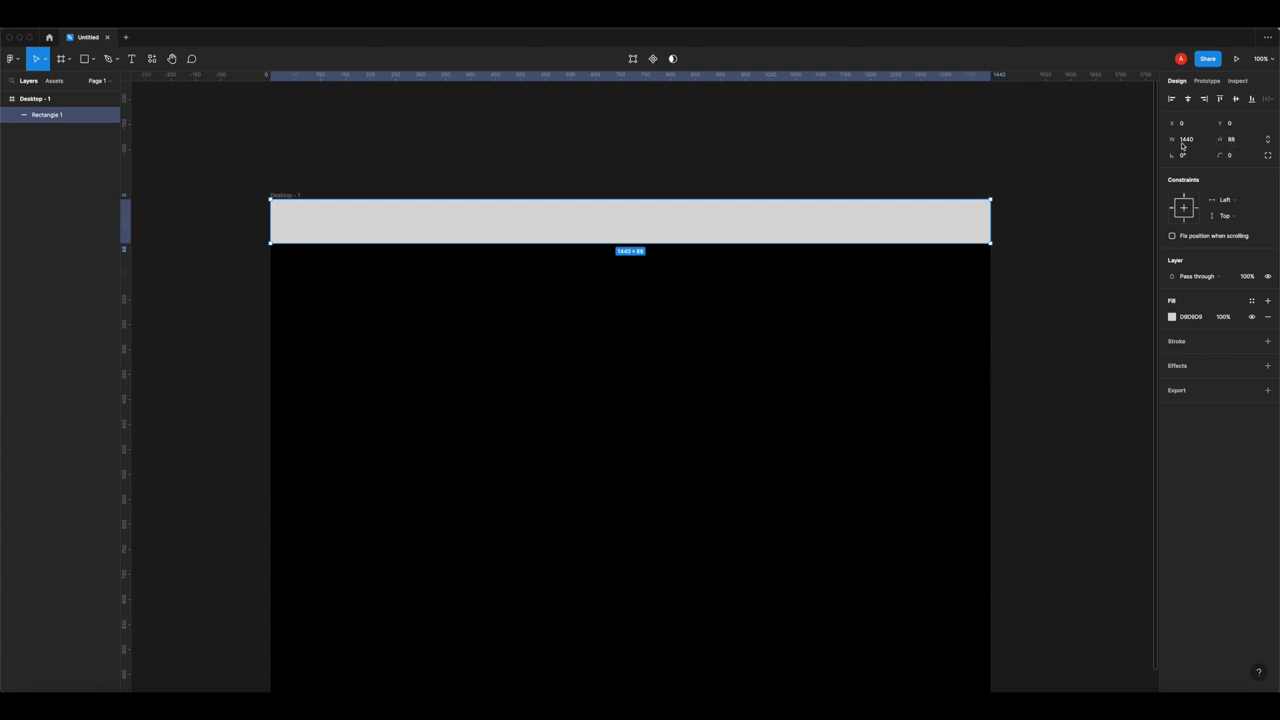
{"action": "left_click", "coordinate": [1242, 139]}
{"action": "type", "text": "50"}
{"action": "key", "text": "Return"}
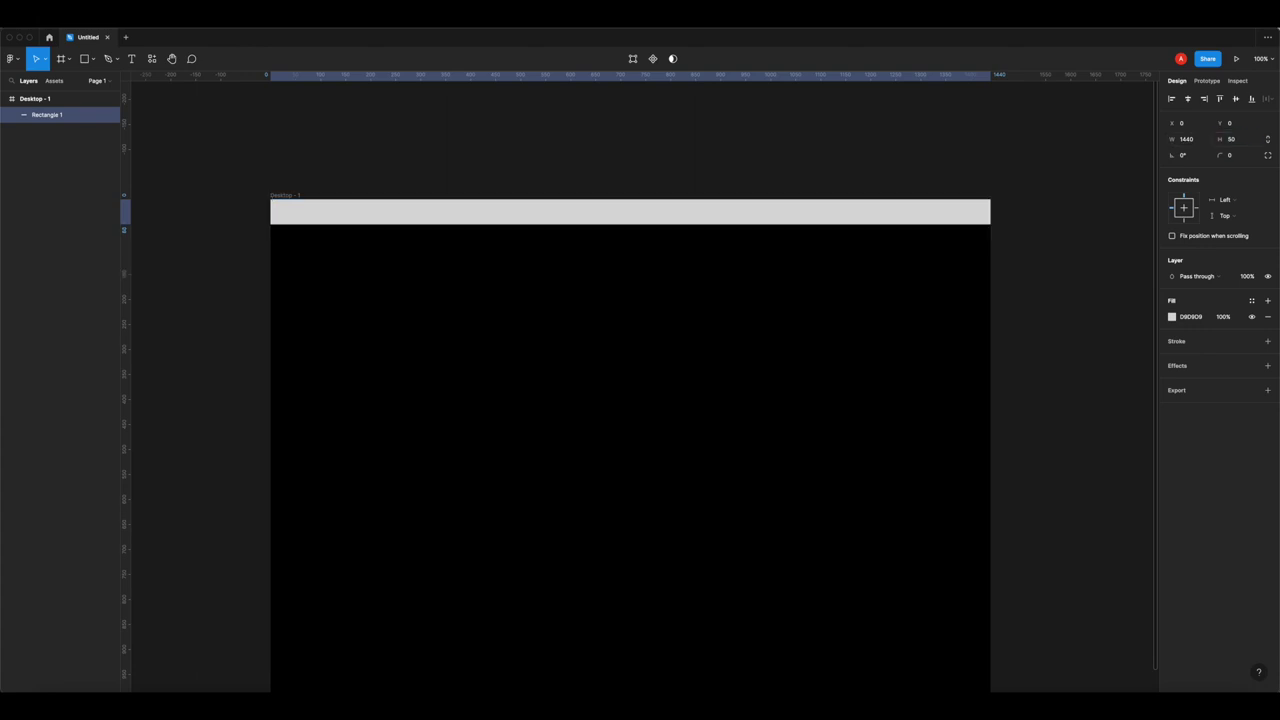
{"action": "key", "text": "Escape"}
{"action": "left_click", "coordinate": [1230, 140]}
{"action": "key", "text": "Return"}
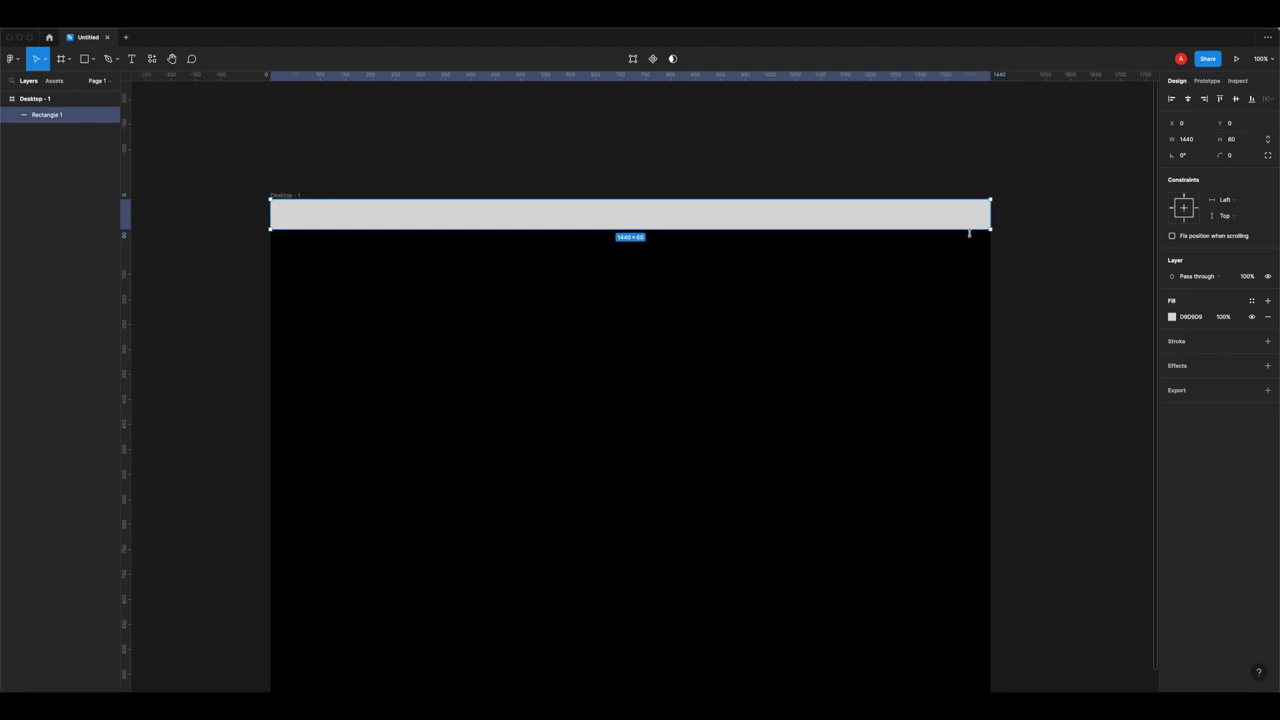
- Change the header rectangle's fill to the dark gray 1F1F1F
{"action": "left_click", "coordinate": [1172, 316]}
{"action": "left_click_drag", "start_coordinate": [1071, 403], "coordinate": [978, 436]}
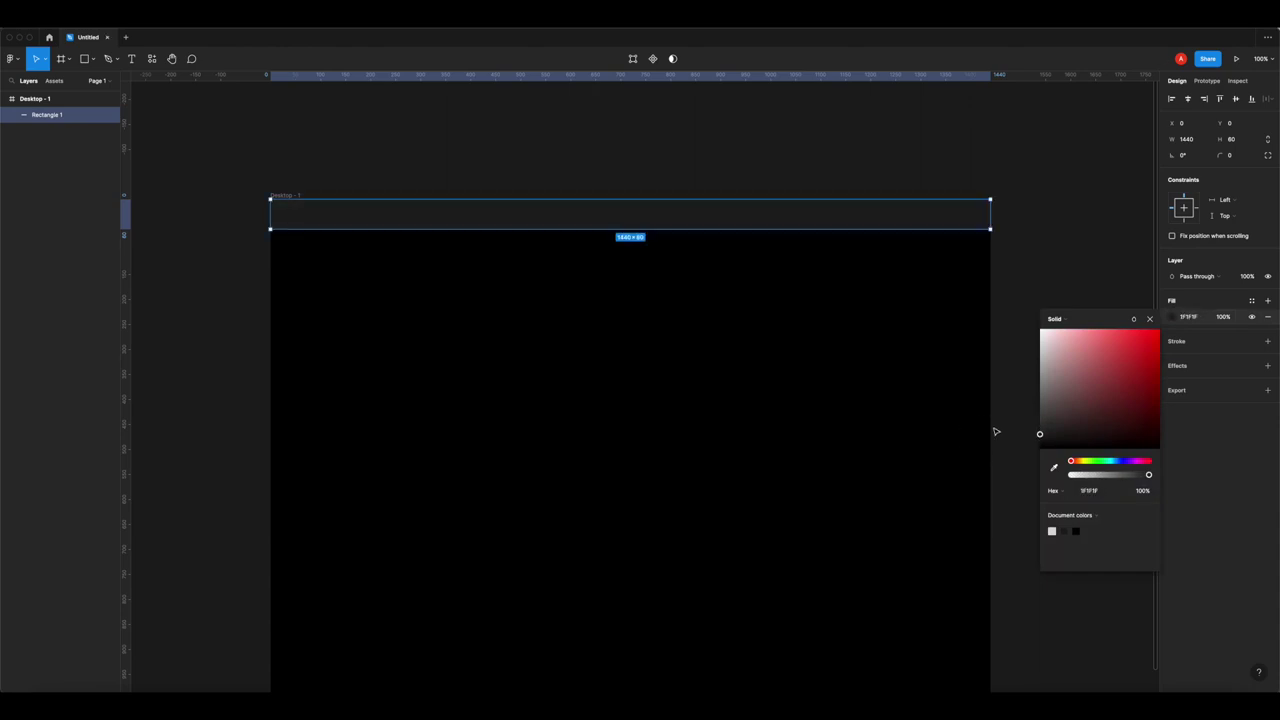
{"action": "left_click", "coordinate": [866, 166]}
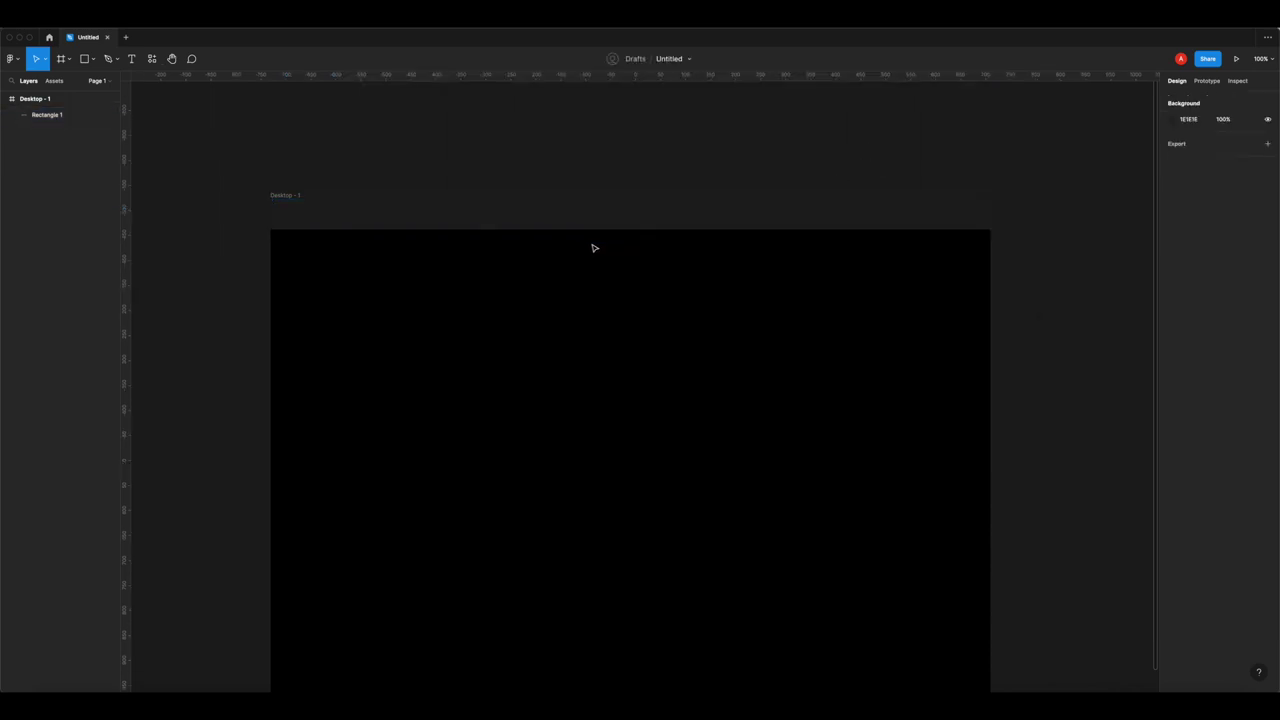
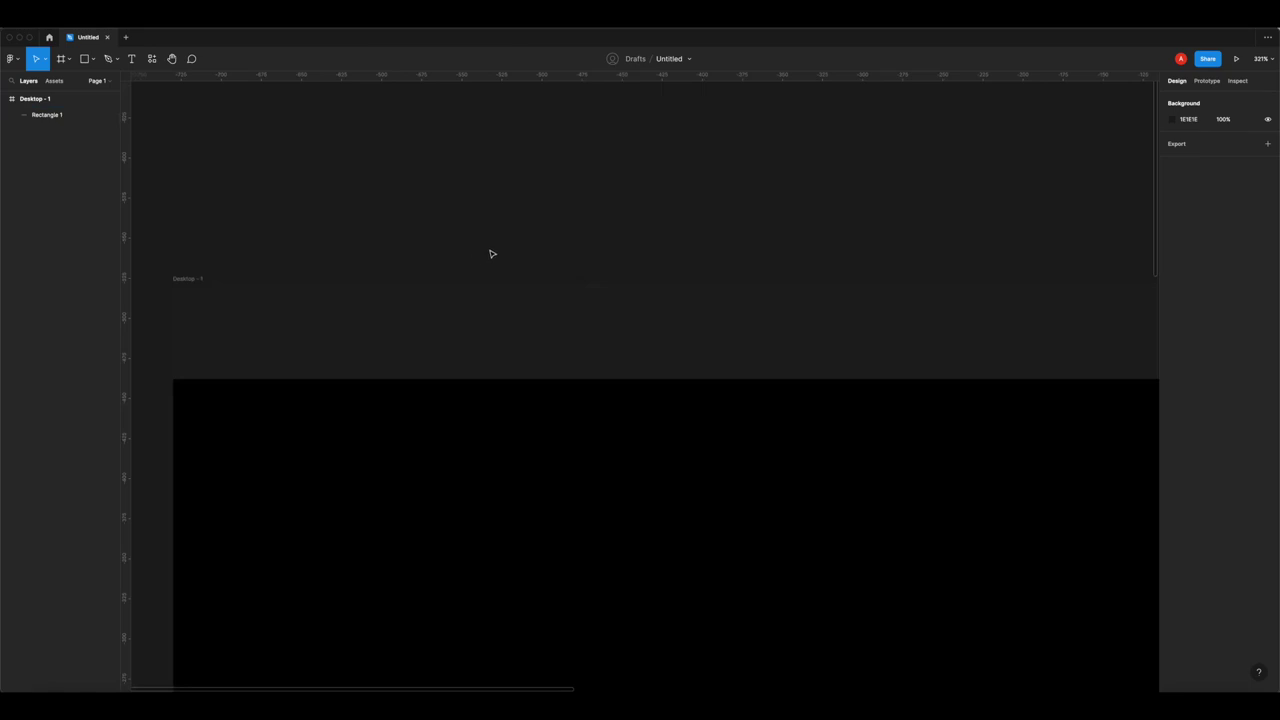
- Add a text box about 207 × 17 near the header bar's lower-left corner, reading "Blackout"
{"action": "left_click", "coordinate": [122, 59]}
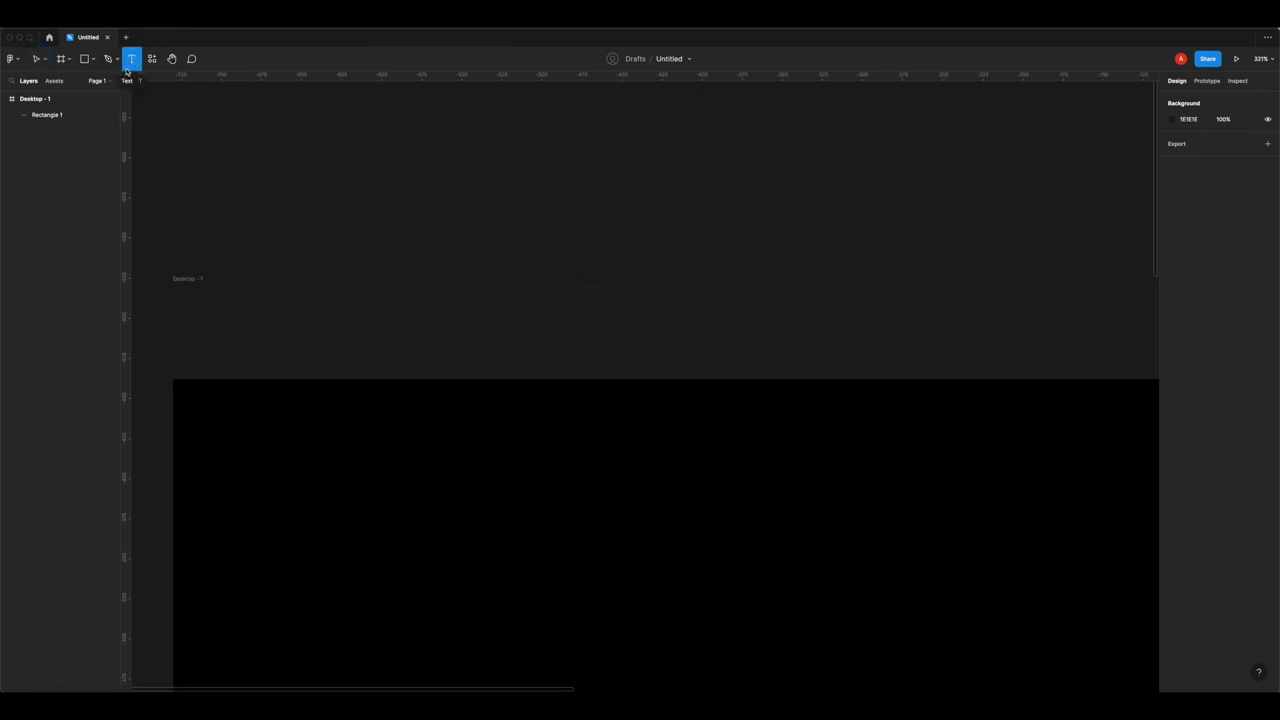
{"action": "left_click_drag", "start_coordinate": [187, 349], "coordinate": [518, 376]}
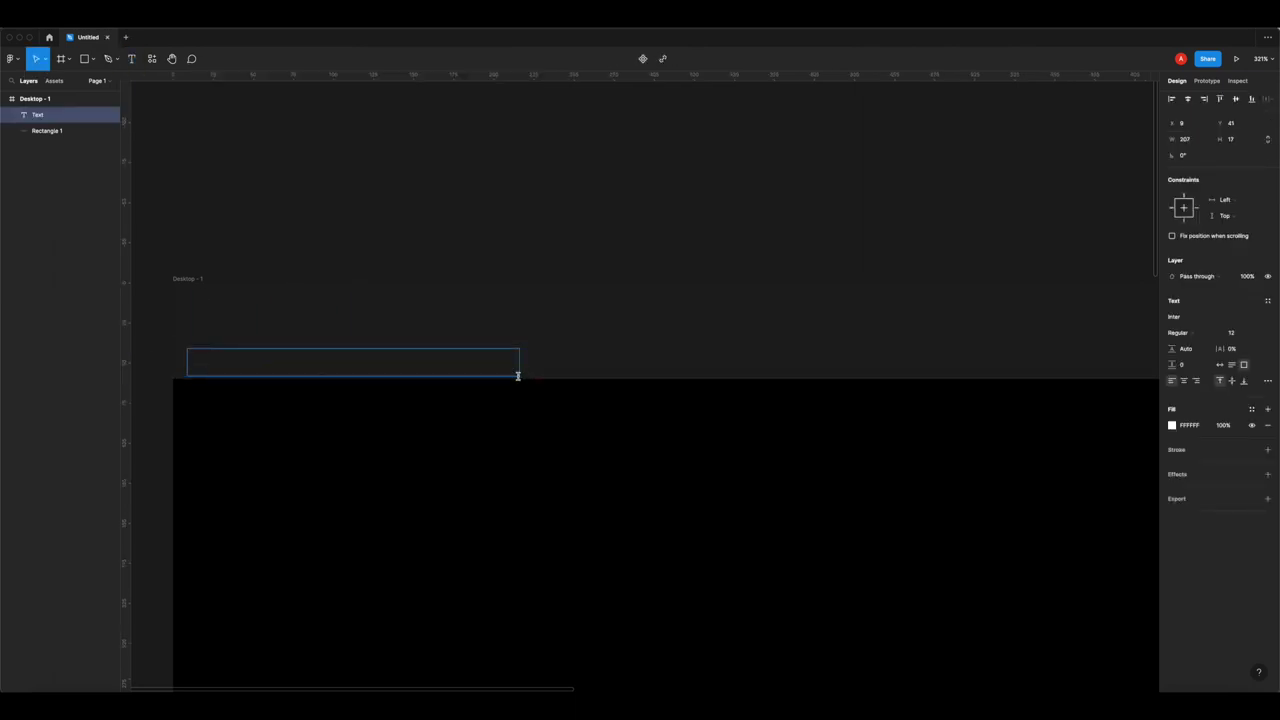
{"action": "type", "text": "Blackout"}
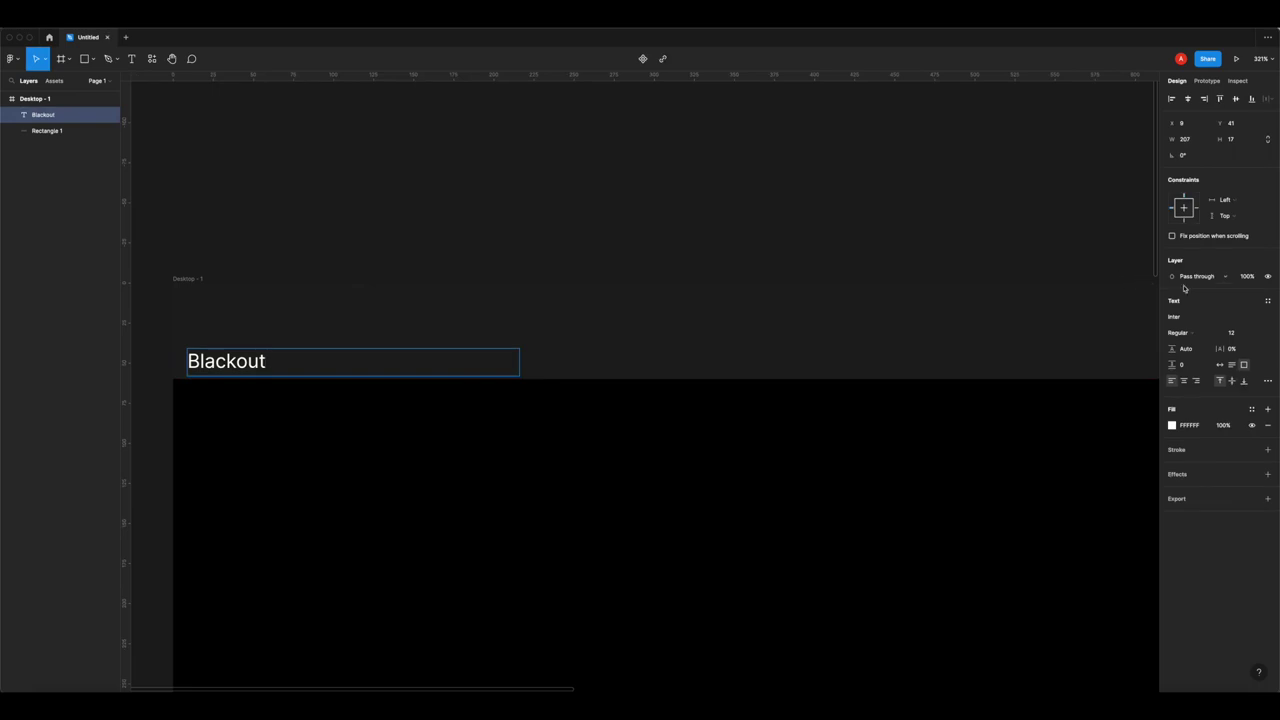
- Change the whole "Blackout" text to the Irish Grover font at size 20
{"action": "key", "text": "super+a"}
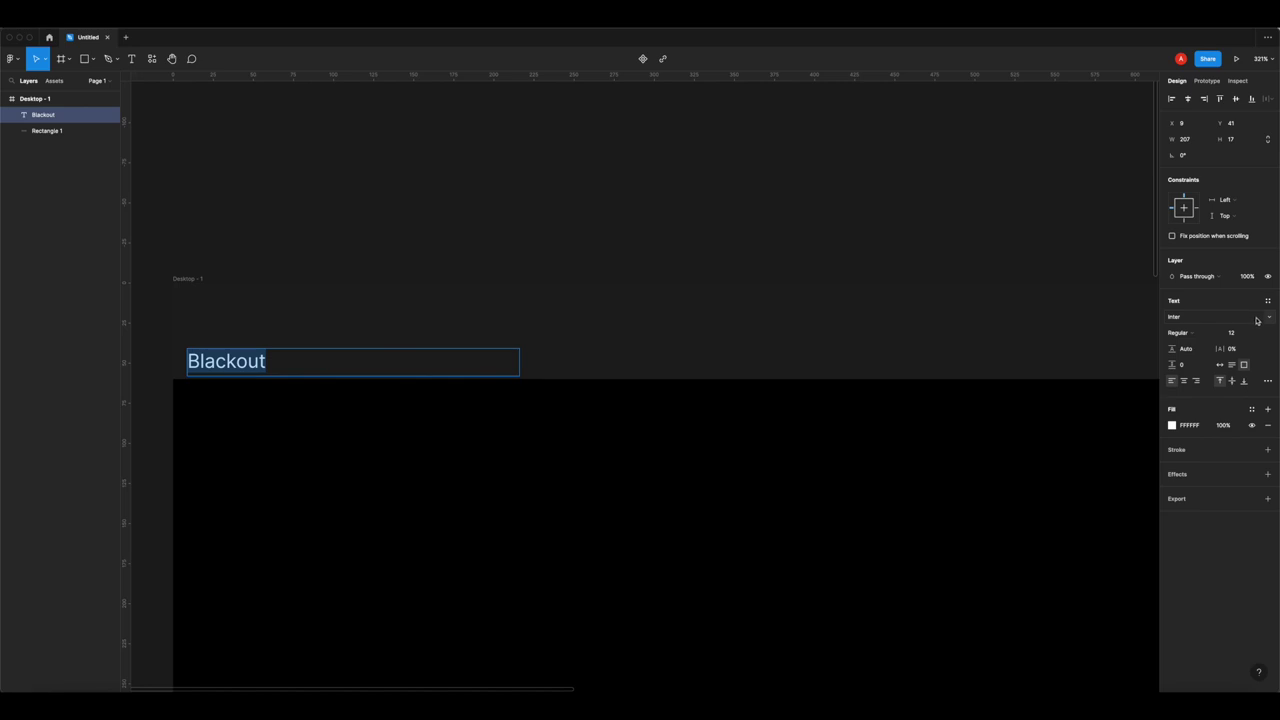
{"action": "left_click", "coordinate": [1240, 320]}
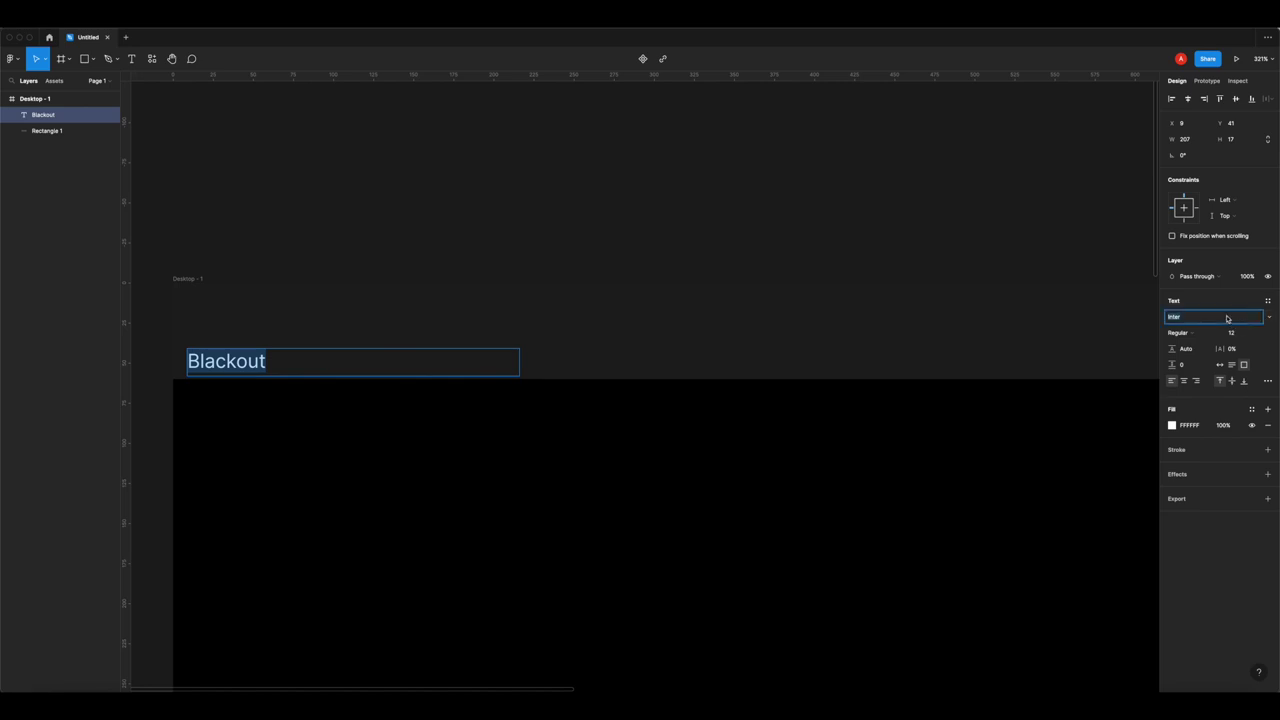
{"action": "left_click", "coordinate": [1272, 320]}
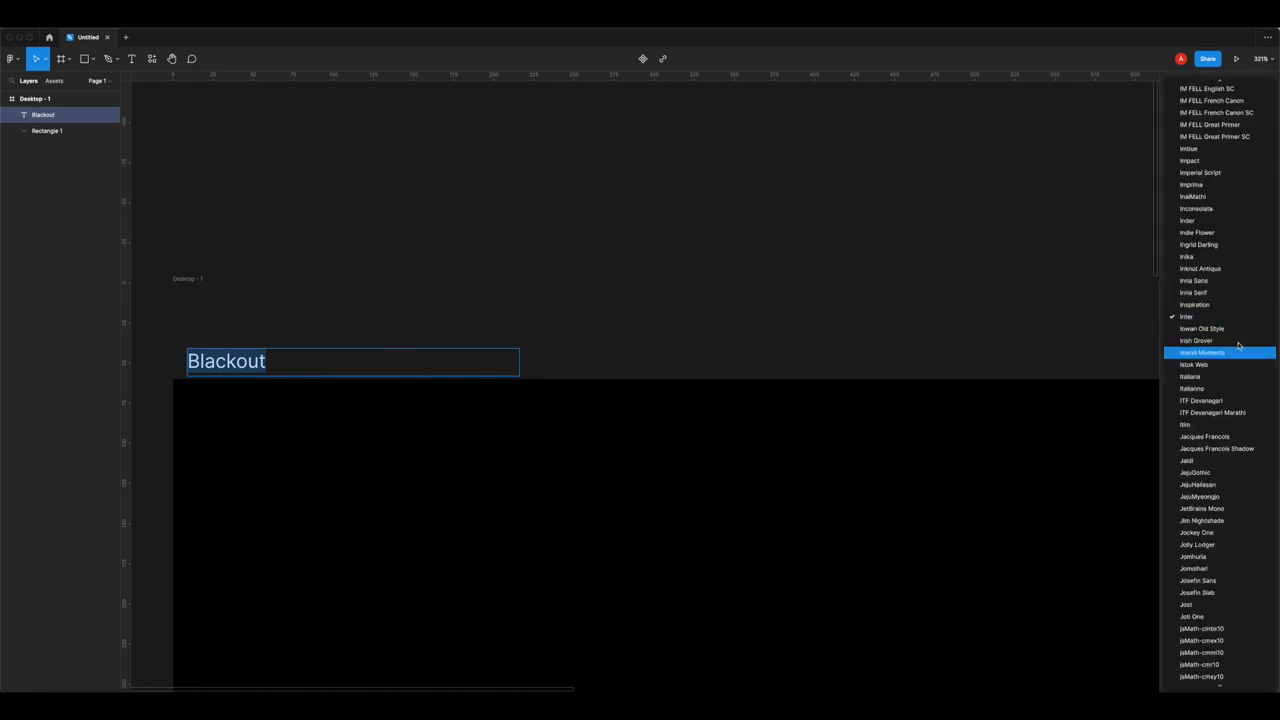
{"action": "left_click", "coordinate": [1236, 350]}
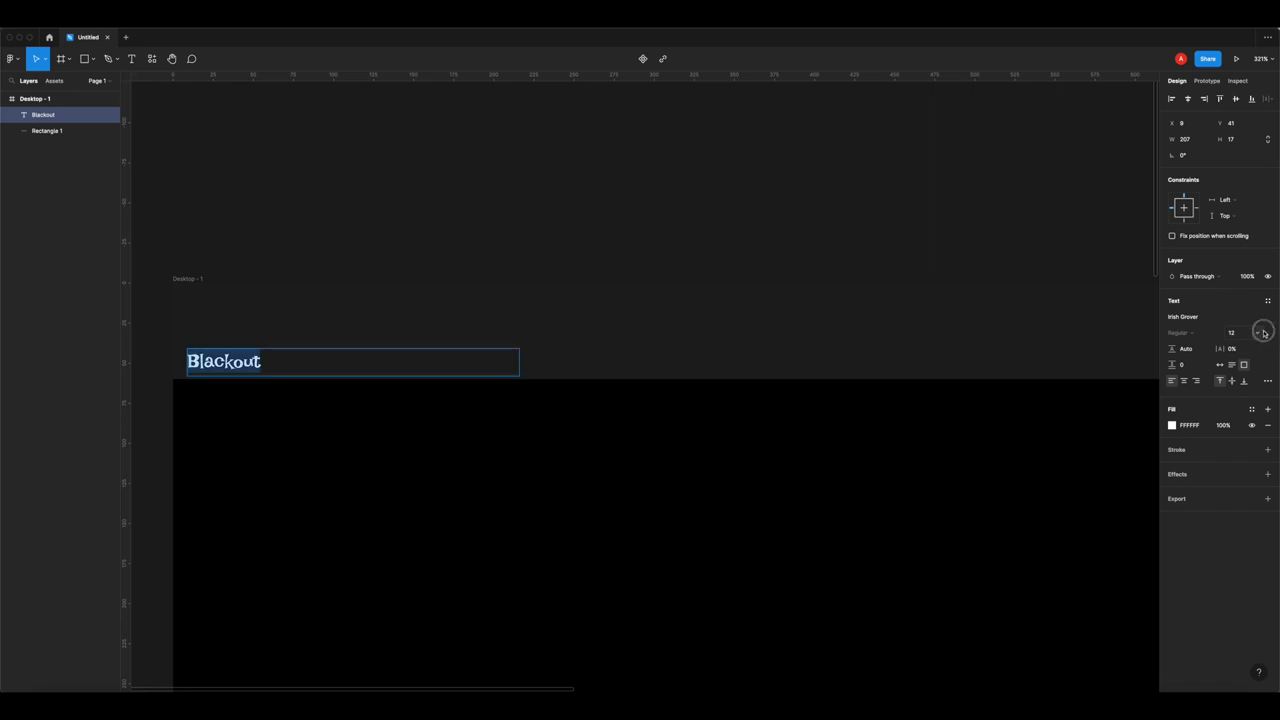
{"action": "left_click", "coordinate": [1258, 334]}
{"action": "left_click", "coordinate": [1243, 392]}
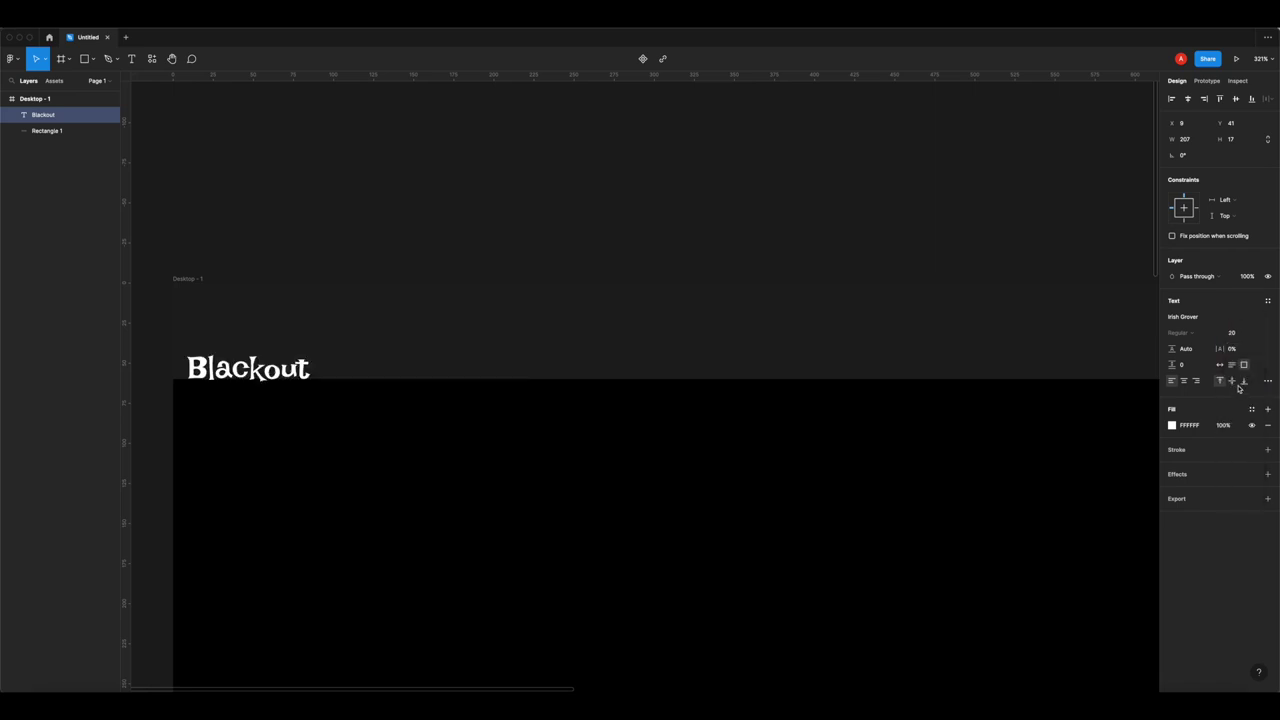
- Replace the font of the "Blackout" text with Montserrat
{"action": "left_click", "coordinate": [1266, 316]}
{"action": "left_click", "coordinate": [1222, 365]}
{"action": "left_click", "coordinate": [1209, 318]}
{"action": "type", "text": "Monsieur"}
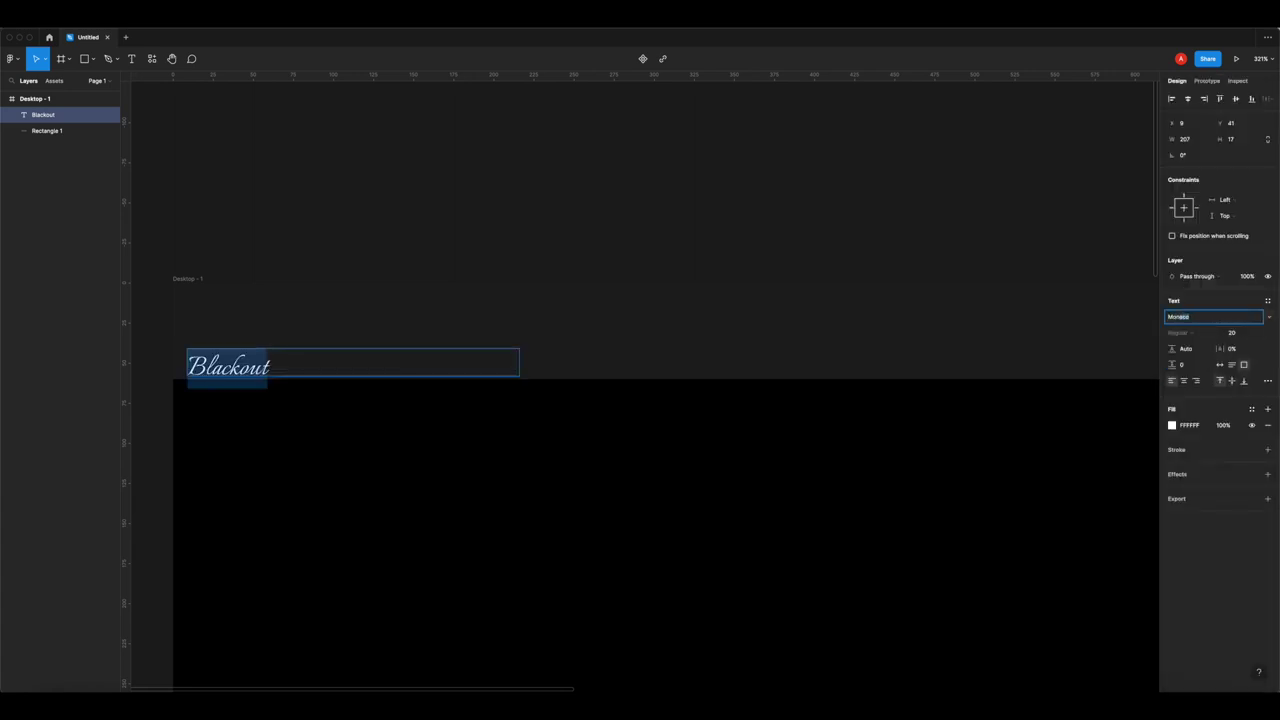
{"action": "key", "text": "Return"}
{"action": "left_click", "coordinate": [1269, 319]}
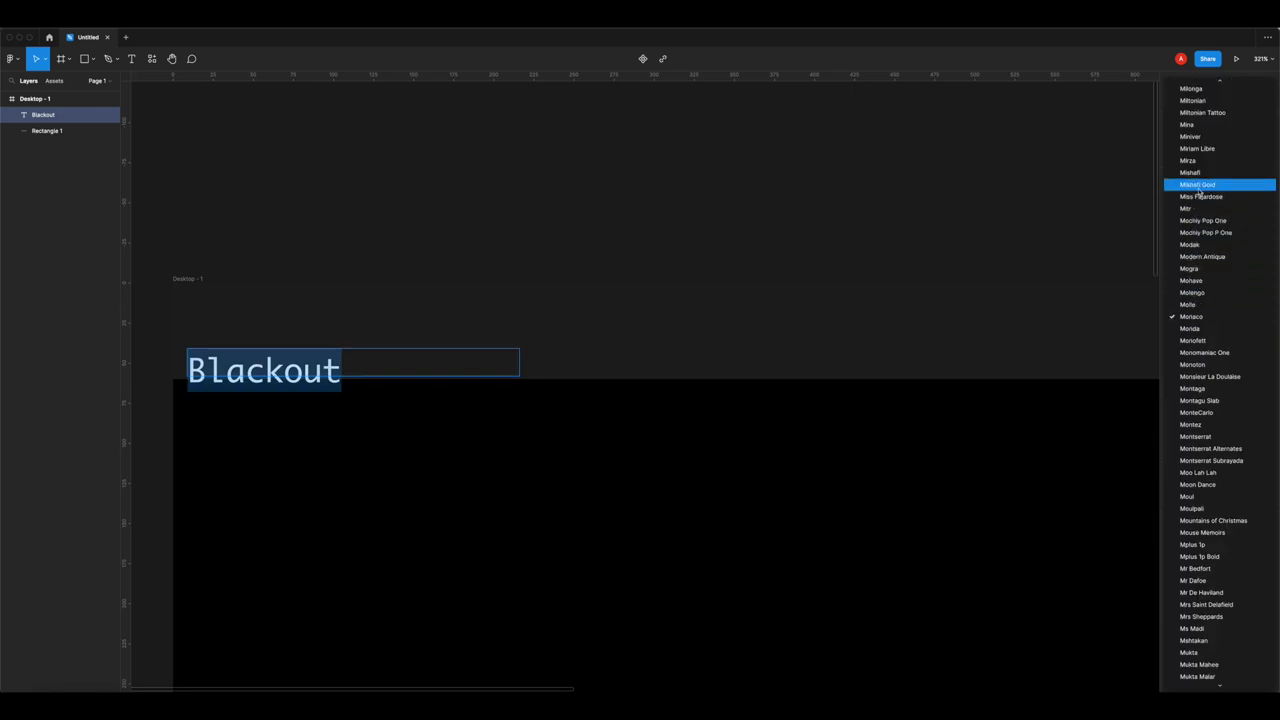
{"action": "left_click", "coordinate": [1210, 437]}
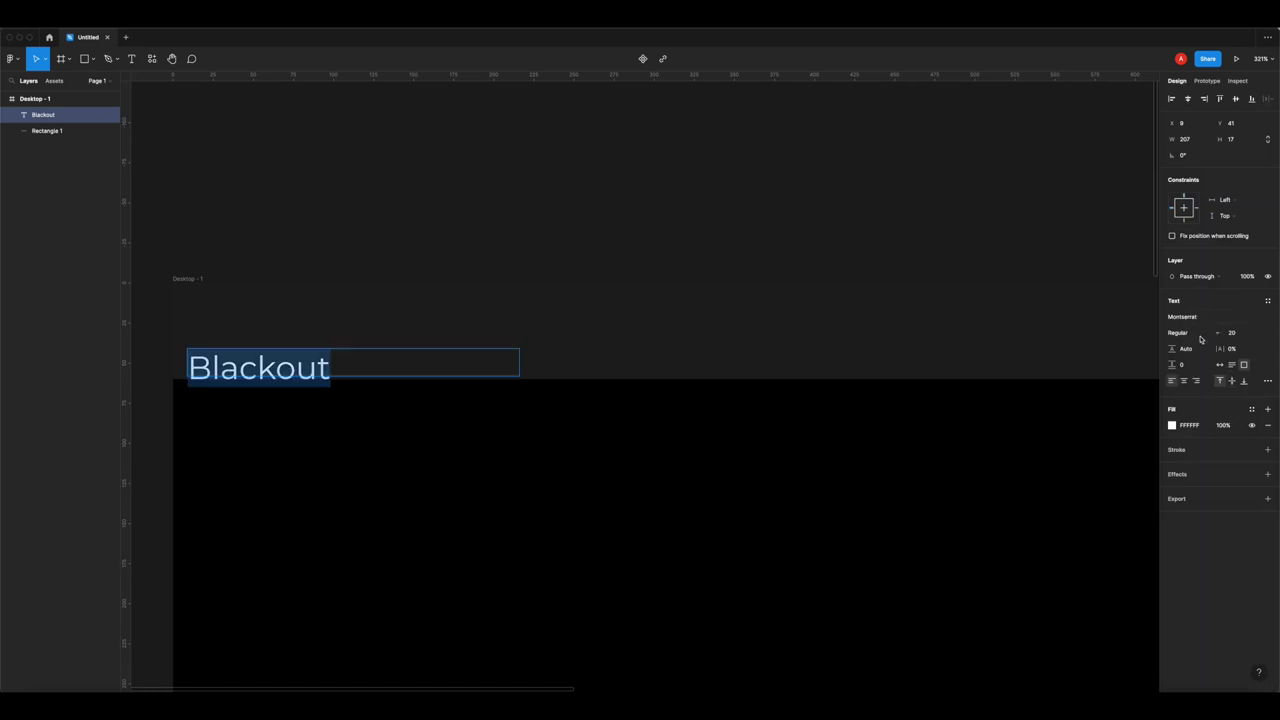
- Set the weight of the "Blackout" text to Black
{"action": "left_click", "coordinate": [1206, 336]}
{"action": "left_click", "coordinate": [1208, 368]}
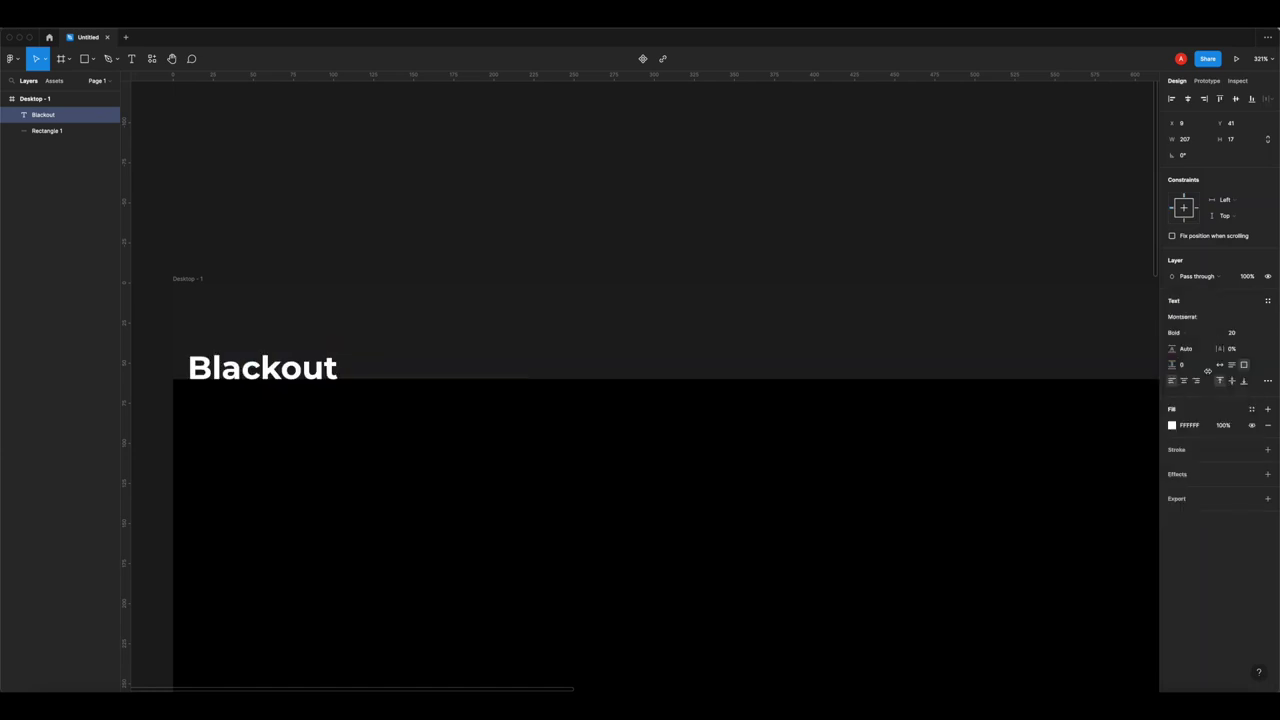
{"action": "left_click", "coordinate": [1184, 336]}
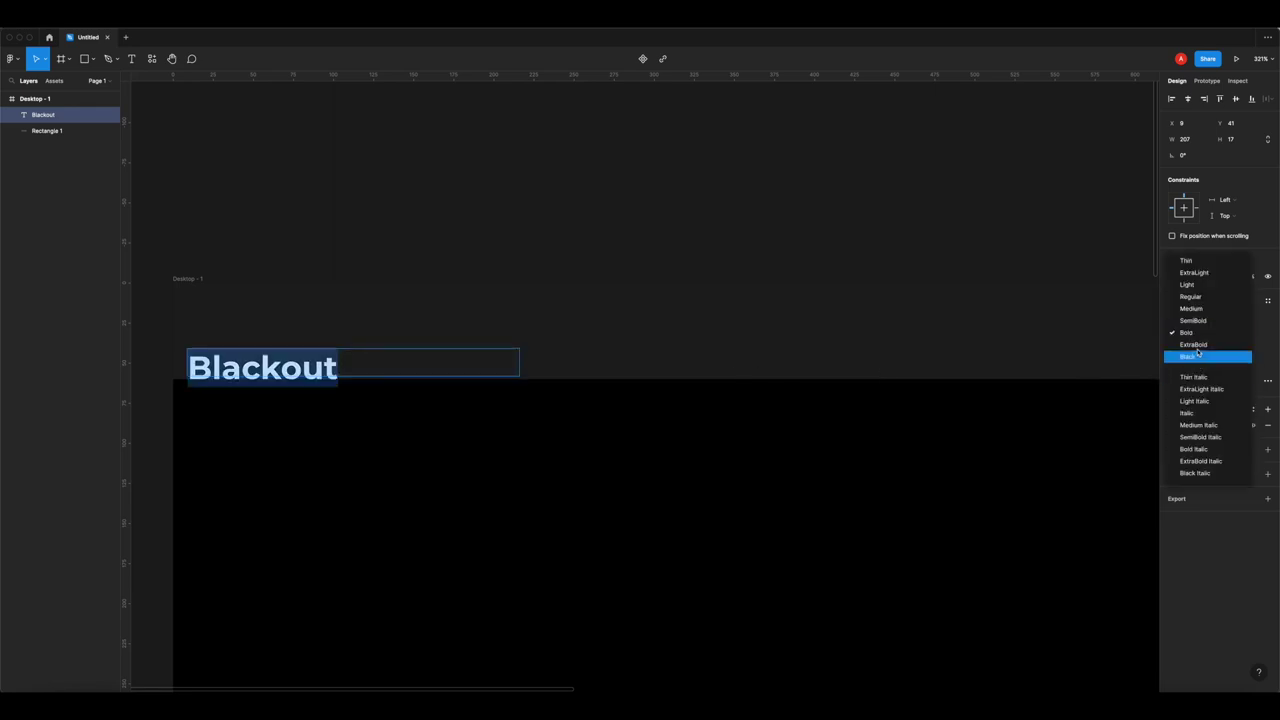
{"action": "left_click", "coordinate": [1200, 357]}
{"action": "left_click", "coordinate": [310, 274]}
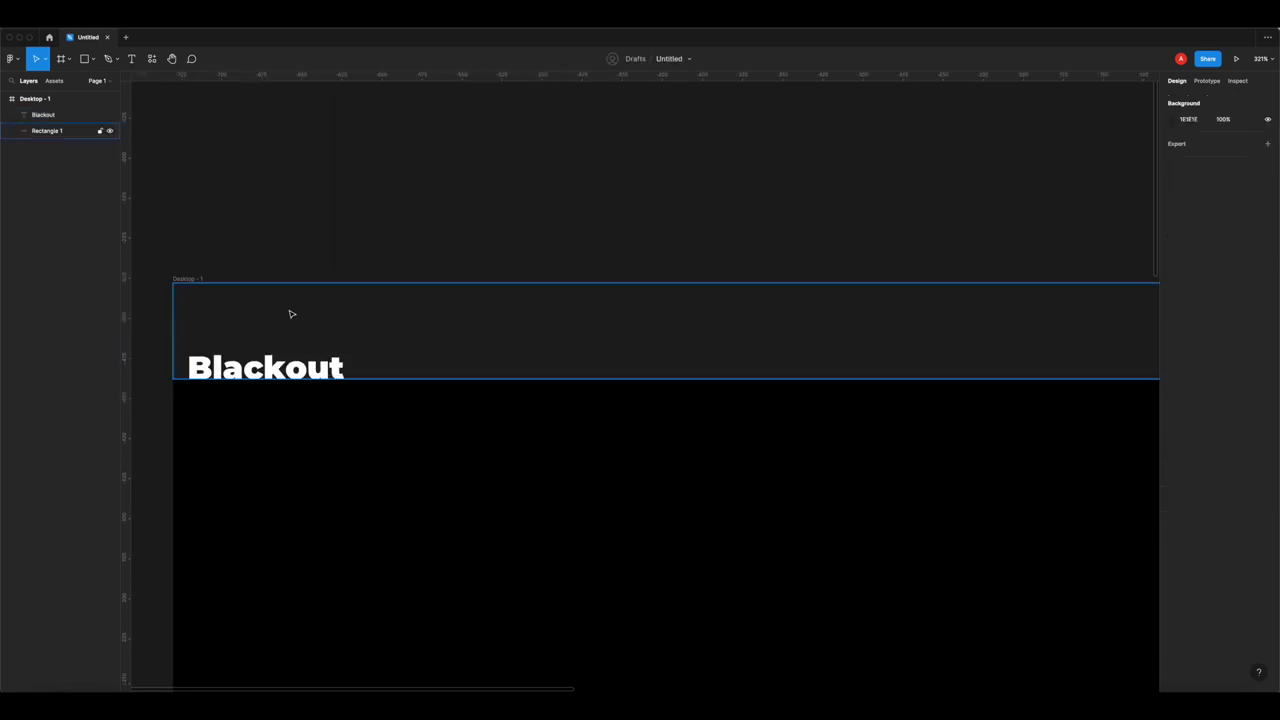
- Extend the "Blackout" text box to a height of about 19 and move it up in the header bar to Y 17
{"action": "scroll", "coordinate": [192, 370], "scroll_direction": "up", "scroll_amount": 5}
{"action": "scroll", "coordinate": [192, 370], "scroll_direction": "left", "scroll_amount": 5}
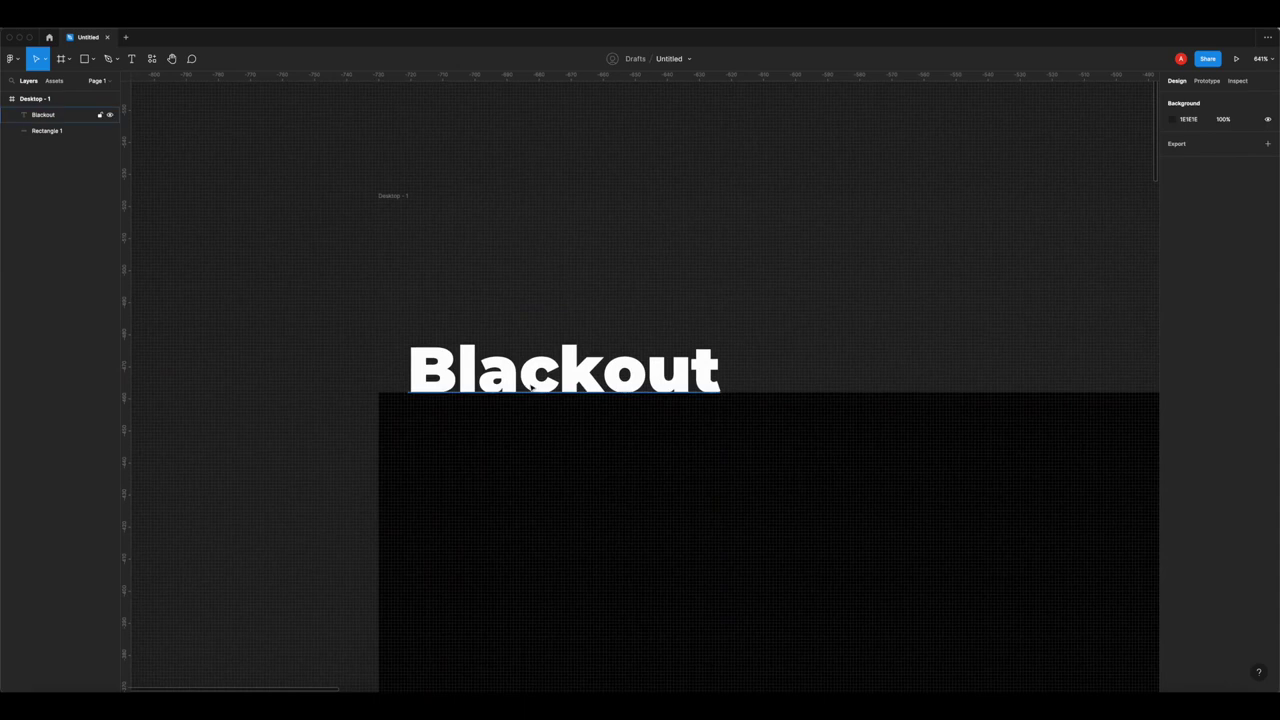
{"action": "left_click", "coordinate": [415, 378]}
{"action": "scroll", "coordinate": [480, 430], "scroll_direction": "up", "scroll_amount": 2}
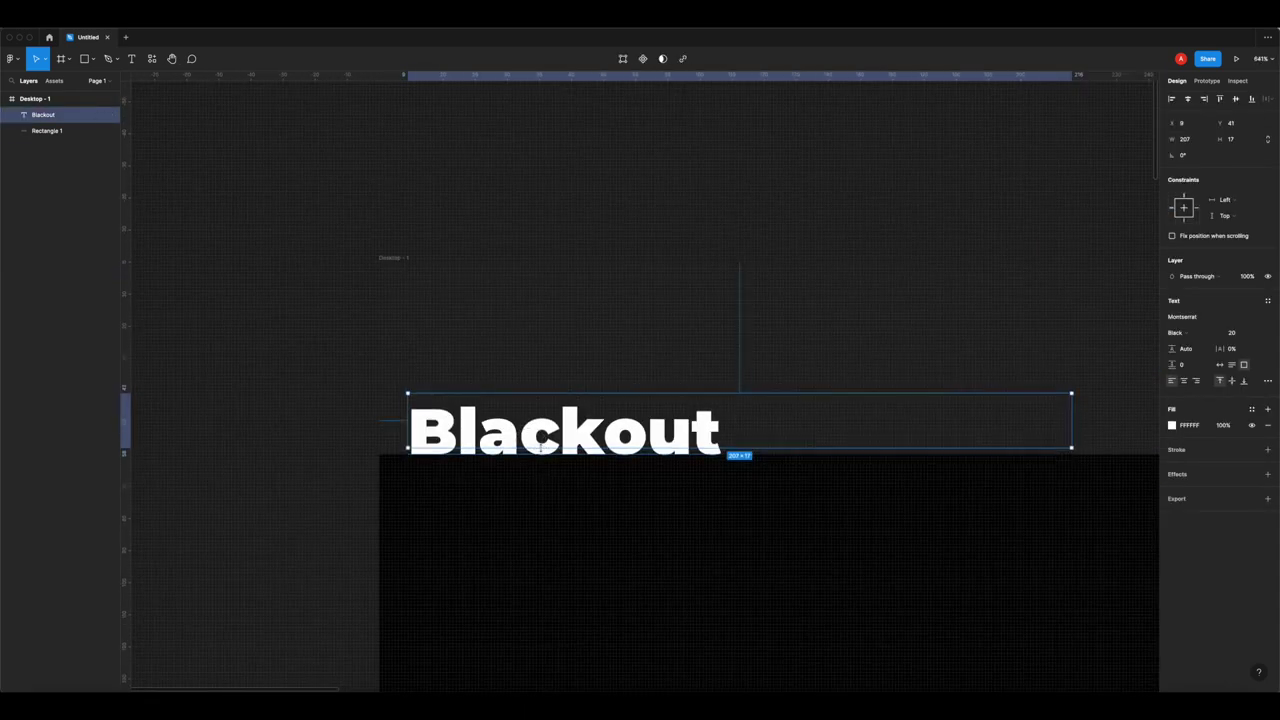
{"action": "left_click_drag", "start_coordinate": [542, 450], "coordinate": [541, 455]}
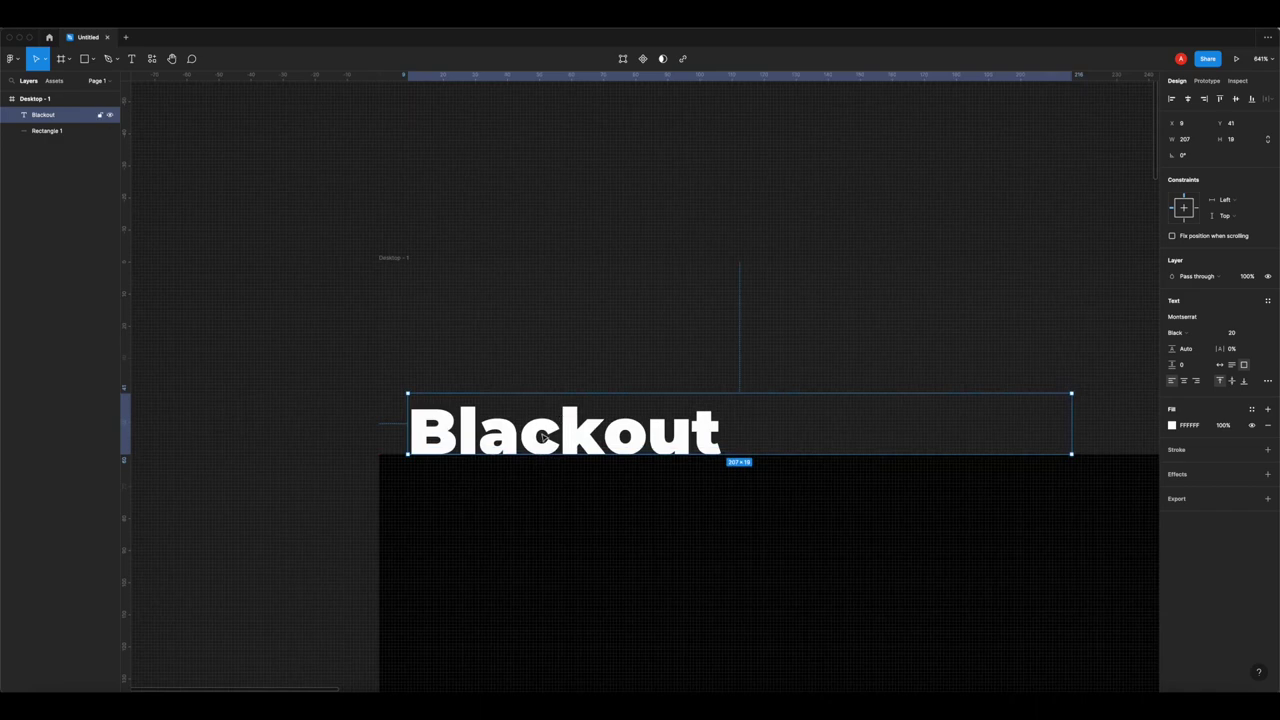
{"action": "left_click_drag", "start_coordinate": [571, 425], "coordinate": [572, 355]}
{"action": "scroll", "coordinate": [575, 360], "scroll_direction": "down", "scroll_amount": 3}
{"action": "scroll", "coordinate": [523, 403], "scroll_direction": "down", "scroll_amount": 3}
{"action": "left_click", "coordinate": [551, 279]}
- Set the "Blackout" text's font size to 24 and extend its box to a height of about 23
{"action": "left_click", "coordinate": [557, 374]}
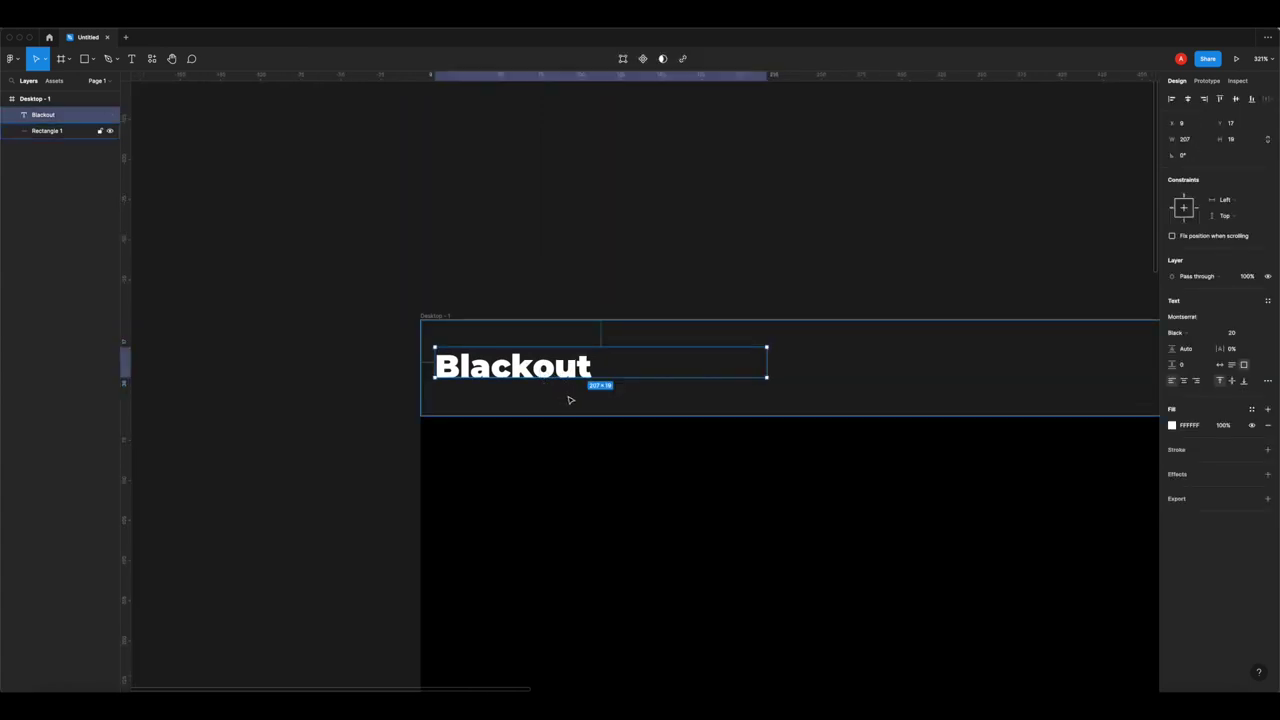
{"action": "left_click", "coordinate": [1229, 332]}
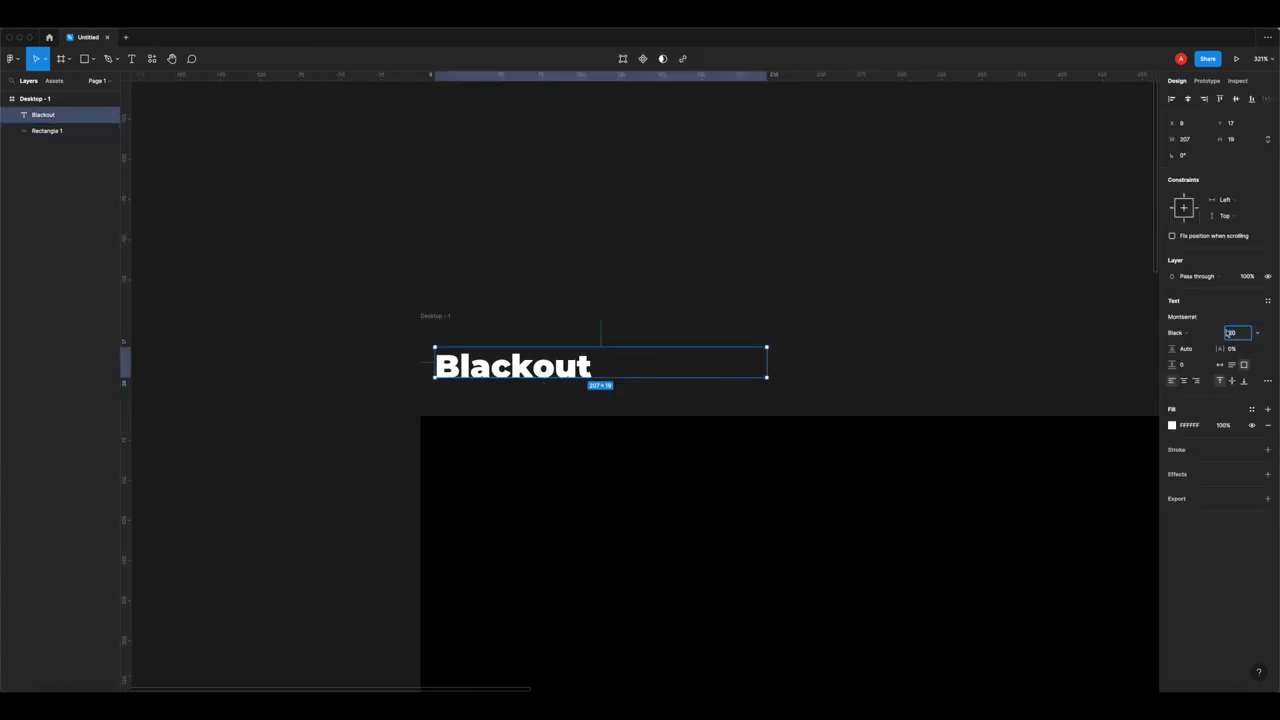
{"action": "key", "text": "Return"}
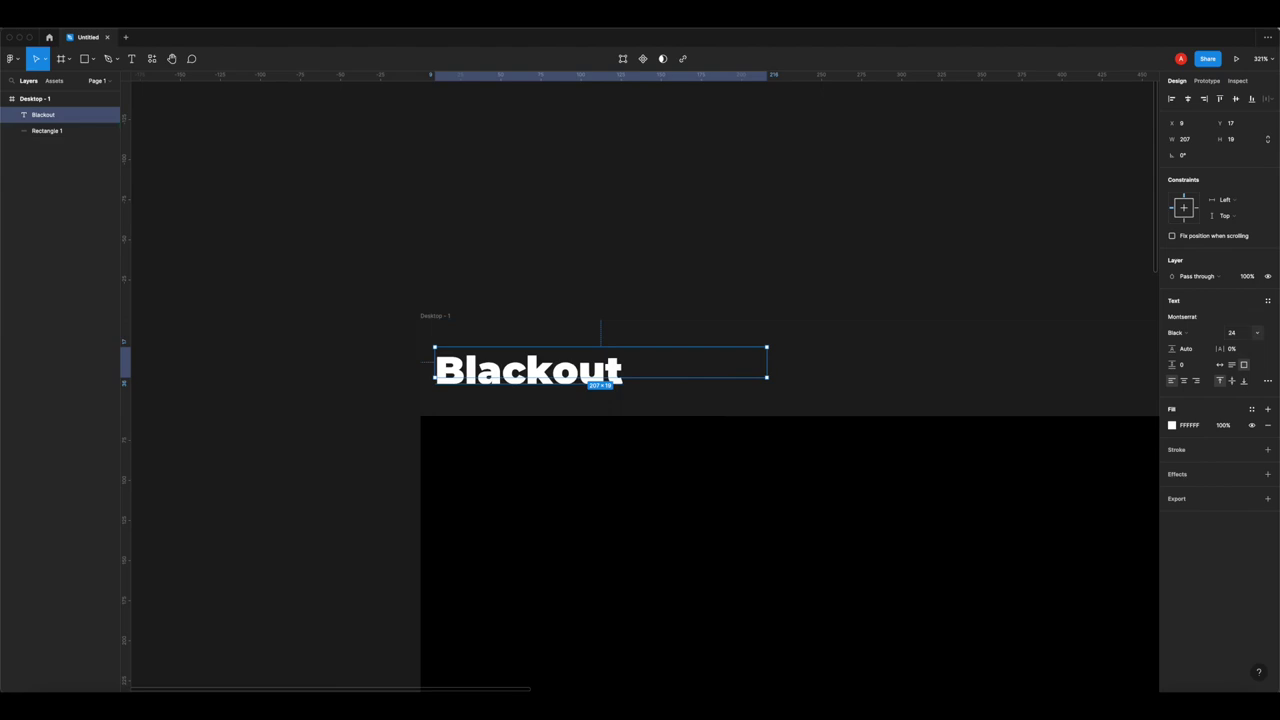
{"action": "left_click_drag", "start_coordinate": [610, 378], "coordinate": [617, 385]}
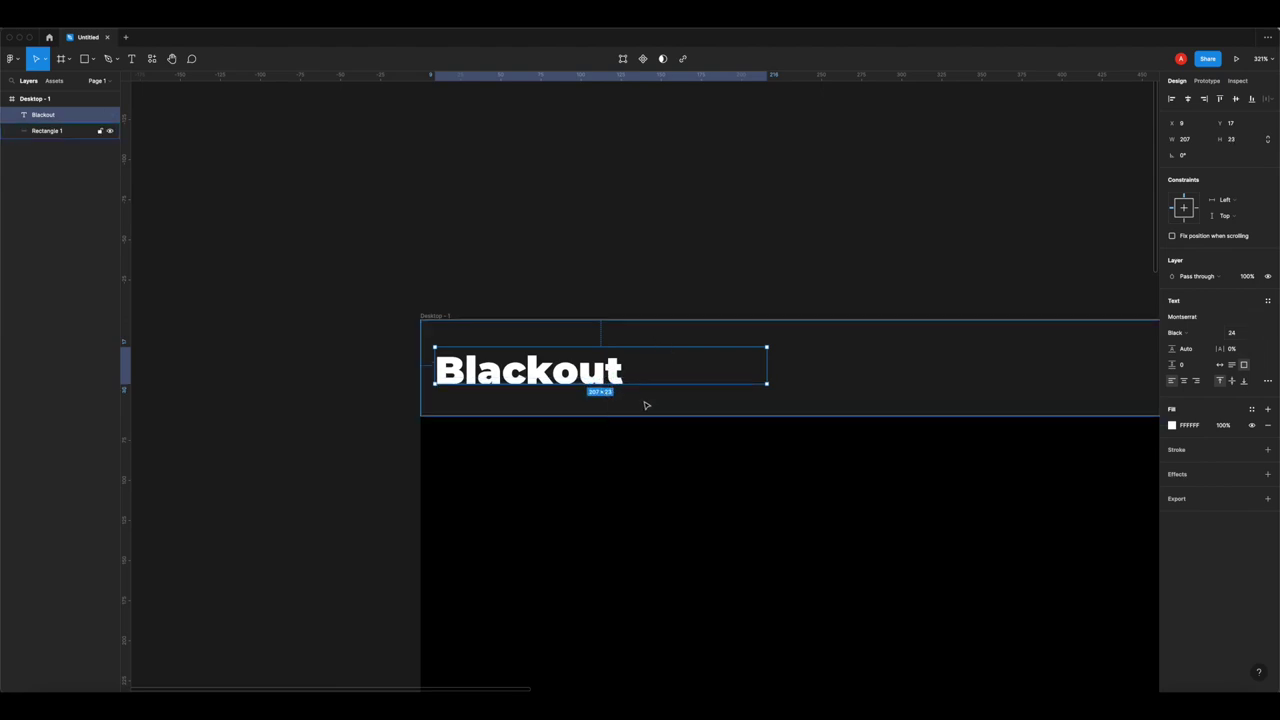
- Align the vertical centers of the "Blackout" text and the header rectangle
{"action": "left_click", "coordinate": [647, 401], "text": "shift"}
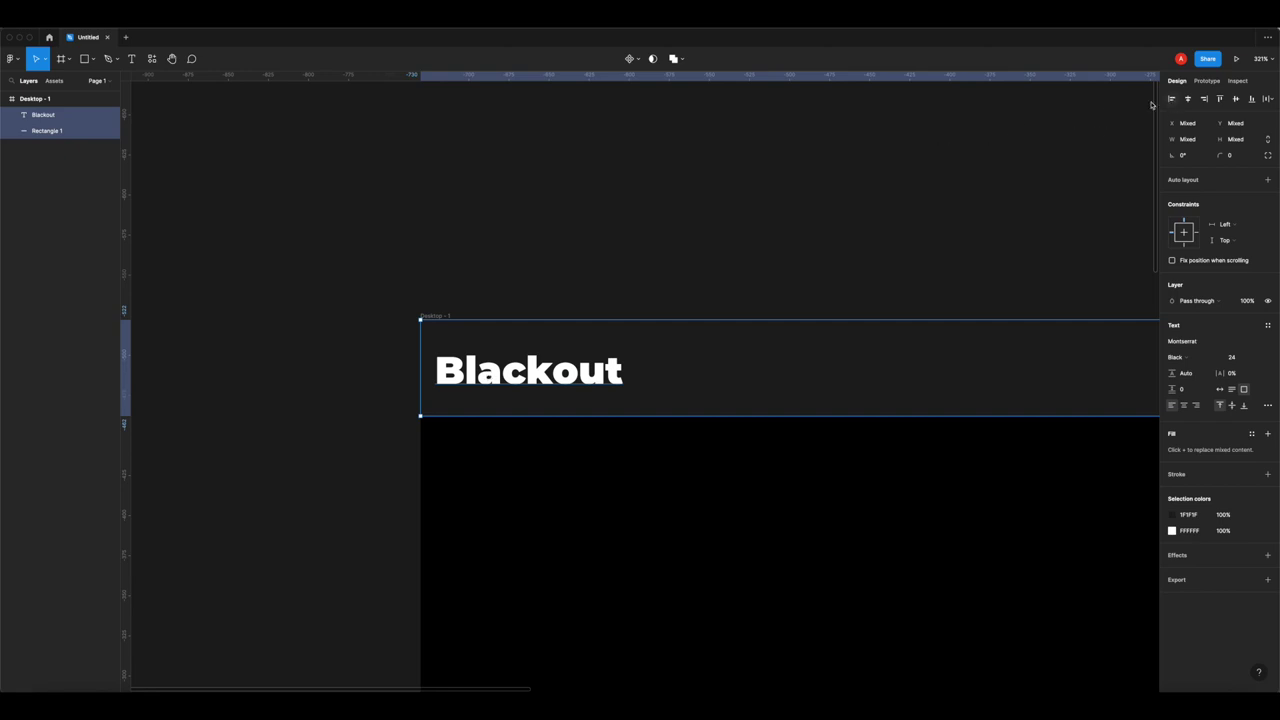
{"action": "left_click", "coordinate": [1237, 99]}
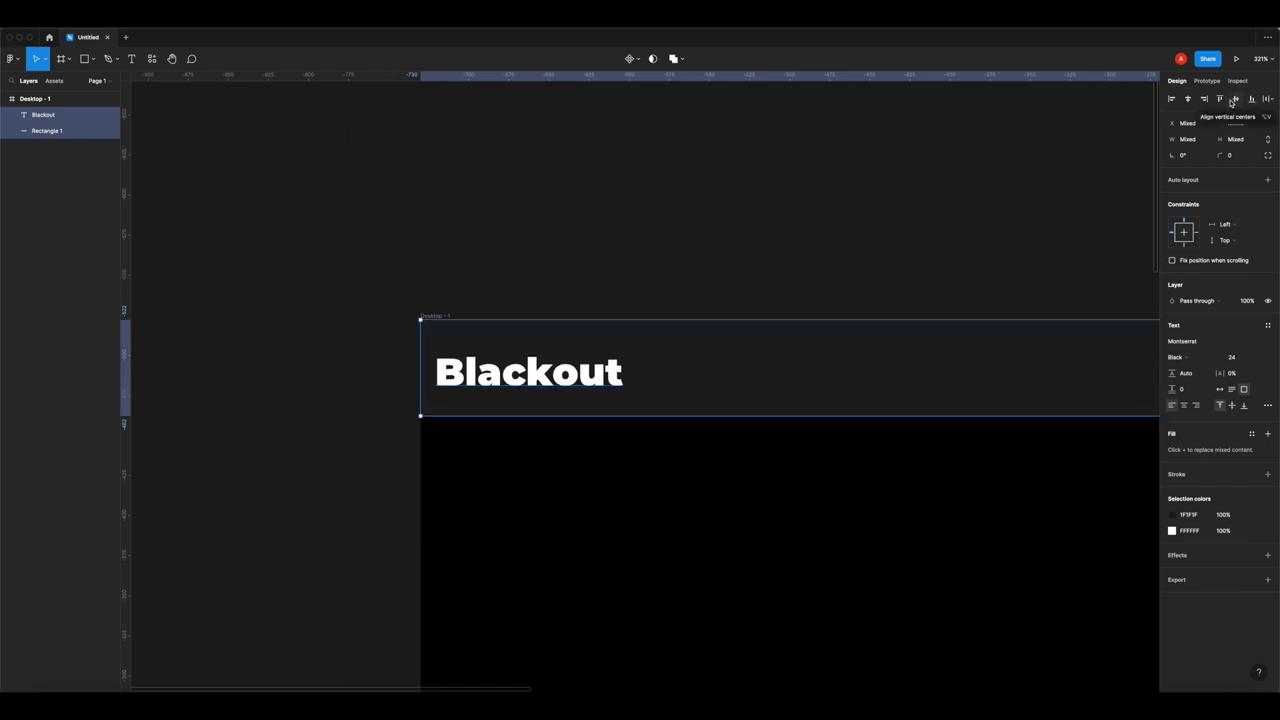
{"action": "left_click", "coordinate": [671, 247]}
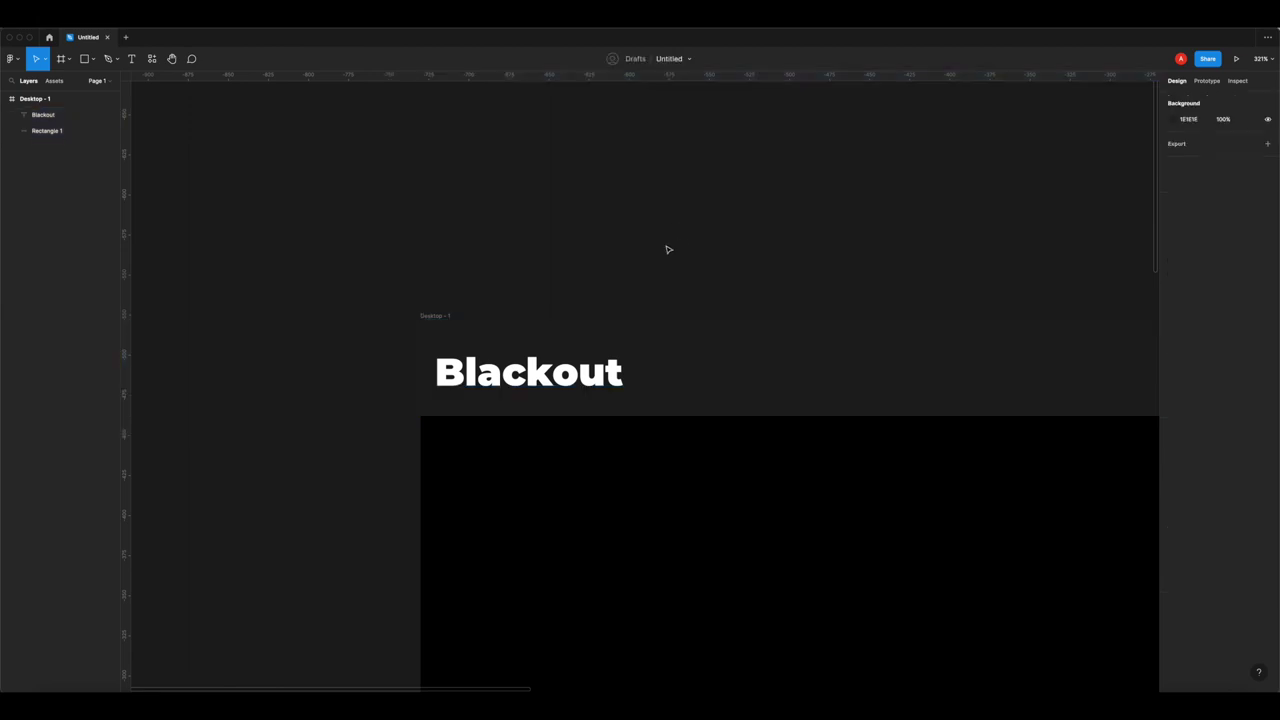
- Nudge the "Blackout" text horizontally within the header bar to X 19
{"action": "left_click", "coordinate": [483, 383]}
{"action": "key", "text": "alt+a"}
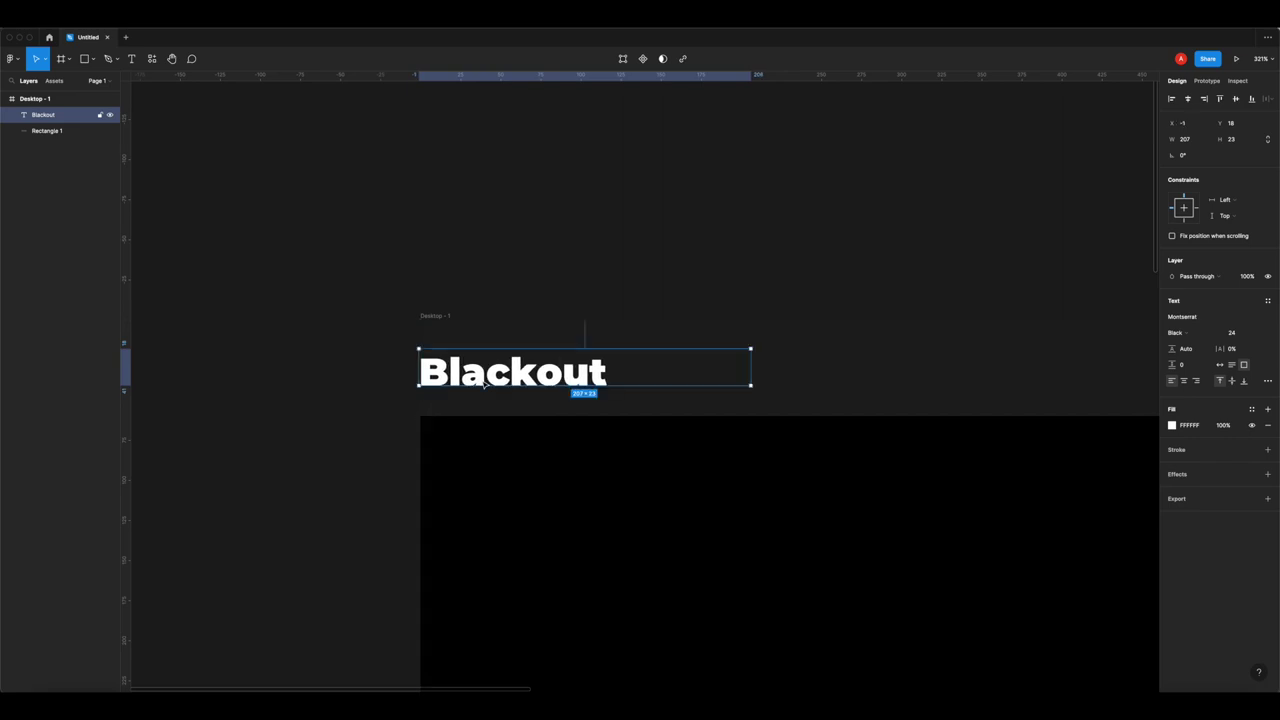
{"action": "key", "text": "Right"}
{"action": "key", "text": "Right"}
{"action": "key", "text": "Right"}
{"action": "key", "text": "Right"}
{"action": "key", "text": "Right"}
{"action": "key", "text": "Right"}
{"action": "key", "text": "Right"}
{"action": "key", "text": "Right"}
{"action": "key", "text": "Right"}
{"action": "key", "text": "Right"}
{"action": "key", "text": "Right"}
{"action": "key", "text": "Right"}
{"action": "key", "text": "Right"}
{"action": "key", "text": "Right"}
{"action": "key", "text": "Right"}
{"action": "key", "text": "Right"}
{"action": "key", "text": "Right"}
{"action": "key", "text": "Right"}
{"action": "key", "text": "Right"}
{"action": "key", "text": "Right"}
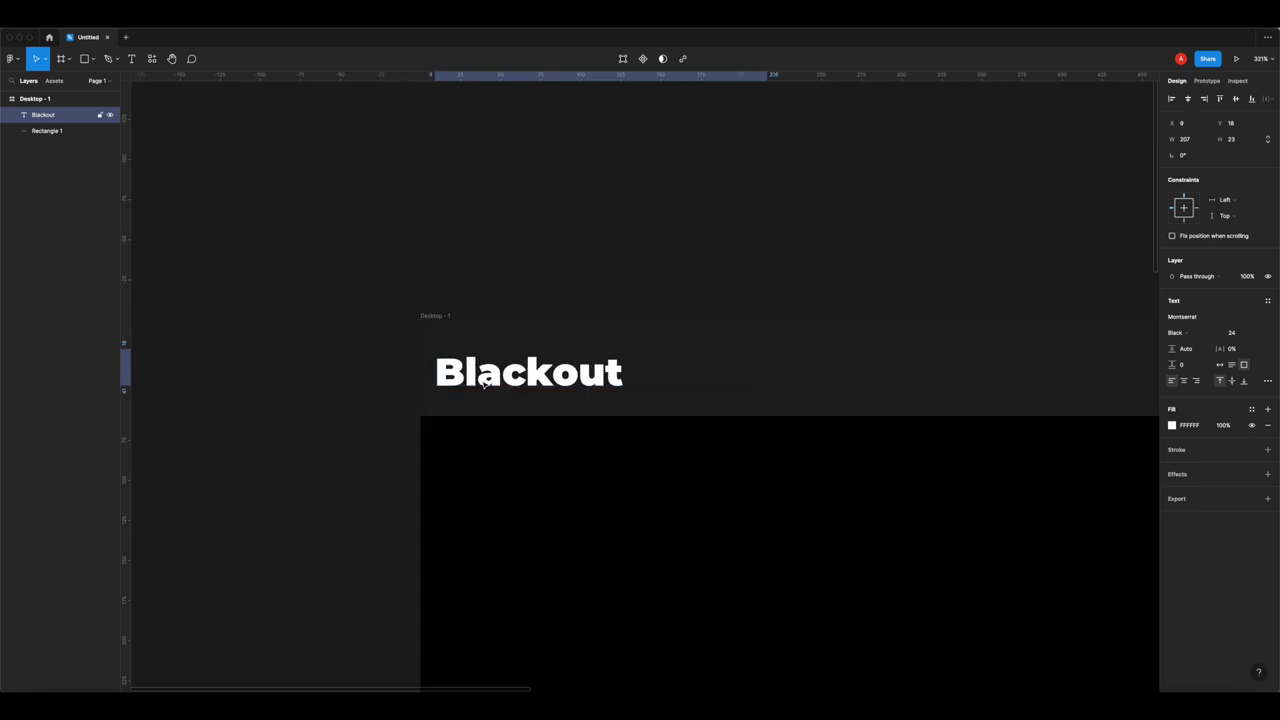
{"action": "key", "text": "Right"}
{"action": "key", "text": "Right"}
{"action": "key", "text": "Right"}
{"action": "key", "text": "Right"}
{"action": "key", "text": "Right"}
{"action": "key", "text": "Right"}
{"action": "key", "text": "Right"}
{"action": "key", "text": "Right"}
{"action": "key", "text": "Right"}
{"action": "key", "text": "Right"}
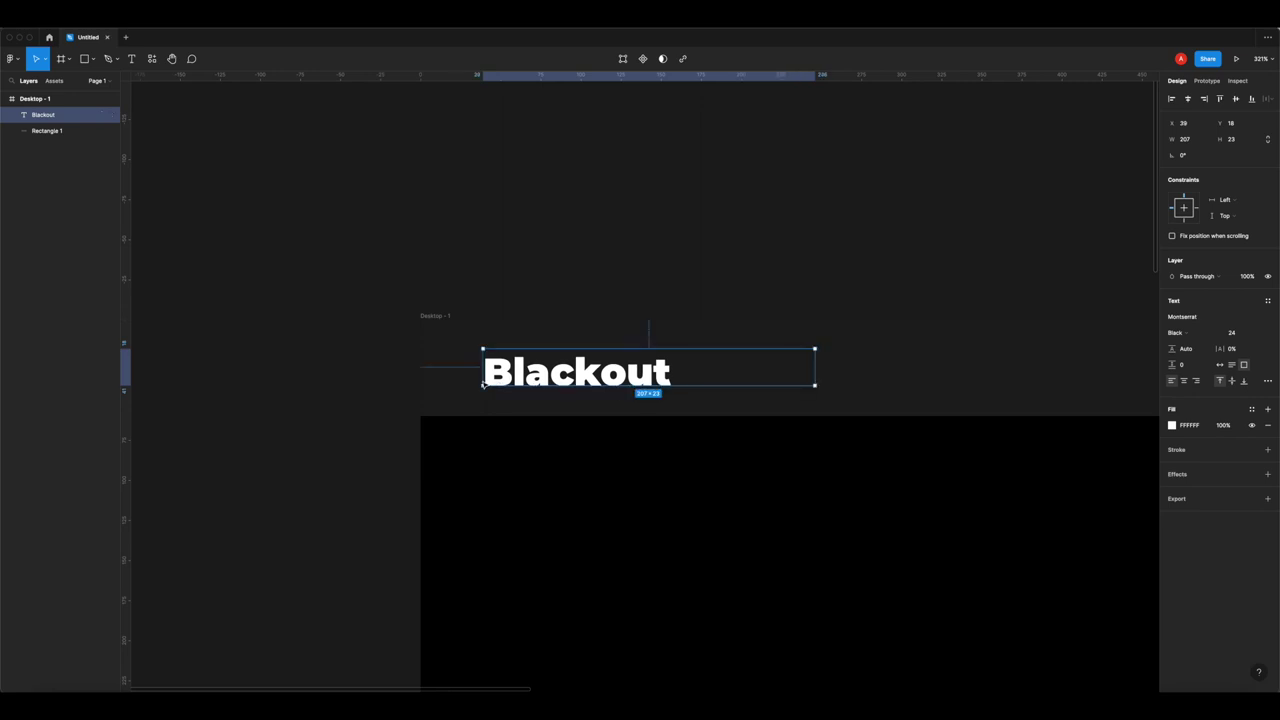
{"action": "key", "text": "shift+Left"}
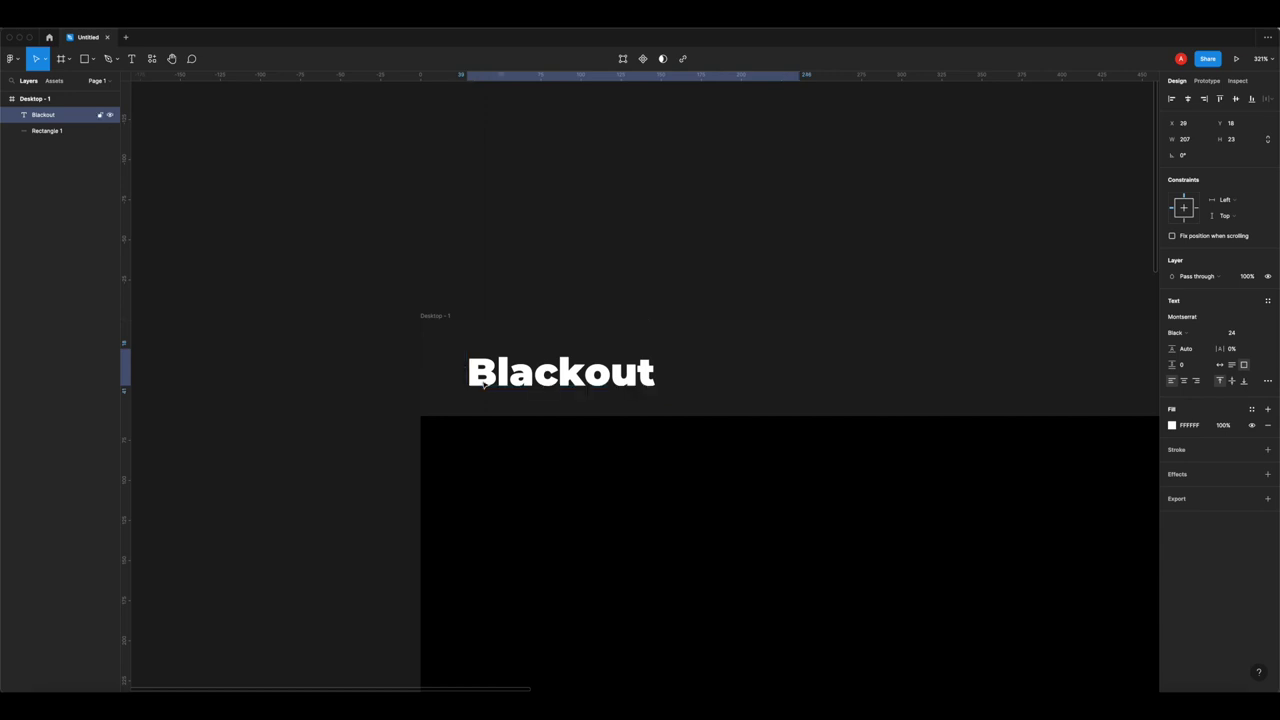
{"action": "key", "text": "shift+Left"}
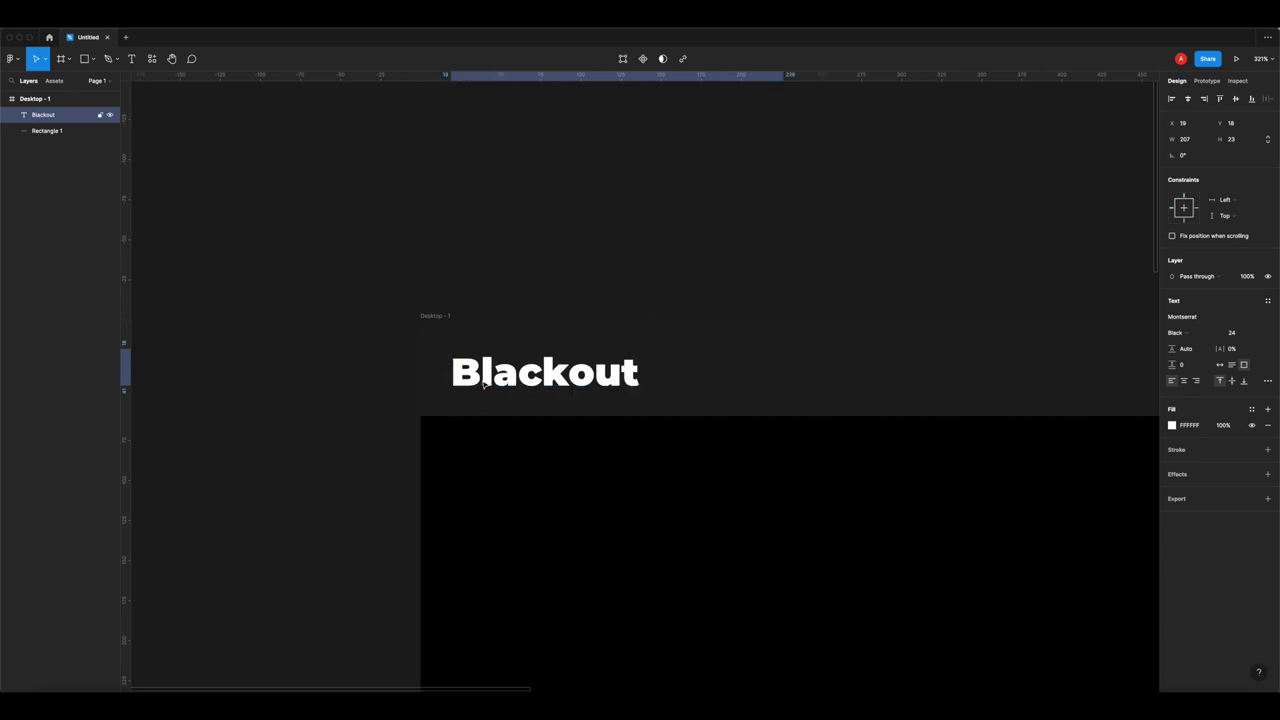
{"action": "left_click", "coordinate": [397, 166]}
- Present the page as a prototype and copy the prototype's share link
{"action": "key", "text": "shift+1"}
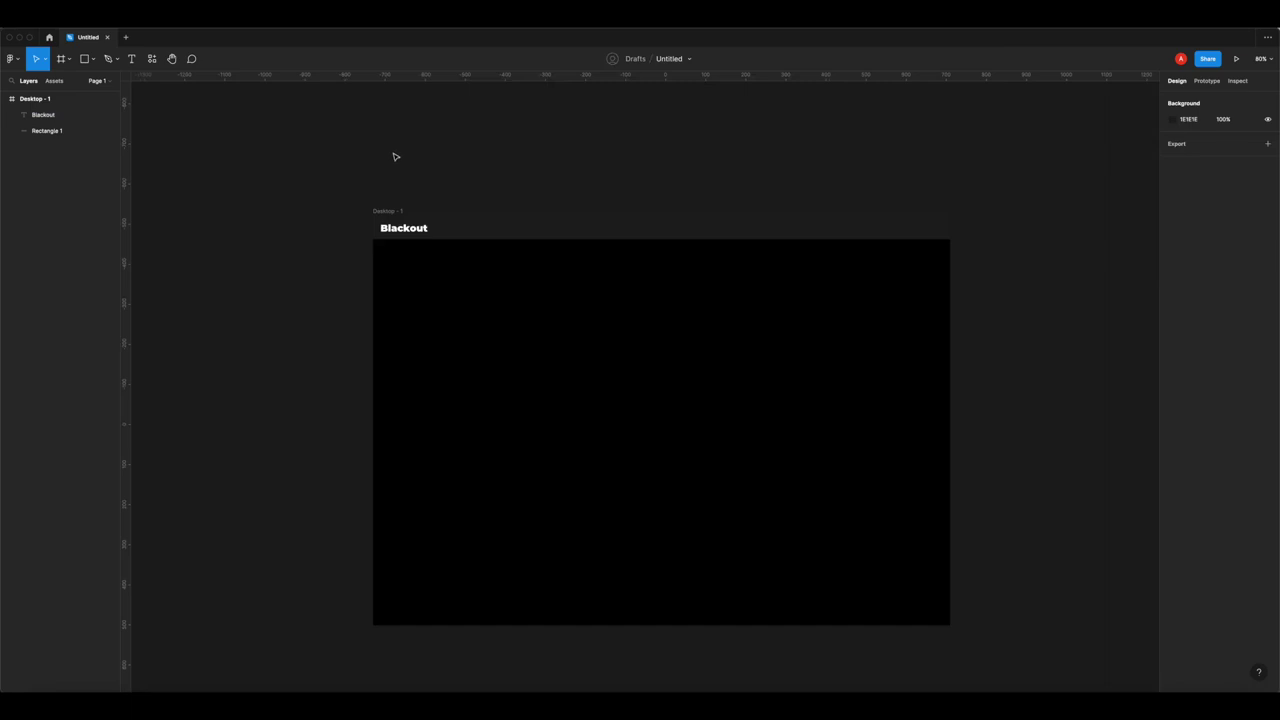
{"action": "left_click", "coordinate": [1236, 60]}
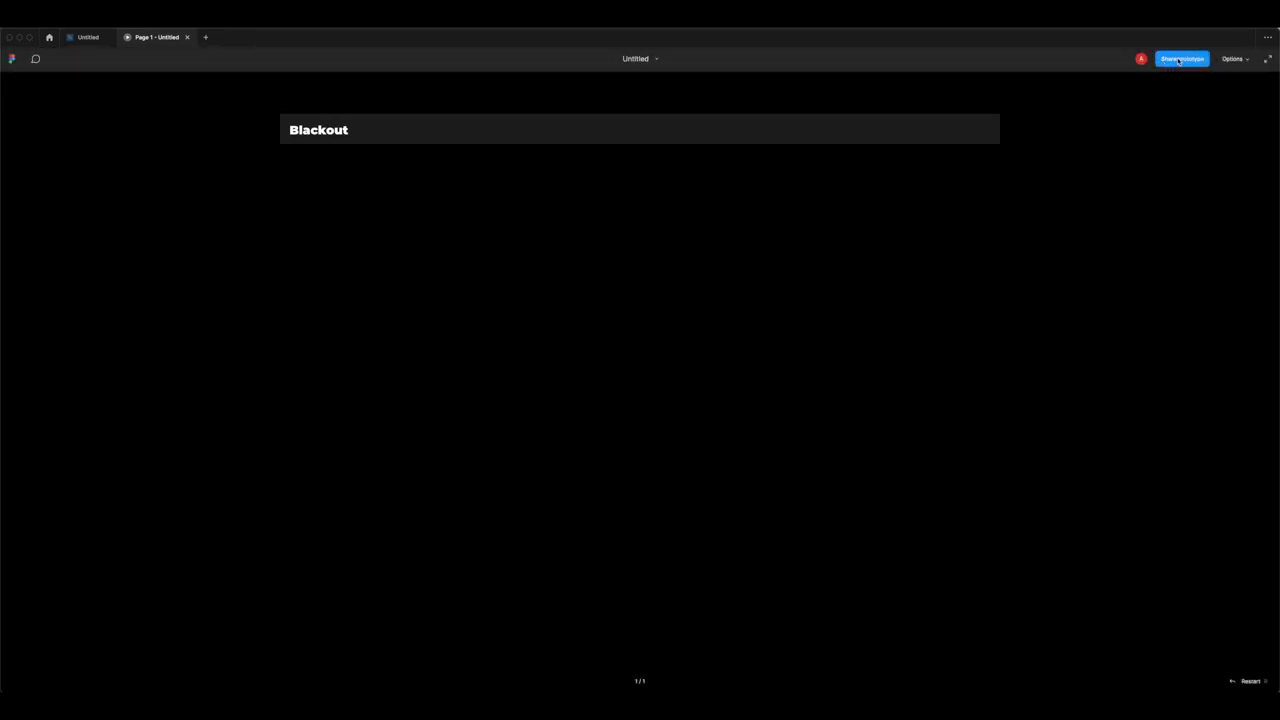
{"action": "left_click", "coordinate": [1182, 60]}
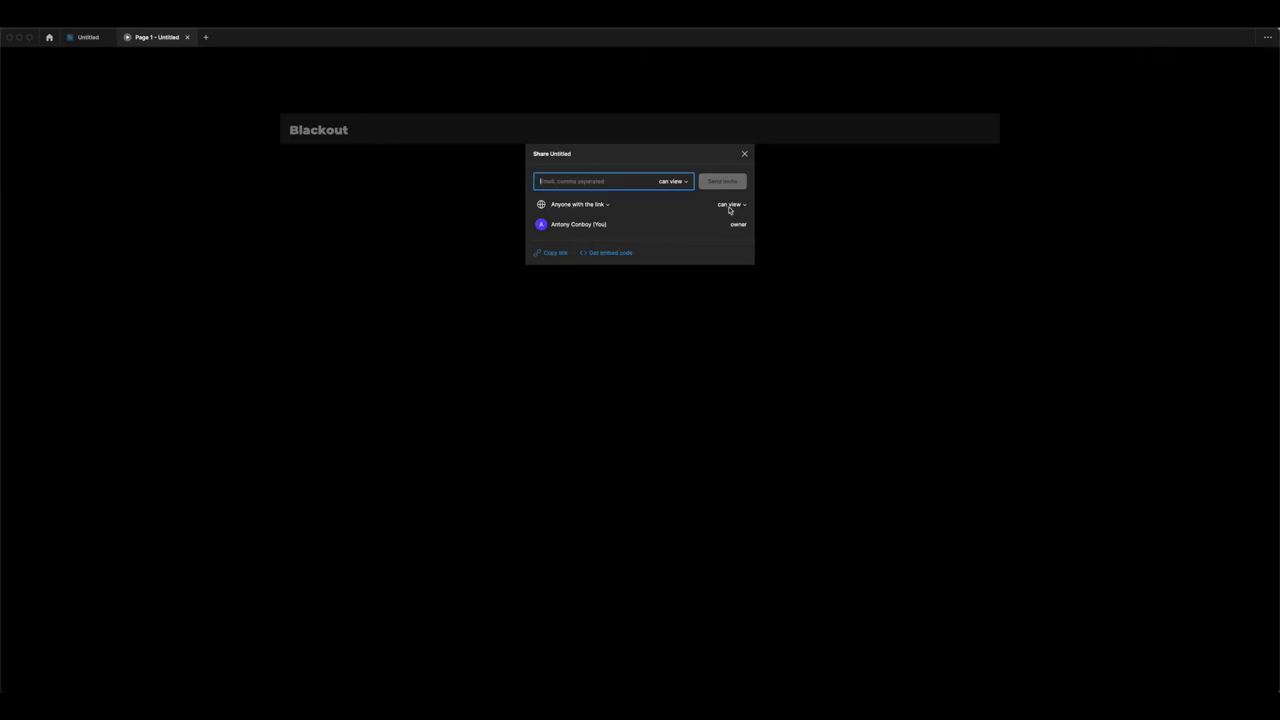
{"action": "left_click", "coordinate": [555, 253]}
{"action": "left_click", "coordinate": [846, 206]}
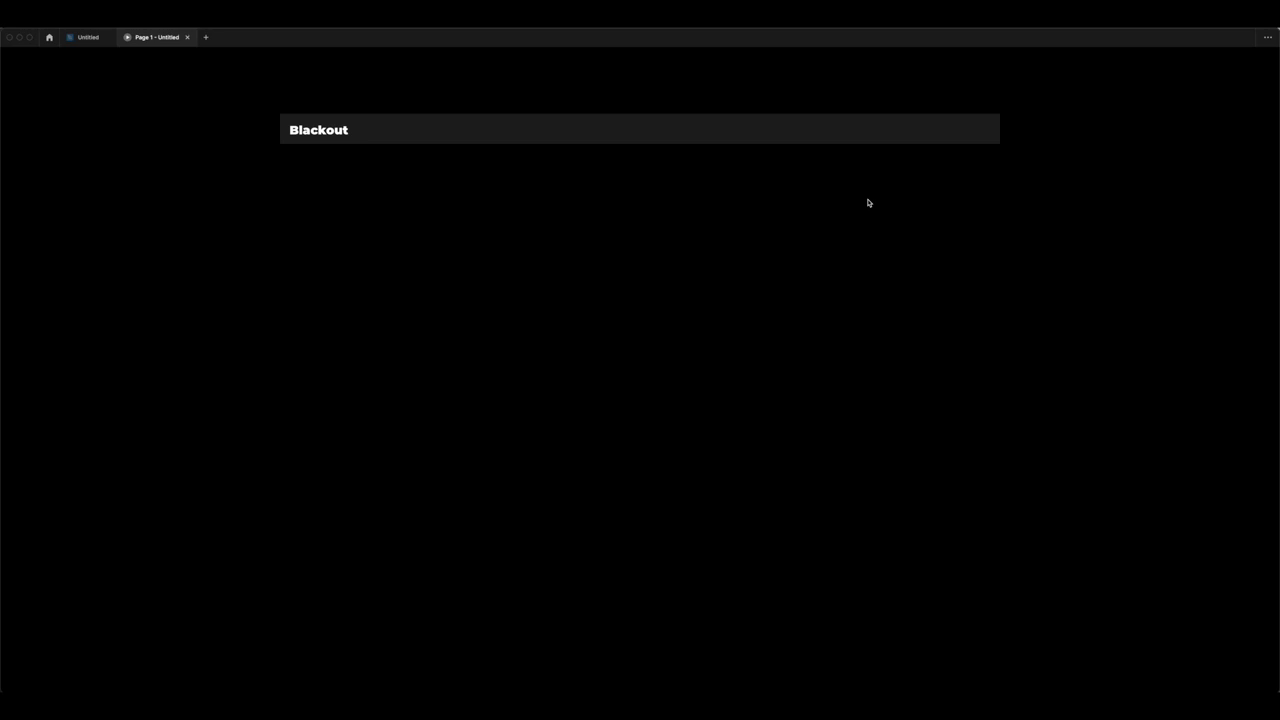
- Compare the header's "Blackout" logo in the design file with its appearance in the prototype preview
{"action": "left_click", "coordinate": [90, 37]}
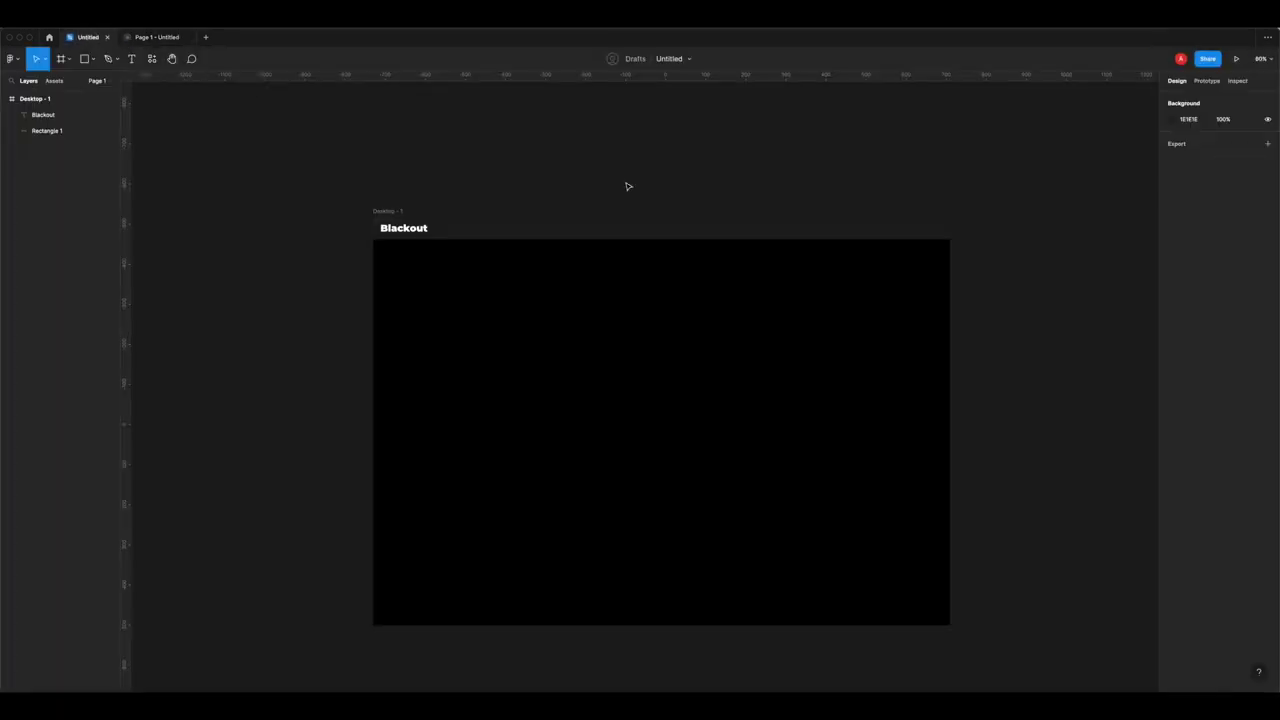
{"action": "scroll", "coordinate": [737, 214], "scroll_direction": "up", "scroll_amount": 5}
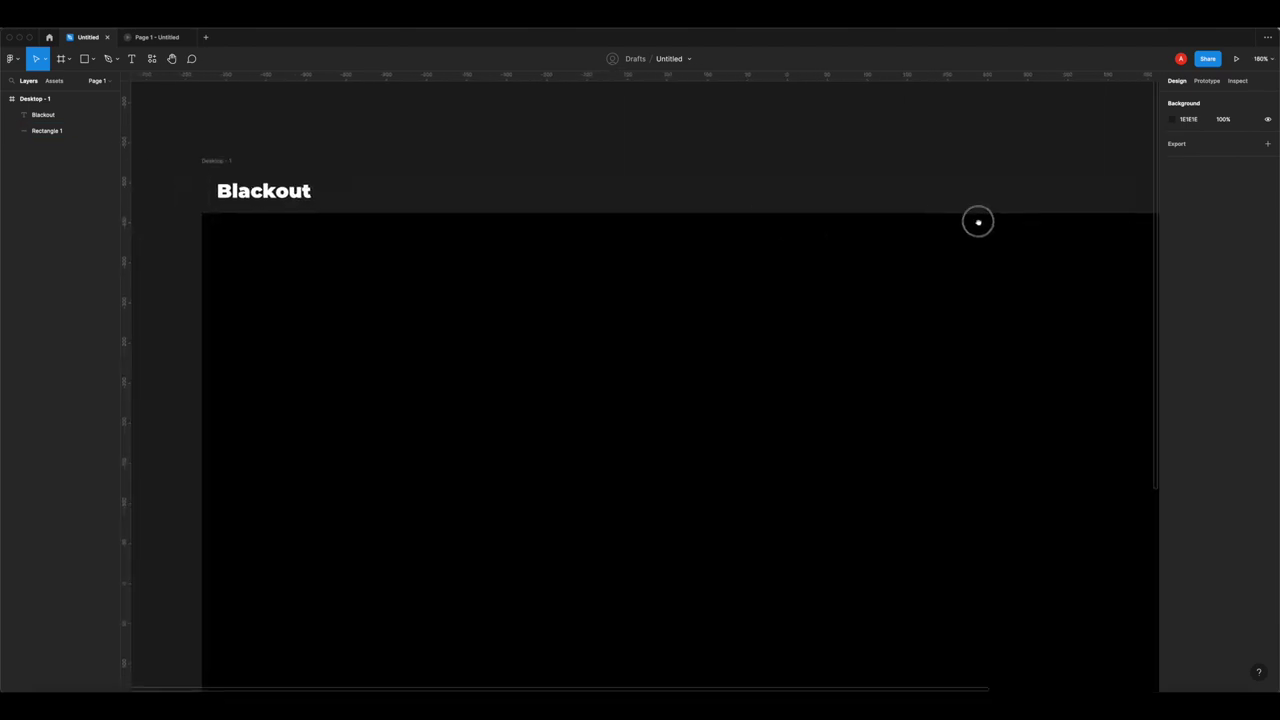
{"action": "scroll", "coordinate": [978, 222], "scroll_direction": "left", "scroll_amount": 2}
{"action": "scroll", "coordinate": [689, 234], "scroll_direction": "right", "scroll_amount": 2}
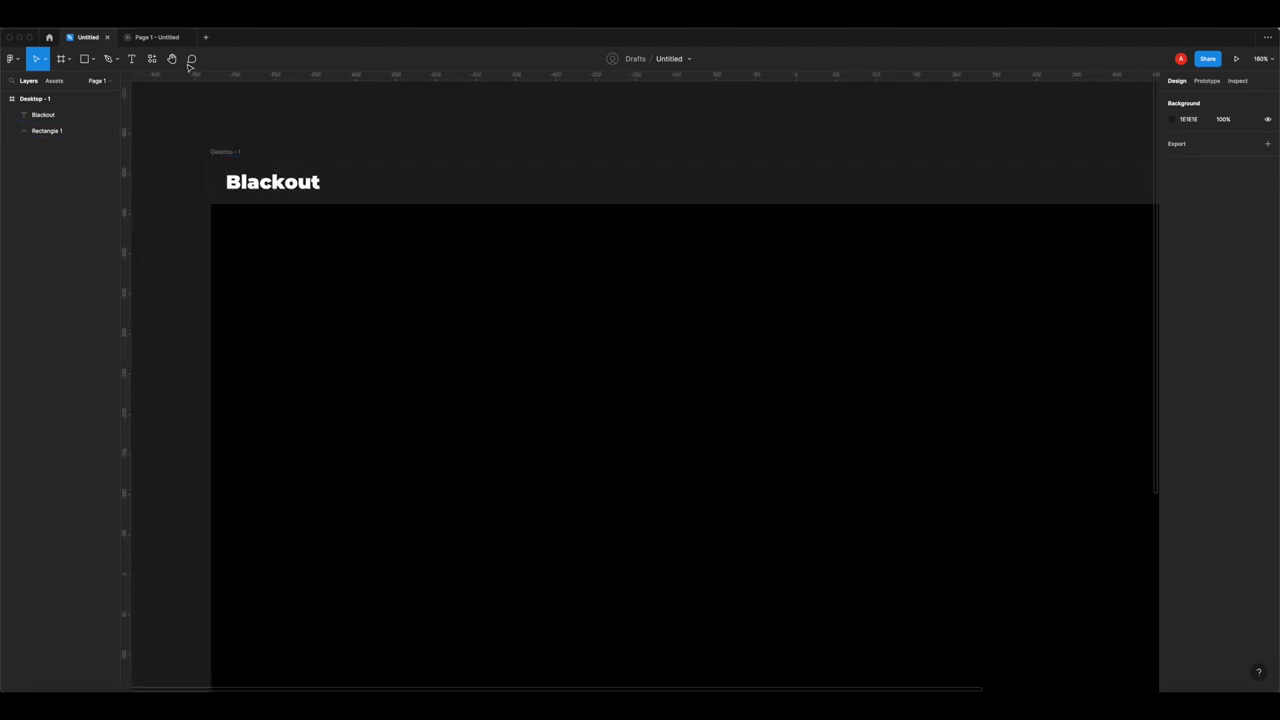
{"action": "left_click", "coordinate": [163, 42]}
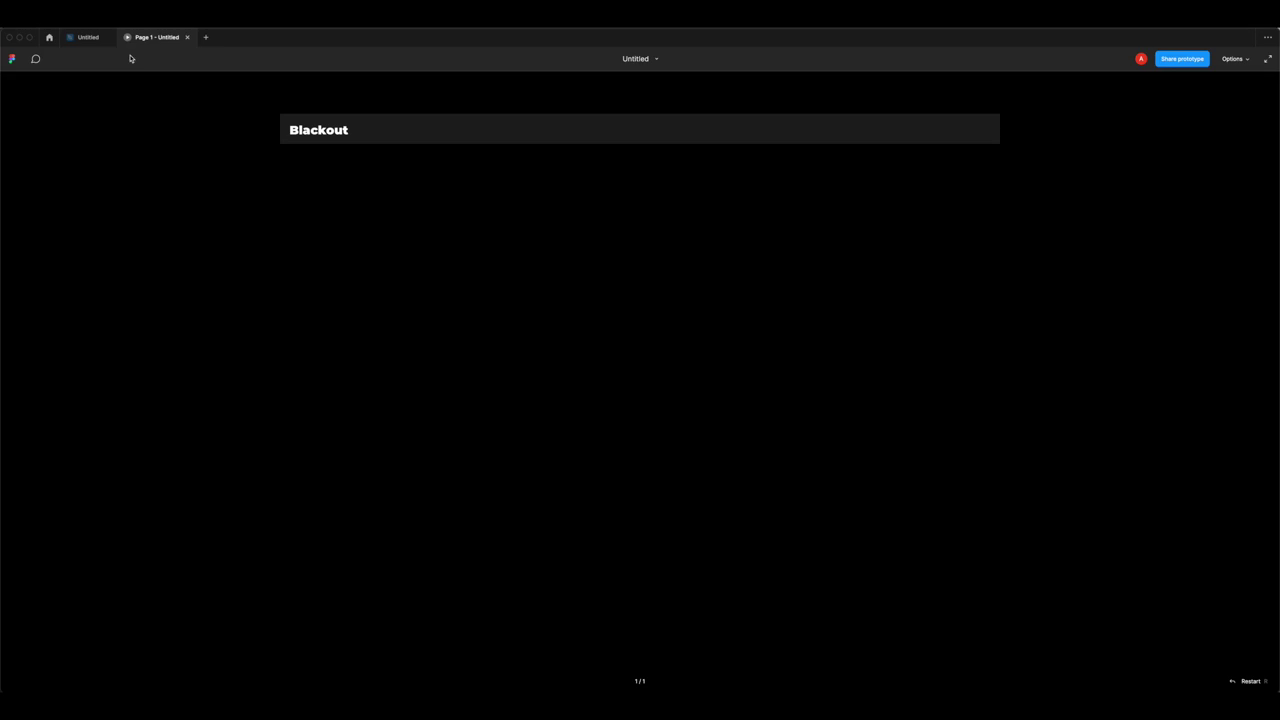
{"action": "left_click", "coordinate": [80, 38]}
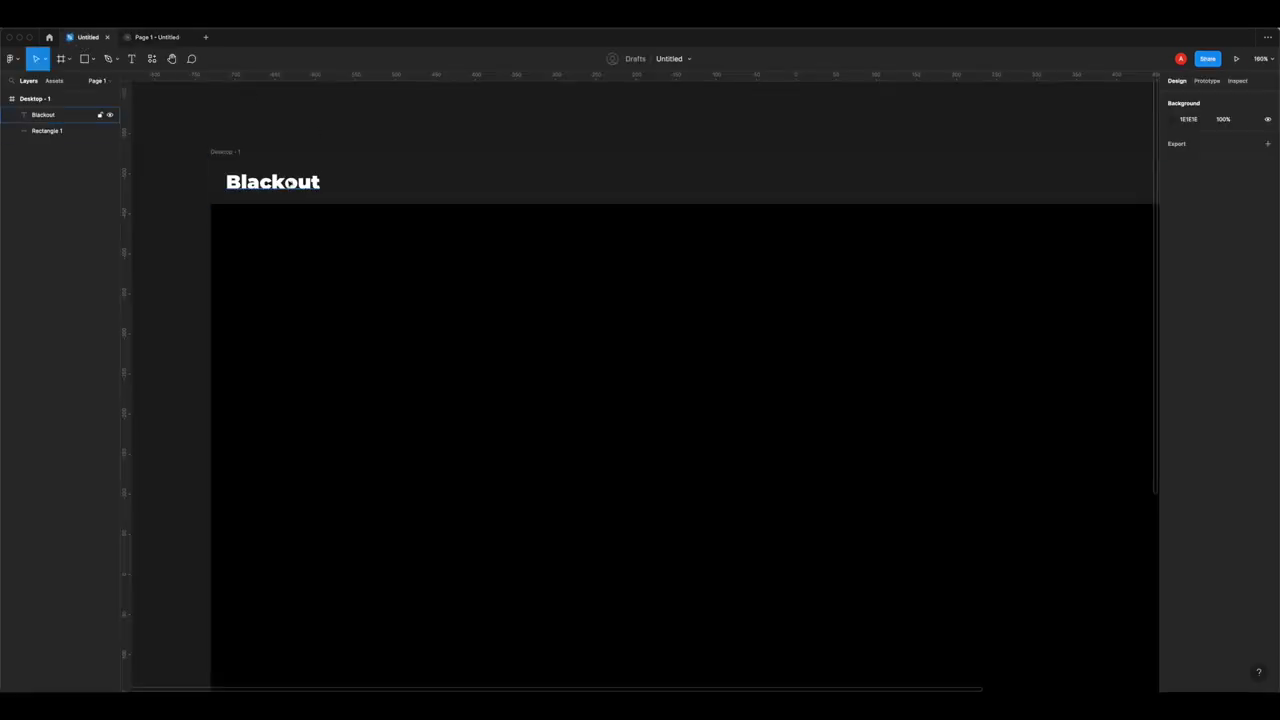
- Set the "Blackout" text's font size to 28 and extend its box to a height of 31
{"action": "left_click", "coordinate": [288, 184]}
{"action": "left_click", "coordinate": [1238, 334]}
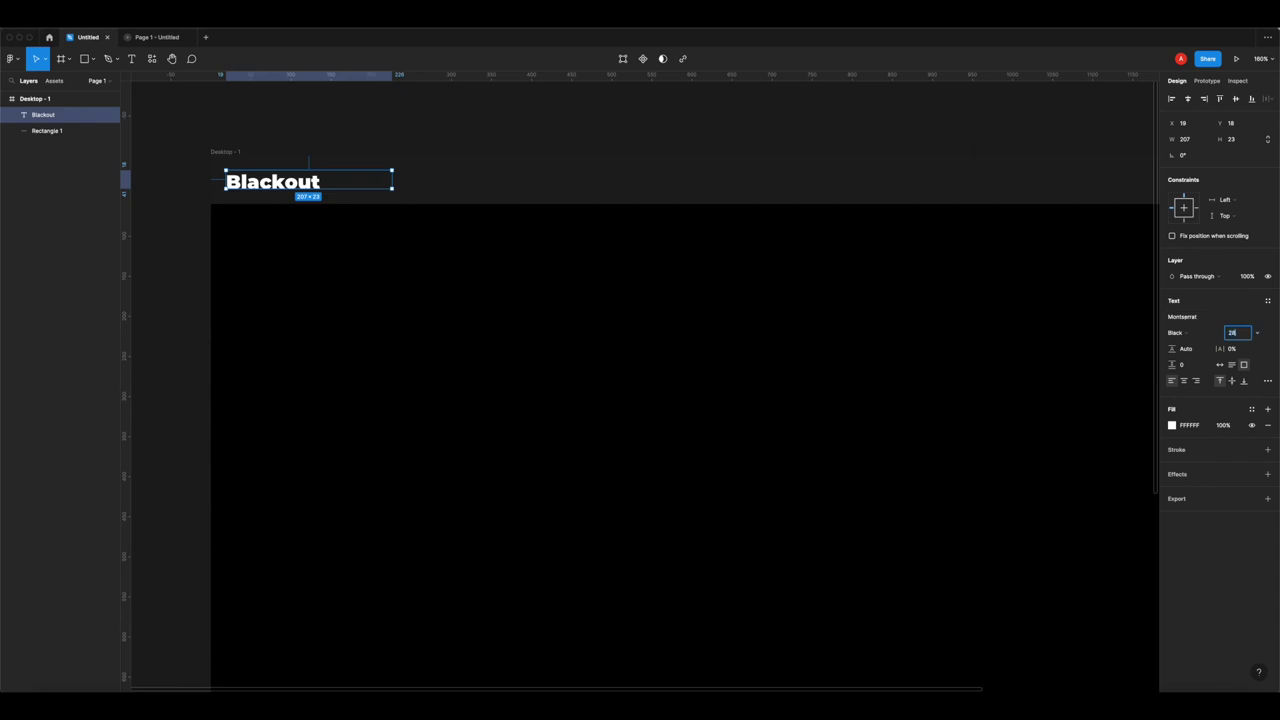
{"action": "type", "text": "28"}
{"action": "key", "text": "Return"}
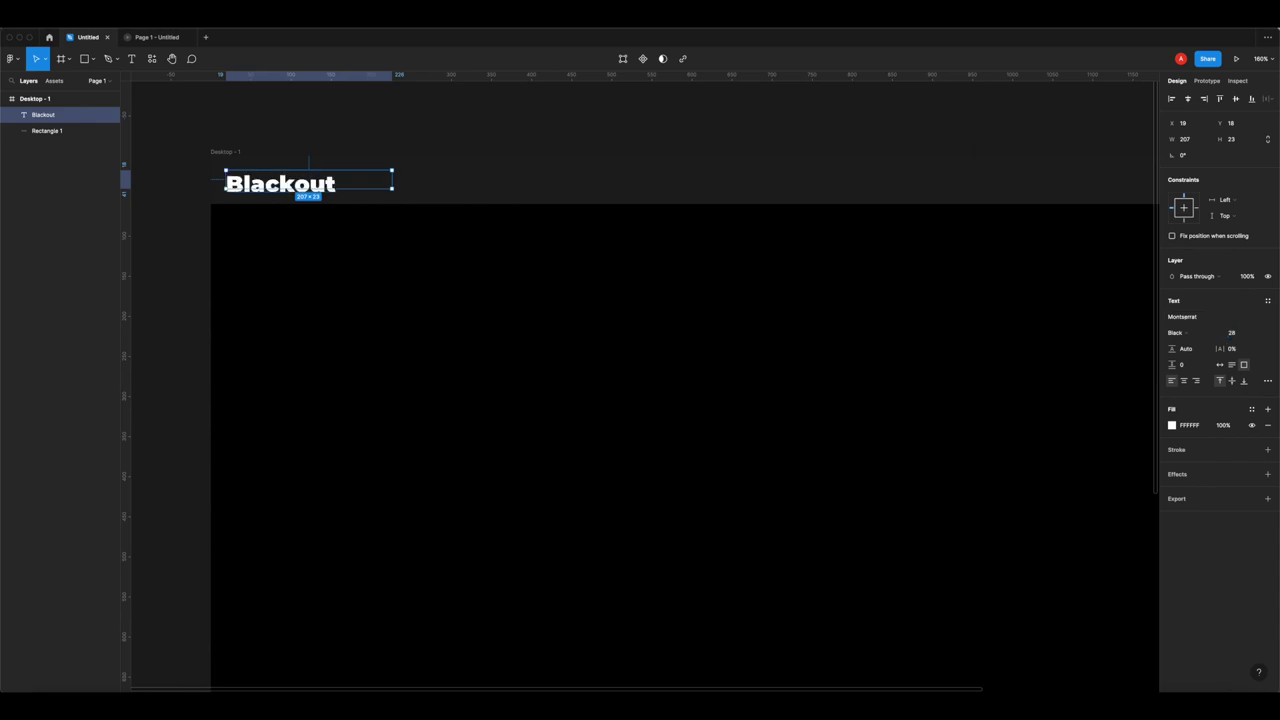
{"action": "double_click", "coordinate": [316, 189]}
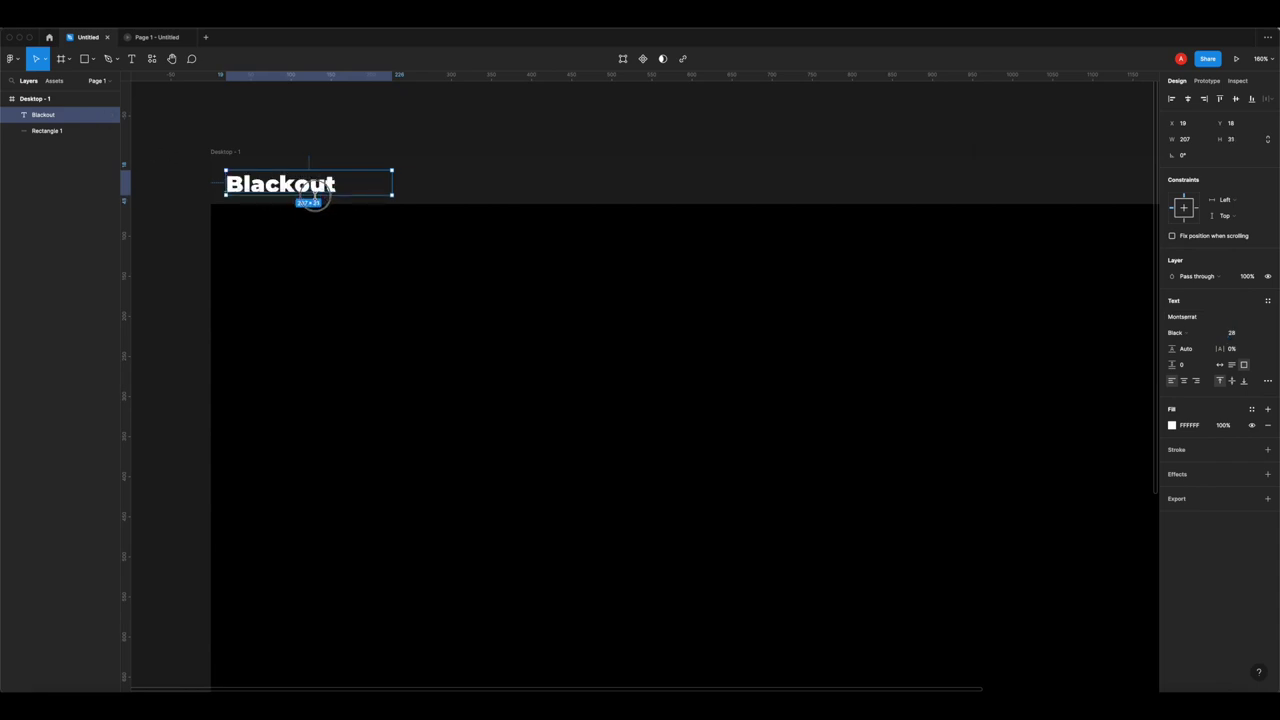
- Center the "Blackout" text vertically on the header rectangle and check the header in the prototype preview
{"action": "left_click", "coordinate": [466, 183]}
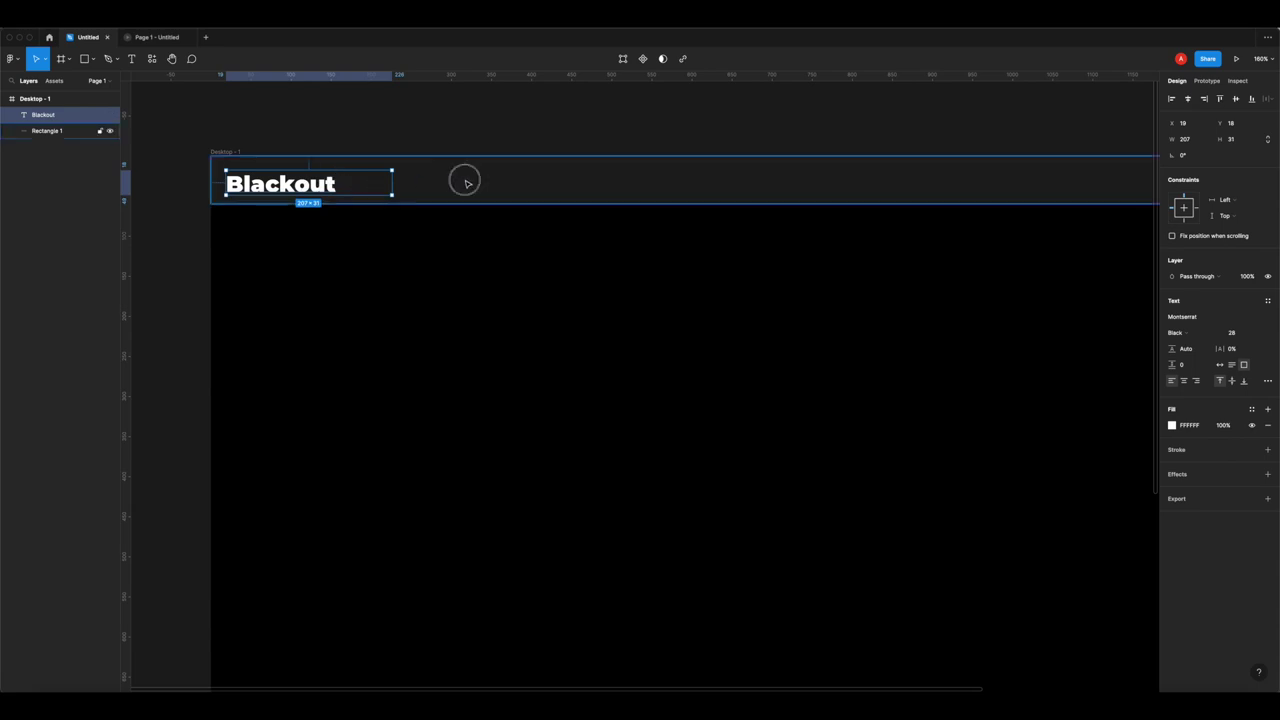
{"action": "left_click", "coordinate": [800, 137]}
{"action": "left_click", "coordinate": [133, 40]}
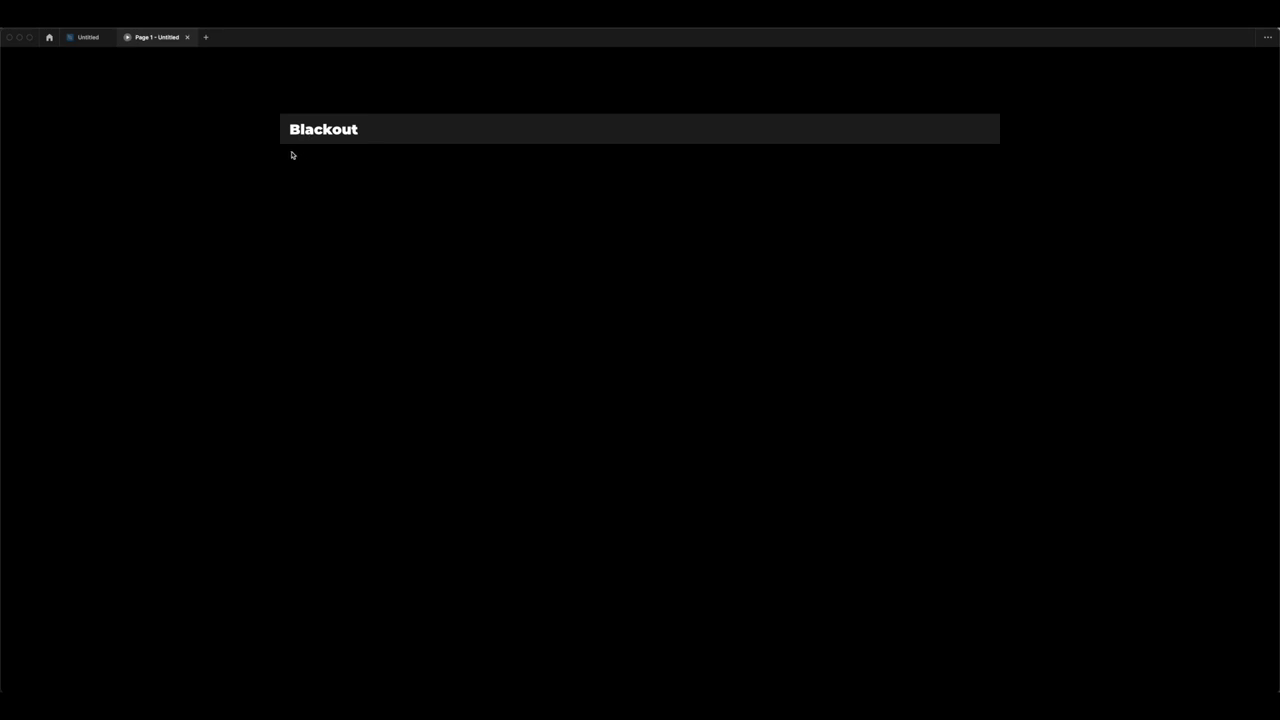
{"action": "left_click", "coordinate": [79, 38]}
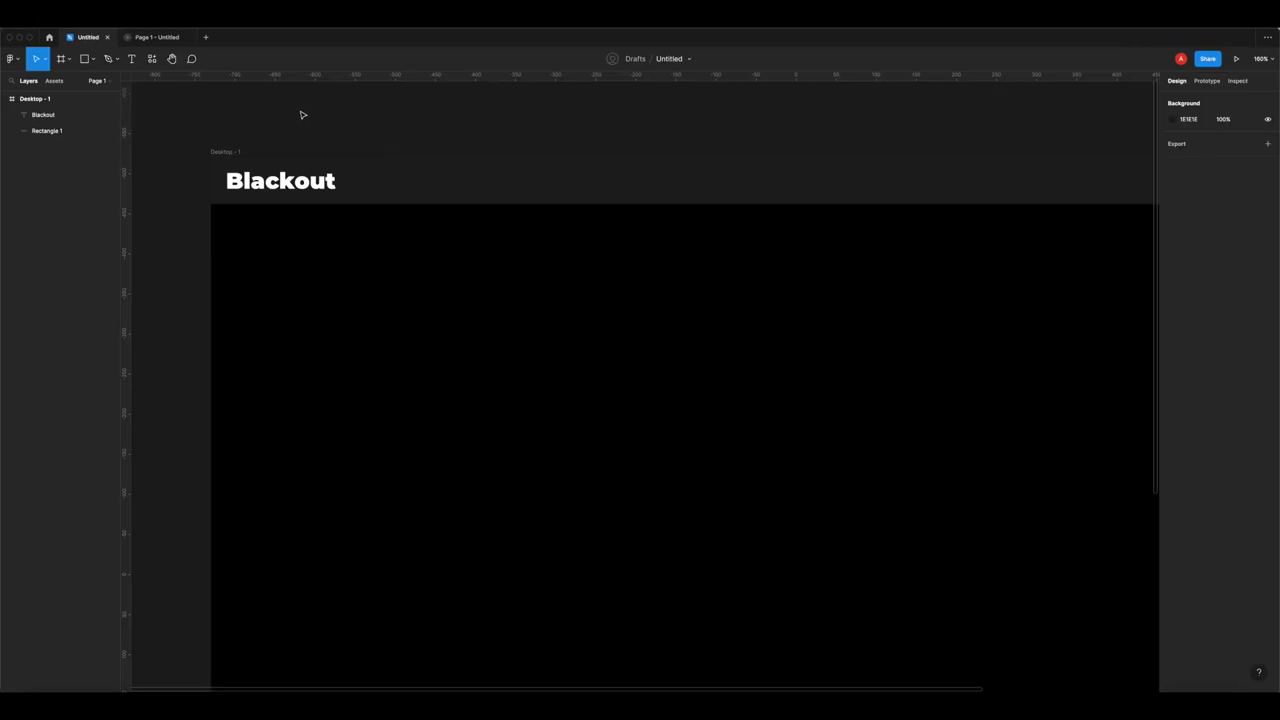
{"action": "scroll", "coordinate": [260, 194], "scroll_direction": "up", "scroll_amount": 5}
{"action": "scroll", "coordinate": [327, 202], "scroll_direction": "left", "scroll_amount": 2}
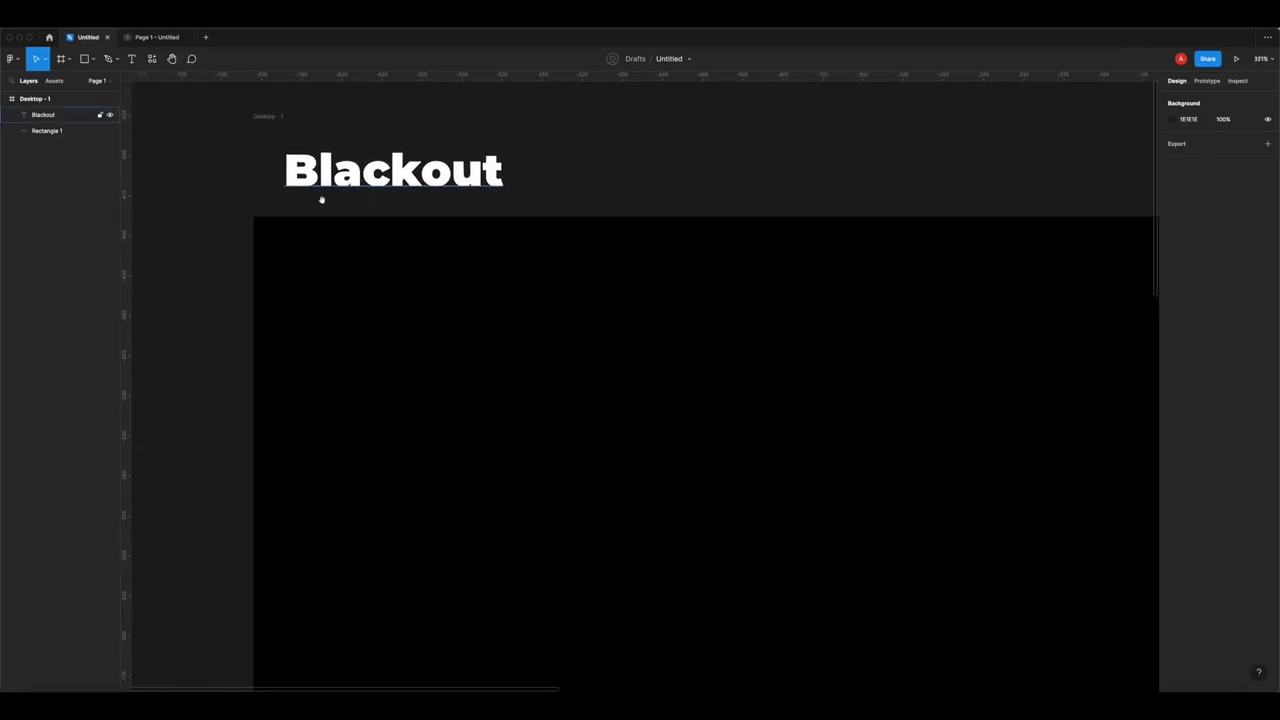
{"action": "scroll", "coordinate": [295, 206], "scroll_direction": "up", "scroll_amount": 1}
{"action": "scroll", "coordinate": [295, 206], "scroll_direction": "left", "scroll_amount": 1}
{"action": "left_click", "coordinate": [308, 212]}
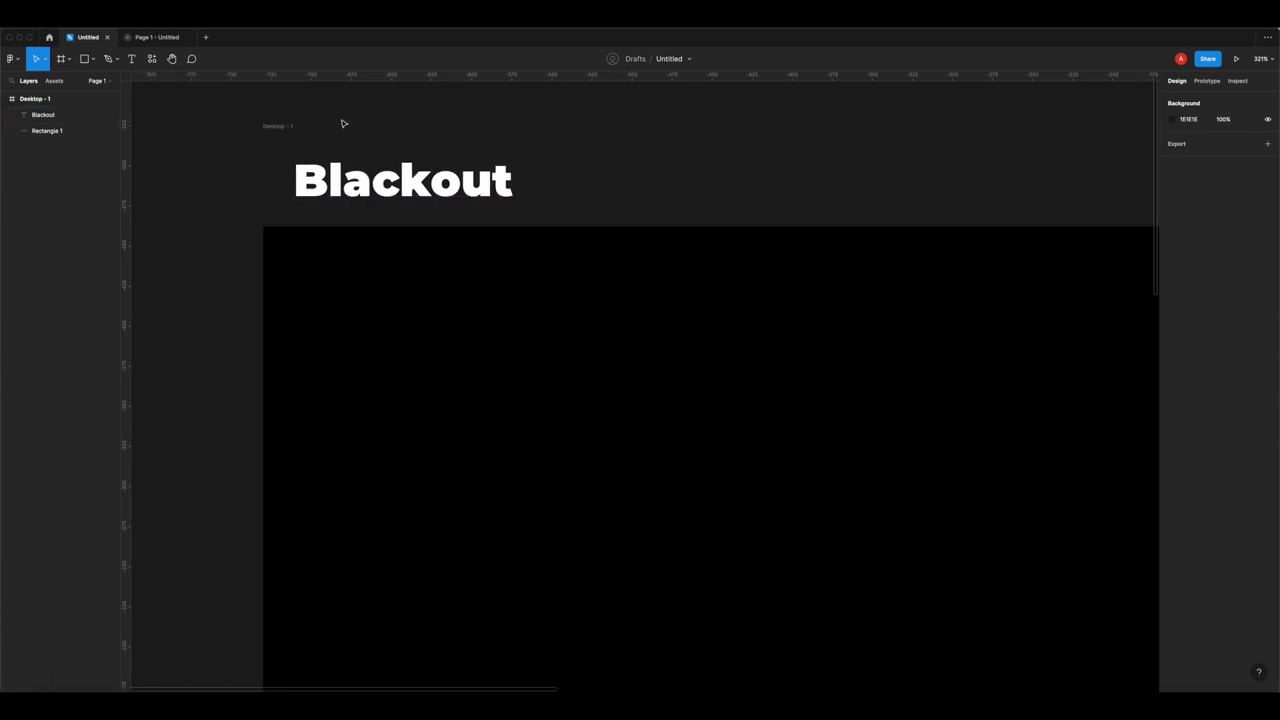
- Draw a light grey rectangle about 515 by 47 over the right end of the header bar
{"action": "left_click", "coordinate": [699, 140]}
{"action": "key", "text": "Escape"}
{"action": "scroll", "coordinate": [717, 146], "scroll_direction": "down", "scroll_amount": 3}
{"action": "scroll", "coordinate": [700, 170], "scroll_direction": "right", "scroll_amount": 3}
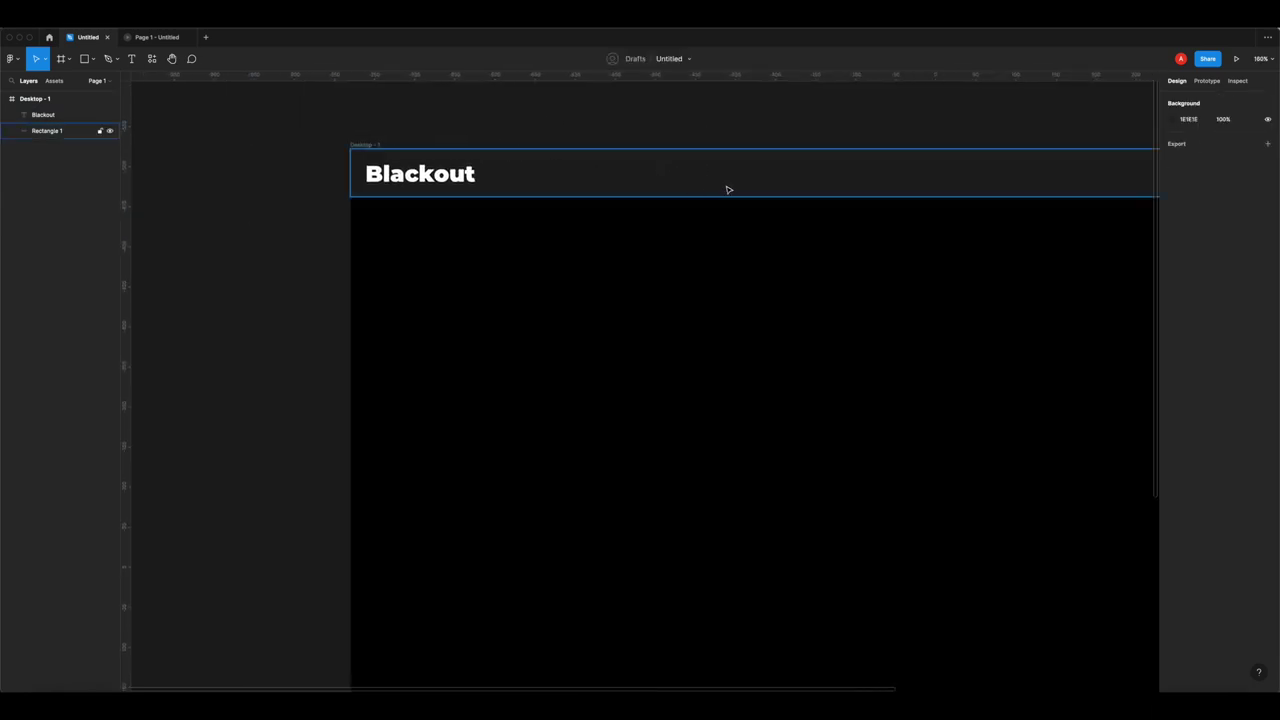
{"action": "scroll", "coordinate": [720, 189], "scroll_direction": "down", "scroll_amount": 3}
{"action": "scroll", "coordinate": [743, 183], "scroll_direction": "left", "scroll_amount": 3}
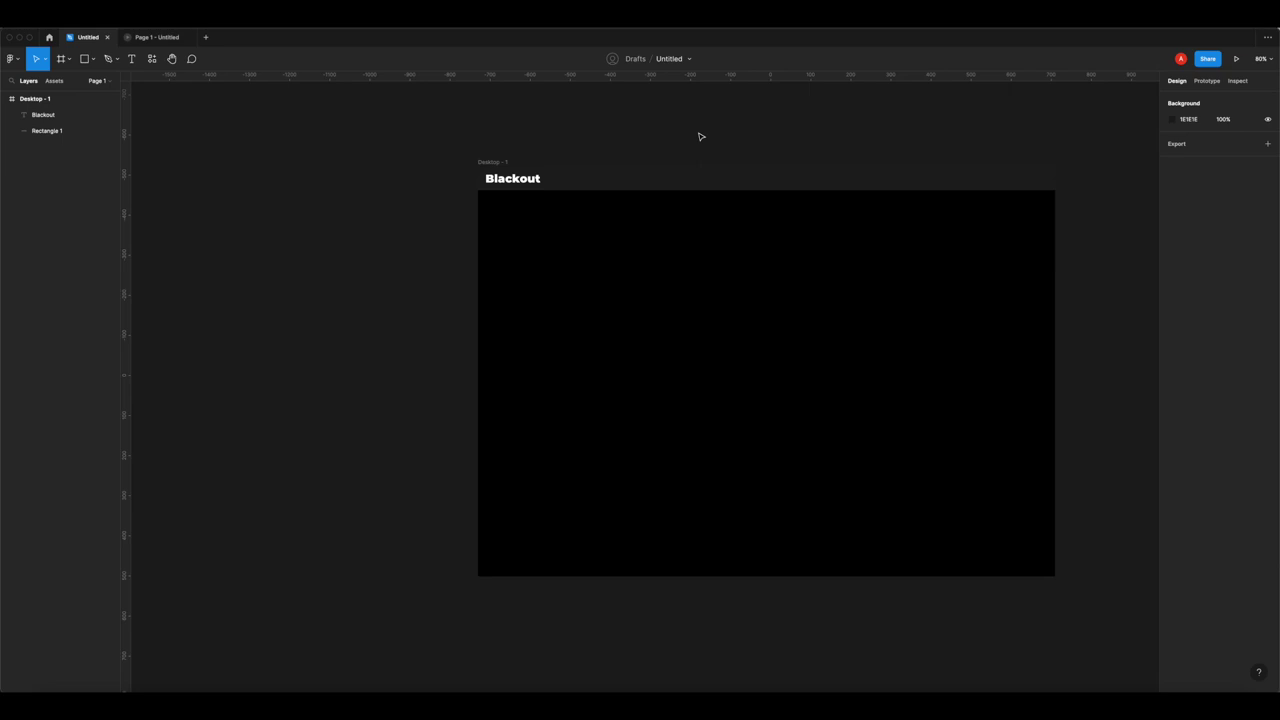
{"action": "left_click_drag", "start_coordinate": [823, 291], "coordinate": [700, 307]}
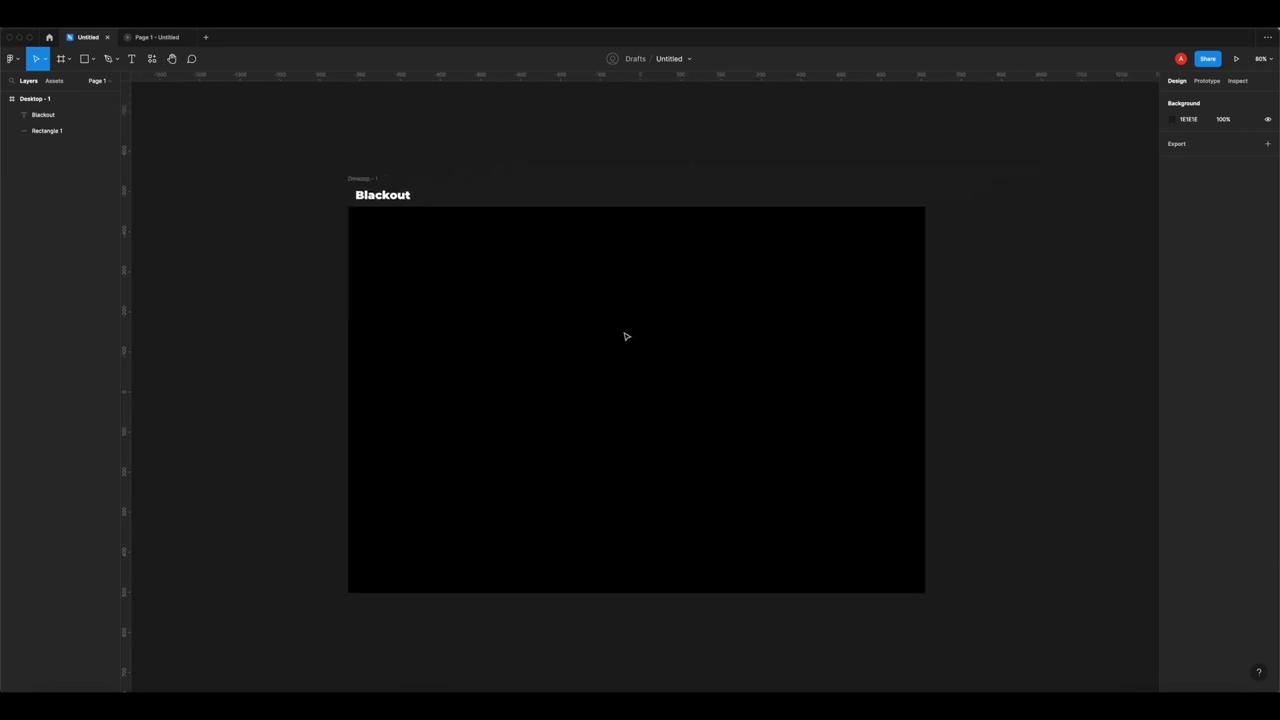
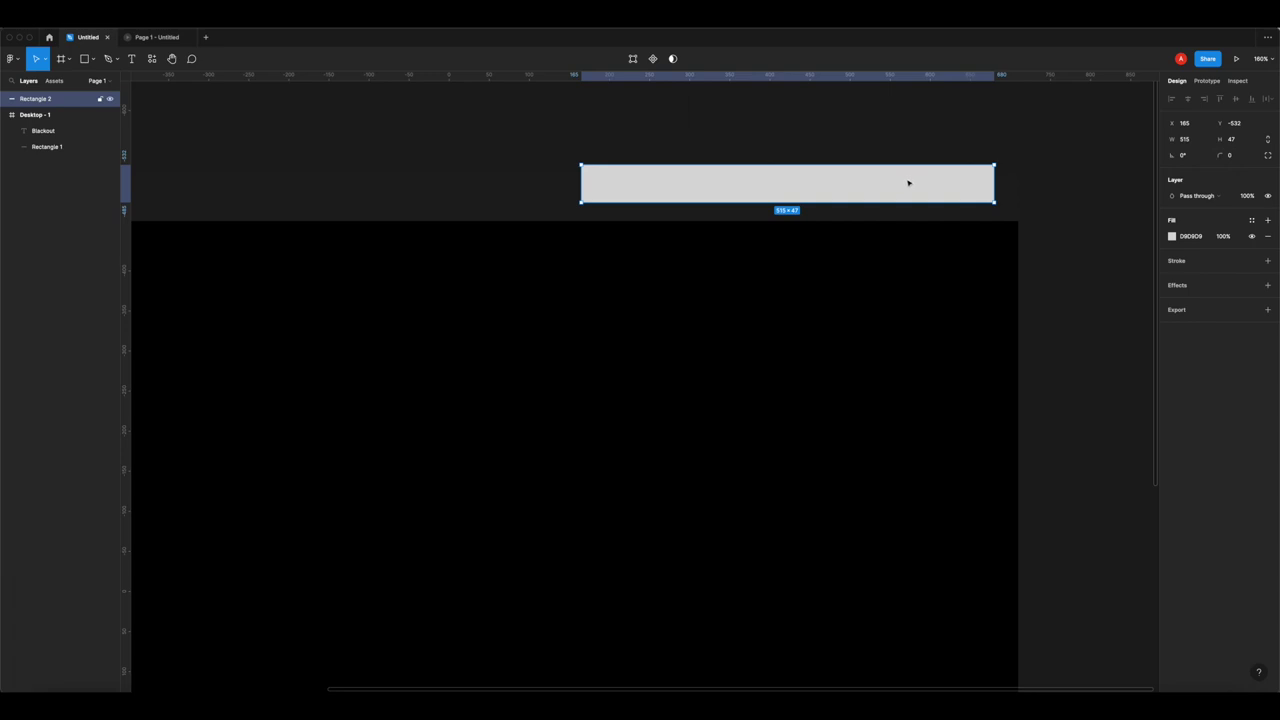
- Move the light grey rectangle down so it sits vertically centered within the header bar
{"action": "left_click", "coordinate": [524, 173]}
{"action": "left_click", "coordinate": [597, 189]}
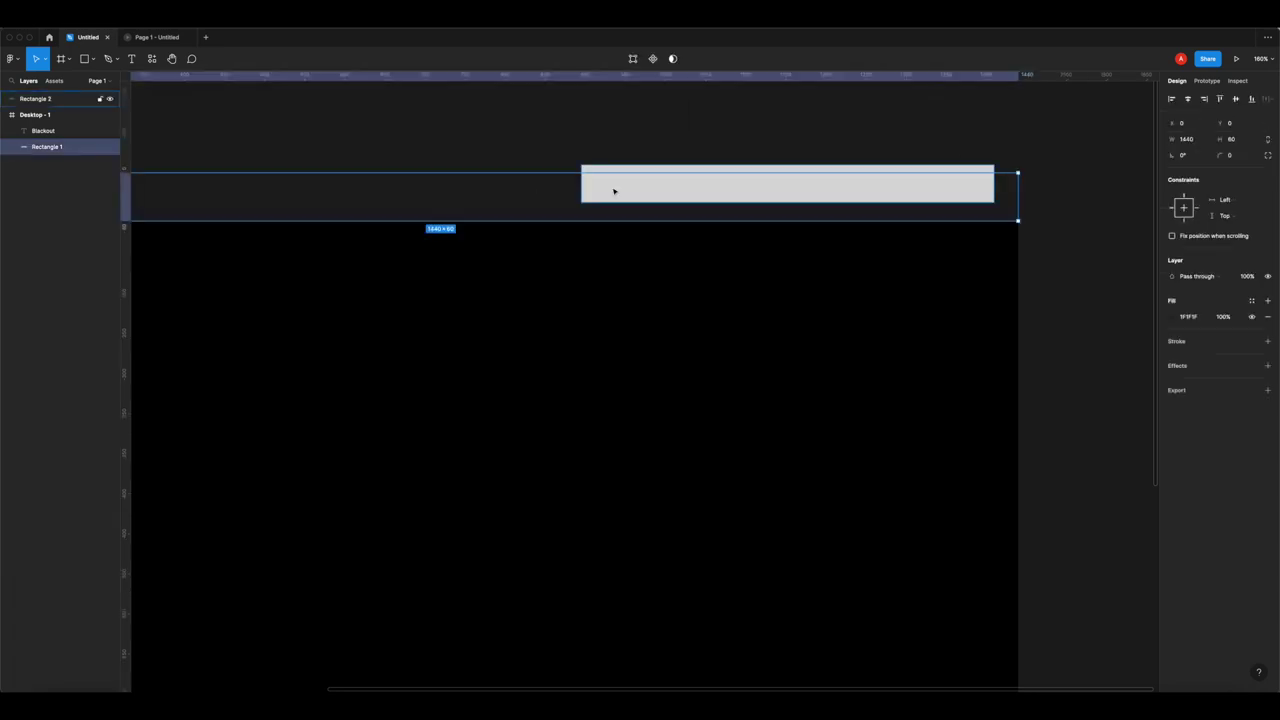
{"action": "left_click", "coordinate": [631, 189]}
{"action": "left_click", "coordinate": [586, 153]}
{"action": "left_click_drag", "start_coordinate": [623, 188], "coordinate": [623, 201]}
{"action": "left_click", "coordinate": [563, 197], "text": "shift"}
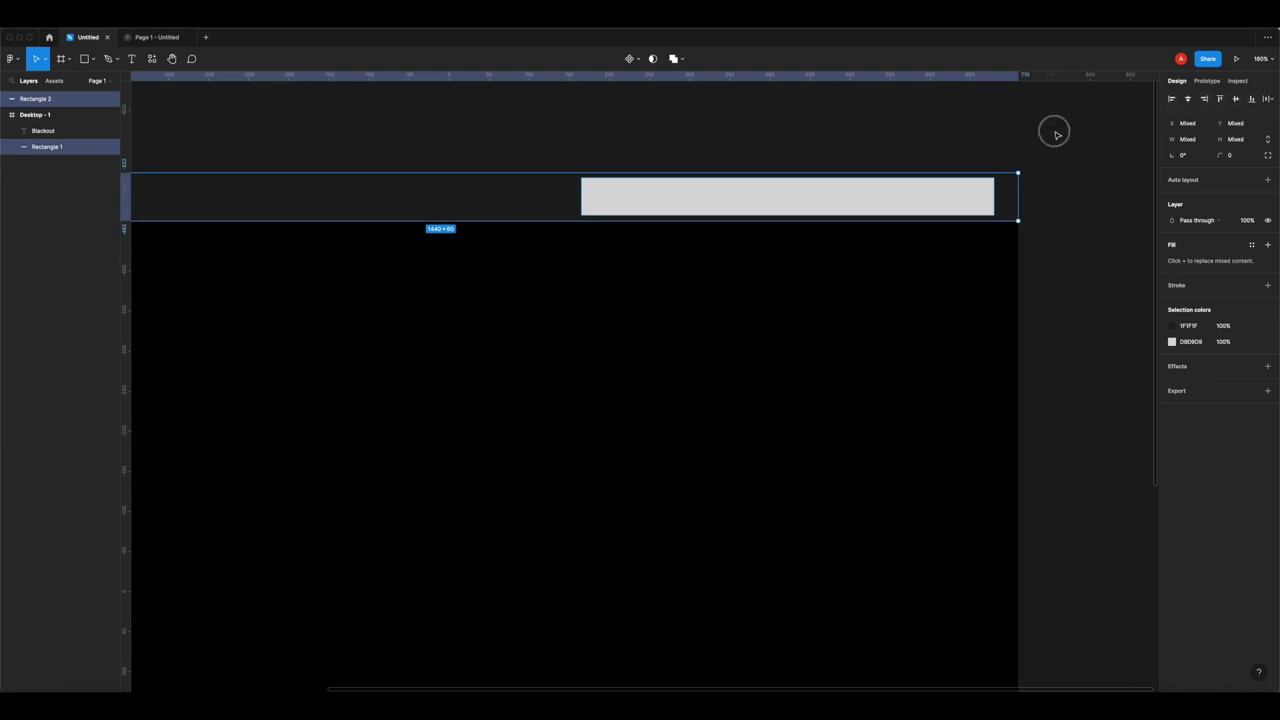
{"action": "left_click", "coordinate": [967, 205]}
{"action": "left_click", "coordinate": [967, 205]}
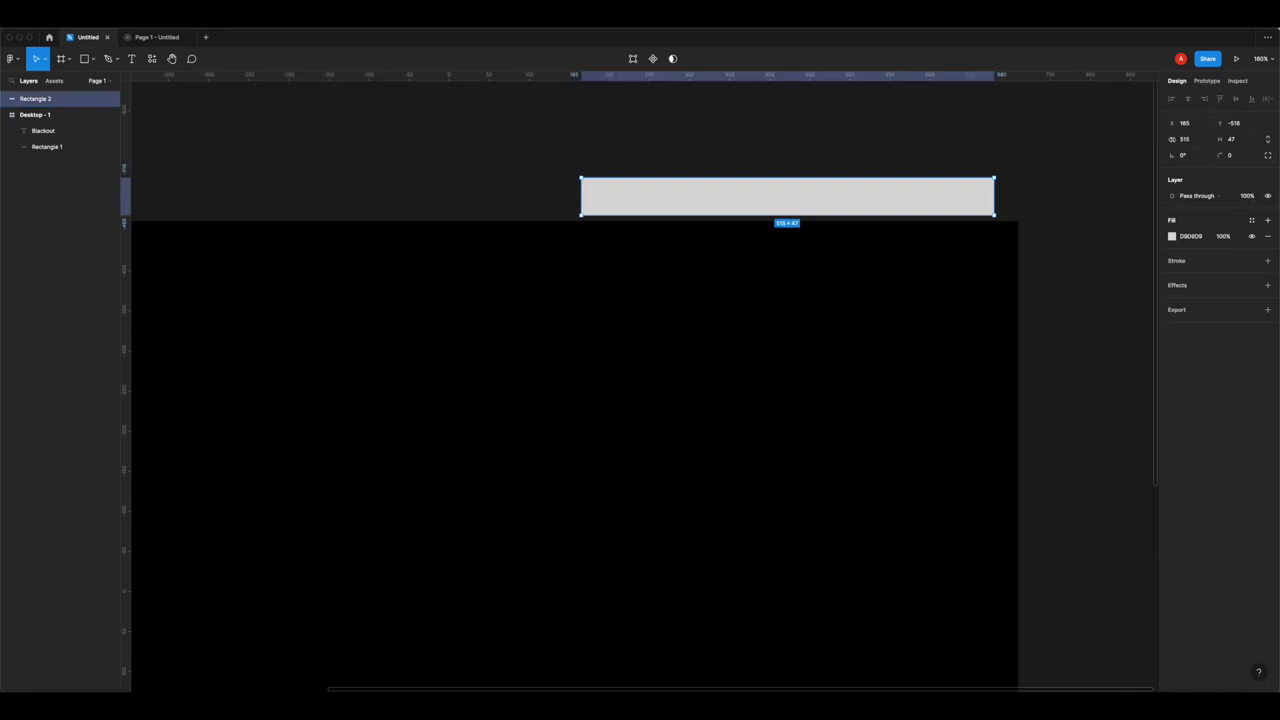
- Round the light grey rectangle's corners, trying a radius of 20 and settling on 30
{"action": "left_click", "coordinate": [1235, 157]}
{"action": "type", "text": "20"}
{"action": "key", "text": "Return"}
{"action": "left_click", "coordinate": [1242, 156]}
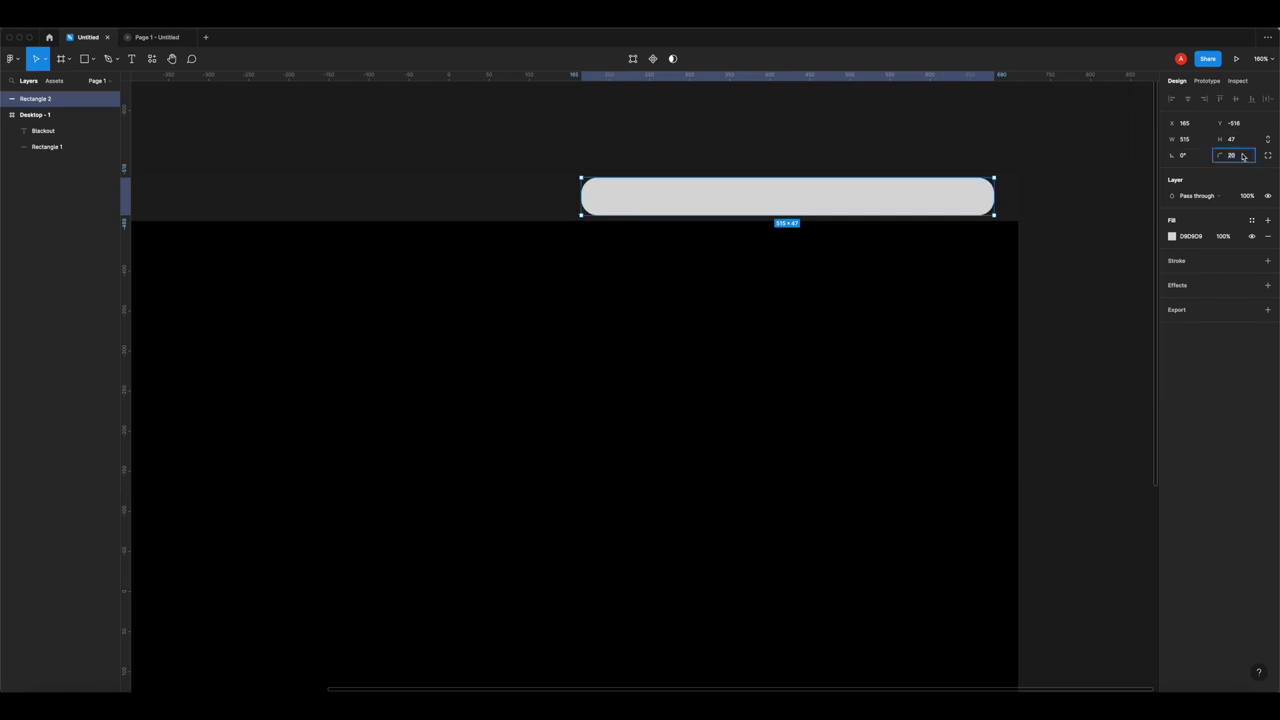
{"action": "type", "text": "3"}
{"action": "key", "text": "Return"}
- Change the rounded rectangle's fill color to dark grey 363636
{"action": "left_click", "coordinate": [1172, 236]}
{"action": "left_click_drag", "start_coordinate": [1086, 328], "coordinate": [983, 346]}
{"action": "key", "text": "Escape"}
- Align the rounded rectangle with the header's right edge and nudge it 30 px back to the left
{"action": "left_click", "coordinate": [975, 203]}
{"action": "left_click_drag", "start_coordinate": [975, 203], "coordinate": [991, 203]}
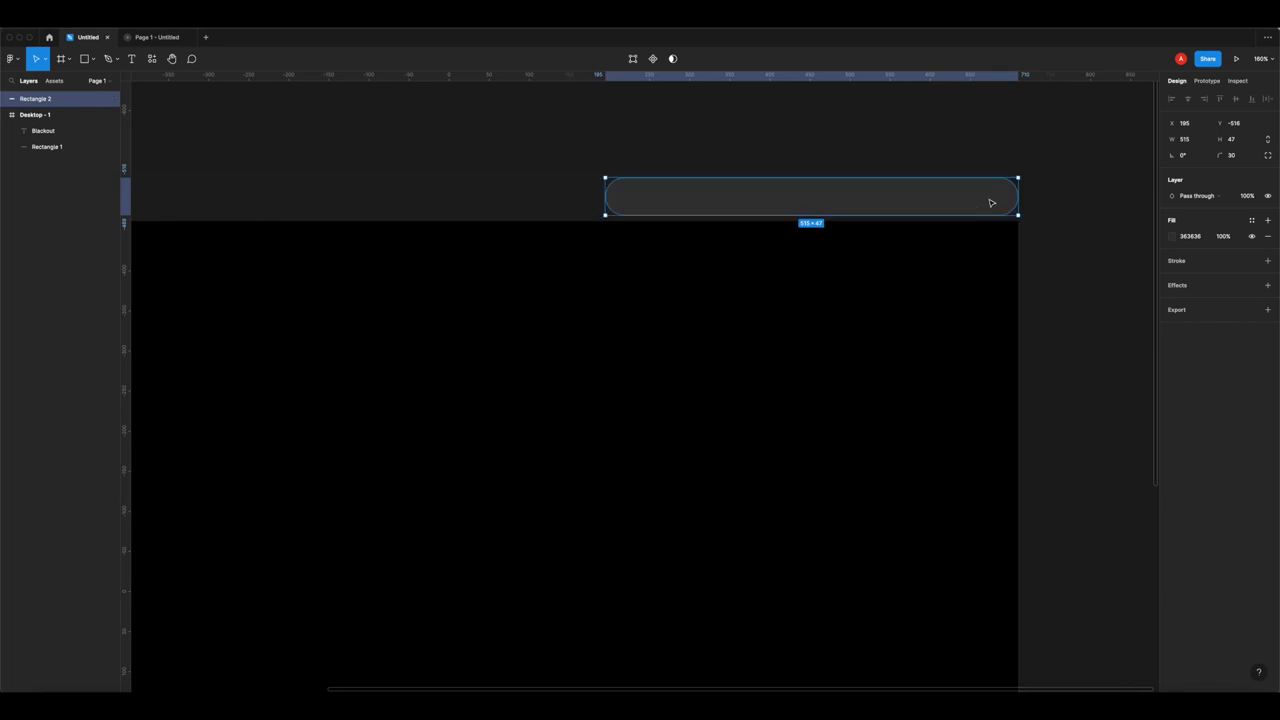
{"action": "key", "text": "shift+Left"}
{"action": "key", "text": "shift+Left"}
{"action": "key", "text": "shift+Left"}
{"action": "left_click", "coordinate": [705, 157]}
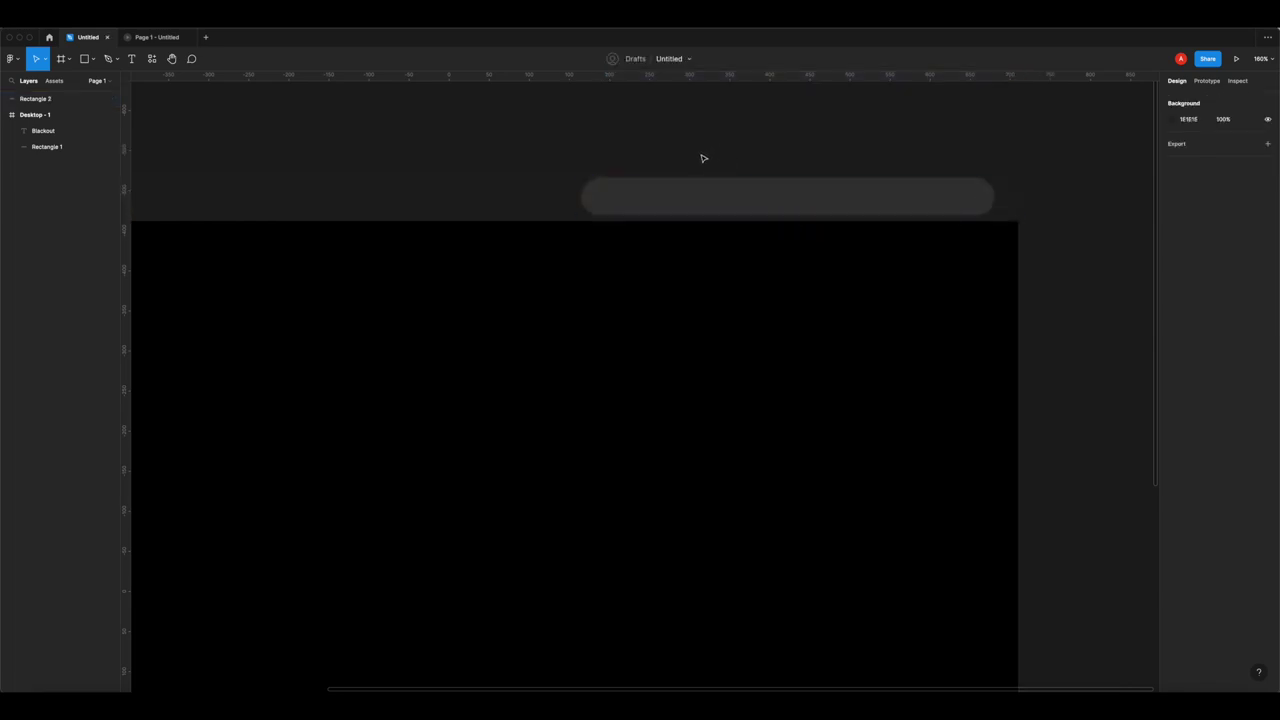
- Compare the header in the prototype preview with the design file, looking for the rounded rectangle
{"action": "left_click", "coordinate": [150, 37]}
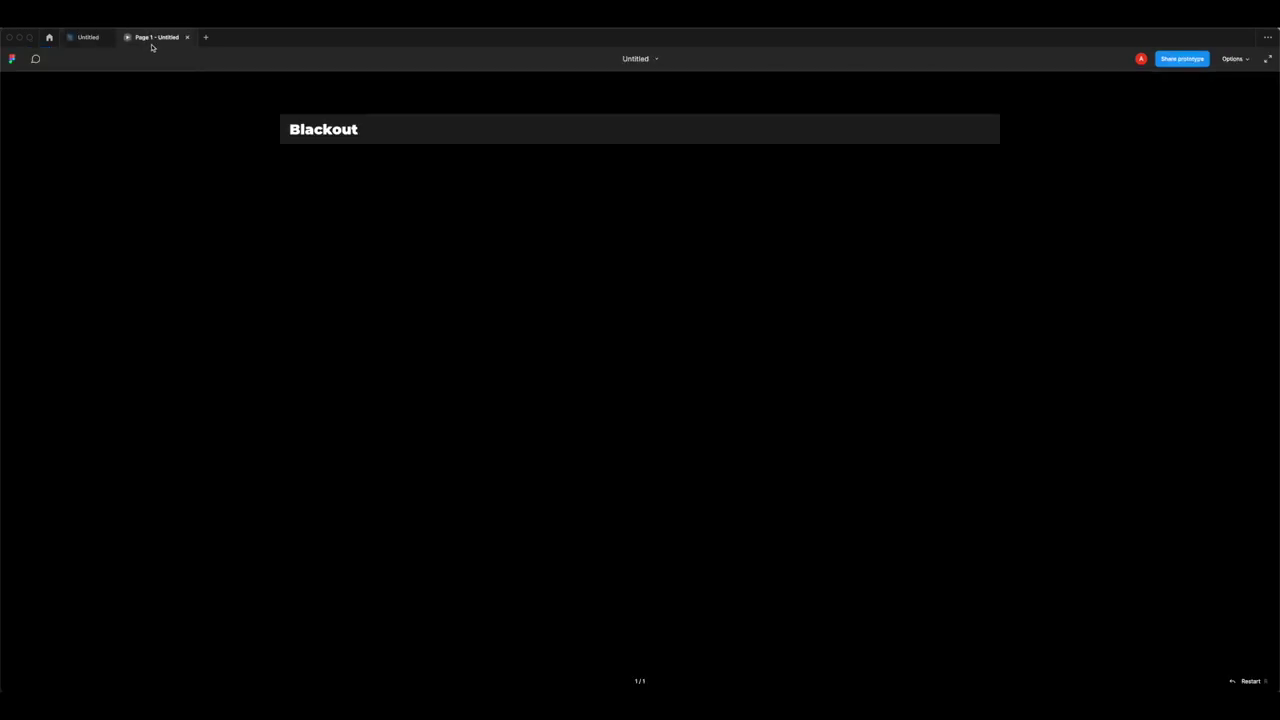
{"action": "left_click", "coordinate": [88, 40]}
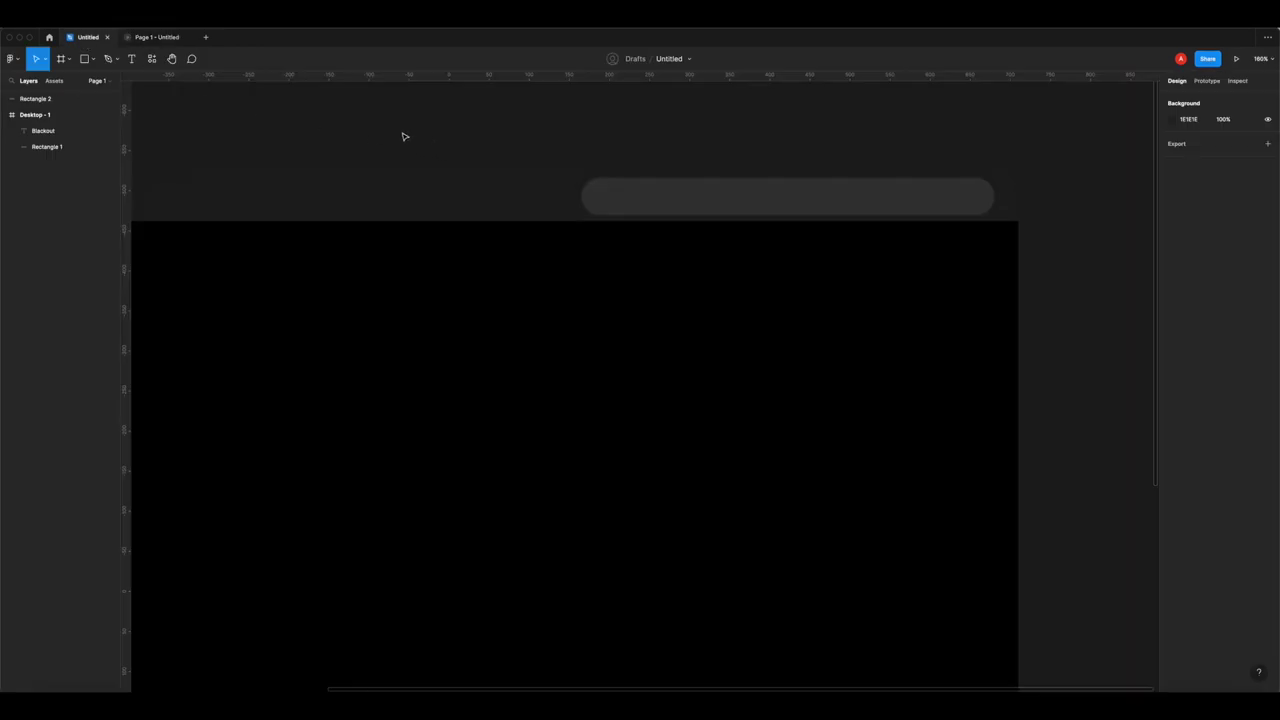
{"action": "left_click", "coordinate": [163, 39]}
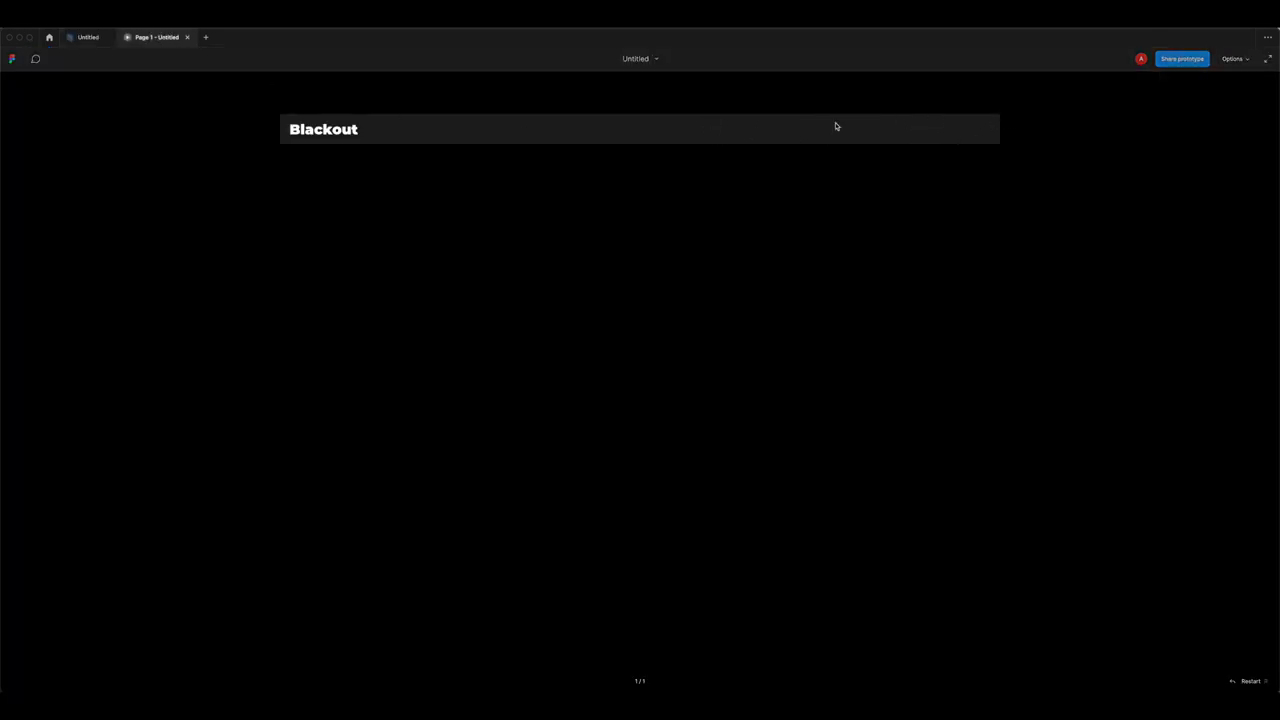
{"action": "left_click", "coordinate": [96, 40]}
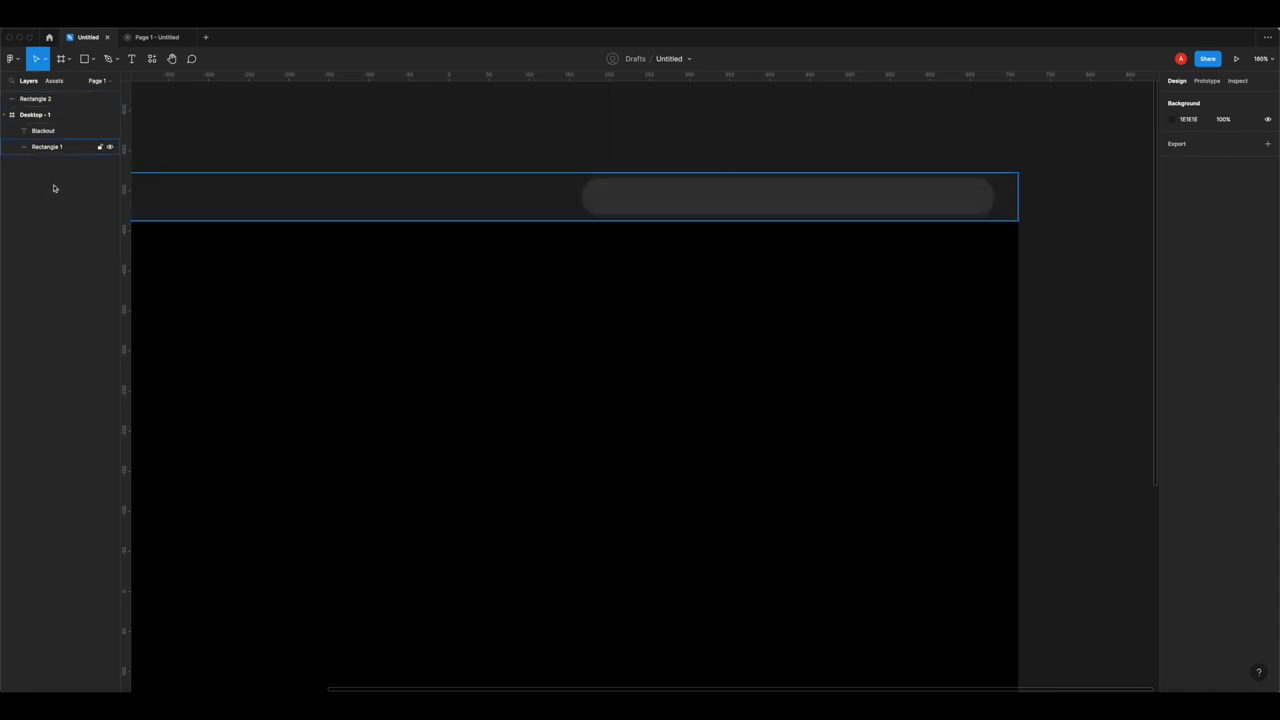
- Rename the rounded rectangle's layer as "SEARCH BOX"
{"action": "left_click", "coordinate": [30, 115]}
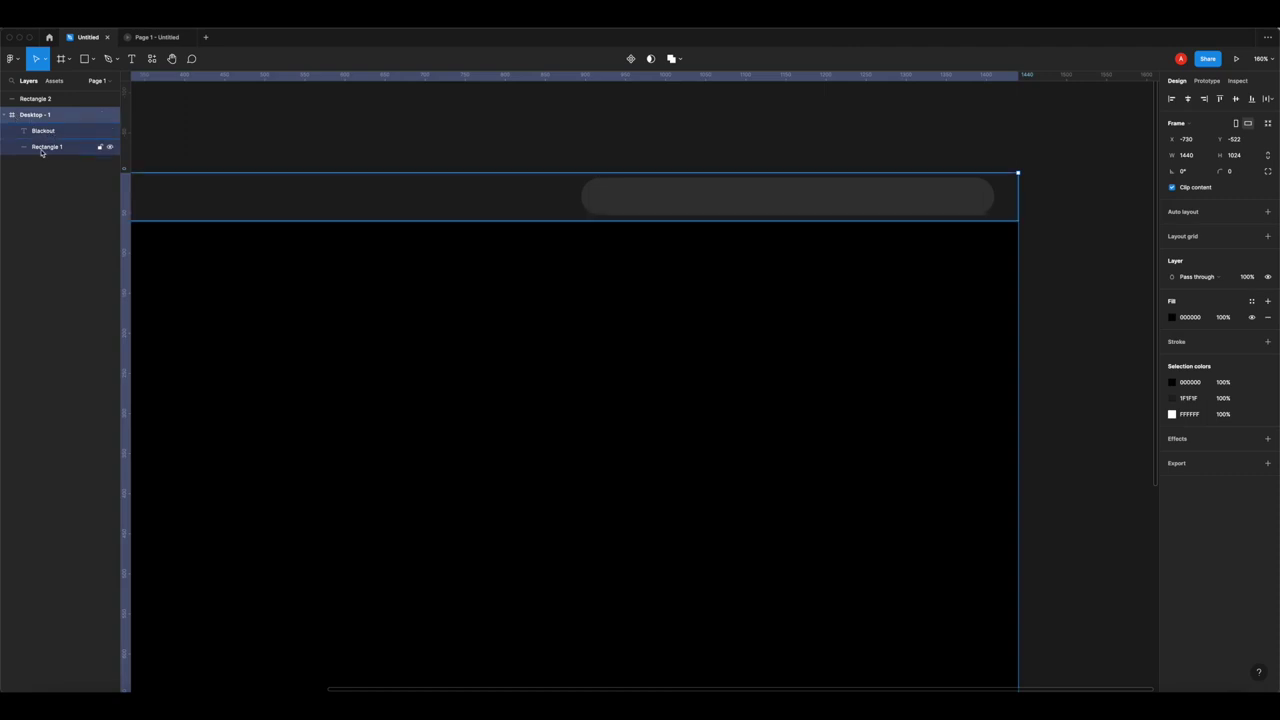
{"action": "left_click", "coordinate": [40, 99]}
{"action": "double_click", "coordinate": [43, 101]}
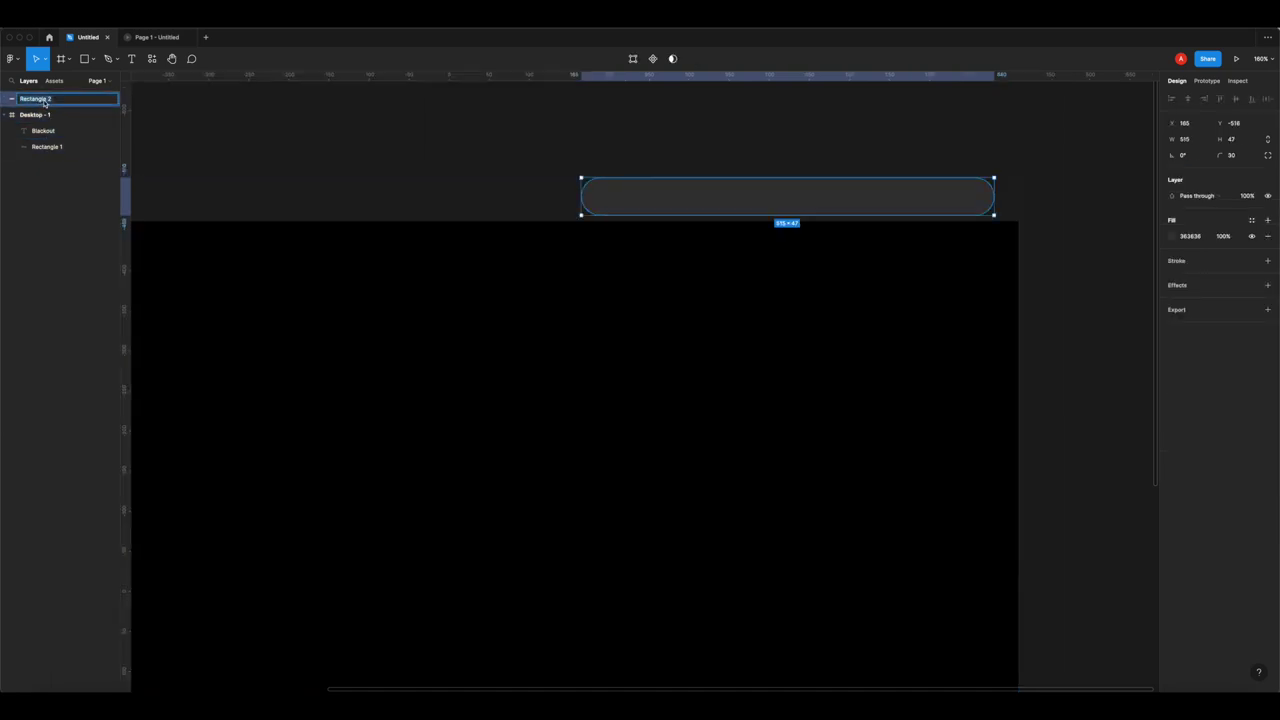
{"action": "type", "text": "SEARCH BOX"}
{"action": "key", "text": "Return"}
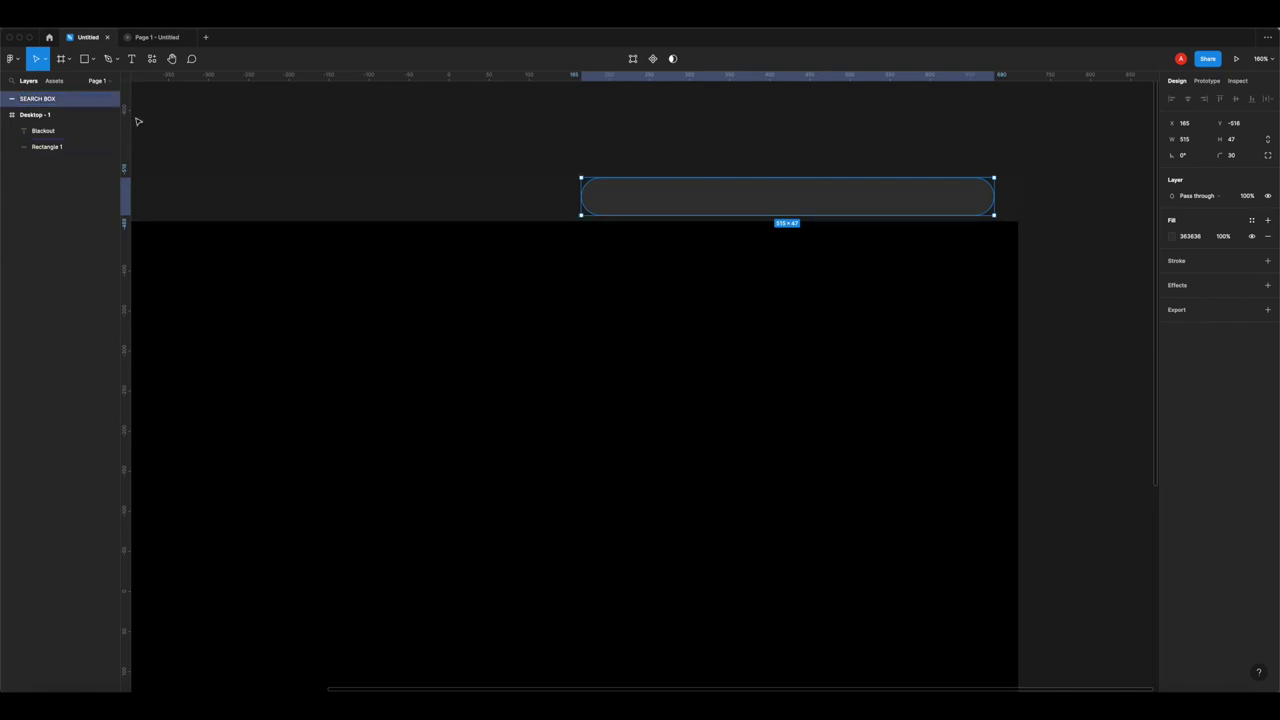
- Move the SEARCH BOX layer into the Desktop - 1 frame between Blackout and Rectangle 1, and check it in the prototype preview
{"action": "left_click_drag", "start_coordinate": [34, 100], "coordinate": [44, 160]}
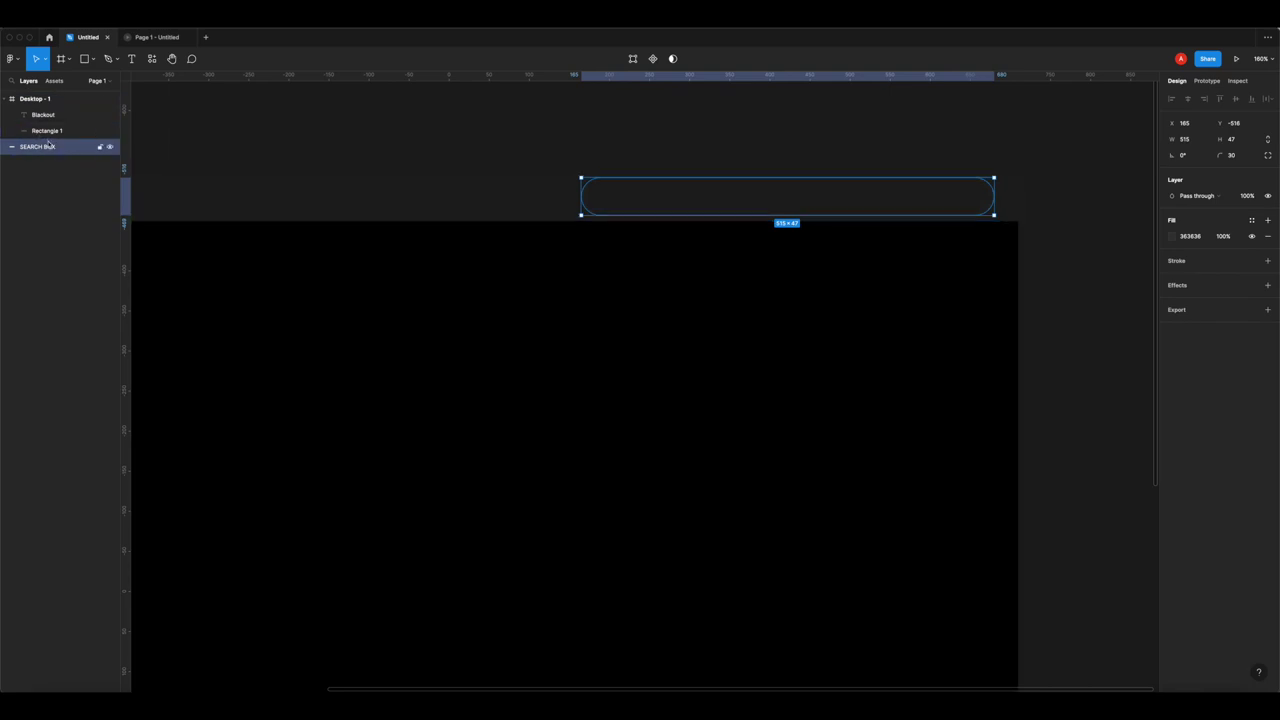
{"action": "left_click_drag", "start_coordinate": [50, 147], "coordinate": [69, 121]}
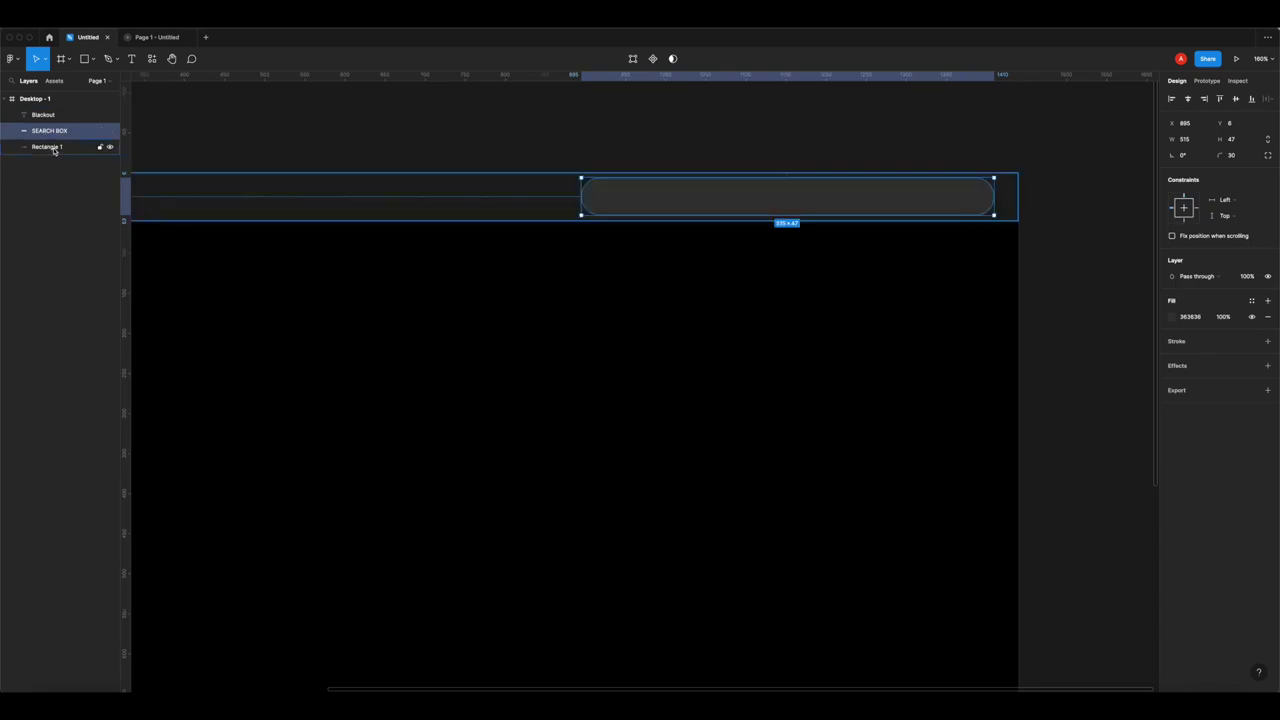
{"action": "left_click", "coordinate": [155, 37]}
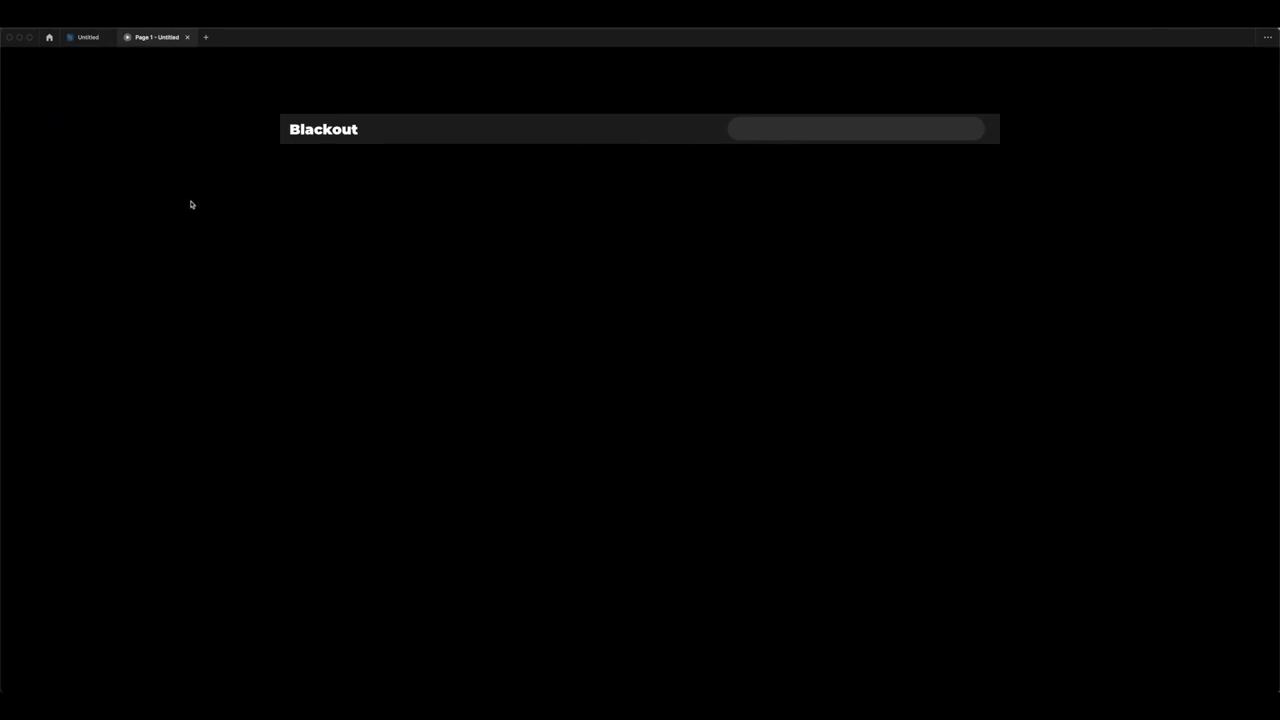
{"action": "left_click", "coordinate": [90, 39]}
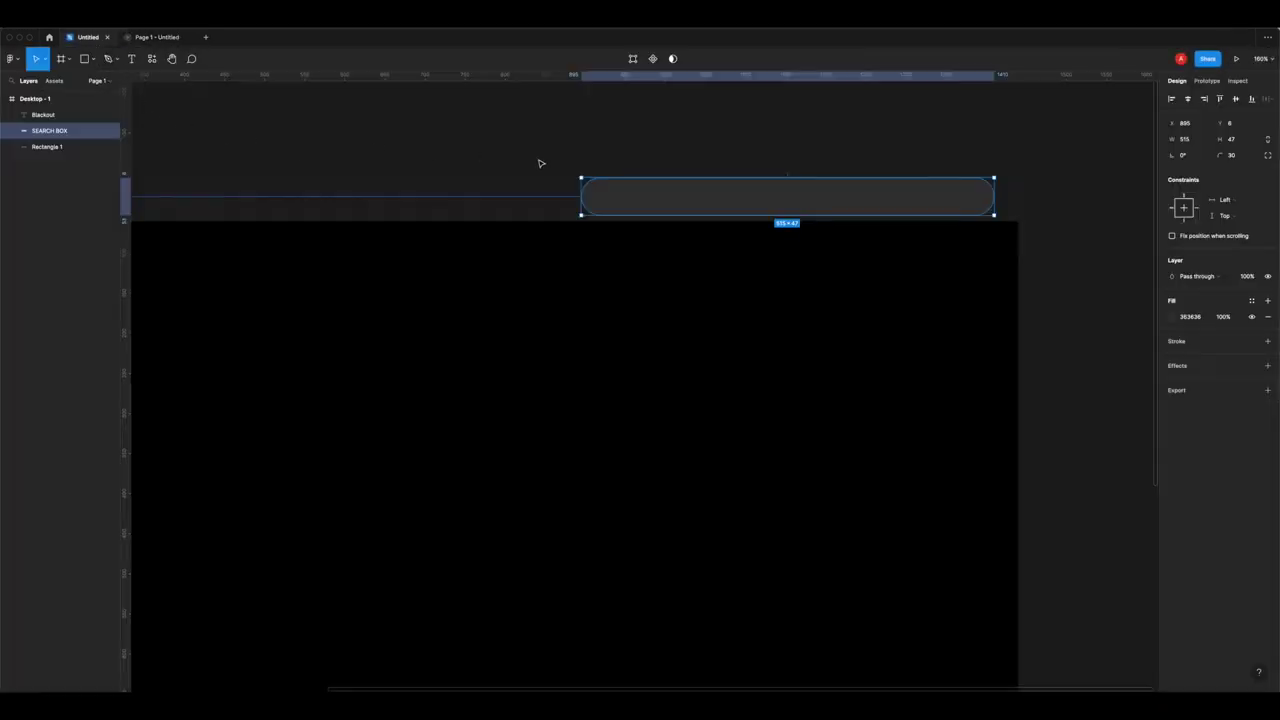
- Set the search box's height to 40
{"action": "left_click", "coordinate": [1196, 139]}
{"action": "key", "text": "Tab"}
{"action": "type", "text": "40"}
{"action": "key", "text": "Return"}
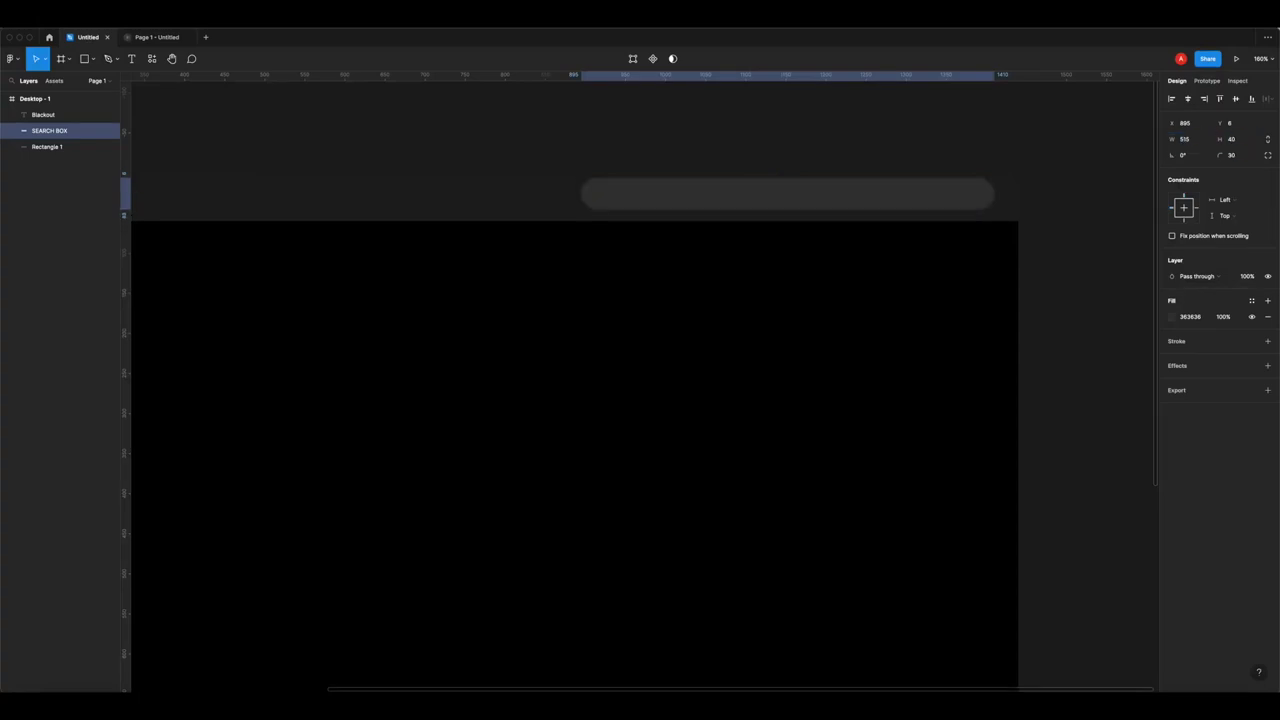
- Center the search box vertically on the header rectangle and check the header in the prototype preview
{"action": "left_click", "coordinate": [556, 213], "text": "shift"}
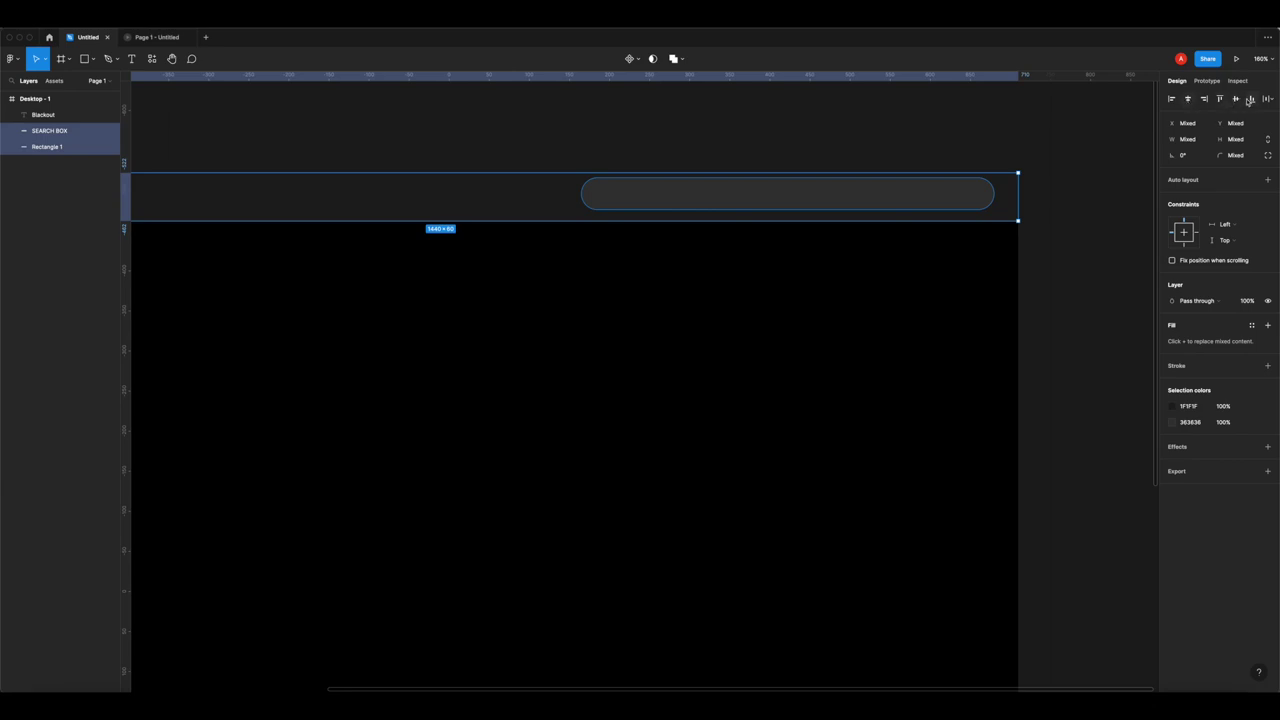
{"action": "left_click", "coordinate": [994, 137]}
{"action": "left_click", "coordinate": [160, 37]}
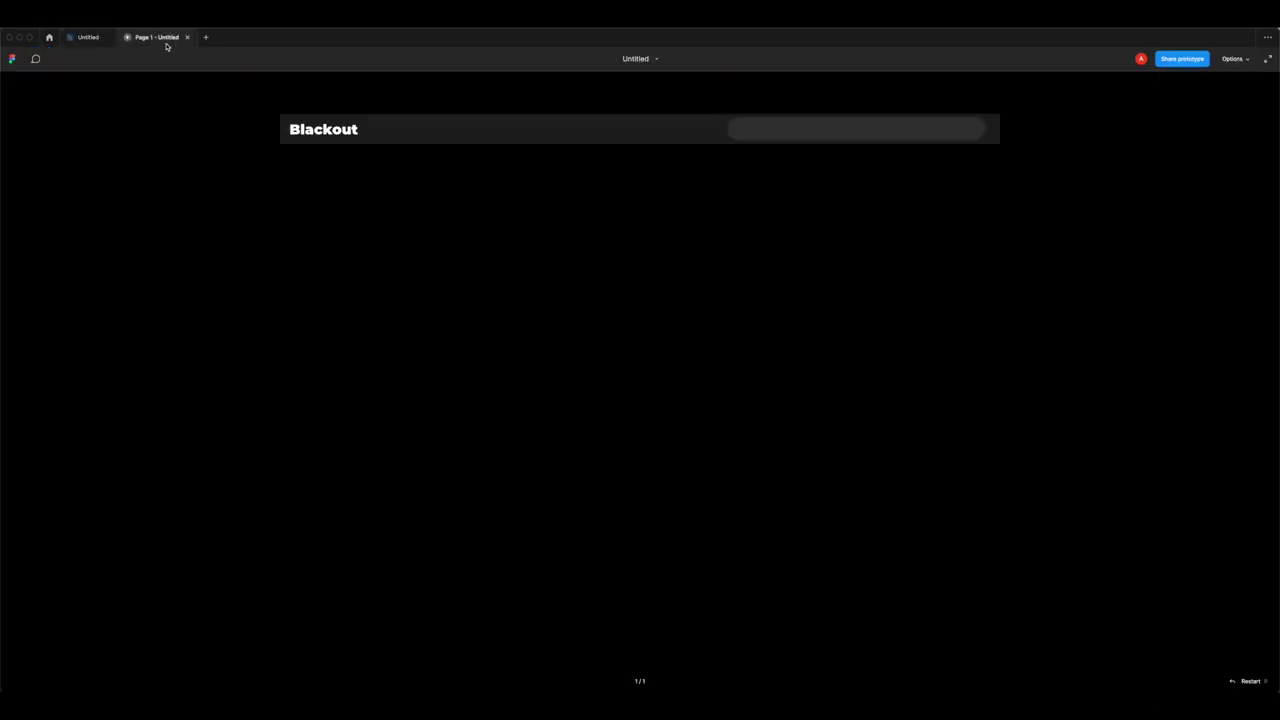
{"action": "left_click", "coordinate": [88, 37]}
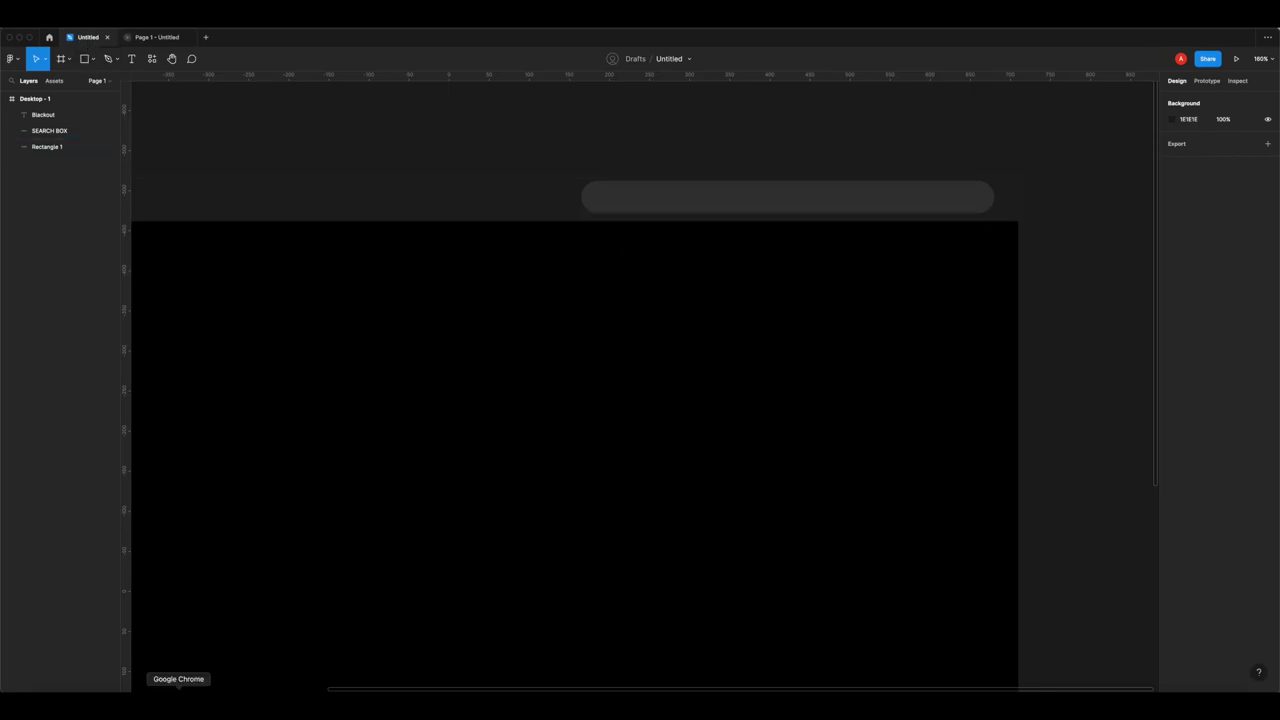
- Switch to Google Chrome and search Iconfinder for free "search" icons
{"action": "left_click", "coordinate": [199, 689]}
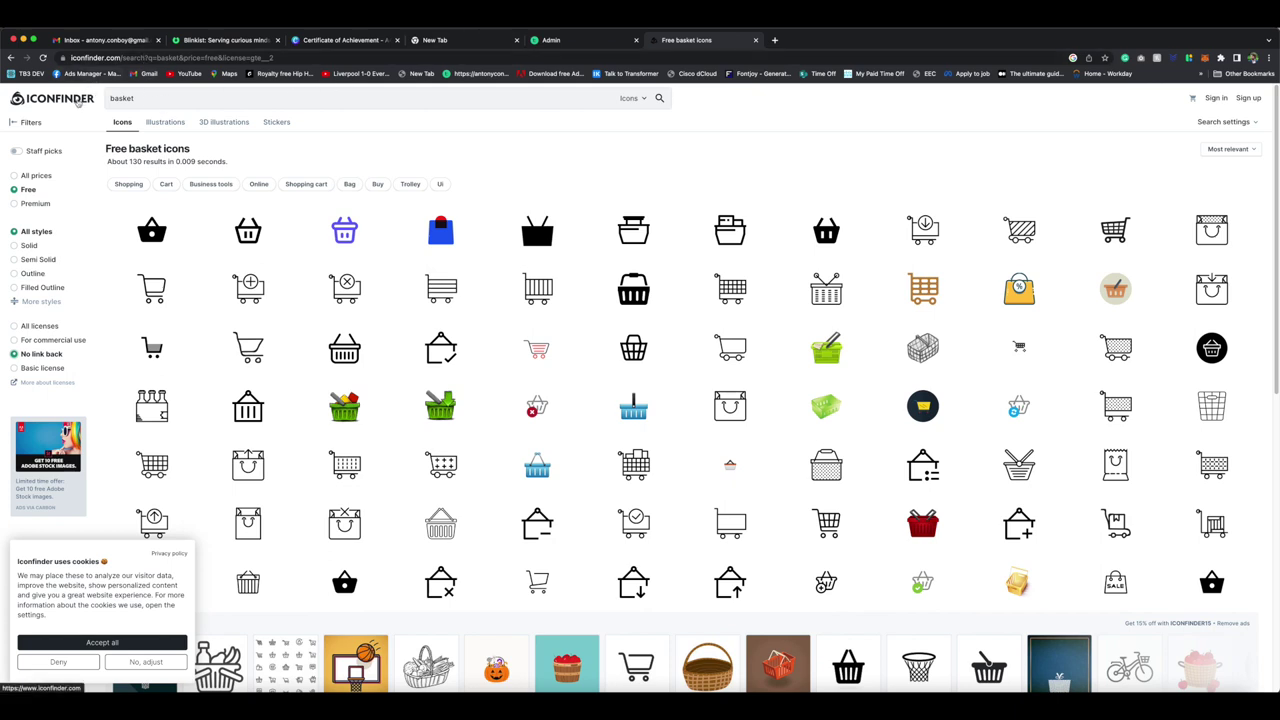
{"action": "left_click", "coordinate": [173, 103]}
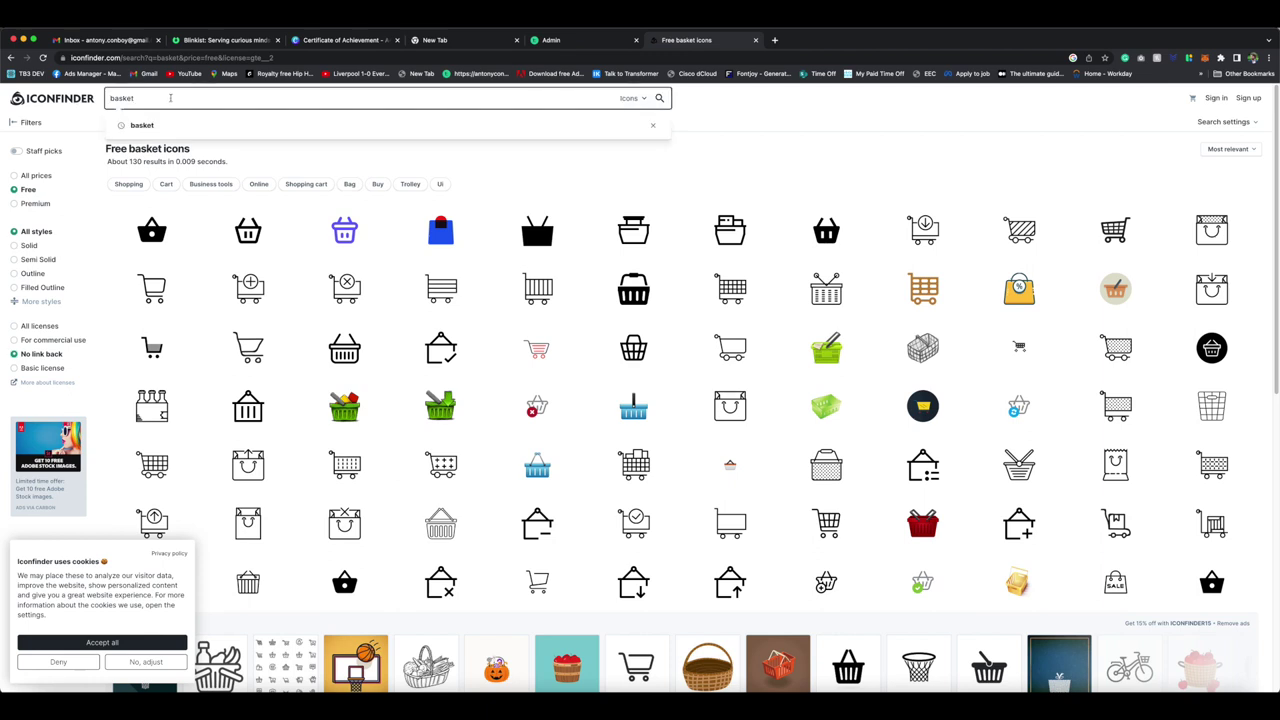
{"action": "double_click", "coordinate": [163, 95]}
{"action": "type", "text": "search"}
{"action": "key", "text": "Return"}
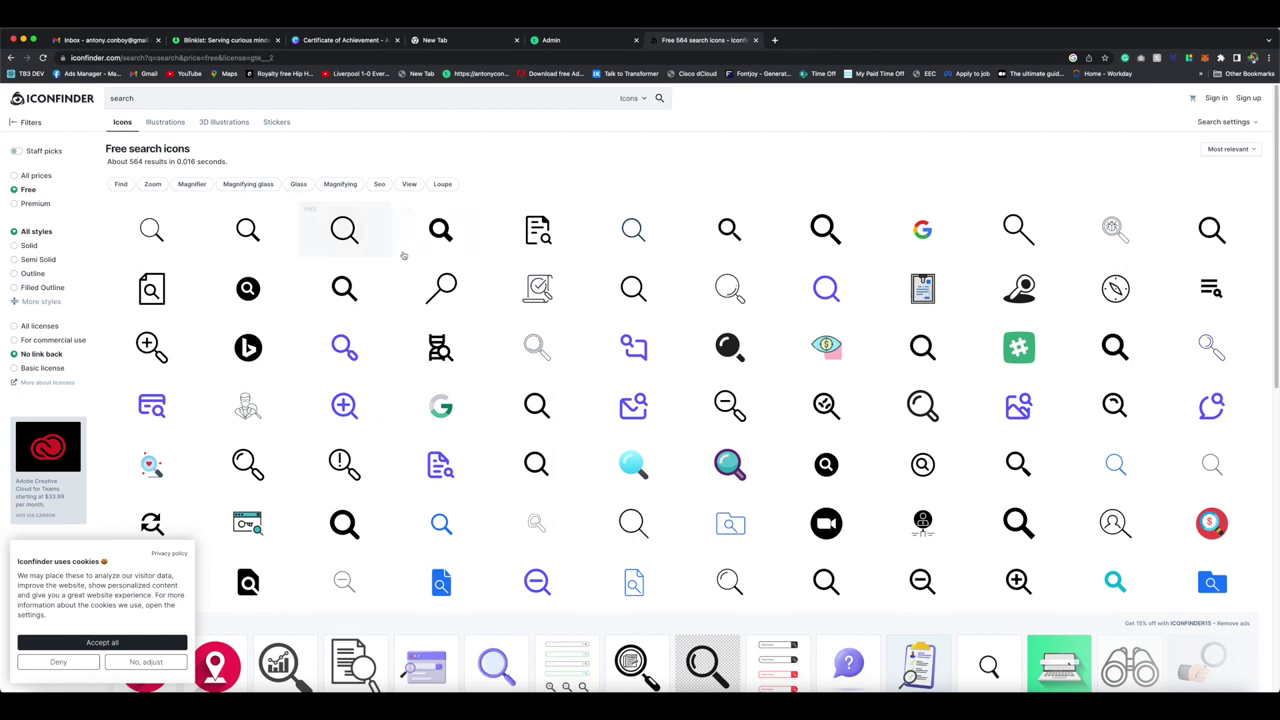
- Accept the site's cookies and download the Ionicons magnifying glass icon, second in the results, in SVG format
{"action": "left_click", "coordinate": [251, 241]}
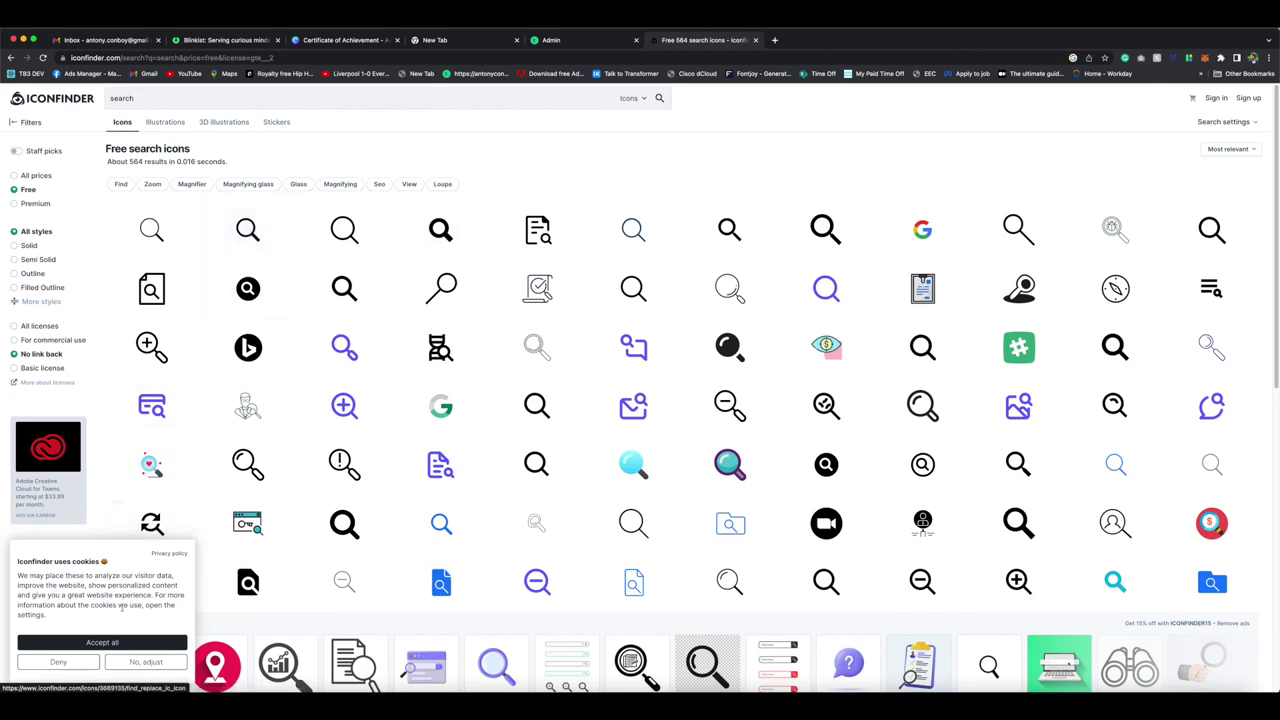
{"action": "left_click", "coordinate": [103, 642]}
{"action": "left_click", "coordinate": [247, 229]}
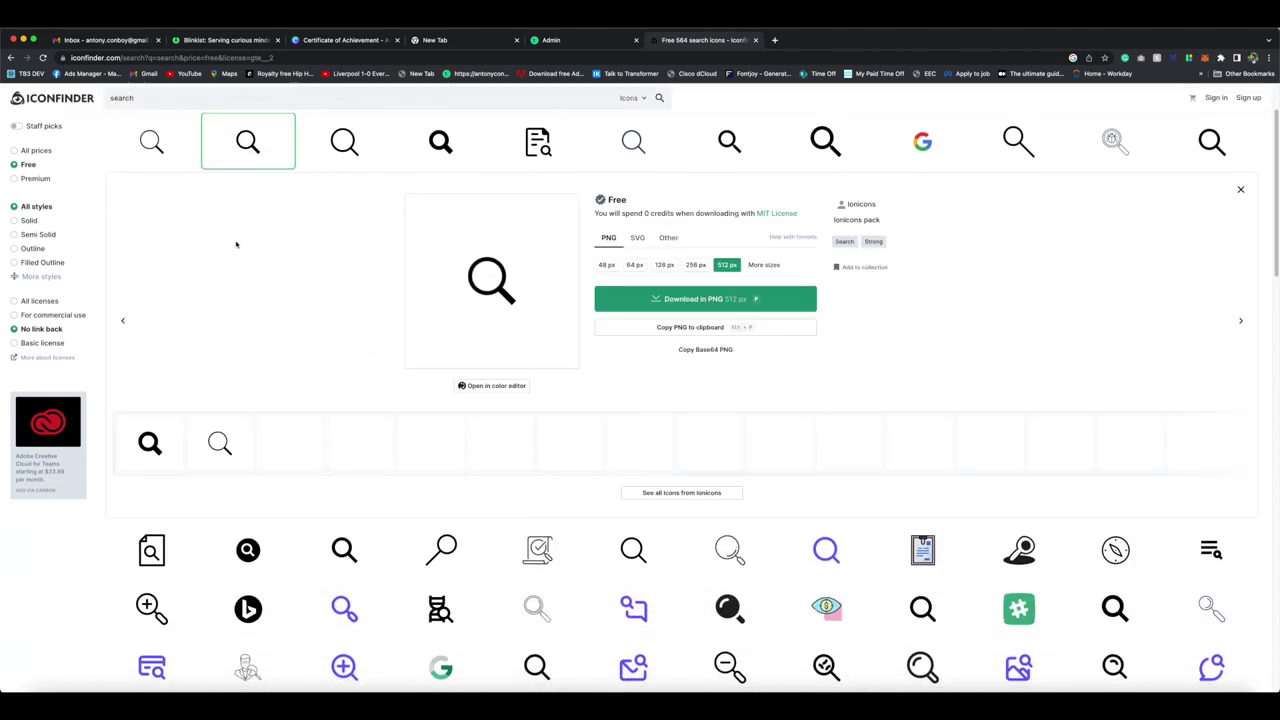
{"action": "left_click", "coordinate": [698, 303]}
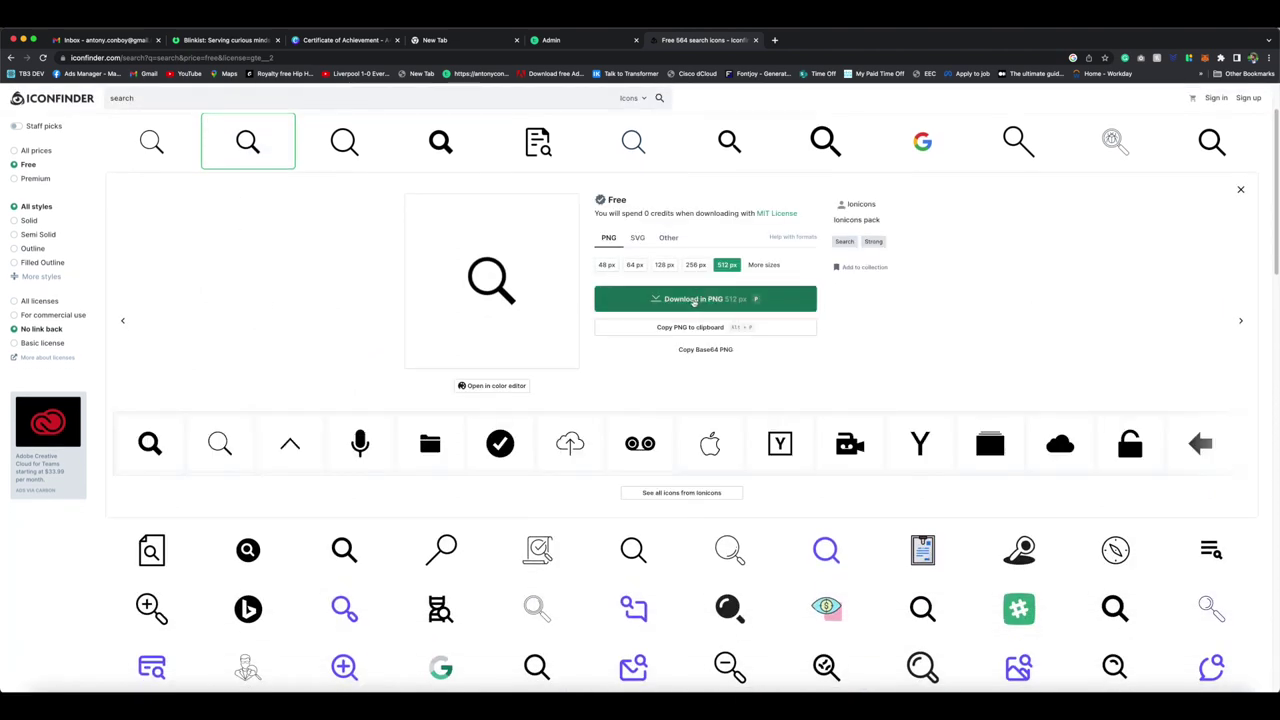
{"action": "left_click", "coordinate": [638, 241]}
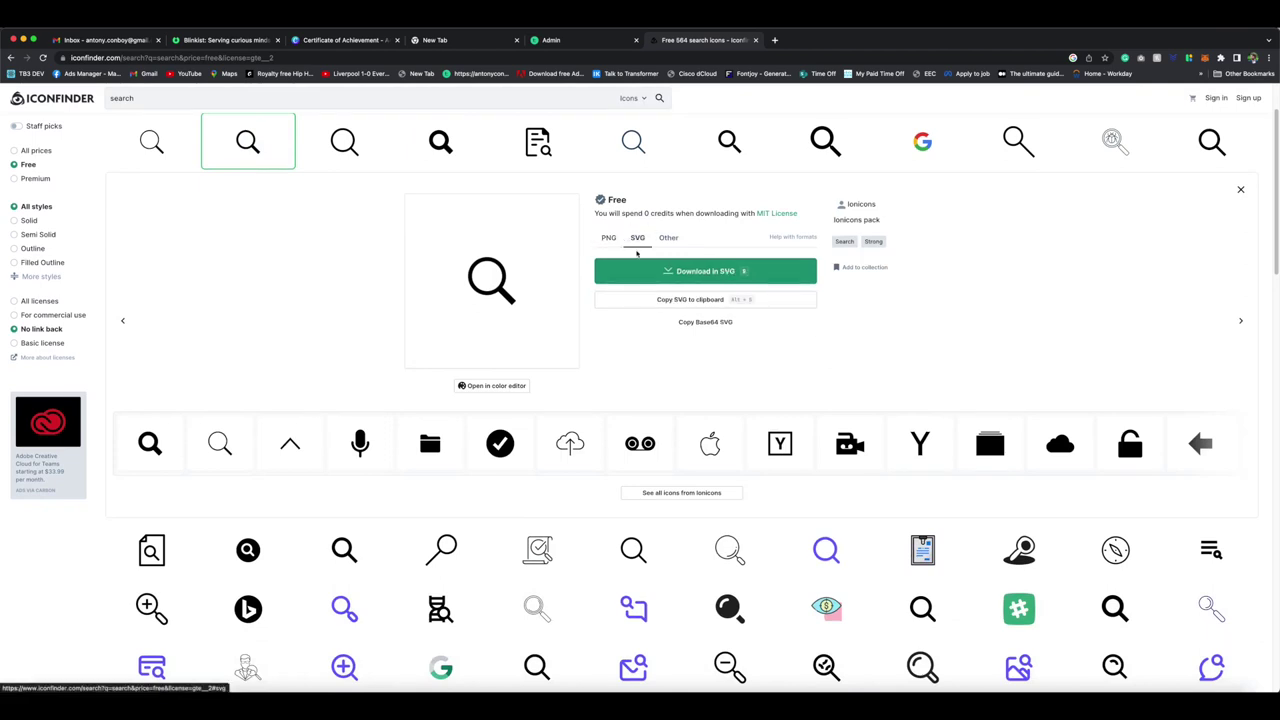
{"action": "left_click", "coordinate": [694, 275]}
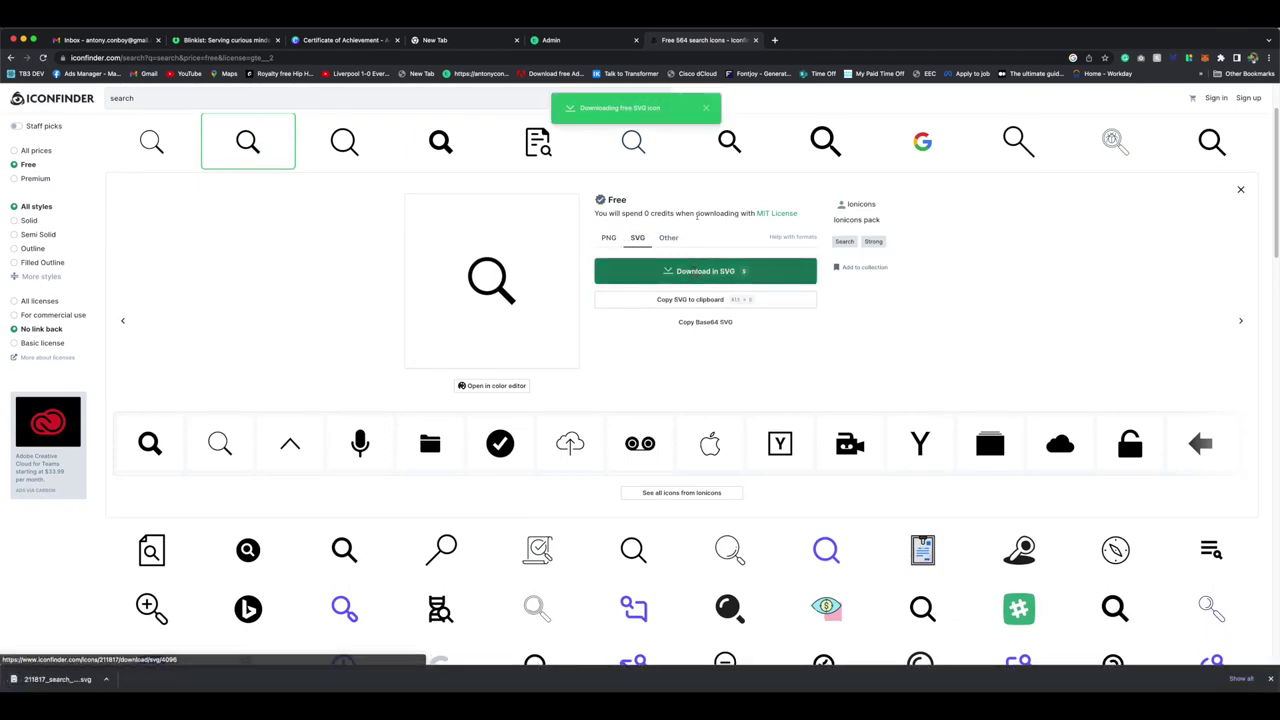
- Paste the downloaded SVG search icon into the Desktop - 1 frame of the Figma design file
{"action": "left_click", "coordinate": [105, 679]}
{"action": "left_click", "coordinate": [130, 666]}
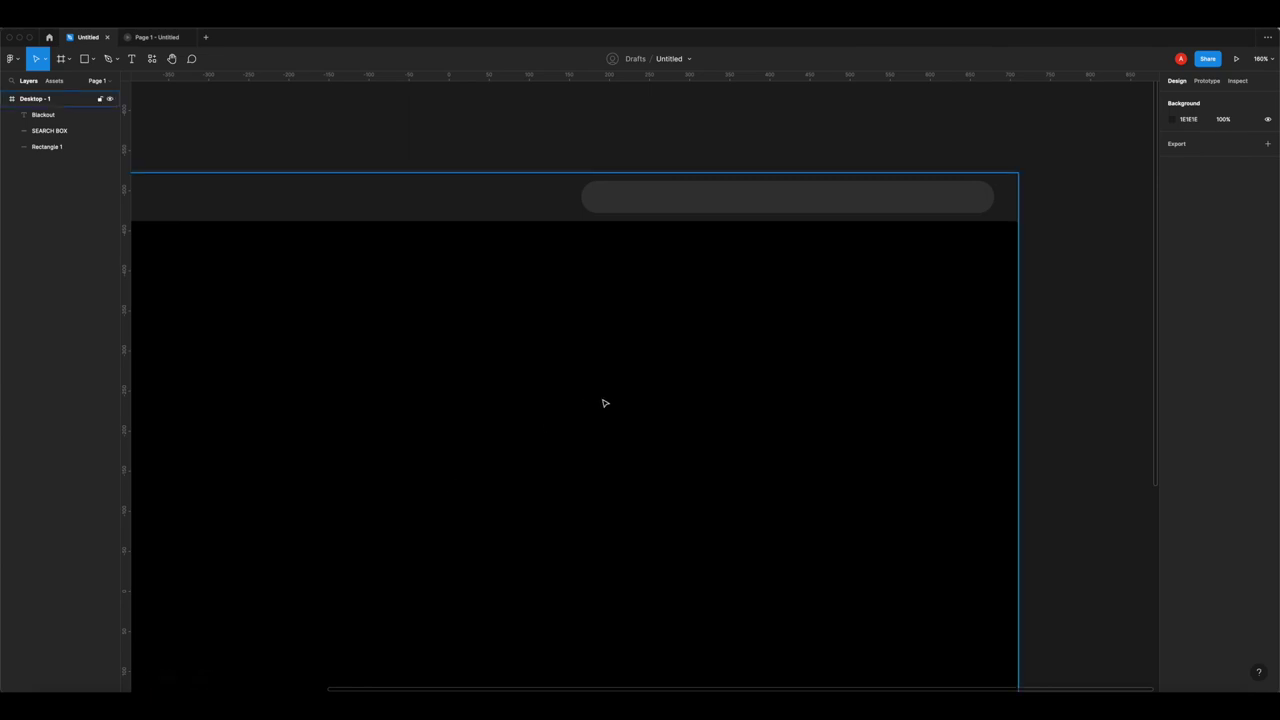
{"action": "key", "text": "super+v"}
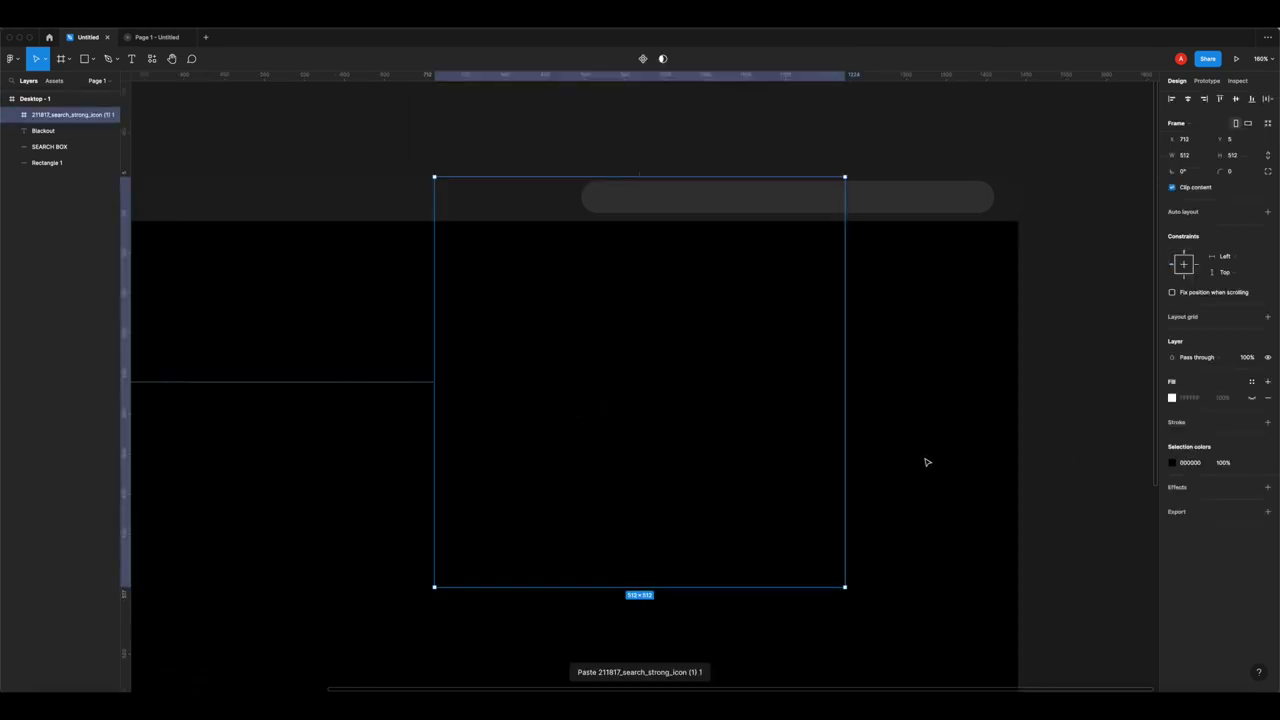
- Recolor the pasted search icon from its selection color to white (FFFFFF)
{"action": "left_click", "coordinate": [1173, 464]}
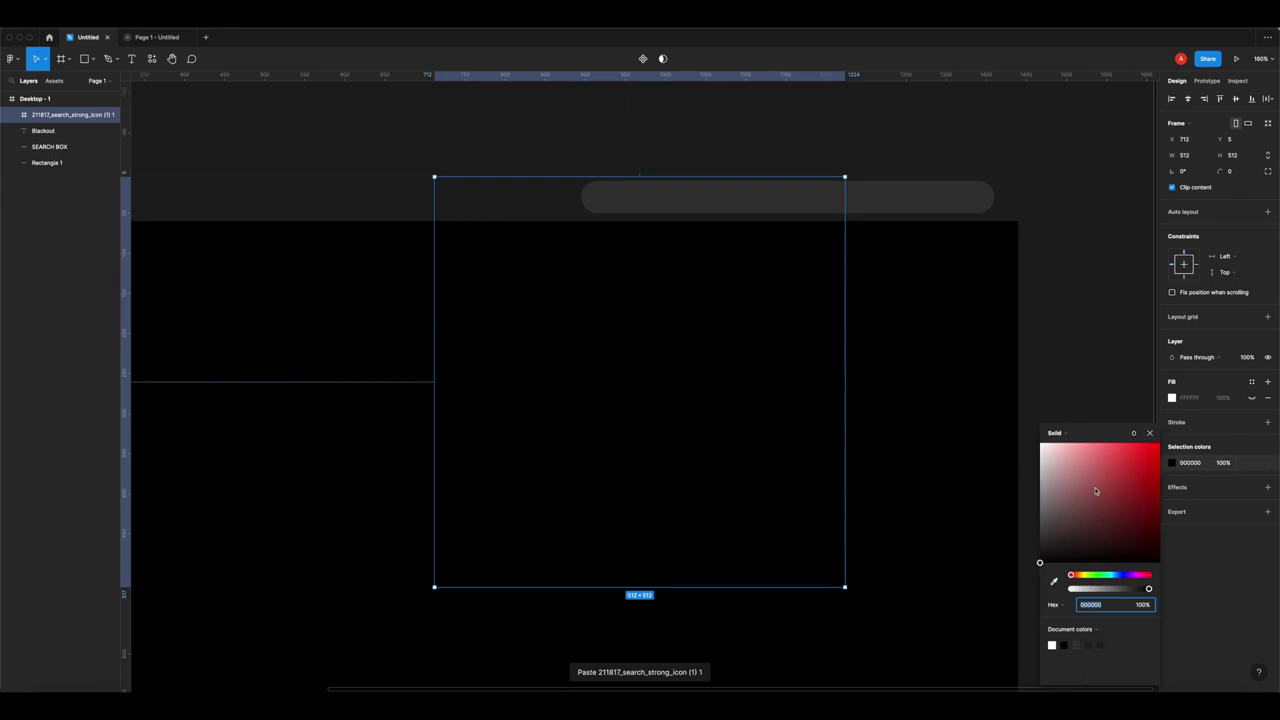
{"action": "left_click_drag", "start_coordinate": [1084, 498], "coordinate": [962, 400]}
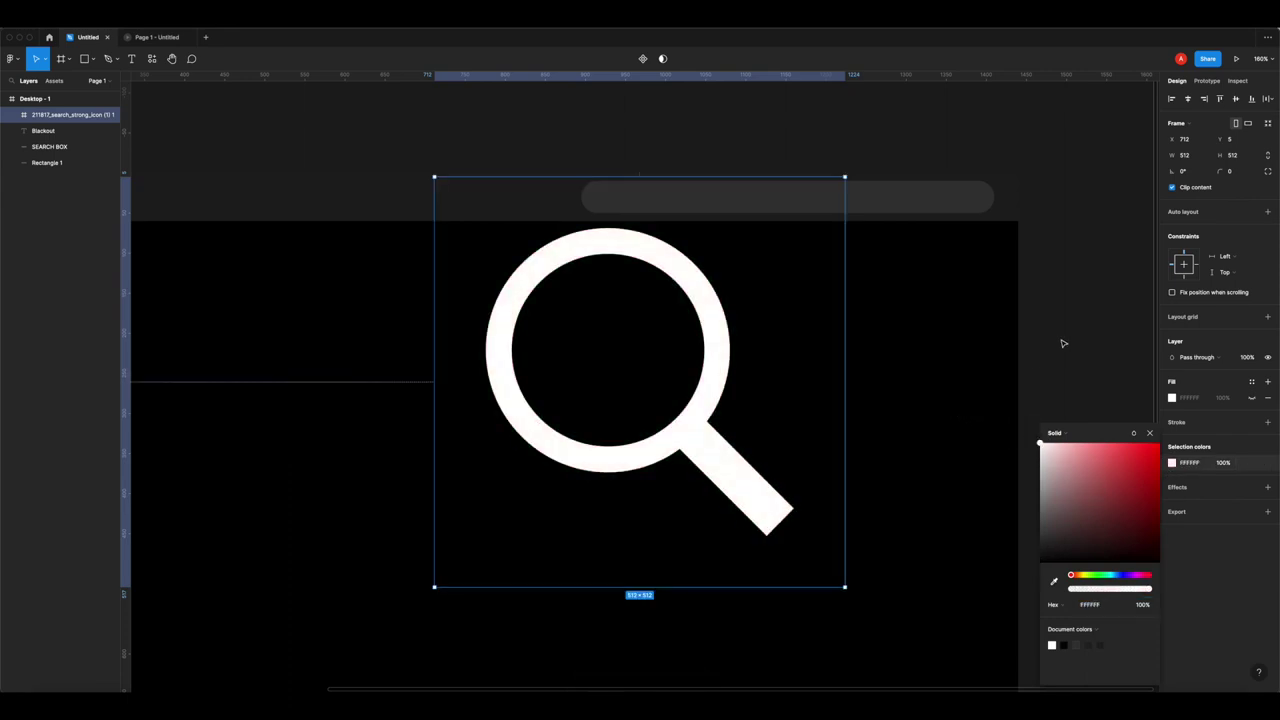
{"action": "left_click", "coordinate": [912, 386]}
- Scale the search icon frame up proportionally to 2344 × 2344
{"action": "scroll", "coordinate": [745, 466], "scroll_direction": "up", "scroll_amount": 5}
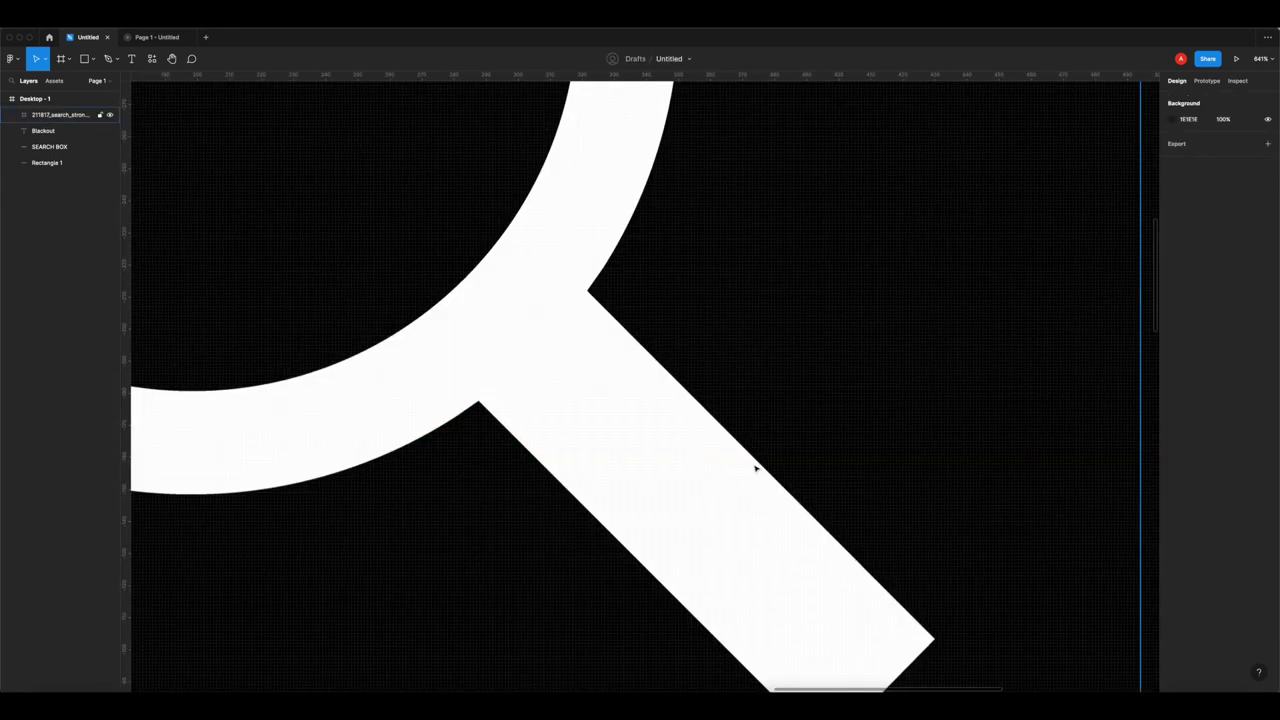
{"action": "scroll", "coordinate": [750, 464], "scroll_direction": "down", "scroll_amount": 3}
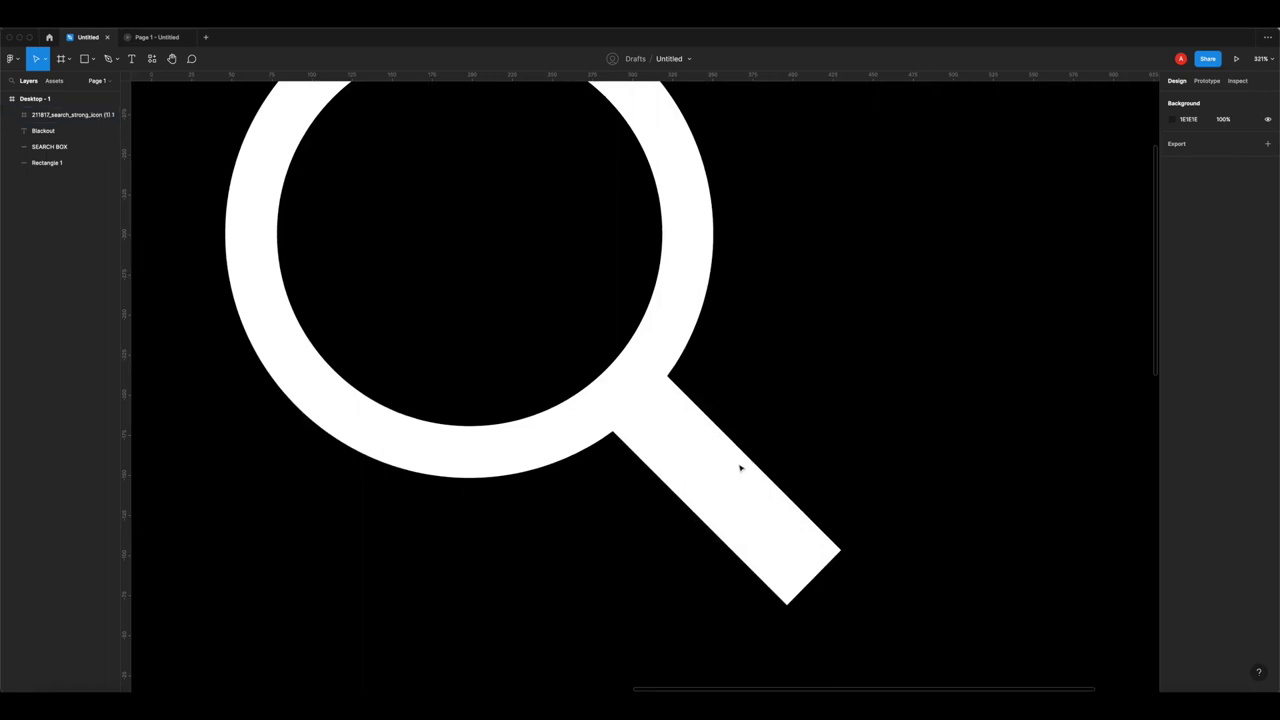
{"action": "scroll", "coordinate": [740, 467], "scroll_direction": "up", "scroll_amount": 4}
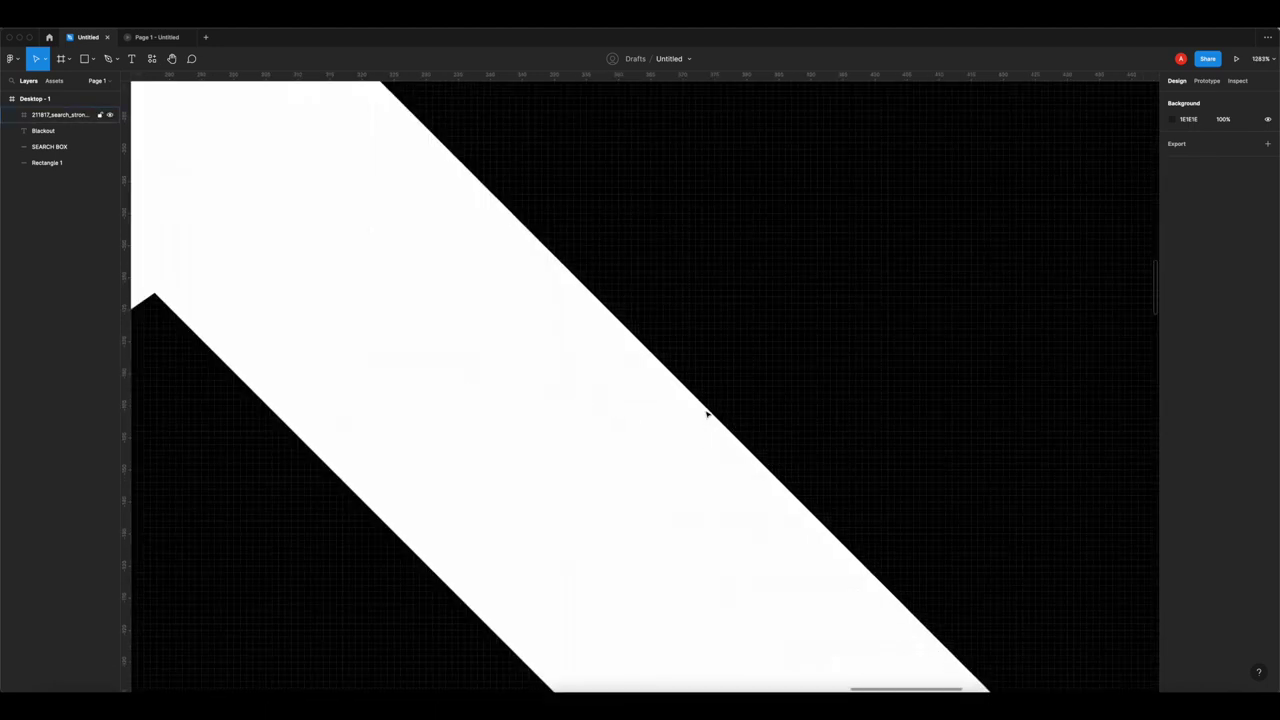
{"action": "scroll", "coordinate": [706, 413], "scroll_direction": "down", "scroll_amount": 10}
{"action": "left_click", "coordinate": [731, 465]}
{"action": "left_click_drag", "start_coordinate": [751, 495], "coordinate": [1114, 626]}
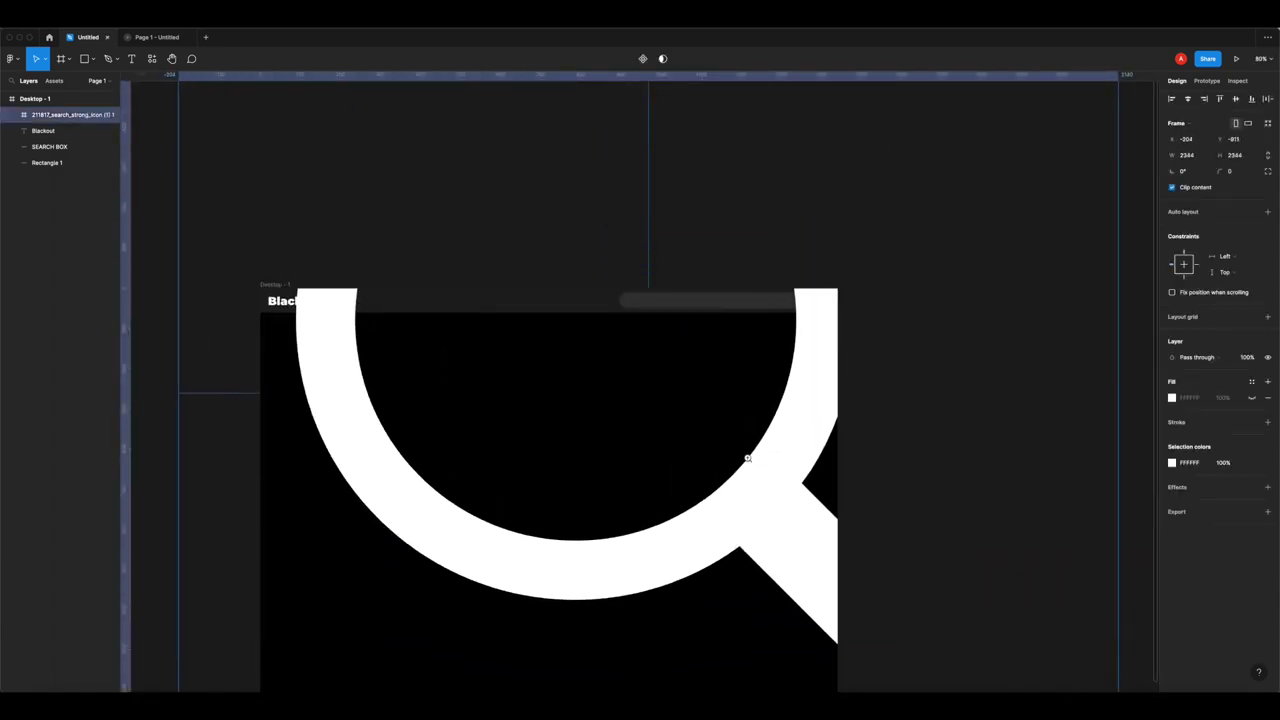
{"action": "scroll", "coordinate": [749, 457], "scroll_direction": "up", "scroll_amount": 5}
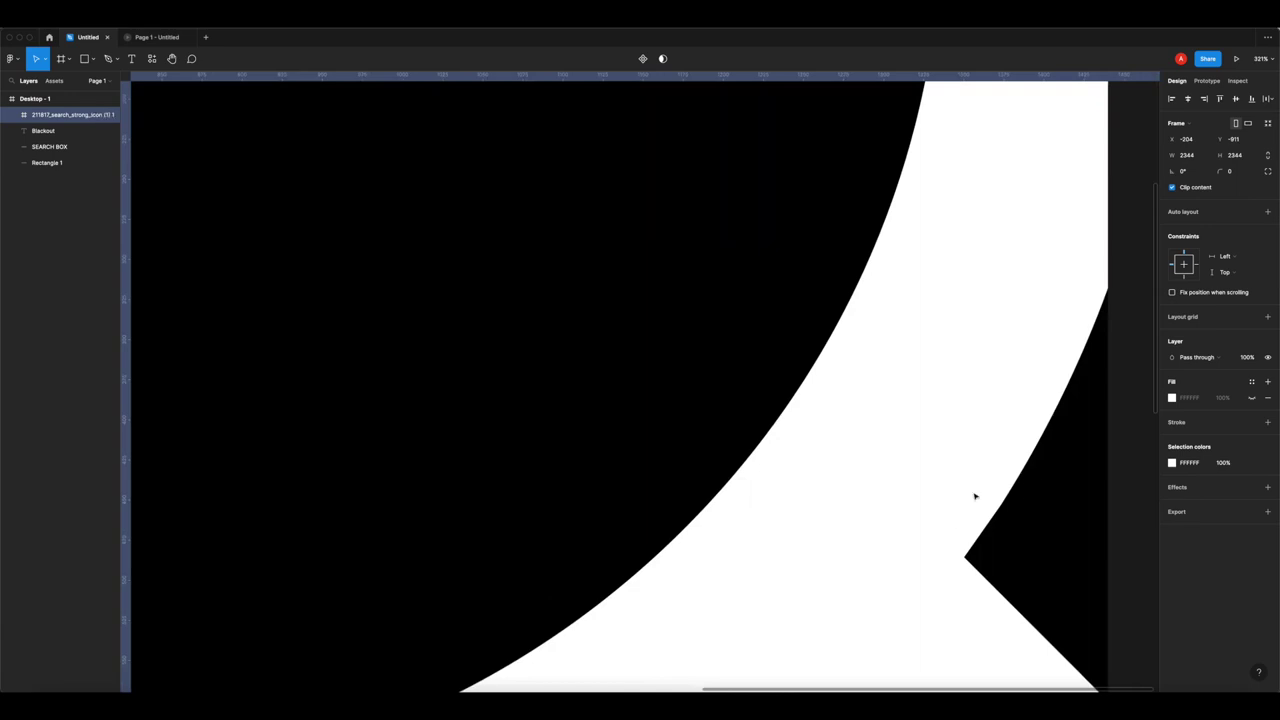
{"action": "scroll", "coordinate": [707, 426], "scroll_direction": "down", "scroll_amount": 5}
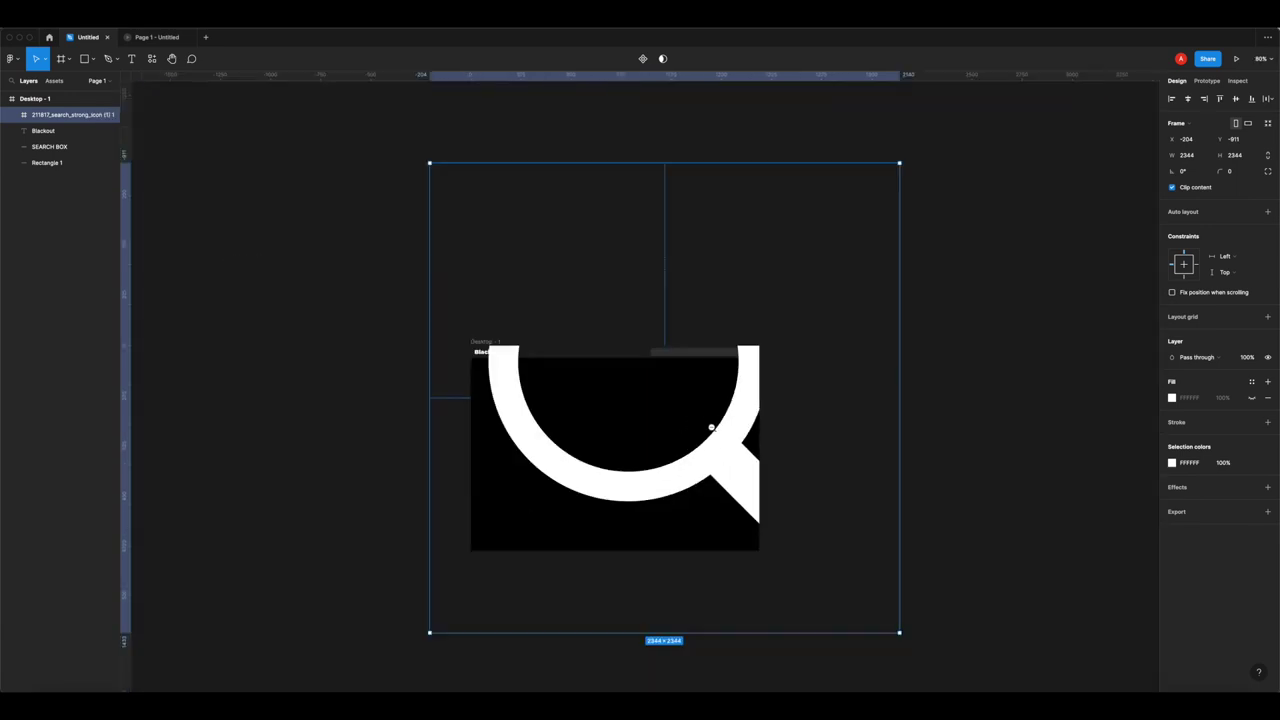
- Scale the search icon down to a small size and place it inside the right end of the search box
{"action": "left_click_drag", "start_coordinate": [893, 630], "coordinate": [700, 410]}
{"action": "scroll", "coordinate": [700, 410], "scroll_direction": "up", "scroll_amount": 3}
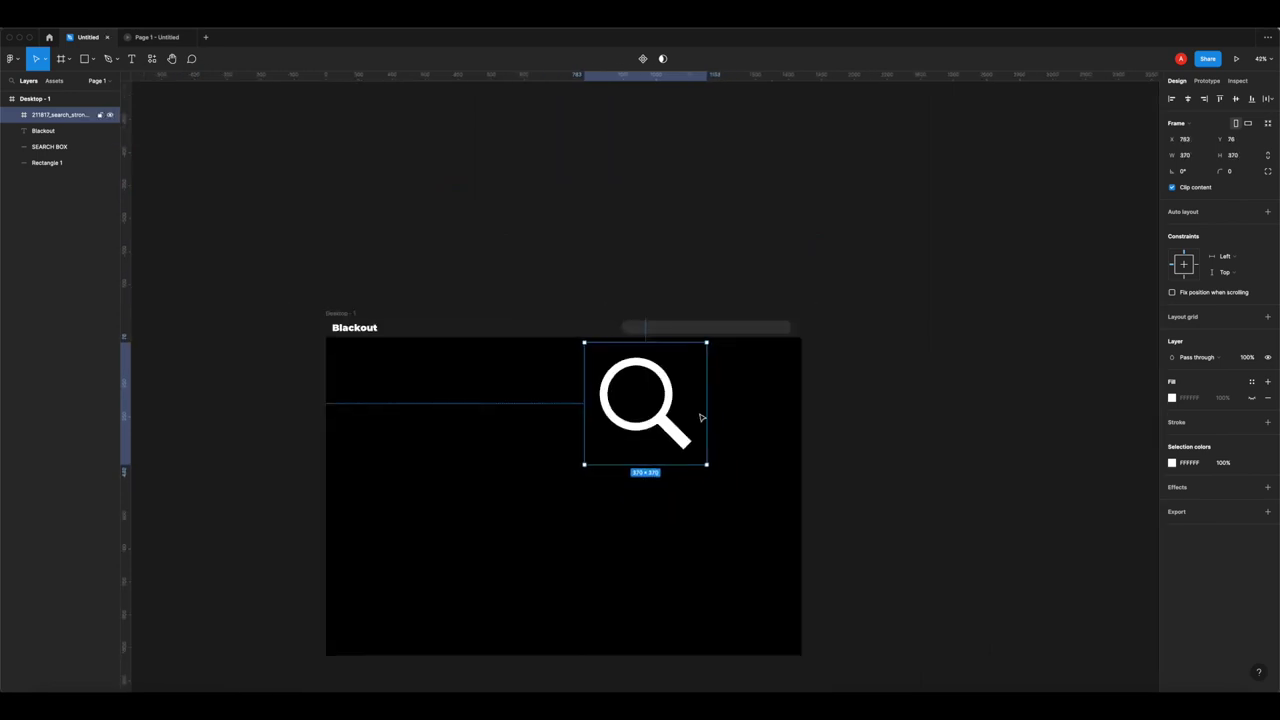
{"action": "left_click_drag", "start_coordinate": [706, 463], "coordinate": [872, 260]}
{"action": "scroll", "coordinate": [646, 407], "scroll_direction": "right", "scroll_amount": 1}
{"action": "key", "text": "super+equal"}
{"action": "scroll", "coordinate": [872, 260], "scroll_direction": "up", "scroll_amount": 5}
- Center the search icon vertically with the search box and check the header in the prototype preview
{"action": "left_click", "coordinate": [908, 260], "text": "shift"}
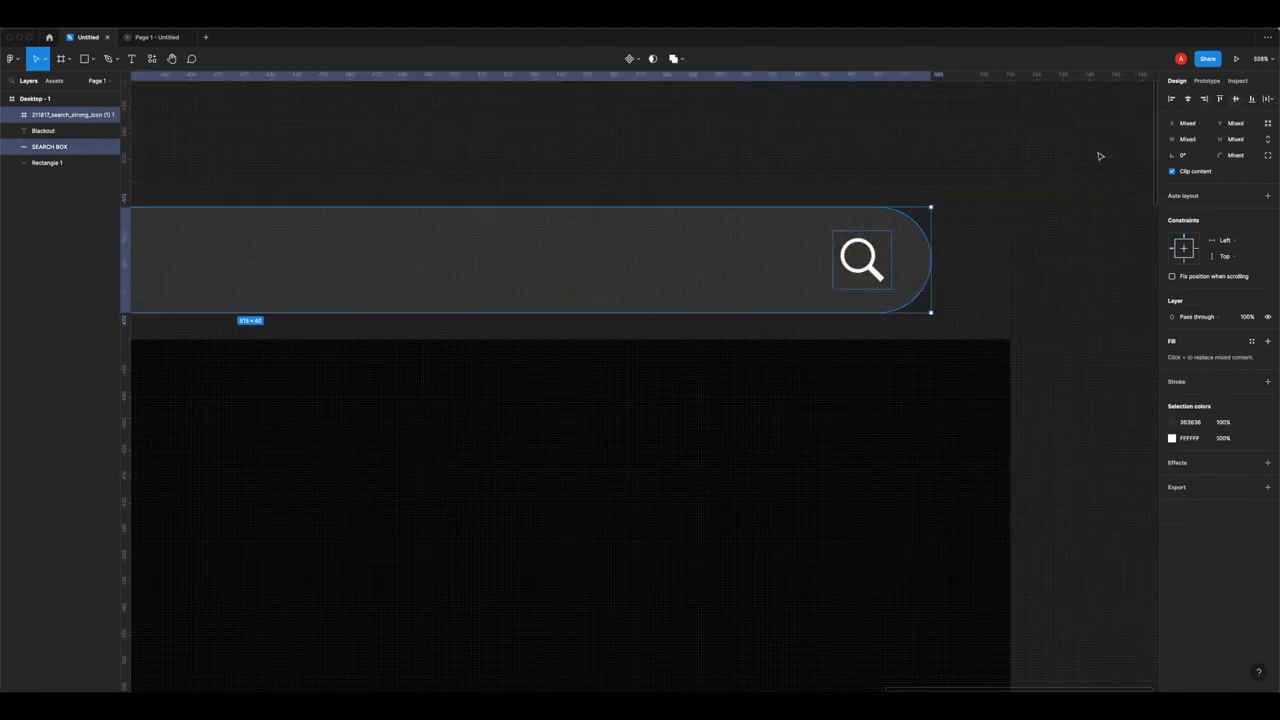
{"action": "left_click", "coordinate": [1077, 186]}
{"action": "left_click", "coordinate": [166, 40]}
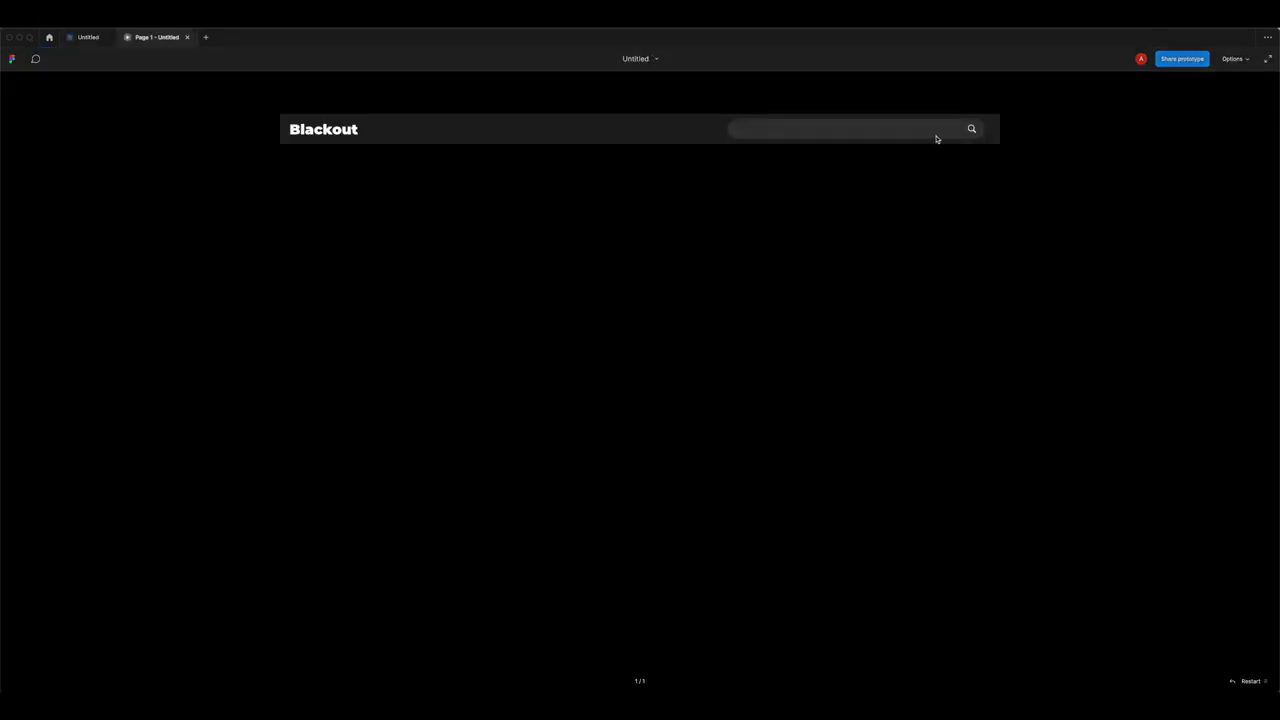
{"action": "left_click", "coordinate": [79, 39]}
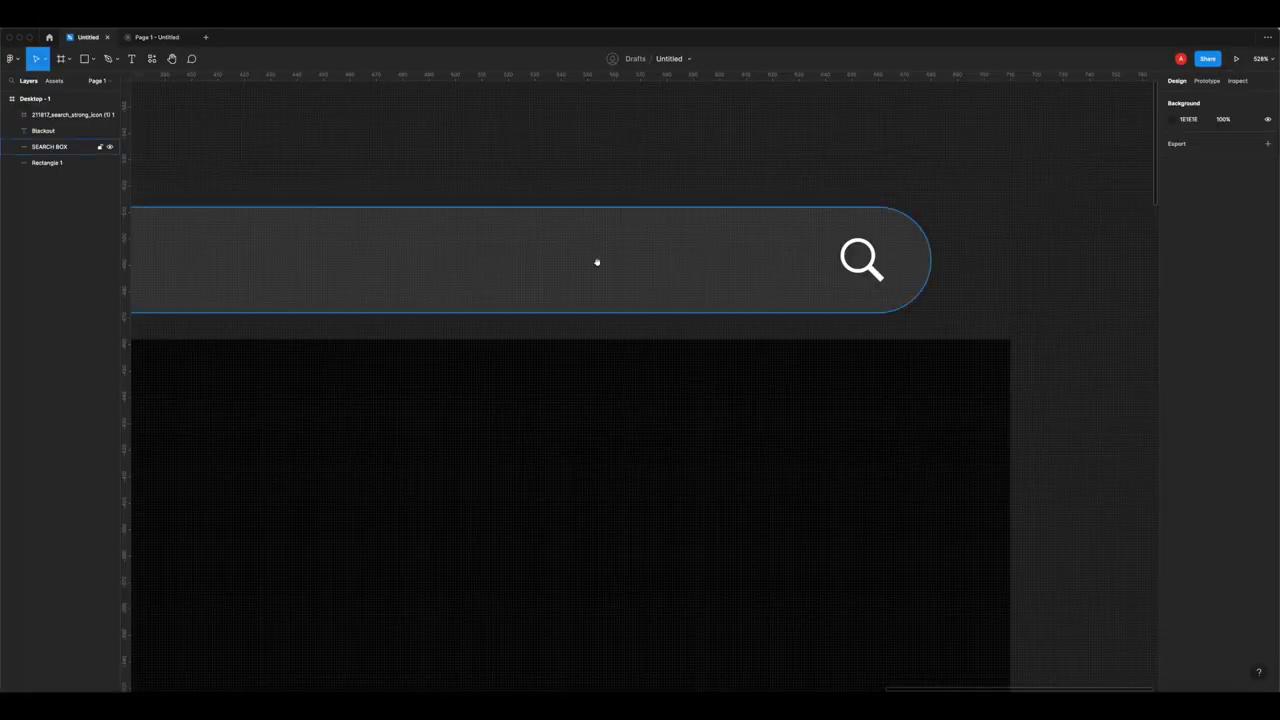
- Set the search box's width to 450
{"action": "key", "text": "shift+1"}
{"action": "left_click", "coordinate": [505, 251]}
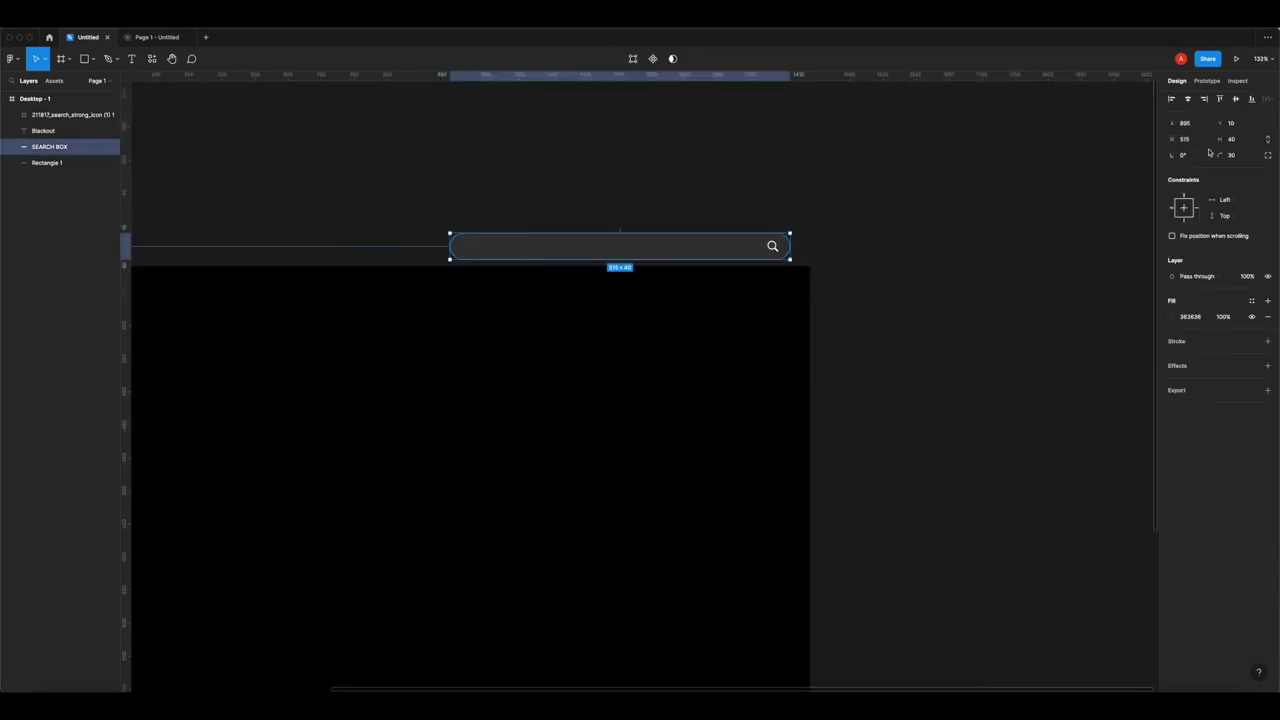
{"action": "left_click", "coordinate": [1193, 142]}
{"action": "type", "text": "450"}
{"action": "key", "text": "Return"}
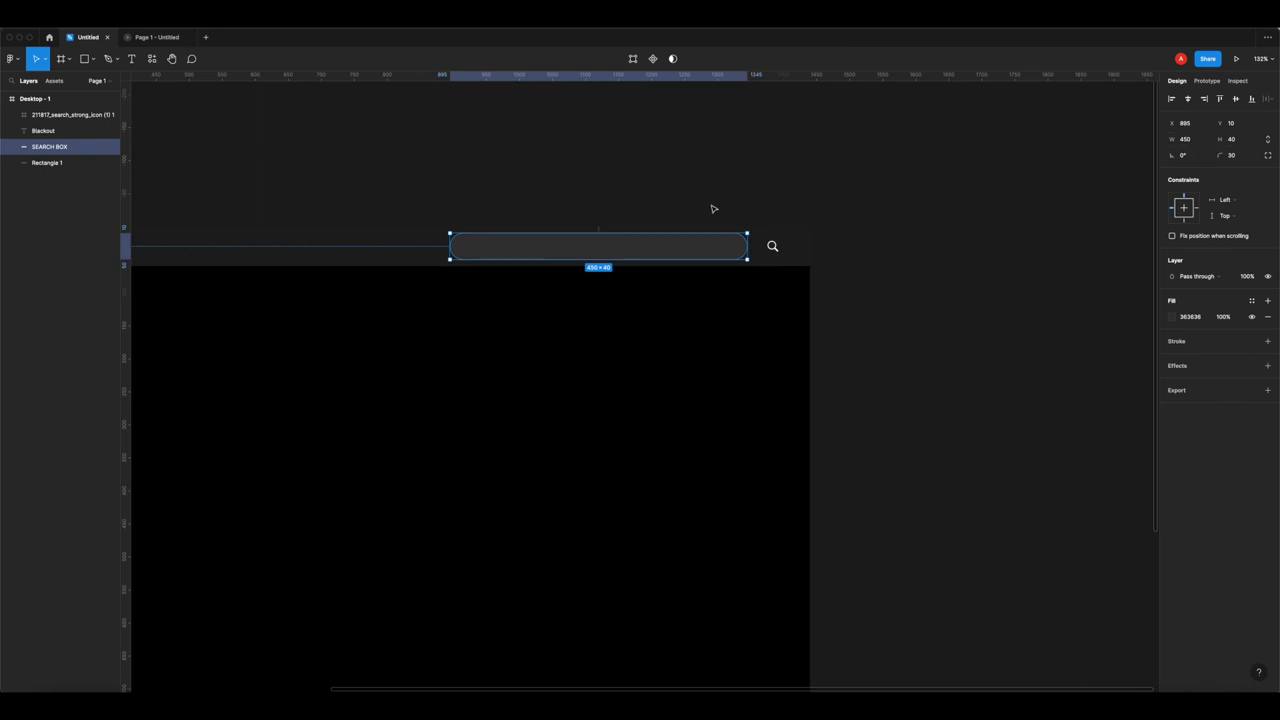
- Move the search box right until the icon sits inside its right end, and check it in the prototype preview
{"action": "left_click_drag", "start_coordinate": [659, 260], "coordinate": [712, 249]}
{"action": "left_click", "coordinate": [542, 184]}
{"action": "left_click", "coordinate": [158, 36]}
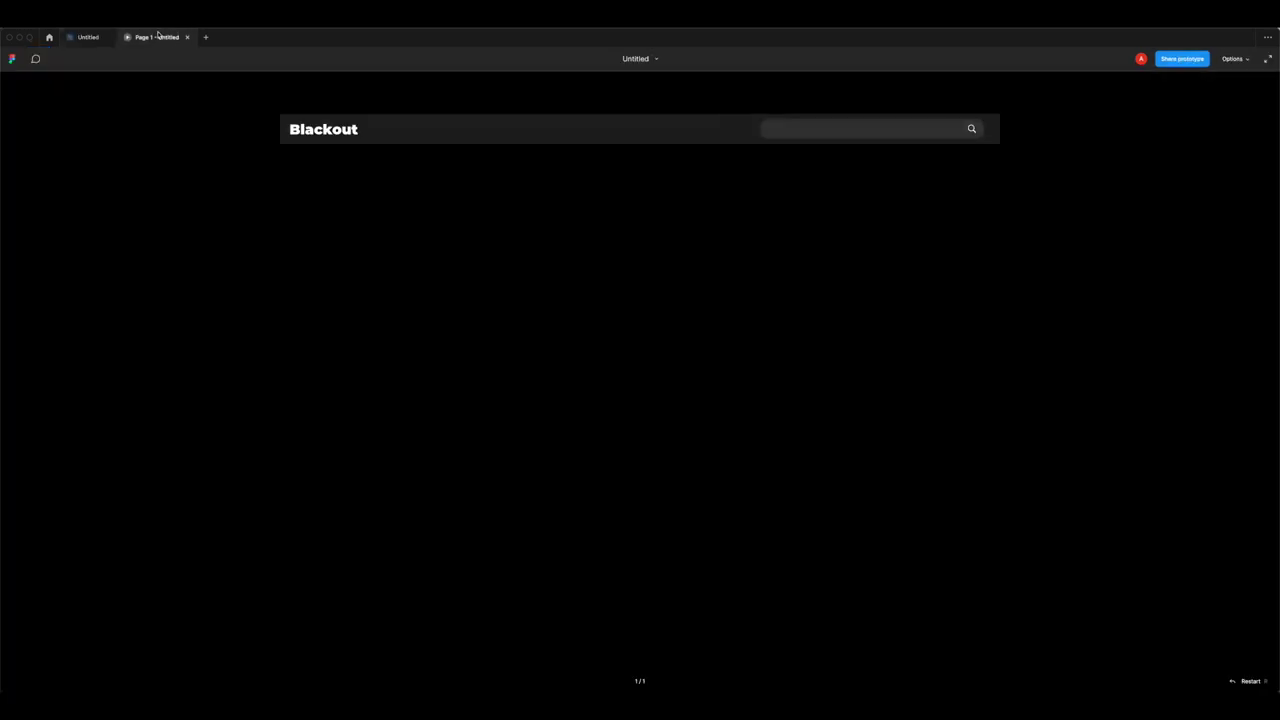
{"action": "left_click", "coordinate": [86, 37]}
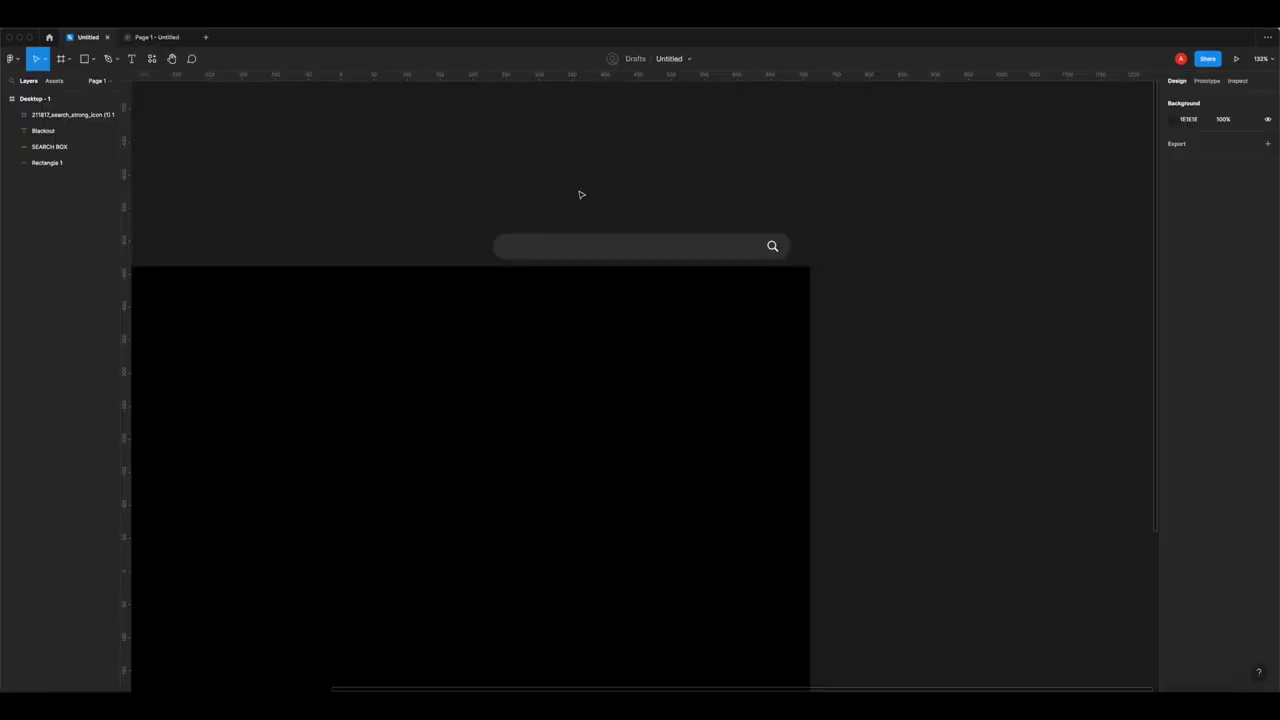
- Add a "Mens" text label on the black area below the header and narrow its text box to 81 wide
{"action": "scroll", "coordinate": [580, 194], "scroll_direction": "up", "scroll_amount": 3}
{"action": "scroll", "coordinate": [681, 210], "scroll_direction": "right", "scroll_amount": 2}
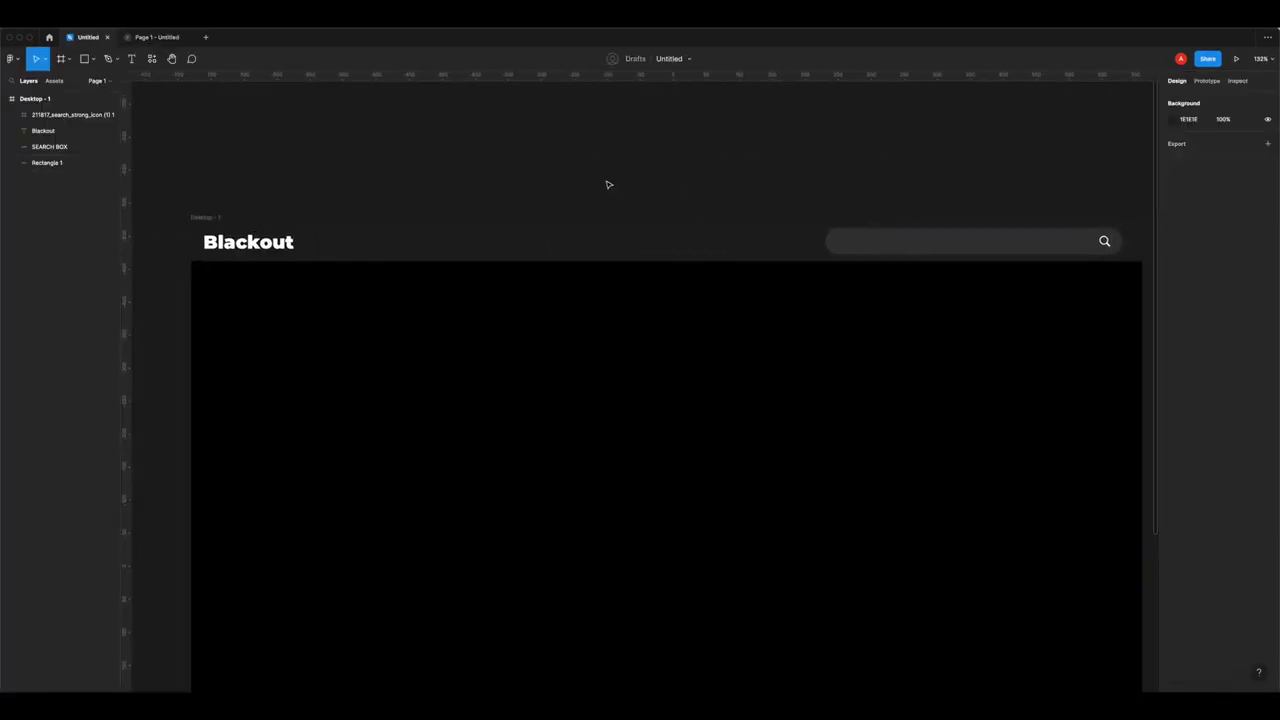
{"action": "left_click", "coordinate": [139, 61]}
{"action": "left_click_drag", "start_coordinate": [453, 293], "coordinate": [570, 315]}
{"action": "type", "text": "Men"}
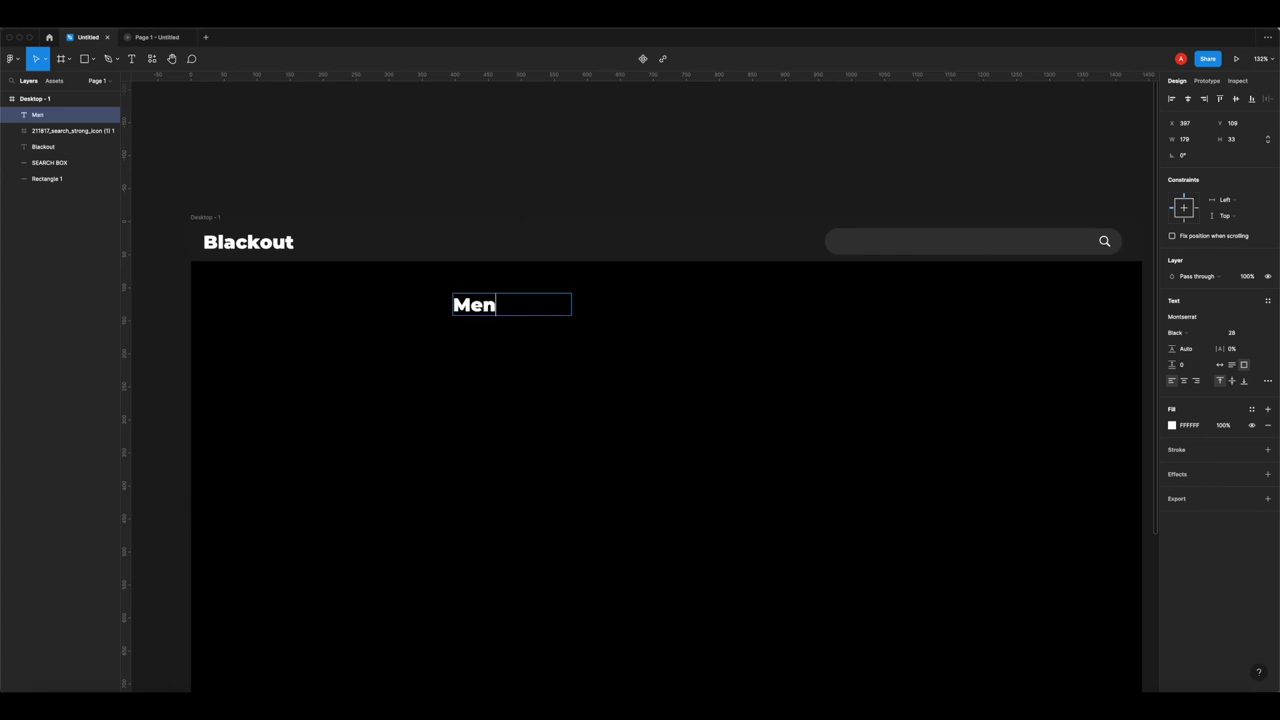
{"action": "key", "text": "super+a"}
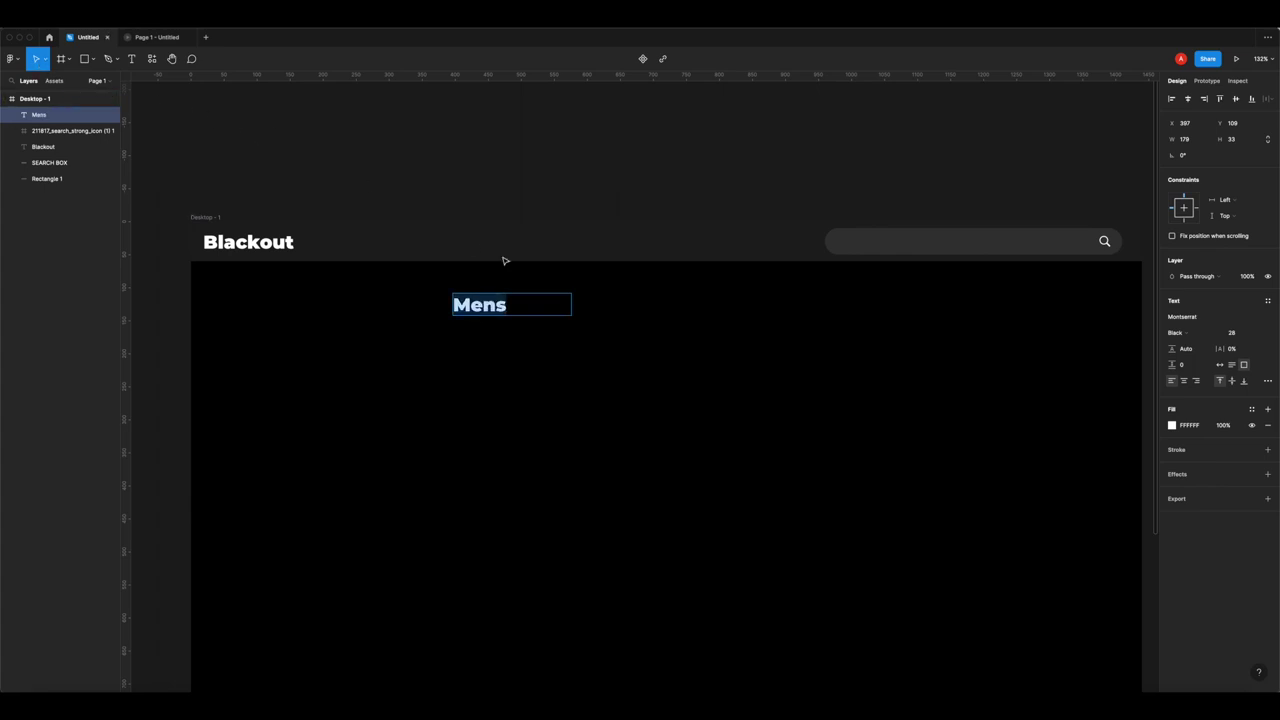
{"action": "key", "text": "Escape"}
{"action": "left_click_drag", "start_coordinate": [571, 309], "coordinate": [509, 309]}
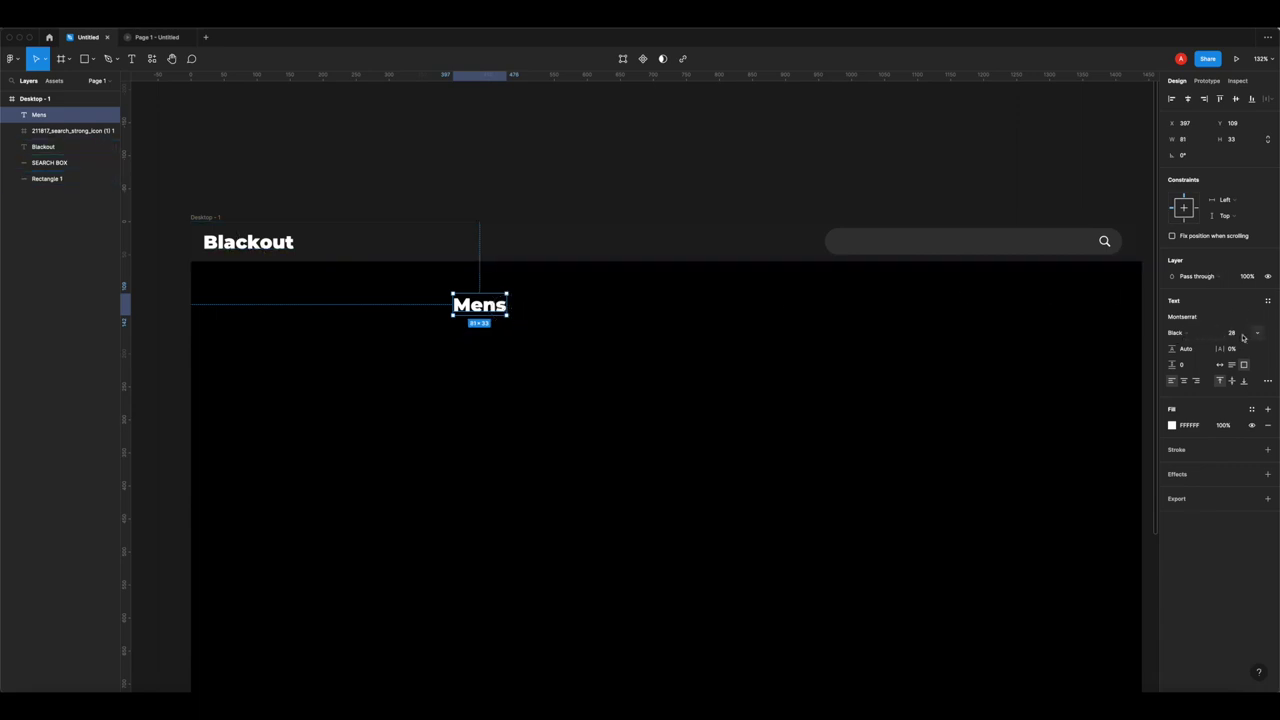
- Set the Mens label's font size to 20 and its weight to Regular
{"action": "type", "text": "20"}
{"action": "key", "text": "Return"}
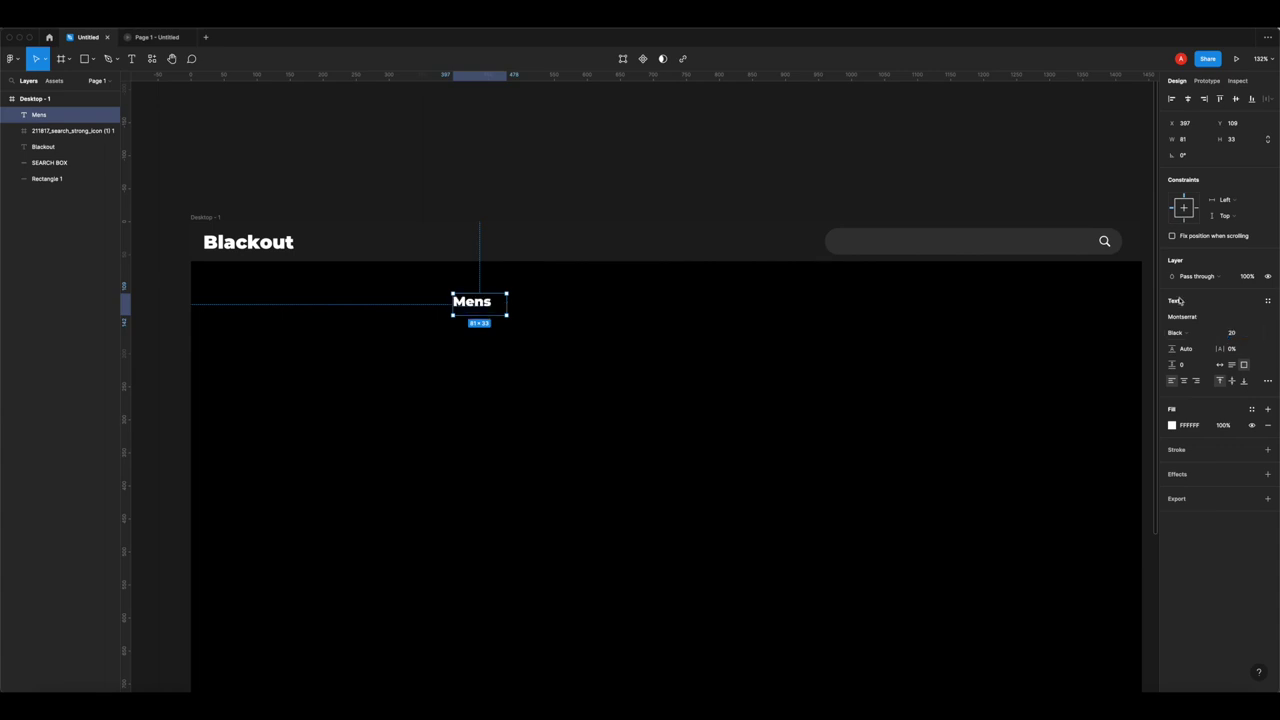
{"action": "left_click", "coordinate": [1177, 332]}
{"action": "left_click", "coordinate": [1186, 276]}
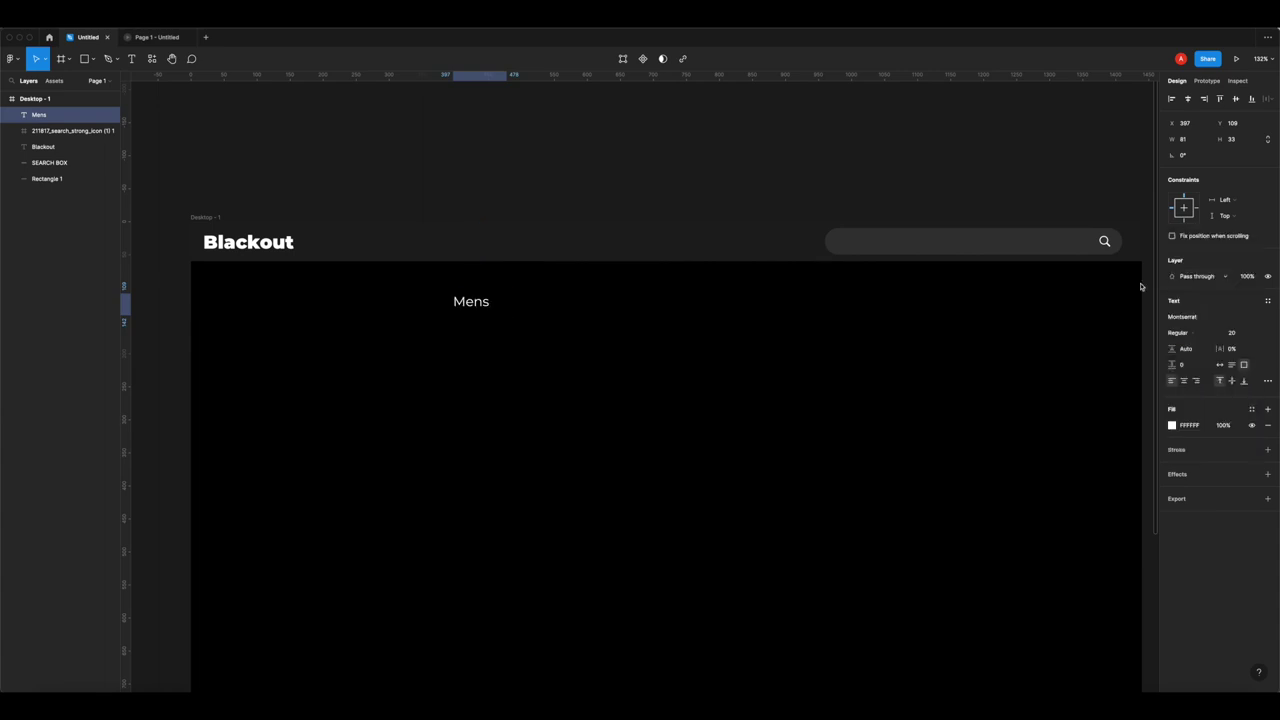
- Shrink the Mens text box to 62 × 22 and place it in the header to the right of the Blackout logo
{"action": "left_click_drag", "start_coordinate": [502, 316], "coordinate": [350, 246]}
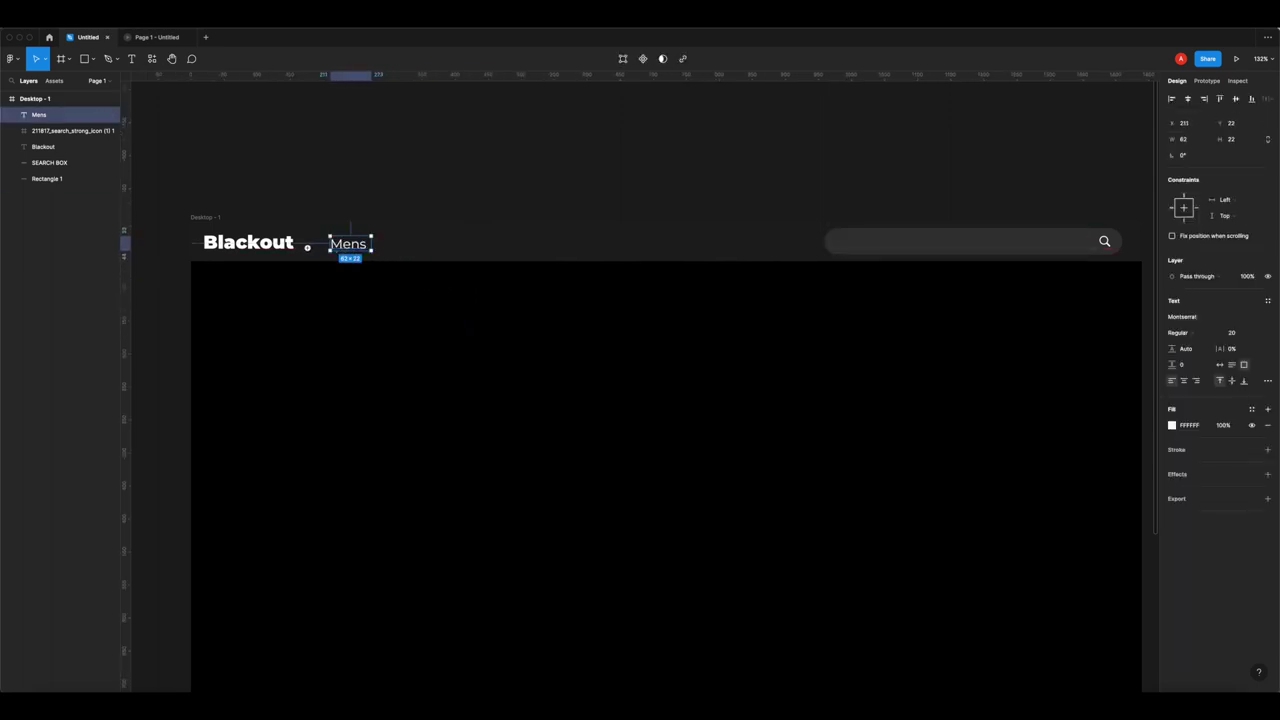
{"action": "scroll", "coordinate": [589, 257], "scroll_direction": "up", "scroll_amount": 5}
{"action": "left_click", "coordinate": [485, 240]}
{"action": "left_click", "coordinate": [390, 240]}
{"action": "scroll", "coordinate": [485, 240], "scroll_direction": "left", "scroll_amount": 5}
{"action": "left_click", "coordinate": [730, 268]}
{"action": "left_click_drag", "start_coordinate": [731, 270], "coordinate": [736, 270]}
{"action": "left_click", "coordinate": [723, 242]}
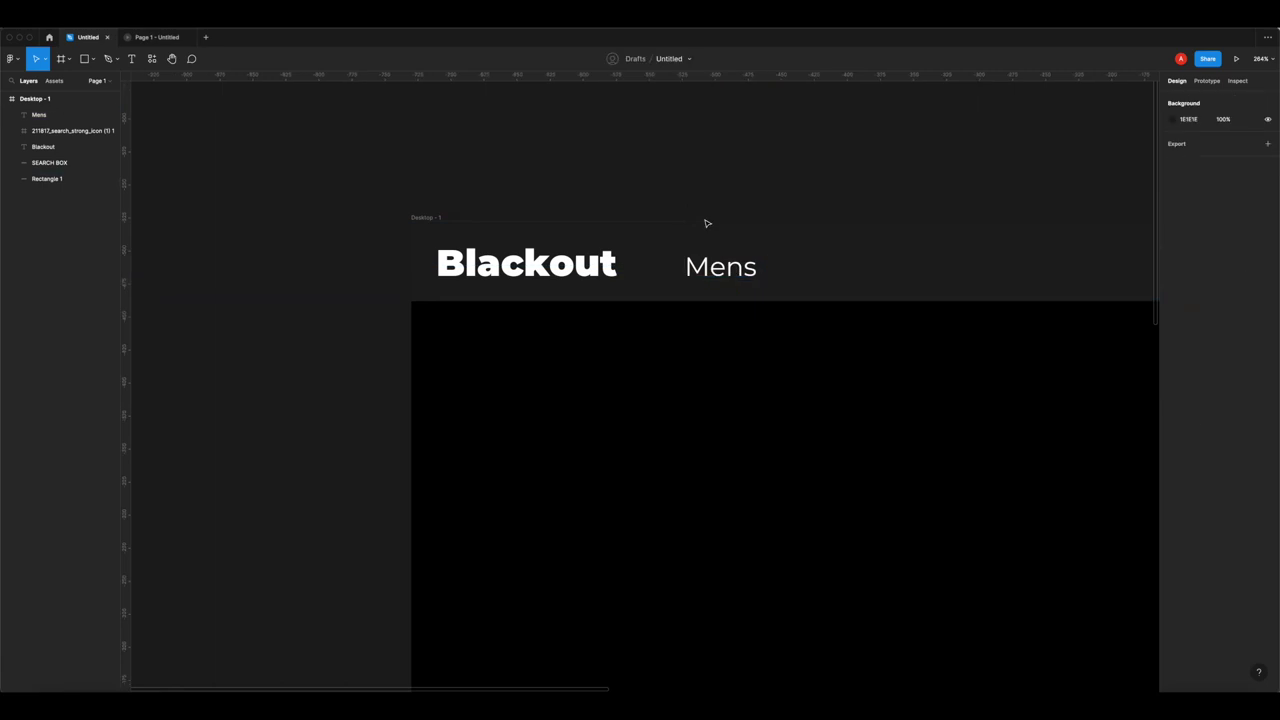
- Shift the Mens label slightly right in the header and place a copy of it to its right at X 317
{"action": "scroll", "coordinate": [641, 267], "scroll_direction": "right", "scroll_amount": 3}
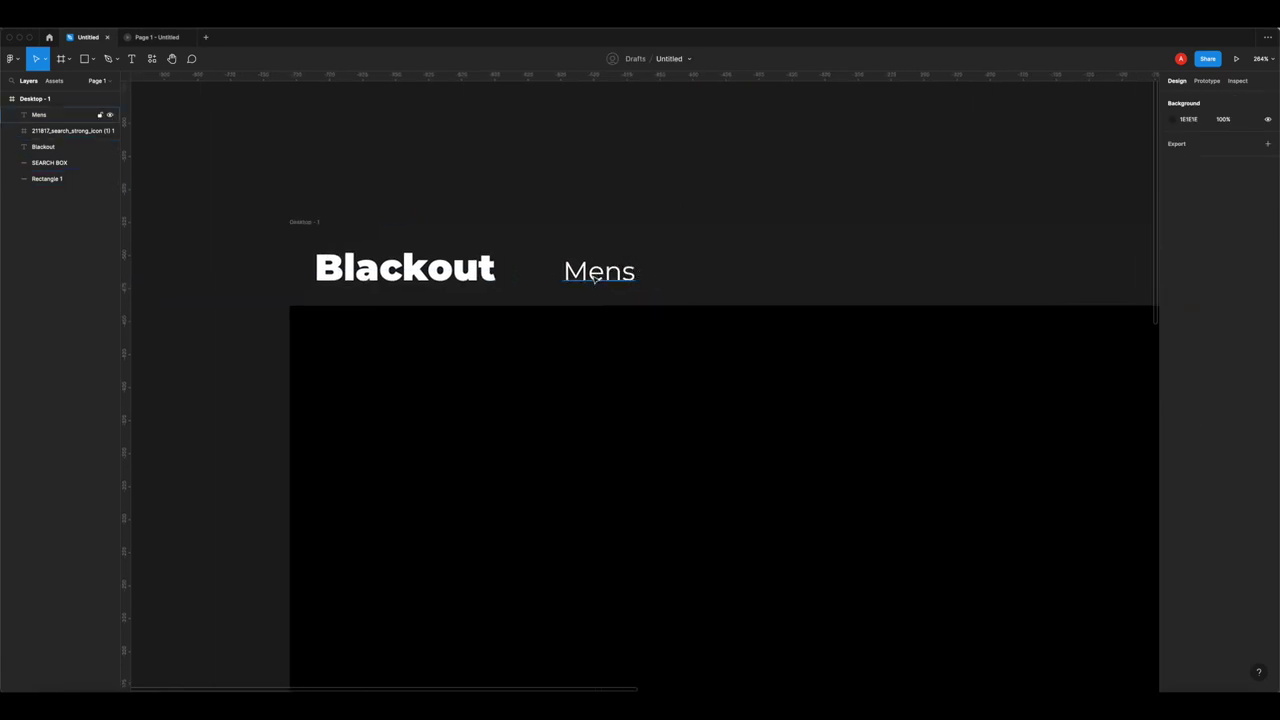
{"action": "left_click_drag", "start_coordinate": [586, 277], "coordinate": [680, 278]}
{"action": "key", "text": "super+v"}
{"action": "key", "text": "shift+Right"}
{"action": "key", "text": "shift+Right"}
{"action": "key", "text": "shift+Right"}
{"action": "key", "text": "shift+Right"}
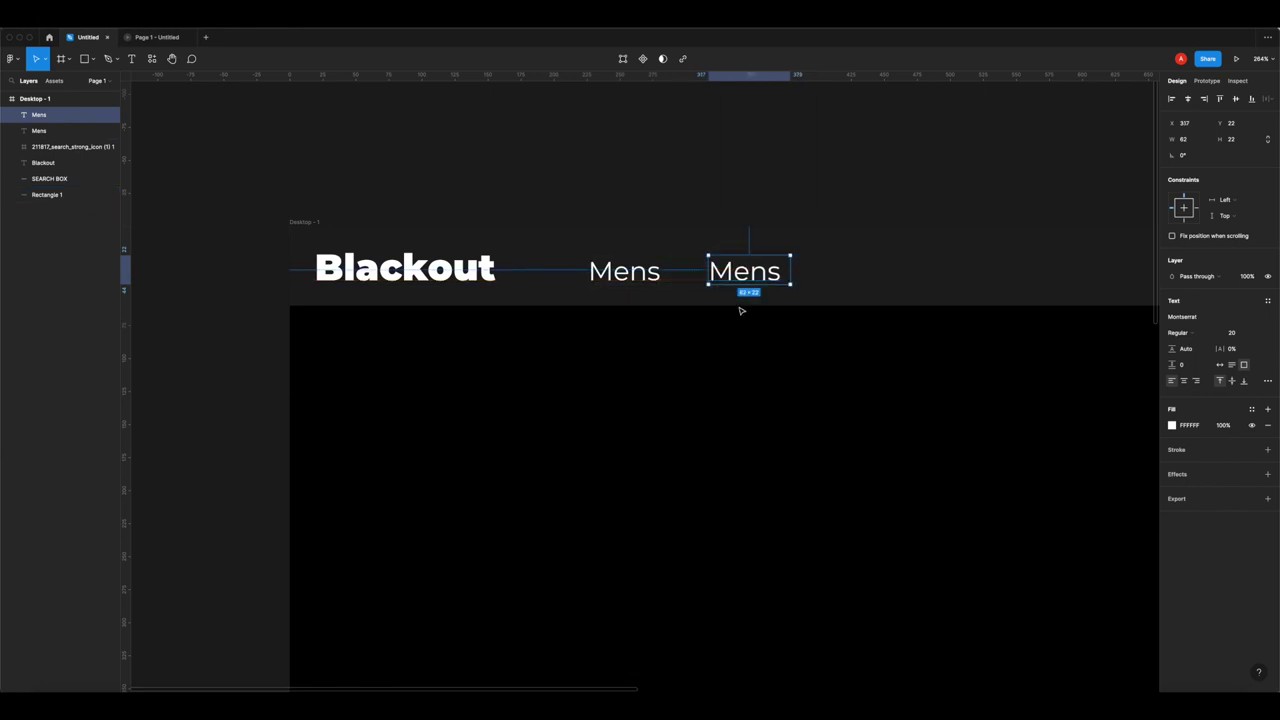
- Change the copied label's text to "Womens" and resize its text box to 91 wide so the word fits on one line
{"action": "double_click", "coordinate": [746, 273]}
{"action": "type", "text": "Womans"}
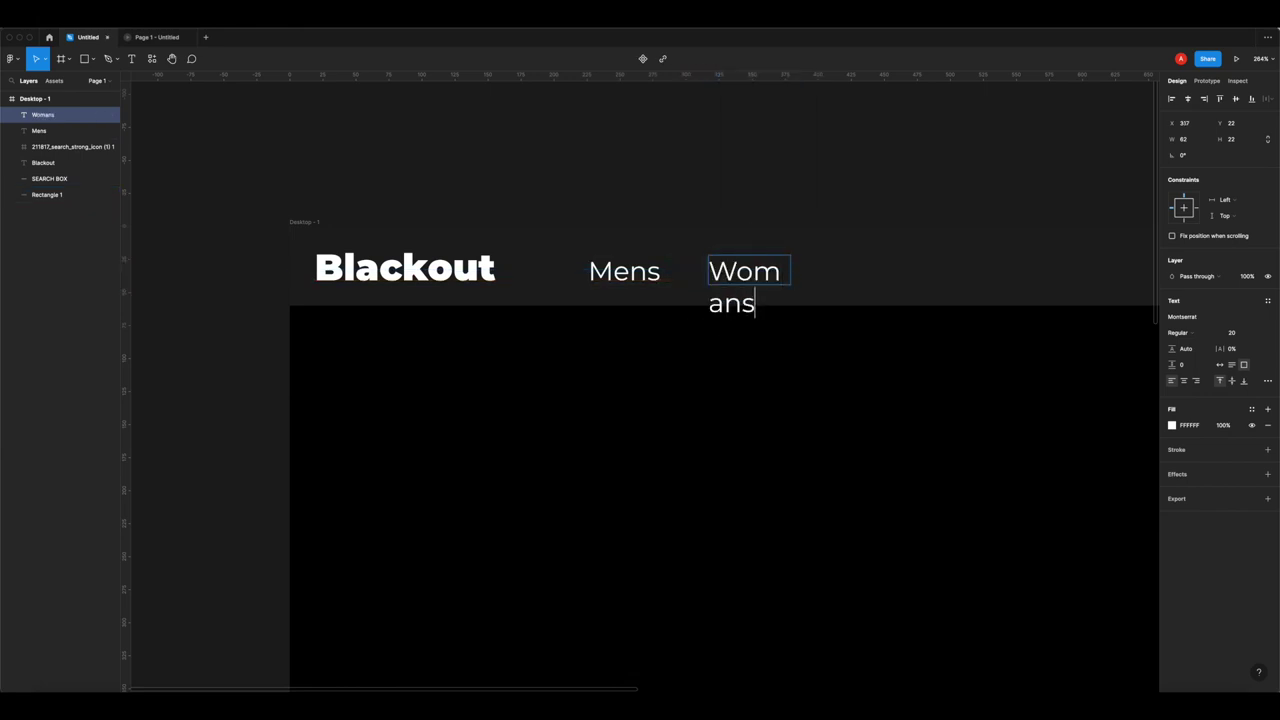
{"action": "key", "text": "Escape"}
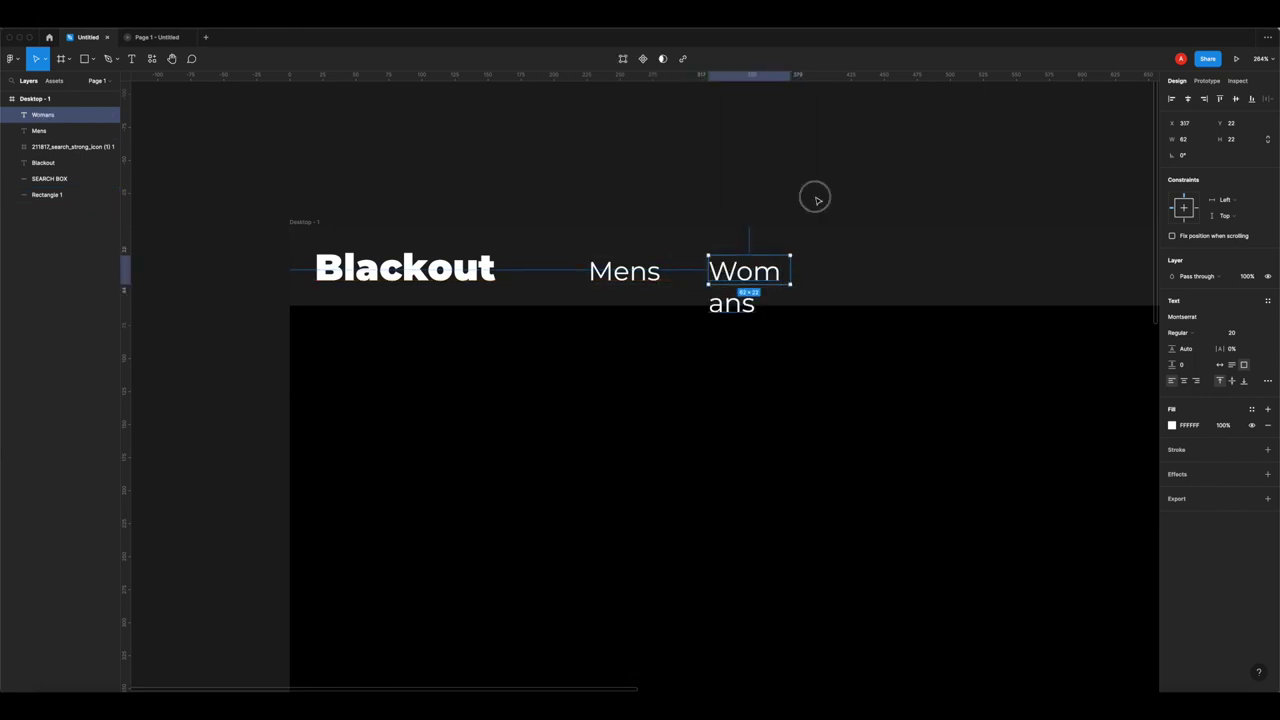
{"action": "left_click_drag", "start_coordinate": [791, 270], "coordinate": [886, 270]}
{"action": "double_click", "coordinate": [793, 272]}
{"action": "type", "text": "Womens"}
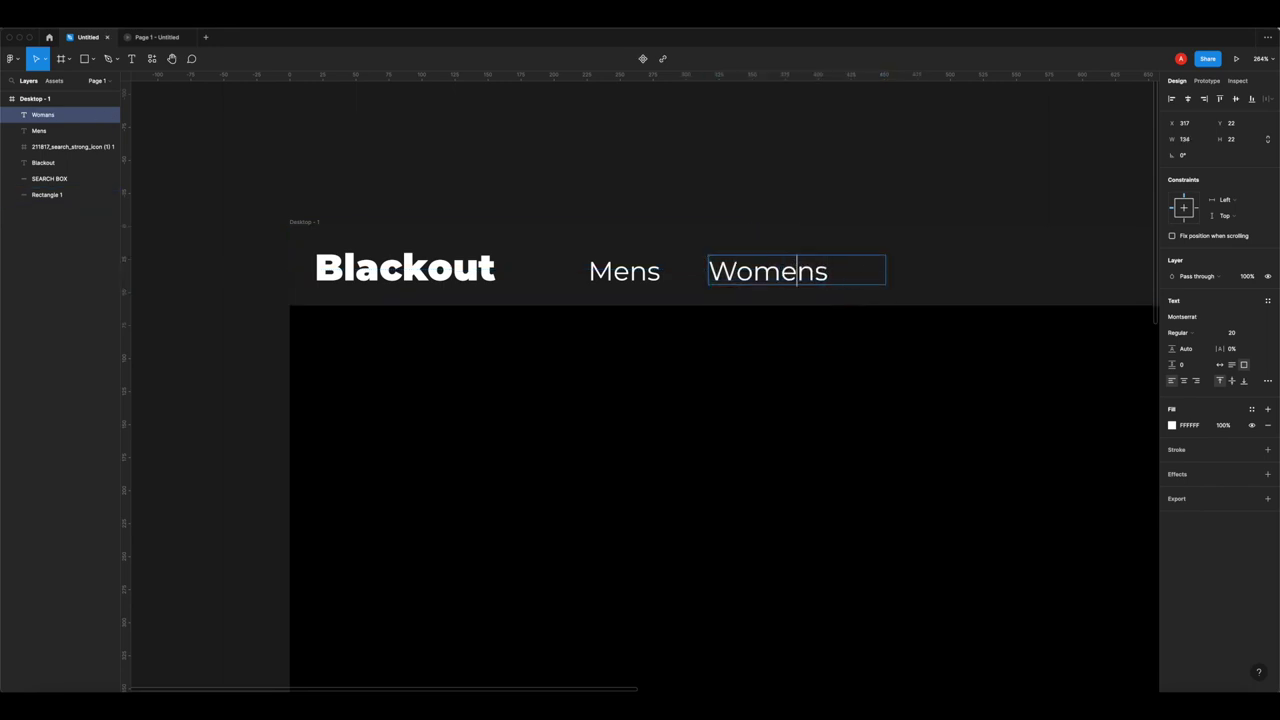
{"action": "left_click", "coordinate": [700, 180]}
{"action": "scroll", "coordinate": [740, 282], "scroll_direction": "right", "scroll_amount": 2}
{"action": "left_click", "coordinate": [722, 280]}
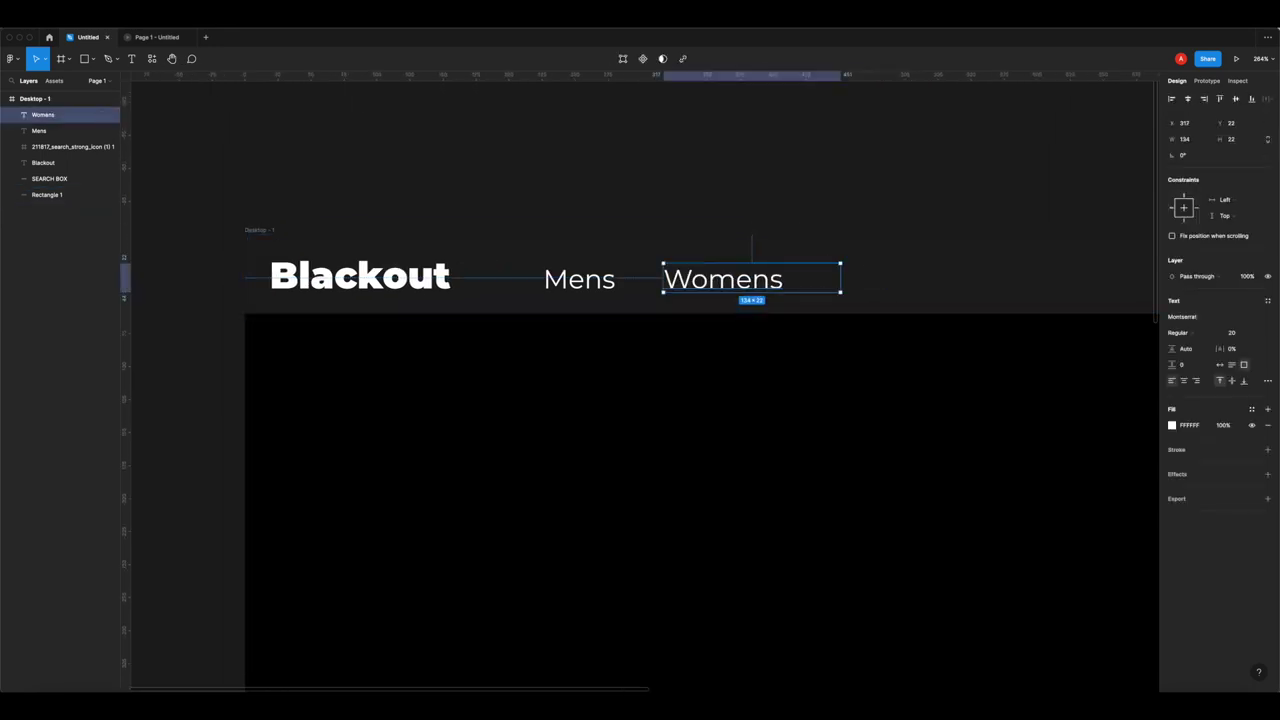
{"action": "left_click_drag", "start_coordinate": [840, 278], "coordinate": [784, 278]}
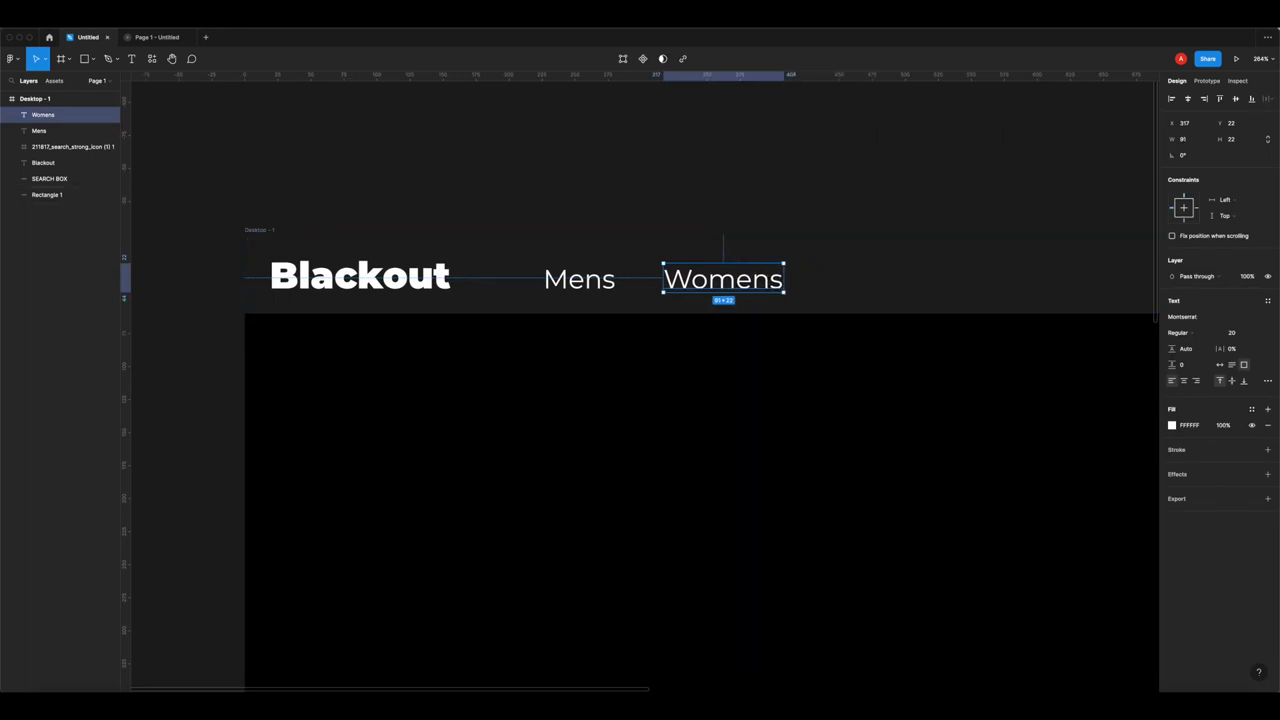
{"action": "key", "text": "Escape"}
- Copy the Womens label to its right as "Childrens", with the text box 100 wide and positioned at X 437
{"action": "scroll", "coordinate": [660, 400], "scroll_direction": "right", "scroll_amount": 3}
{"action": "left_click_drag", "start_coordinate": [598, 287], "coordinate": [735, 287], "text": "alt"}
{"action": "type", "text": "Childrens"}
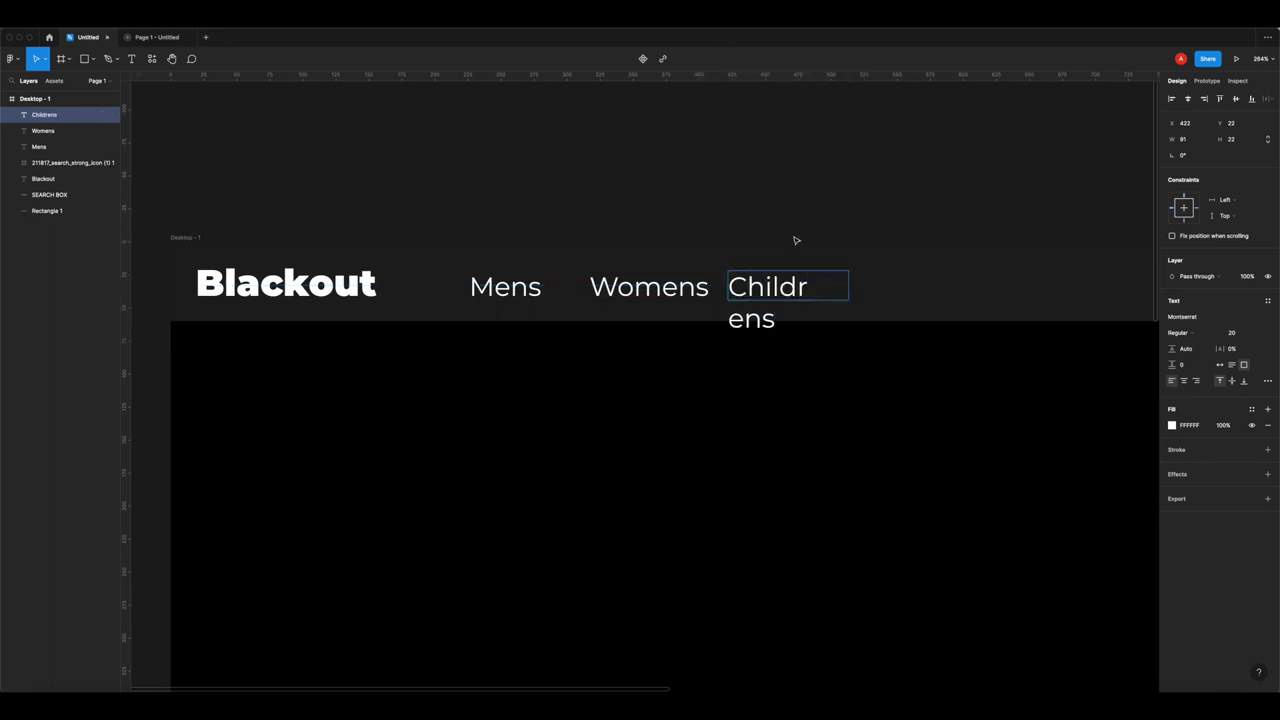
{"action": "key", "text": "Escape"}
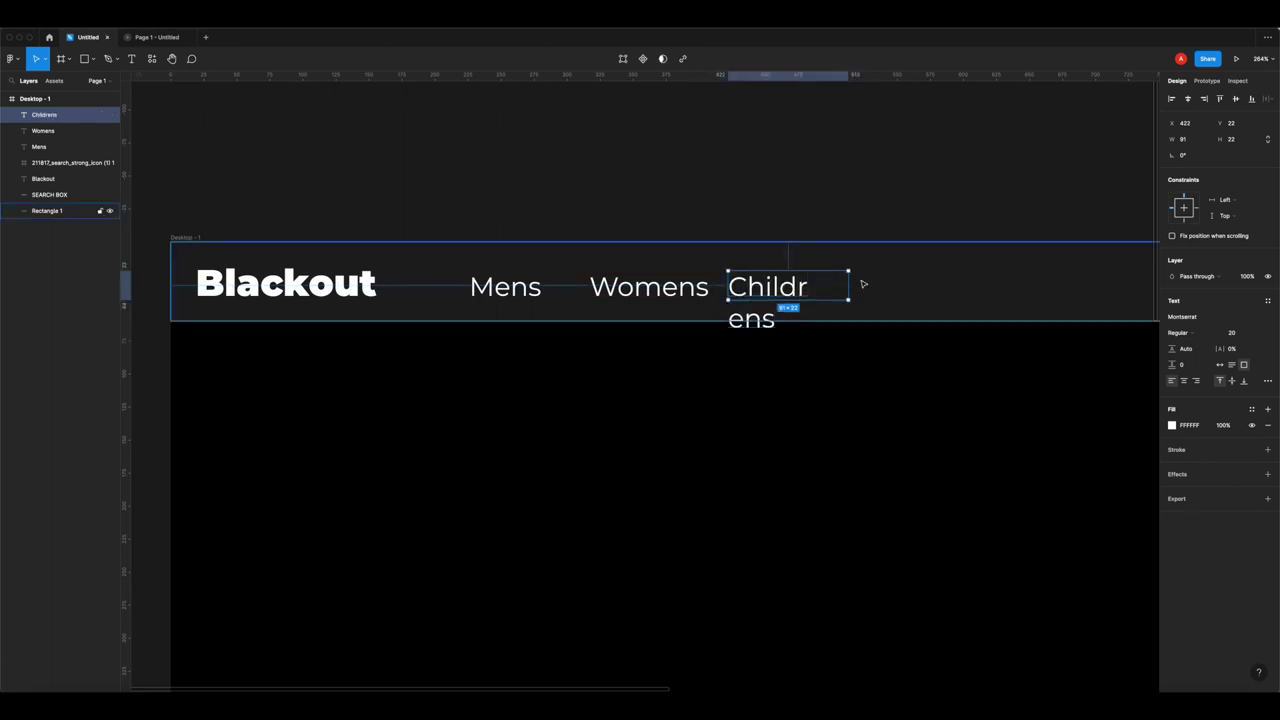
{"action": "left_click_drag", "start_coordinate": [849, 286], "coordinate": [872, 286]}
{"action": "left_click_drag", "start_coordinate": [771, 290], "coordinate": [786, 293]}
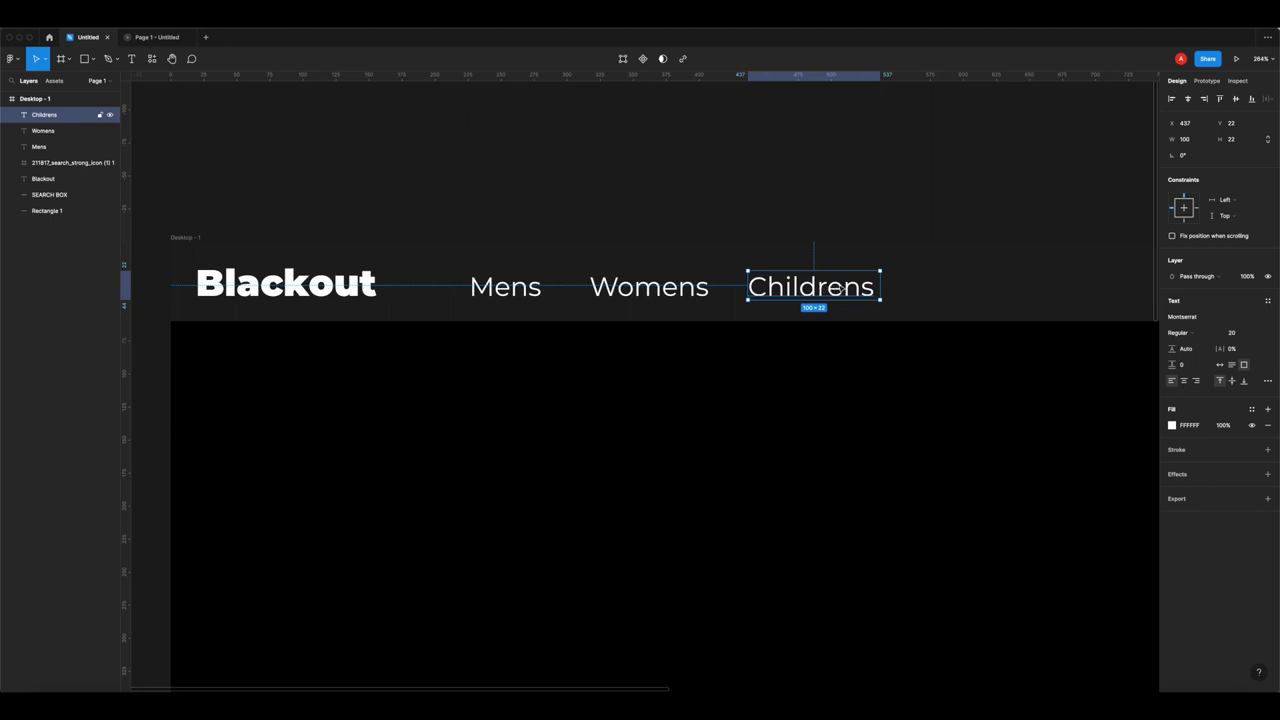
- Duplicate the Childrens label in place in the header and deselect it
{"action": "scroll", "coordinate": [889, 223], "scroll_direction": "right", "scroll_amount": 5}
{"action": "key", "text": "super+d"}
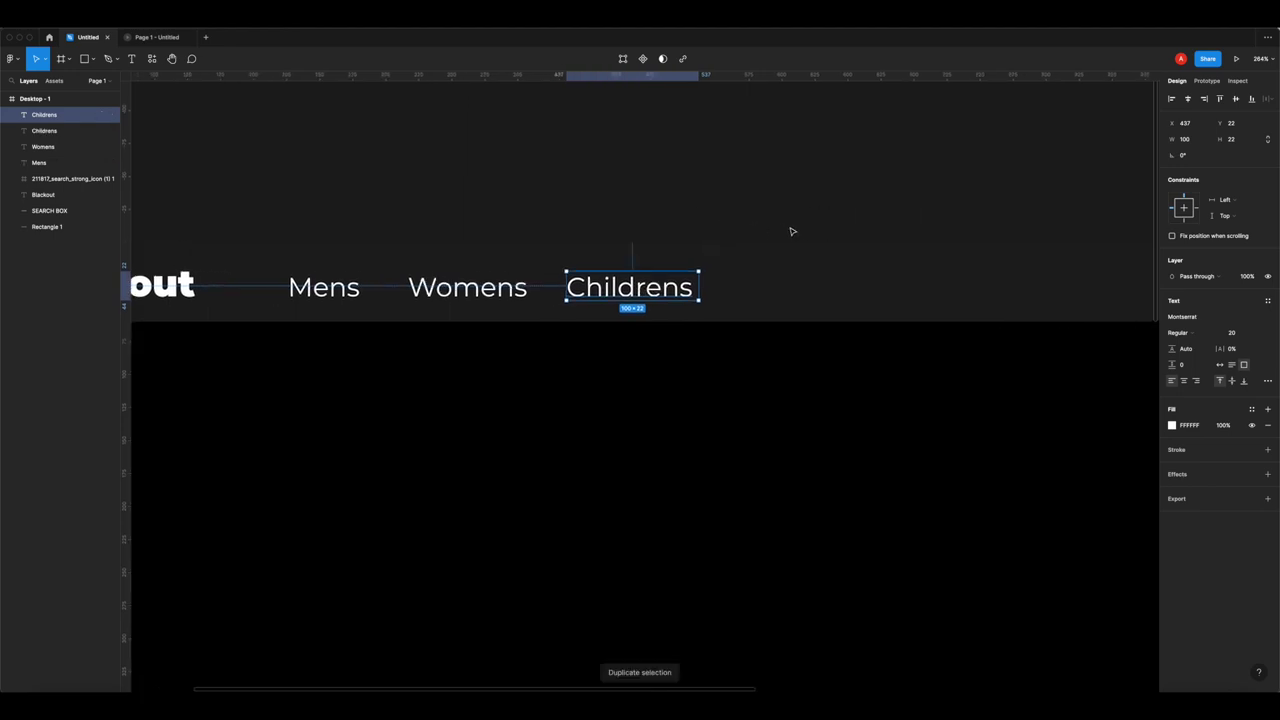
{"action": "scroll", "coordinate": [786, 233], "scroll_direction": "down", "scroll_amount": 5}
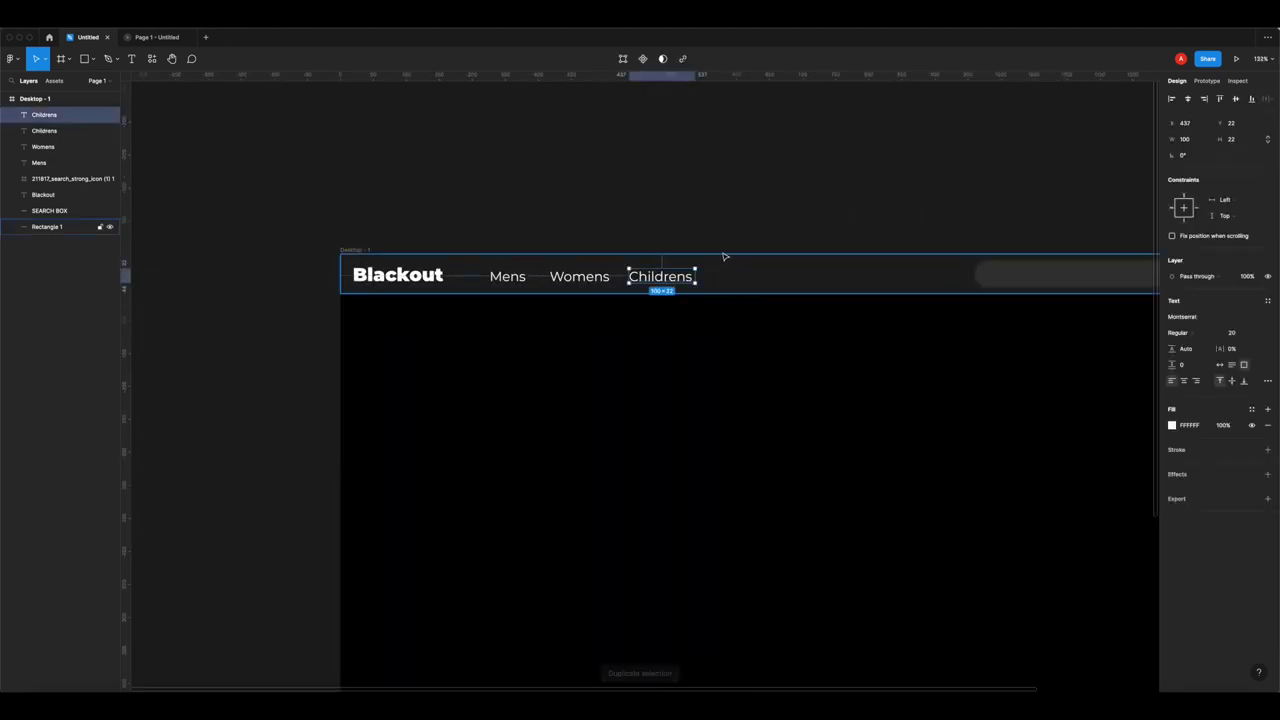
{"action": "left_click", "coordinate": [768, 204]}
- Check the header with its category labels in the prototype preview and return to the design file
{"action": "scroll", "coordinate": [826, 229], "scroll_direction": "down", "scroll_amount": 5}
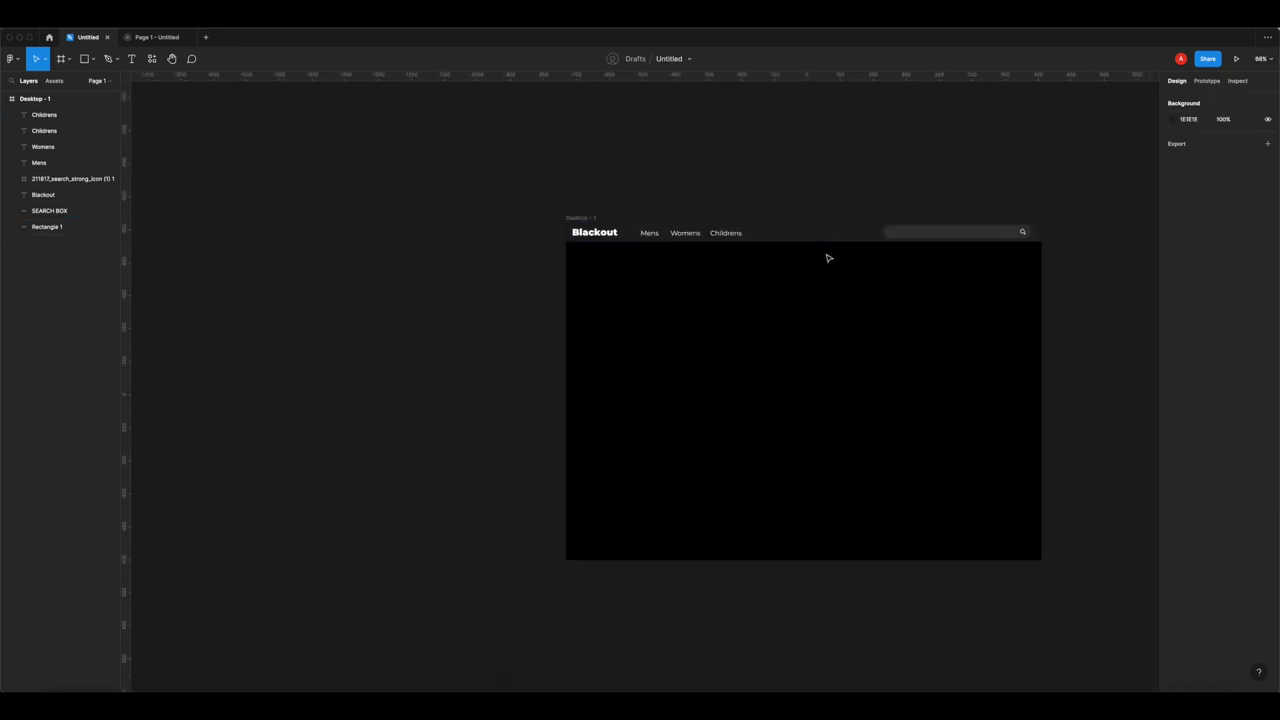
{"action": "scroll", "coordinate": [990, 244], "scroll_direction": "right", "scroll_amount": 2}
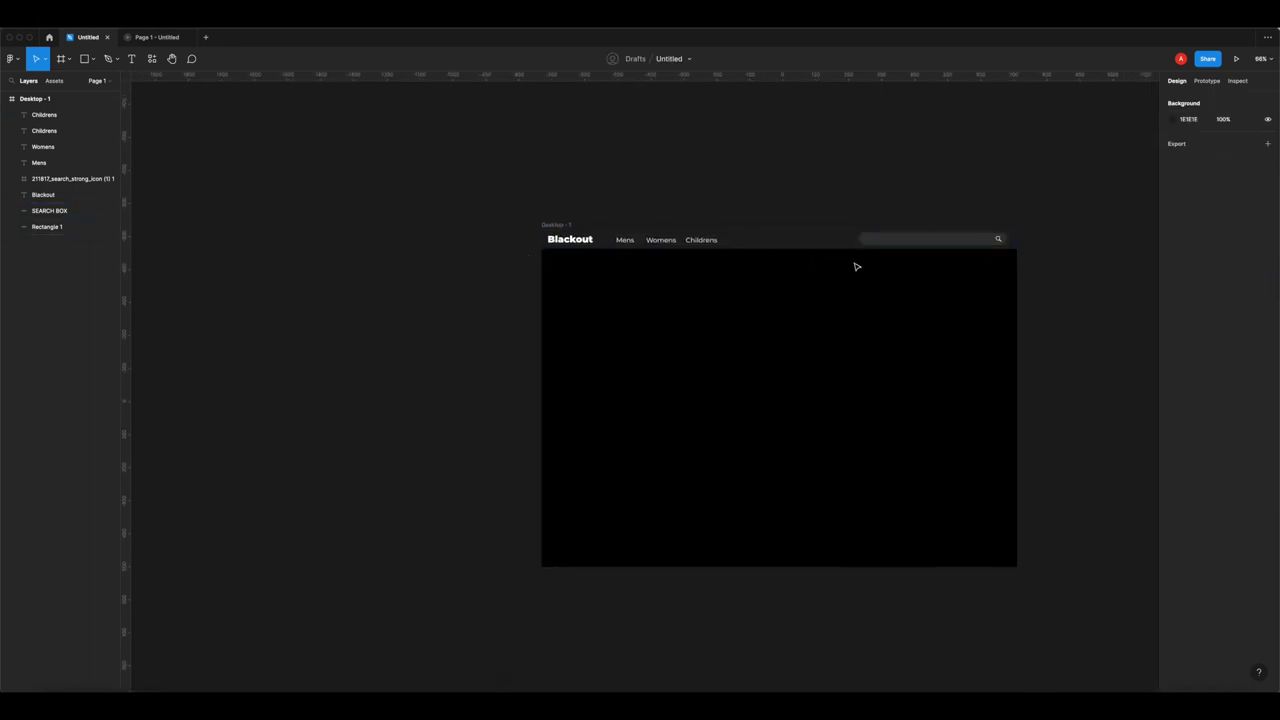
{"action": "left_click", "coordinate": [157, 37]}
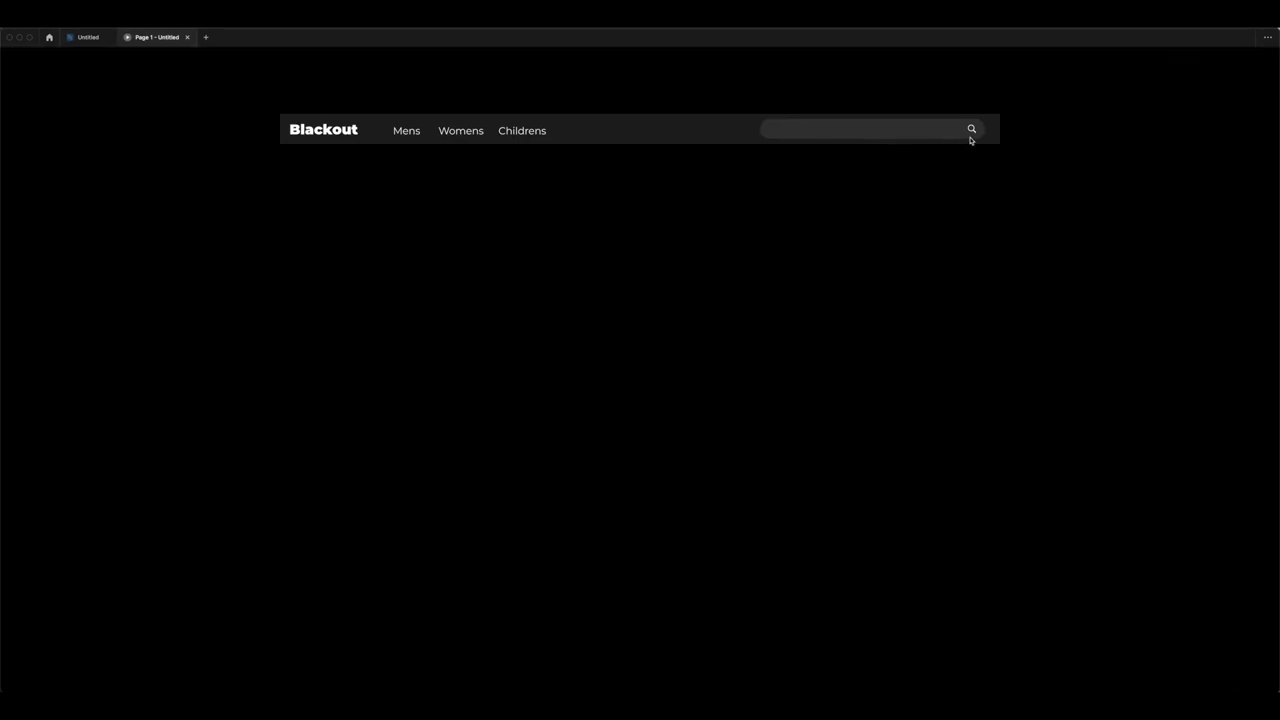
{"action": "left_click", "coordinate": [80, 38]}
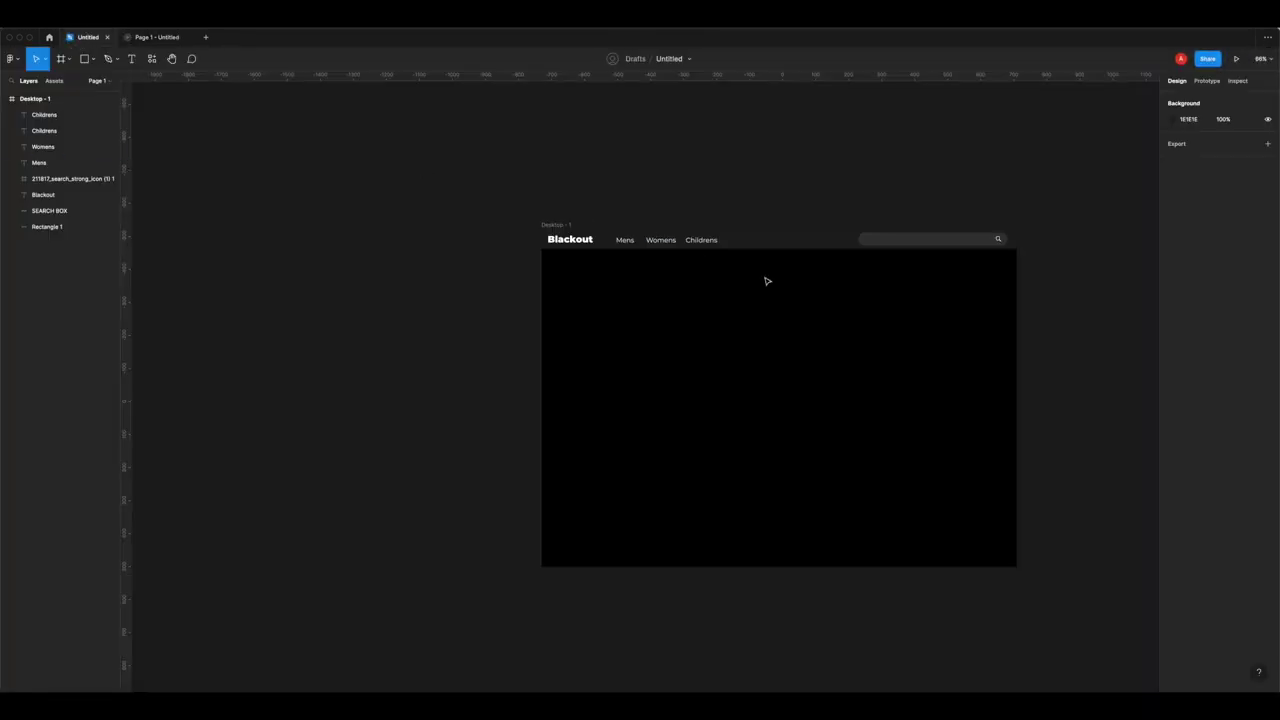
{"action": "scroll", "coordinate": [787, 290], "scroll_direction": "up", "scroll_amount": 5}
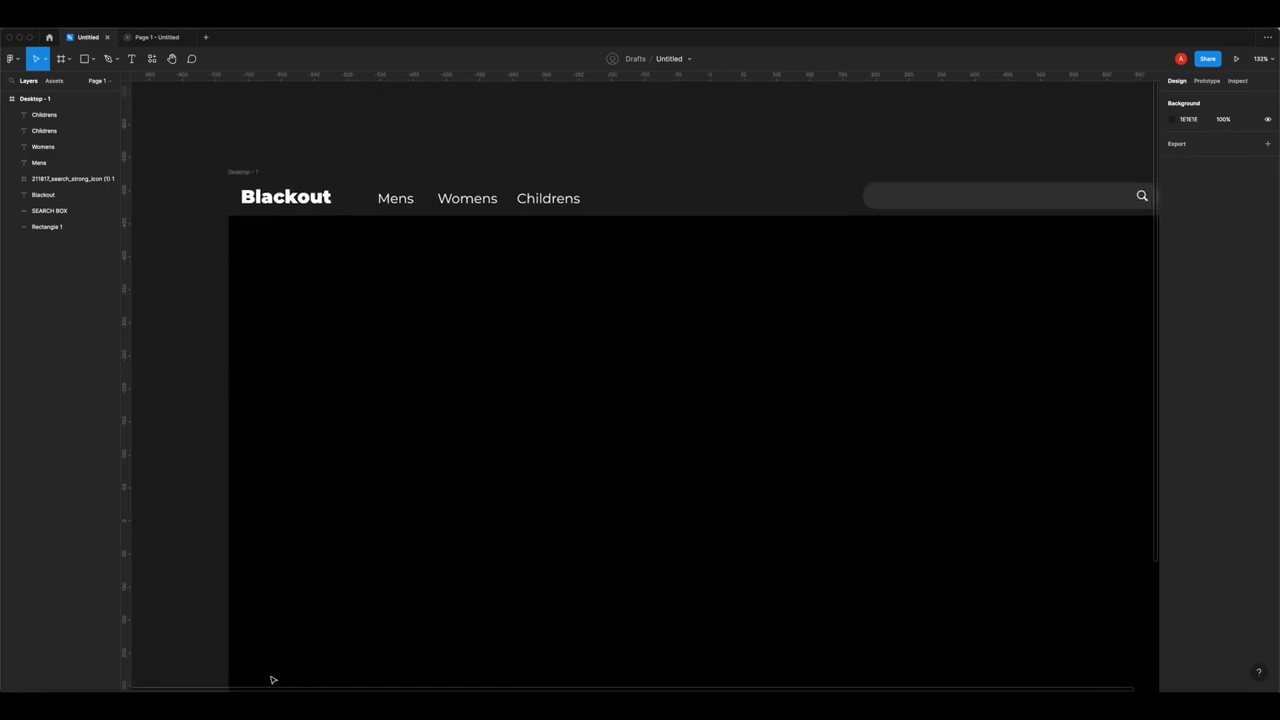
- Switch to Iconfinder in the browser and search its free icons for "basket"
{"action": "left_click", "coordinate": [178, 703]}
{"action": "left_click", "coordinate": [228, 98]}
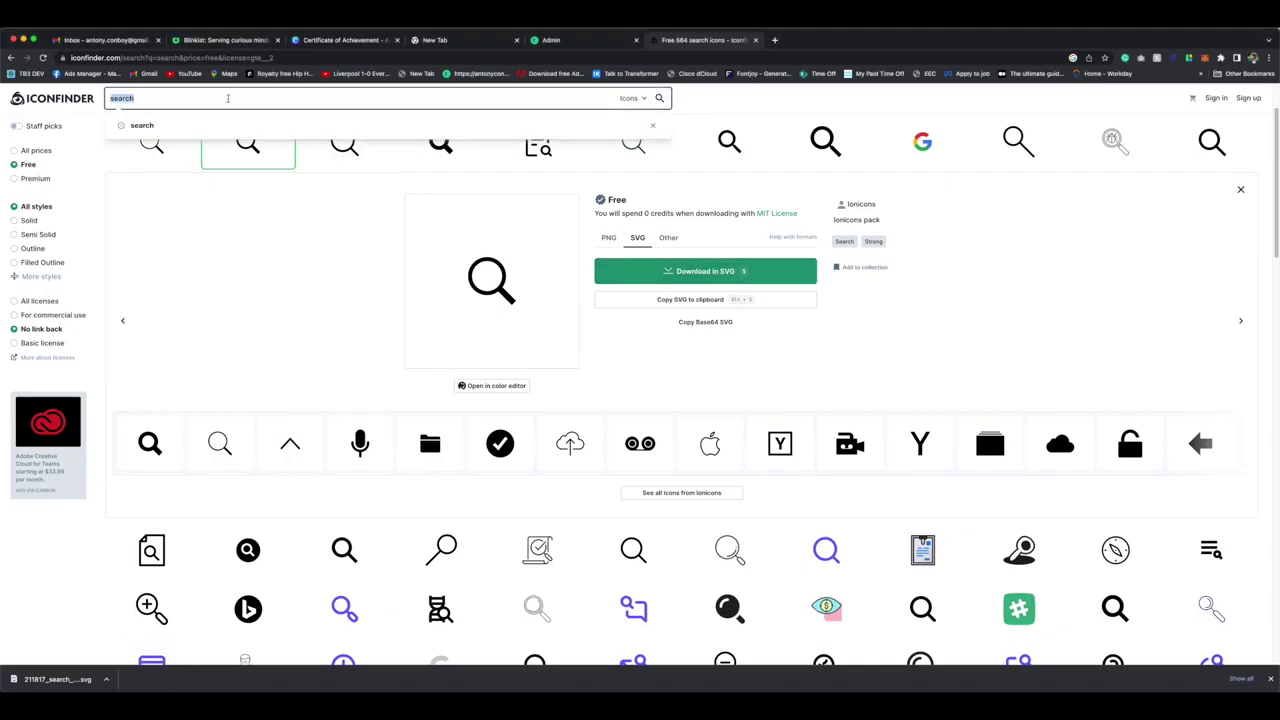
{"action": "type", "text": "basket"}
{"action": "key", "text": "Return"}
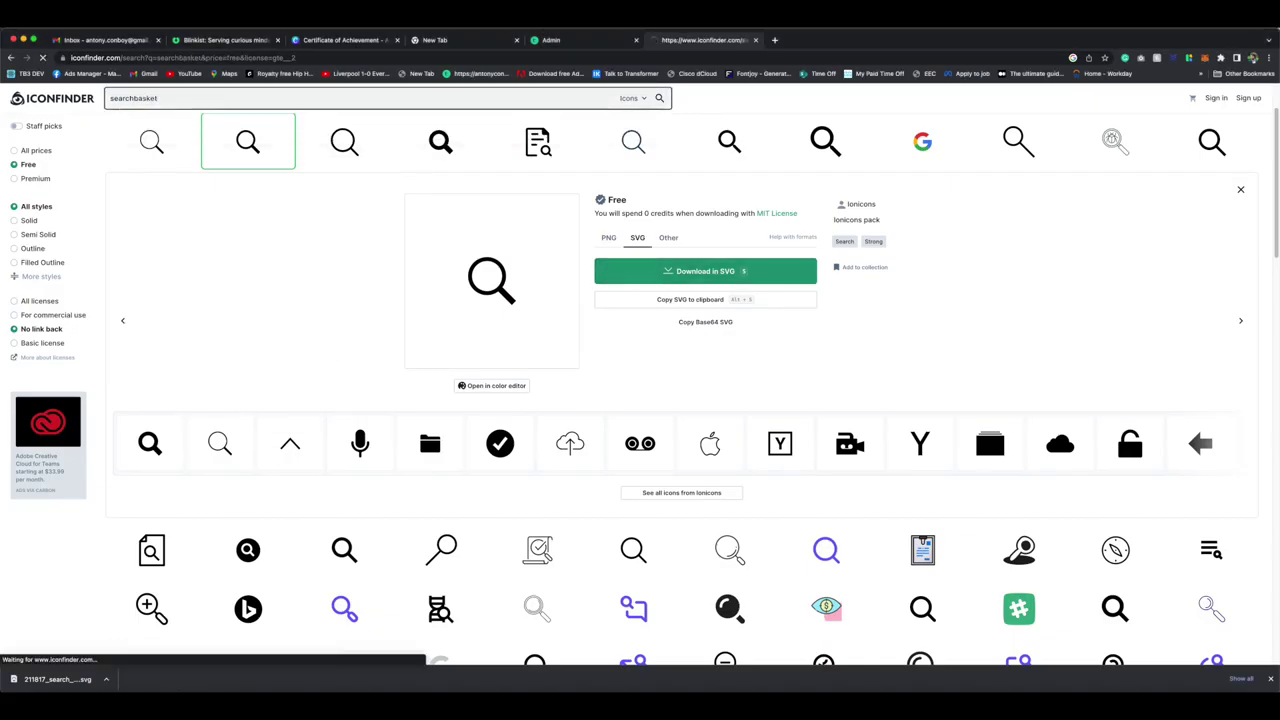
{"action": "left_click", "coordinate": [128, 98]}
{"action": "key", "text": "BackSpace"}
{"action": "key", "text": "BackSpace"}
{"action": "key", "text": "BackSpace"}
{"action": "key", "text": "BackSpace"}
{"action": "key", "text": "BackSpace"}
{"action": "key", "text": "BackSpace"}
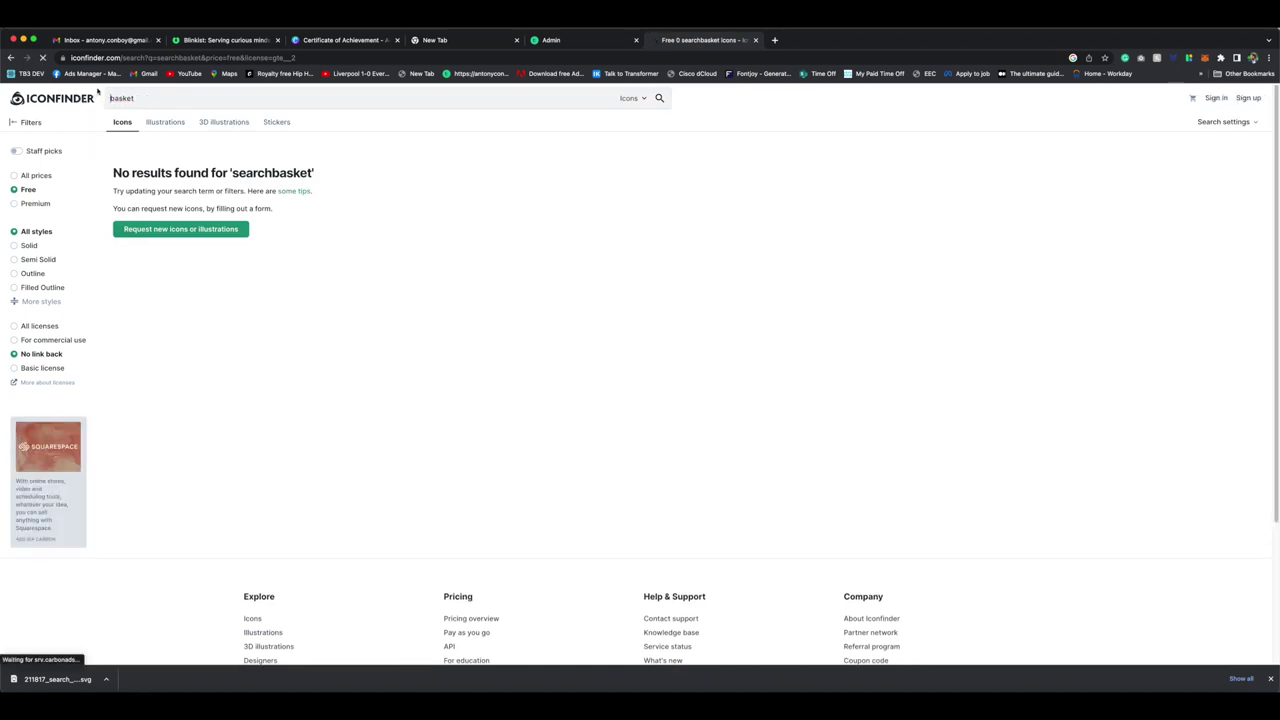
{"action": "key", "text": "Return"}
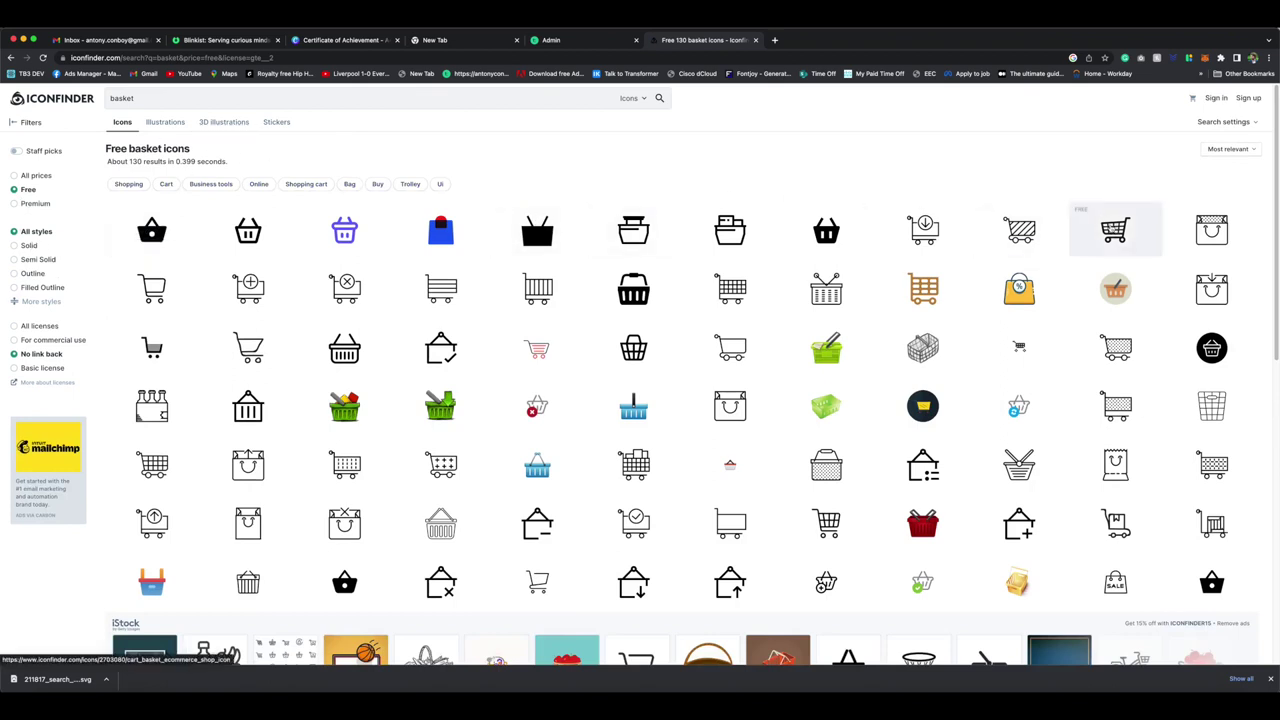
- Get the solid black basket icon as an SVG, switch back to Figma and paste it into the page
{"action": "left_click", "coordinate": [162, 234]}
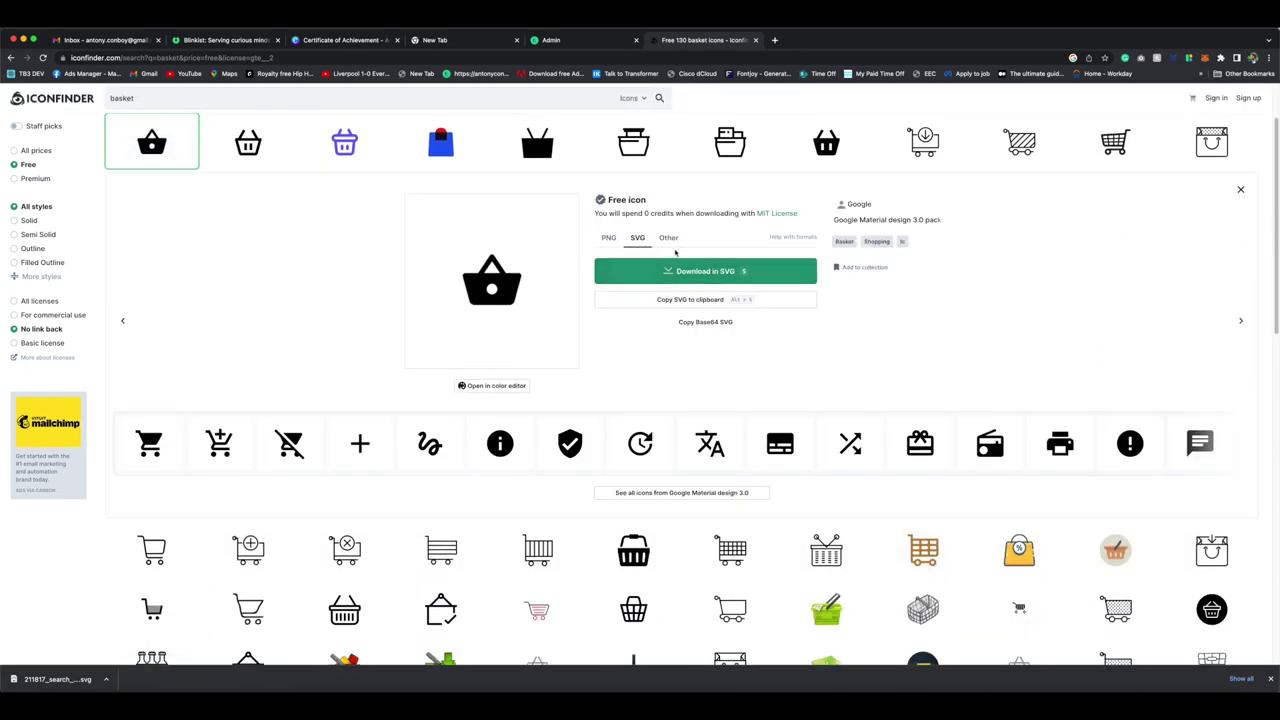
{"action": "left_click", "coordinate": [700, 271]}
{"action": "key", "text": "super+Tab"}
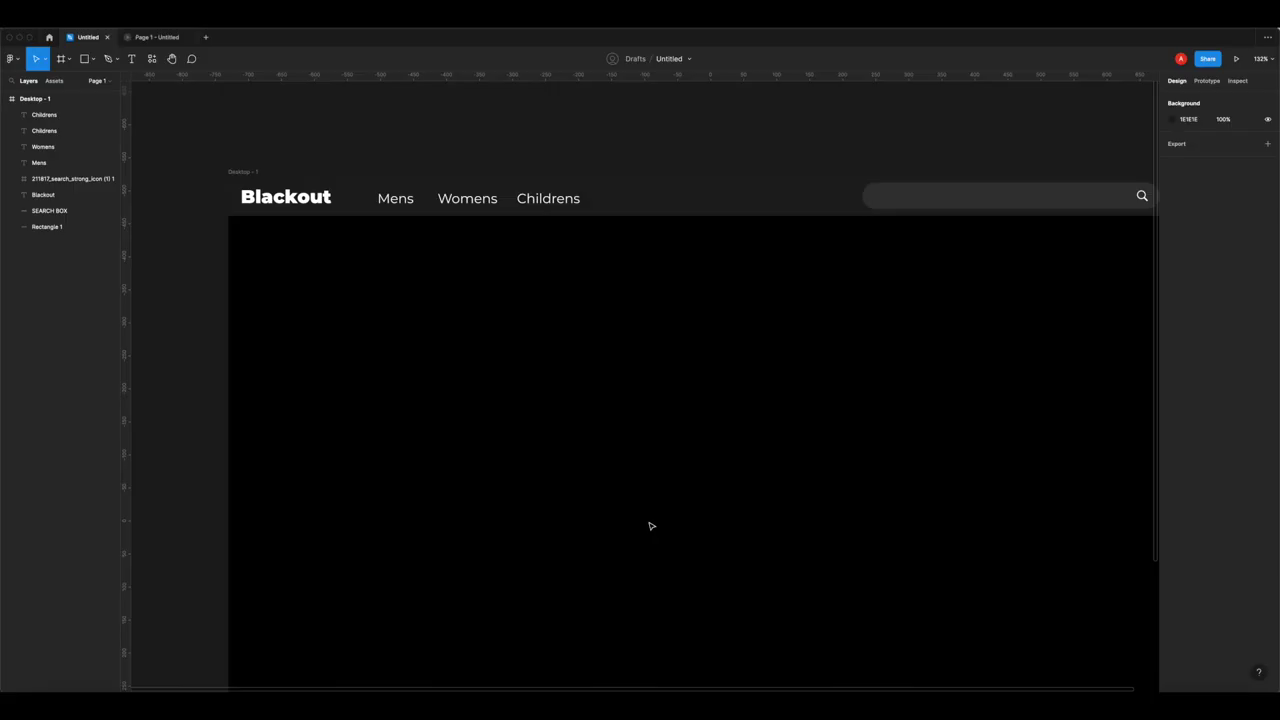
{"action": "key", "text": "super+v"}
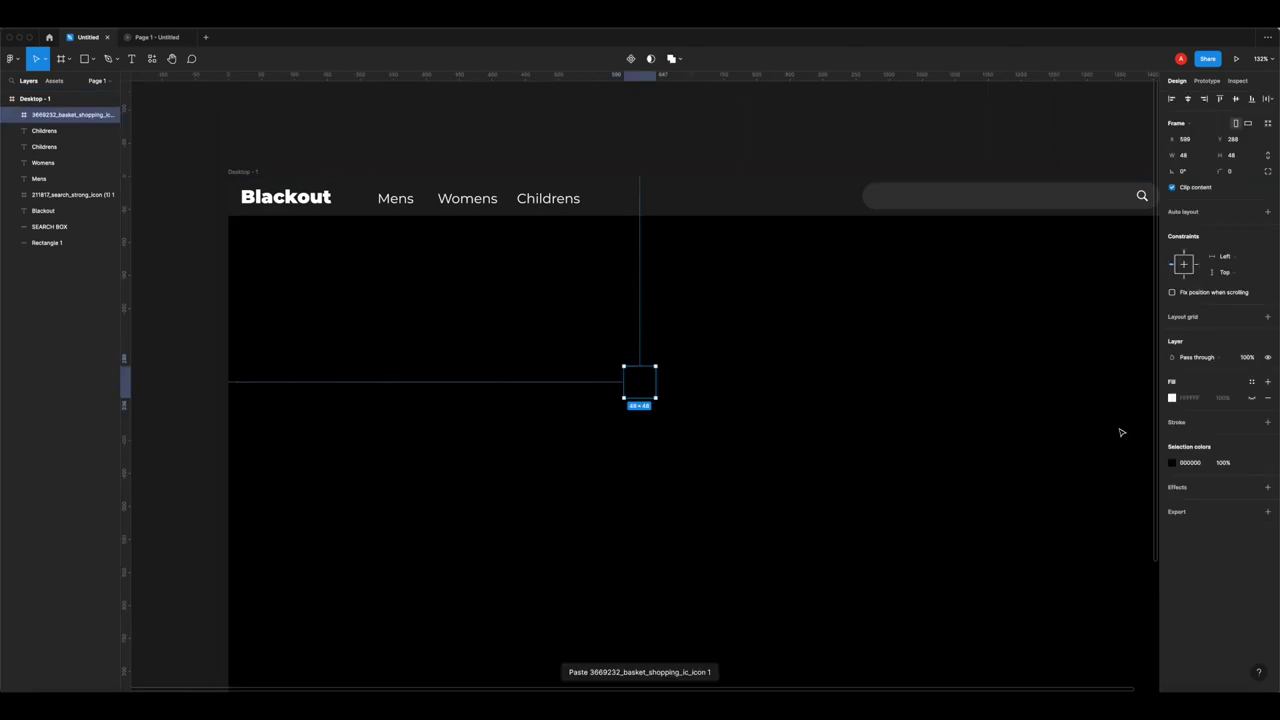
- Recolor the basket icon to white (FFFFFF) and move it into the header, just before the search box
{"action": "left_click", "coordinate": [1175, 463]}
{"action": "left_click", "coordinate": [1051, 645]}
{"action": "left_click_drag", "start_coordinate": [649, 376], "coordinate": [860, 198]}
- Shrink the basket icon to 28 × 28 and place it at X 913, Y 16, with a gap before the search box
{"action": "scroll", "coordinate": [860, 198], "scroll_direction": "up", "scroll_amount": 5}
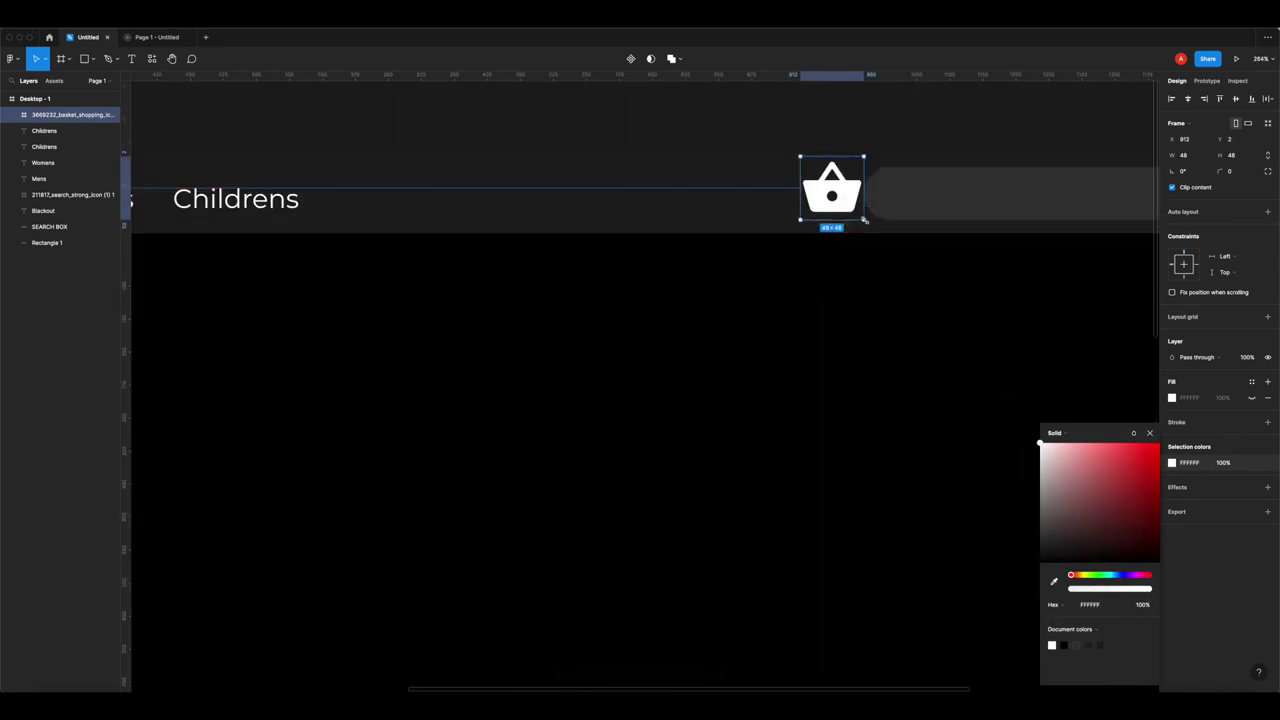
{"action": "mouse_move", "coordinate": [863, 217]}
{"action": "left_mouse_down"}
{"action": "mouse_move", "coordinate": [800, 193]}
{"action": "mouse_move", "coordinate": [852, 200]}
{"action": "mouse_move", "coordinate": [858, 213]}
{"action": "left_mouse_up"}
{"action": "scroll", "coordinate": [820, 188], "scroll_direction": "up", "scroll_amount": 3}
{"action": "key", "text": "shift+Left"}
{"action": "key", "text": "shift+Left"}
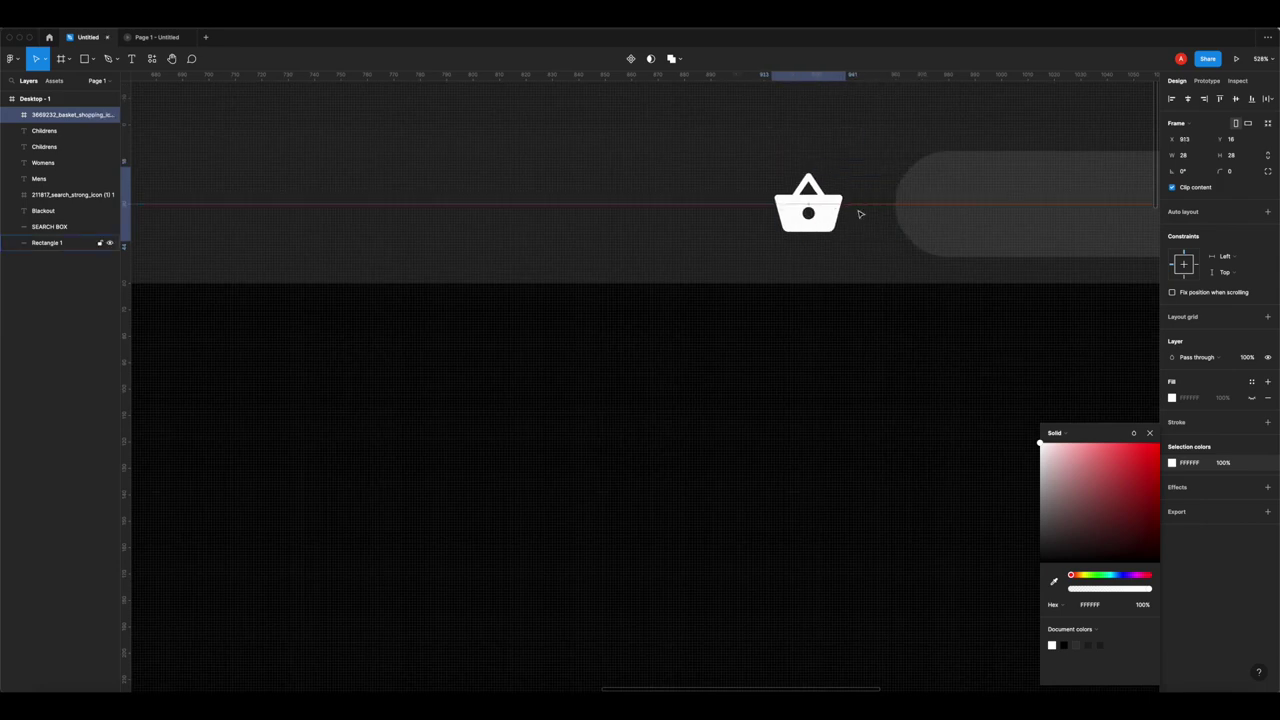
{"action": "left_click", "coordinate": [449, 336]}
- Check the header with the basket icon in the prototype preview and return to the design file
{"action": "left_click", "coordinate": [156, 38]}
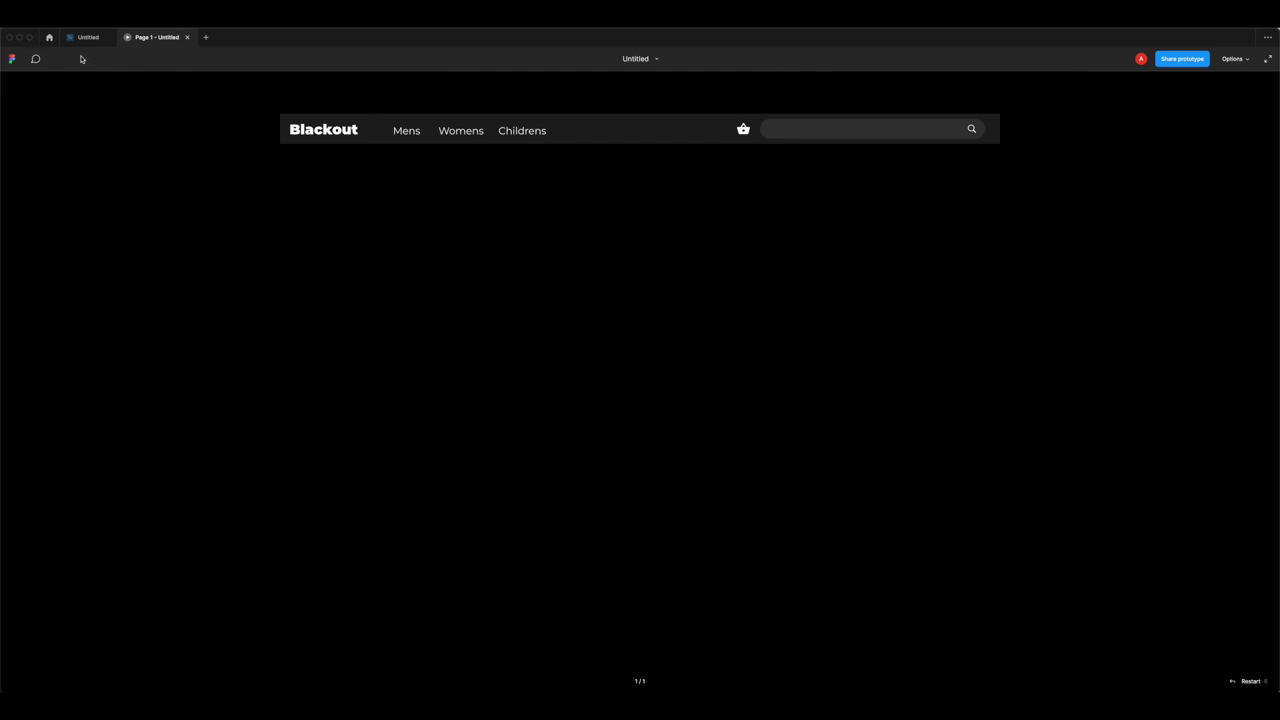
{"action": "left_click", "coordinate": [88, 37]}
{"action": "scroll", "coordinate": [790, 234], "scroll_direction": "down", "scroll_amount": 5}
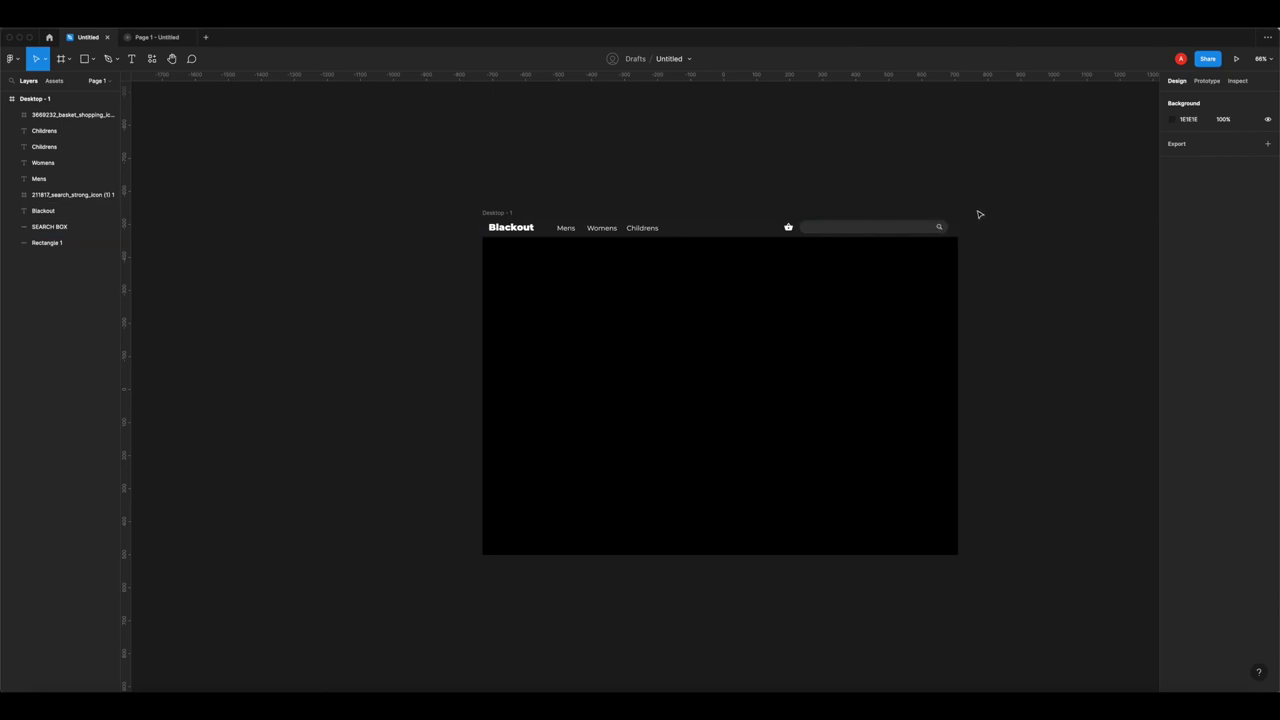
- Select all the header elements, including the background rectangle, and combine them into one group
{"action": "left_click_drag", "start_coordinate": [980, 209], "coordinate": [466, 264]}
{"action": "left_click", "coordinate": [703, 197]}
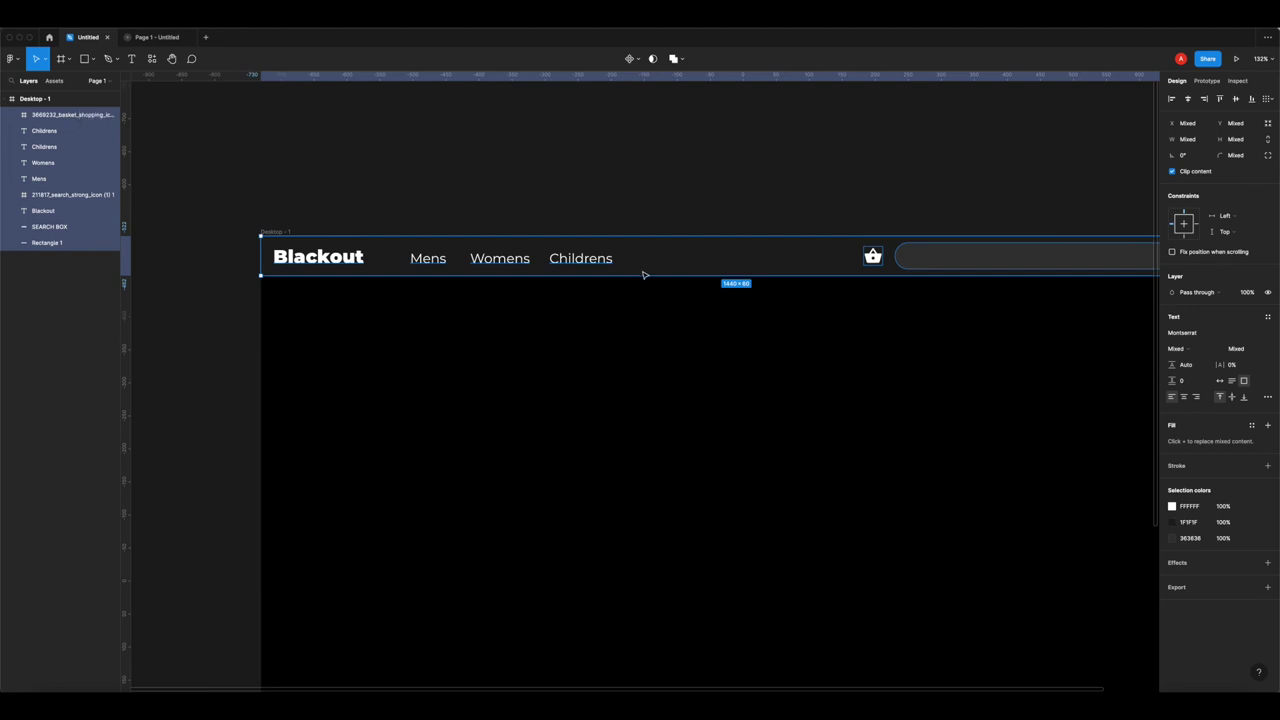
{"action": "left_click", "coordinate": [705, 251]}
{"action": "key", "text": "super+a"}
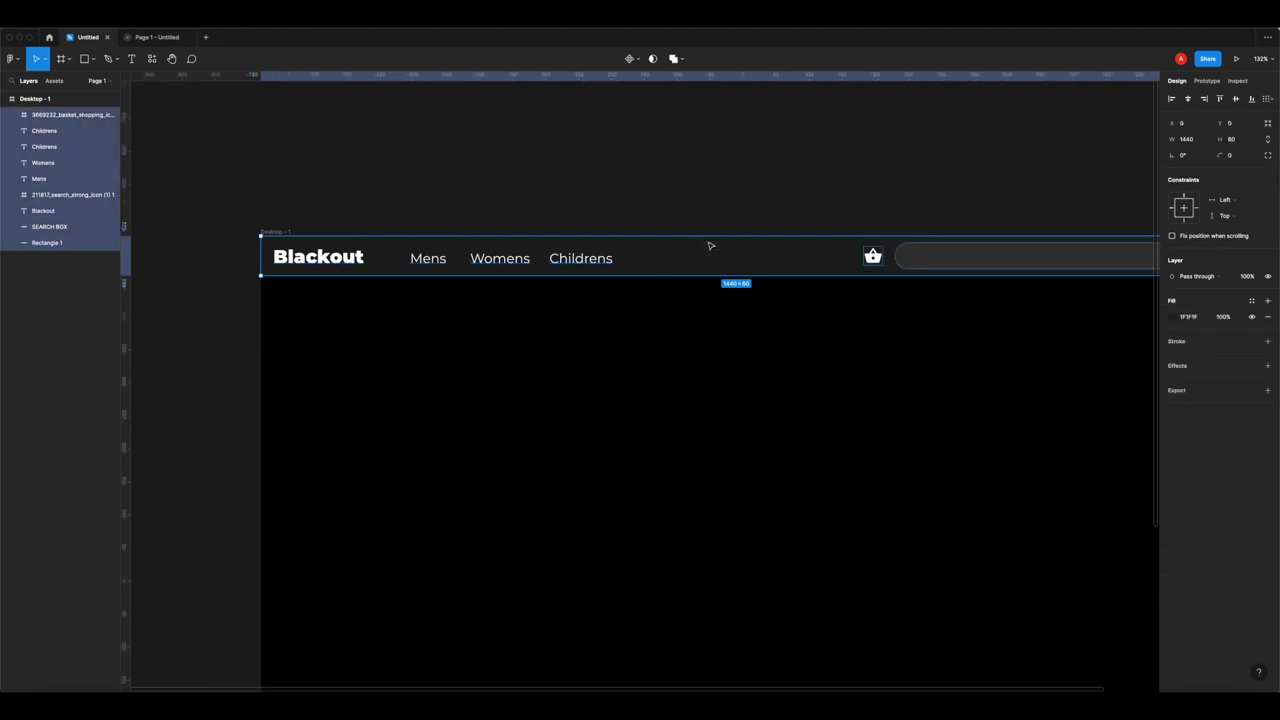
{"action": "right_click", "coordinate": [743, 246]}
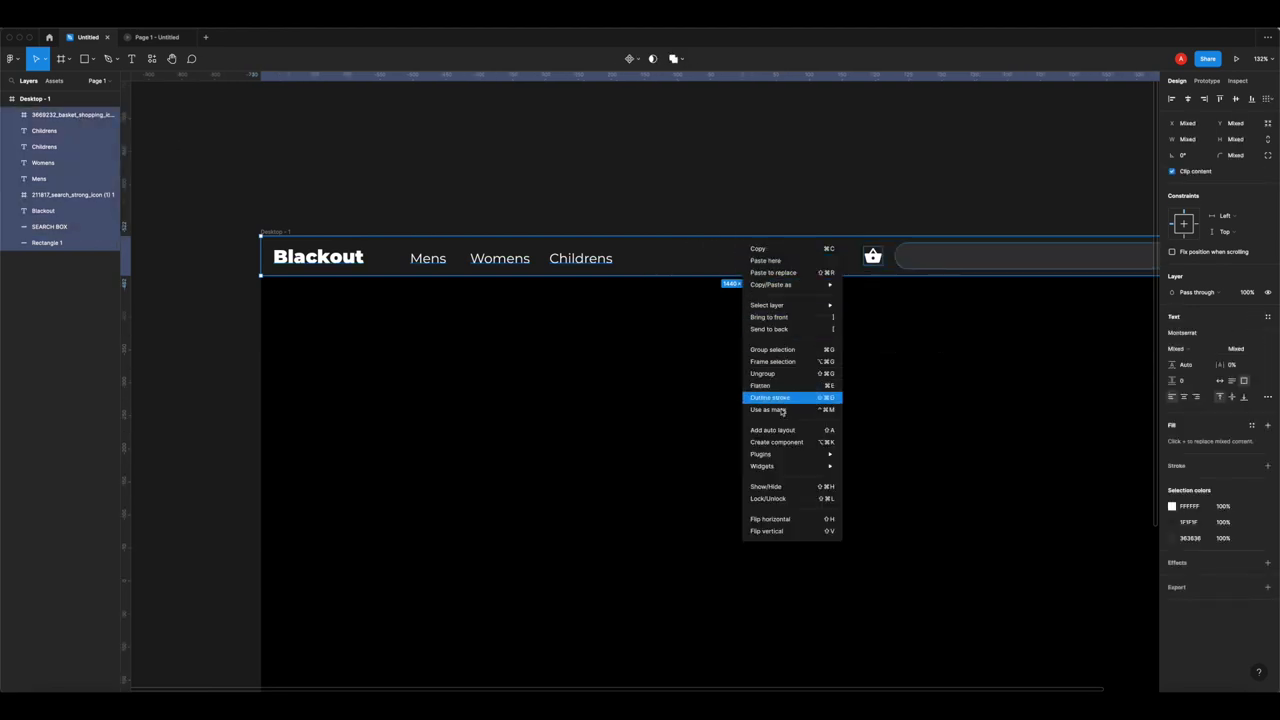
{"action": "left_click", "coordinate": [774, 350]}
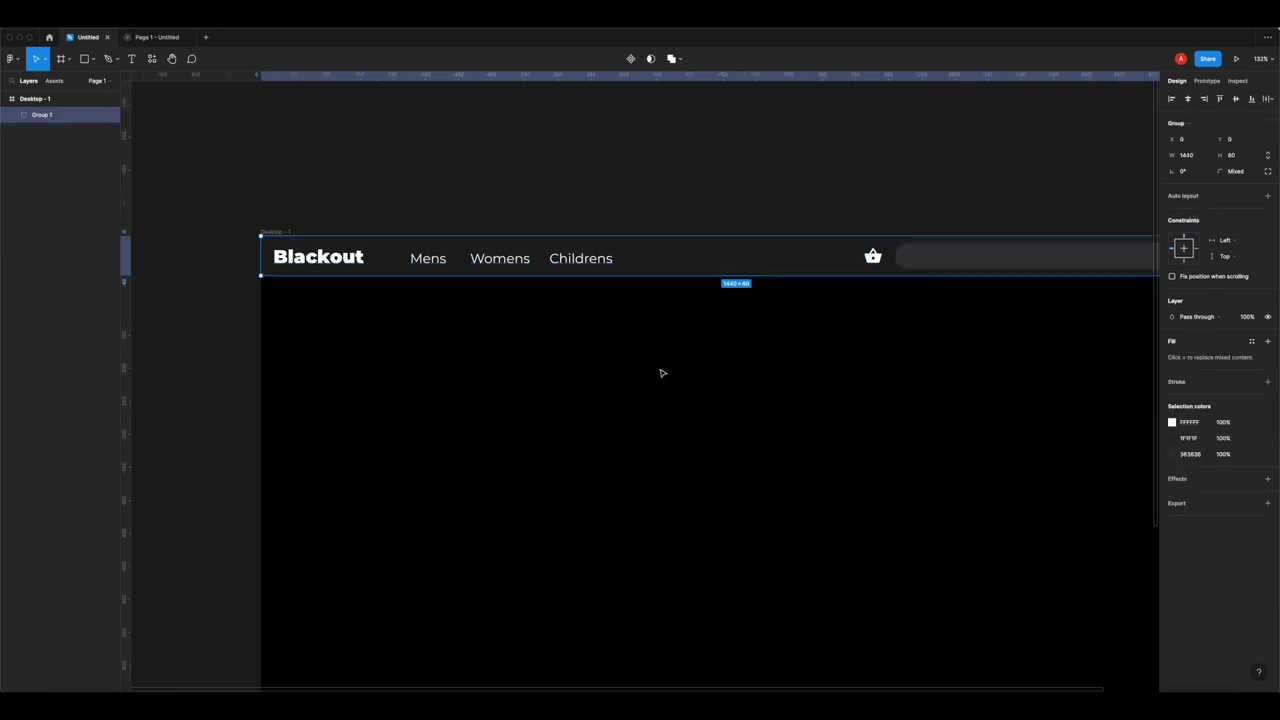
- Rename the new group "Header" and deselect it
{"action": "left_click", "coordinate": [42, 115]}
{"action": "left_click", "coordinate": [13, 116]}
{"action": "left_click", "coordinate": [13, 116]}
{"action": "double_click", "coordinate": [42, 115]}
{"action": "type", "text": "Header"}
{"action": "key", "text": "Return"}
{"action": "left_click", "coordinate": [704, 160]}
- Set the Header group to fix its position when scrolling and check the page in the prototype preview
{"action": "scroll", "coordinate": [756, 178], "scroll_direction": "down", "scroll_amount": 3}
{"action": "scroll", "coordinate": [756, 178], "scroll_direction": "right", "scroll_amount": 2}
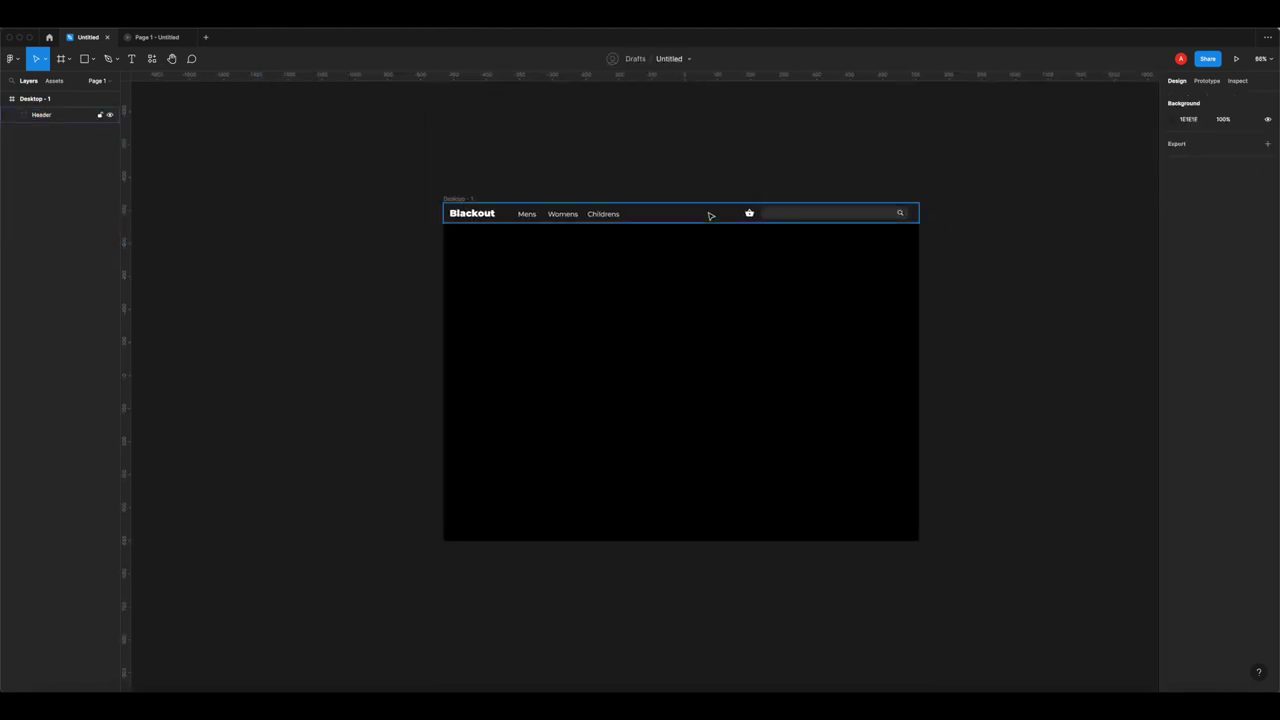
{"action": "left_click", "coordinate": [704, 213]}
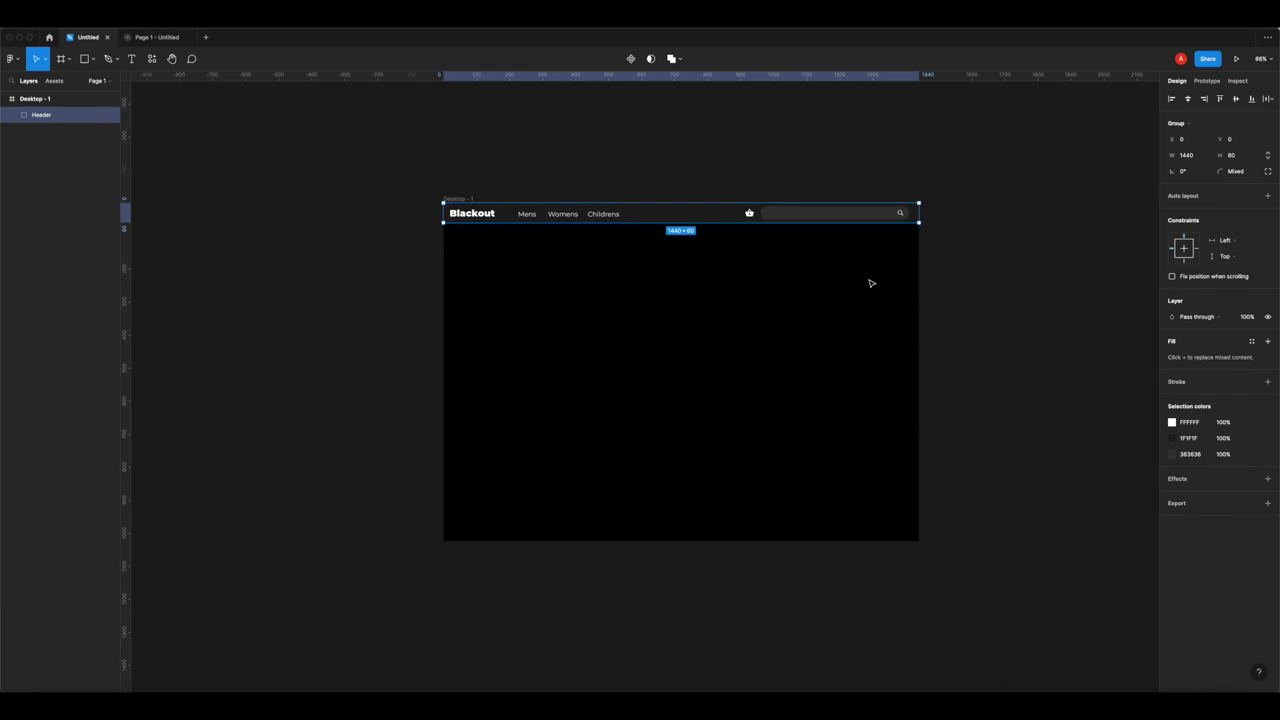
{"action": "left_click", "coordinate": [1193, 281]}
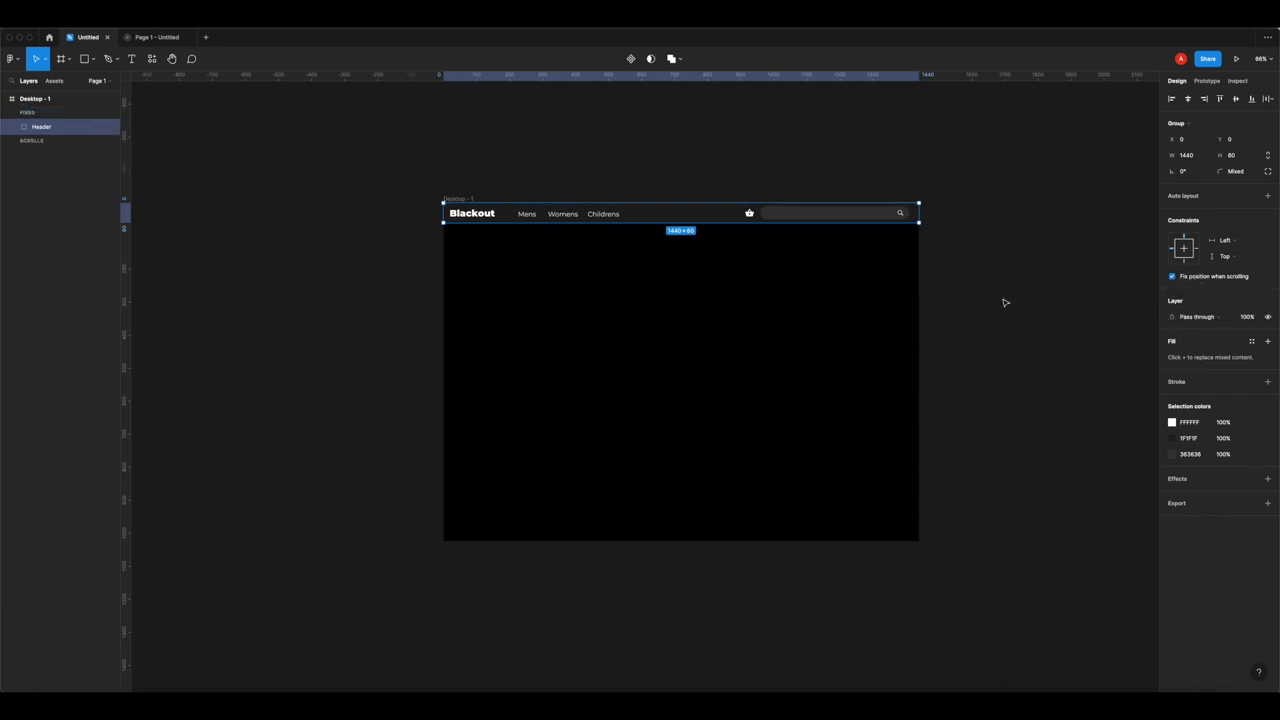
{"action": "left_click", "coordinate": [609, 291]}
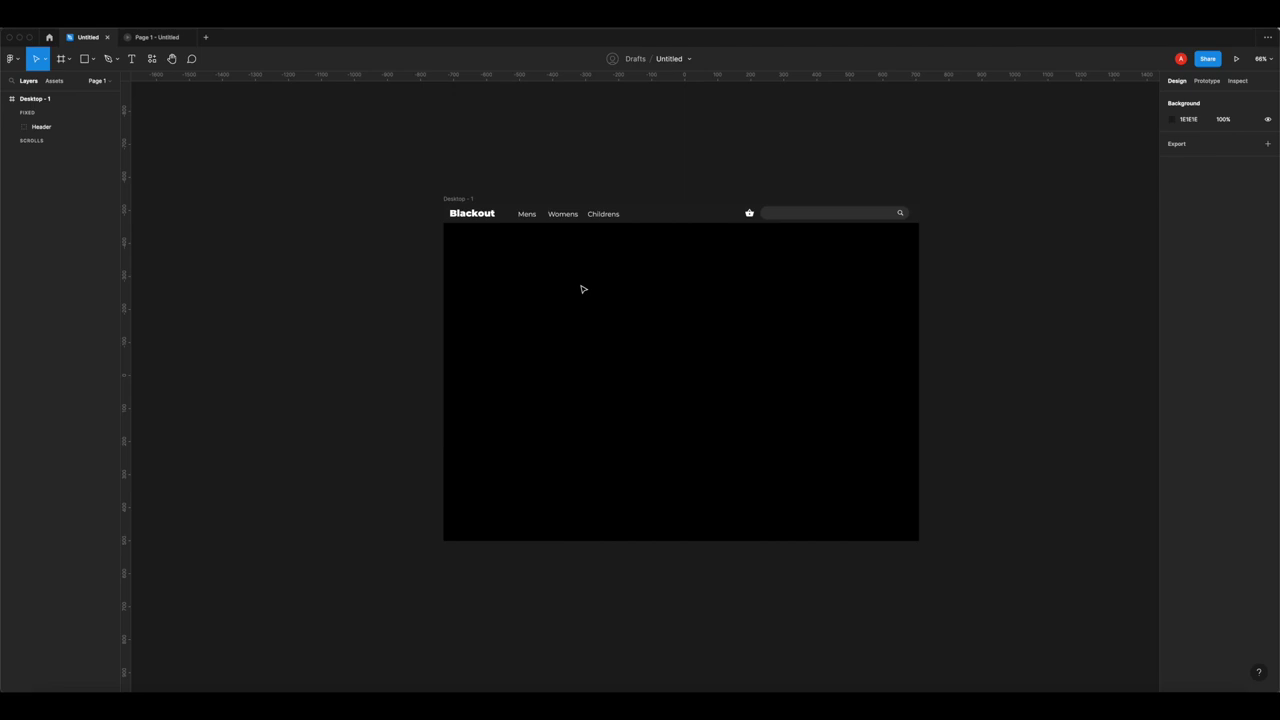
{"action": "left_click", "coordinate": [166, 37]}
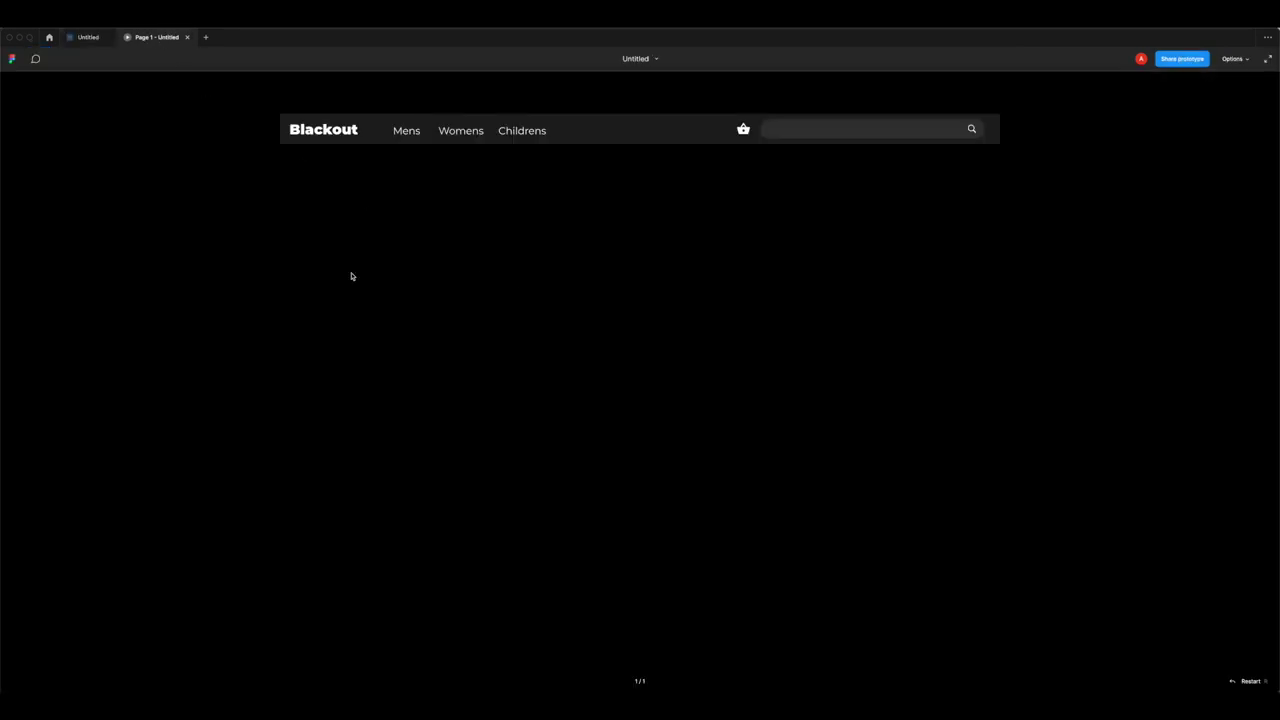
{"action": "left_click", "coordinate": [99, 40]}
- Extend the Desktop - 1 frame downward to a height of about 2066, keeping its 1440 width
{"action": "left_click", "coordinate": [460, 200]}
{"action": "scroll", "coordinate": [590, 290], "scroll_direction": "down", "scroll_amount": 5}
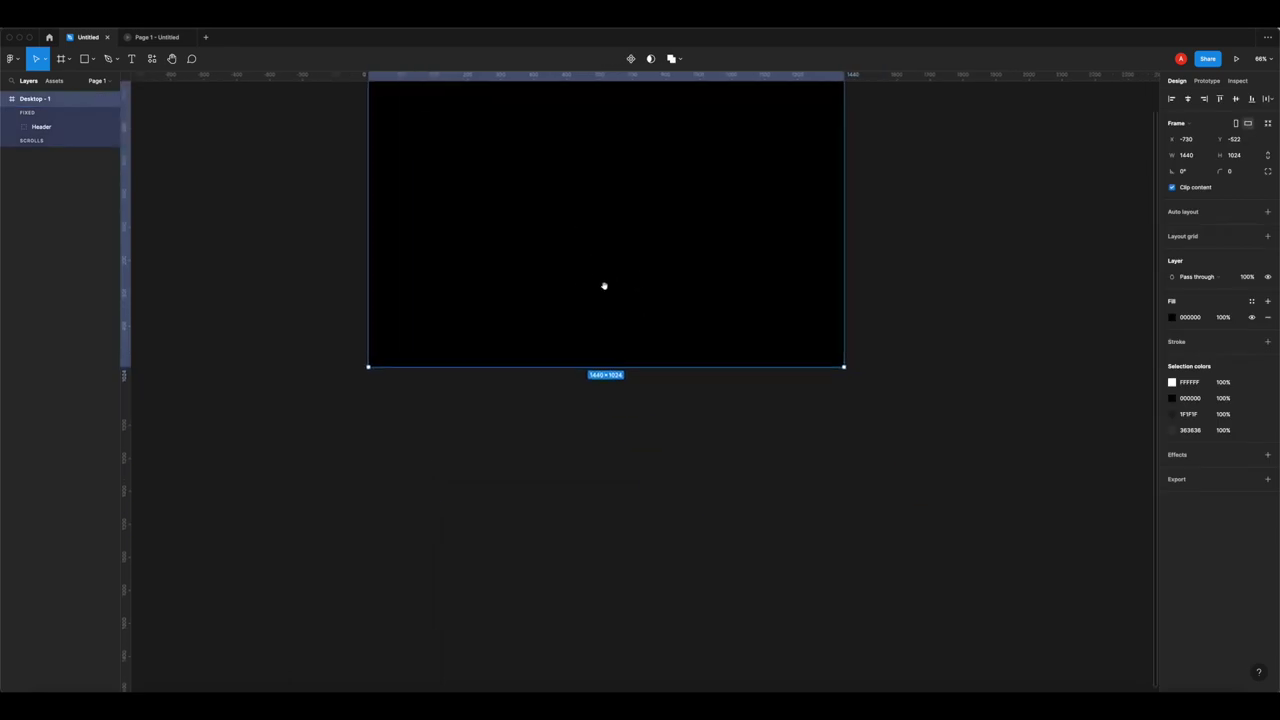
{"action": "scroll", "coordinate": [609, 334], "scroll_direction": "down", "scroll_amount": 5}
{"action": "left_click_drag", "start_coordinate": [613, 351], "coordinate": [612, 521]}
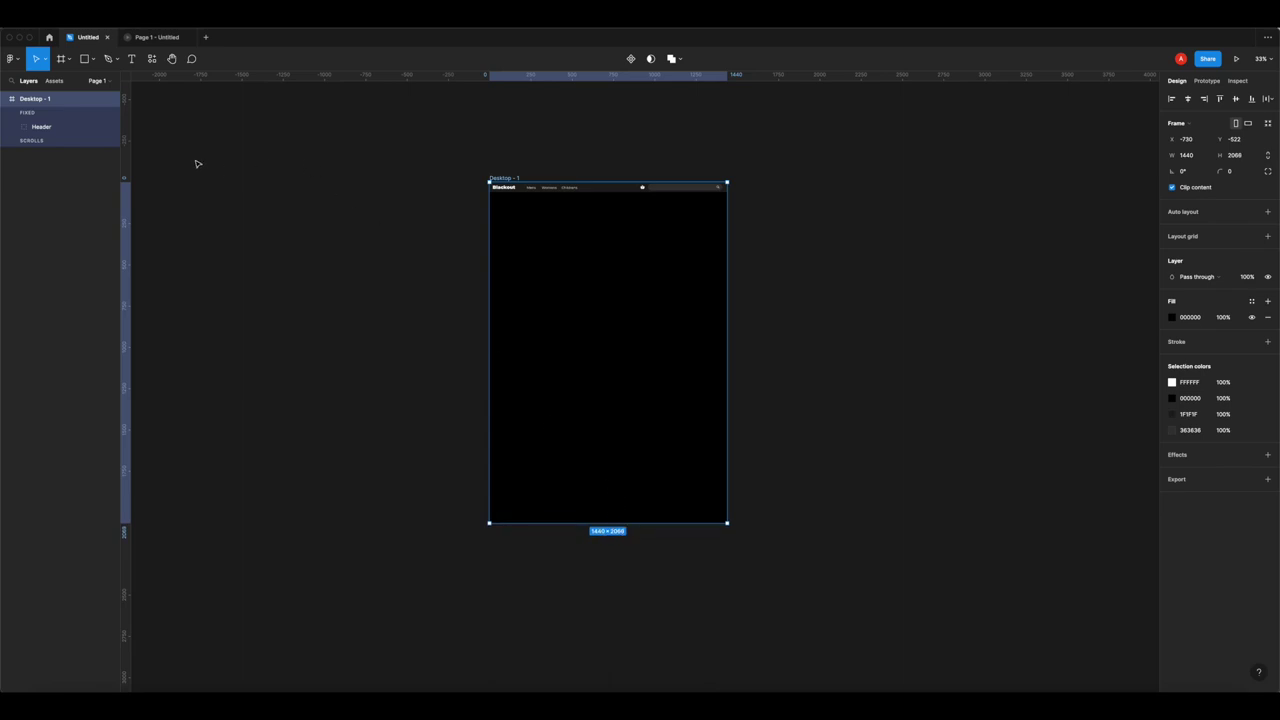
- Draw a large, roughly square test rectangle in the upper half of the page, below the header
{"action": "left_click", "coordinate": [87, 60]}
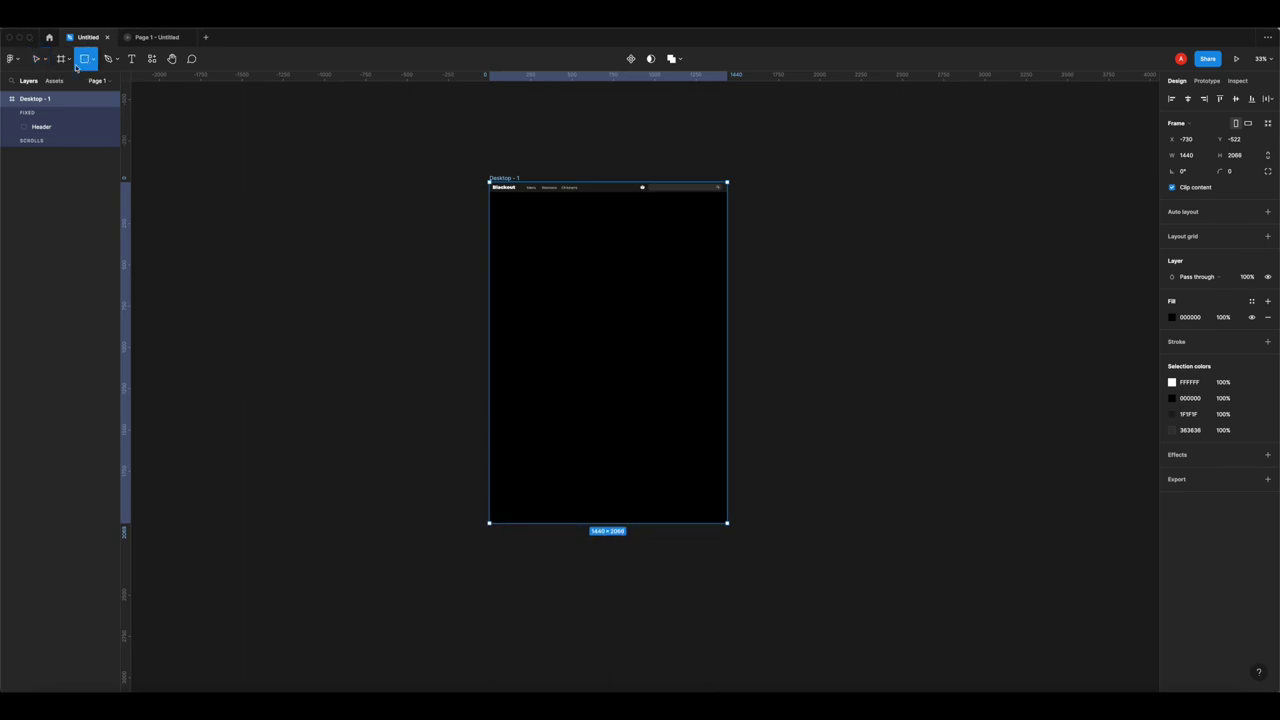
{"action": "left_click_drag", "start_coordinate": [524, 230], "coordinate": [680, 390]}
{"action": "left_click", "coordinate": [867, 373]}
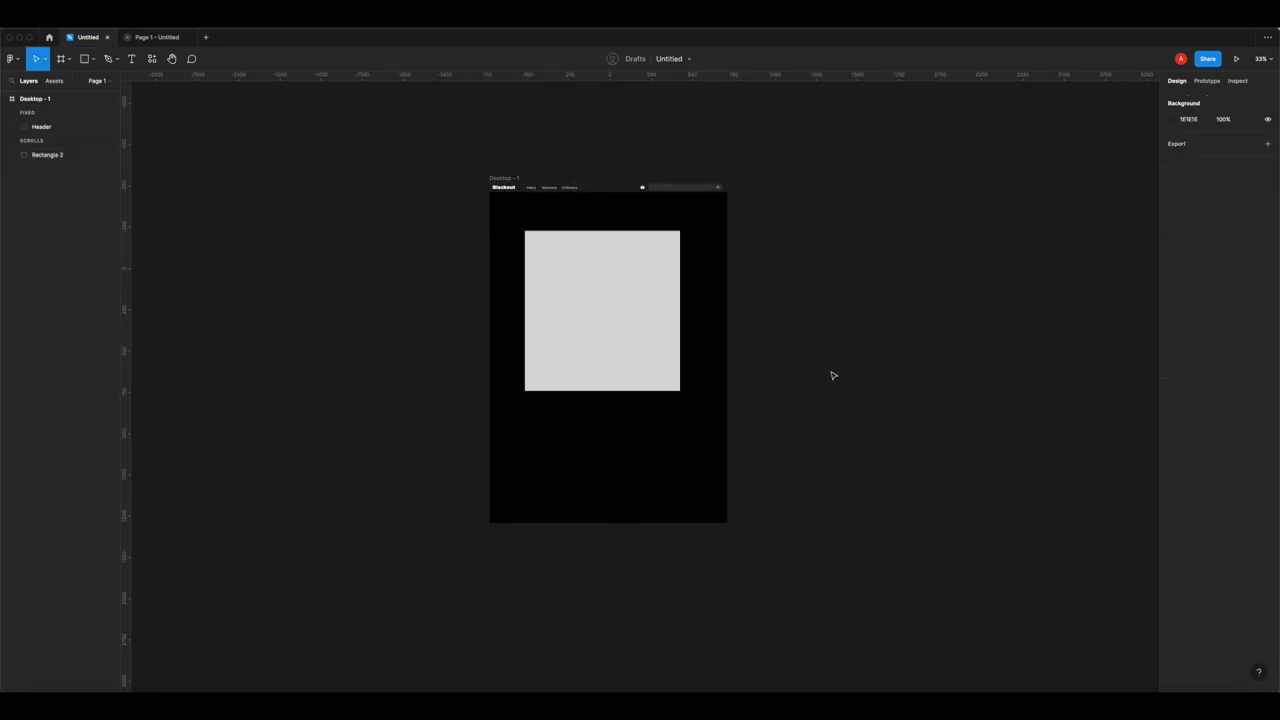
- Test the fixed header by scrolling the prototype preview, and delete the test rectangle from the page
{"action": "left_click", "coordinate": [158, 38]}
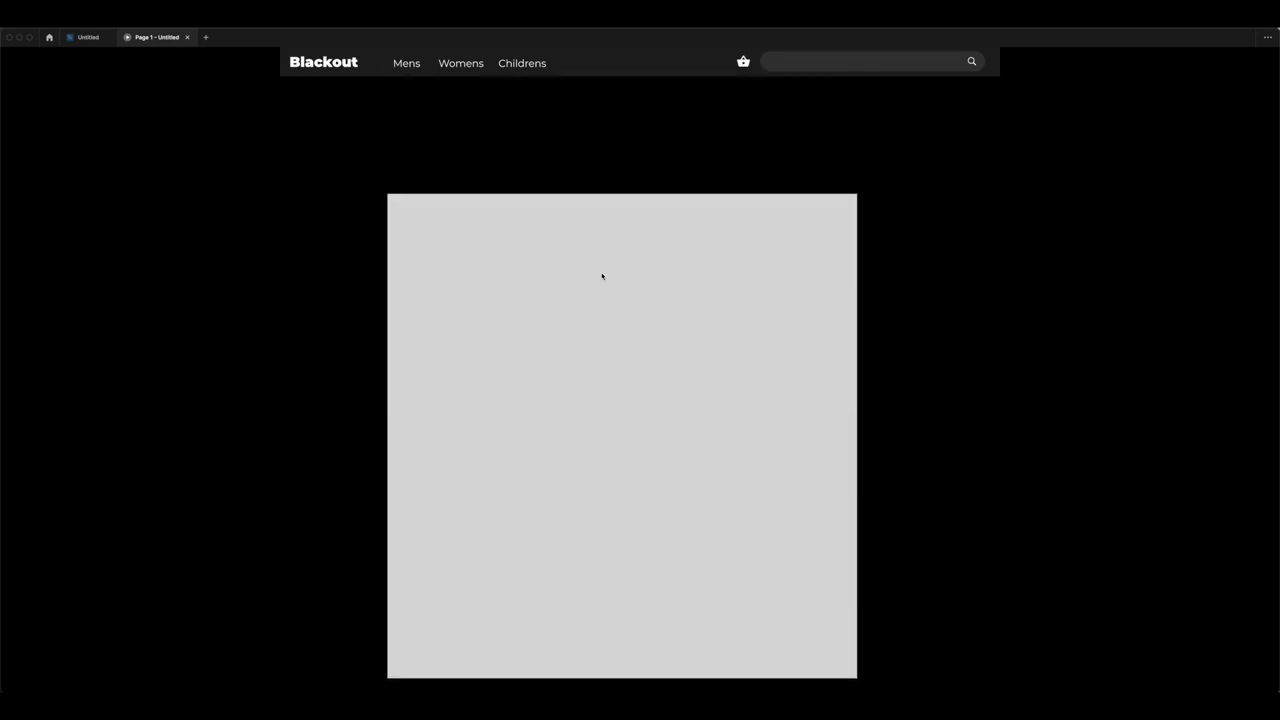
{"action": "left_click", "coordinate": [80, 38]}
{"action": "left_click", "coordinate": [619, 309]}
{"action": "key", "text": "Delete"}
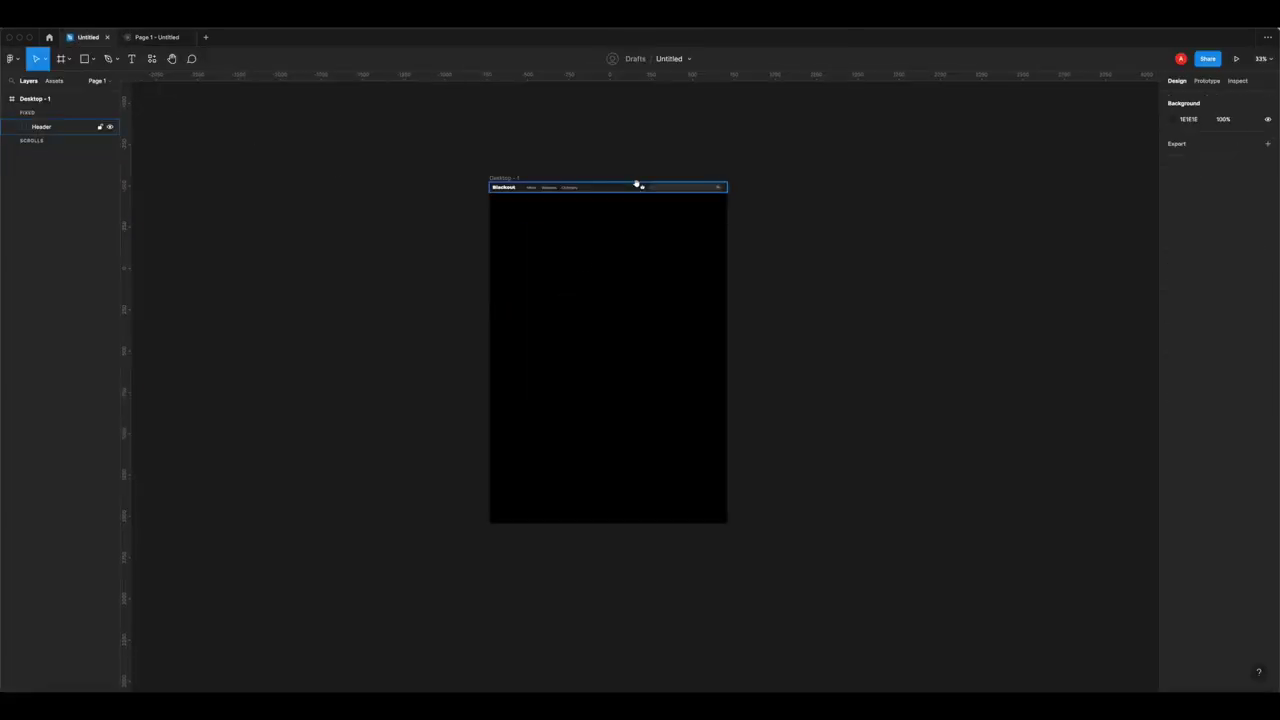
{"action": "scroll", "coordinate": [643, 176], "scroll_direction": "up", "scroll_amount": 3}
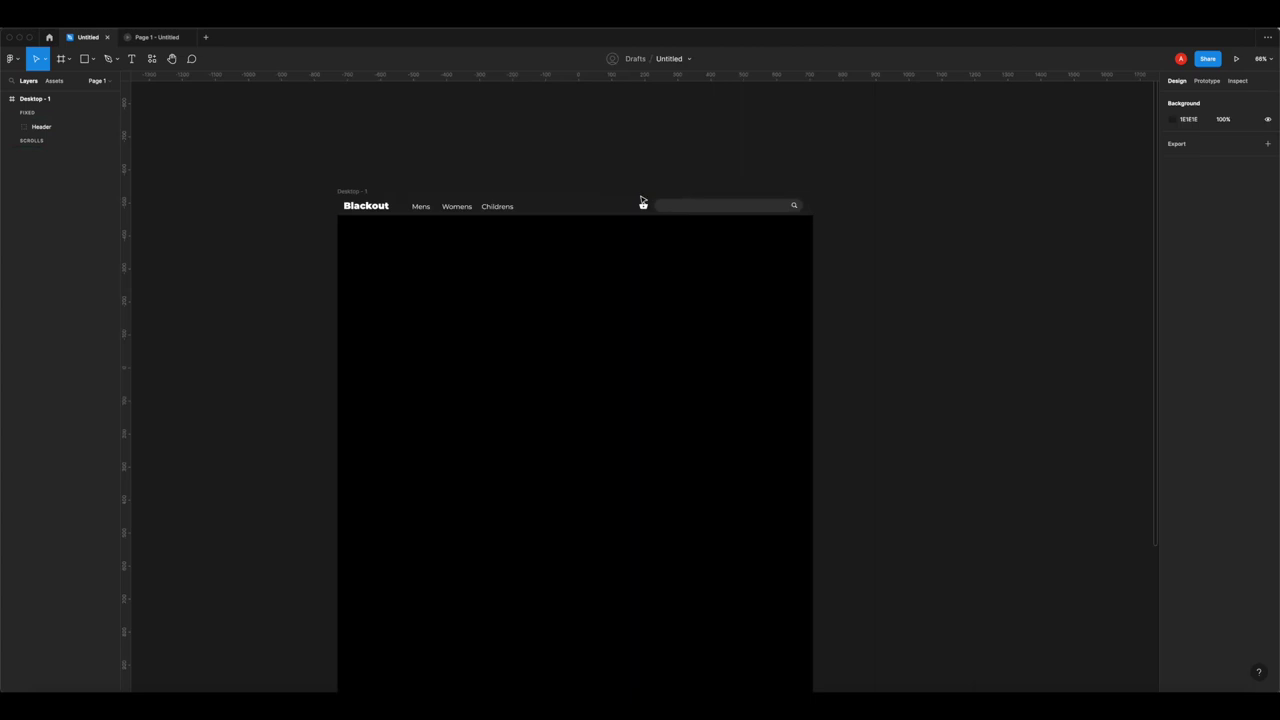
{"action": "scroll", "coordinate": [857, 660], "scroll_direction": "down", "scroll_amount": 2}
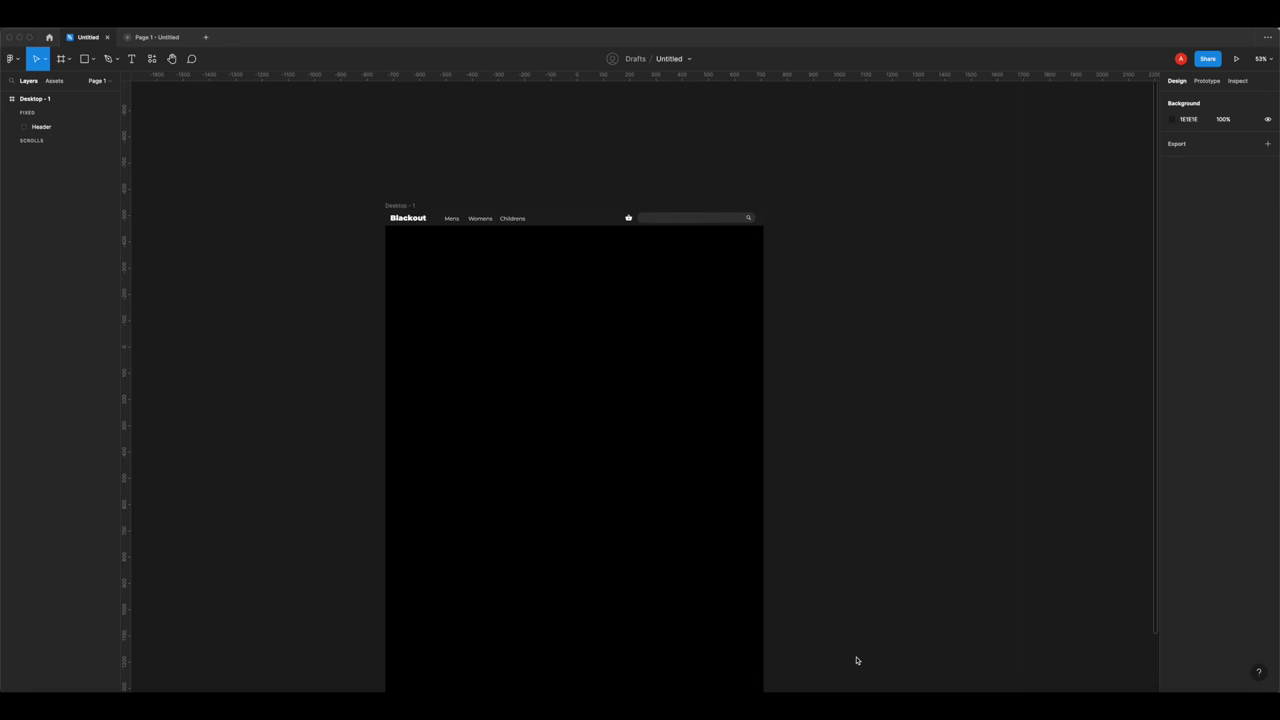
- Draw a full-width banner rectangle directly below the header and set its height to 400, keeping the 1440 width
{"action": "left_click", "coordinate": [84, 59]}
{"action": "left_click_drag", "start_coordinate": [391, 227], "coordinate": [763, 300]}
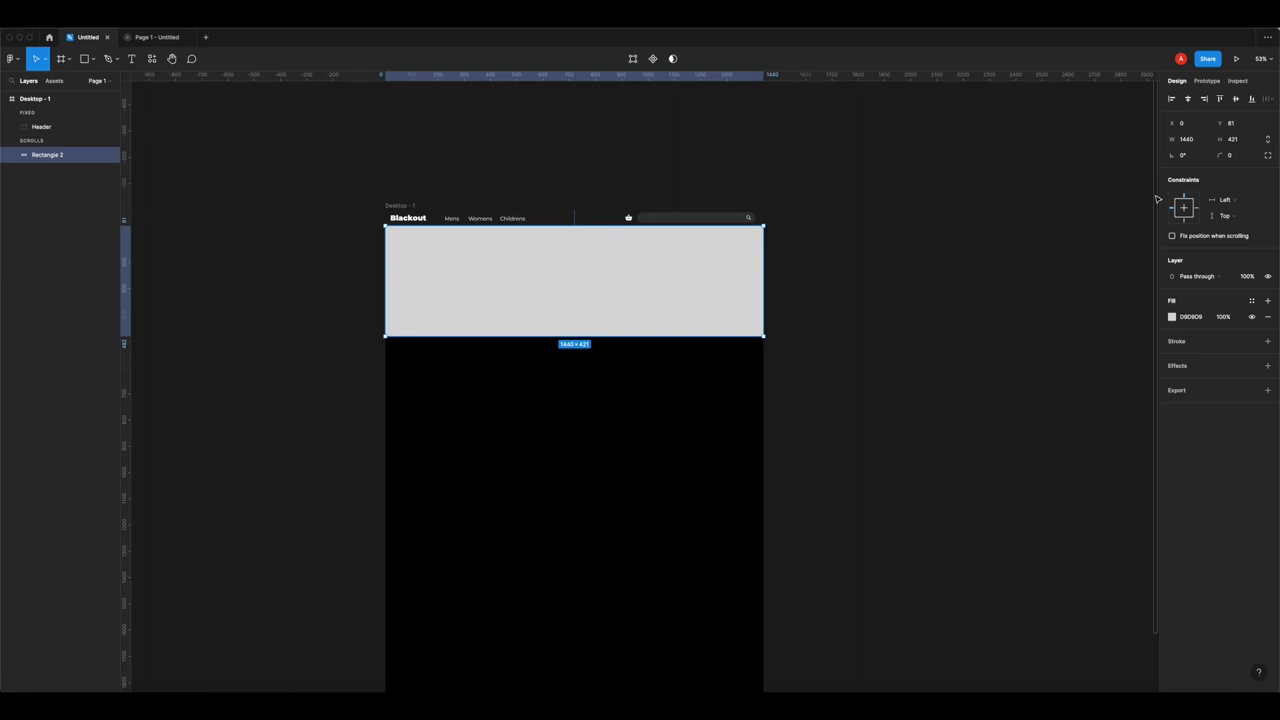
{"action": "left_click", "coordinate": [1241, 141]}
{"action": "key", "text": "Return"}
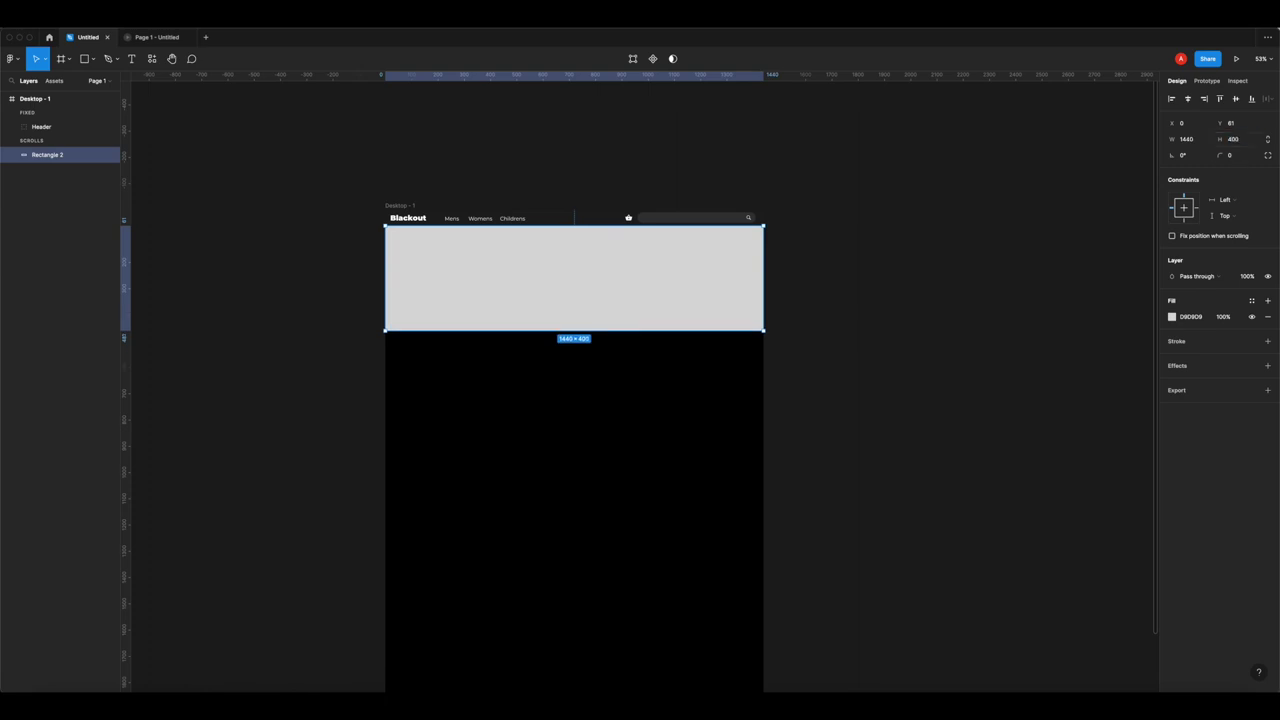
{"action": "left_click", "coordinate": [282, 240]}
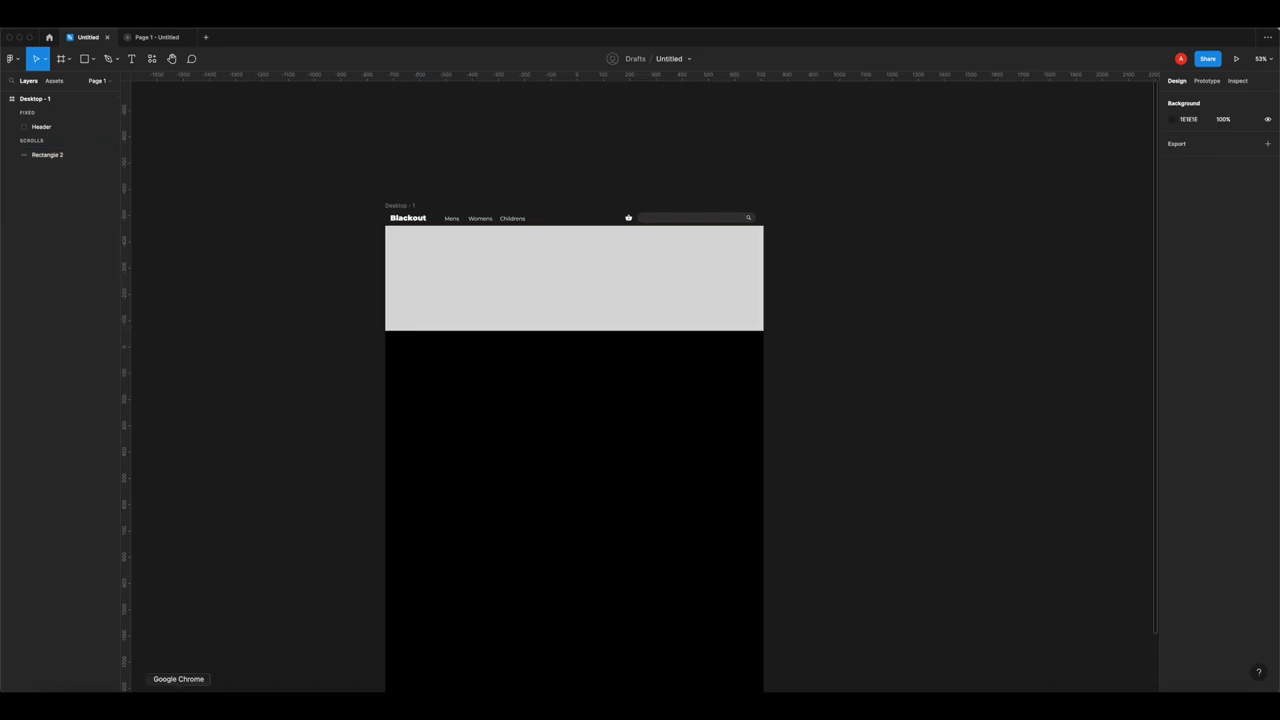
- Switch to Chrome, browse the Unsplash Nike photos, open the red Nike sneaker picture and copy its image
{"action": "left_click", "coordinate": [178, 706]}
{"action": "left_click", "coordinate": [9, 96]}
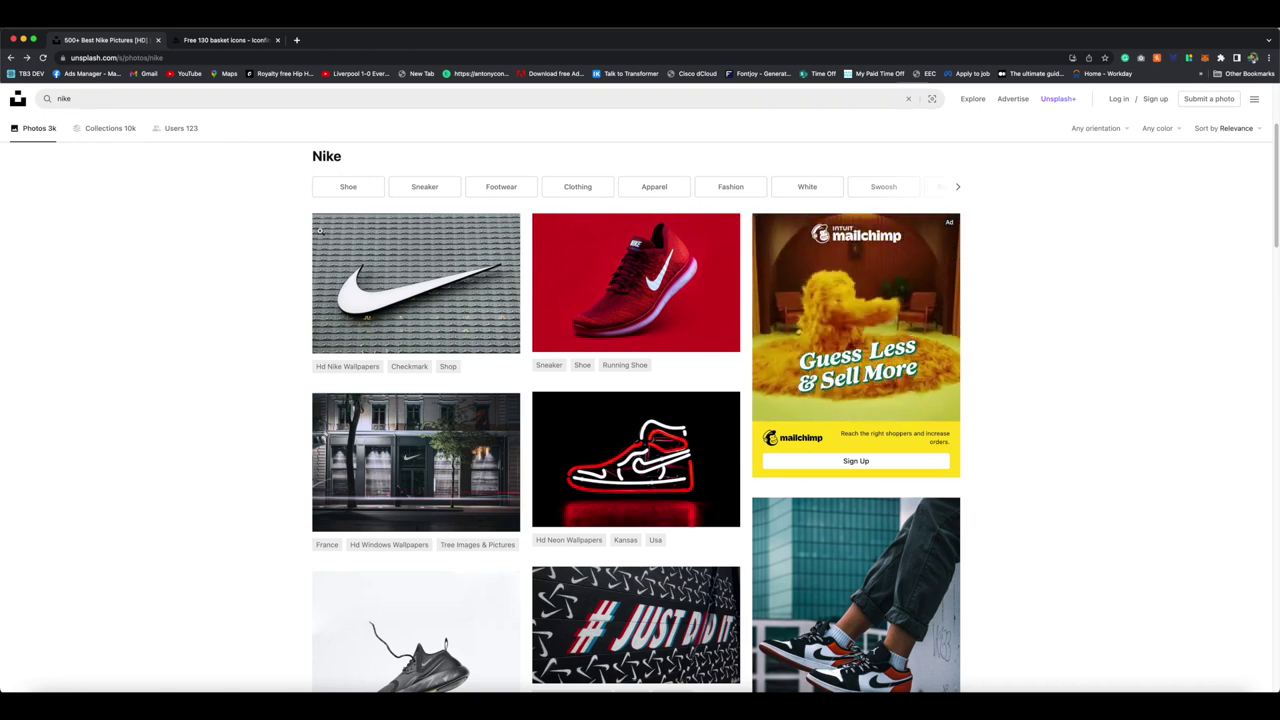
{"action": "scroll", "coordinate": [459, 396], "scroll_direction": "down", "scroll_amount": 5}
{"action": "scroll", "coordinate": [459, 396], "scroll_direction": "down", "scroll_amount": 4}
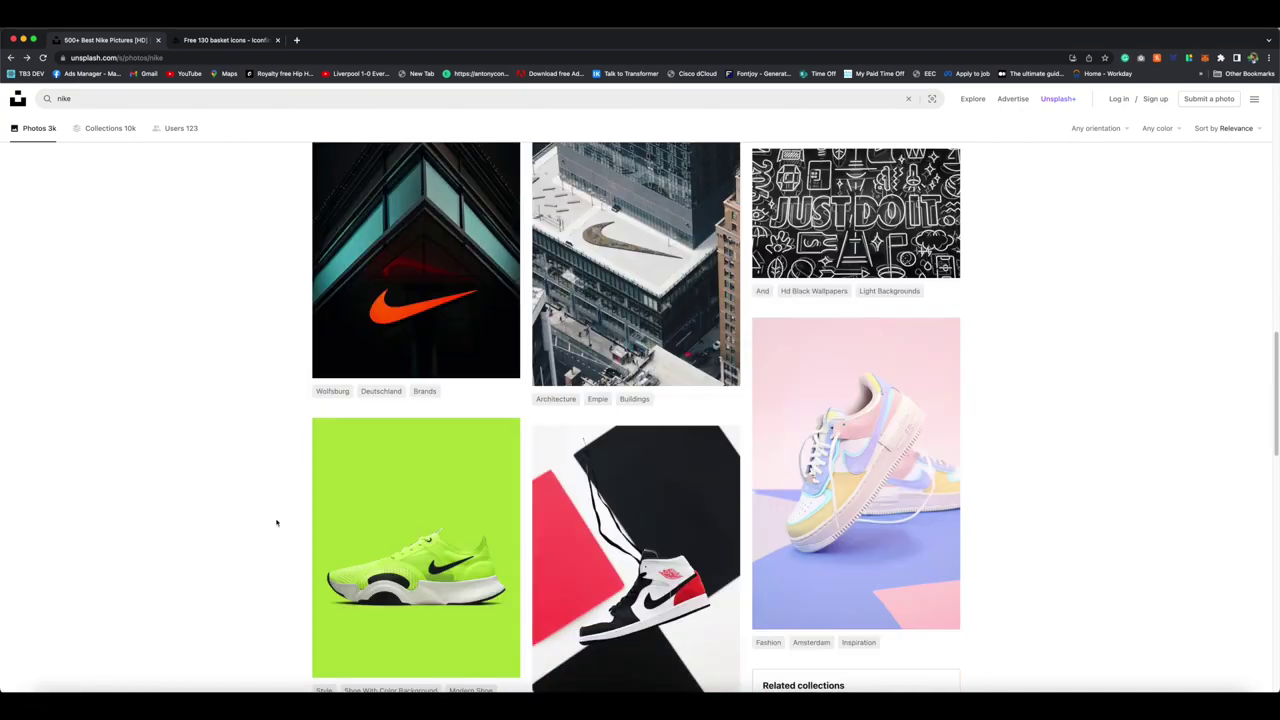
{"action": "scroll", "coordinate": [545, 505], "scroll_direction": "down", "scroll_amount": 4}
{"action": "scroll", "coordinate": [580, 460], "scroll_direction": "up", "scroll_amount": 15}
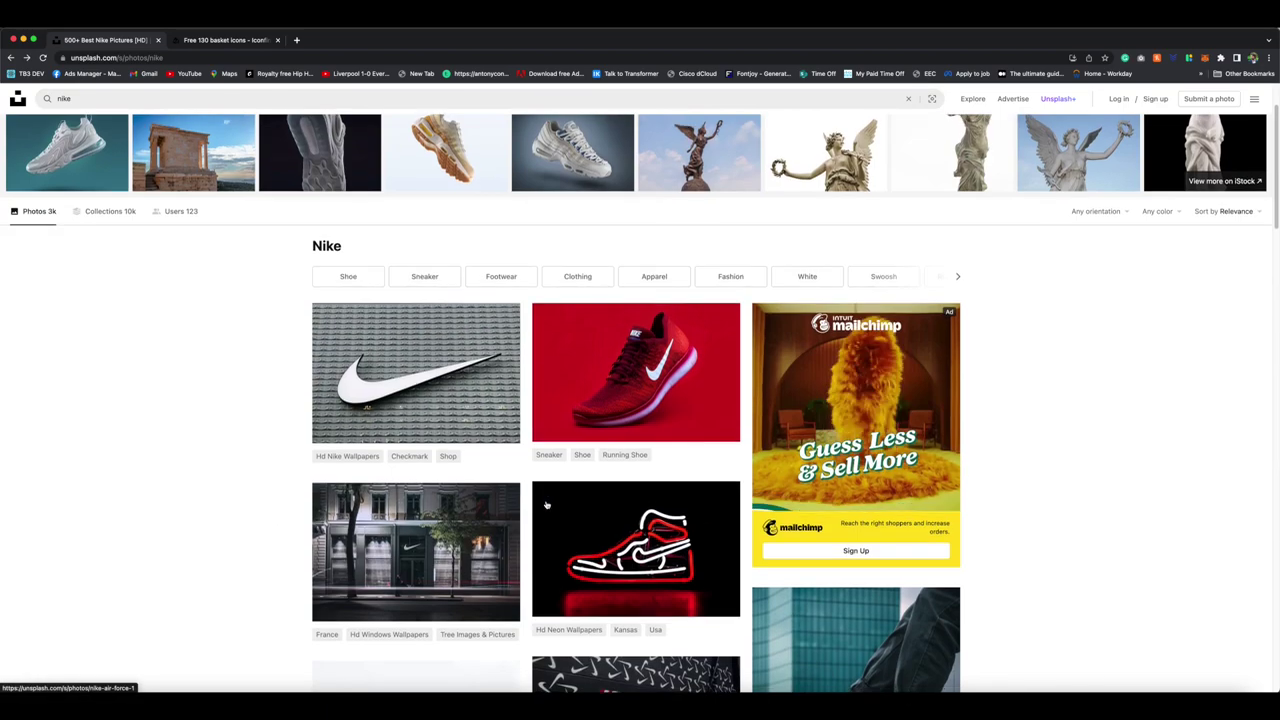
{"action": "left_click", "coordinate": [622, 405]}
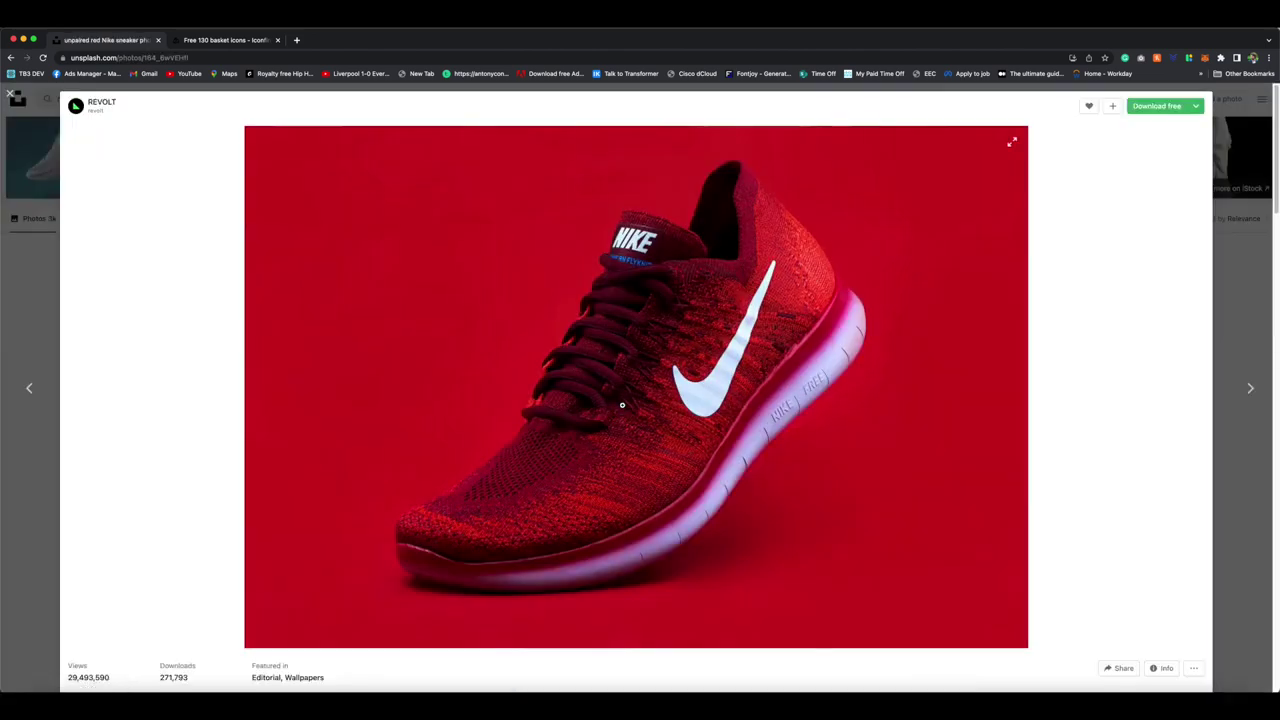
{"action": "right_click", "coordinate": [603, 400]}
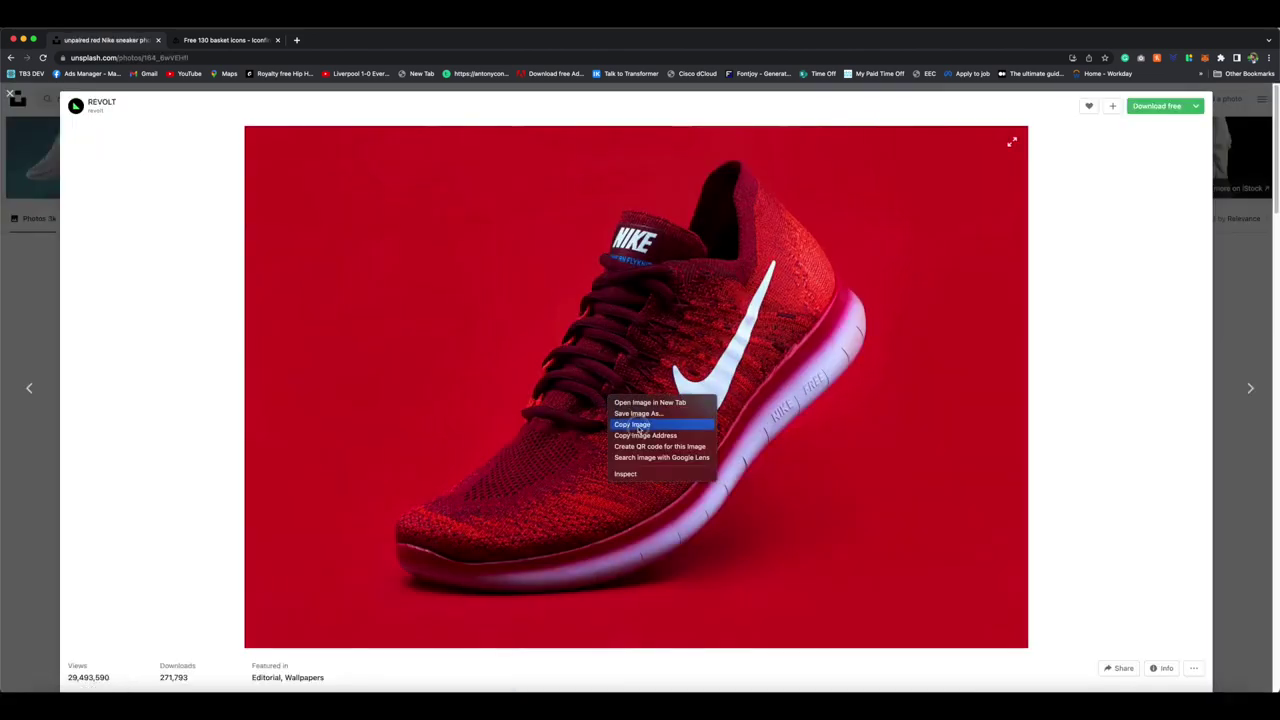
{"action": "left_click", "coordinate": [639, 427]}
- Switch back to Figma, paste the sneaker image, and scale it down to about 1652 × 1102 over the banner area
{"action": "key", "text": "super+Tab"}
{"action": "left_click", "coordinate": [323, 437]}
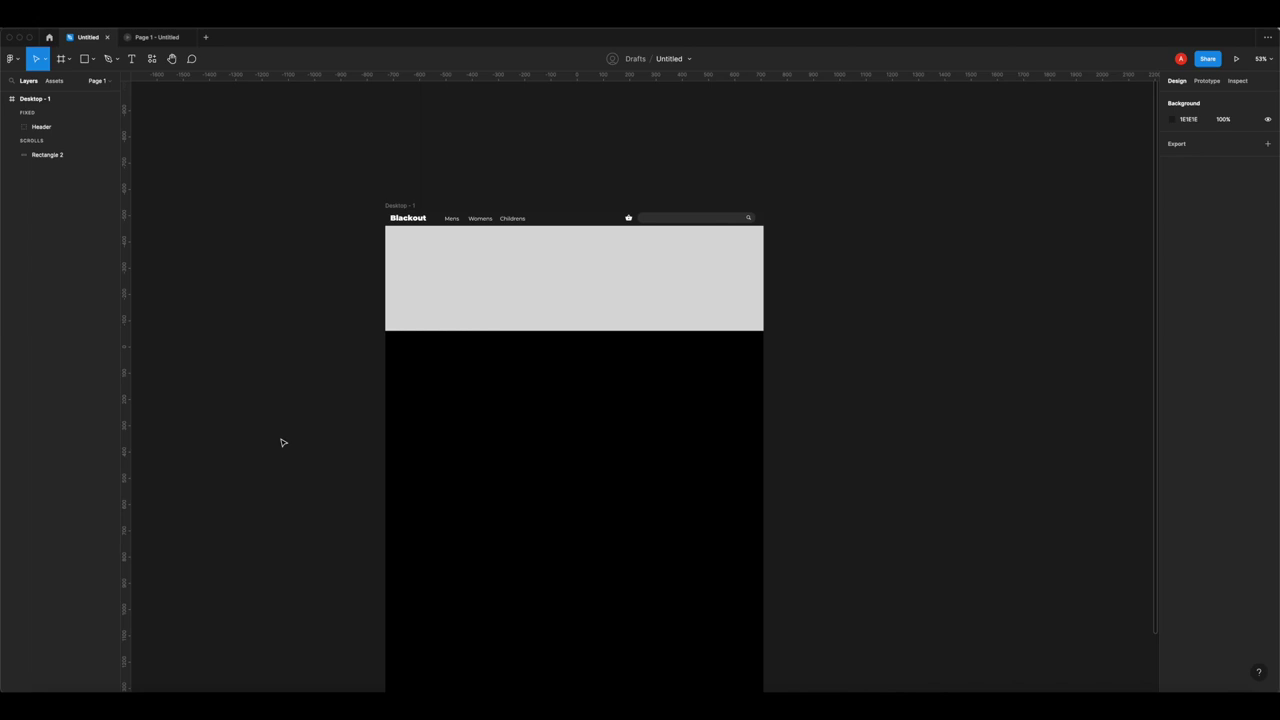
{"action": "key", "text": "super+v"}
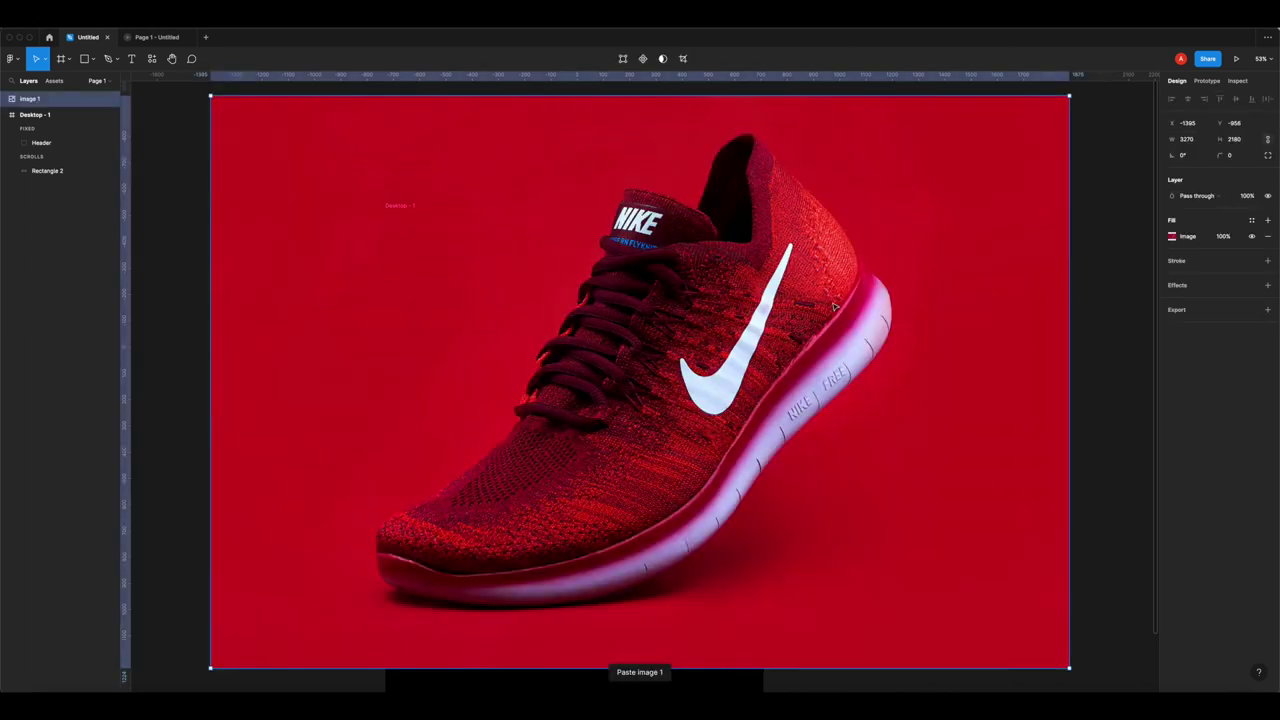
{"action": "left_click_drag", "start_coordinate": [1071, 337], "coordinate": [690, 366]}
{"action": "left_click_drag", "start_coordinate": [212, 391], "coordinate": [258, 388]}
{"action": "left_click_drag", "start_coordinate": [505, 376], "coordinate": [590, 378]}
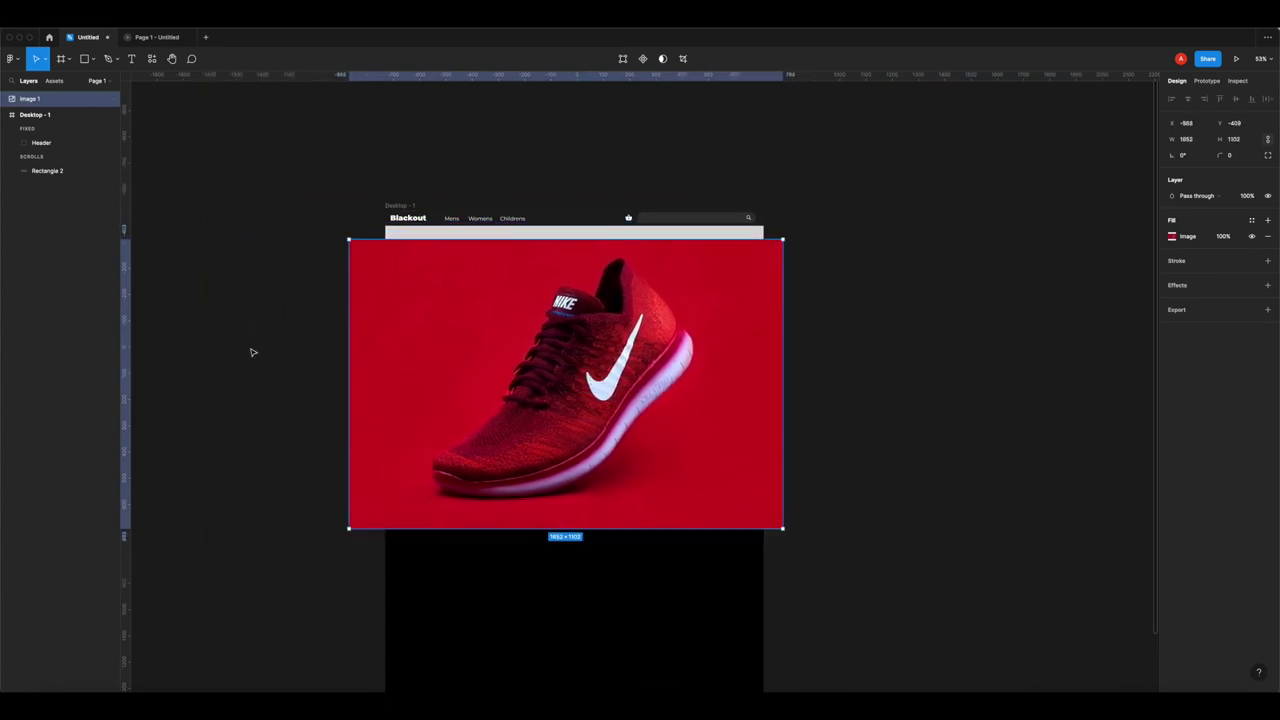
- Move the sneaker image into Desktop - 1 just above the banner rectangle and use the rectangle as its mask
{"action": "left_click_drag", "start_coordinate": [35, 106], "coordinate": [45, 160]}
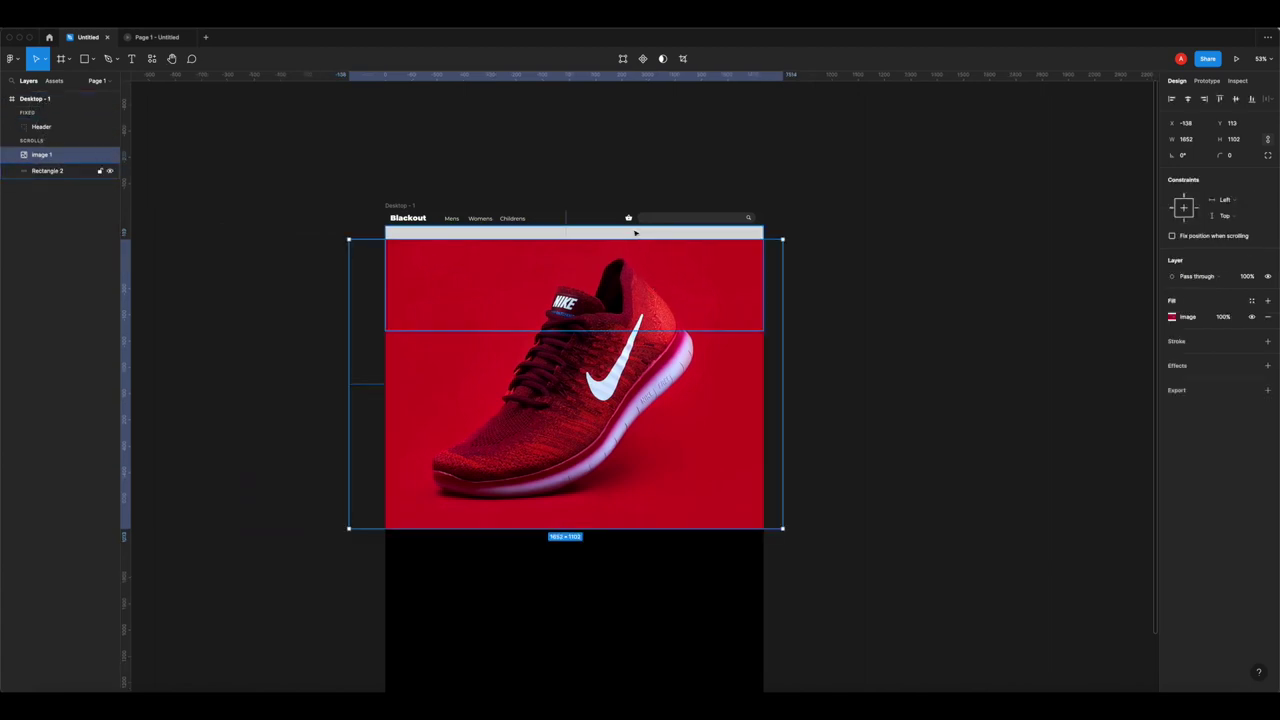
{"action": "left_click", "coordinate": [267, 281]}
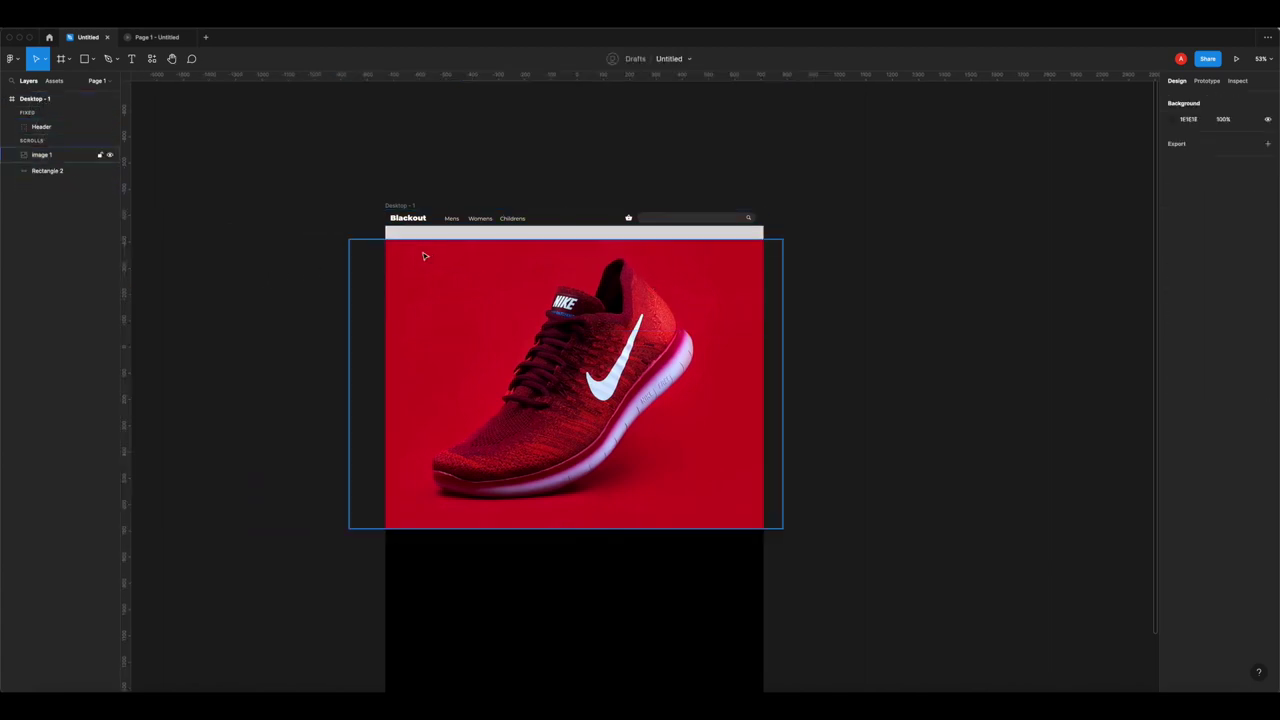
{"action": "left_click", "coordinate": [510, 245]}
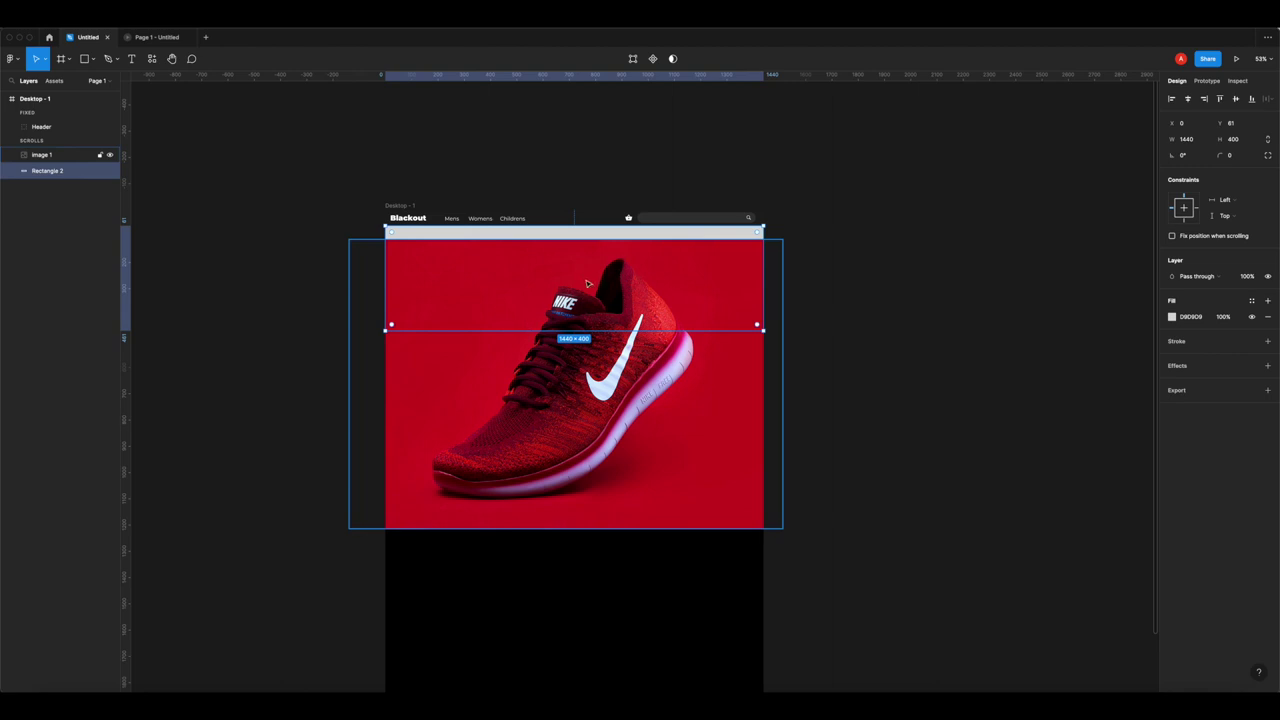
{"action": "left_click_drag", "start_coordinate": [329, 283], "coordinate": [449, 332]}
{"action": "right_click", "coordinate": [443, 264]}
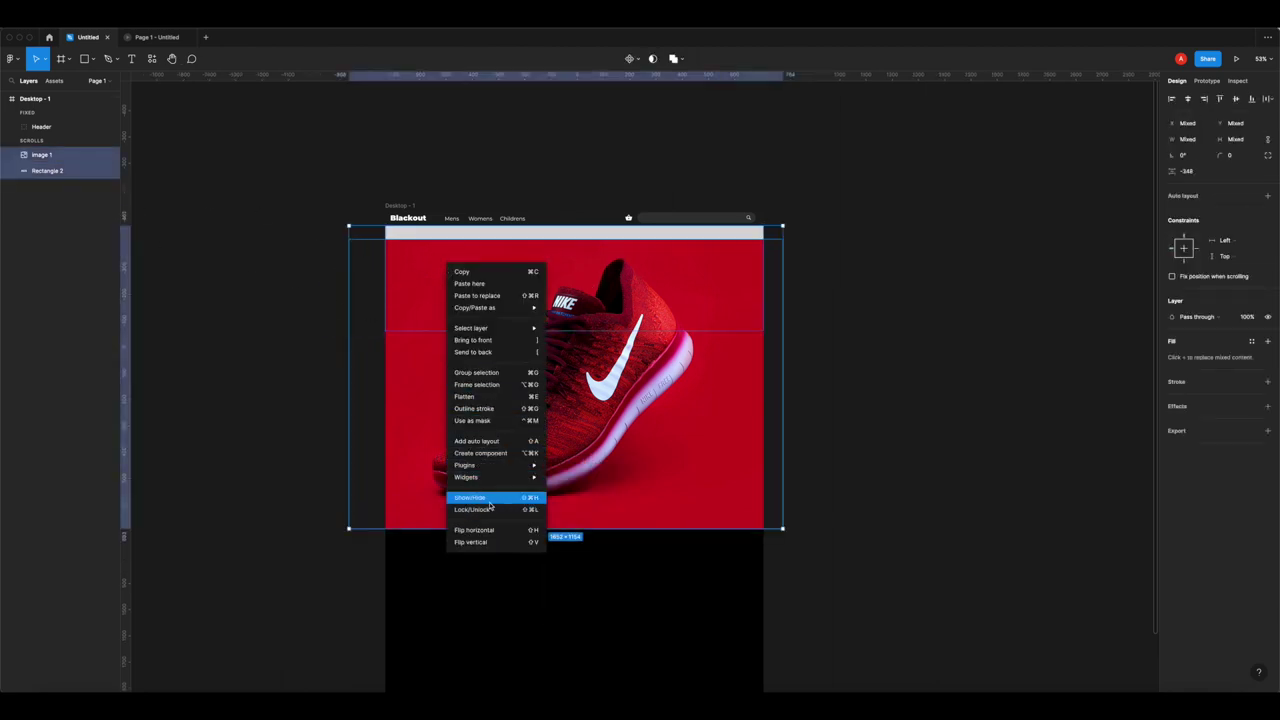
{"action": "left_click", "coordinate": [497, 421]}
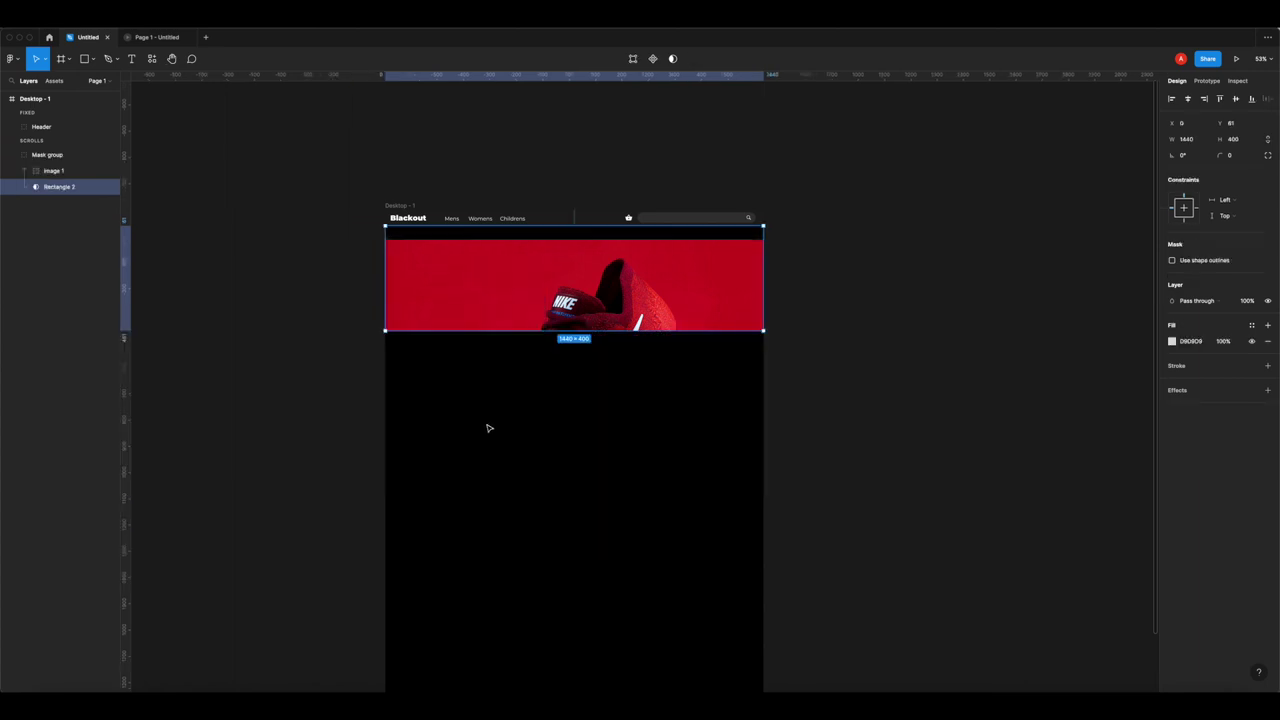
{"action": "left_click", "coordinate": [491, 457]}
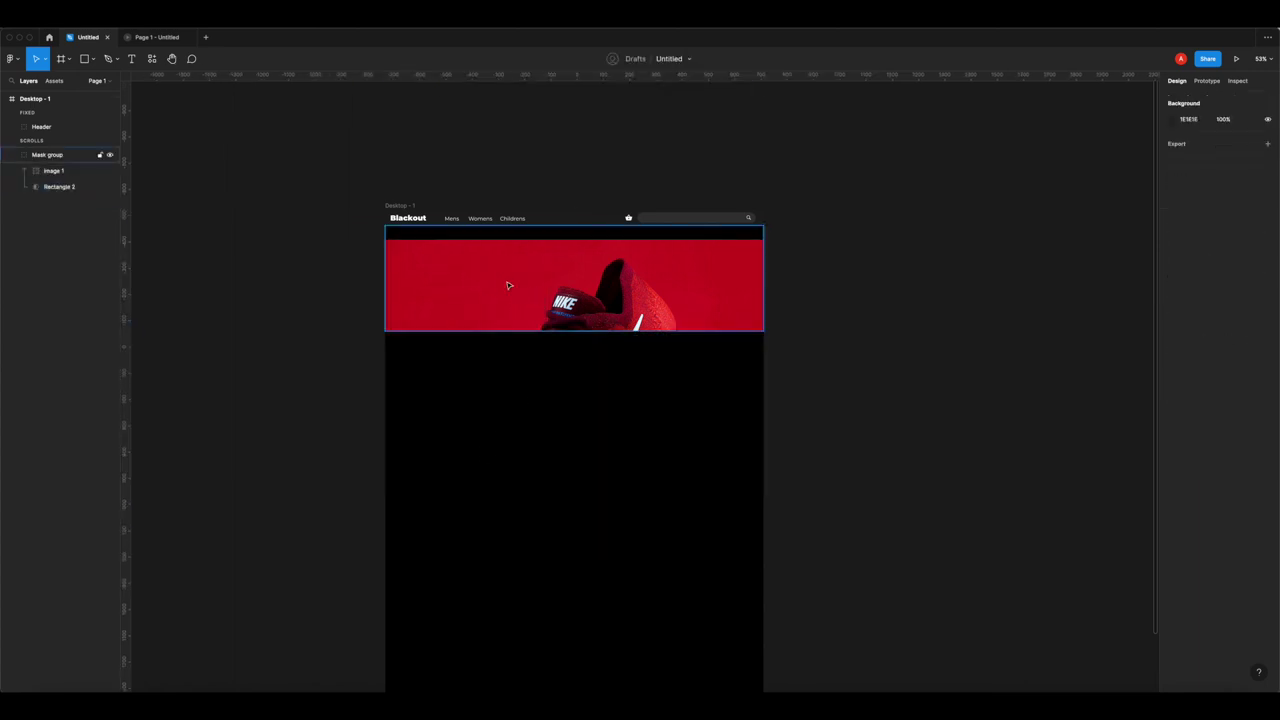
- Enlarge and reposition the sneaker image inside the mask so it fills the banner with the shoe on the right
{"action": "double_click", "coordinate": [540, 290]}
{"action": "left_click_drag", "start_coordinate": [608, 321], "coordinate": [610, 302]}
{"action": "left_click_drag", "start_coordinate": [611, 509], "coordinate": [613, 487]}
{"action": "left_click_drag", "start_coordinate": [540, 329], "coordinate": [543, 263]}
{"action": "left_click_drag", "start_coordinate": [771, 290], "coordinate": [849, 292]}
{"action": "left_click", "coordinate": [886, 289]}
- Add a text box about 452 × 173 on the banner's plain red area reading "NIKE FREE"
{"action": "scroll", "coordinate": [517, 283], "scroll_direction": "up", "scroll_amount": 5}
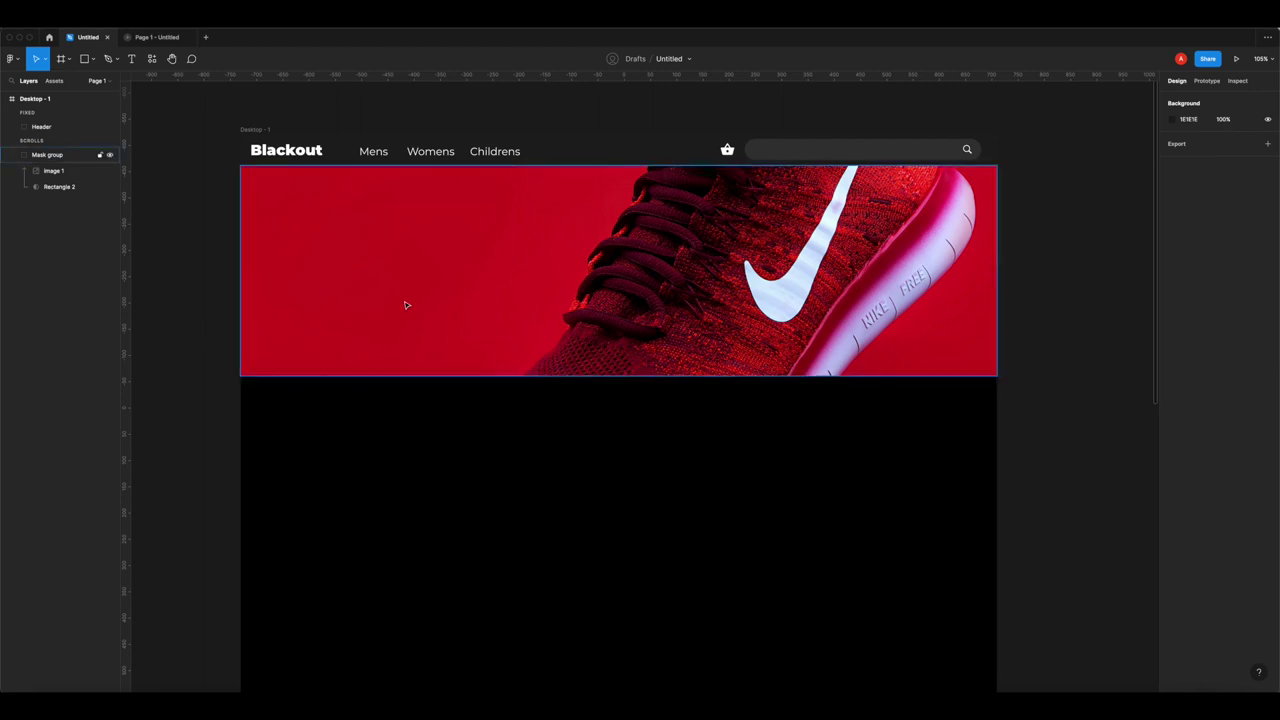
{"action": "scroll", "coordinate": [333, 368], "scroll_direction": "up", "scroll_amount": 1}
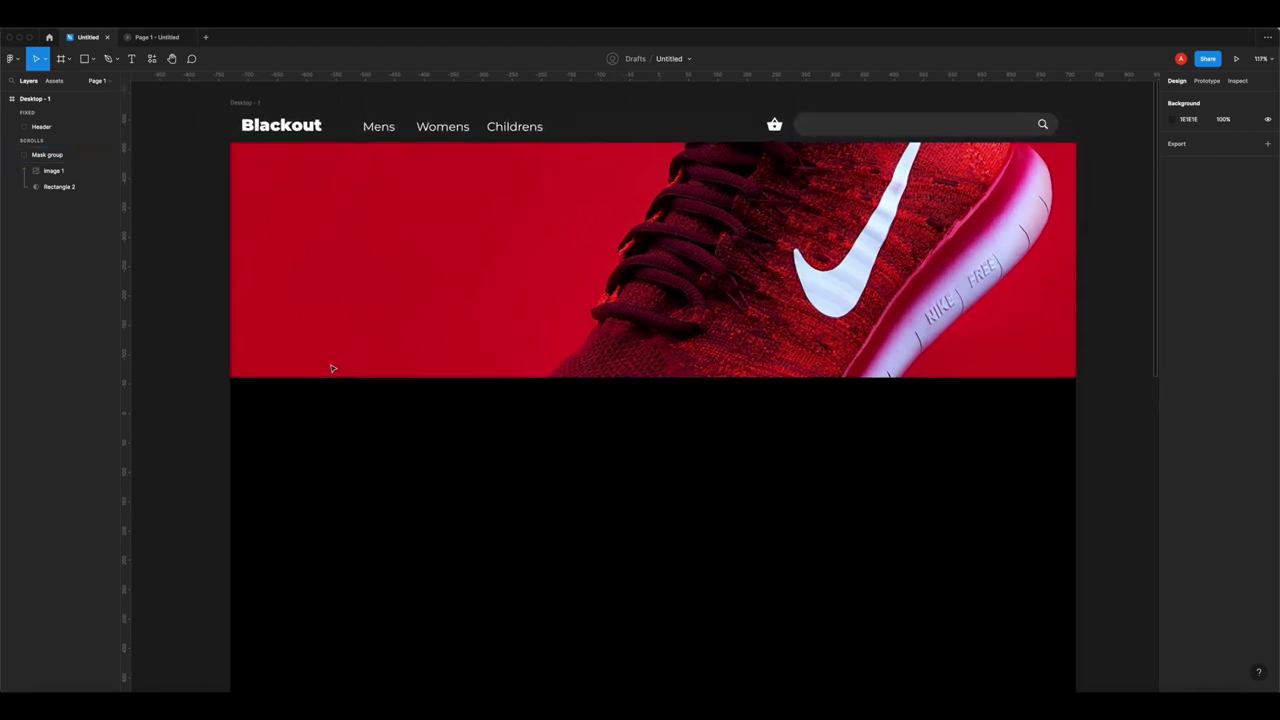
{"action": "left_click", "coordinate": [131, 59]}
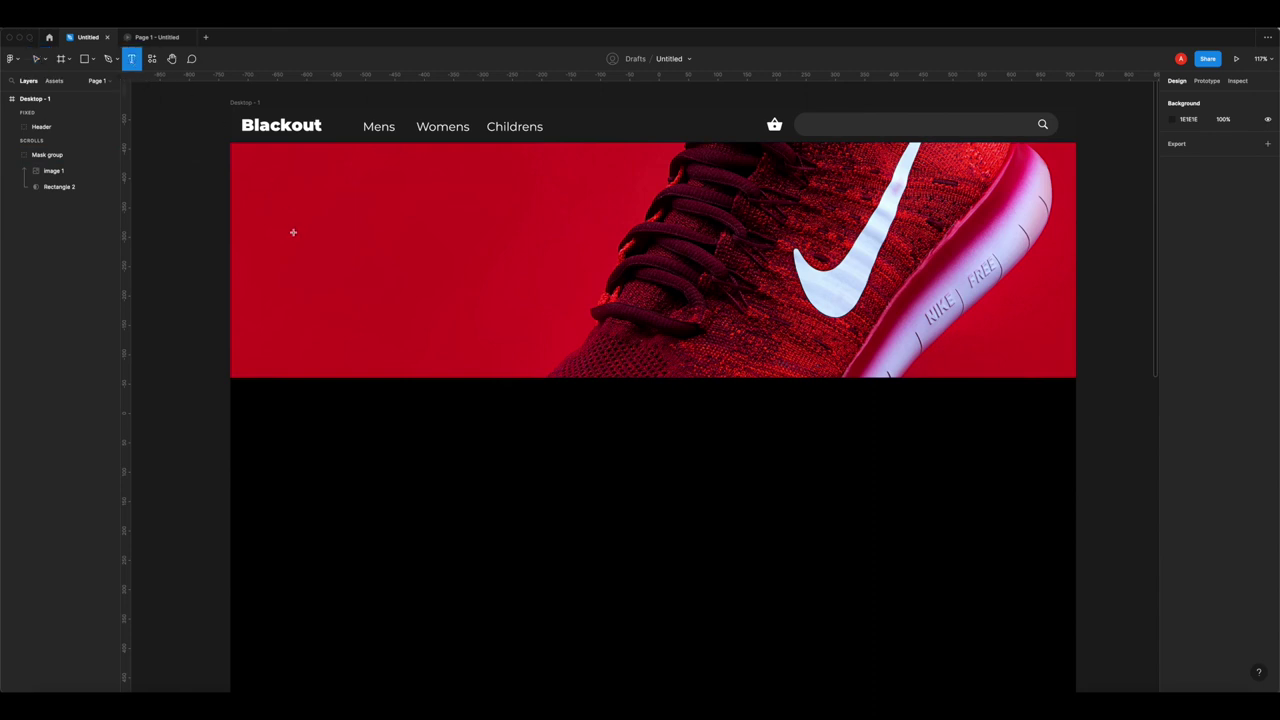
{"action": "left_click_drag", "start_coordinate": [262, 181], "coordinate": [526, 280]}
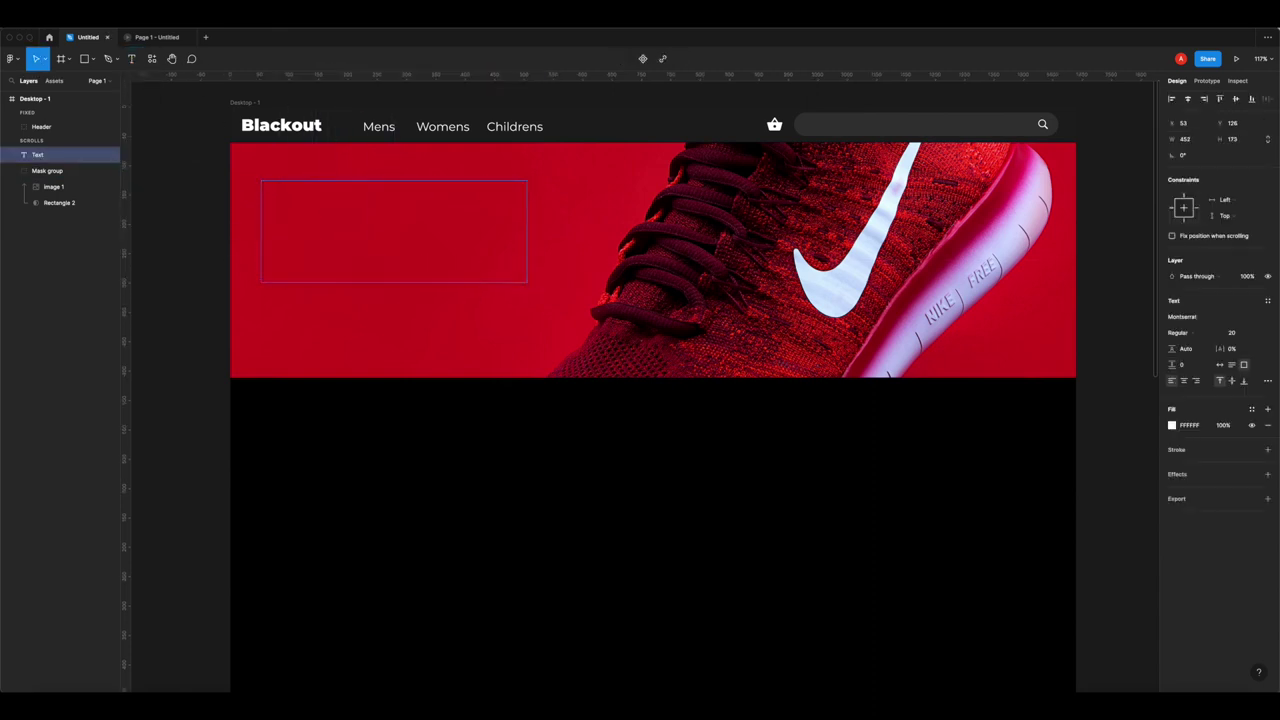
{"action": "type", "text": "NIKE FREE"}
- Try font size 100 on the NIKE FREE heading, and settle on size 60
{"action": "left_click", "coordinate": [1237, 334]}
{"action": "type", "text": "100"}
{"action": "key", "text": "Return"}
{"action": "key", "text": "ctrl+a"}
{"action": "left_click", "coordinate": [1238, 334]}
{"action": "type", "text": "60"}
{"action": "key", "text": "Return"}
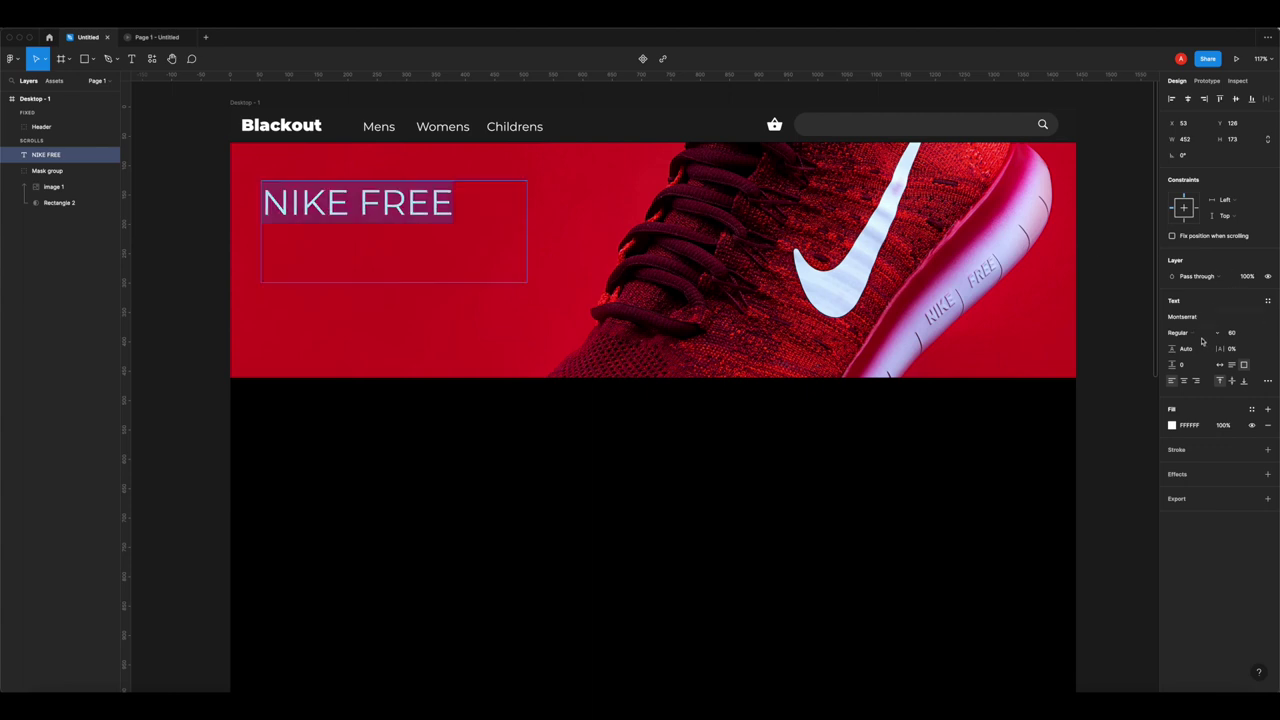
- Compare the SemiBold, Bold, Light and ExtraBold weights on the NIKE FREE heading, and settle on Bold
{"action": "left_click", "coordinate": [1200, 334]}
{"action": "left_click", "coordinate": [1203, 359]}
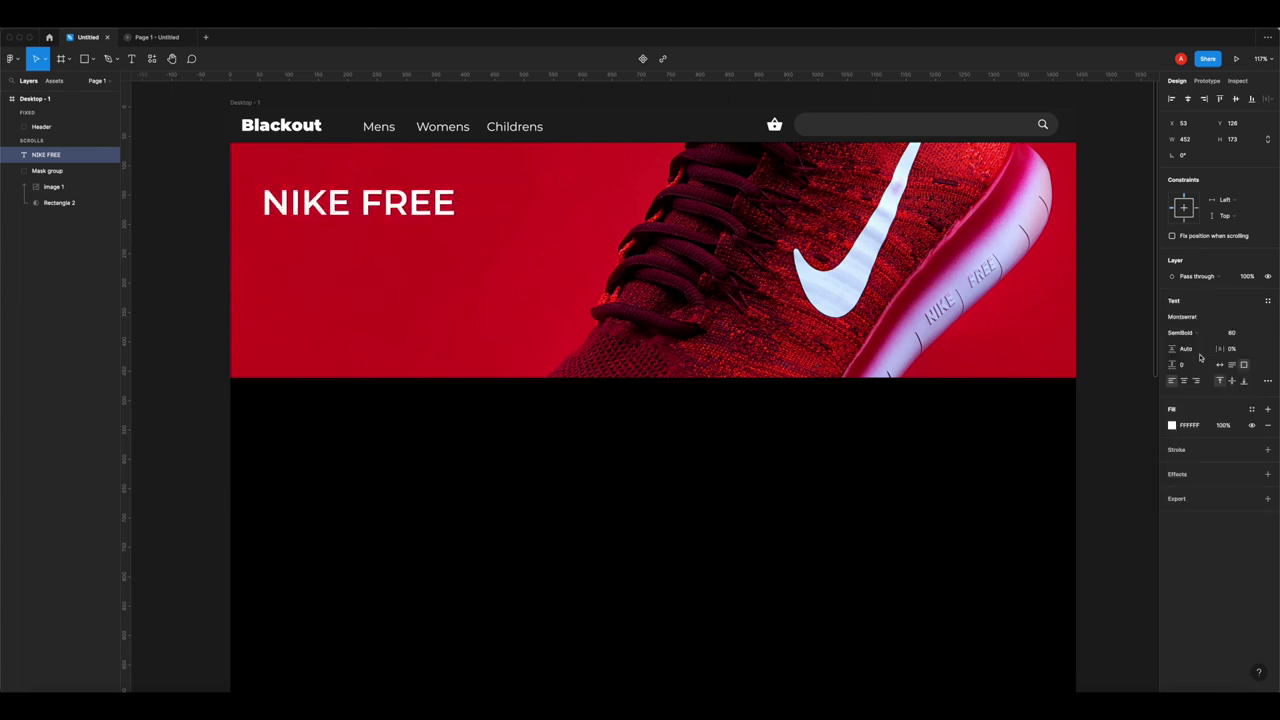
{"action": "left_click", "coordinate": [1192, 338]}
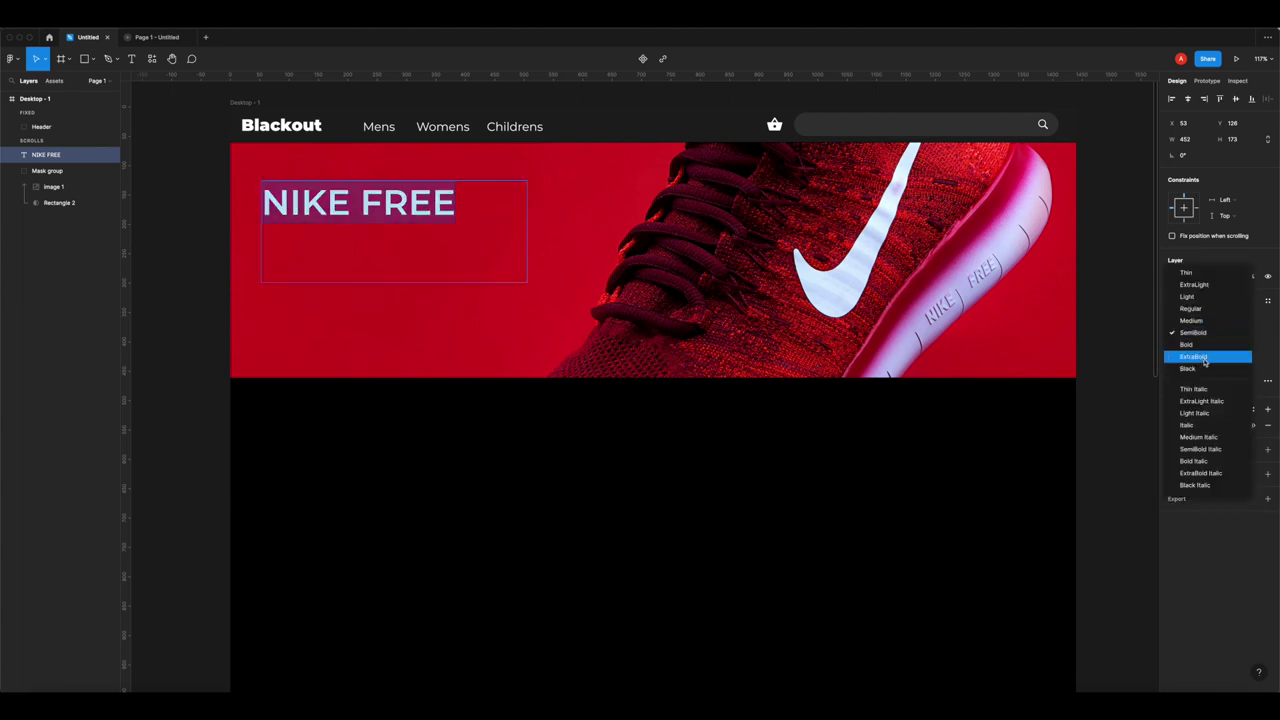
{"action": "left_click", "coordinate": [1201, 345]}
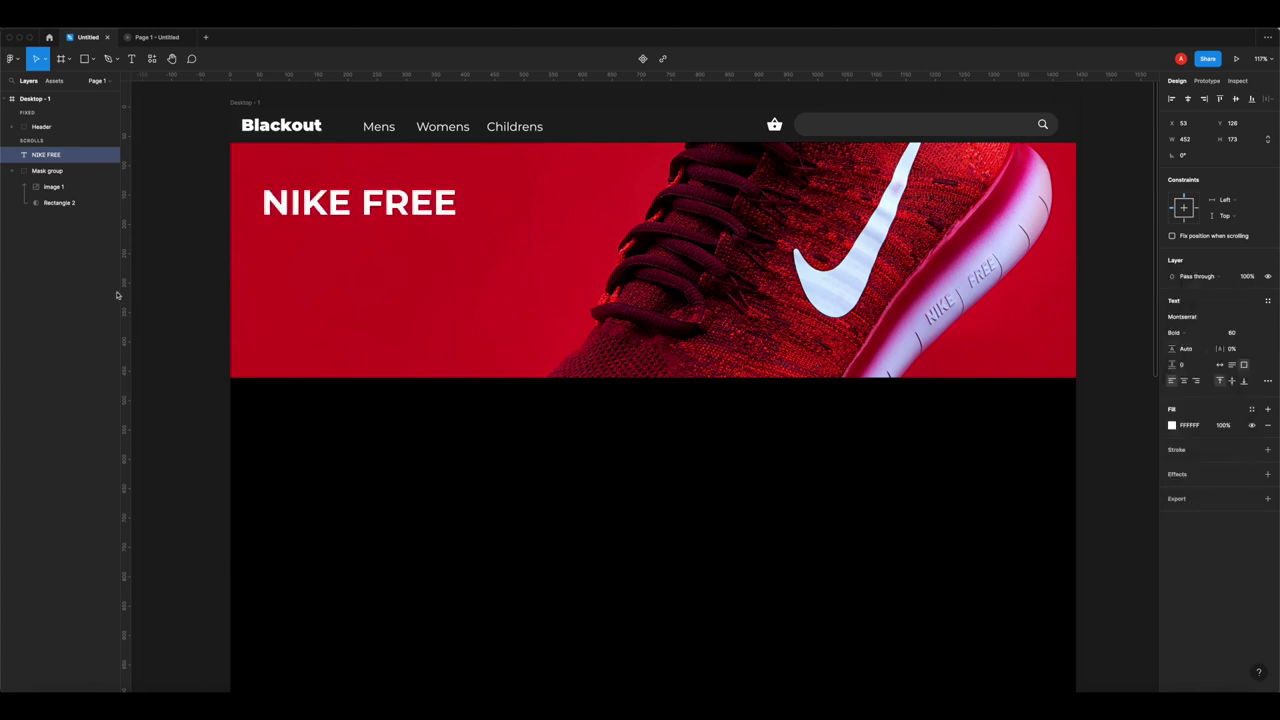
{"action": "left_click", "coordinate": [1195, 338]}
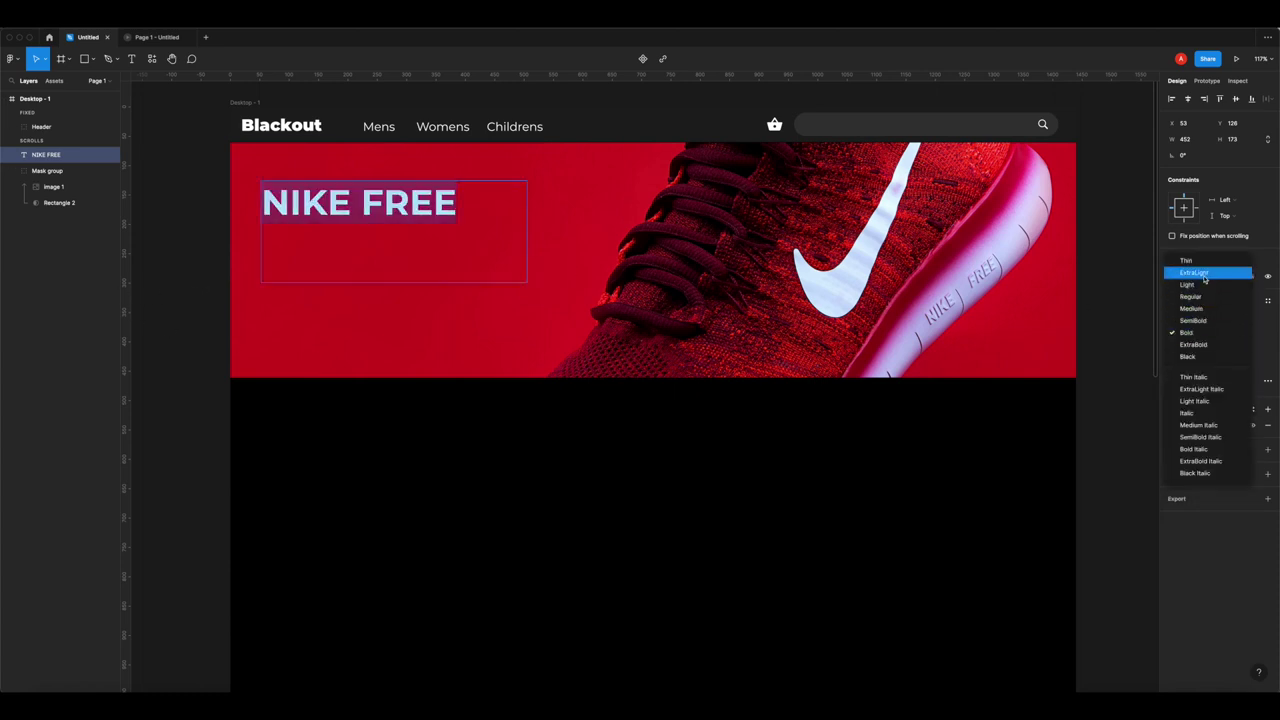
{"action": "left_click", "coordinate": [1193, 285]}
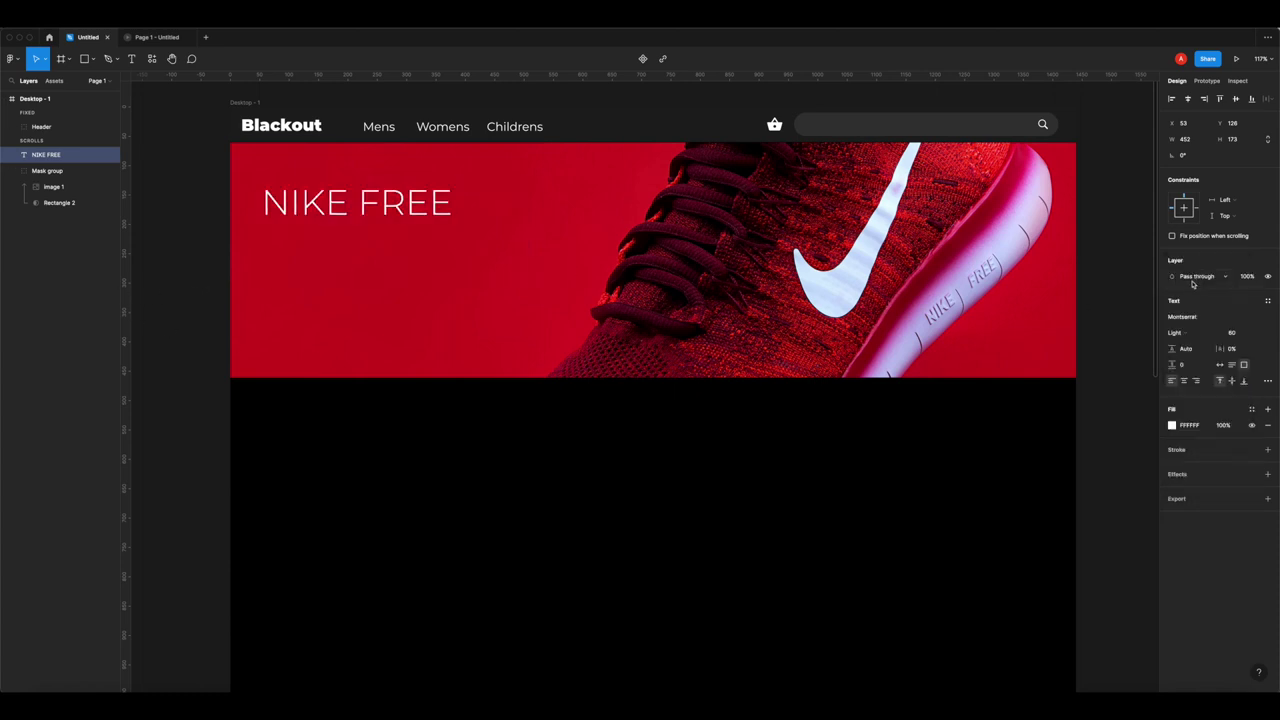
{"action": "left_click", "coordinate": [1176, 332]}
{"action": "left_click", "coordinate": [1197, 392]}
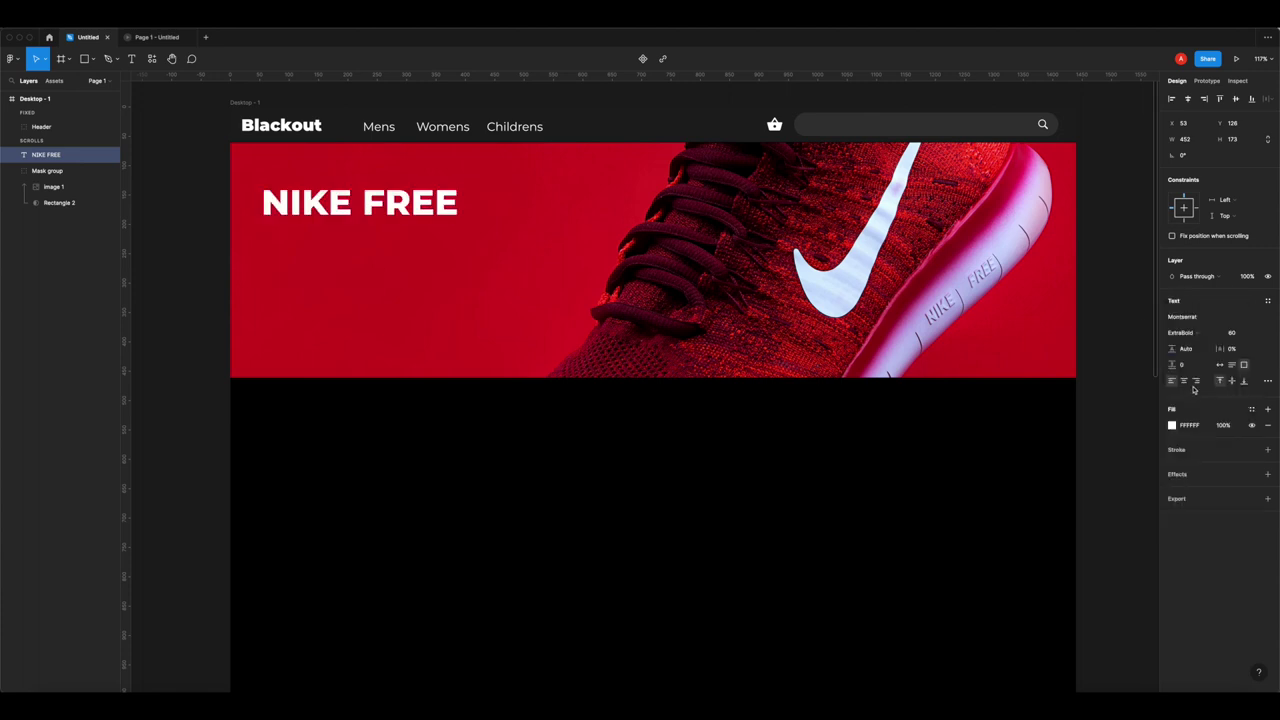
{"action": "left_click", "coordinate": [1190, 326]}
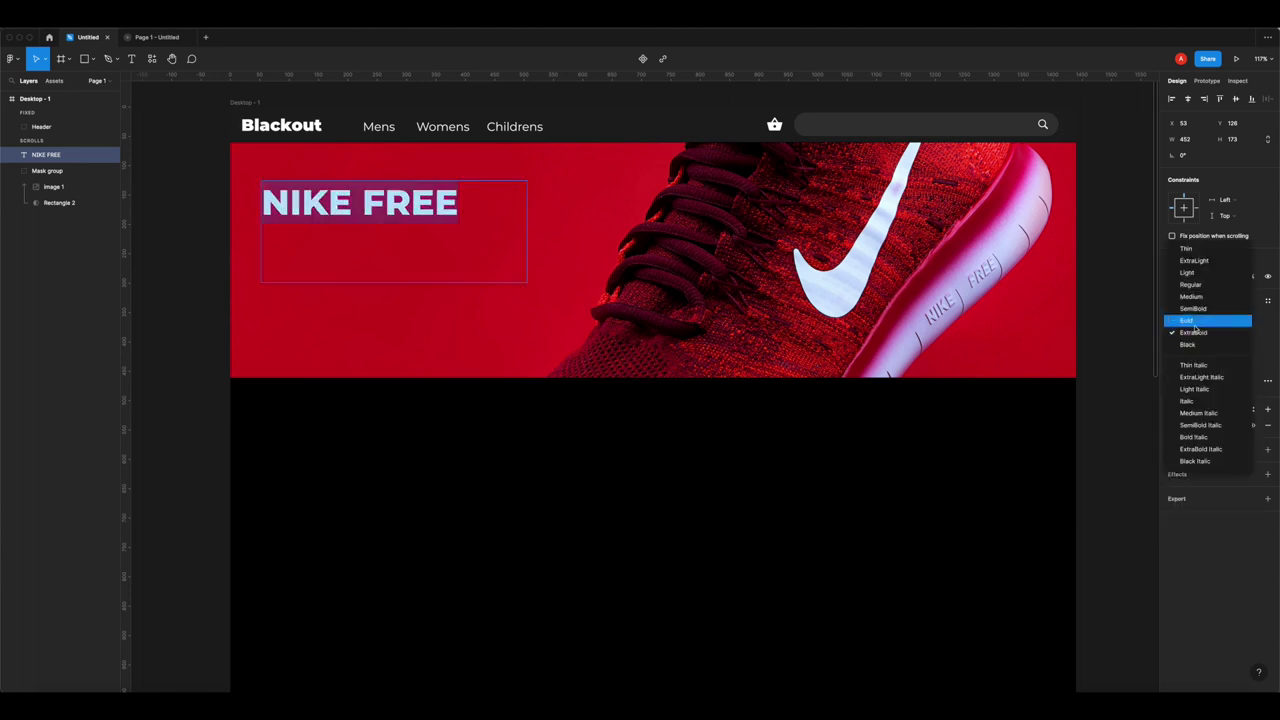
{"action": "left_click", "coordinate": [415, 329]}
{"action": "left_click", "coordinate": [185, 266]}
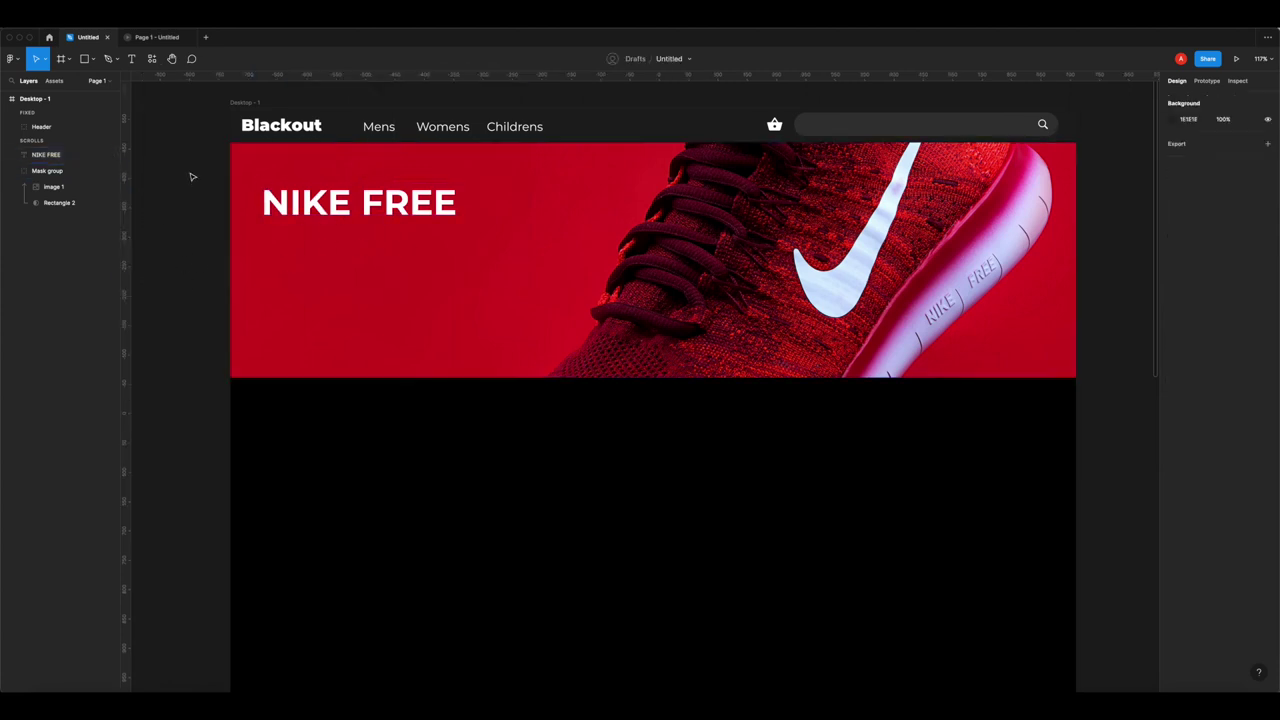
{"action": "left_click", "coordinate": [132, 60]}
{"action": "left_click", "coordinate": [355, 217]}
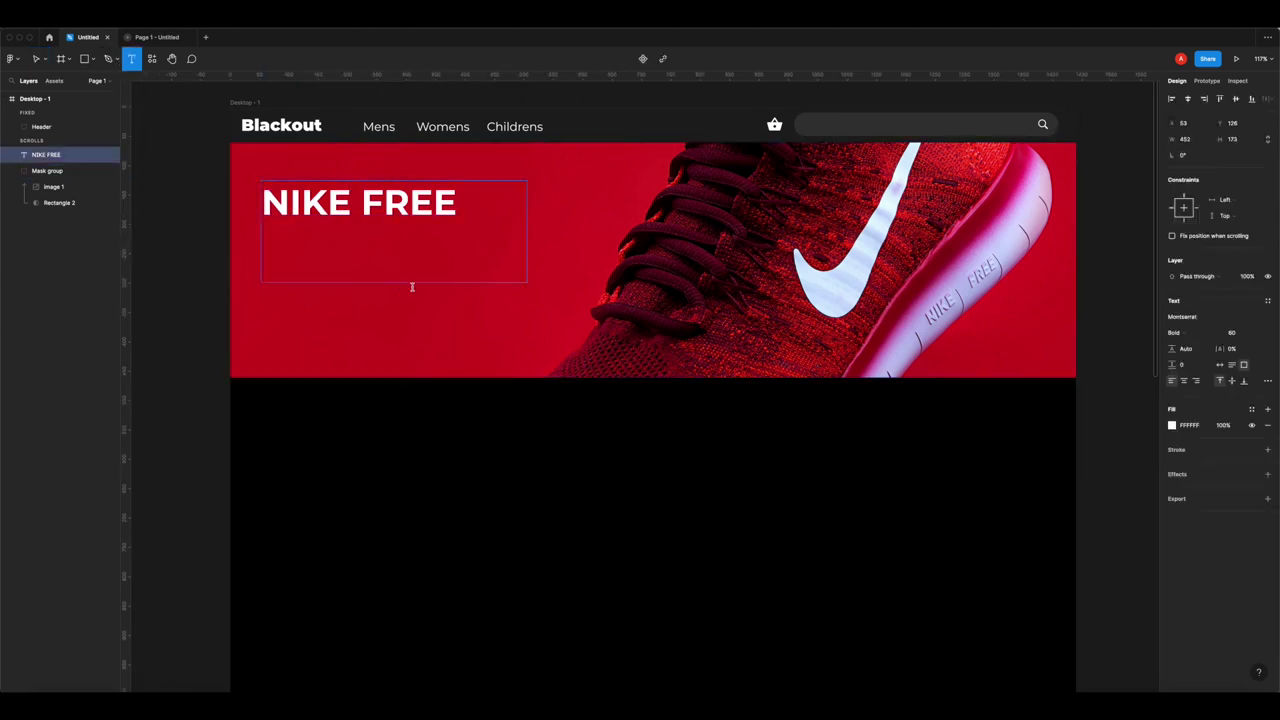
{"action": "key", "text": "Escape"}
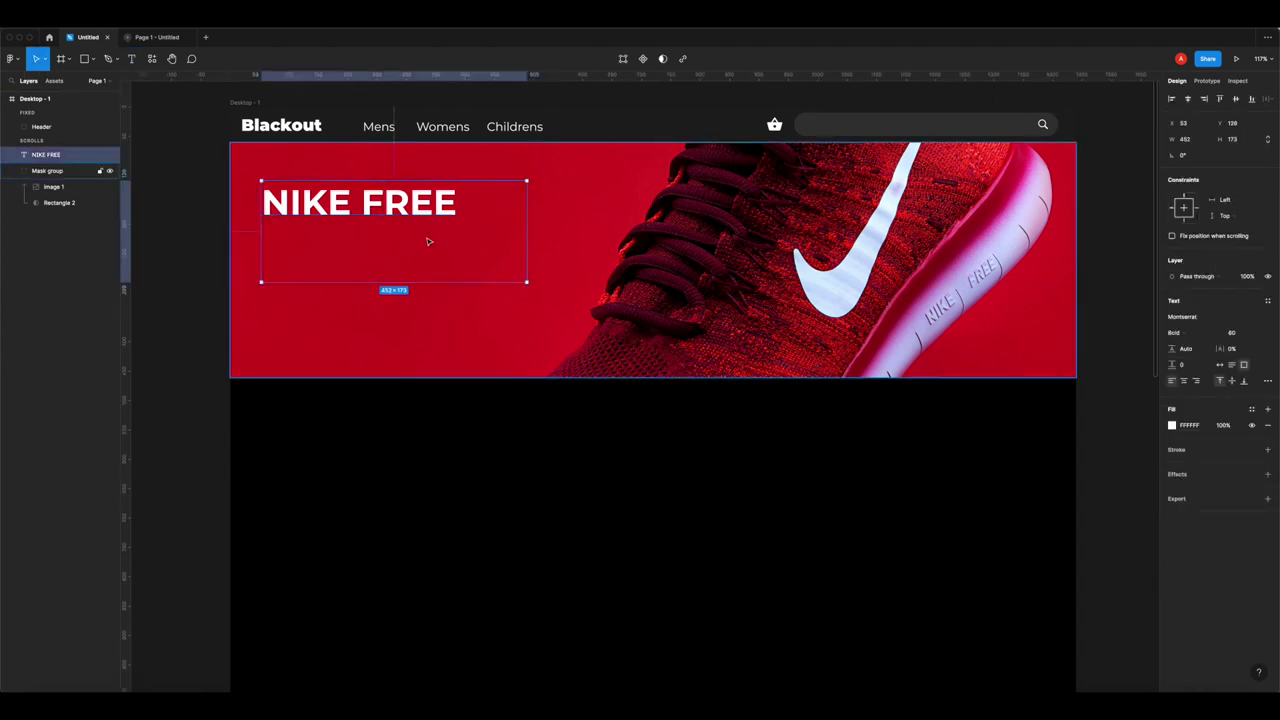
{"action": "left_click", "coordinate": [200, 218]}
- Add a text box about 378 × 61 under the NIKE FREE heading reading "The Fastest Shoe...Ever" at font size 20
{"action": "left_click", "coordinate": [132, 60]}
{"action": "left_click_drag", "start_coordinate": [260, 234], "coordinate": [481, 270]}
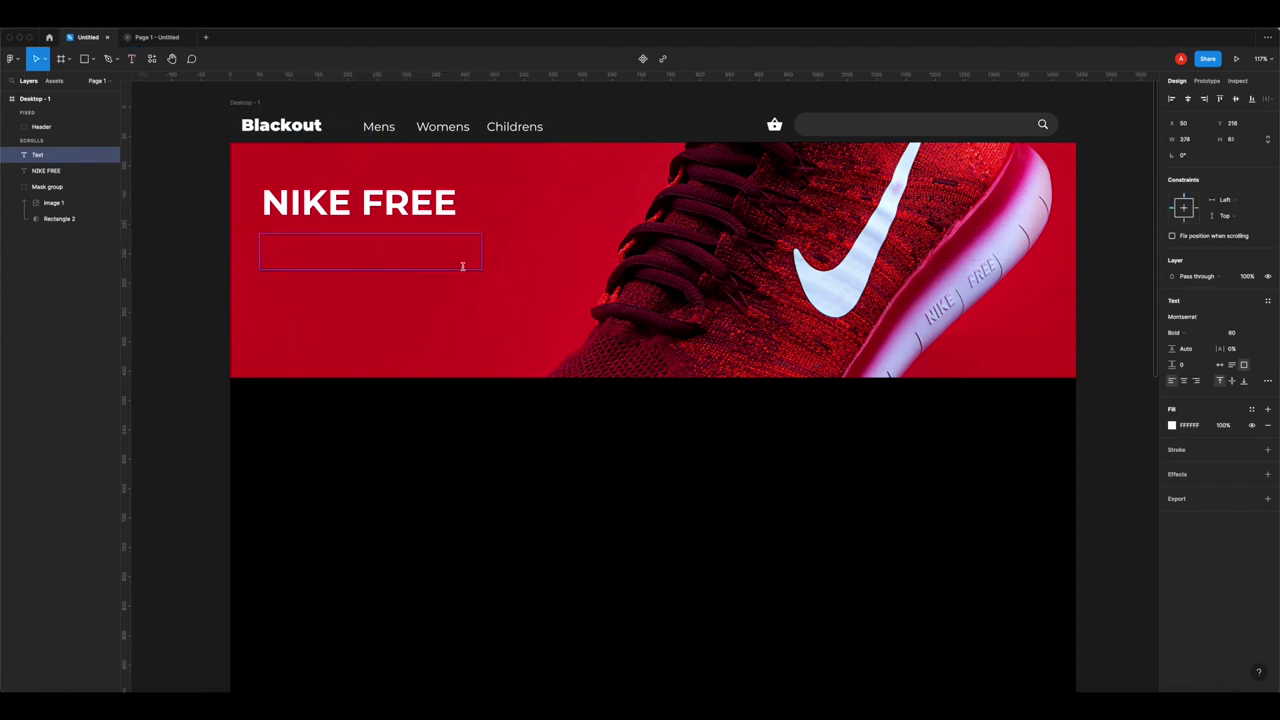
{"action": "left_click", "coordinate": [1236, 334]}
{"action": "type", "text": "20"}
{"action": "key", "text": "Return"}
{"action": "double_click", "coordinate": [305, 242]}
{"action": "type", "text": "The Fastest Shoe"}
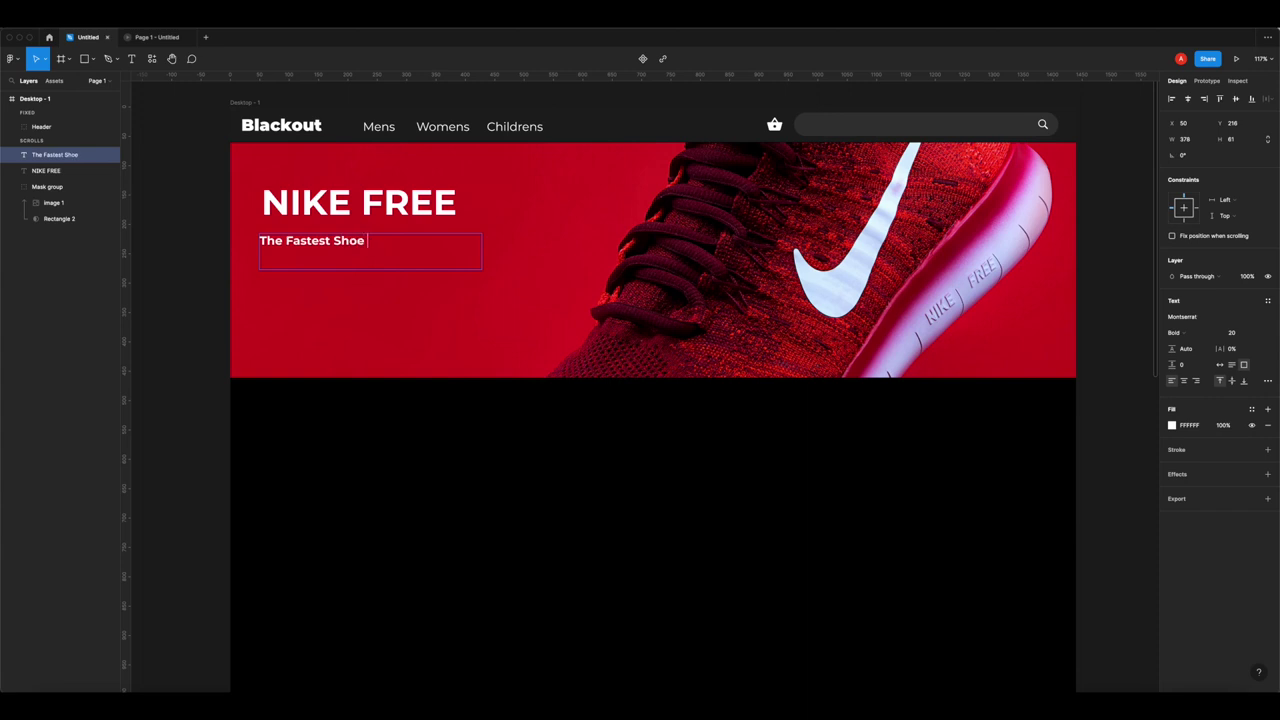
{"action": "type", "text": "...Ever"}
- Set the whole tagline under the heading to the Light font weight
{"action": "key", "text": "super+a"}
{"action": "left_click", "coordinate": [1189, 337]}
{"action": "left_click", "coordinate": [1186, 288]}
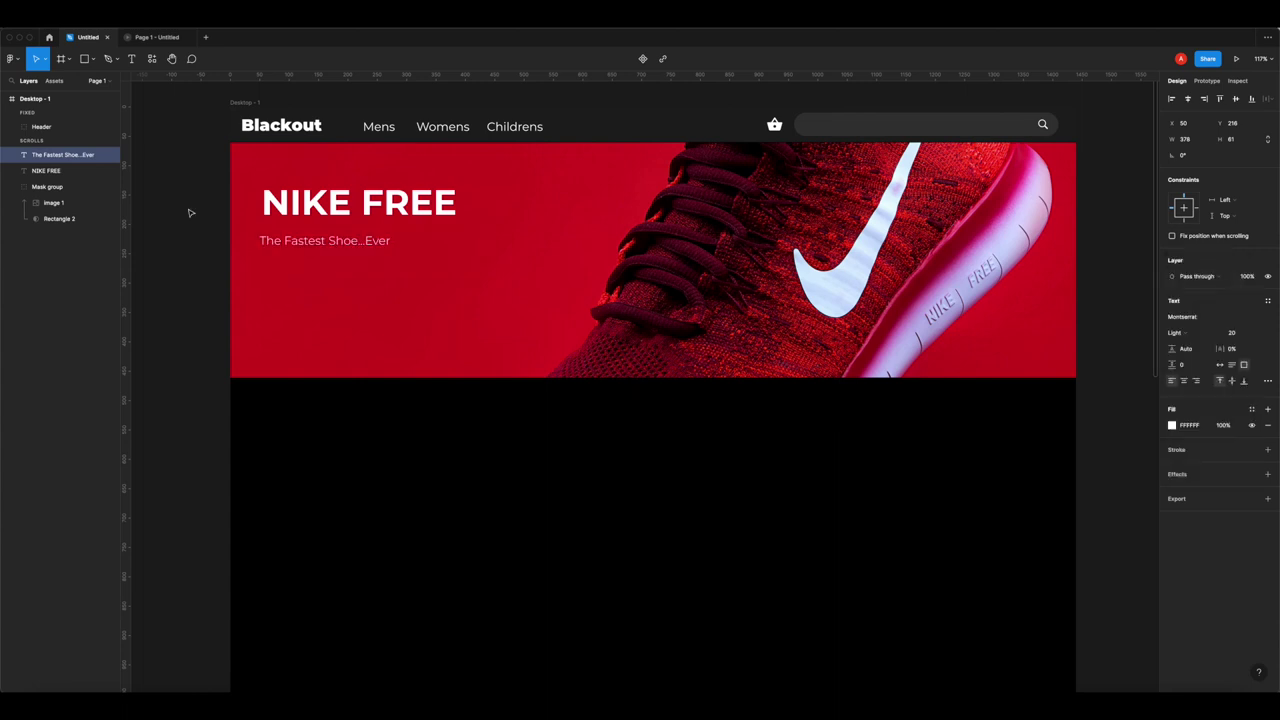
- Move the tagline up beneath the NIKE FREE heading, try font size 30 on it, and settle on size 26
{"action": "left_click_drag", "start_coordinate": [295, 246], "coordinate": [291, 226]}
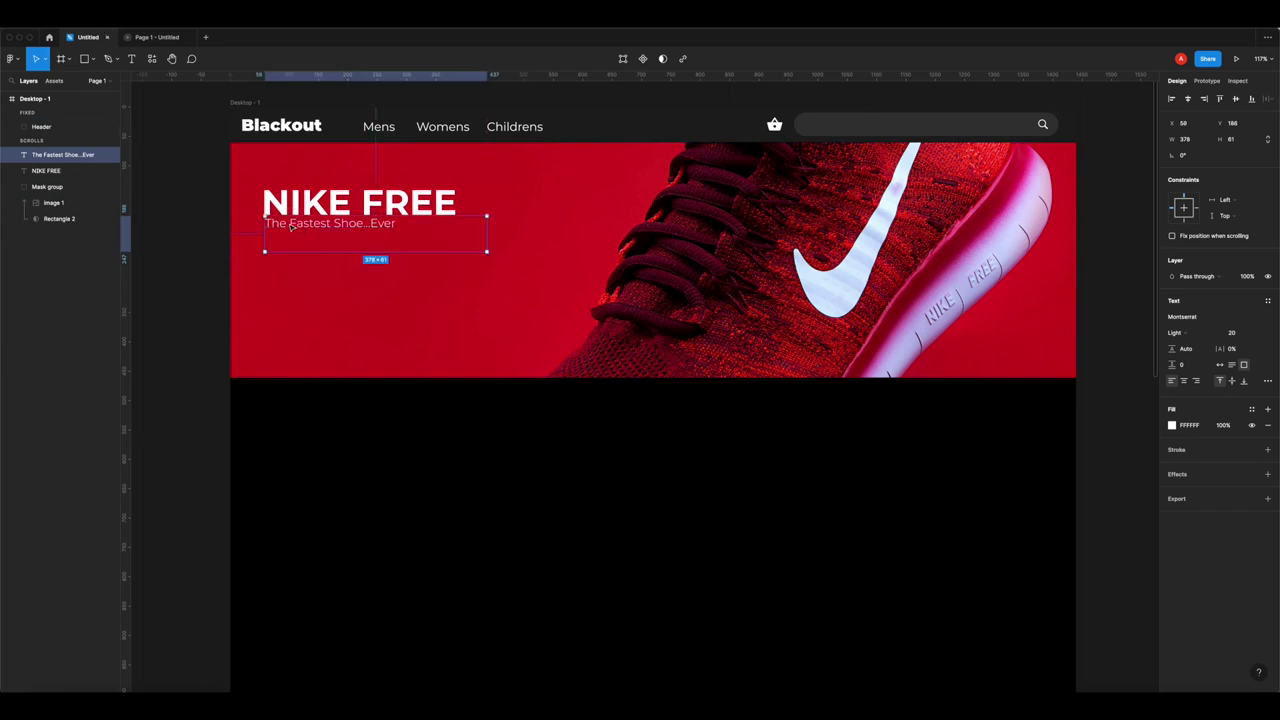
{"action": "scroll", "coordinate": [283, 207], "scroll_direction": "up", "scroll_amount": 5}
{"action": "left_click", "coordinate": [1220, 333]}
{"action": "type", "text": "30"}
{"action": "key", "text": "Return"}
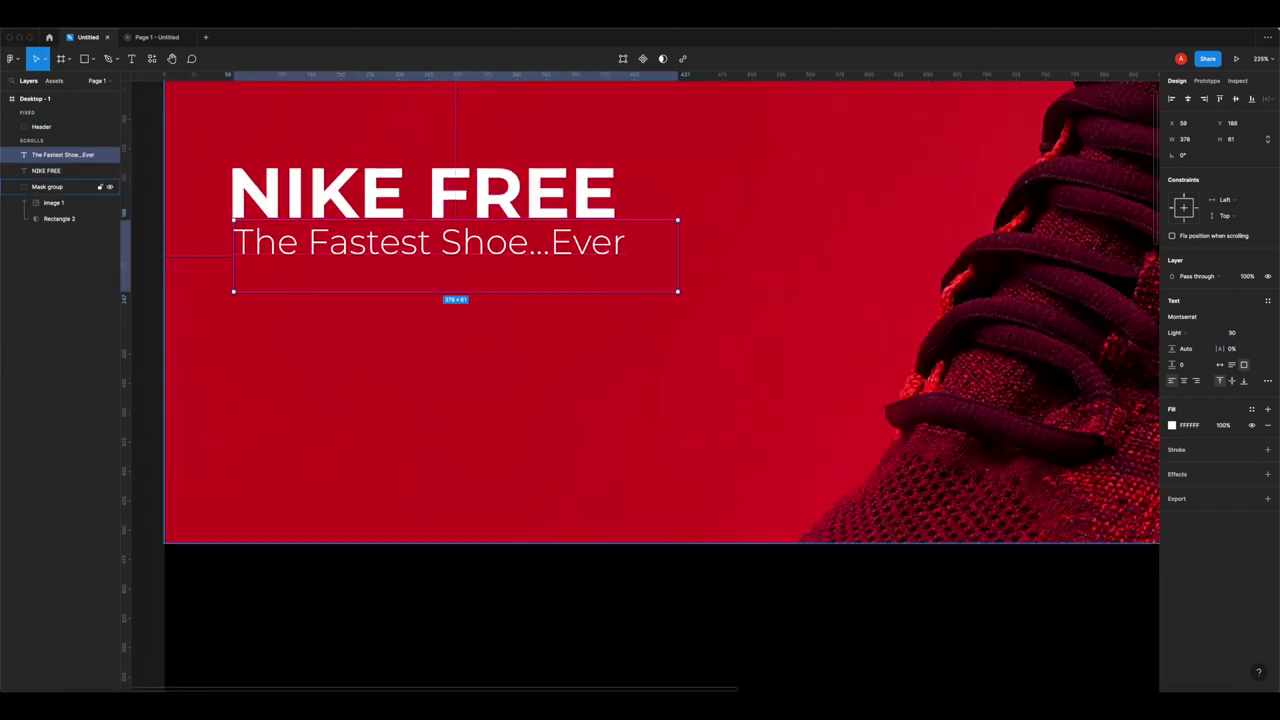
{"action": "left_click", "coordinate": [1243, 336]}
{"action": "type", "text": "26"}
{"action": "key", "text": "Return"}
- Align the tagline's left edge with the NIKE FREE heading at X 58, and place it just below at Y 187
{"action": "scroll", "coordinate": [282, 295], "scroll_direction": "up", "scroll_amount": 5}
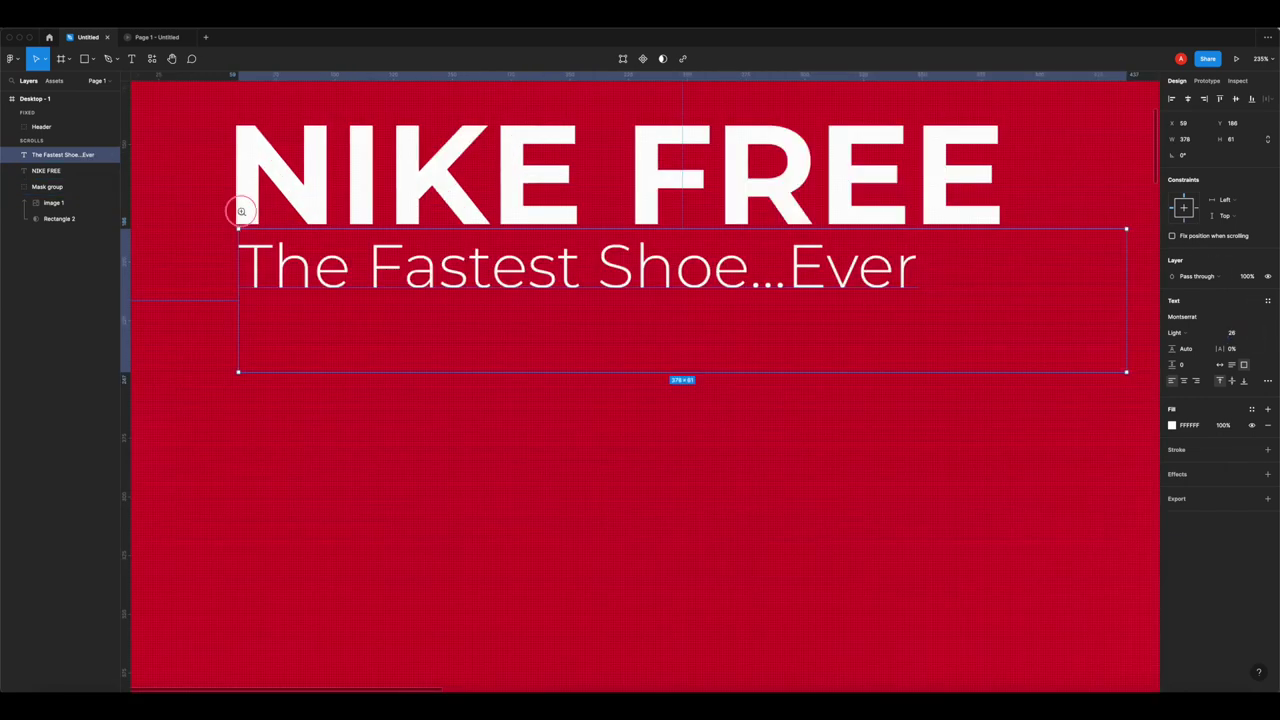
{"action": "left_click_drag", "start_coordinate": [282, 295], "coordinate": [262, 257]}
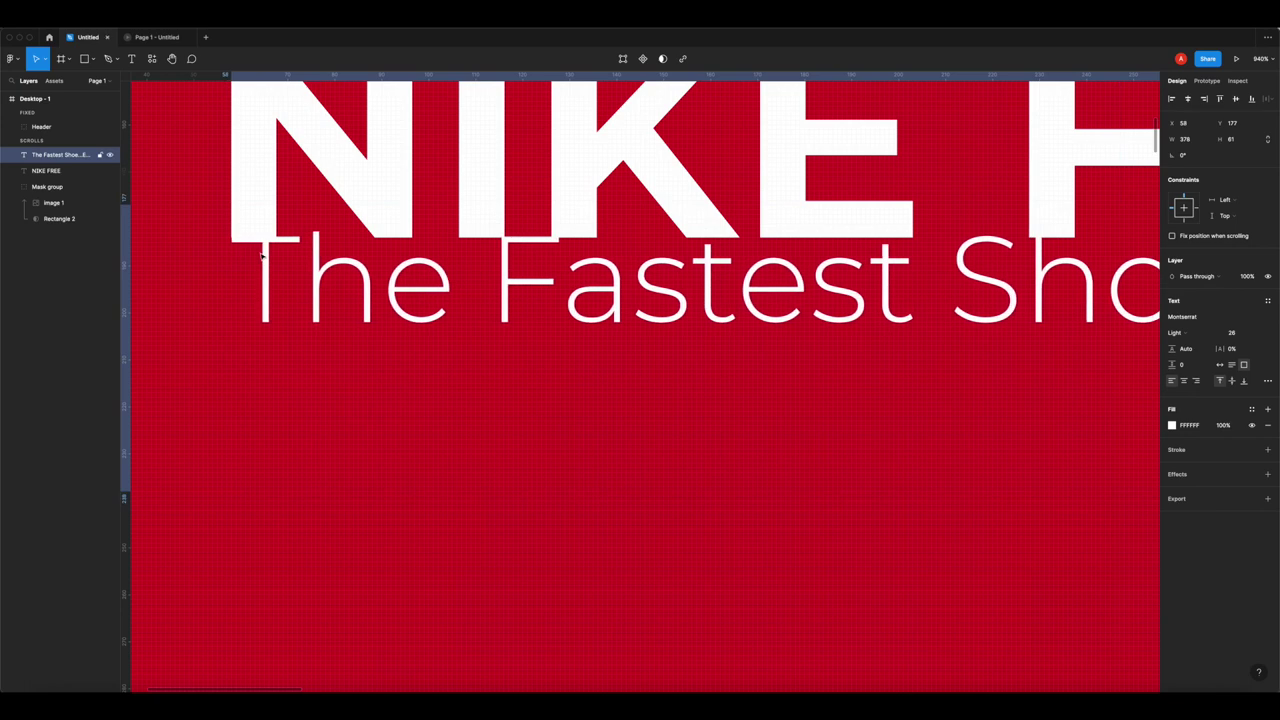
{"action": "key", "text": "shift+Down"}
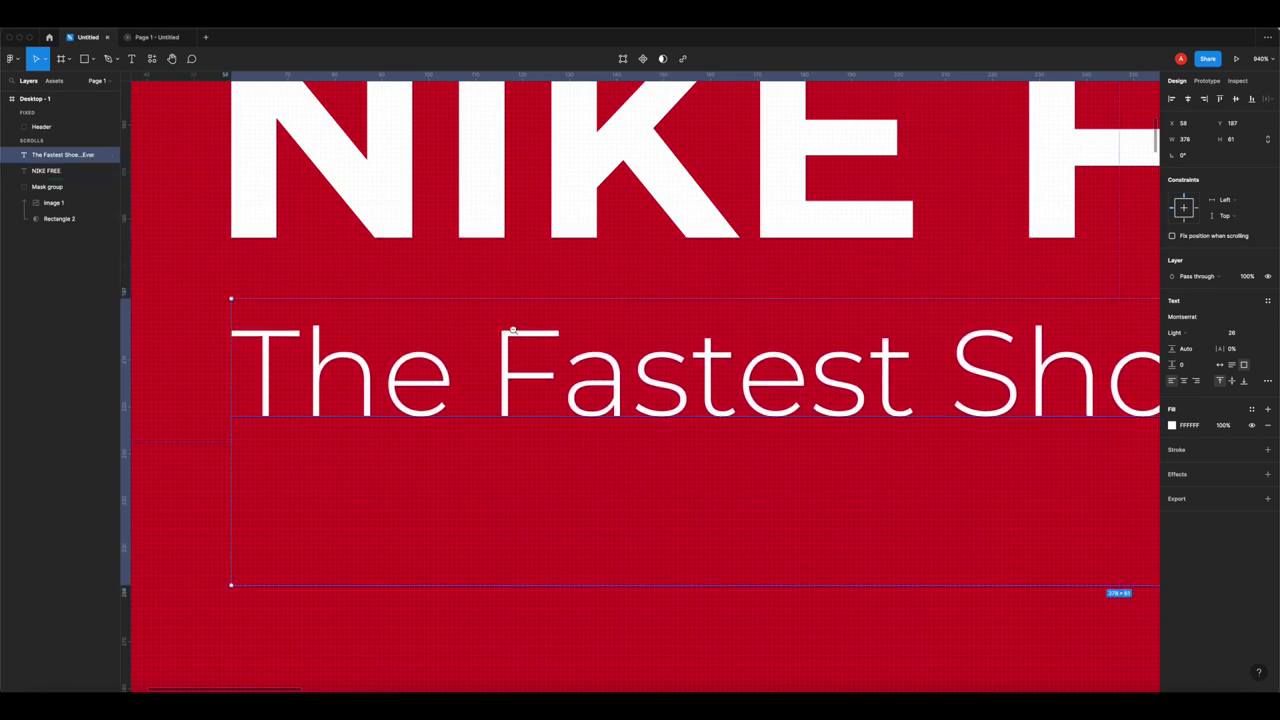
{"action": "scroll", "coordinate": [525, 332], "scroll_direction": "down", "scroll_amount": 5}
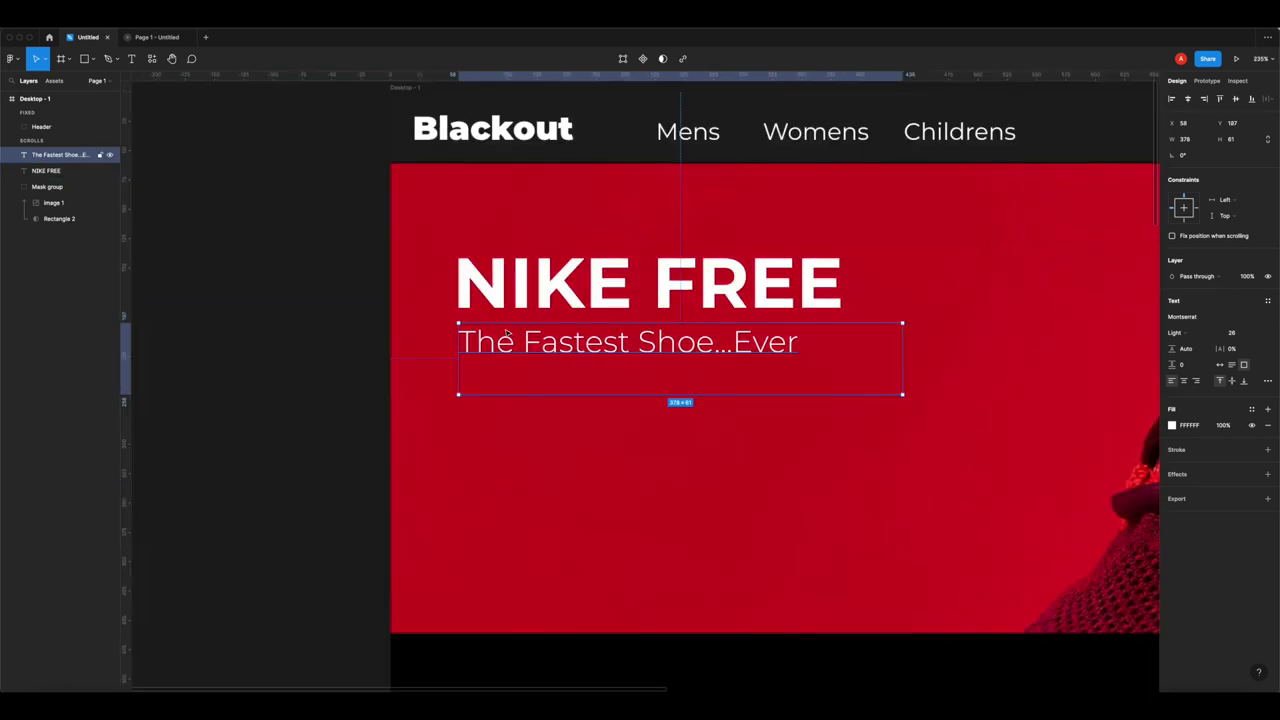
{"action": "scroll", "coordinate": [613, 358], "scroll_direction": "right", "scroll_amount": 3}
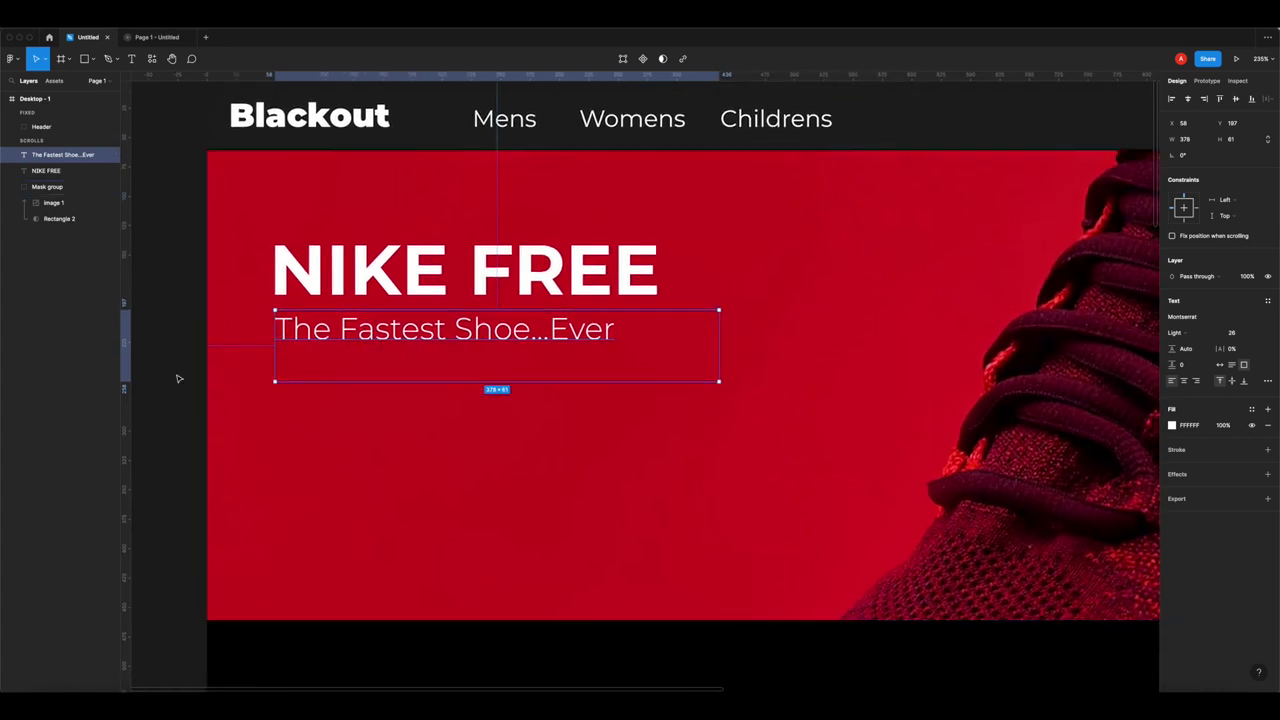
{"action": "left_click", "coordinate": [177, 374]}
{"action": "scroll", "coordinate": [349, 369], "scroll_direction": "down", "scroll_amount": 4}
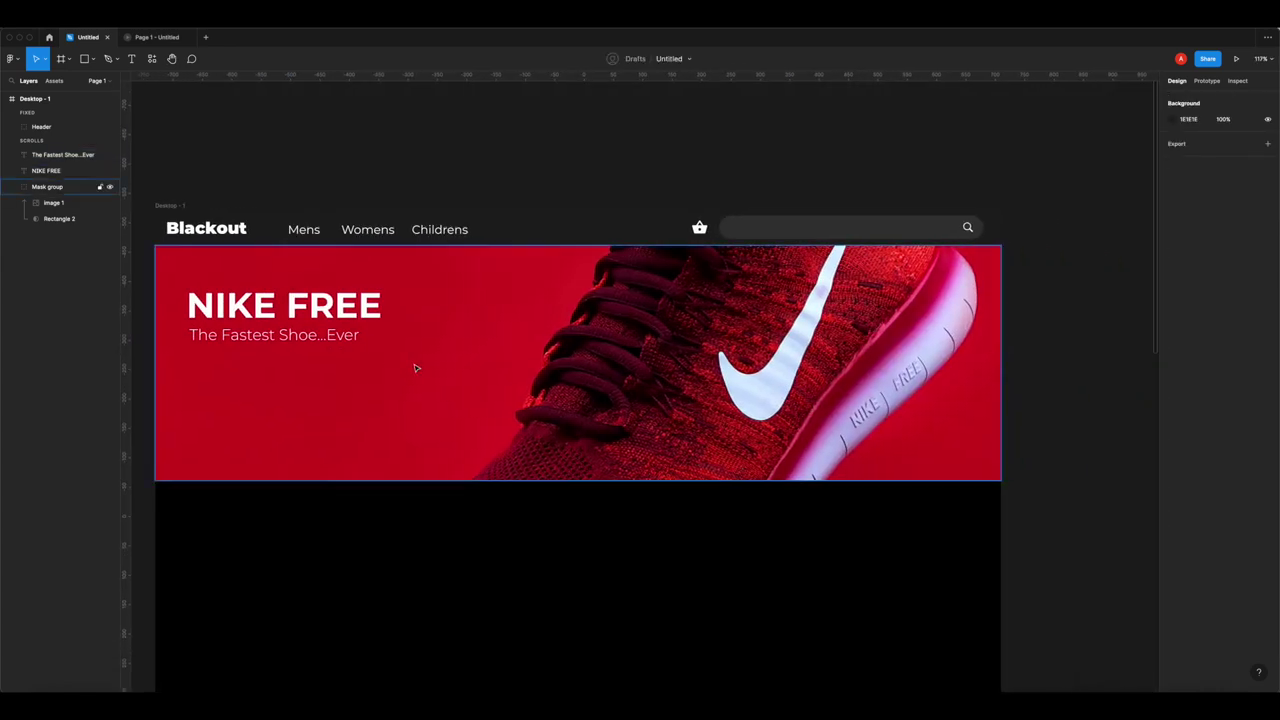
- Group the NIKE FREE heading with its tagline and name the group "Type"
{"action": "scroll", "coordinate": [409, 363], "scroll_direction": "down", "scroll_amount": 3}
{"action": "scroll", "coordinate": [420, 366], "scroll_direction": "up", "scroll_amount": 3}
{"action": "scroll", "coordinate": [456, 364], "scroll_direction": "left", "scroll_amount": 2}
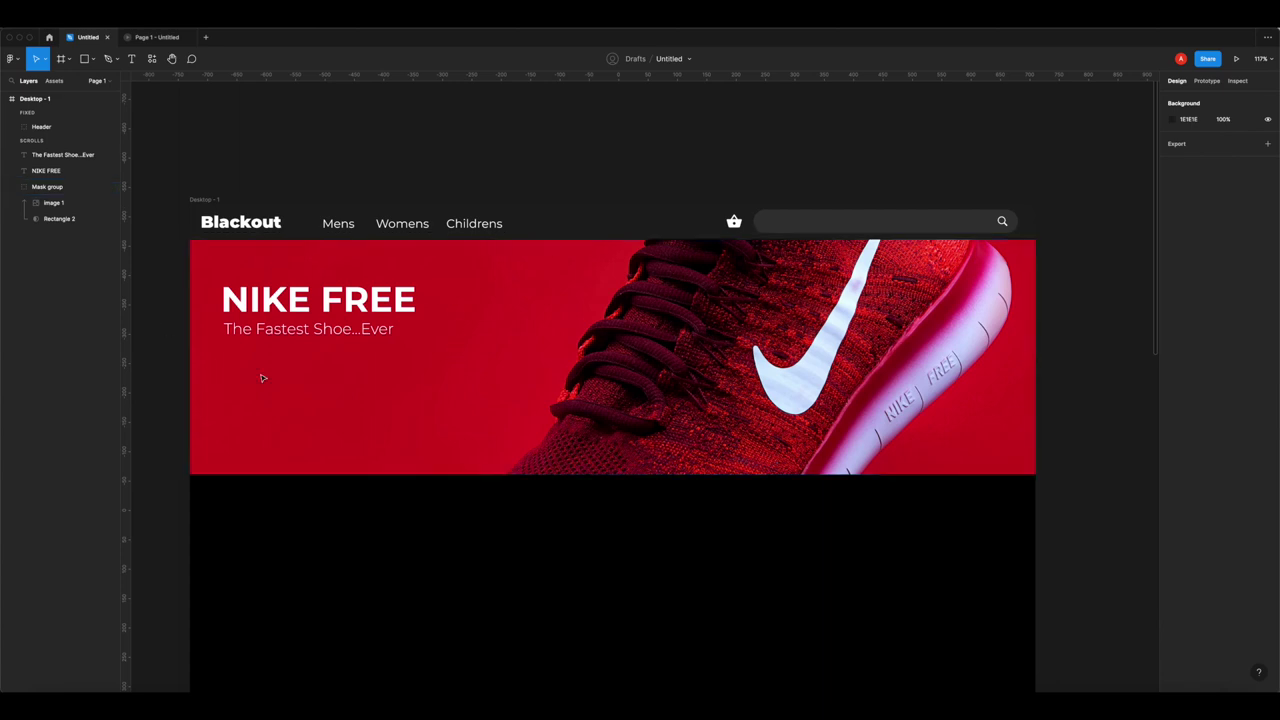
{"action": "left_click", "coordinate": [323, 320]}
{"action": "left_click", "coordinate": [334, 303], "text": "shift"}
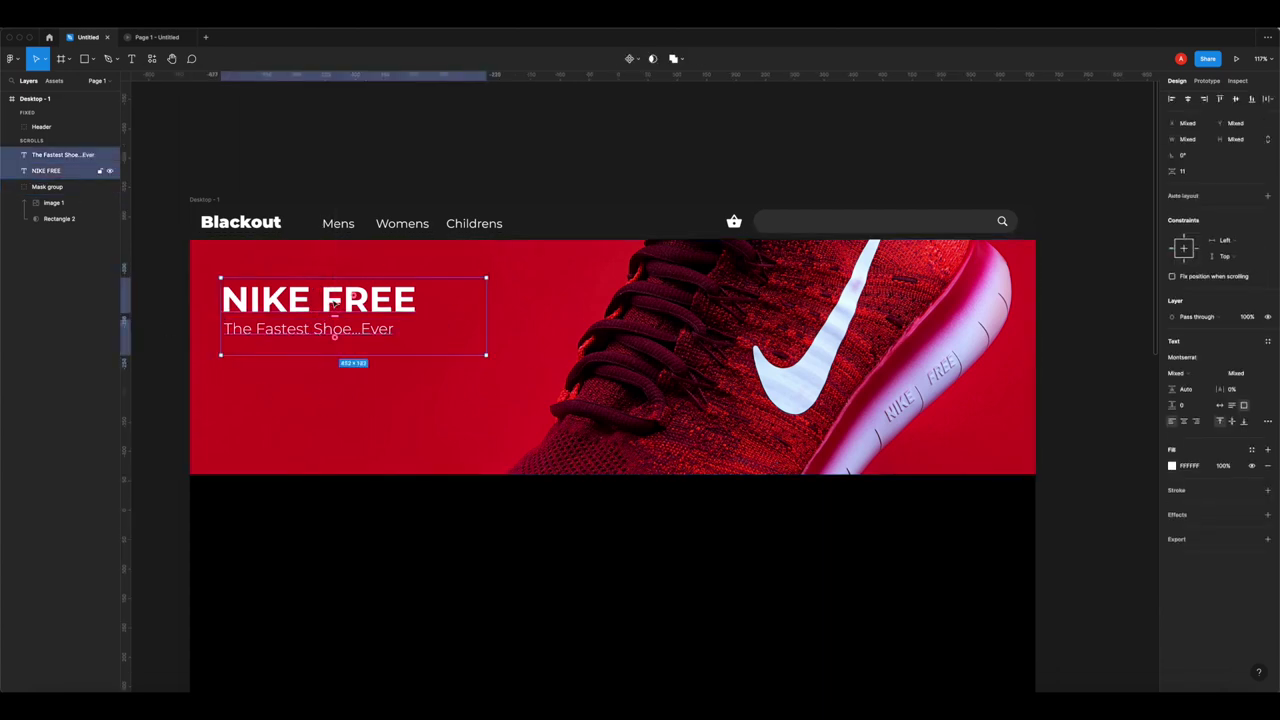
{"action": "left_click", "coordinate": [178, 350]}
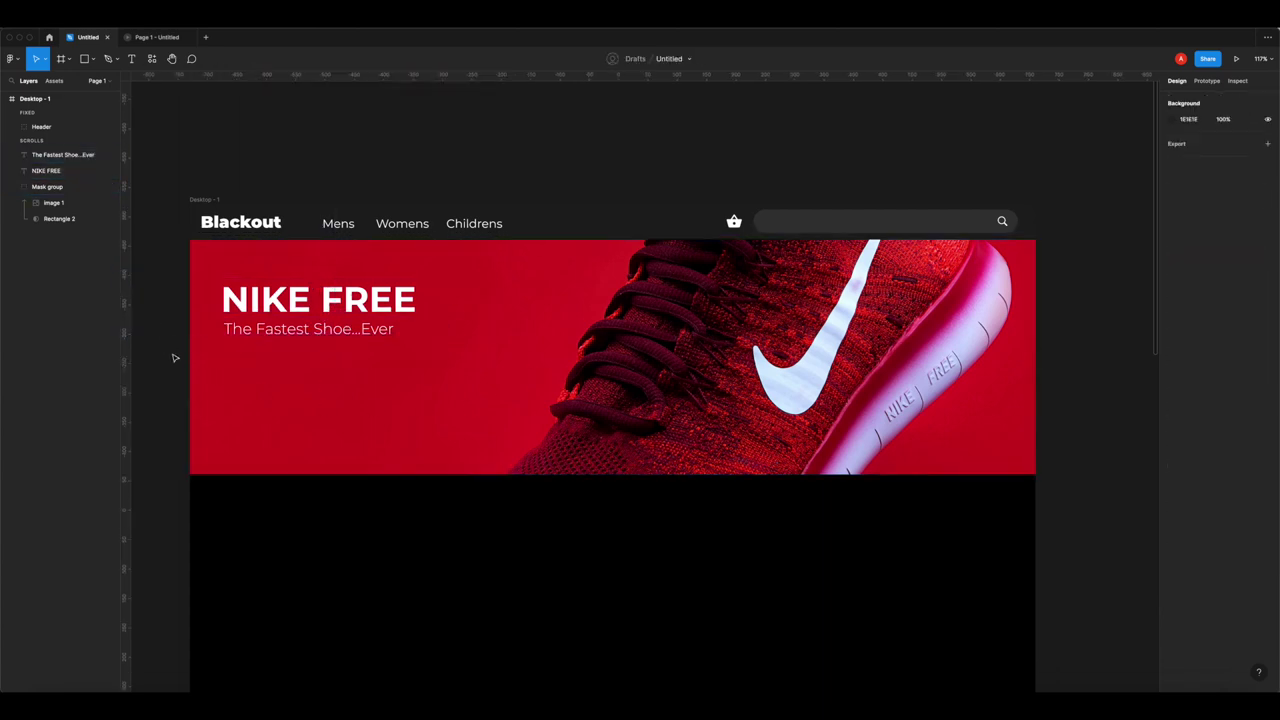
{"action": "left_click", "coordinate": [333, 330]}
{"action": "left_click", "coordinate": [340, 310], "text": "shift"}
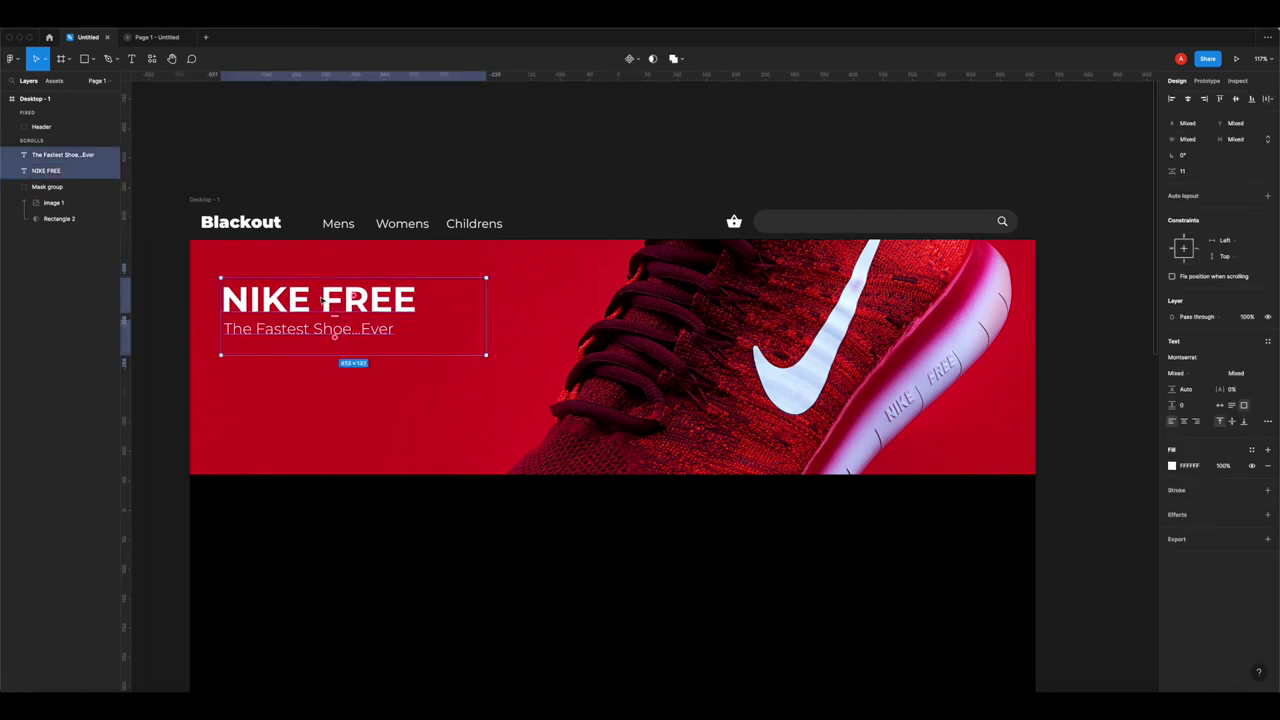
{"action": "key", "text": "ctrl+g"}
{"action": "left_click", "coordinate": [180, 346]}
{"action": "double_click", "coordinate": [41, 156]}
{"action": "type", "text": "Type"}
{"action": "key", "text": "Return"}
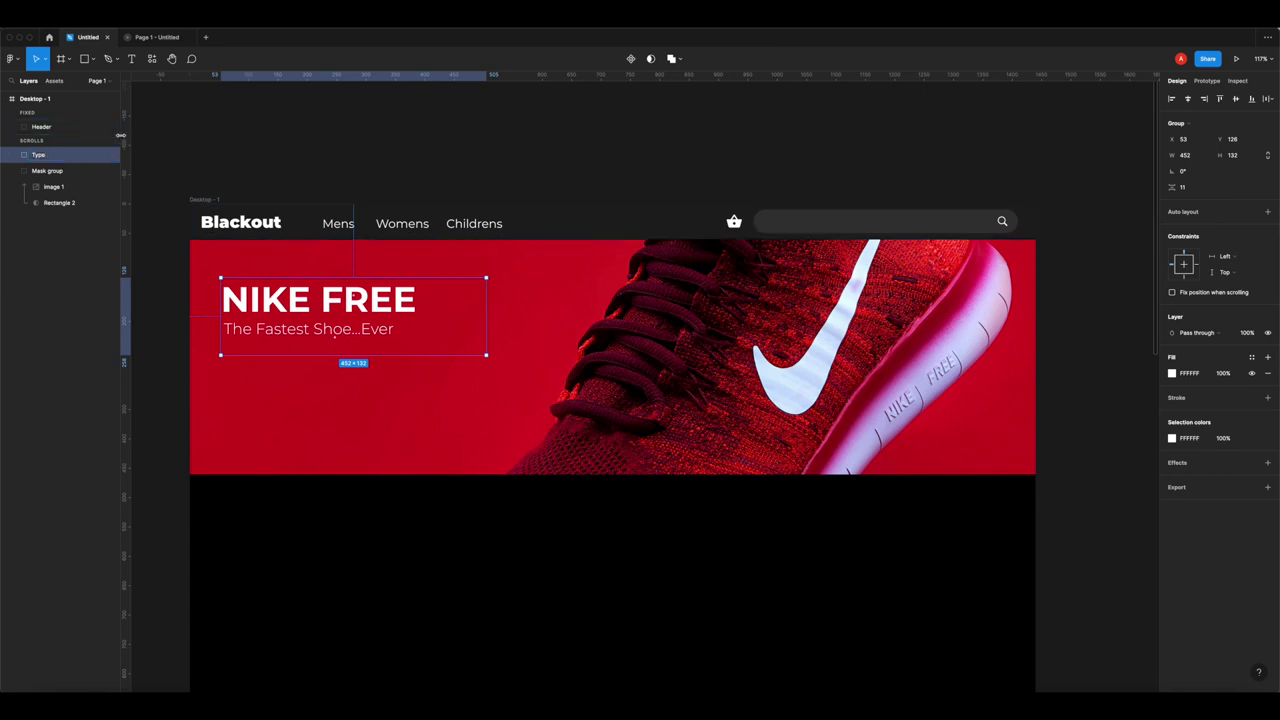
- Rename the banner's mask group as "Hero Group" and collapse it in the layer list
{"action": "double_click", "coordinate": [47, 171]}
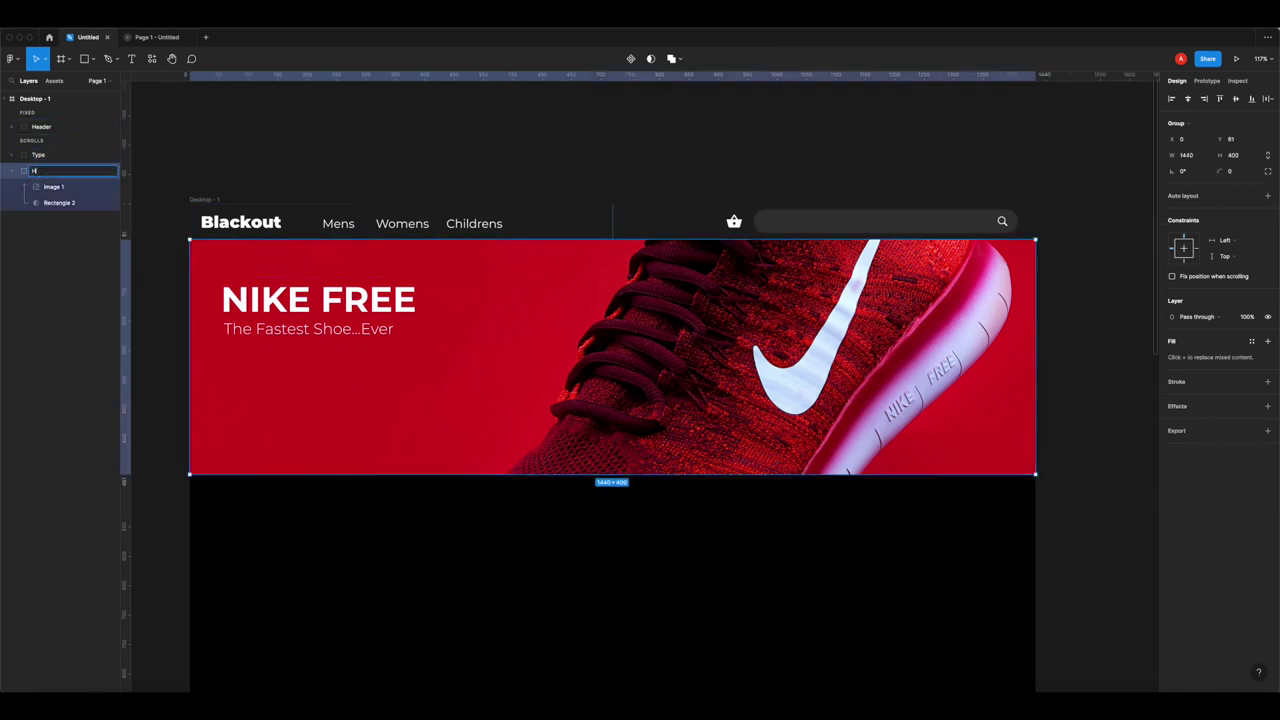
{"action": "type", "text": "Hero Group"}
{"action": "key", "text": "Return"}
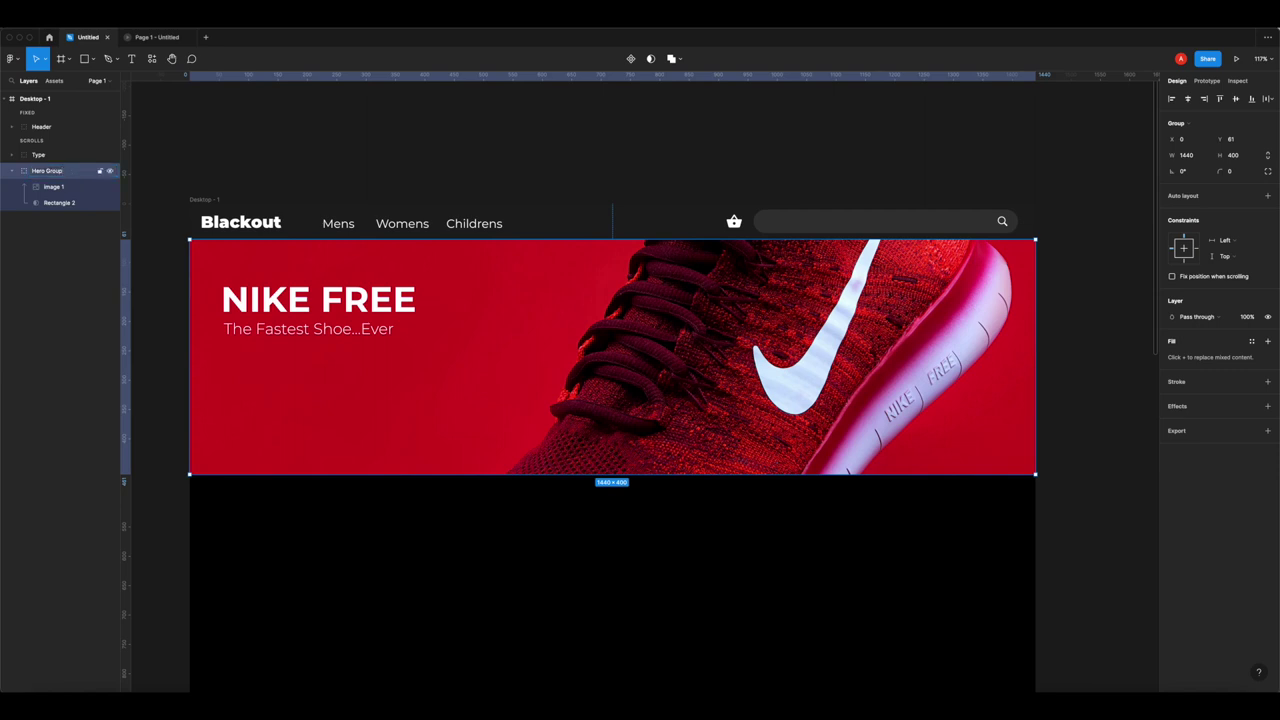
{"action": "left_click", "coordinate": [13, 171]}
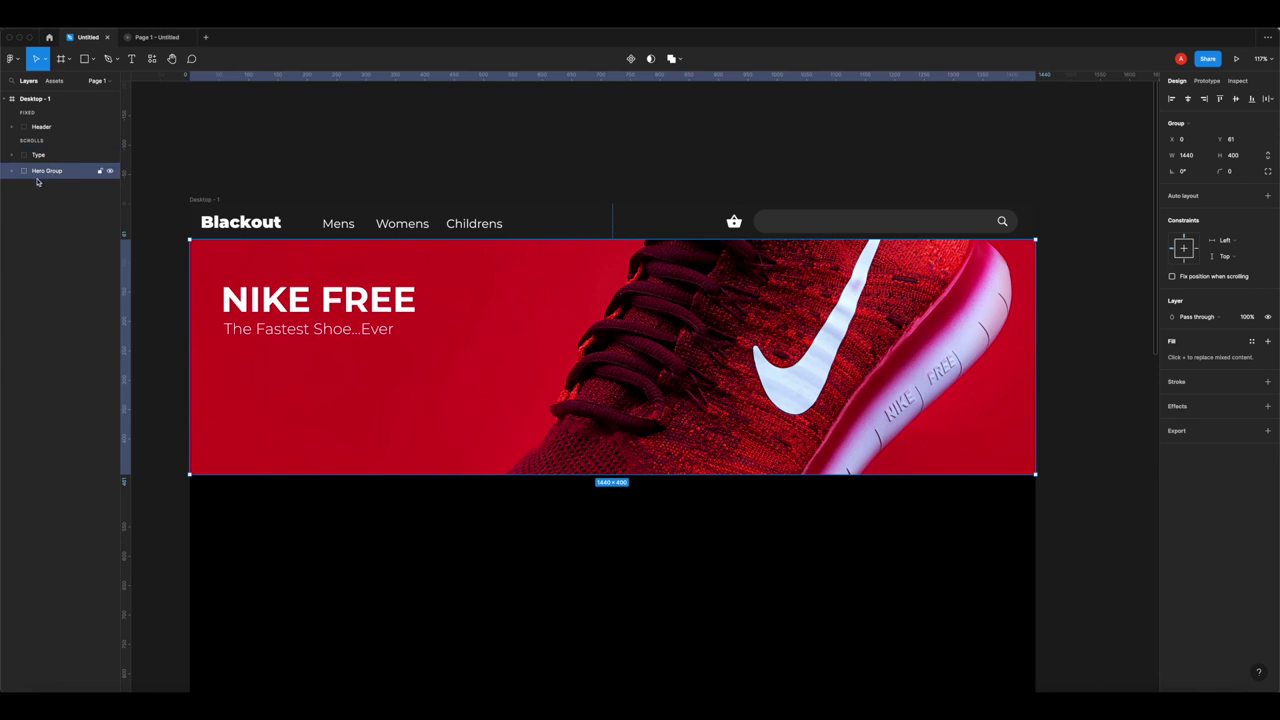
{"action": "left_click", "coordinate": [258, 171]}
- Draw a button rectangle about 175 × 49 on the hero banner below the tagline
{"action": "scroll", "coordinate": [220, 180], "scroll_direction": "down", "scroll_amount": 5}
{"action": "scroll", "coordinate": [220, 180], "scroll_direction": "right", "scroll_amount": 2}
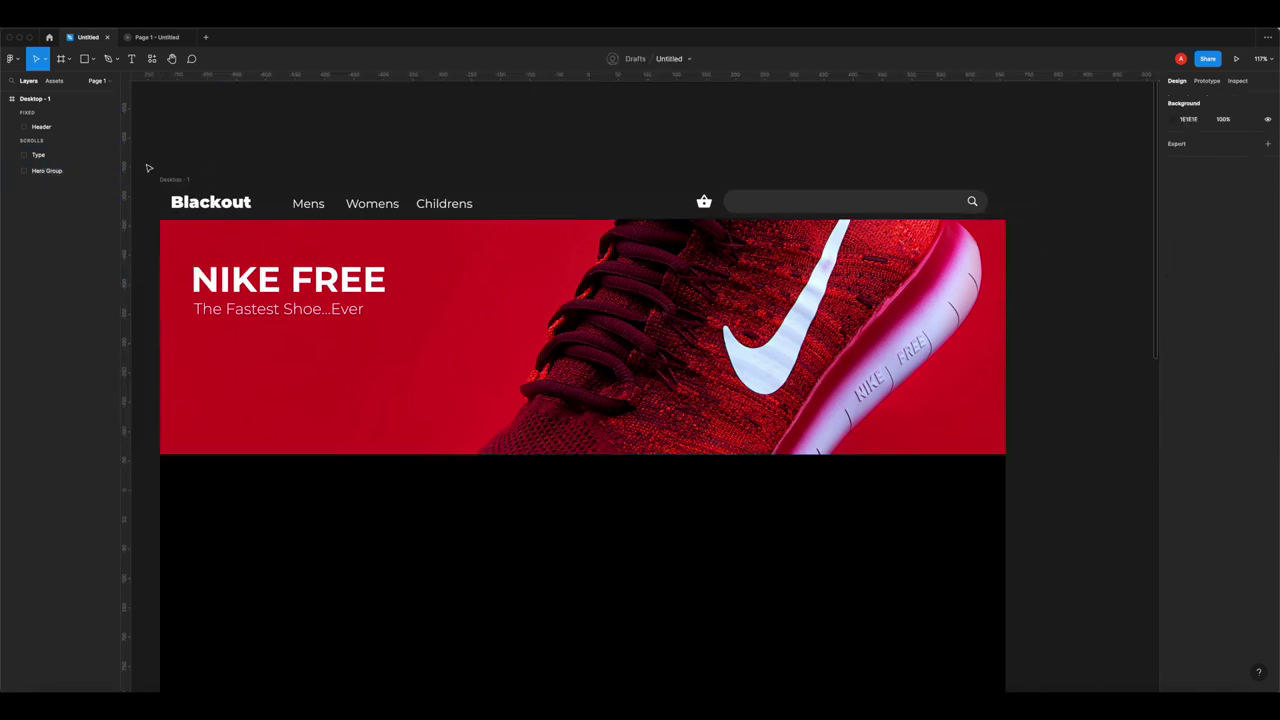
{"action": "scroll", "coordinate": [304, 235], "scroll_direction": "up", "scroll_amount": 3}
{"action": "scroll", "coordinate": [304, 235], "scroll_direction": "left", "scroll_amount": 3}
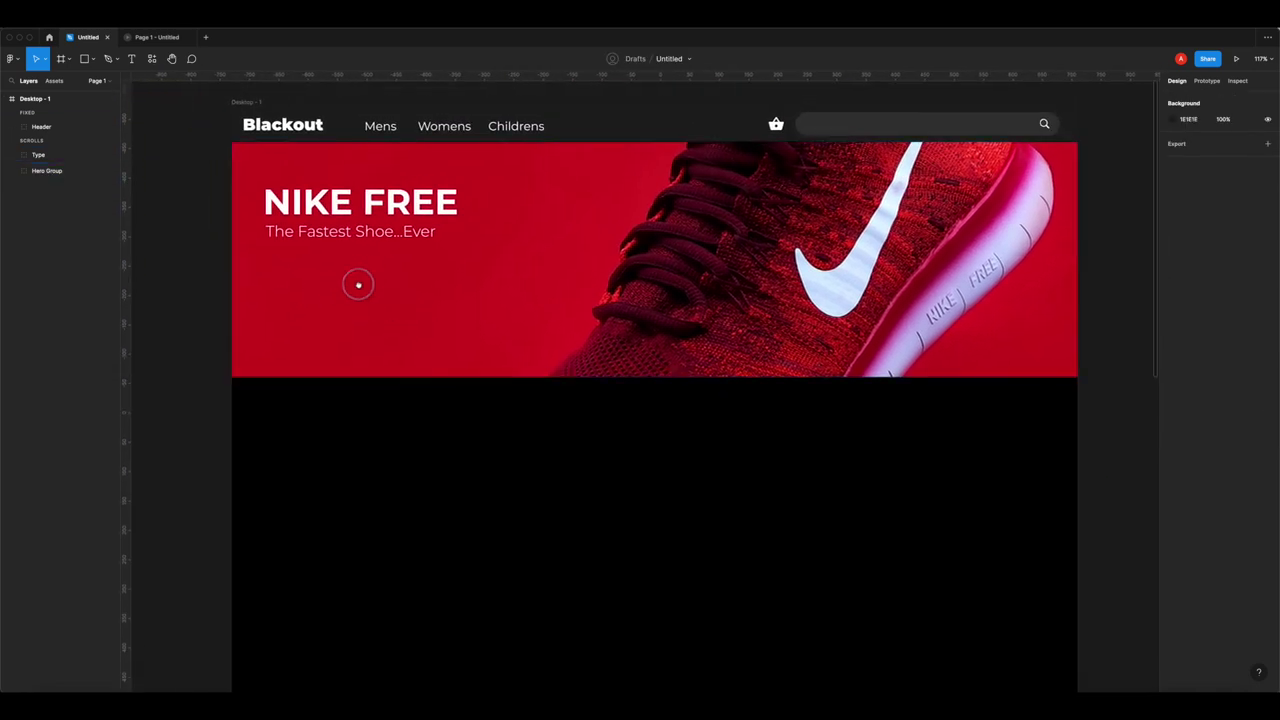
{"action": "scroll", "coordinate": [271, 286], "scroll_direction": "up", "scroll_amount": 1}
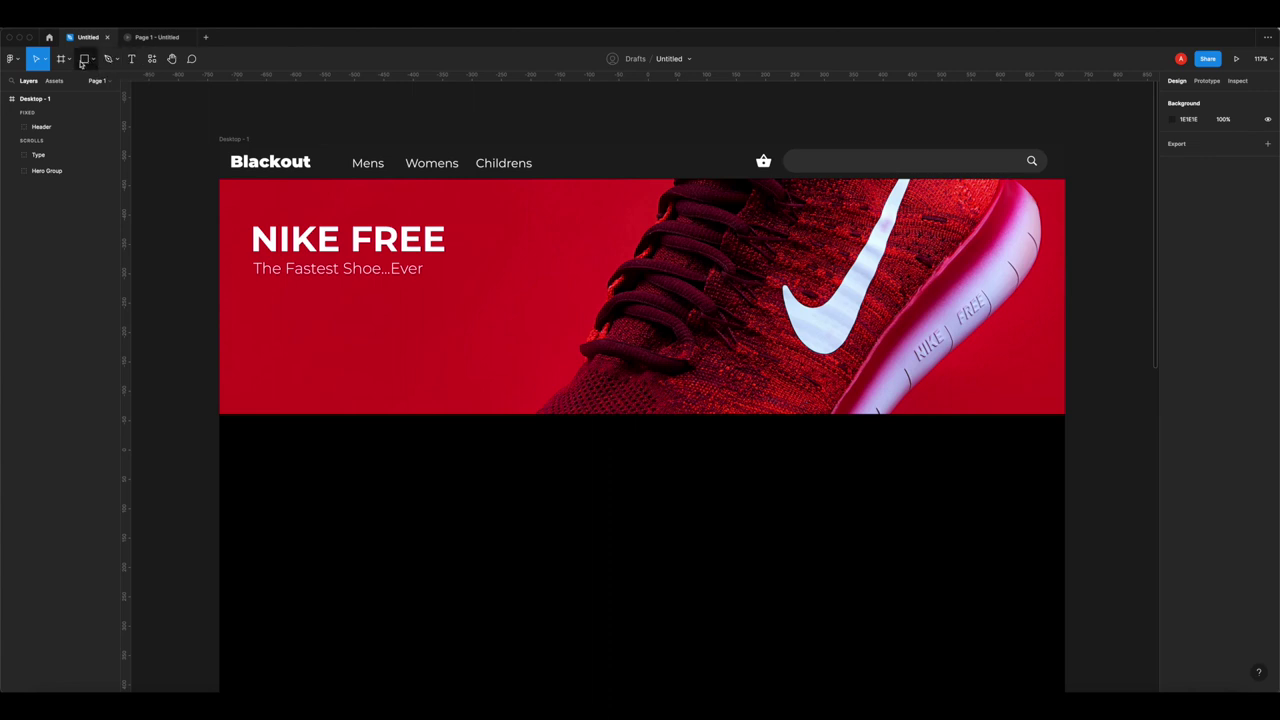
{"action": "left_click", "coordinate": [130, 59]}
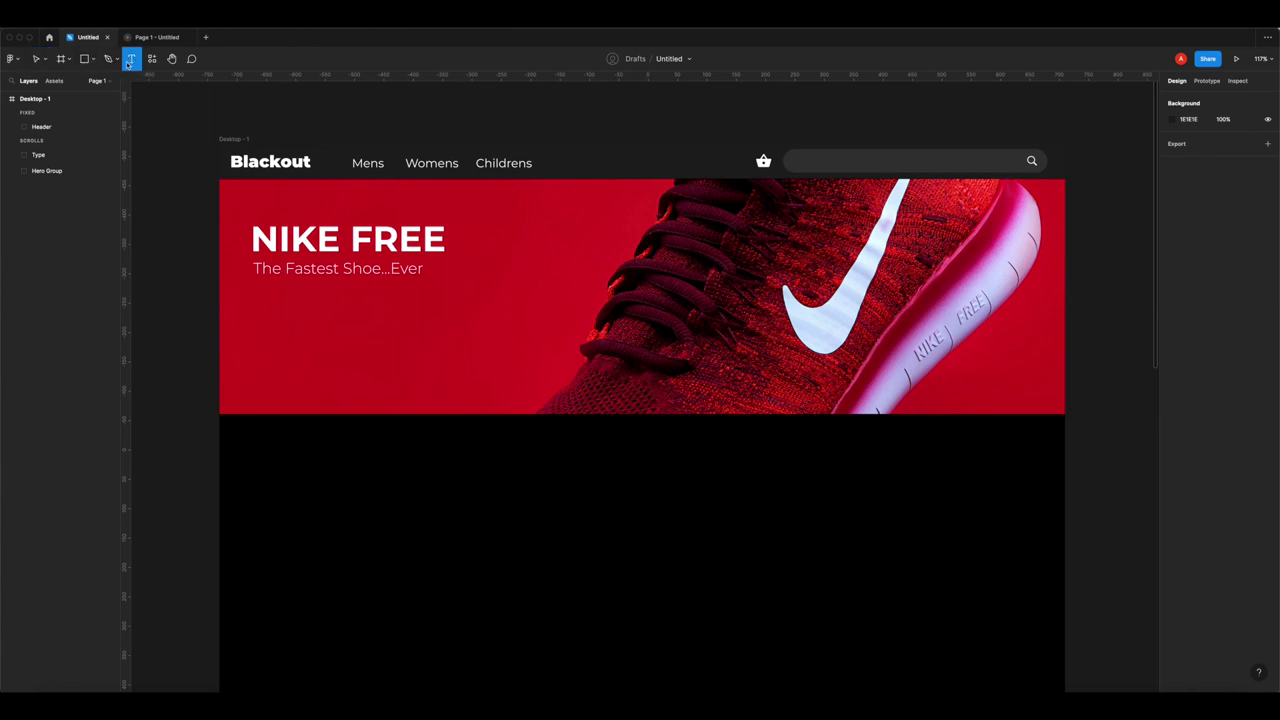
{"action": "left_click", "coordinate": [85, 59]}
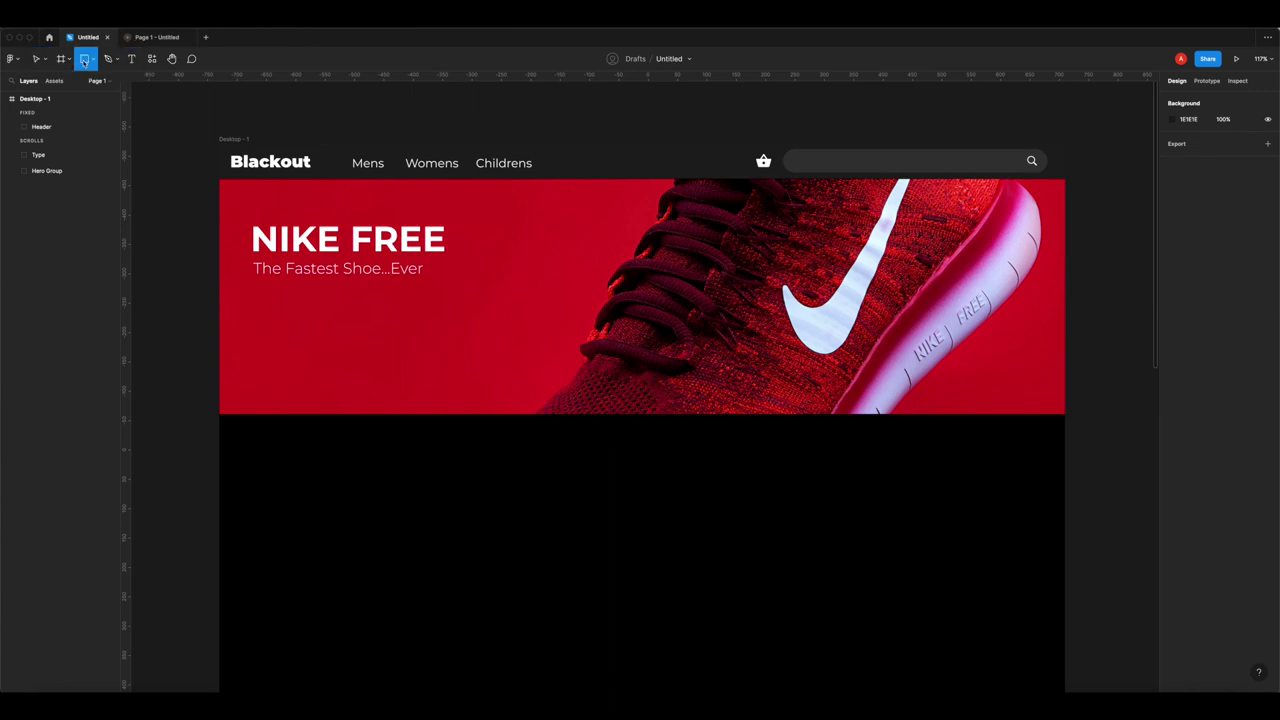
{"action": "left_click_drag", "start_coordinate": [257, 296], "coordinate": [361, 320]}
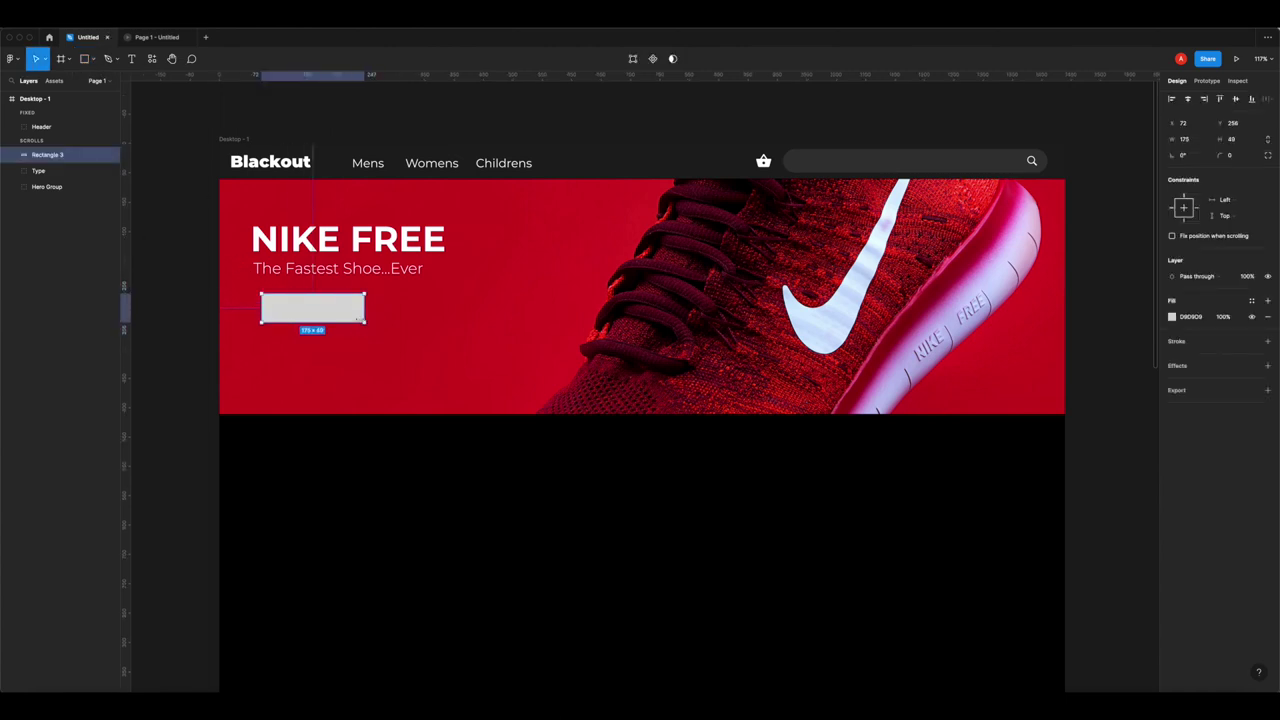
- Try corner radius 20 on the button rectangle, and settle on a radius of 50
{"action": "scroll", "coordinate": [302, 311], "scroll_direction": "up", "scroll_amount": 5}
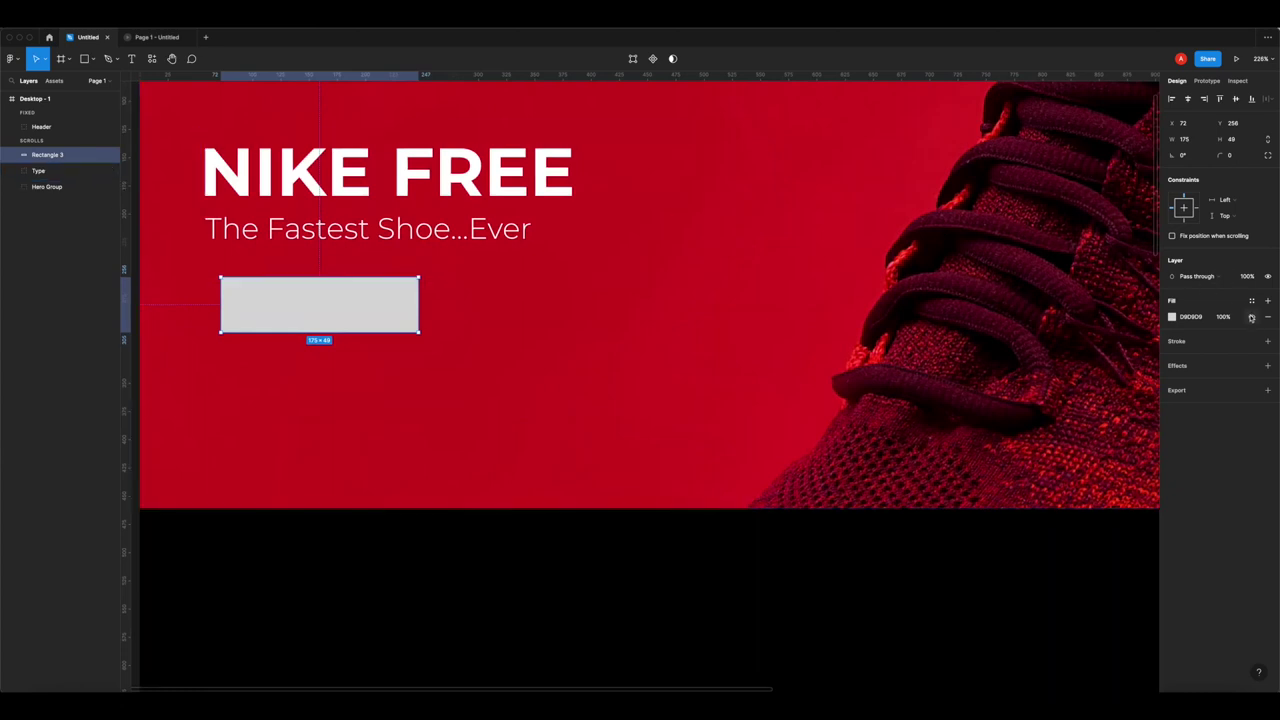
{"action": "left_click", "coordinate": [1232, 157]}
{"action": "type", "text": "20"}
{"action": "key", "text": "Return"}
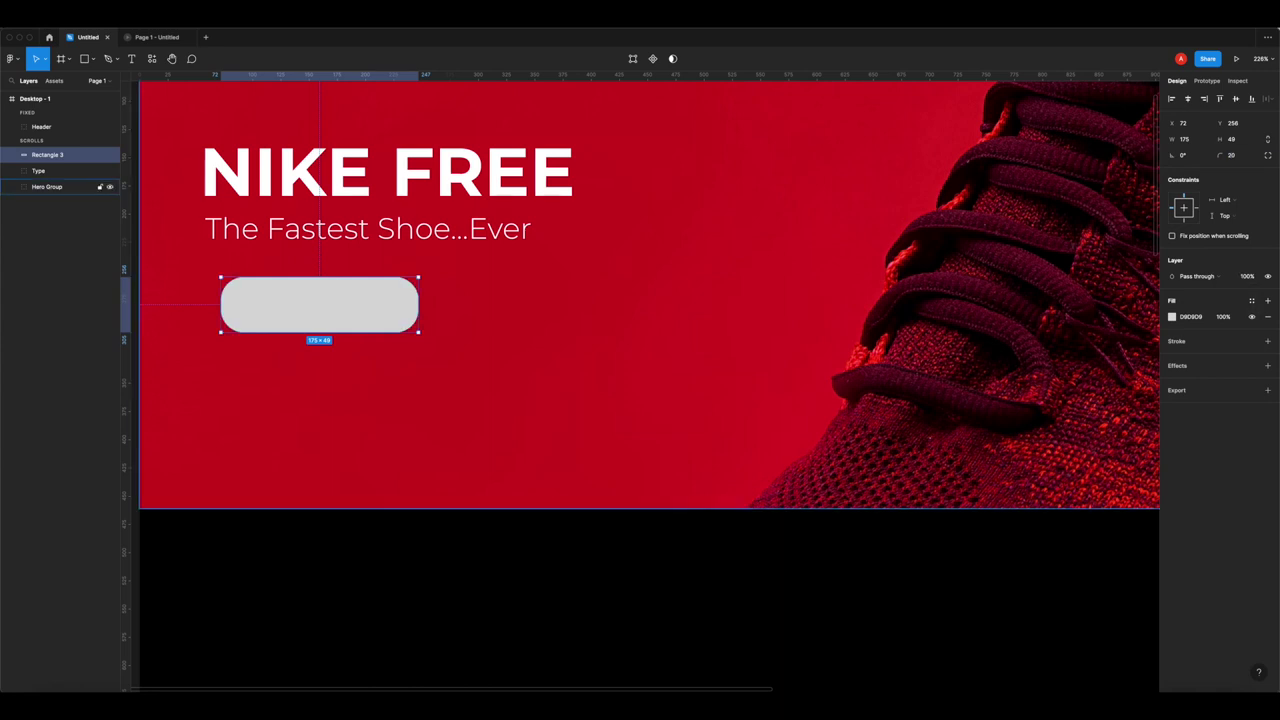
{"action": "left_click", "coordinate": [1238, 158]}
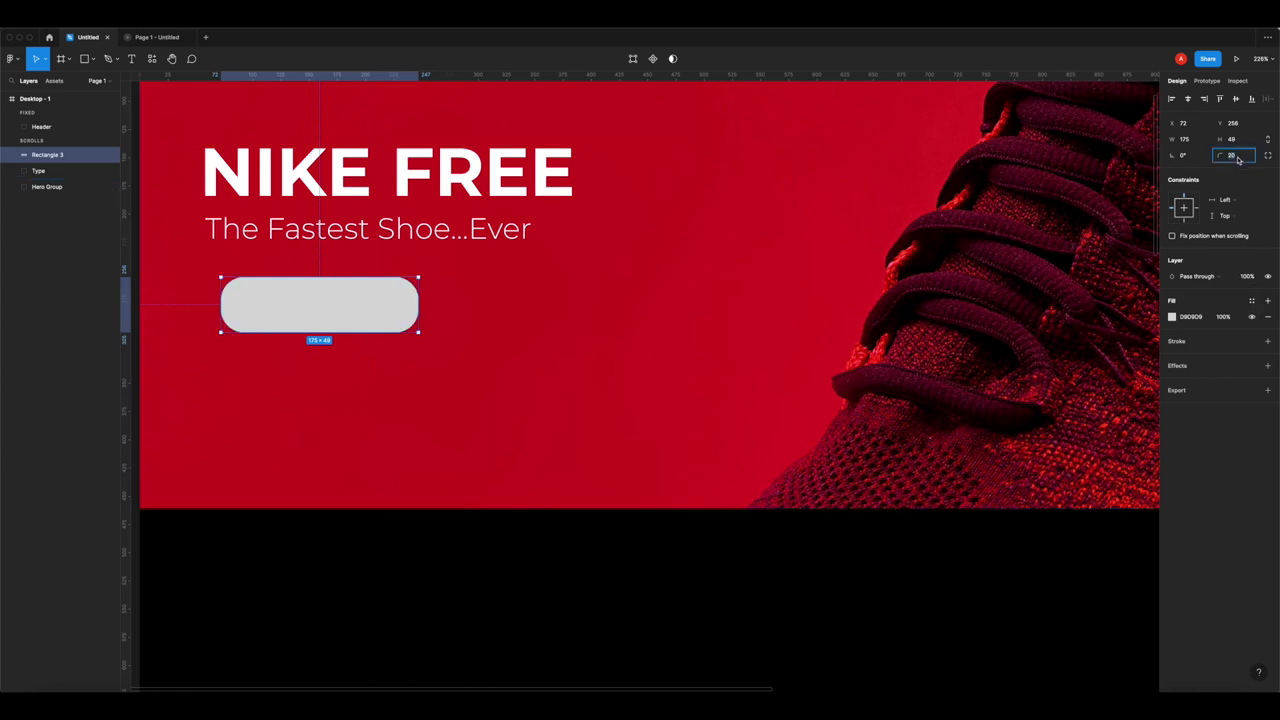
{"action": "key", "text": "Return"}
{"action": "left_click", "coordinate": [1234, 156]}
{"action": "key", "text": "Return"}
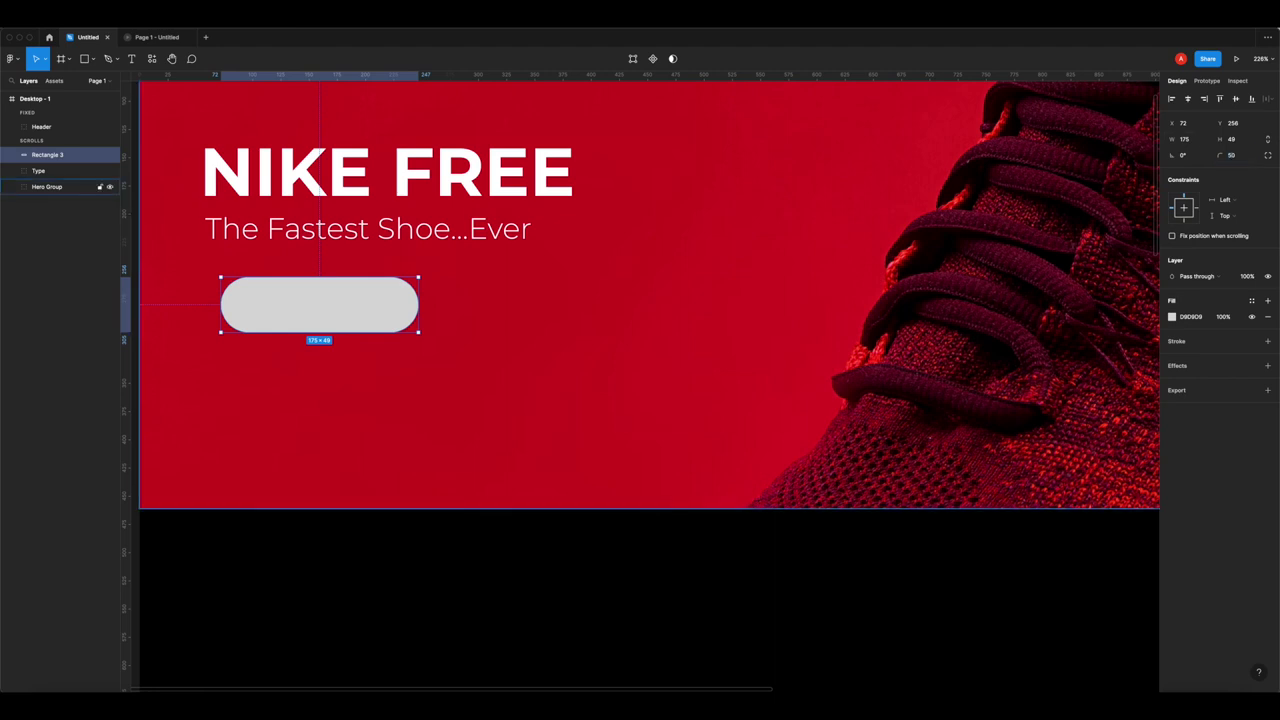
- Reduce the button rectangle's height to 45 and position it below the tagline at X 58, Y 252
{"action": "left_click_drag", "start_coordinate": [334, 331], "coordinate": [410, 297]}
{"action": "scroll", "coordinate": [403, 323], "scroll_direction": "left", "scroll_amount": 3}
{"action": "key", "text": "shift+Down"}
{"action": "key", "text": "shift+Down"}
{"action": "key", "text": "shift+Down"}
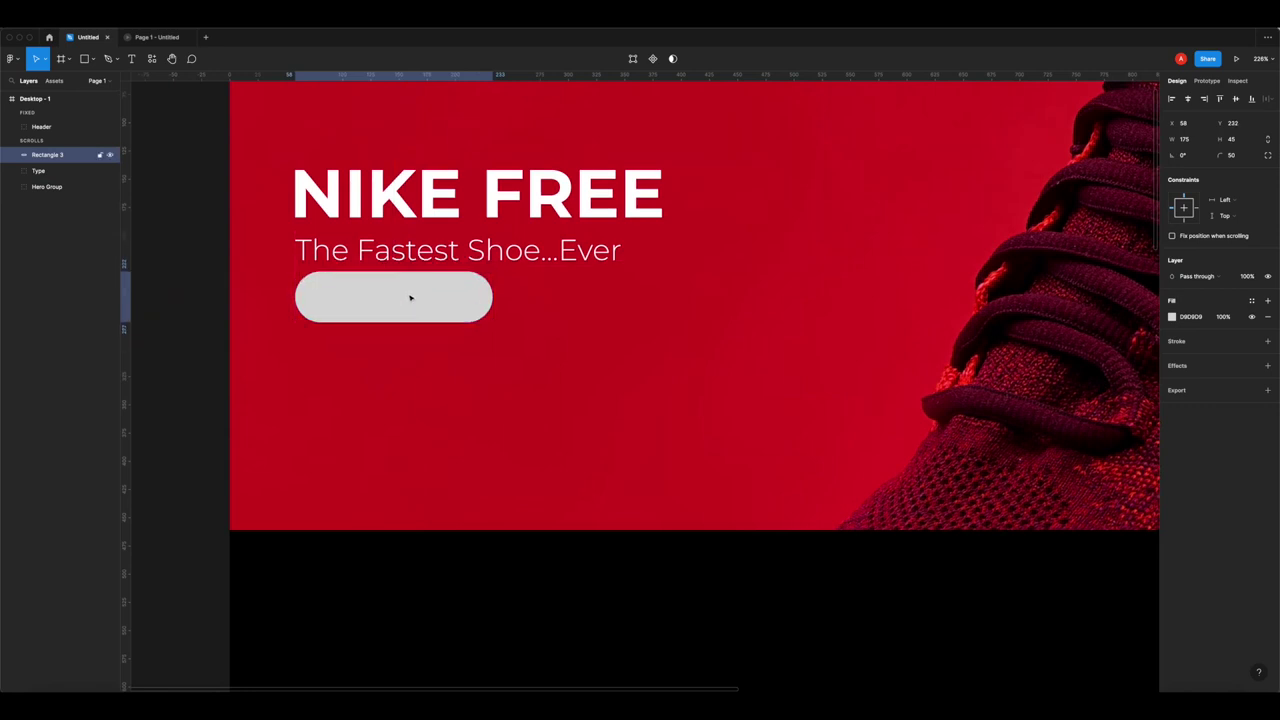
{"action": "left_click", "coordinate": [193, 280]}
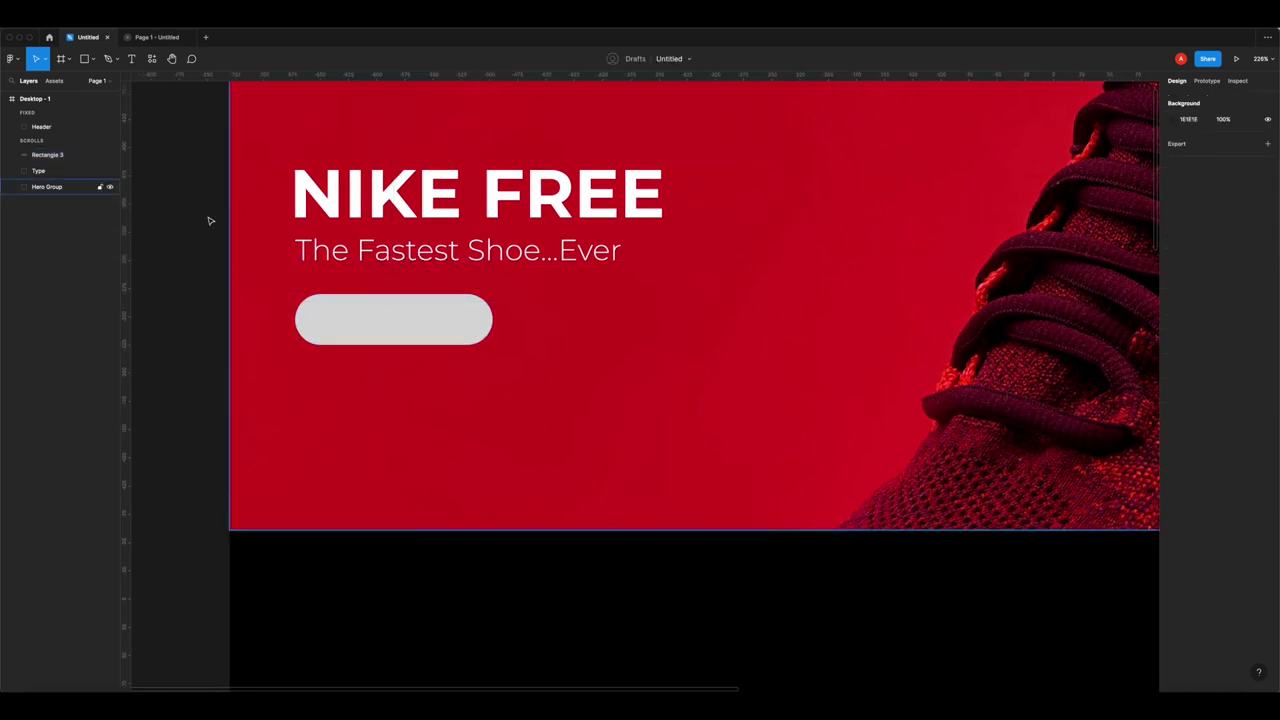
- Add a text box reading "Learn More" over the button rectangle, and widen it to 149 so the words fit on one line
{"action": "left_click", "coordinate": [131, 59]}
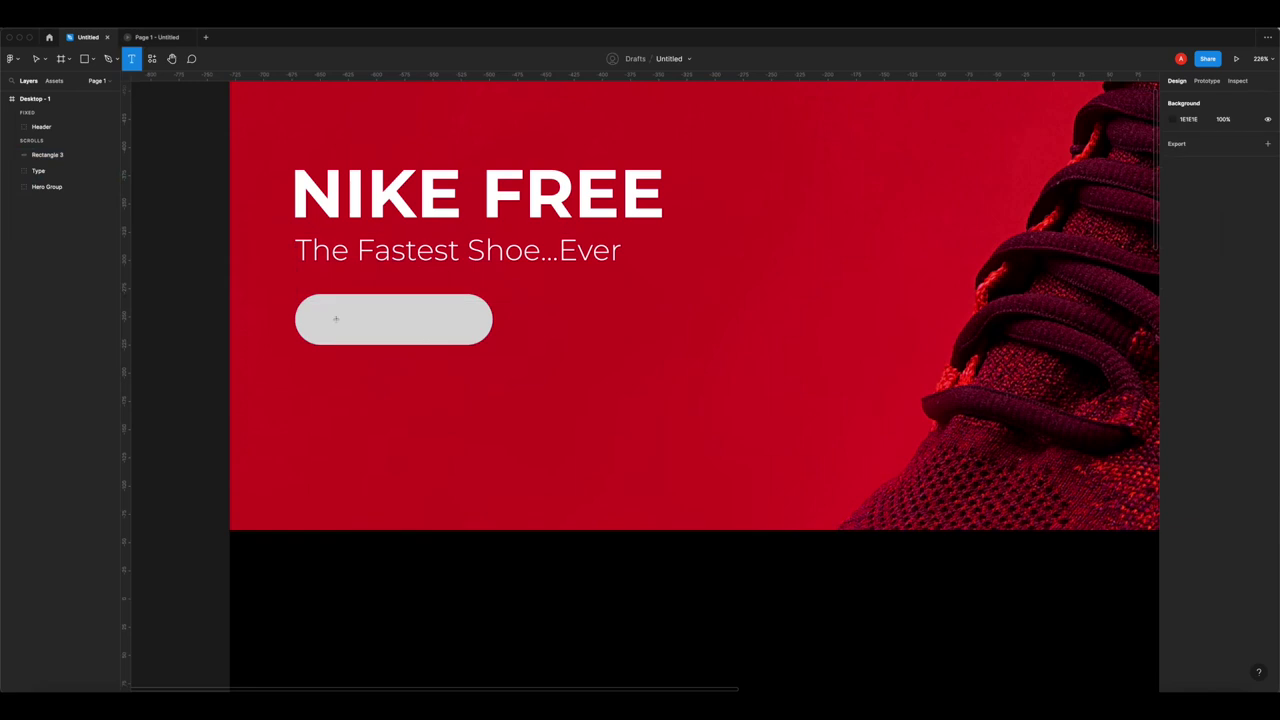
{"action": "left_click_drag", "start_coordinate": [319, 310], "coordinate": [480, 344]}
{"action": "type", "text": "Learn More"}
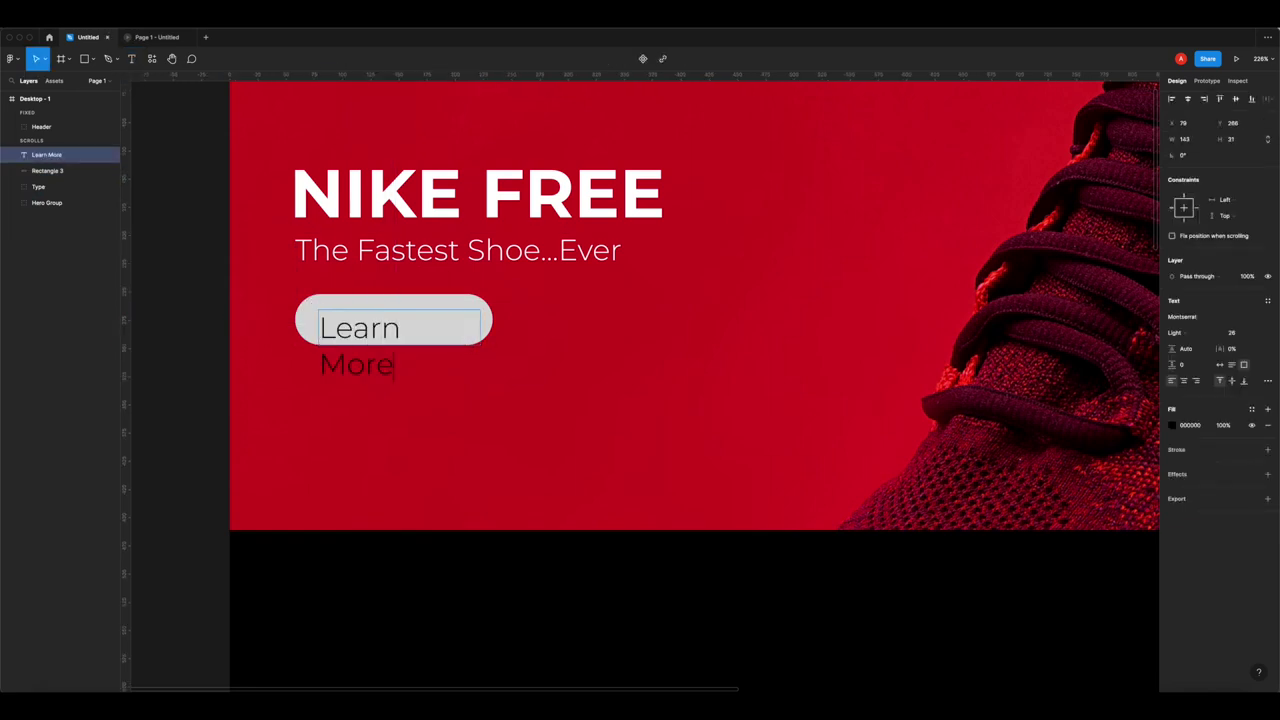
{"action": "left_click_drag", "start_coordinate": [480, 333], "coordinate": [487, 332]}
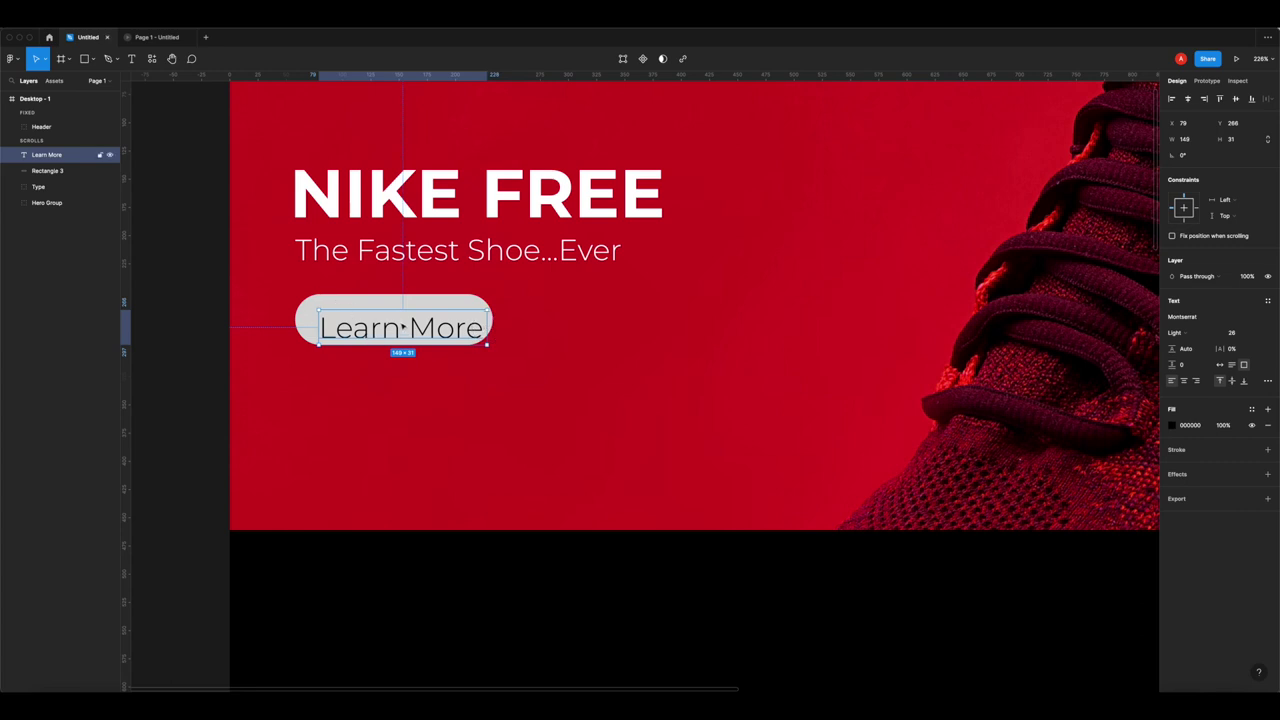
- Shorten the "Learn More" text box to a height of about 29 and centre it inside the button rectangle
{"action": "left_click_drag", "start_coordinate": [398, 311], "coordinate": [403, 317]}
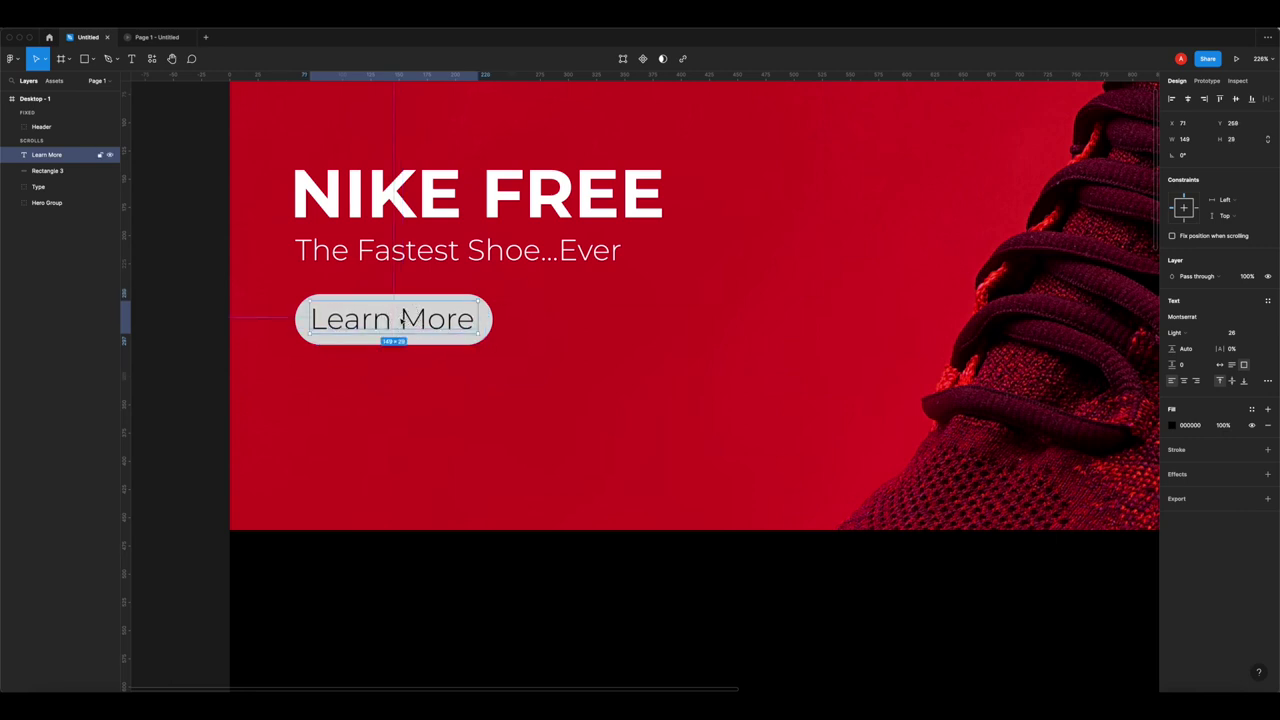
{"action": "left_click", "coordinate": [183, 328]}
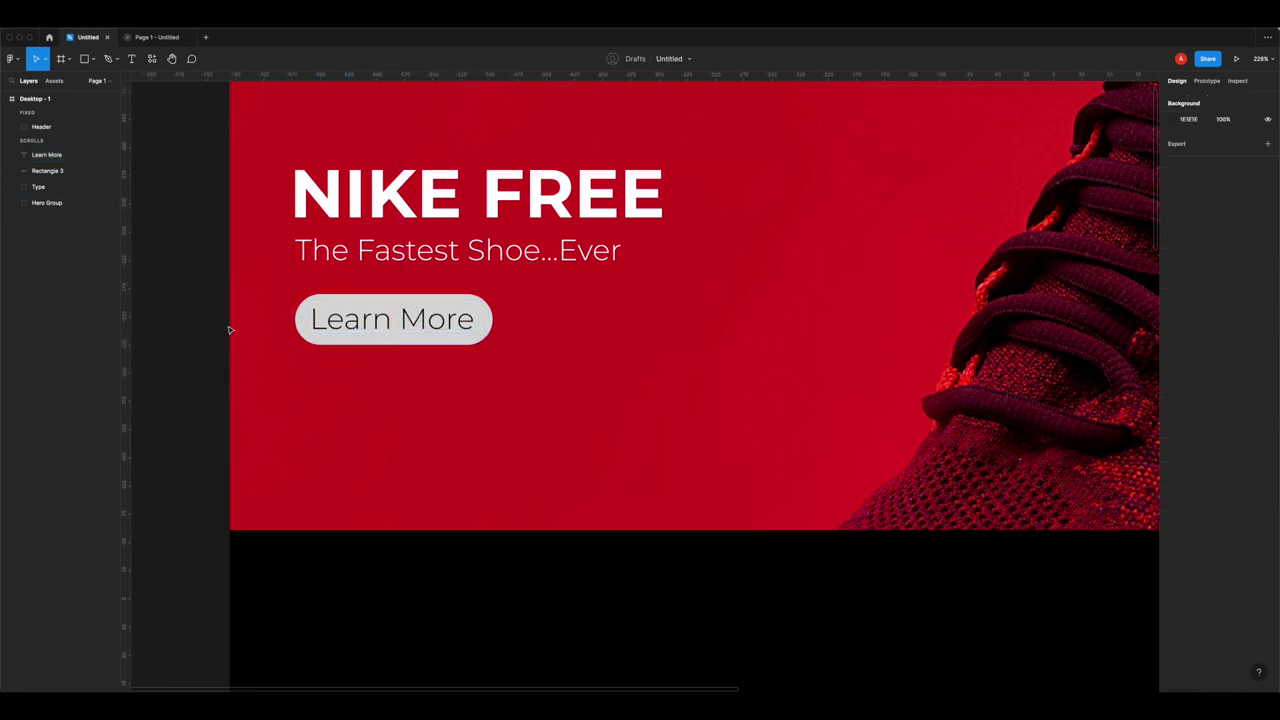
{"action": "left_click", "coordinate": [428, 338]}
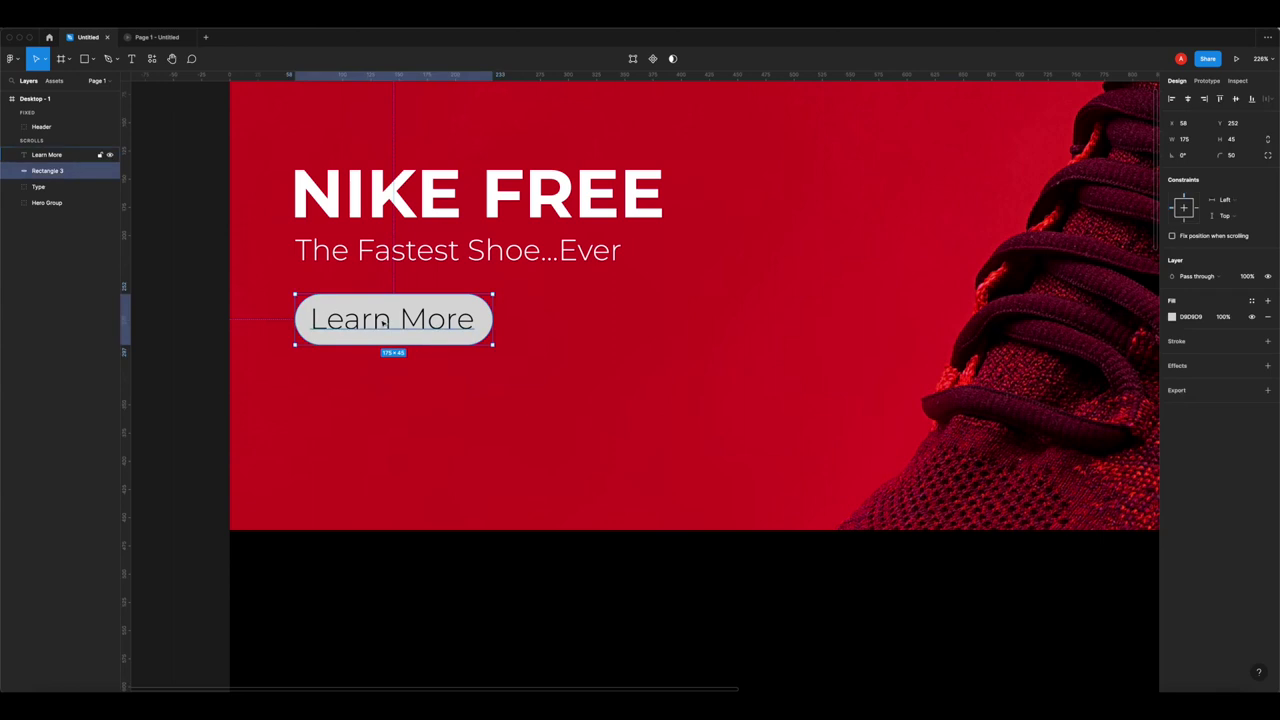
{"action": "scroll", "coordinate": [1015, 297], "scroll_direction": "right", "scroll_amount": 2}
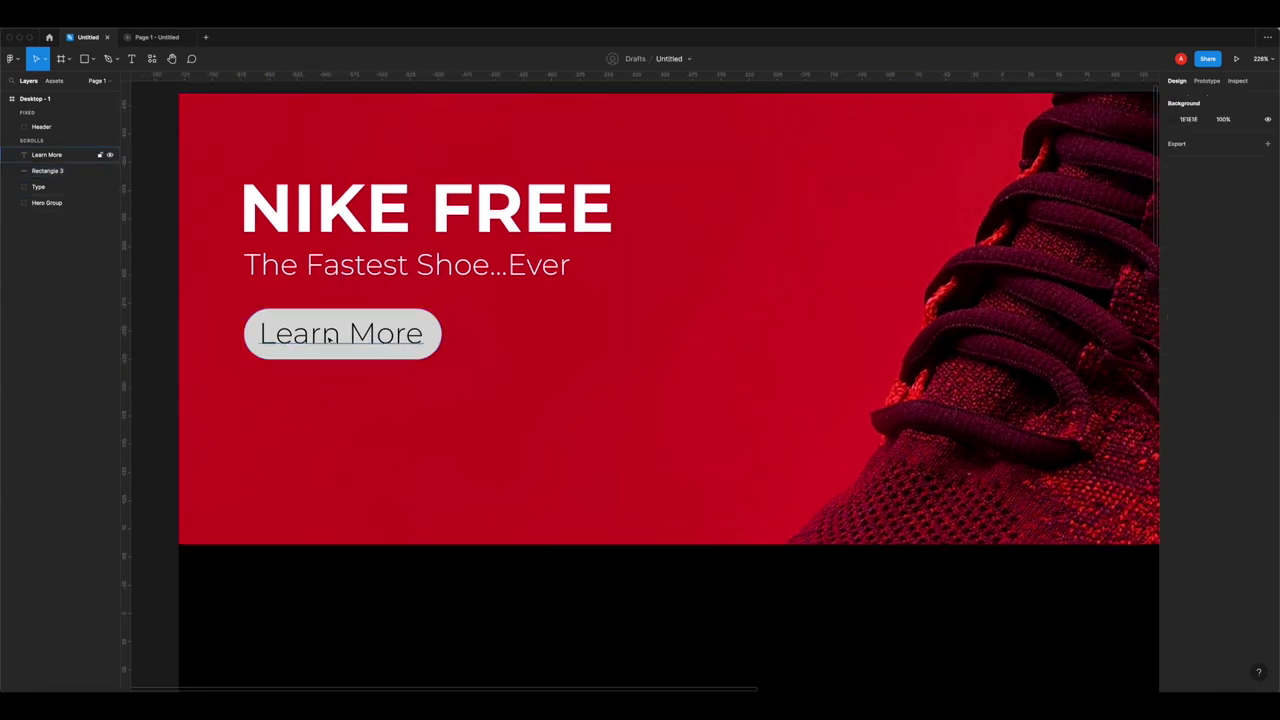
- Set the "Learn More" text to font size 22 and centre-align it horizontally within its text box
{"action": "left_click", "coordinate": [46, 154]}
{"action": "type", "text": "22"}
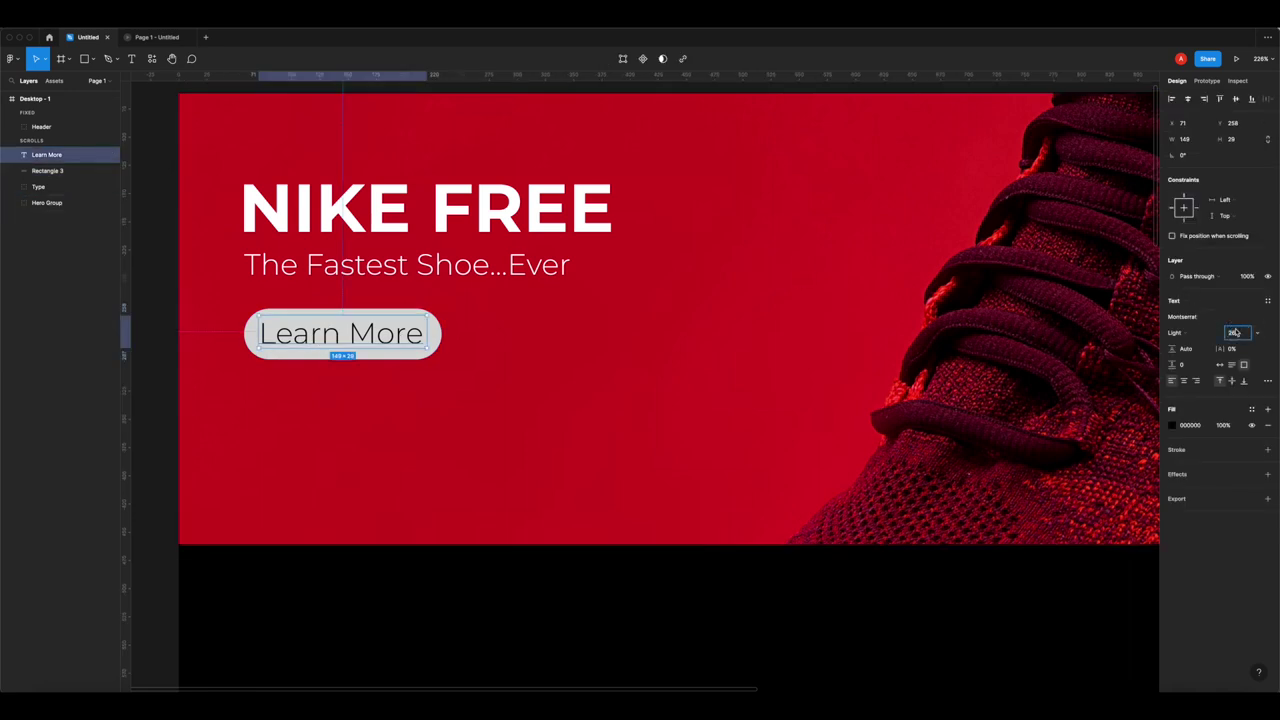
{"action": "key", "text": "Return"}
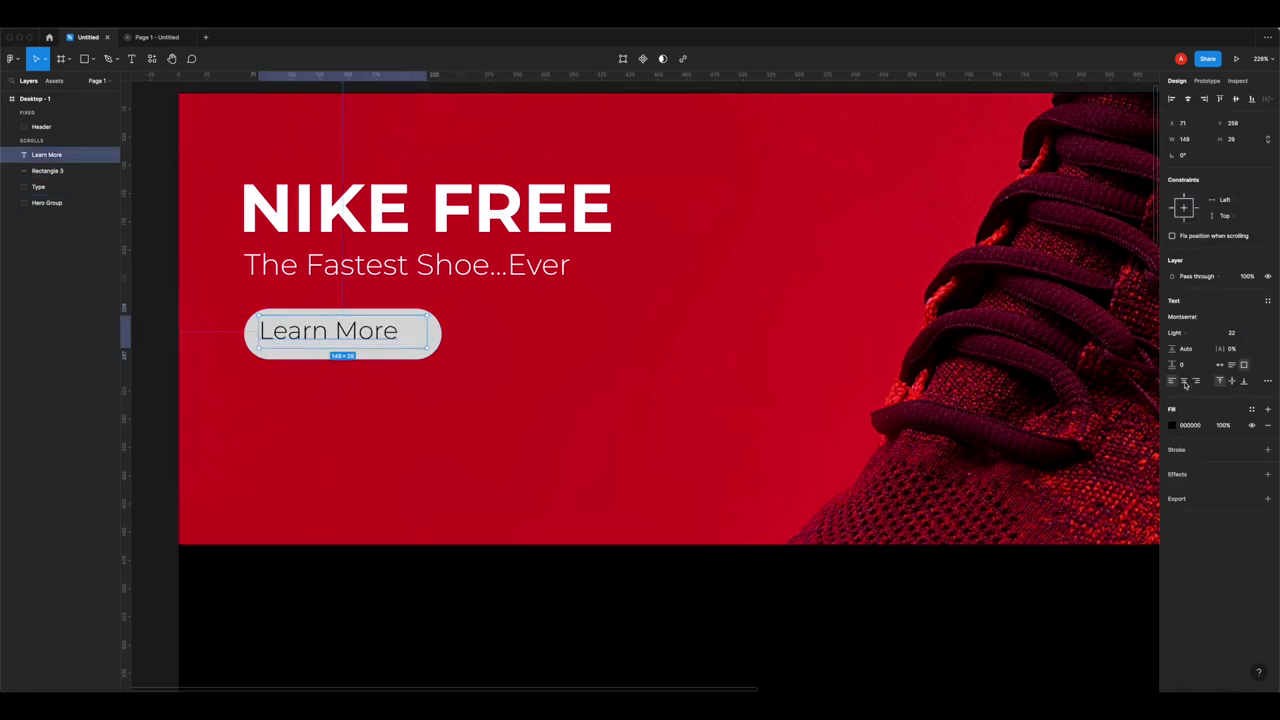
{"action": "left_click", "coordinate": [1183, 382]}
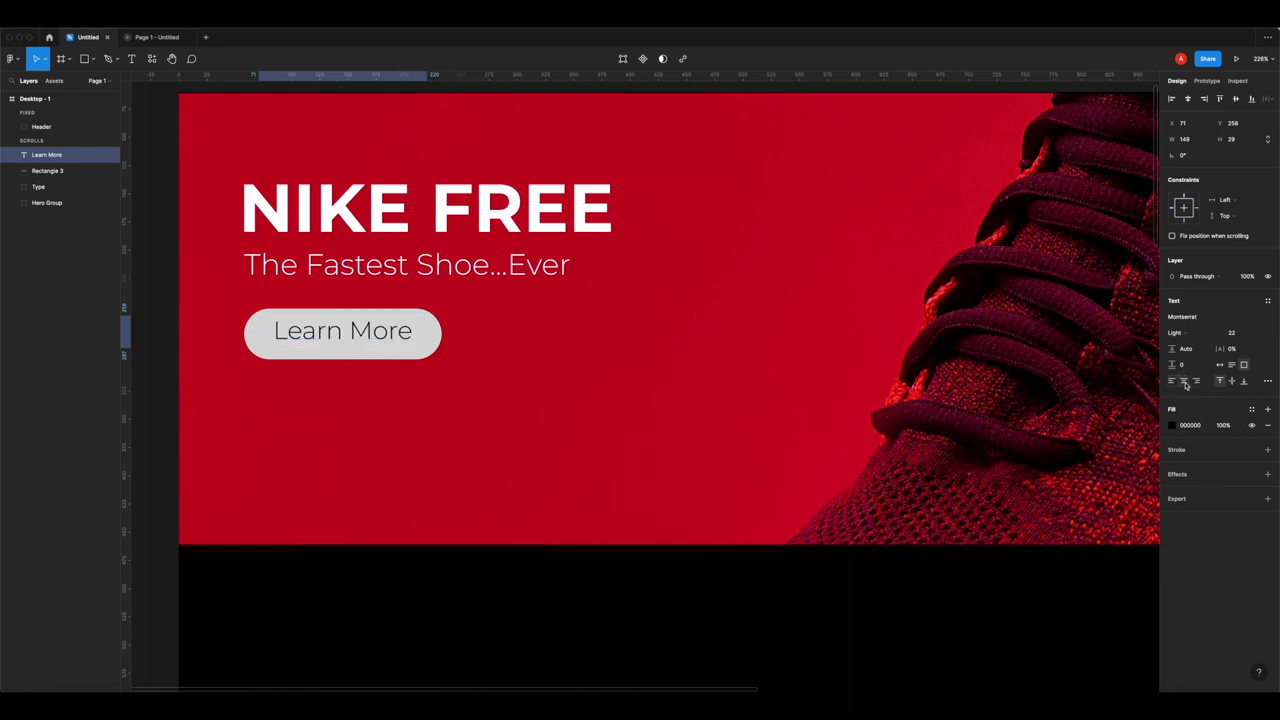
- Align the "Learn More" text and its rectangle on their vertical centres, and group them under the name "Button"
{"action": "left_click", "coordinate": [370, 357], "text": "shift"}
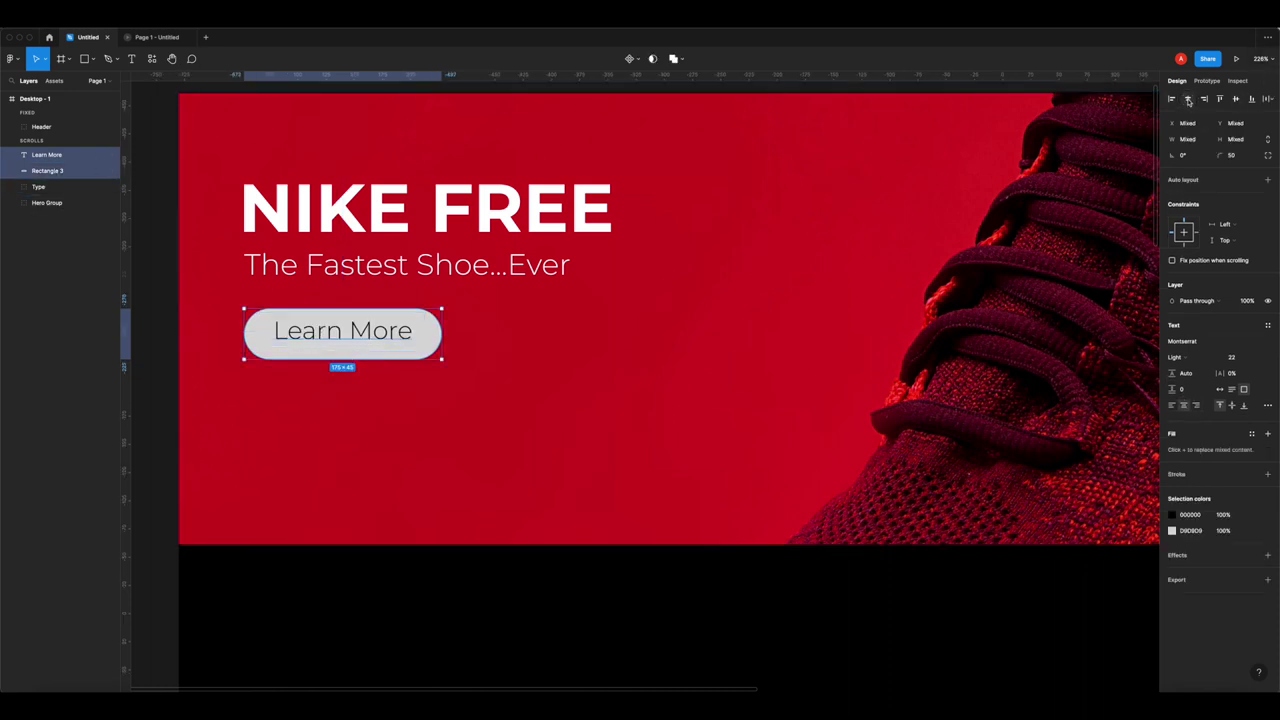
{"action": "left_click", "coordinate": [1235, 98]}
{"action": "key", "text": "super+g"}
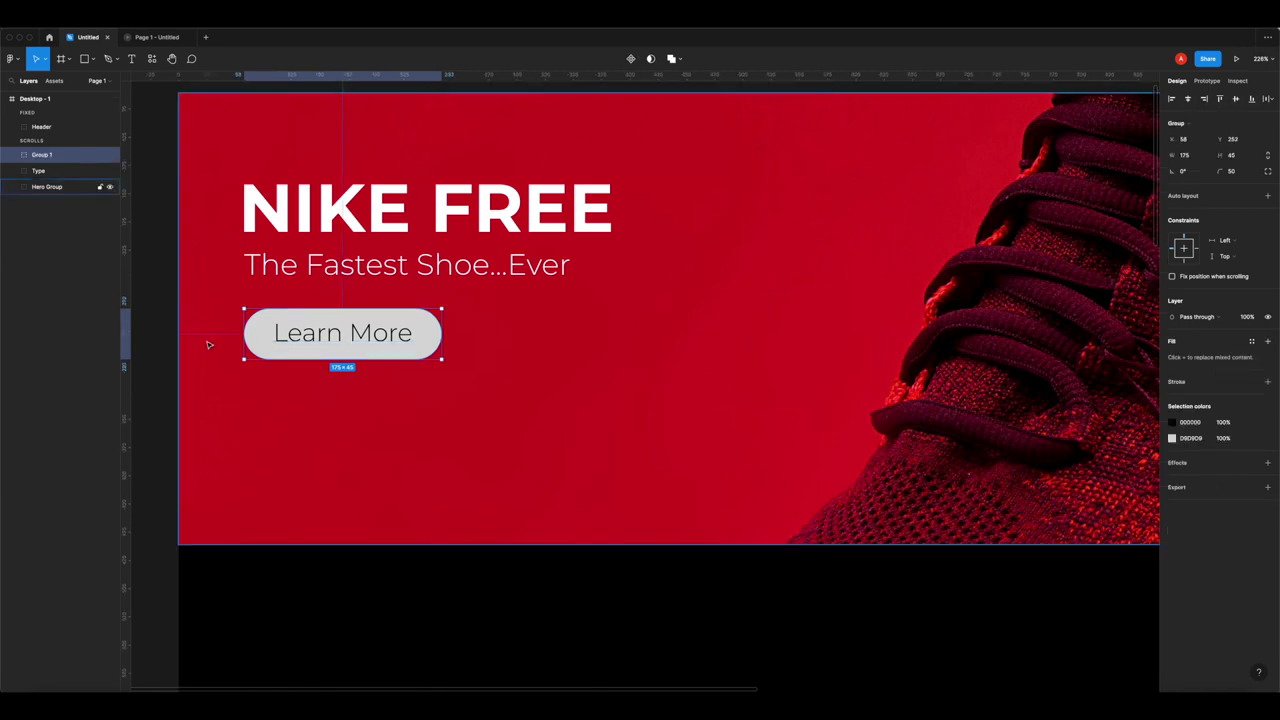
{"action": "double_click", "coordinate": [40, 155]}
{"action": "type", "text": "Bu"}
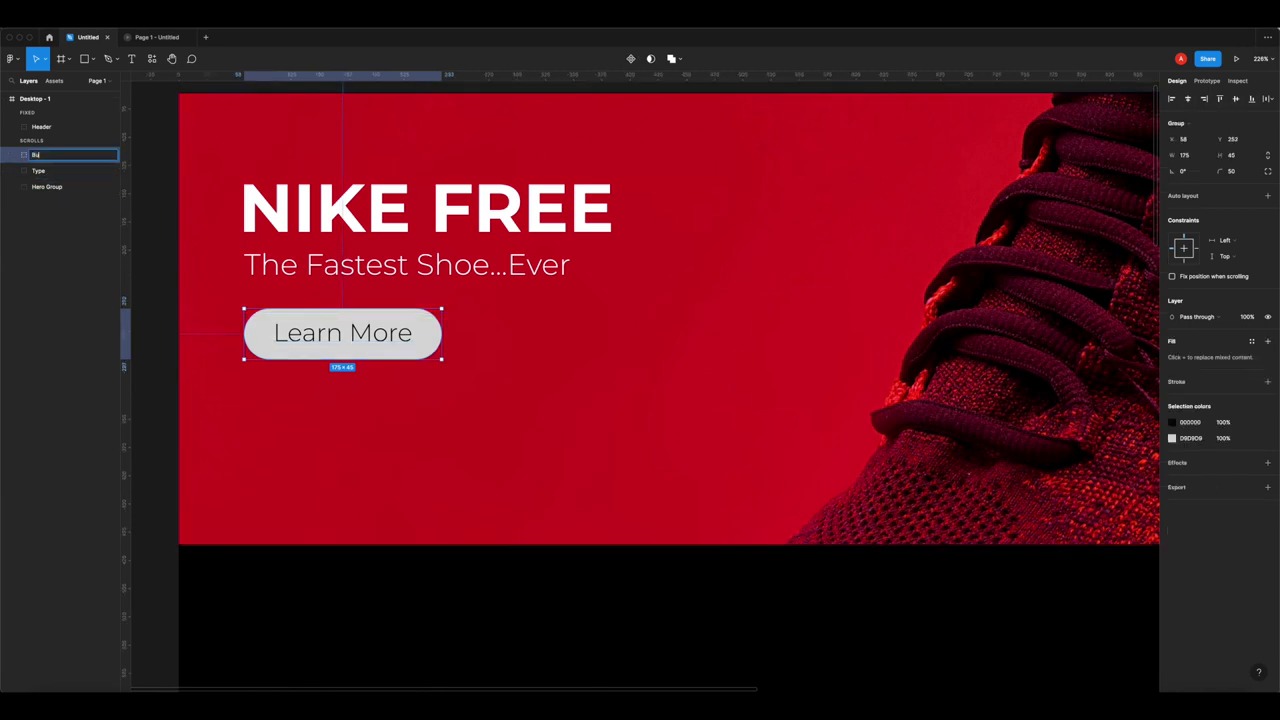
{"action": "type", "text": "tton"}
{"action": "key", "text": "Return"}
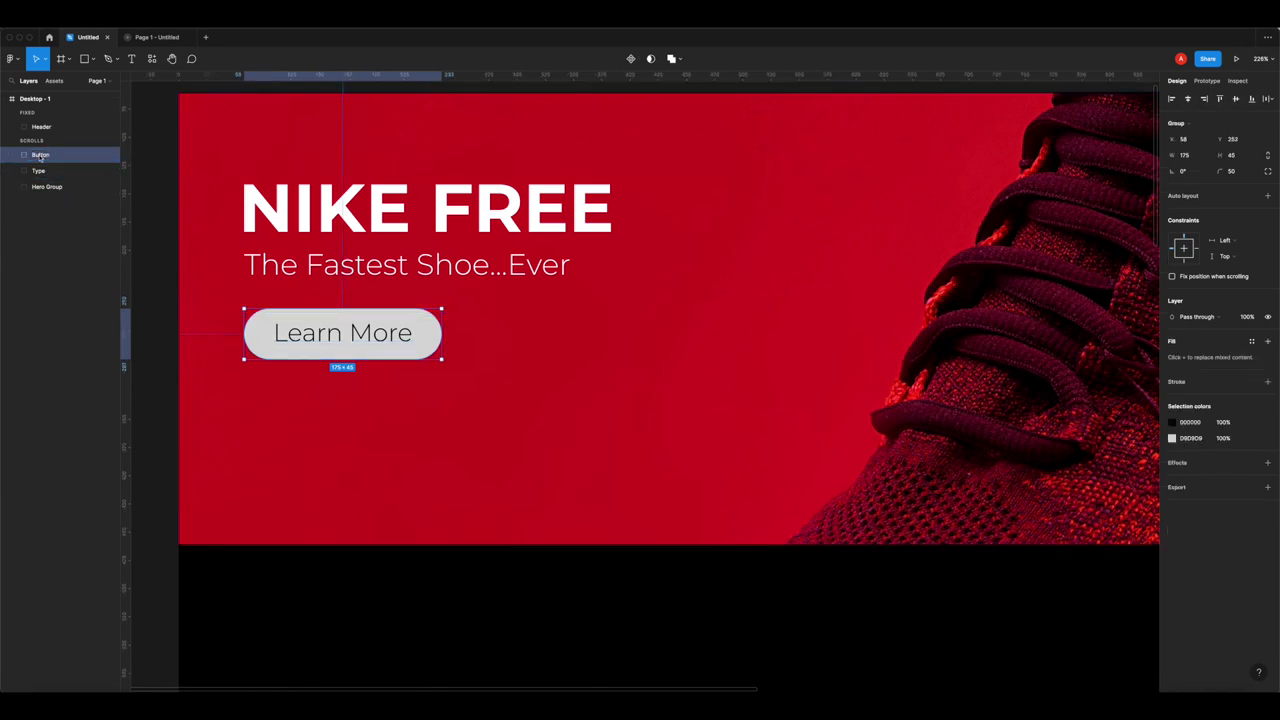
{"action": "left_click", "coordinate": [434, 603]}
- Group the Button and Type groups together and name the new group "Hero Text"
{"action": "scroll", "coordinate": [434, 369], "scroll_direction": "down", "scroll_amount": 5}
{"action": "scroll", "coordinate": [450, 370], "scroll_direction": "right", "scroll_amount": 1}
{"action": "scroll", "coordinate": [464, 372], "scroll_direction": "right", "scroll_amount": 2}
{"action": "scroll", "coordinate": [464, 372], "scroll_direction": "up", "scroll_amount": 1}
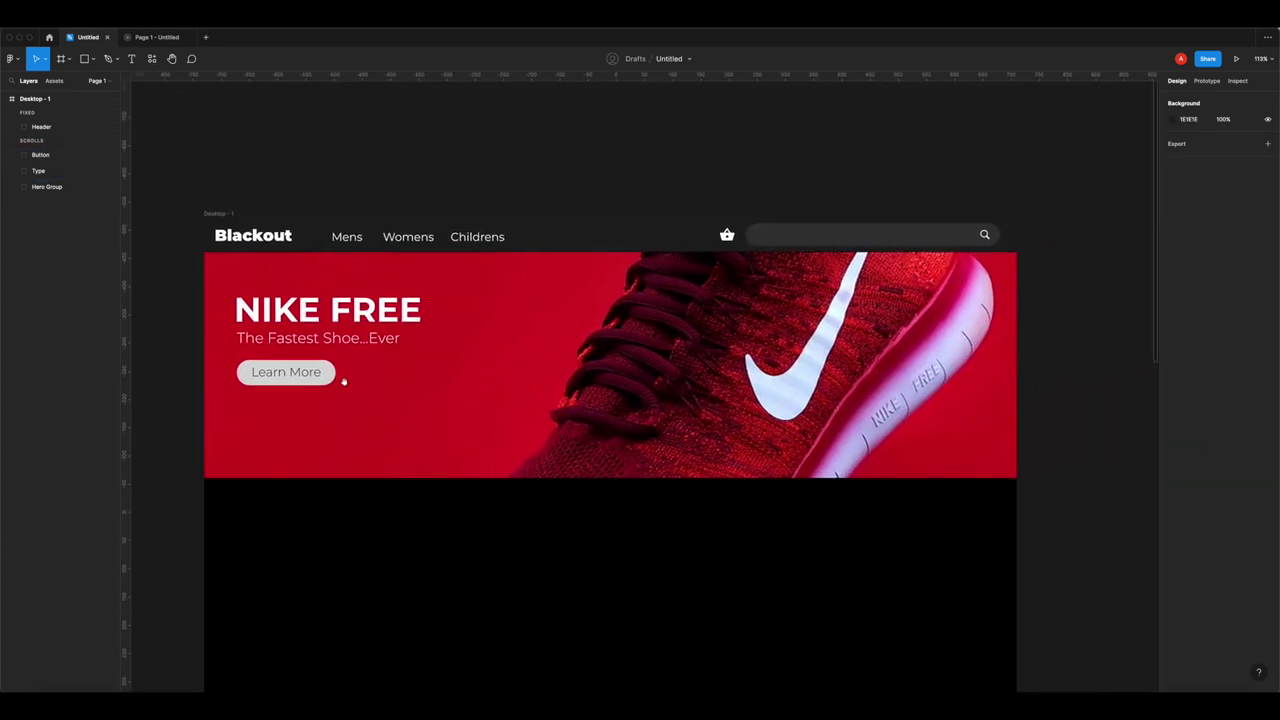
{"action": "left_click", "coordinate": [312, 374]}
{"action": "left_click", "coordinate": [222, 405]}
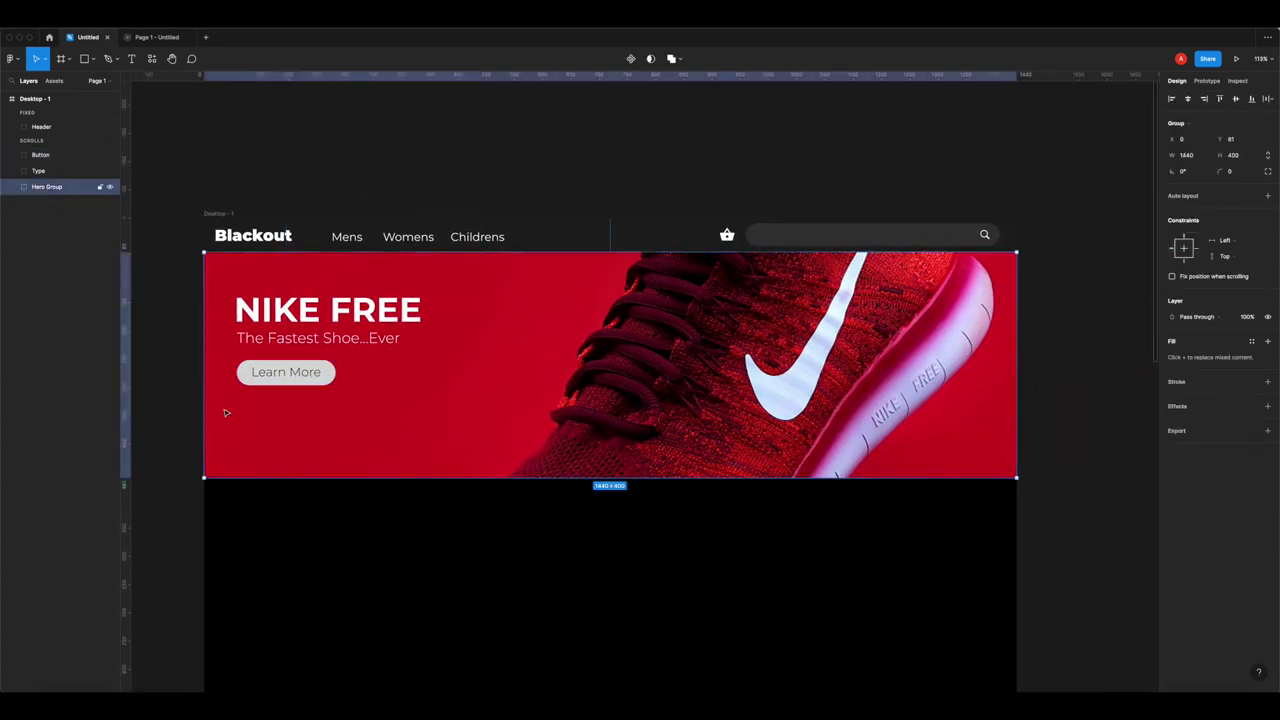
{"action": "scroll", "coordinate": [250, 395], "scroll_direction": "right", "scroll_amount": 2}
{"action": "scroll", "coordinate": [250, 395], "scroll_direction": "up", "scroll_amount": 1}
{"action": "left_click", "coordinate": [245, 390]}
{"action": "left_click", "coordinate": [258, 350], "text": "shift"}
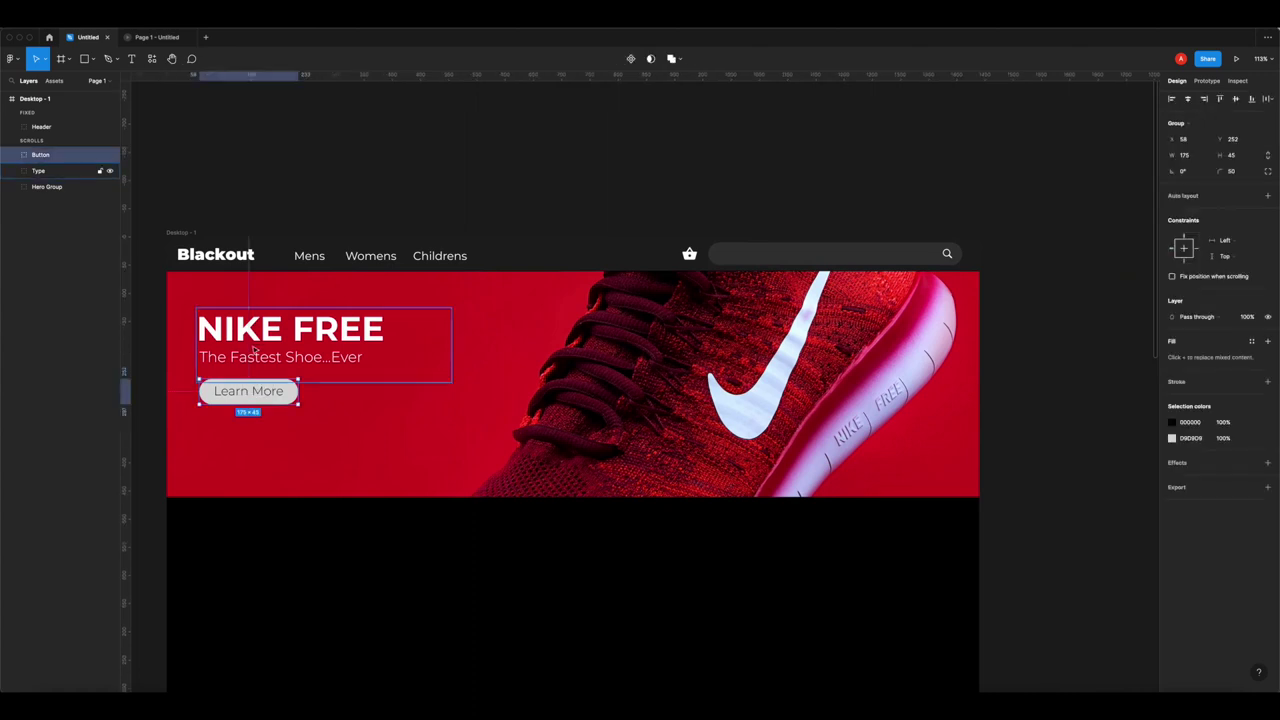
{"action": "key", "text": "super+g"}
{"action": "double_click", "coordinate": [47, 155]}
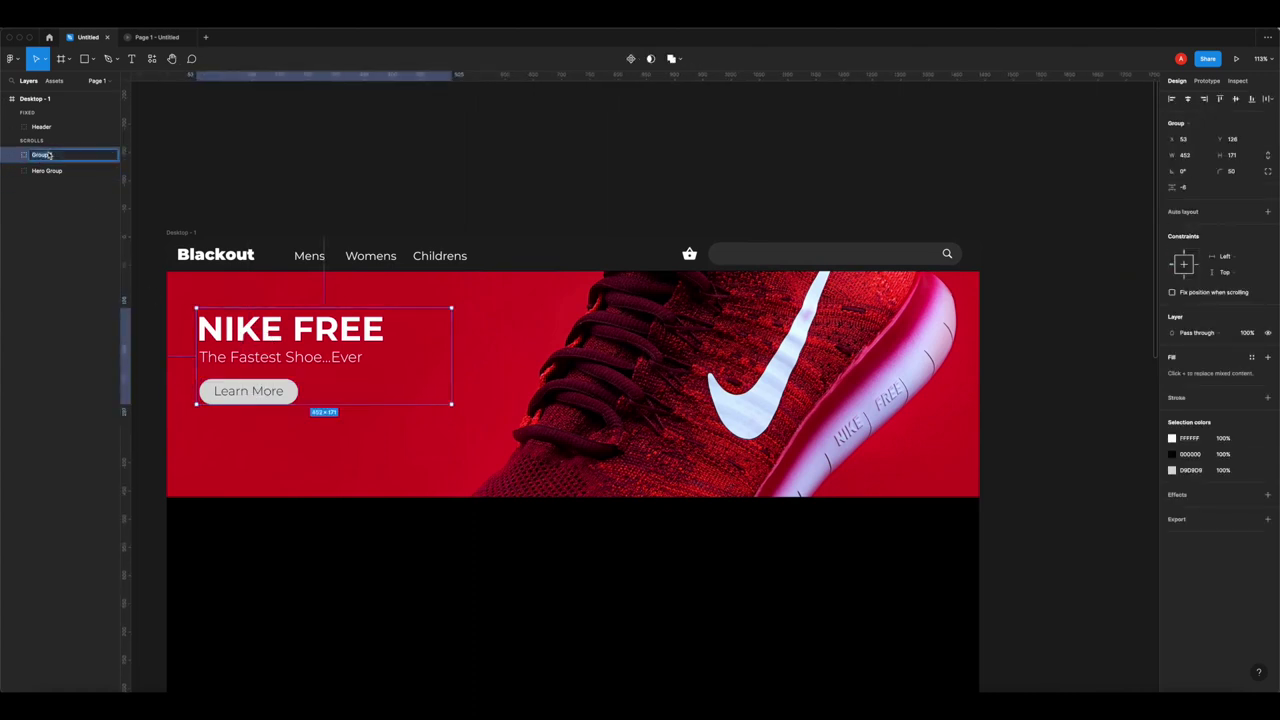
{"action": "type", "text": "Hero Text"}
{"action": "key", "text": "Return"}
- Centre the Hero Text group vertically against the Hero Group banner
{"action": "left_click", "coordinate": [437, 153]}
{"action": "left_click", "coordinate": [415, 326]}
{"action": "key", "text": "Escape"}
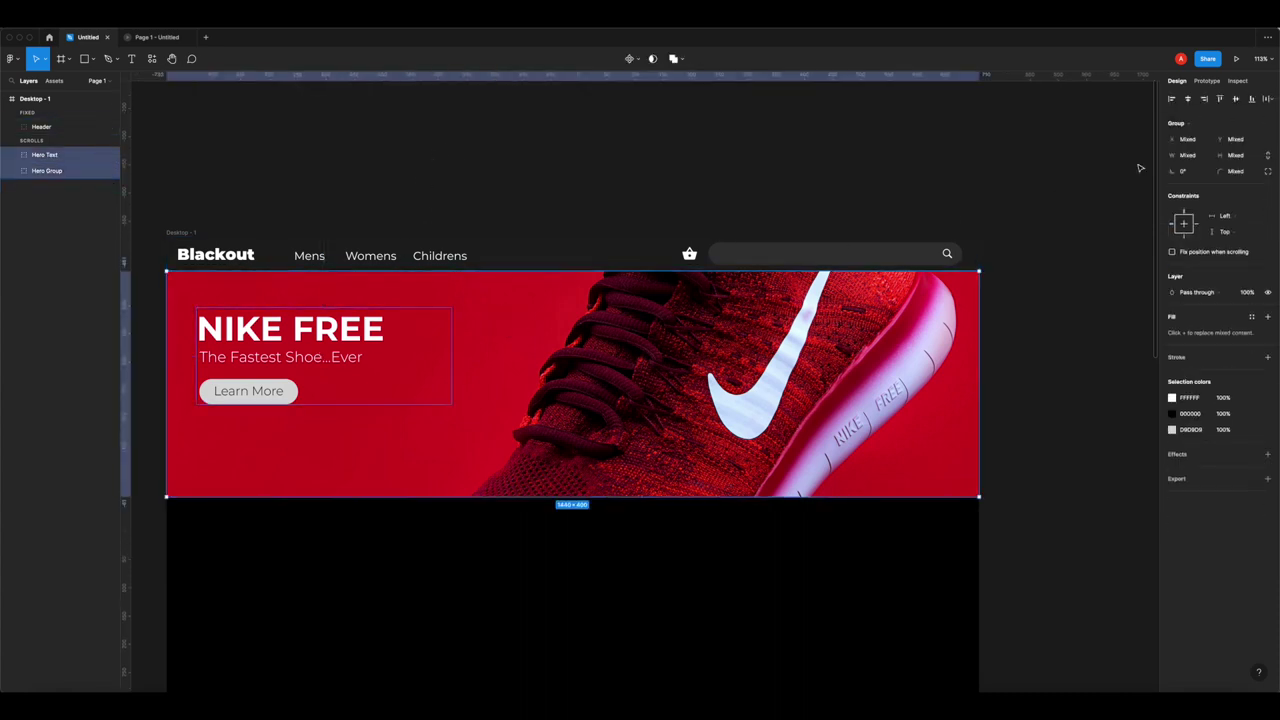
{"action": "key", "text": "Escape"}
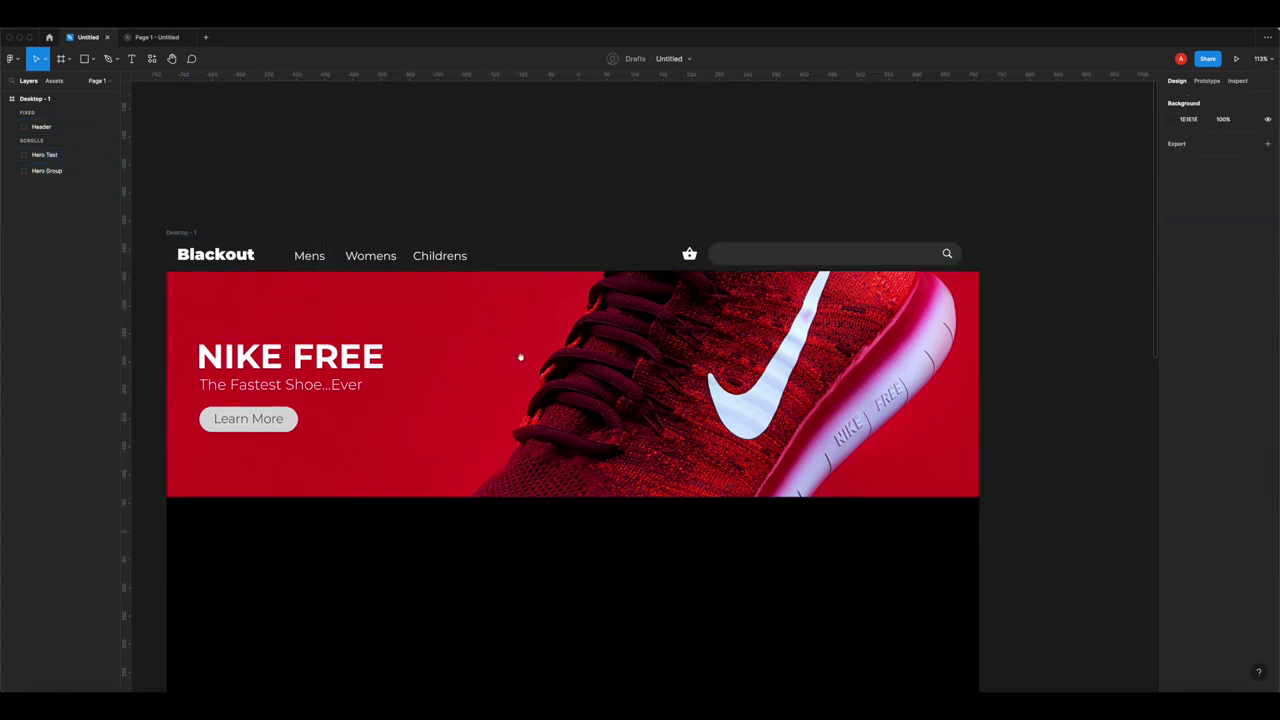
- Add a text box about 294 by 68 reading "Most Popular" just below the hero banner, near the page's left edge
{"action": "scroll", "coordinate": [515, 360], "scroll_direction": "down", "scroll_amount": 5}
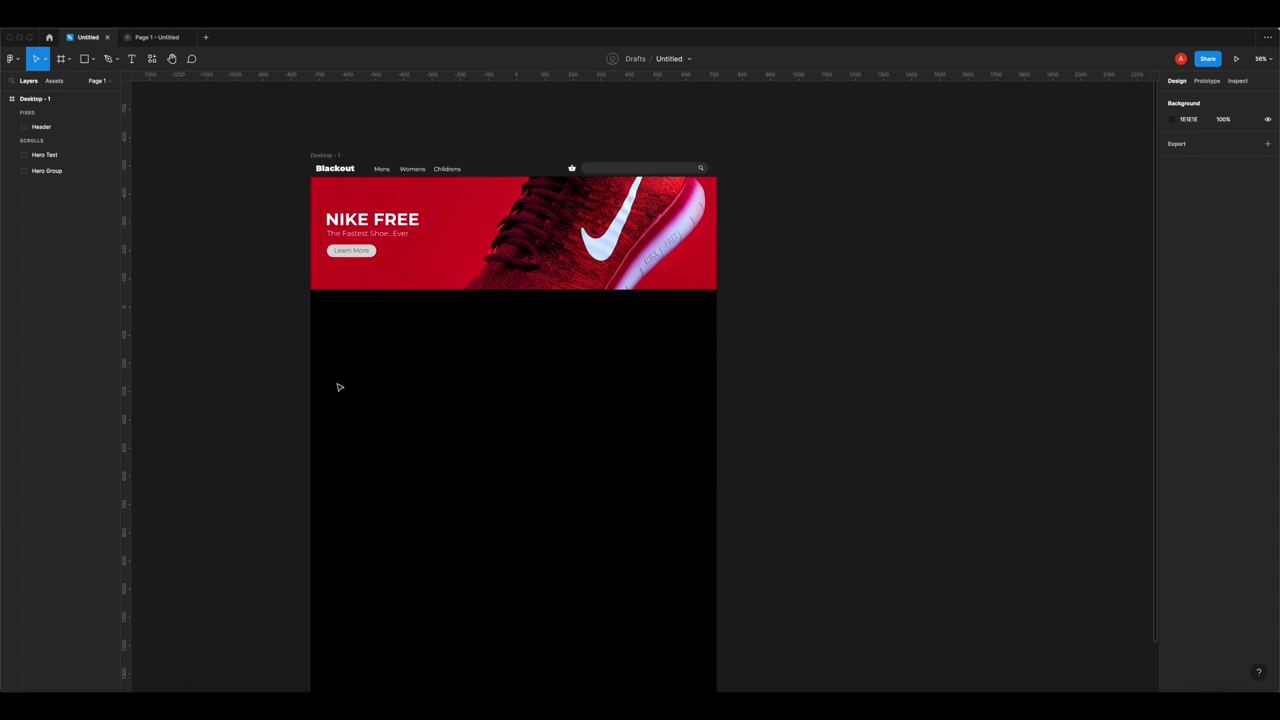
{"action": "scroll", "coordinate": [477, 374], "scroll_direction": "down", "scroll_amount": 2}
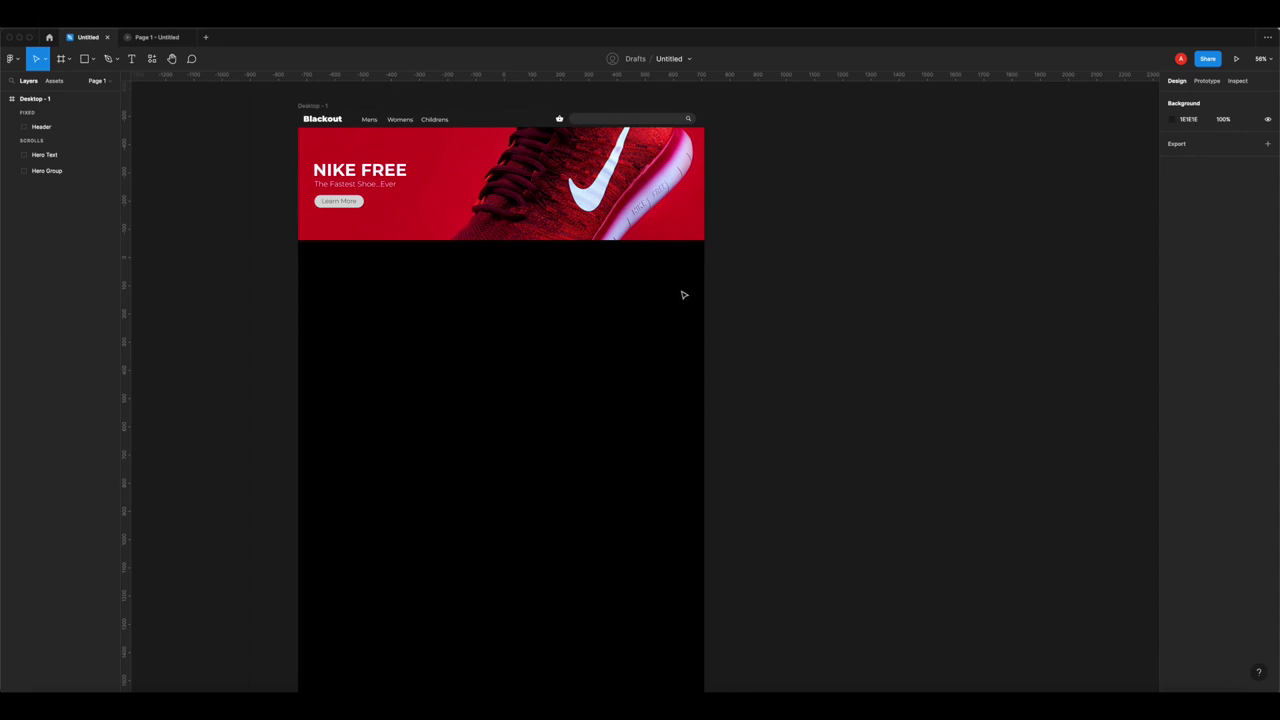
{"action": "scroll", "coordinate": [491, 269], "scroll_direction": "up", "scroll_amount": 5}
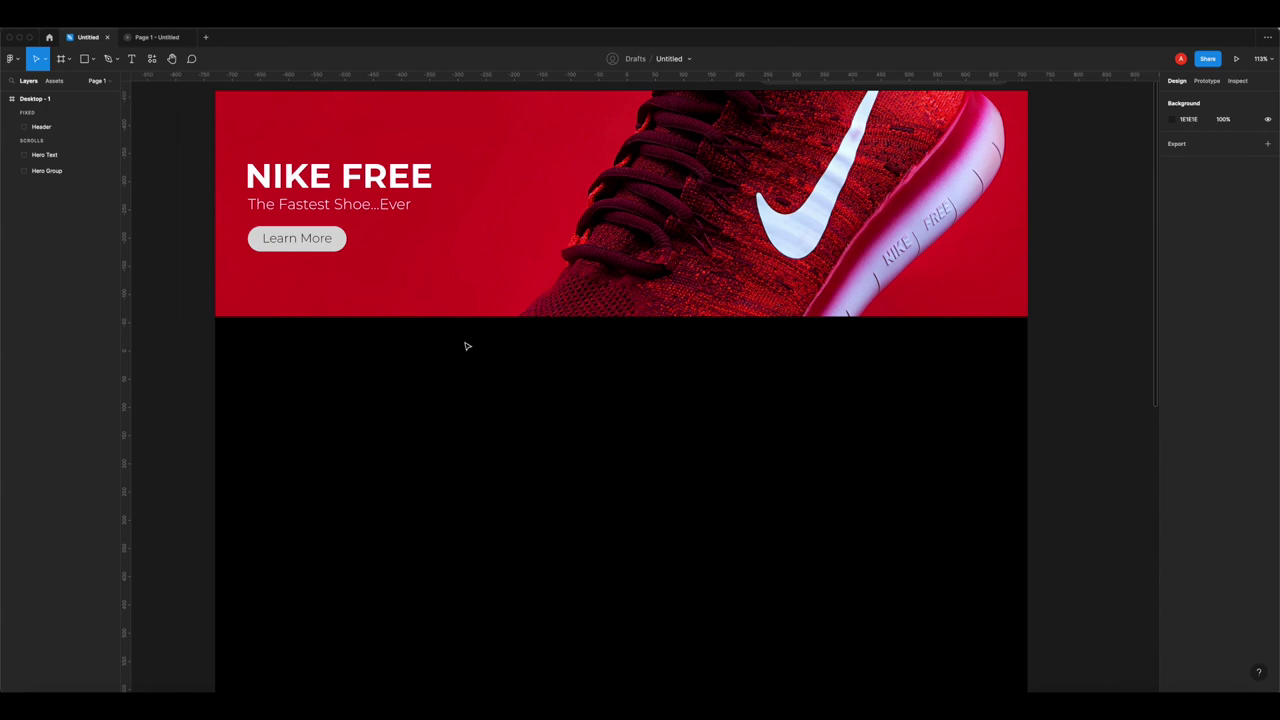
{"action": "left_click", "coordinate": [131, 58]}
{"action": "left_click_drag", "start_coordinate": [226, 332], "coordinate": [392, 367]}
{"action": "type", "text": "Most Popular"}
{"action": "key", "text": "super+a"}
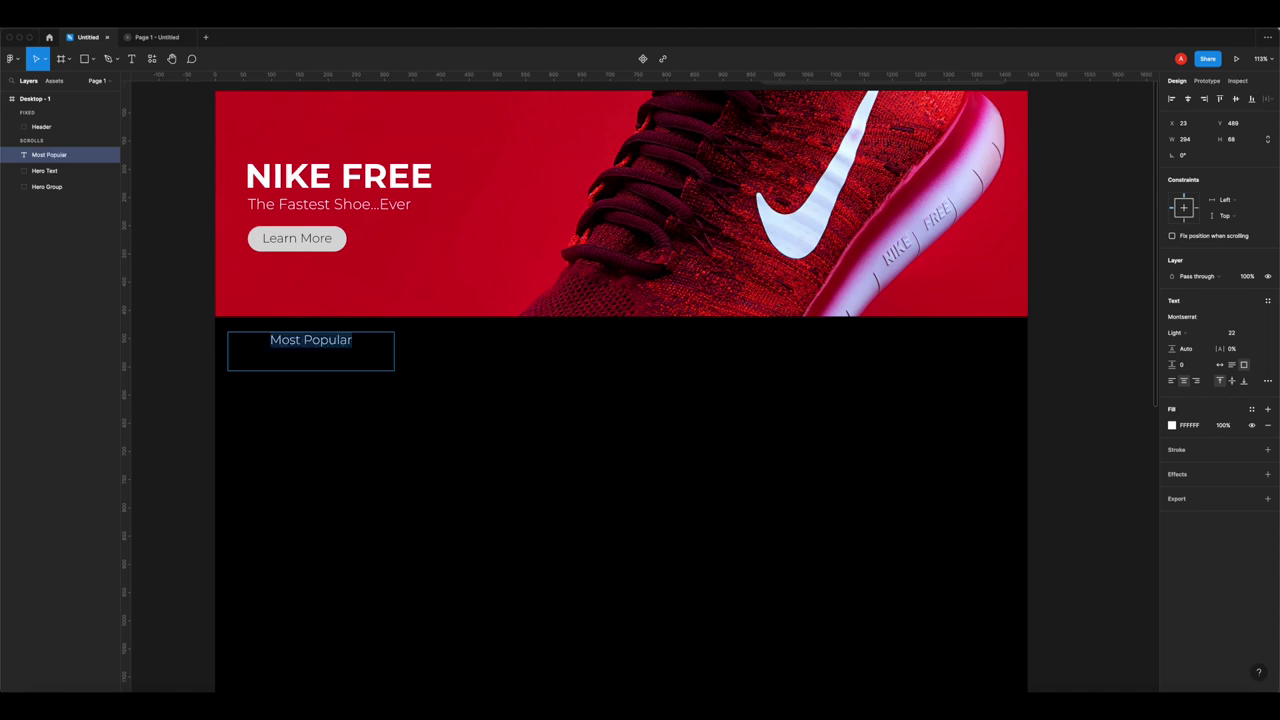
- Left-align the "Most Popular" text and set its font size to 30
{"action": "left_click", "coordinate": [1172, 382]}
{"action": "left_click", "coordinate": [1246, 334]}
{"action": "type", "text": "30"}
{"action": "key", "text": "Return"}
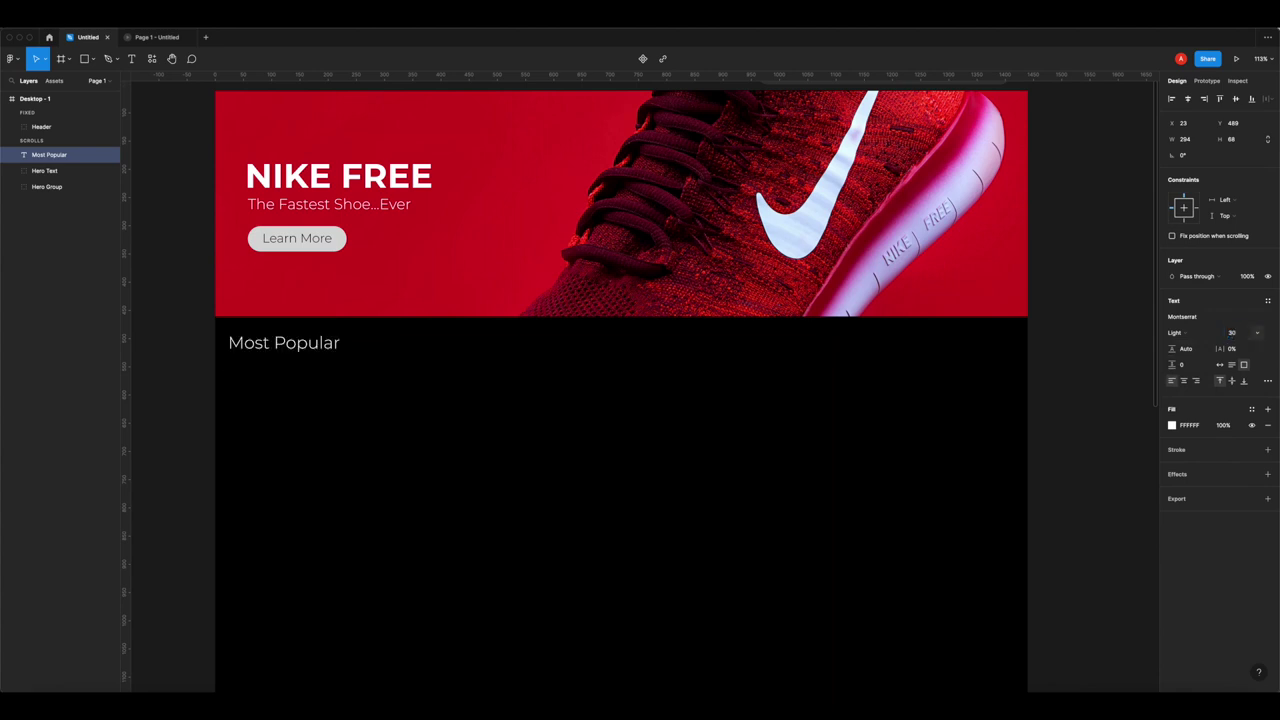
- Open the font weight choices for the "Most Popular" text
{"action": "key", "text": "Return"}
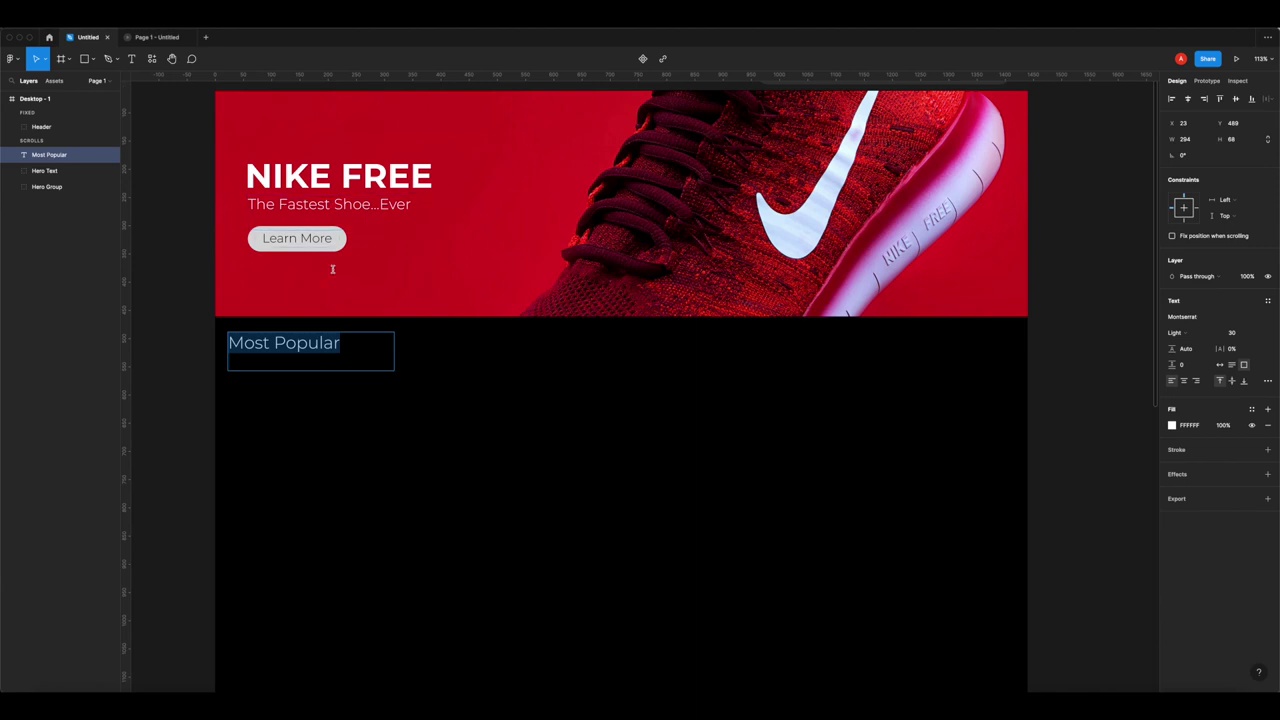
{"action": "left_click", "coordinate": [1195, 335]}
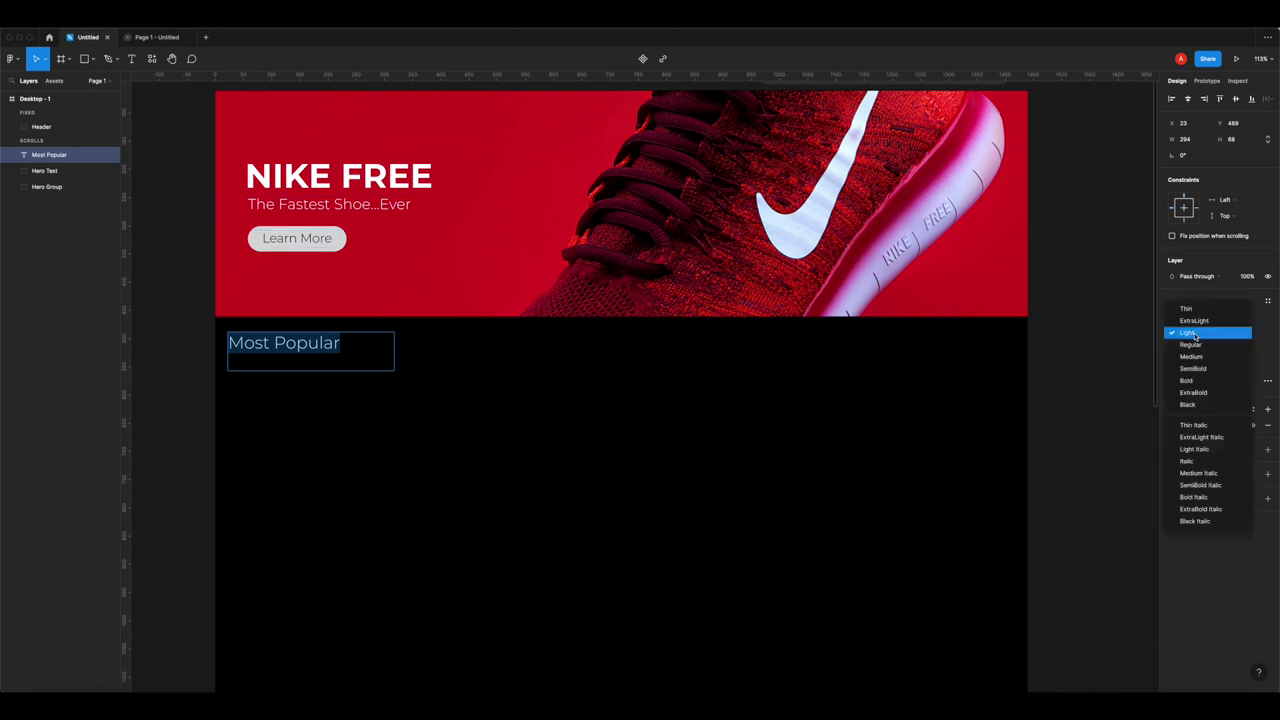
- Set the "Most Popular" heading to Regular weight and move it in line with the hero text's left edge, at about X 58, Y 520
{"action": "left_click", "coordinate": [1192, 344]}
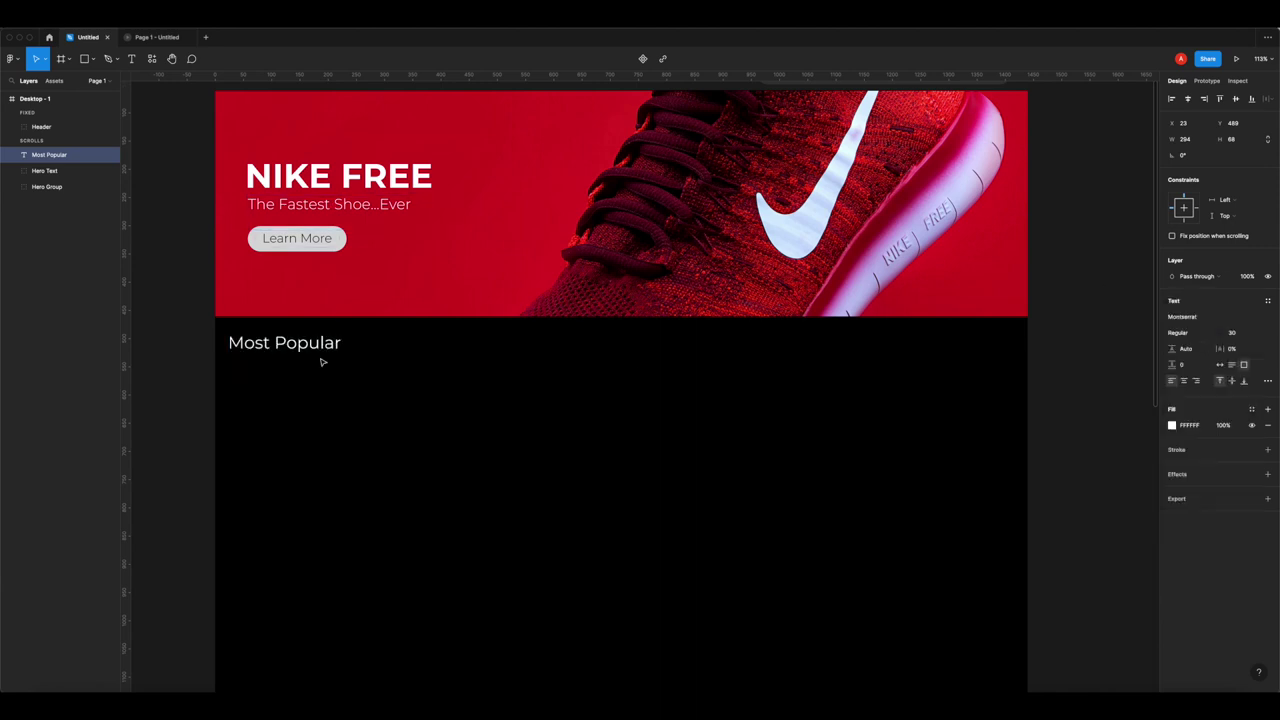
{"action": "left_click", "coordinate": [200, 358]}
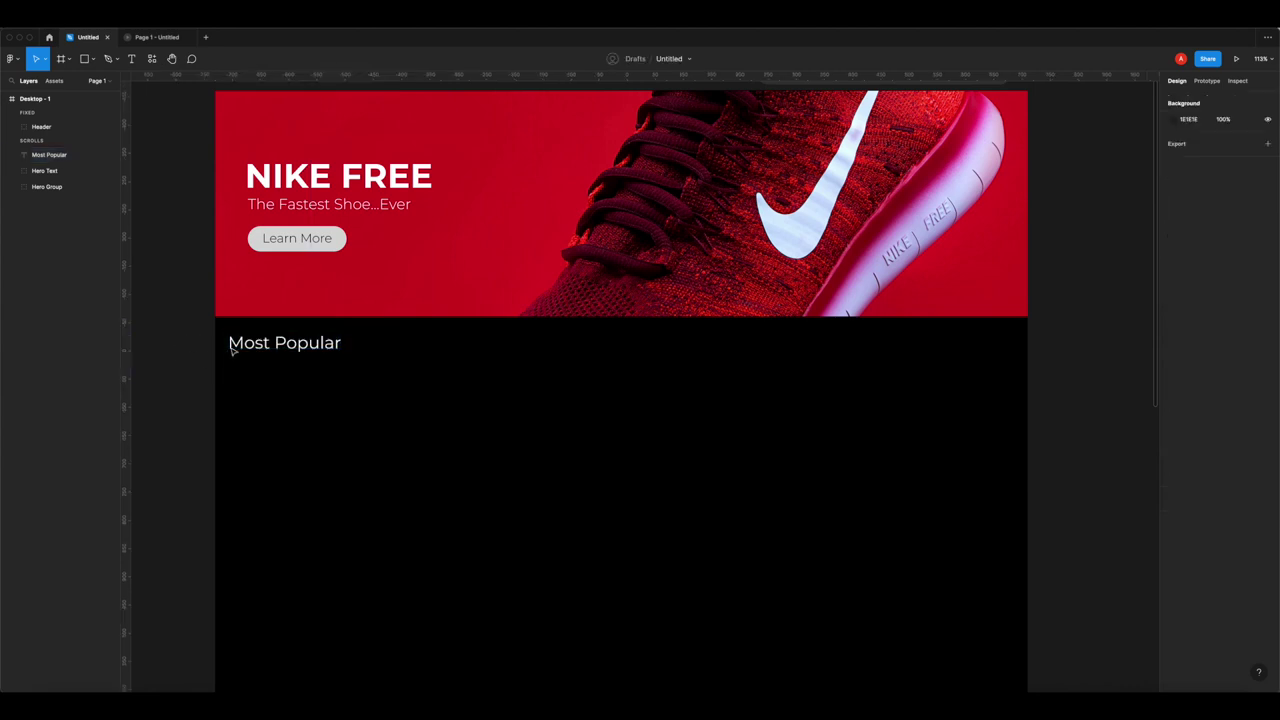
{"action": "left_click", "coordinate": [270, 348]}
{"action": "mouse_move", "coordinate": [270, 348]}
{"action": "left_mouse_down"}
{"action": "mouse_move", "coordinate": [277, 334]}
{"action": "mouse_move", "coordinate": [306, 343]}
{"action": "mouse_move", "coordinate": [282, 366]}
{"action": "left_mouse_up"}
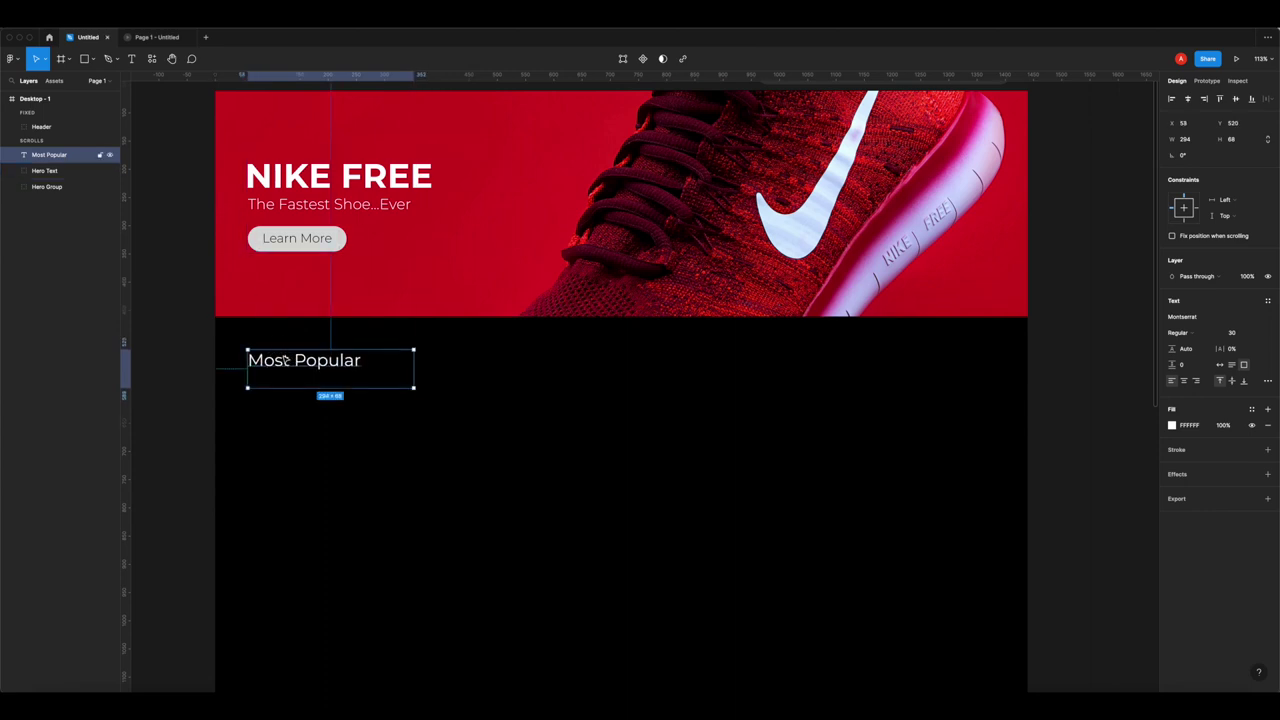
- Nudge the "Most Popular" heading vertically to Y 504 and deselect it
{"action": "key", "text": "shift+Up"}
{"action": "key", "text": "shift+Up"}
{"action": "key", "text": "shift+Up"}
{"action": "key", "text": "shift+Up"}
{"action": "key", "text": "shift+Up"}
{"action": "key", "text": "shift+Up"}
{"action": "key", "text": "shift+Up"}
{"action": "key", "text": "Down"}
{"action": "key", "text": "Down"}
{"action": "key", "text": "Down"}
{"action": "key", "text": "Down"}
{"action": "key", "text": "Down"}
{"action": "key", "text": "Down"}
{"action": "key", "text": "Down"}
{"action": "key", "text": "Down"}
{"action": "key", "text": "Down"}
{"action": "key", "text": "Down"}
{"action": "key", "text": "Down"}
{"action": "key", "text": "Down"}
{"action": "key", "text": "Down"}
{"action": "key", "text": "Down"}
{"action": "key", "text": "Down"}
{"action": "key", "text": "Down"}
{"action": "key", "text": "Down"}
{"action": "key", "text": "Down"}
{"action": "key", "text": "Down"}
{"action": "key", "text": "Down"}
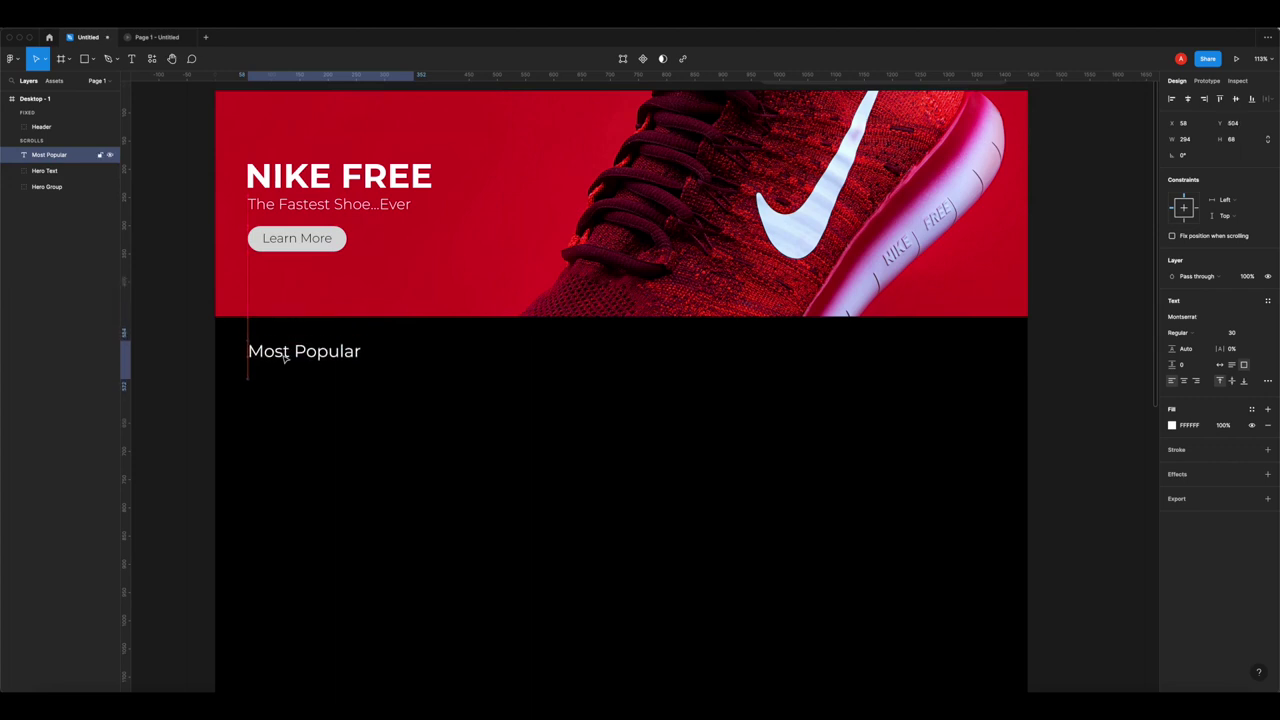
{"action": "left_click", "coordinate": [417, 429]}
- Change the heading to "Most Popular For Men" and widen its text box so the text fits on one line
{"action": "scroll", "coordinate": [497, 434], "scroll_direction": "down", "scroll_amount": 5}
{"action": "scroll", "coordinate": [274, 416], "scroll_direction": "right", "scroll_amount": 2}
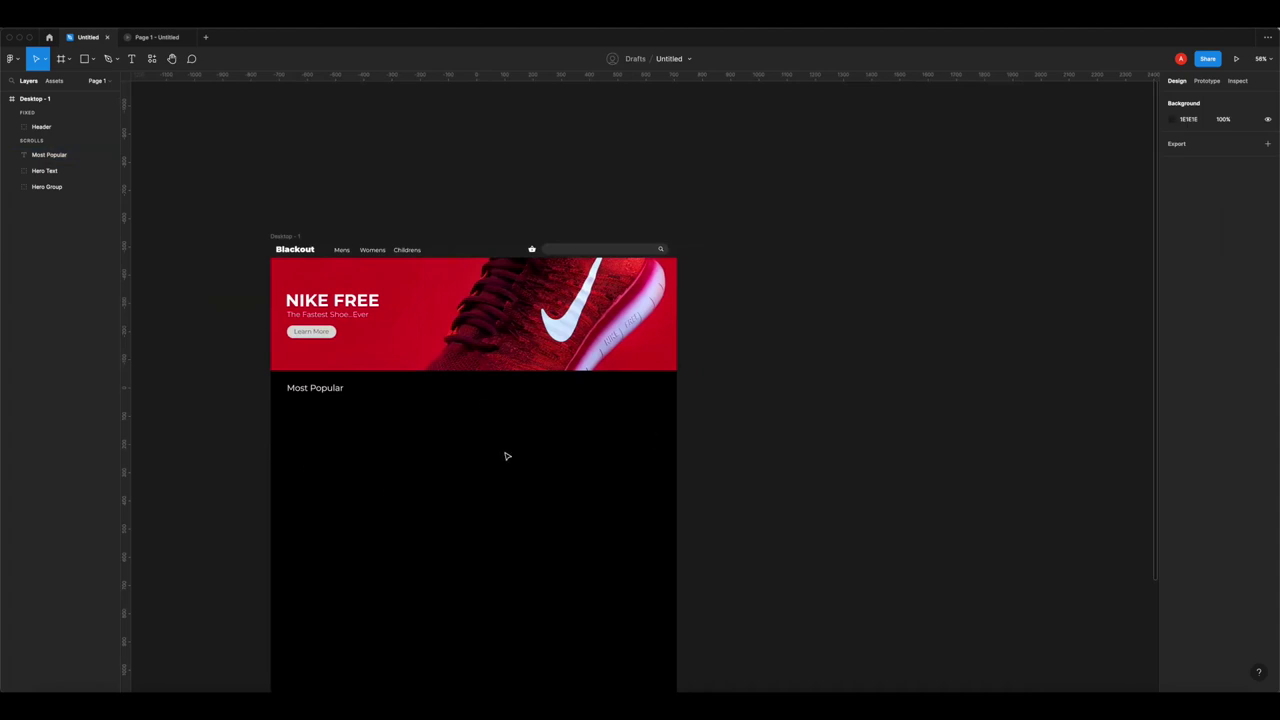
{"action": "scroll", "coordinate": [329, 402], "scroll_direction": "up", "scroll_amount": 5}
{"action": "left_click", "coordinate": [318, 378]}
{"action": "double_click", "coordinate": [371, 376]}
{"action": "type", "text": "For Men"}
{"action": "key", "text": "Escape"}
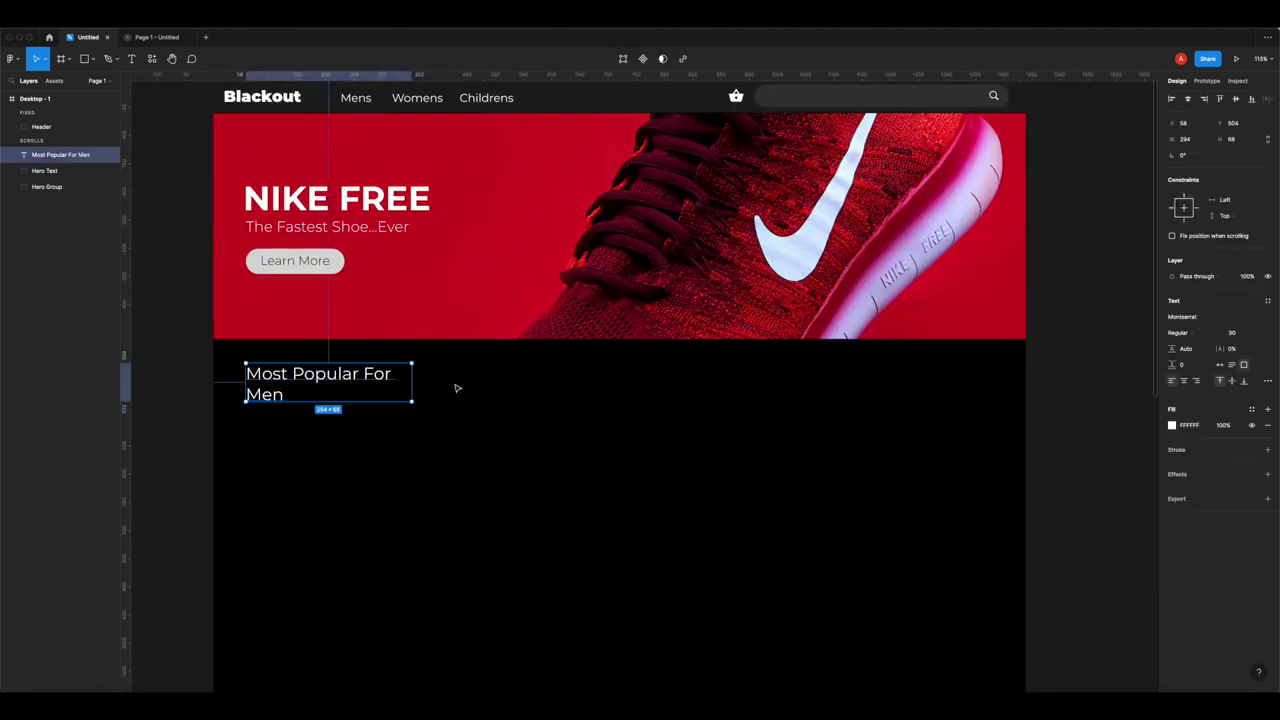
{"action": "left_click_drag", "start_coordinate": [413, 383], "coordinate": [437, 378]}
{"action": "left_click", "coordinate": [470, 410]}
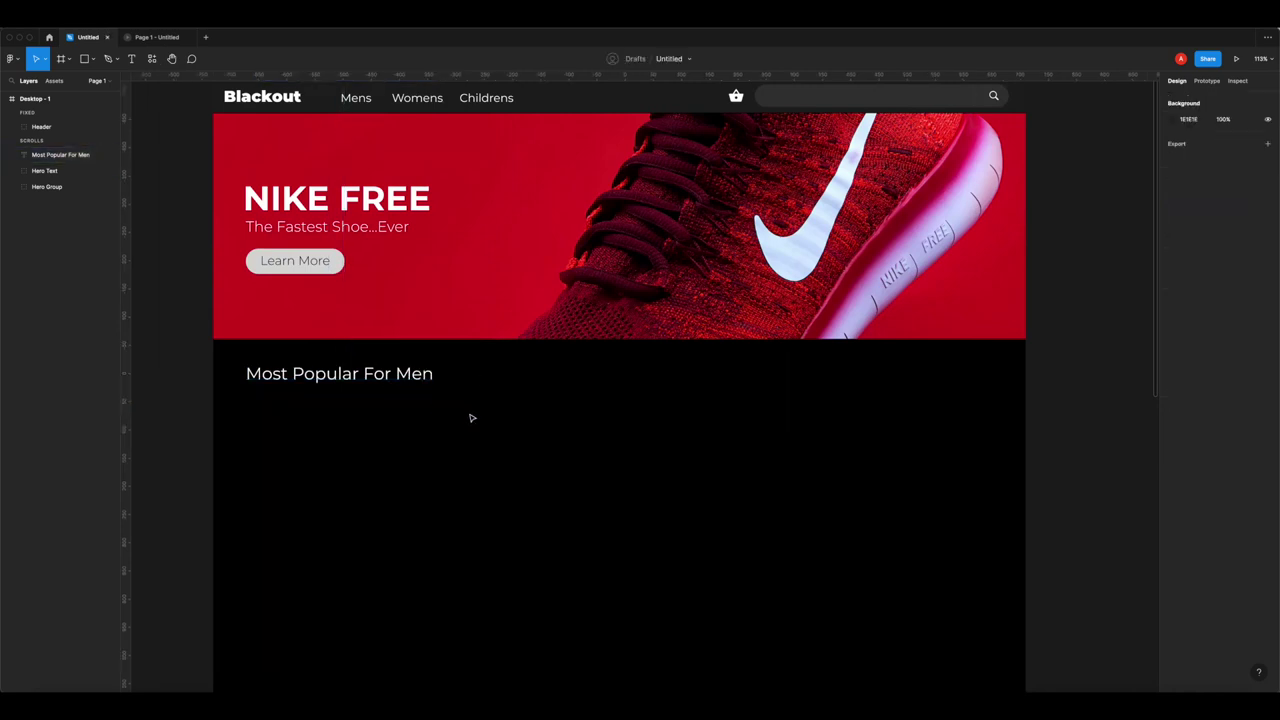
{"action": "scroll", "coordinate": [466, 416], "scroll_direction": "down", "scroll_amount": 5}
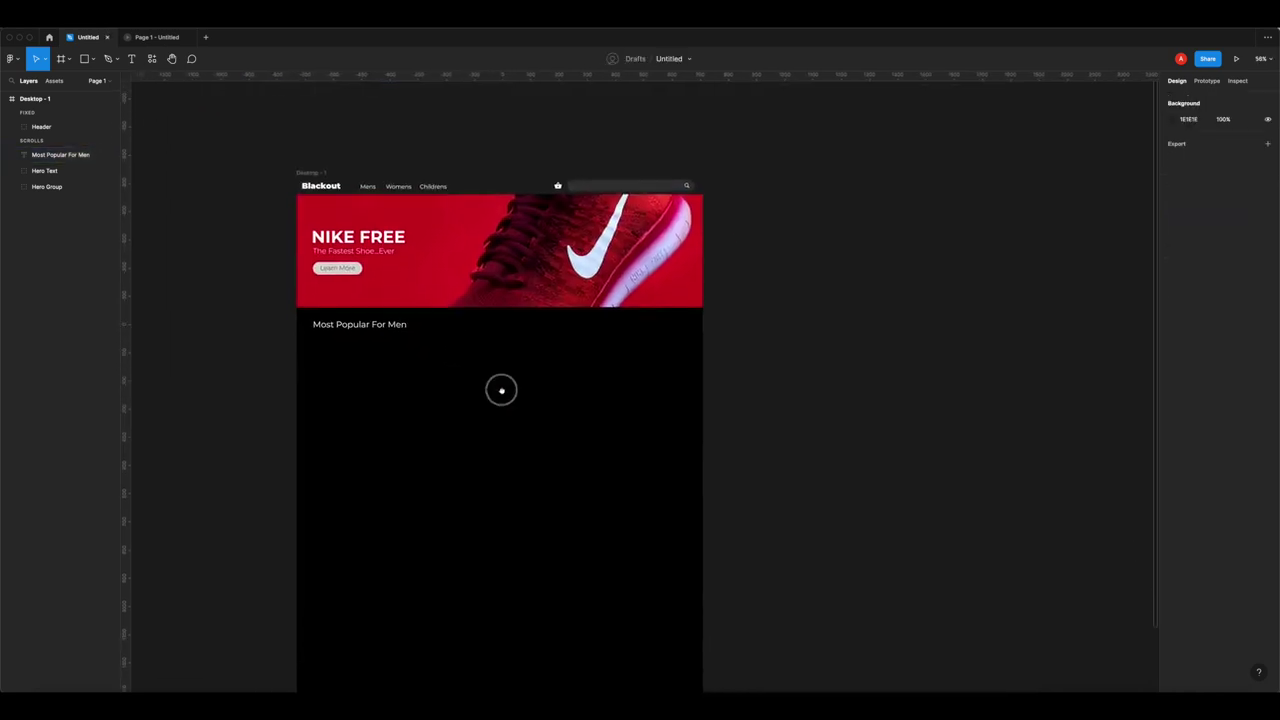
{"action": "scroll", "coordinate": [501, 390], "scroll_direction": "up", "scroll_amount": 3}
{"action": "scroll", "coordinate": [580, 395], "scroll_direction": "down", "scroll_amount": 3}
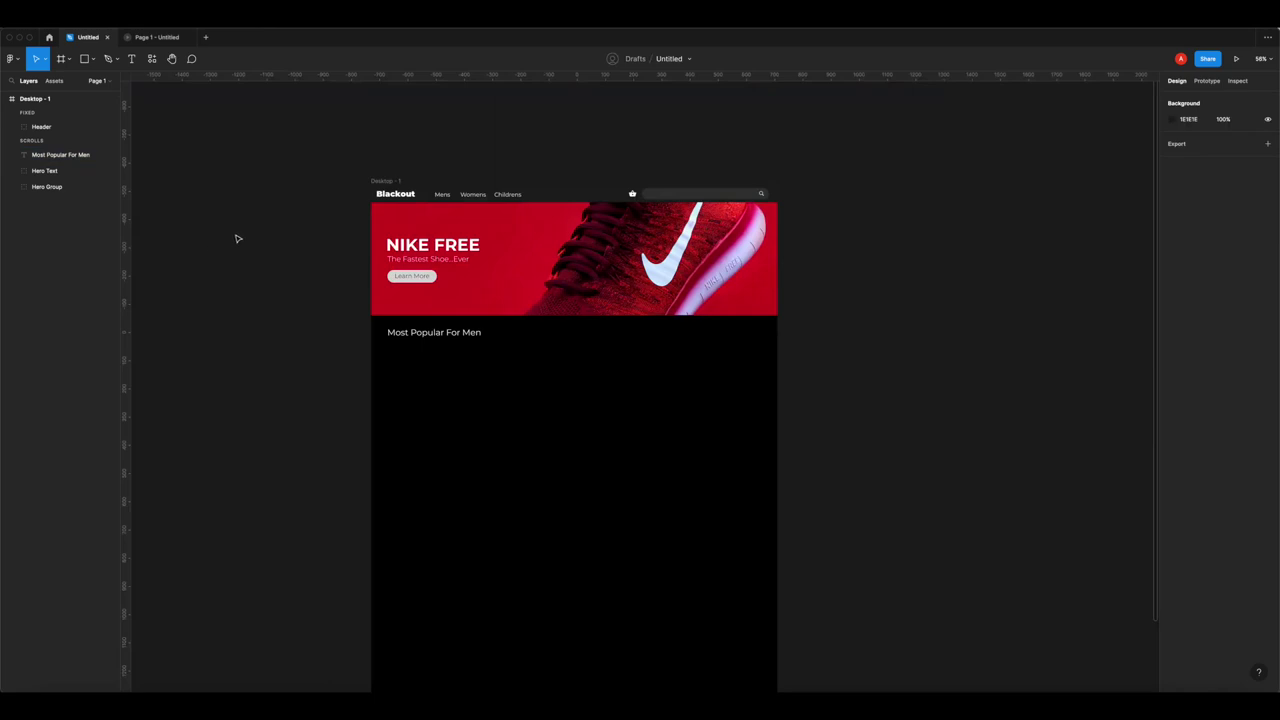
{"action": "left_click", "coordinate": [85, 58]}
{"action": "scroll", "coordinate": [496, 390], "scroll_direction": "up", "scroll_amount": 5}
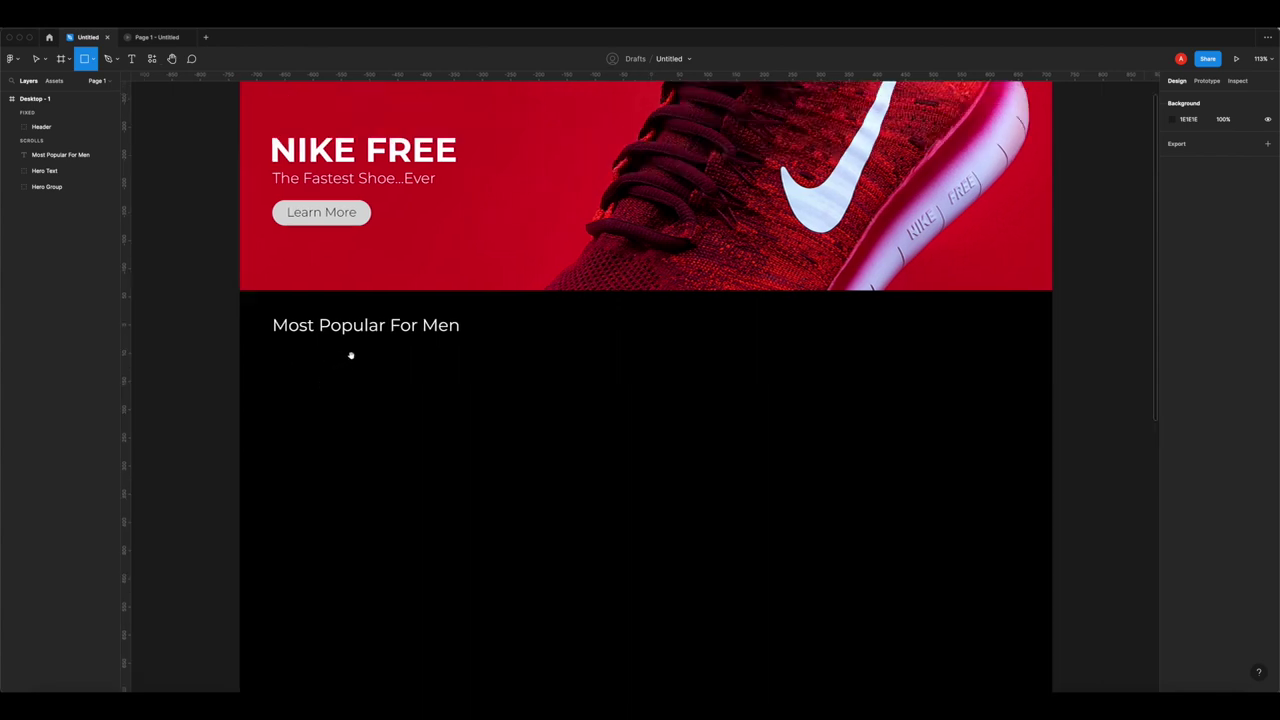
{"action": "scroll", "coordinate": [349, 360], "scroll_direction": "down", "scroll_amount": 5}
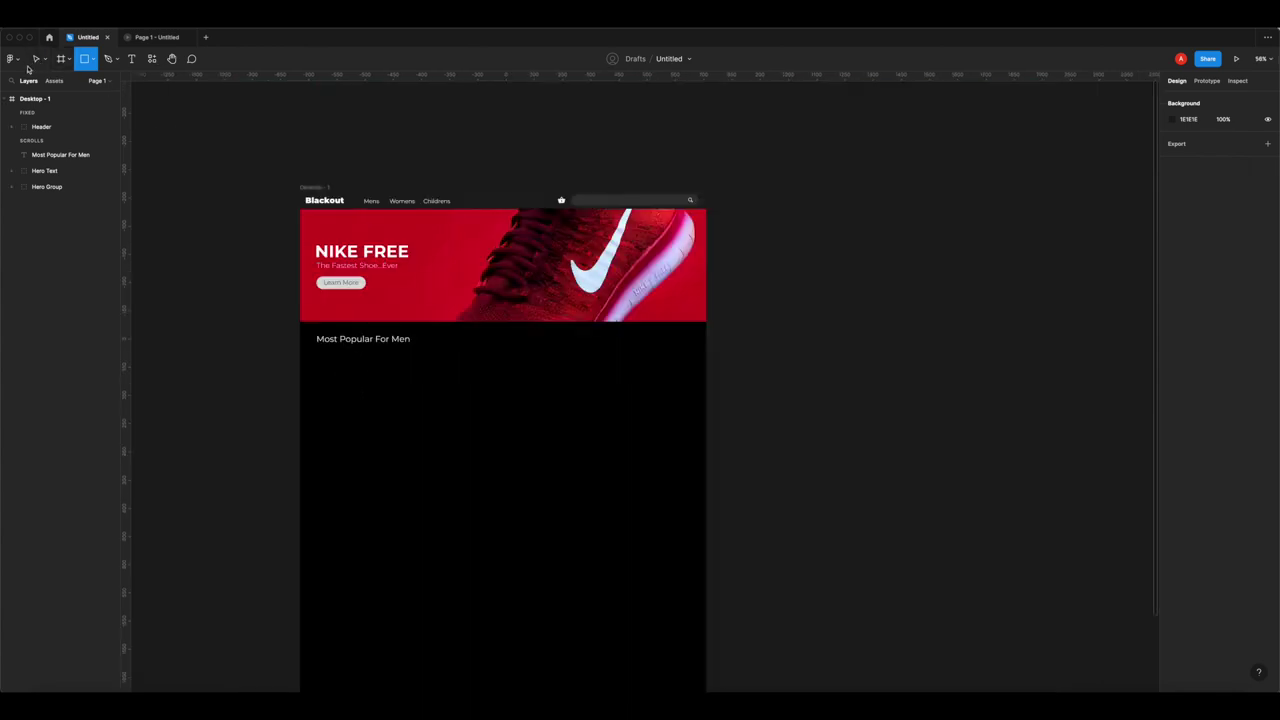
{"action": "left_click", "coordinate": [303, 172]}
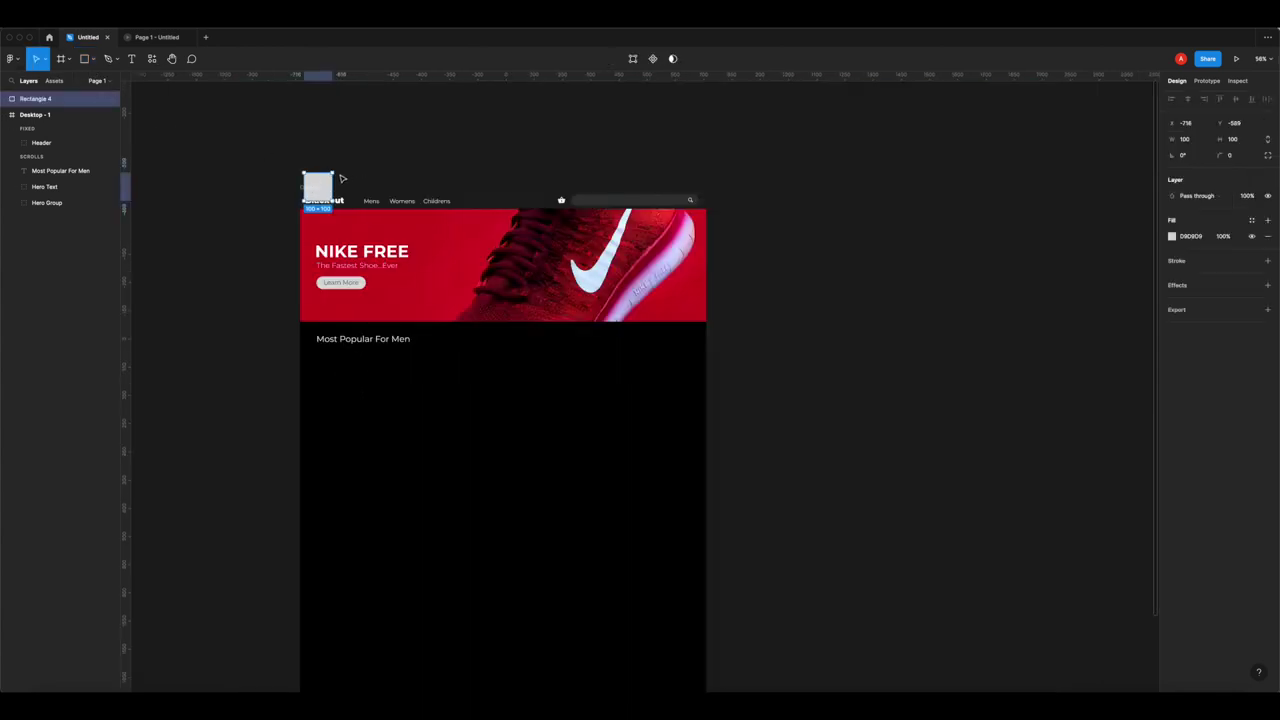
{"action": "key", "text": "BackSpace"}
- Add a layout grid to the Desktop - 1 frame and set the grid colour to white FFFFFF
{"action": "left_click", "coordinate": [312, 187]}
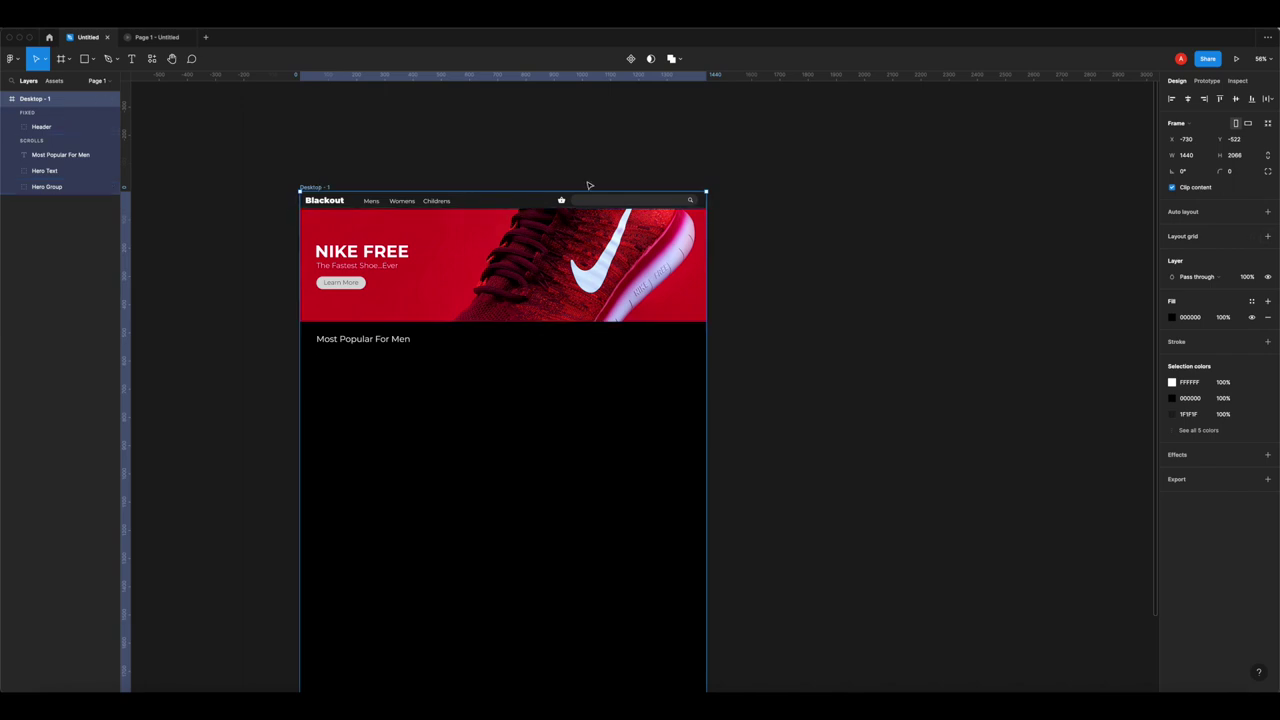
{"action": "left_click", "coordinate": [1266, 238]}
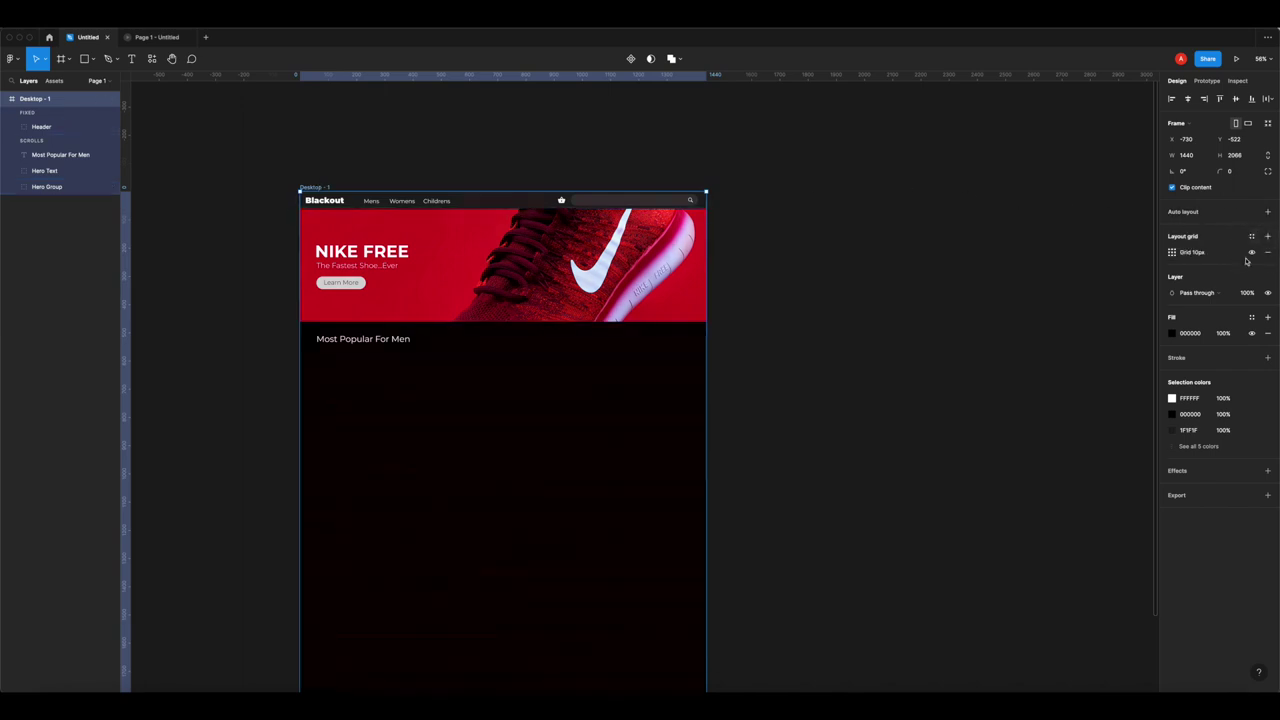
{"action": "left_click", "coordinate": [1172, 252]}
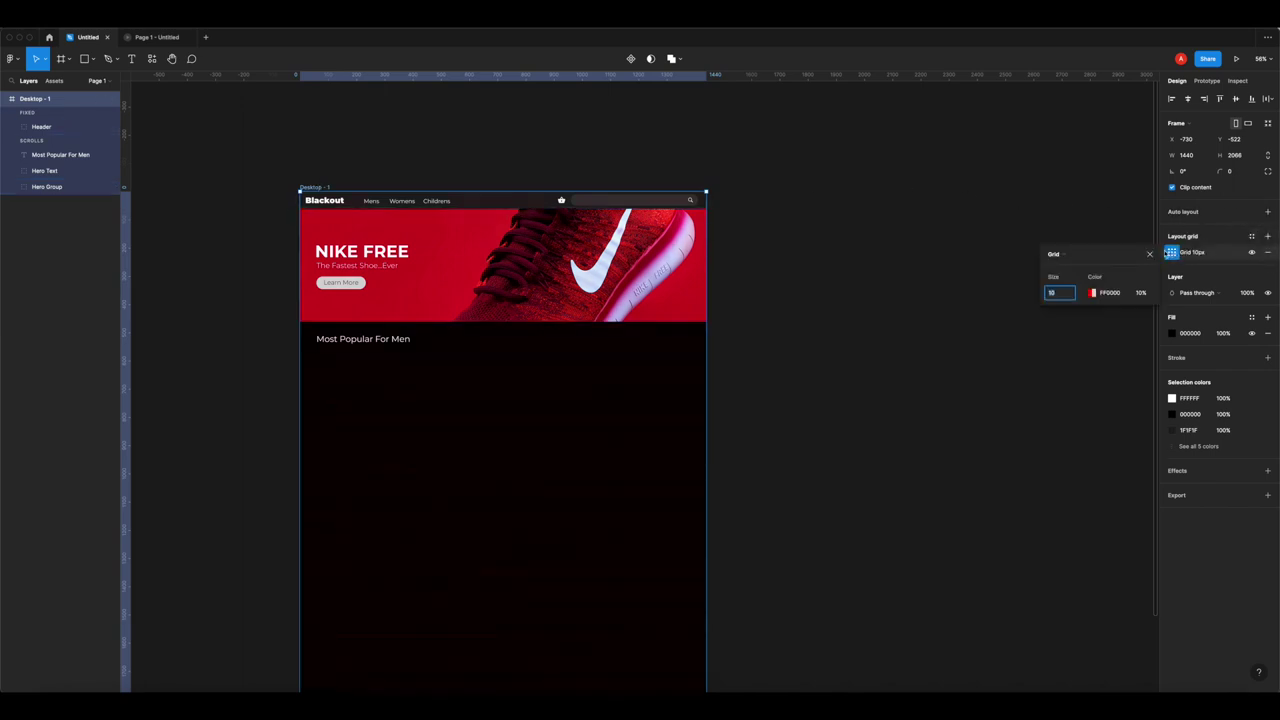
{"action": "left_click", "coordinate": [1092, 294]}
{"action": "left_click_drag", "start_coordinate": [998, 350], "coordinate": [845, 275]}
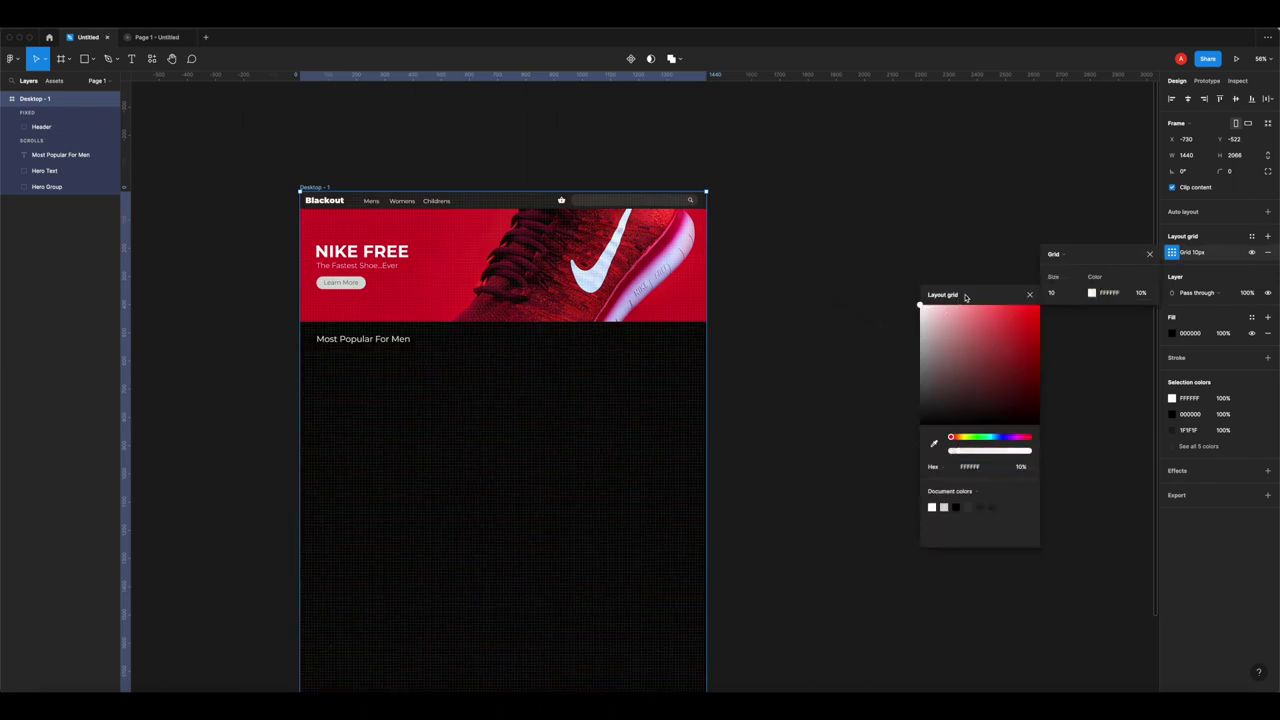
- Switch the layout grid to columns and set the column count to 4
{"action": "left_click", "coordinate": [1053, 254]}
{"action": "left_click", "coordinate": [1072, 256]}
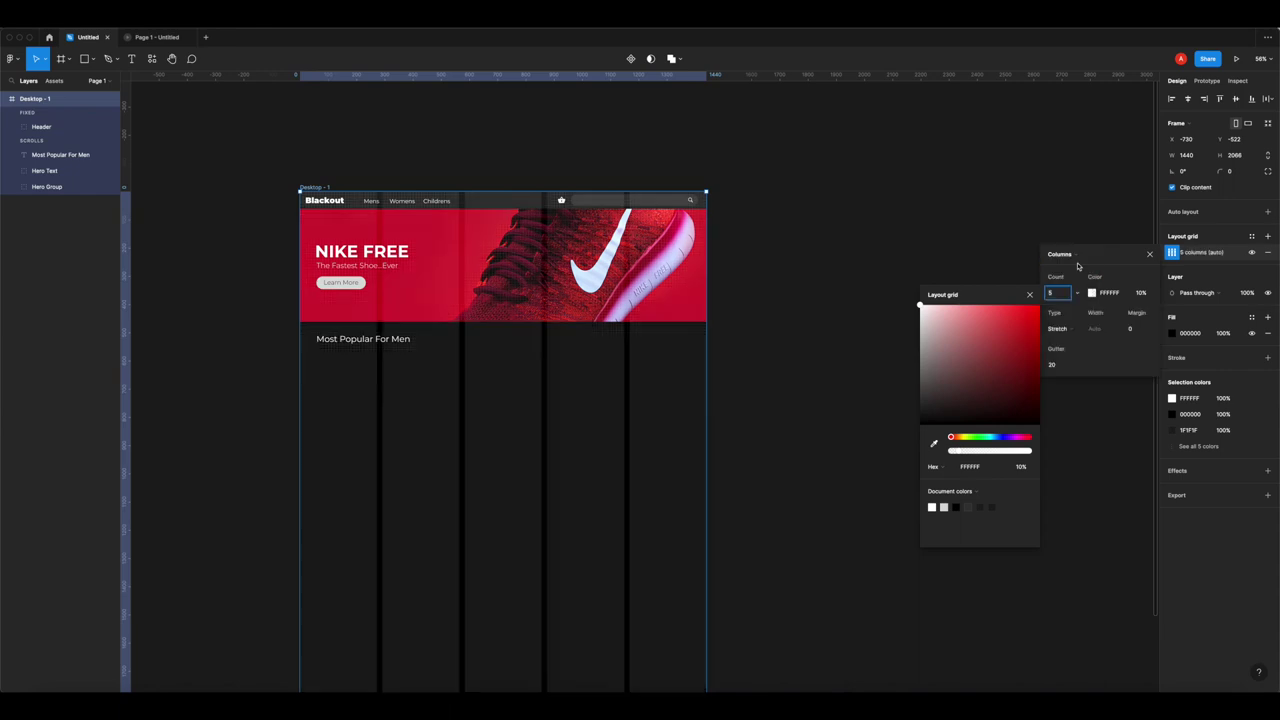
{"action": "type", "text": "84"}
{"action": "key", "text": "Return"}
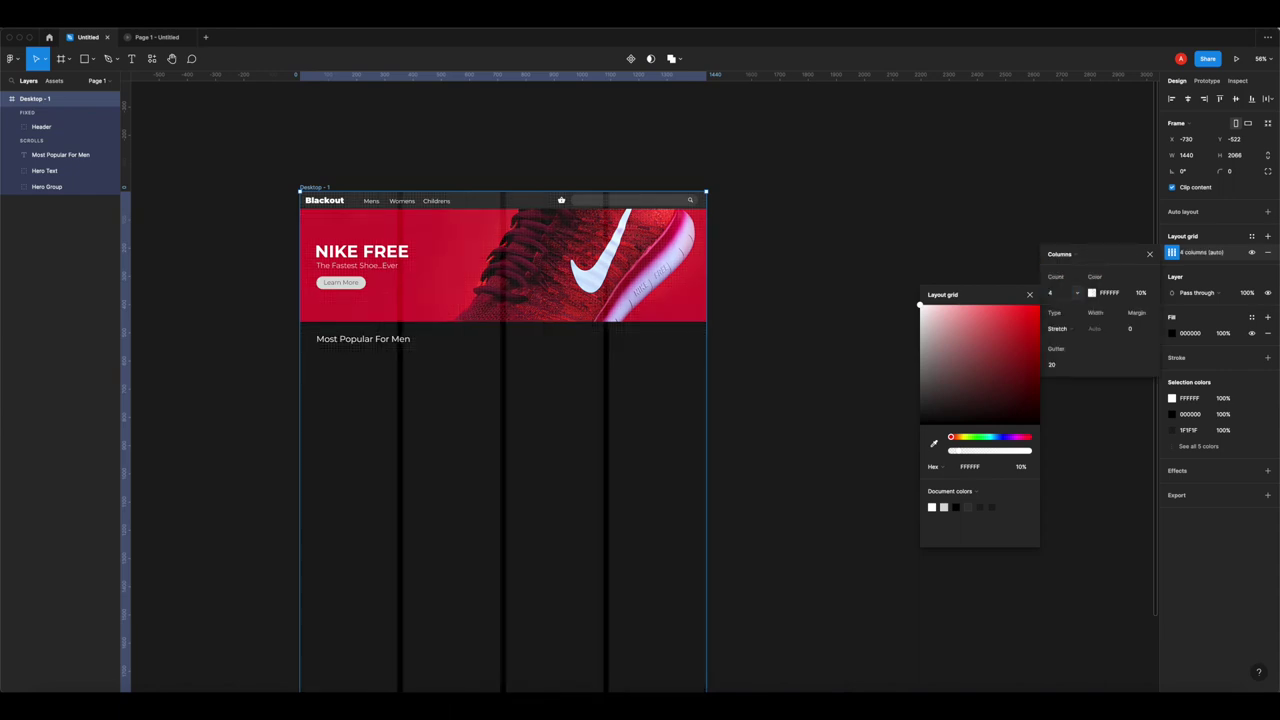
- Try column margins of 20 and 100 on the layout grid
{"action": "left_click", "coordinate": [1130, 330]}
{"action": "type", "text": "20"}
{"action": "key", "text": "Return"}
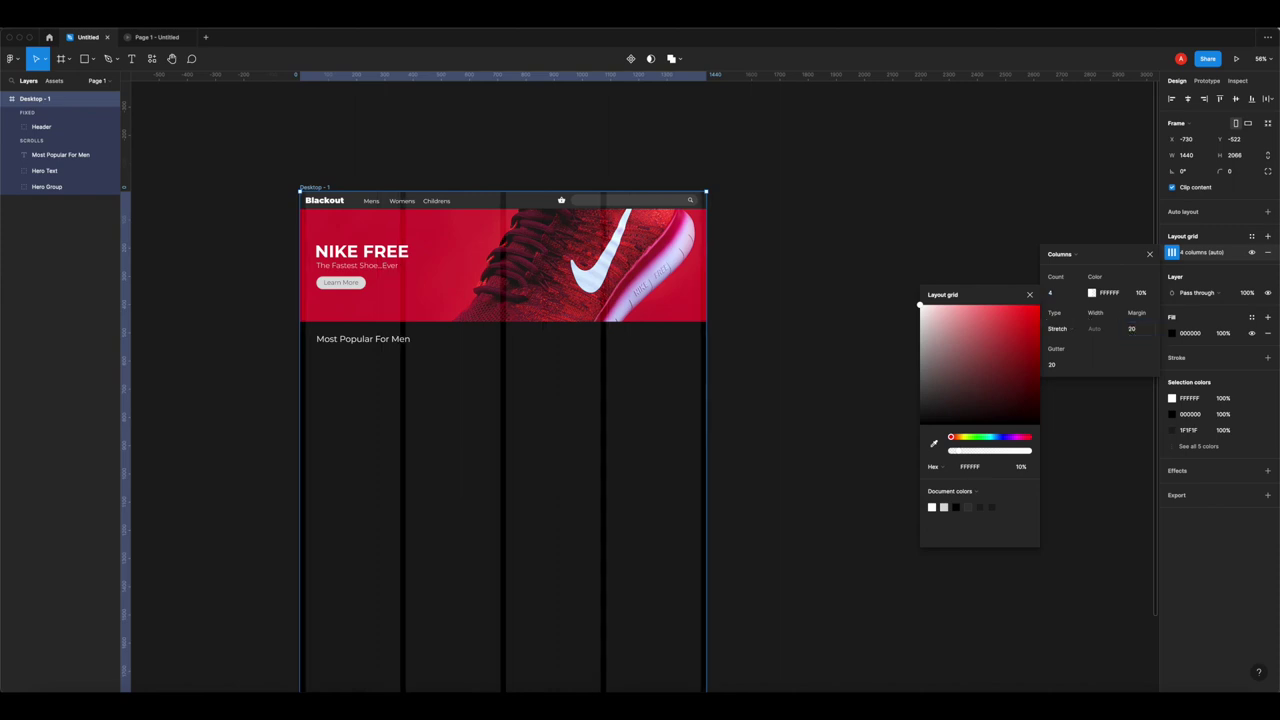
{"action": "left_click", "coordinate": [1148, 334]}
{"action": "type", "text": "100"}
{"action": "key", "text": "Return"}
- Set the column grid's margin to 60, check the page in the prototype preview and return to the design file
{"action": "left_click", "coordinate": [1147, 332]}
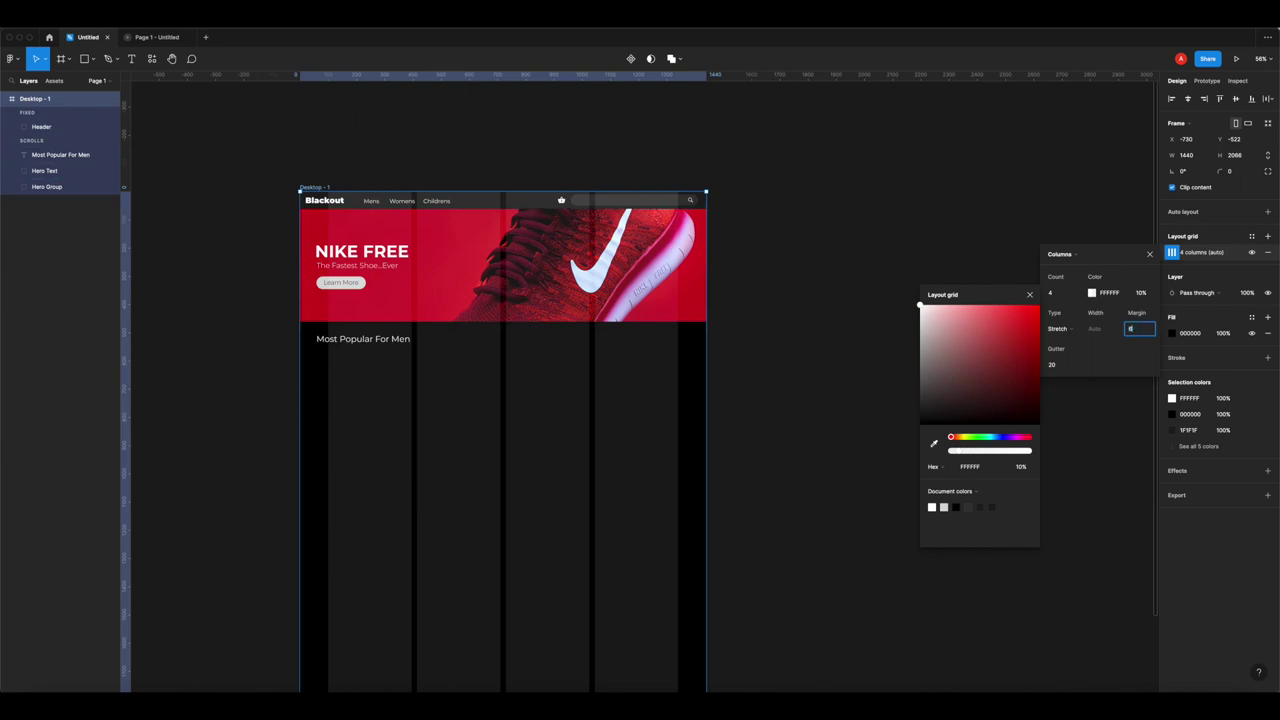
{"action": "type", "text": "60"}
{"action": "key", "text": "Return"}
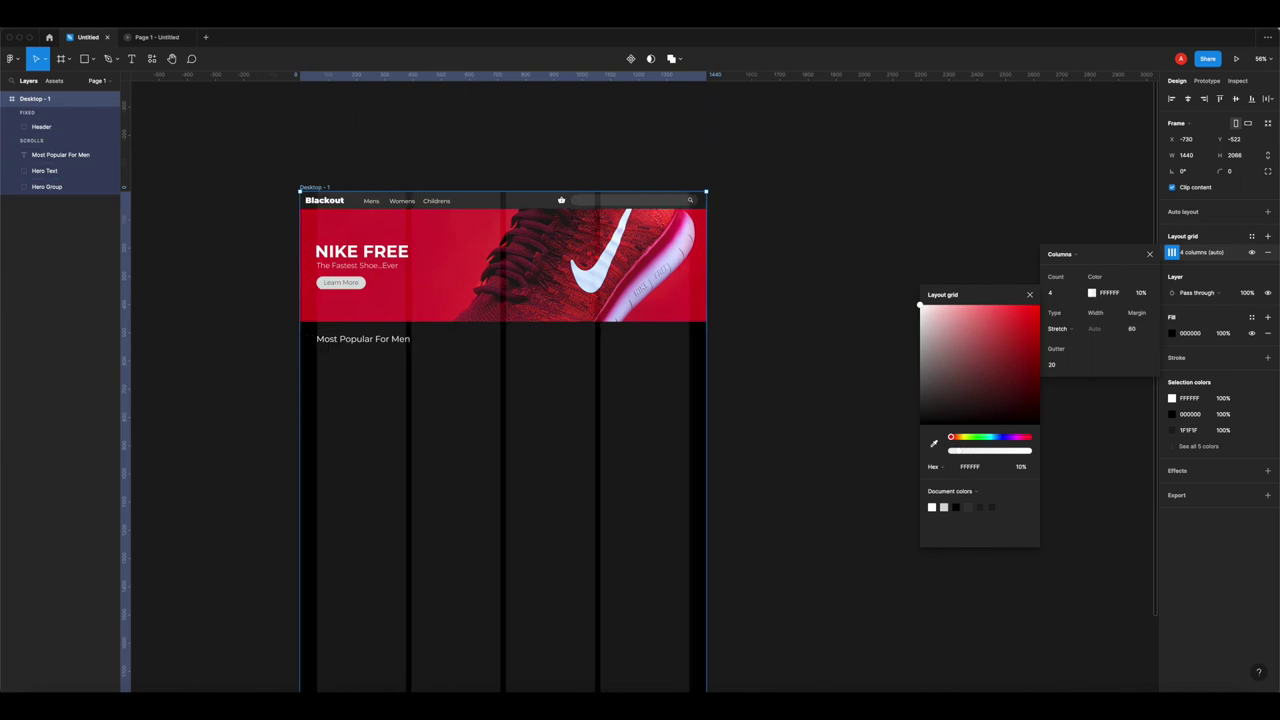
{"action": "left_click", "coordinate": [768, 368]}
{"action": "left_click", "coordinate": [157, 37]}
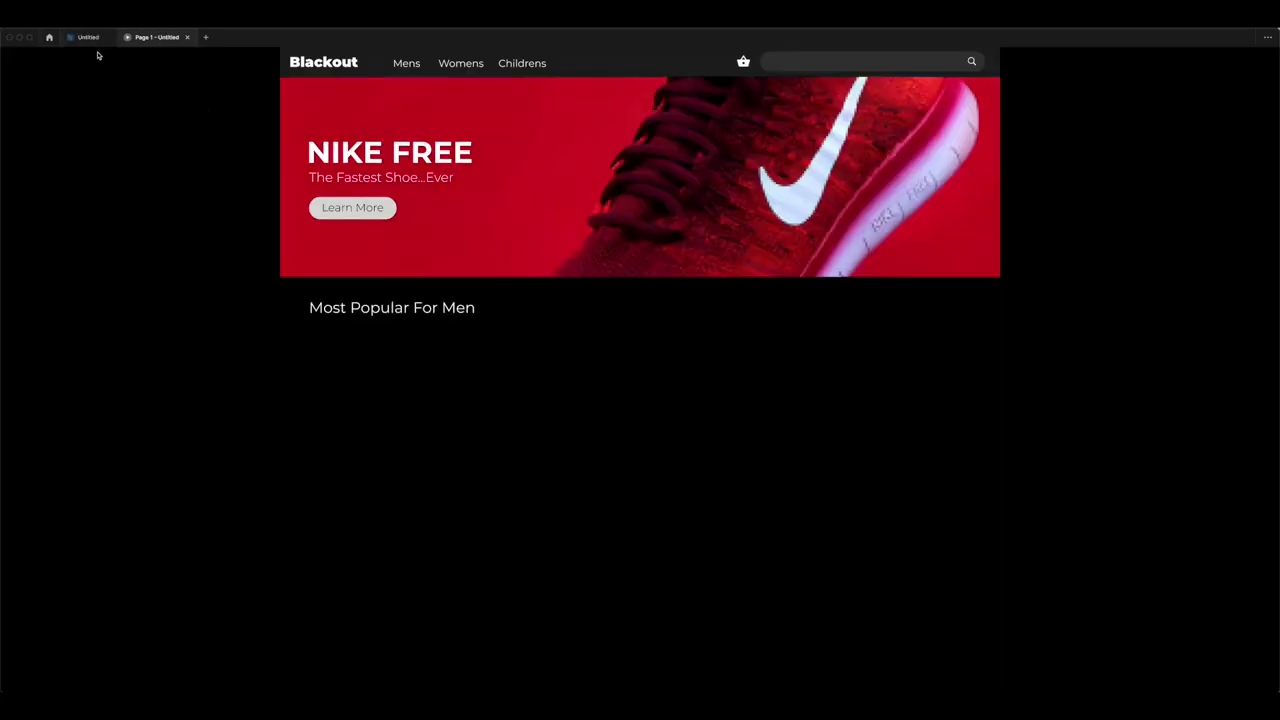
{"action": "left_click", "coordinate": [90, 37]}
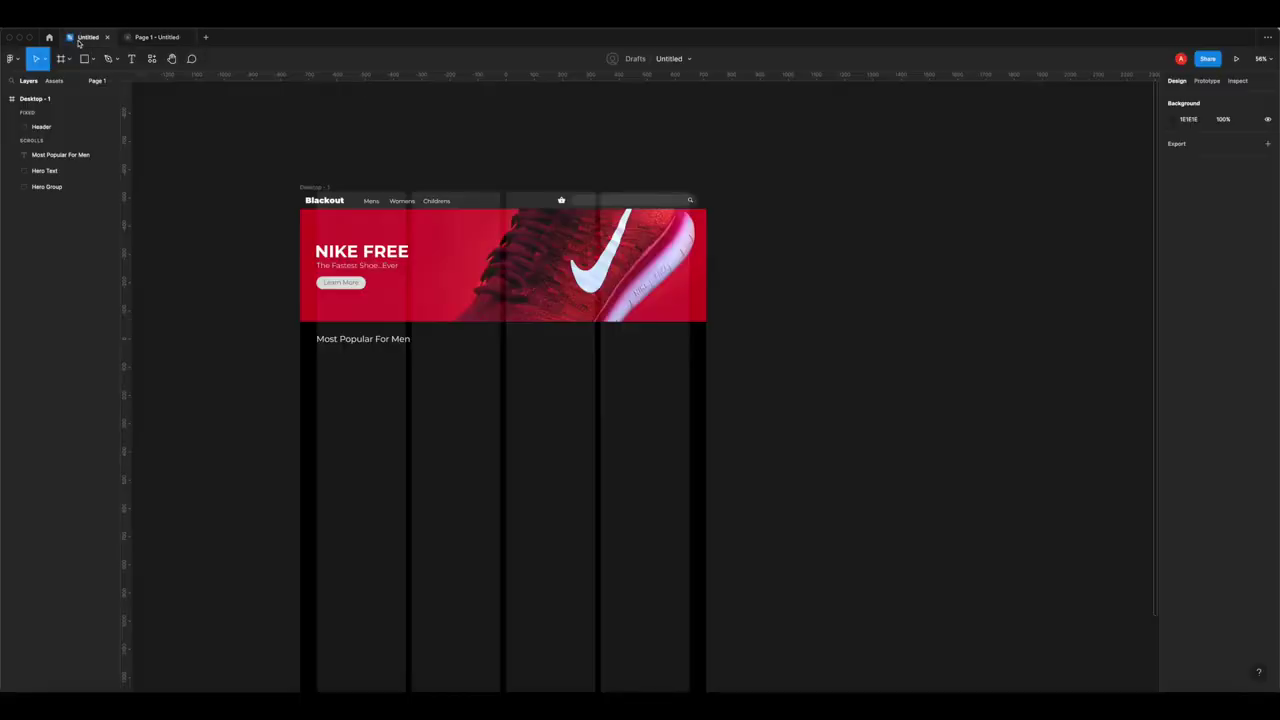
- Draw a rectangle about 315 × 359 beneath the "Most Popular For Men" heading, spanning the first grid column
{"action": "scroll", "coordinate": [375, 398], "scroll_direction": "up", "scroll_amount": 5}
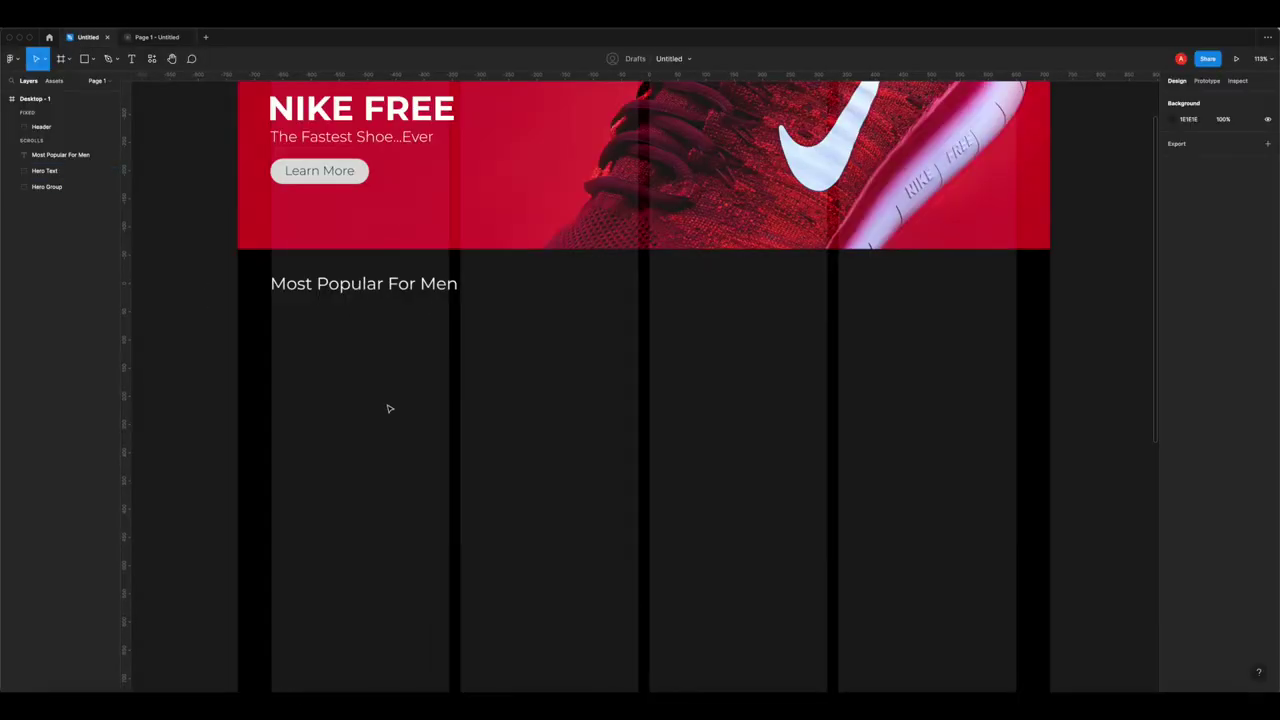
{"action": "scroll", "coordinate": [340, 360], "scroll_direction": "down", "scroll_amount": 2}
{"action": "left_click", "coordinate": [84, 59]}
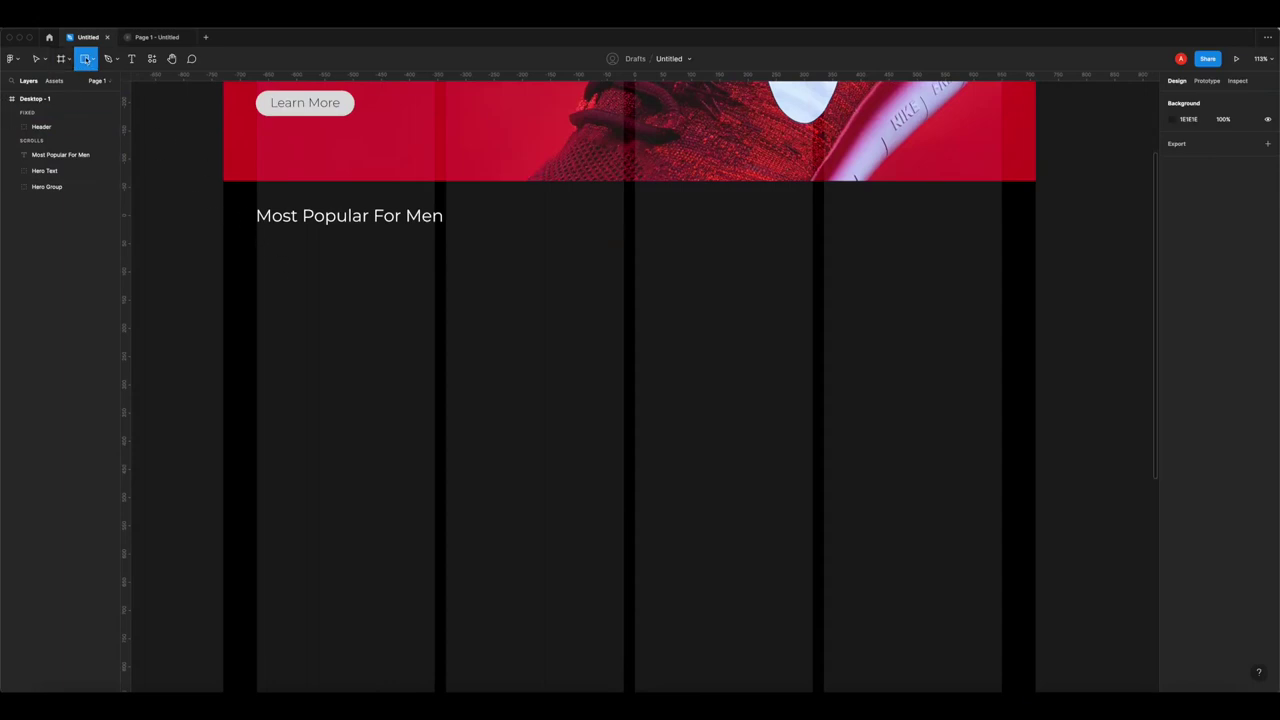
{"action": "left_click_drag", "start_coordinate": [257, 247], "coordinate": [435, 450]}
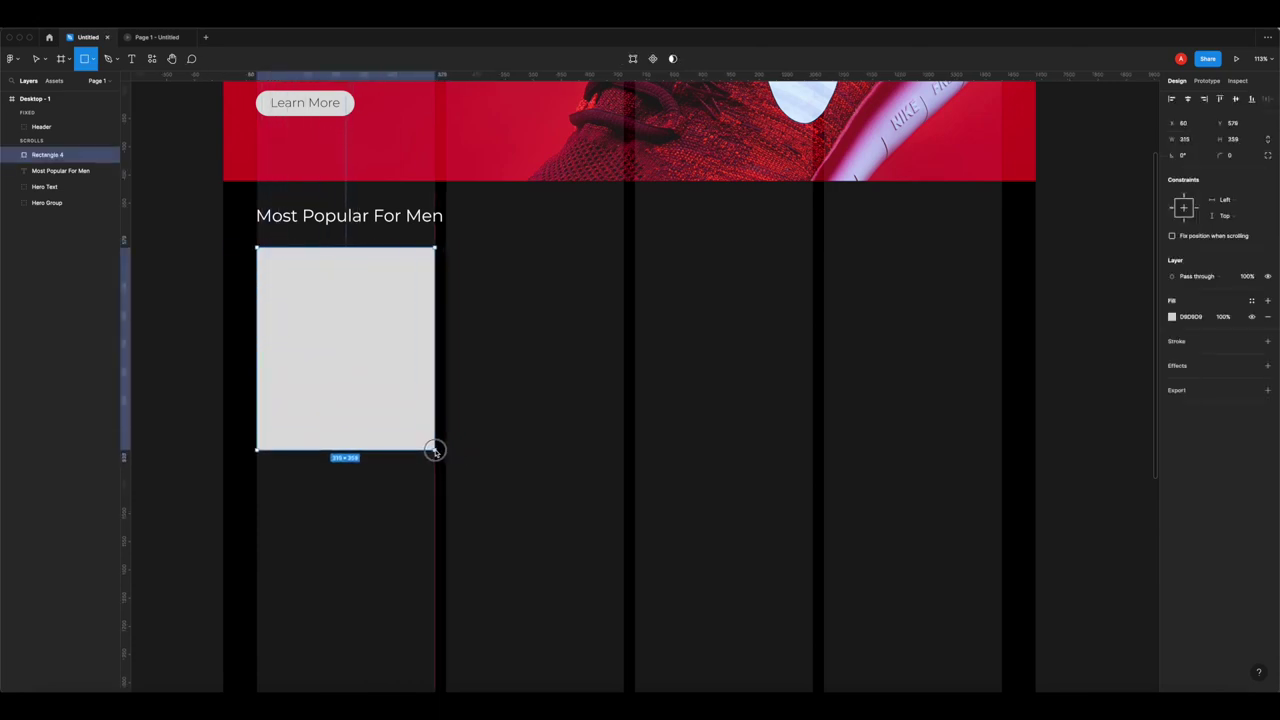
{"action": "left_click", "coordinate": [410, 503]}
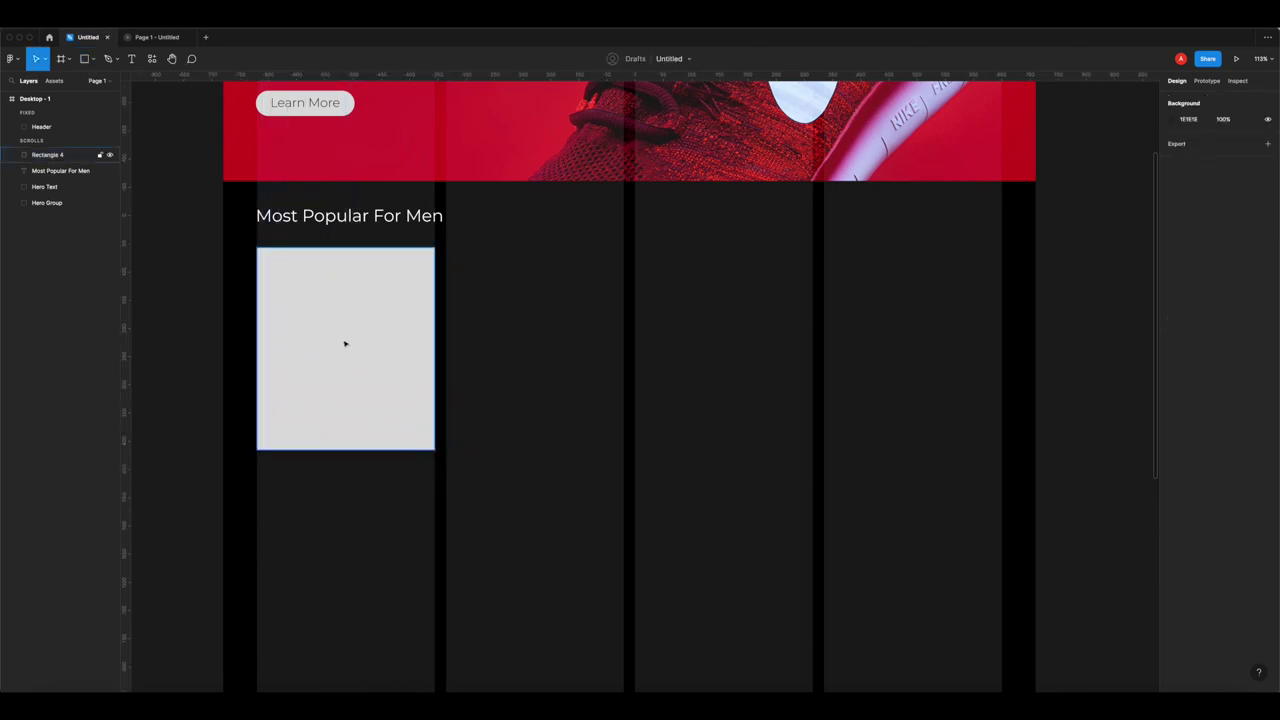
- Give the card rectangle a corner radius of 20 and a near-black 0C0C0C fill
{"action": "left_click", "coordinate": [379, 384]}
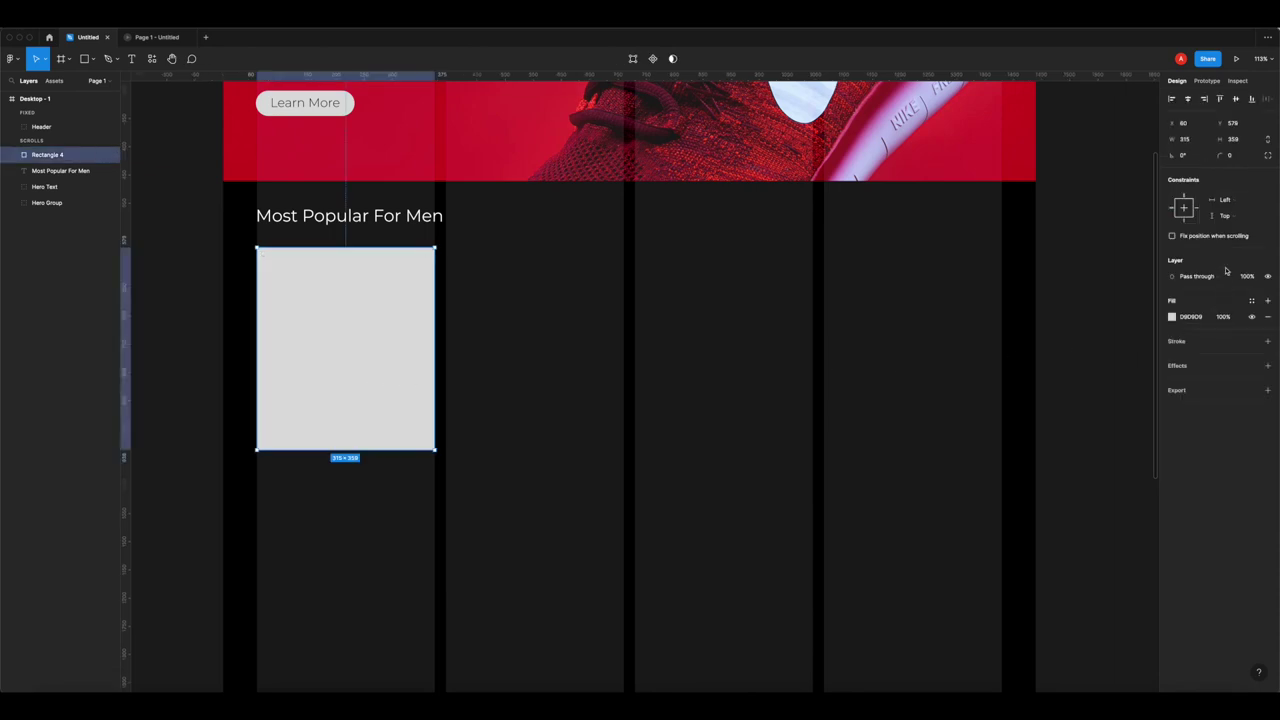
{"action": "left_click", "coordinate": [1238, 160]}
{"action": "key", "text": "Return"}
{"action": "left_click", "coordinate": [1172, 318]}
{"action": "left_click_drag", "start_coordinate": [1059, 431], "coordinate": [998, 448]}
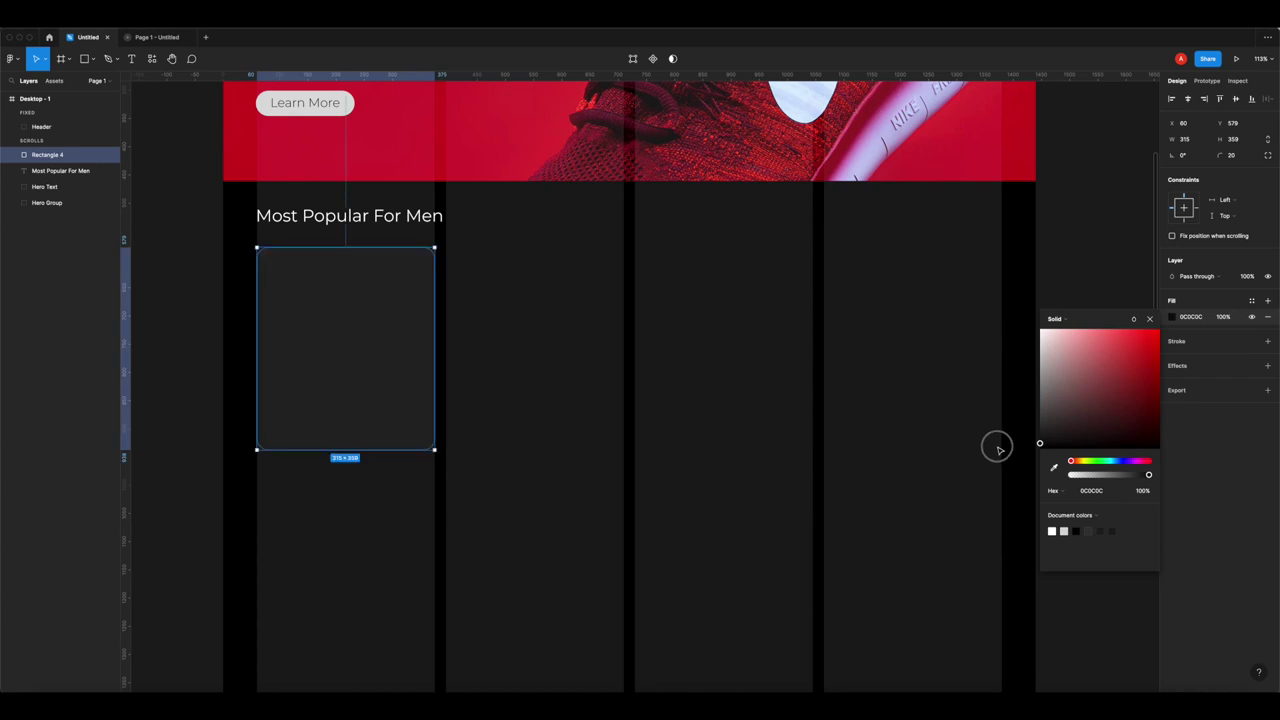
{"action": "left_click", "coordinate": [801, 472]}
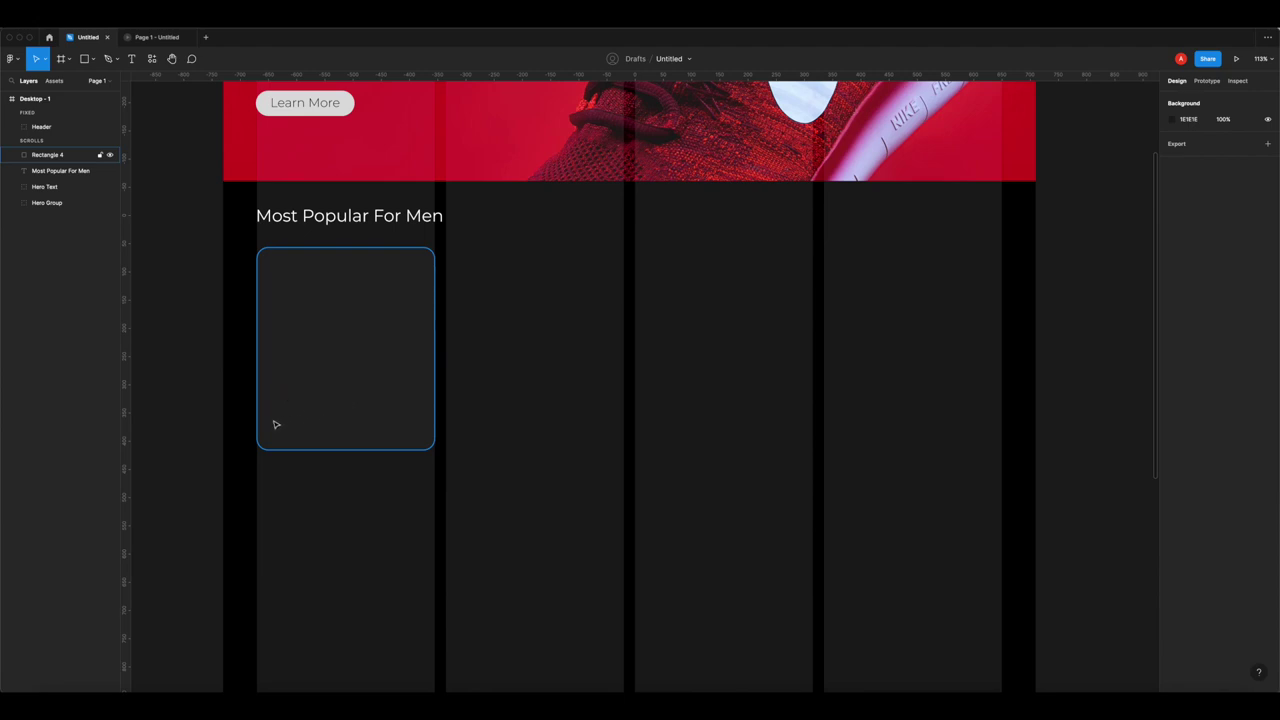
- Switch to the browser and copy the lime-green Nike shoe photo from the Unsplash "nike" results
{"action": "left_click_drag", "start_coordinate": [282, 337], "coordinate": [351, 386]}
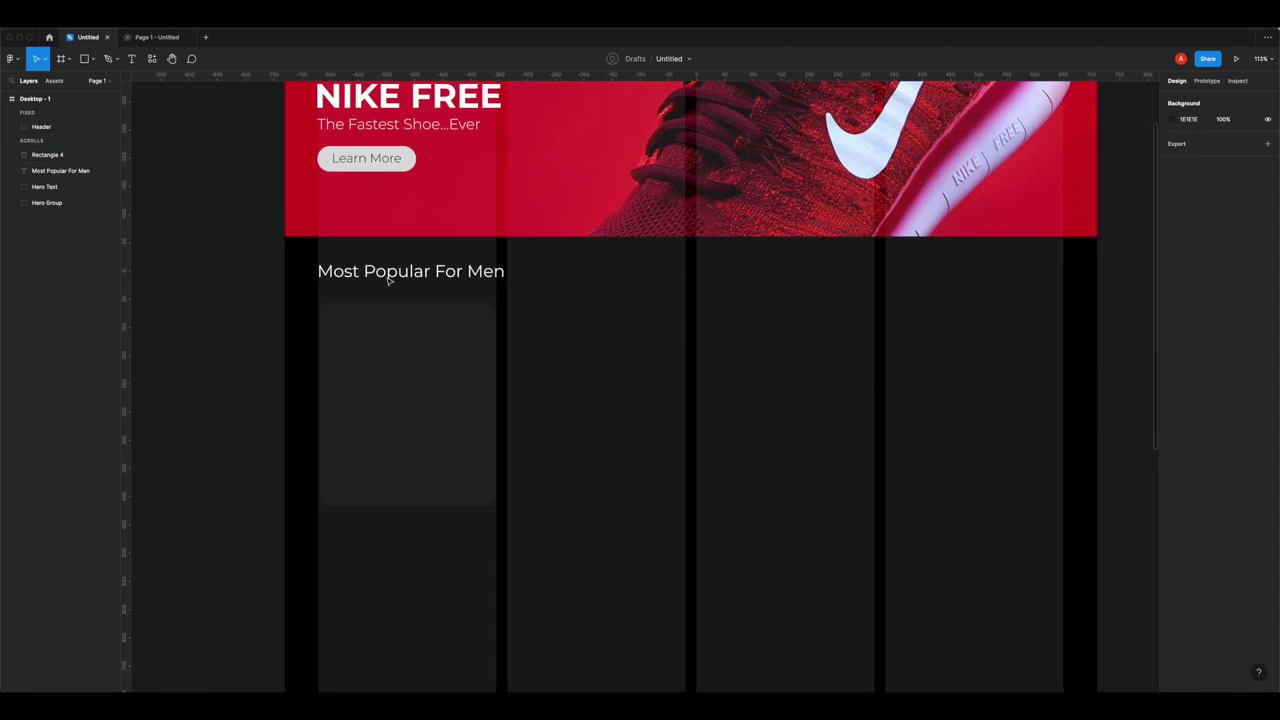
{"action": "left_click", "coordinate": [180, 688]}
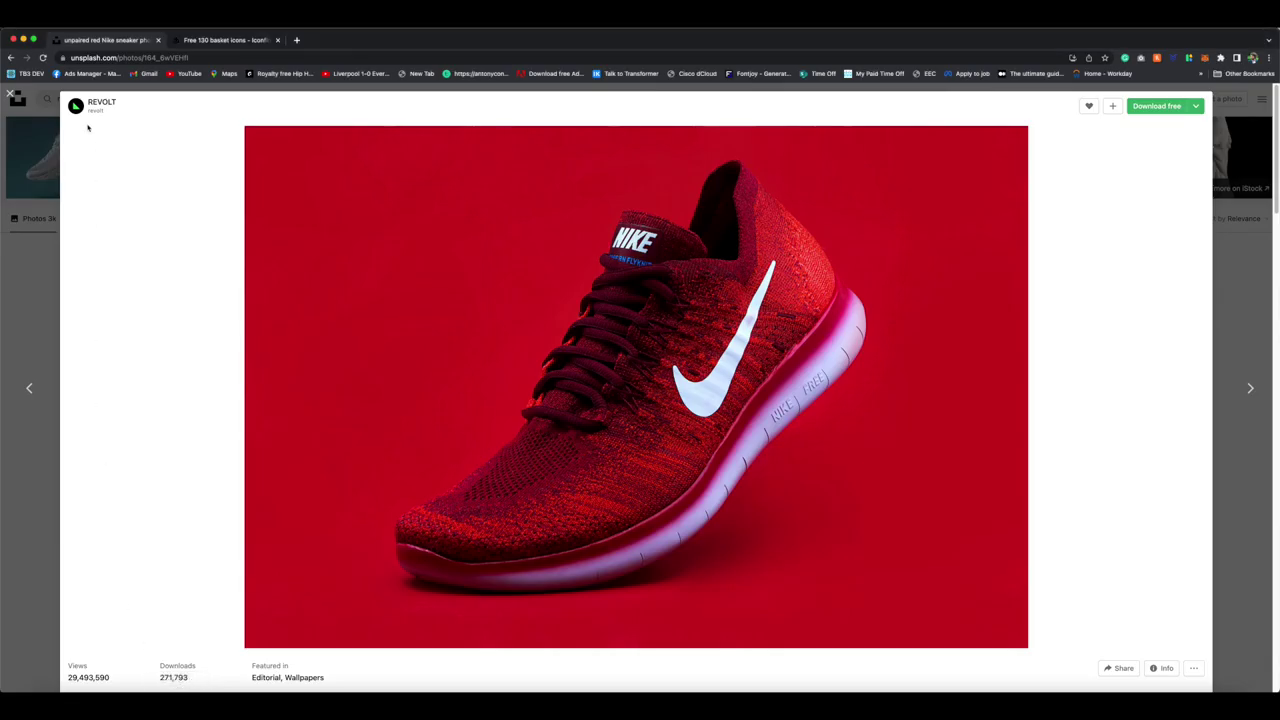
{"action": "left_click", "coordinate": [10, 94]}
{"action": "scroll", "coordinate": [384, 370], "scroll_direction": "down", "scroll_amount": 5}
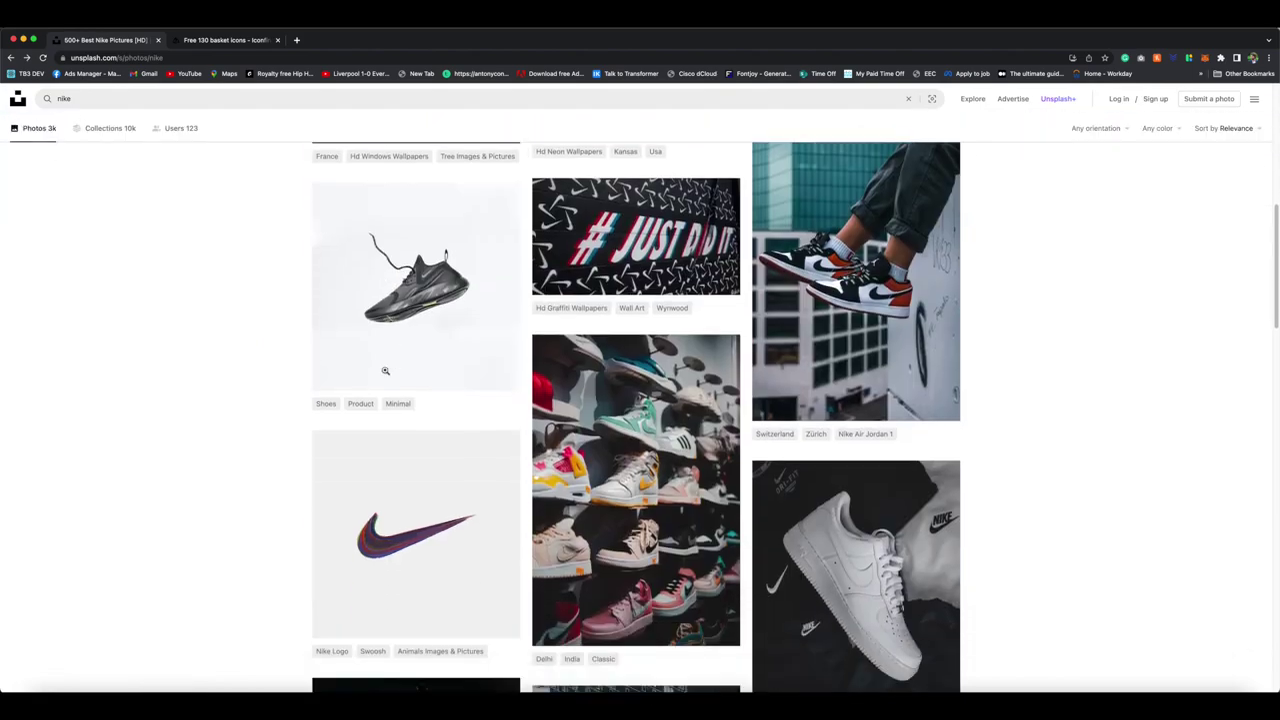
{"action": "scroll", "coordinate": [384, 370], "scroll_direction": "down", "scroll_amount": 10}
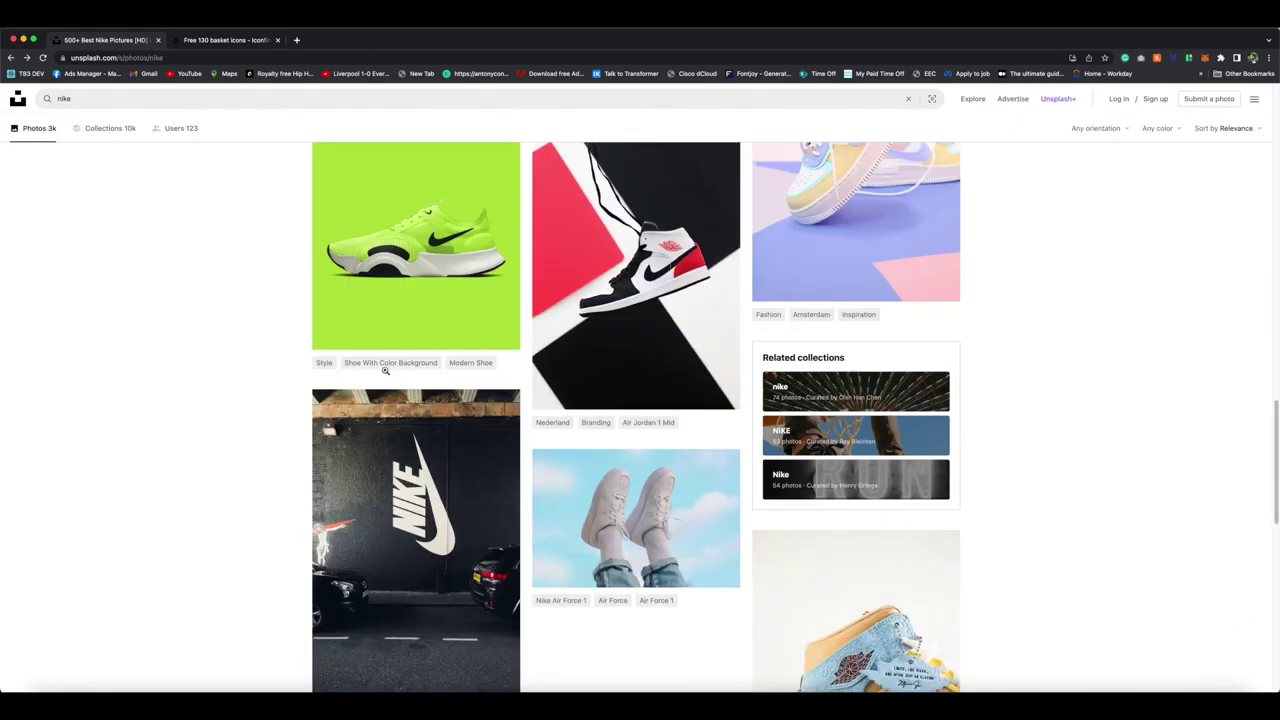
{"action": "scroll", "coordinate": [384, 370], "scroll_direction": "down", "scroll_amount": 7}
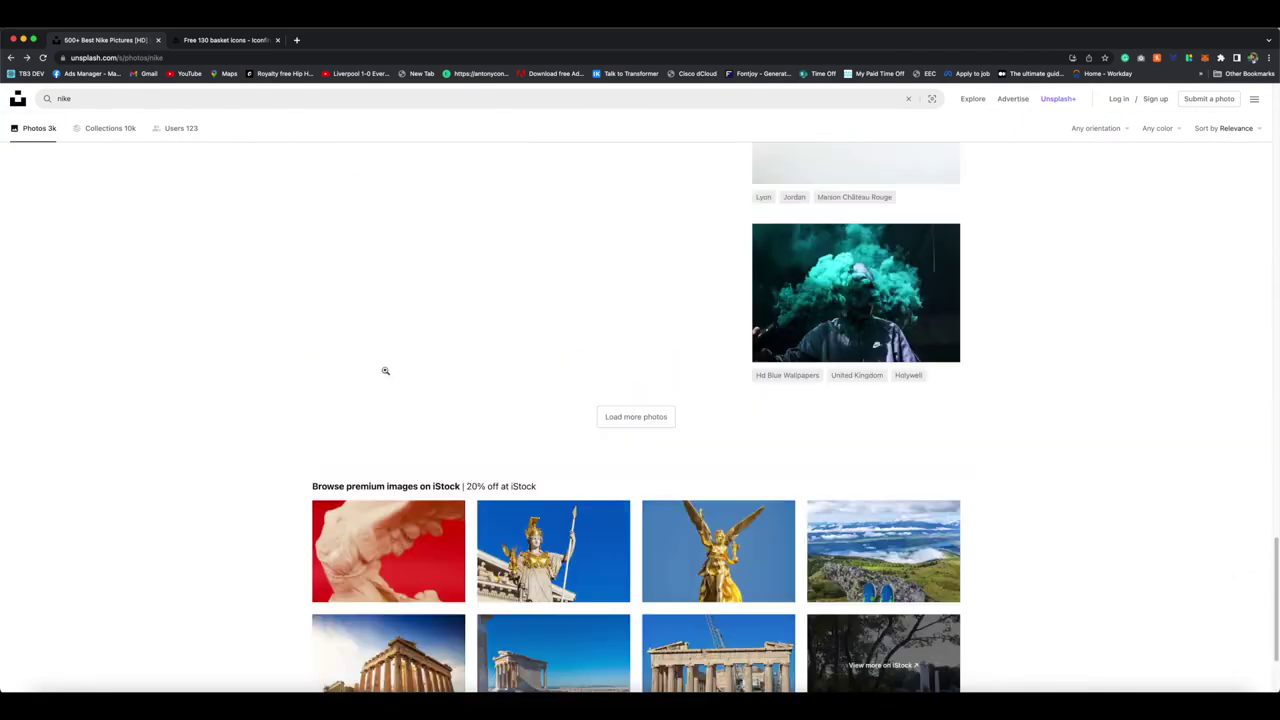
{"action": "scroll", "coordinate": [384, 370], "scroll_direction": "up", "scroll_amount": 5}
{"action": "scroll", "coordinate": [384, 370], "scroll_direction": "up", "scroll_amount": 4}
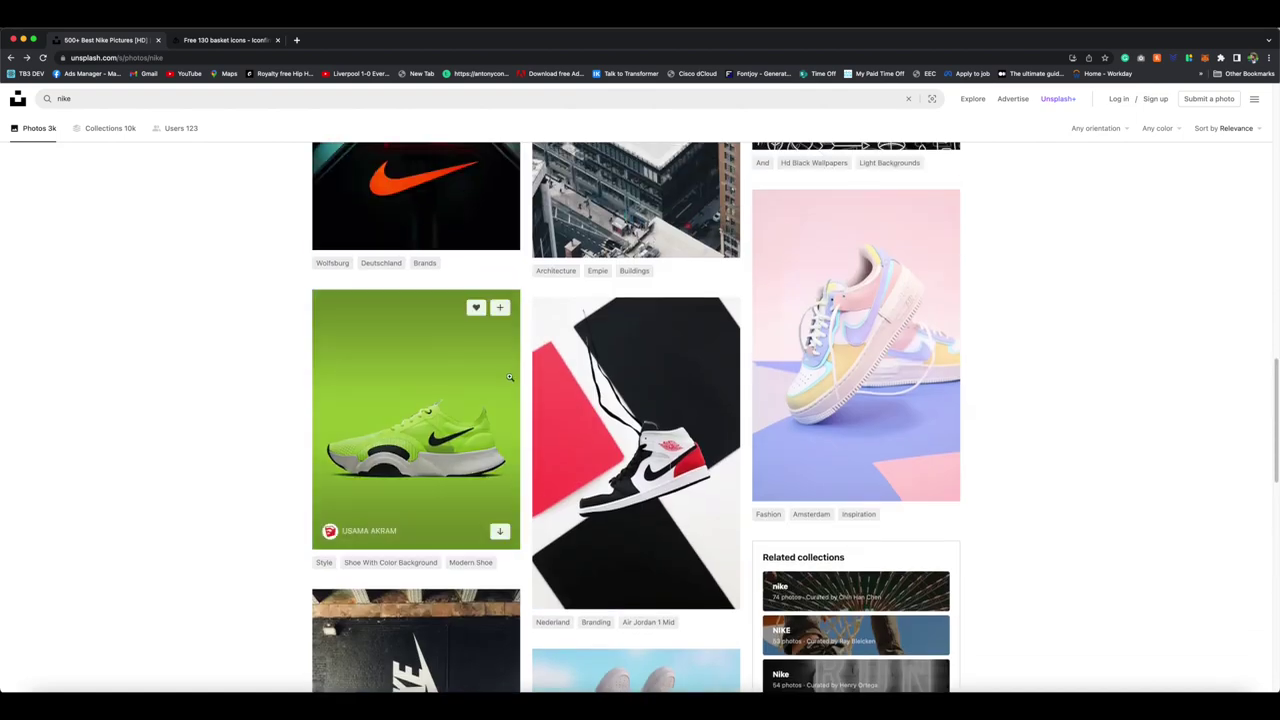
{"action": "left_click", "coordinate": [486, 390]}
{"action": "right_click", "coordinate": [603, 390]}
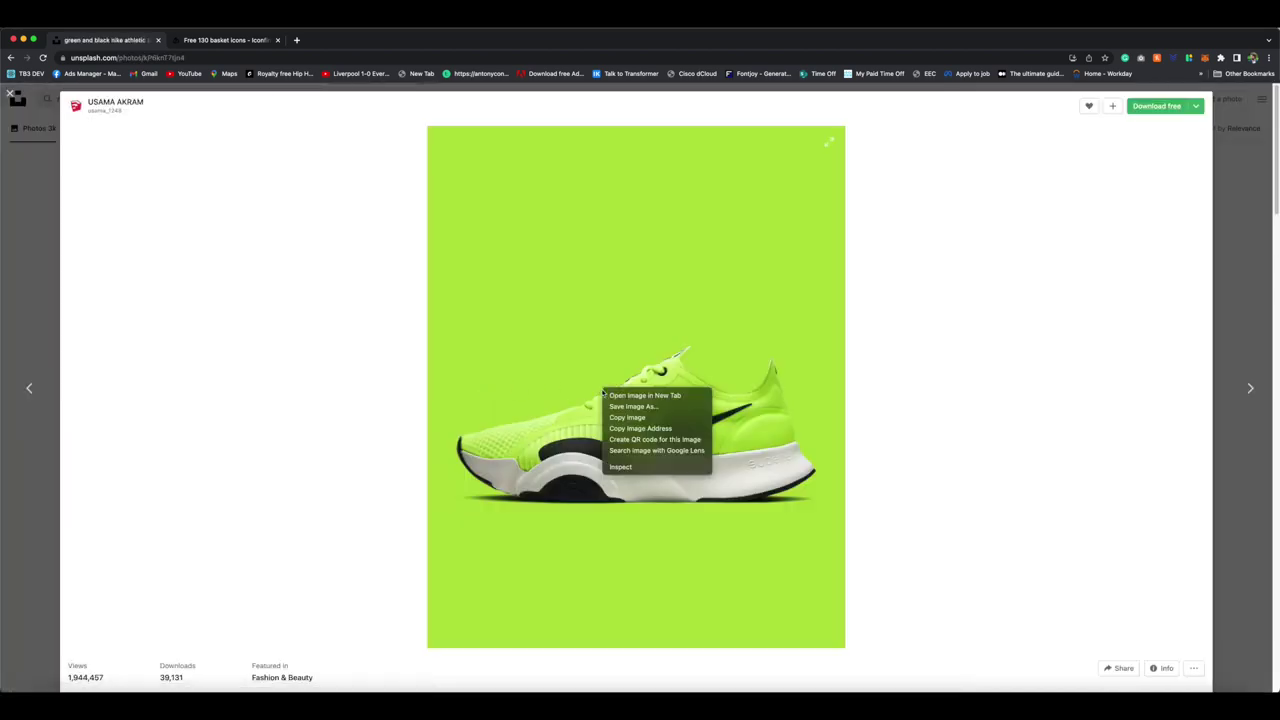
{"action": "left_click", "coordinate": [627, 418]}
- Return to Figma and draw a rectangle about 315 × 186 over the upper half of the product card
{"action": "left_click", "coordinate": [146, 700]}
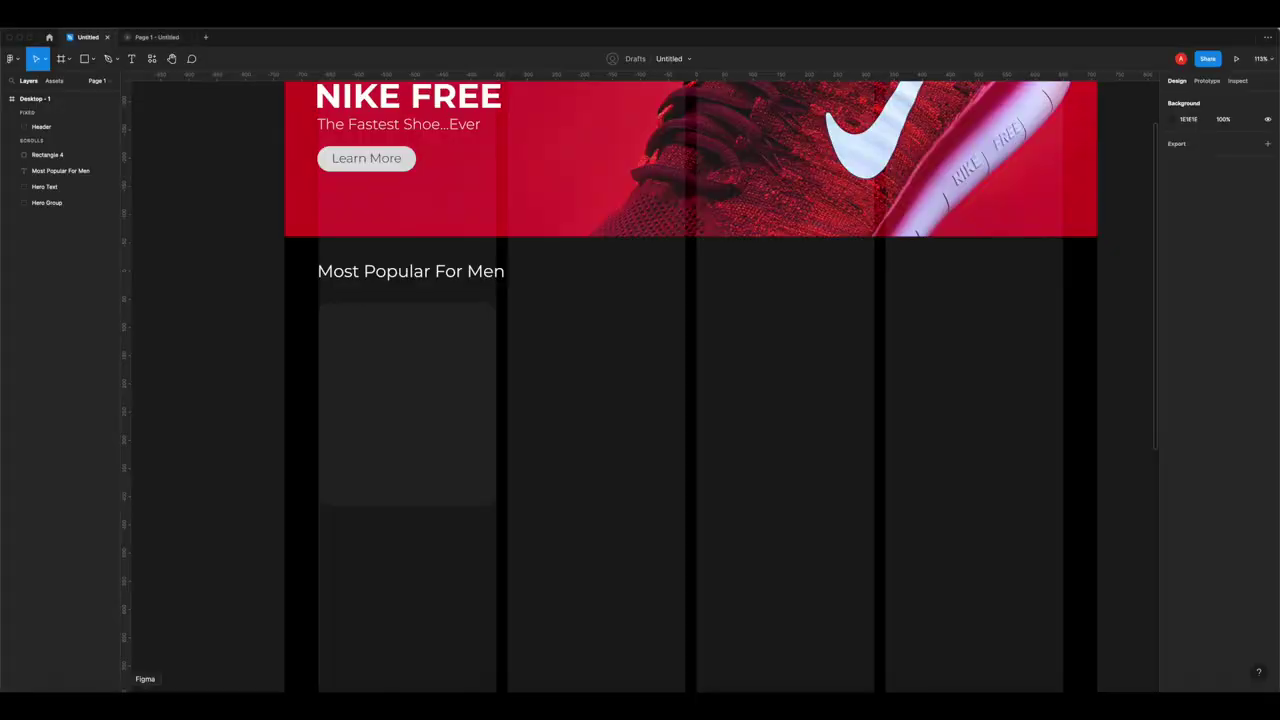
{"action": "left_click", "coordinate": [366, 323]}
{"action": "left_click", "coordinate": [246, 323]}
{"action": "left_click", "coordinate": [85, 58]}
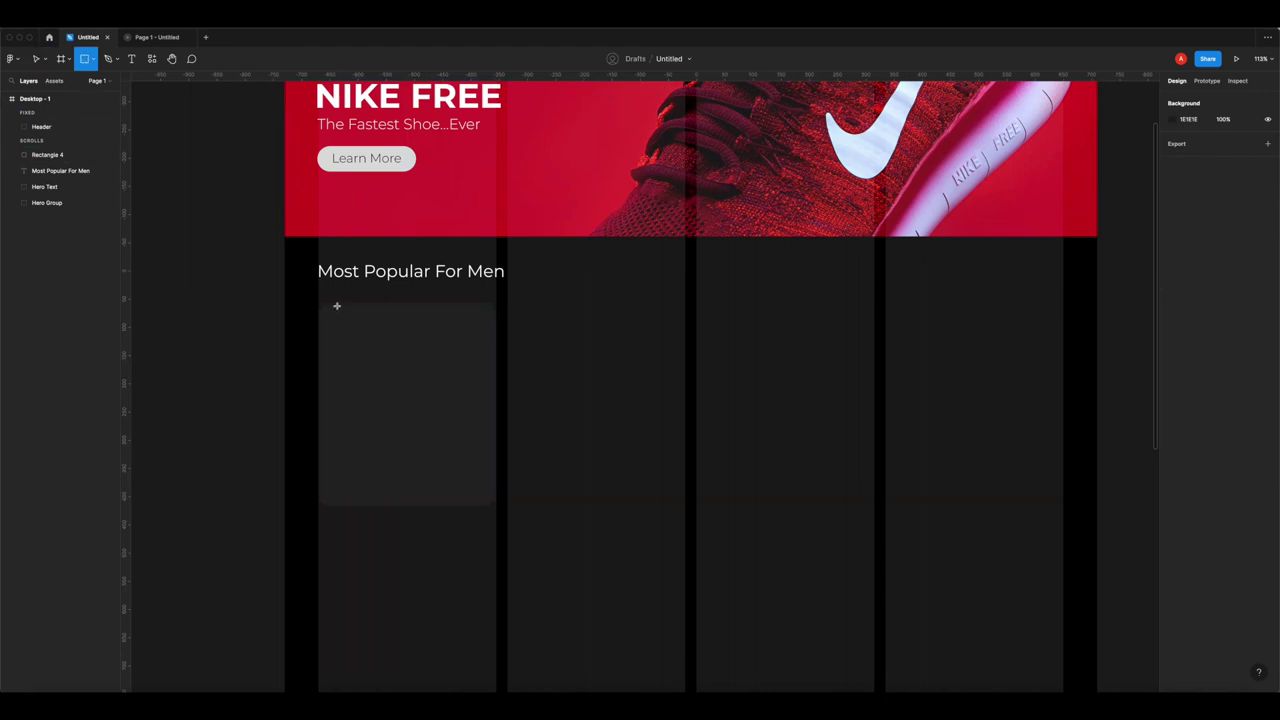
{"action": "left_click_drag", "start_coordinate": [318, 304], "coordinate": [494, 410]}
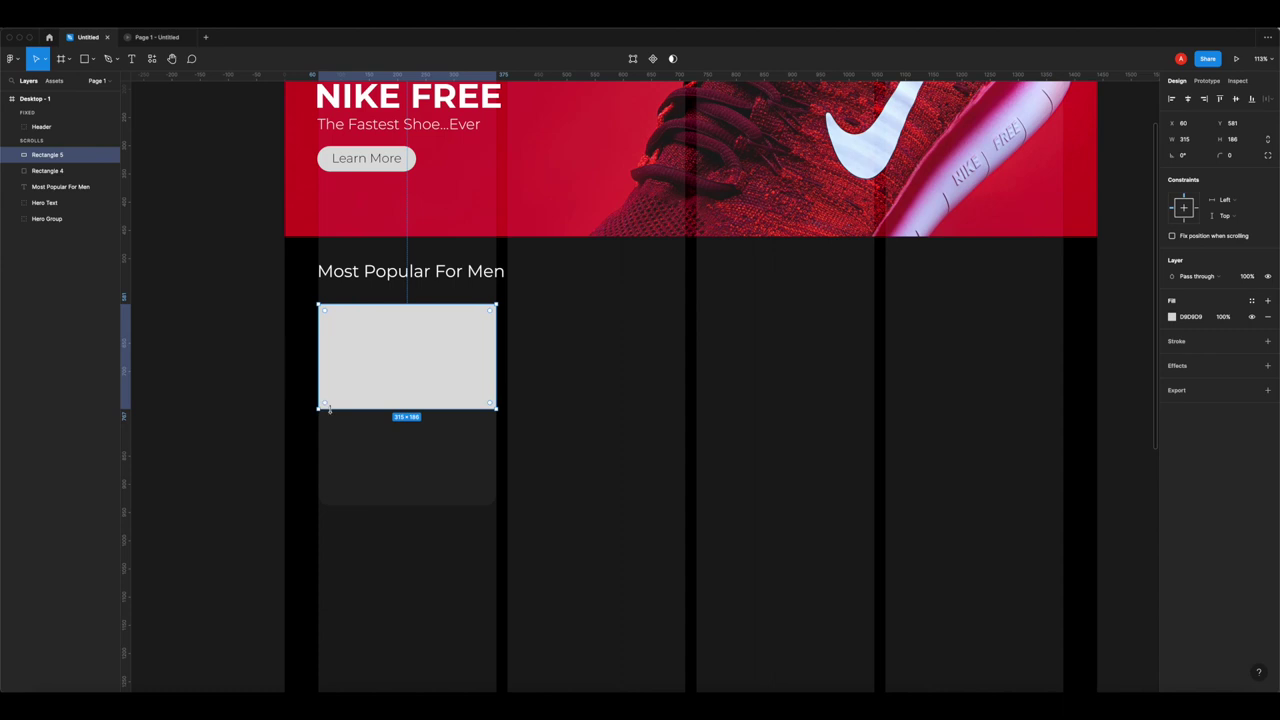
{"action": "left_click", "coordinate": [364, 333]}
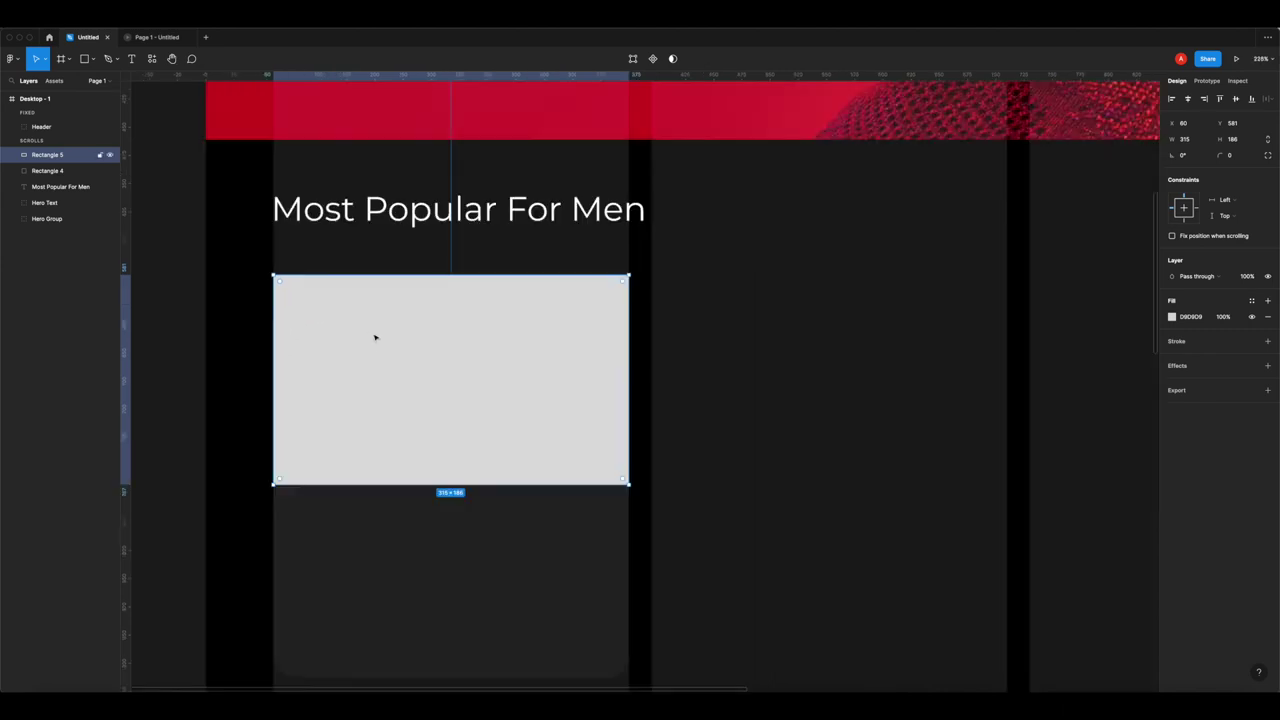
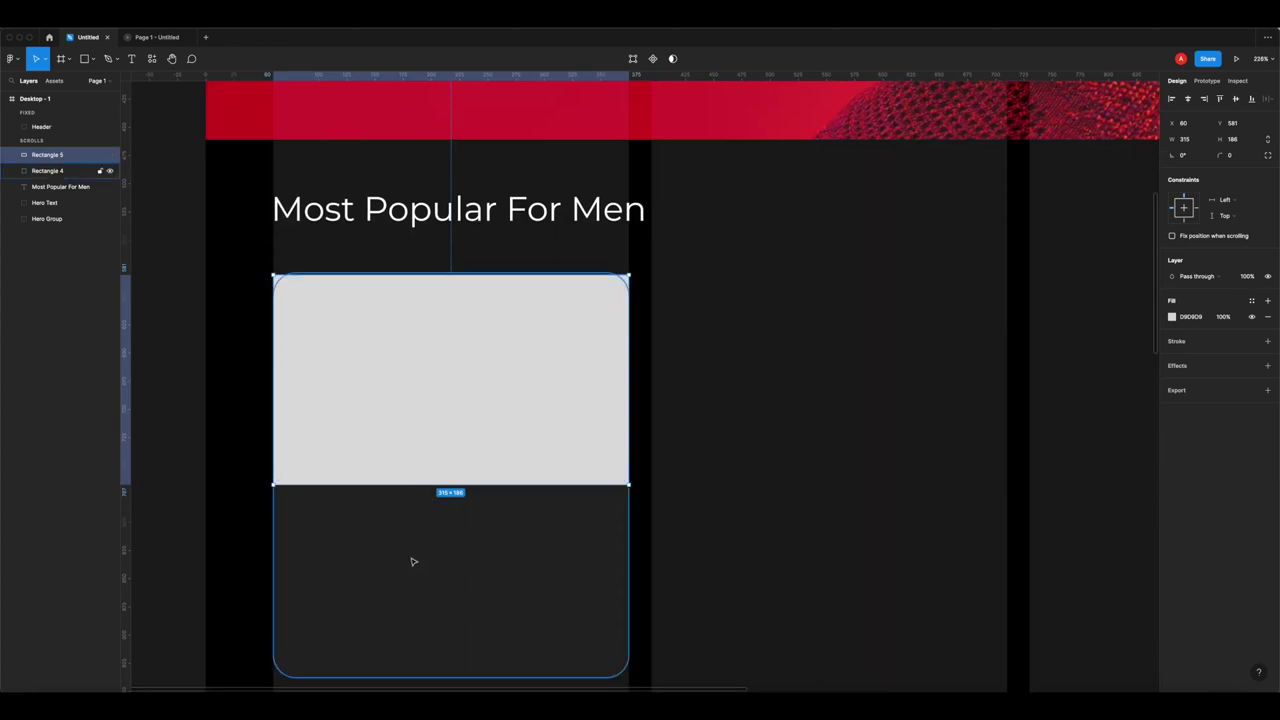
- Round only the two upper corners of the new light grey rectangle with a radius of 20
{"action": "left_click", "coordinate": [1268, 156]}
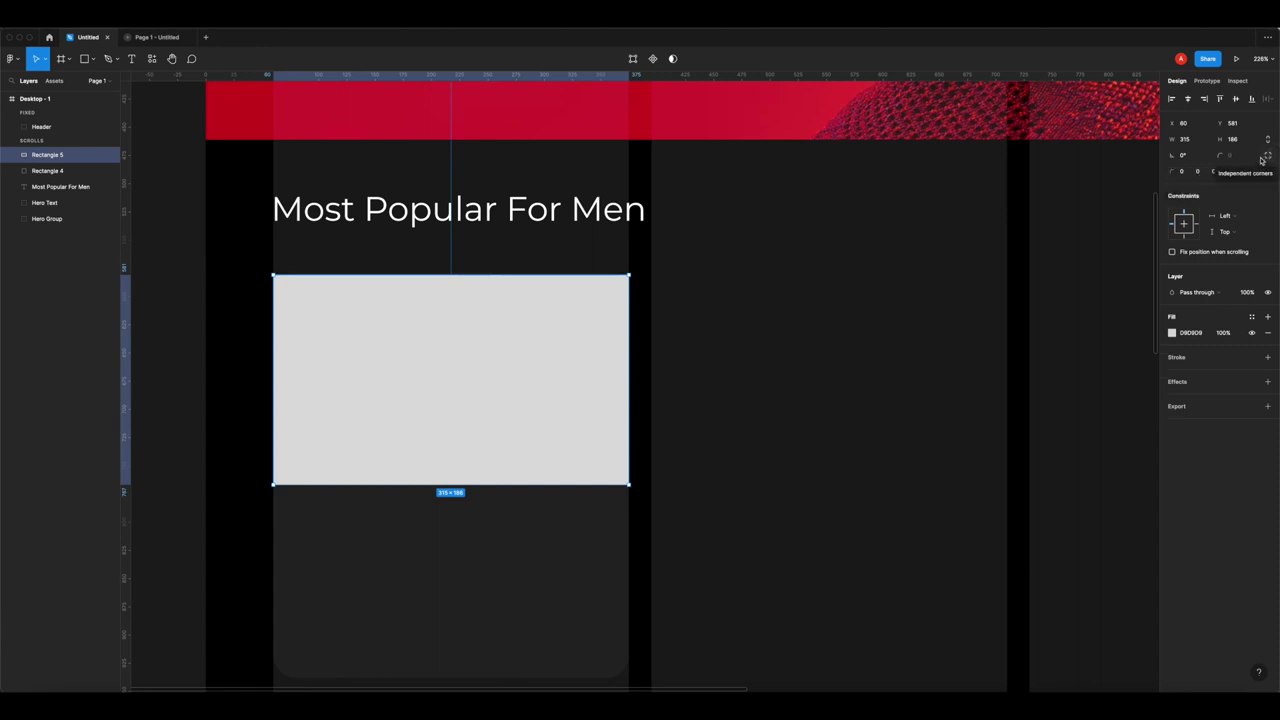
{"action": "left_click", "coordinate": [1184, 172]}
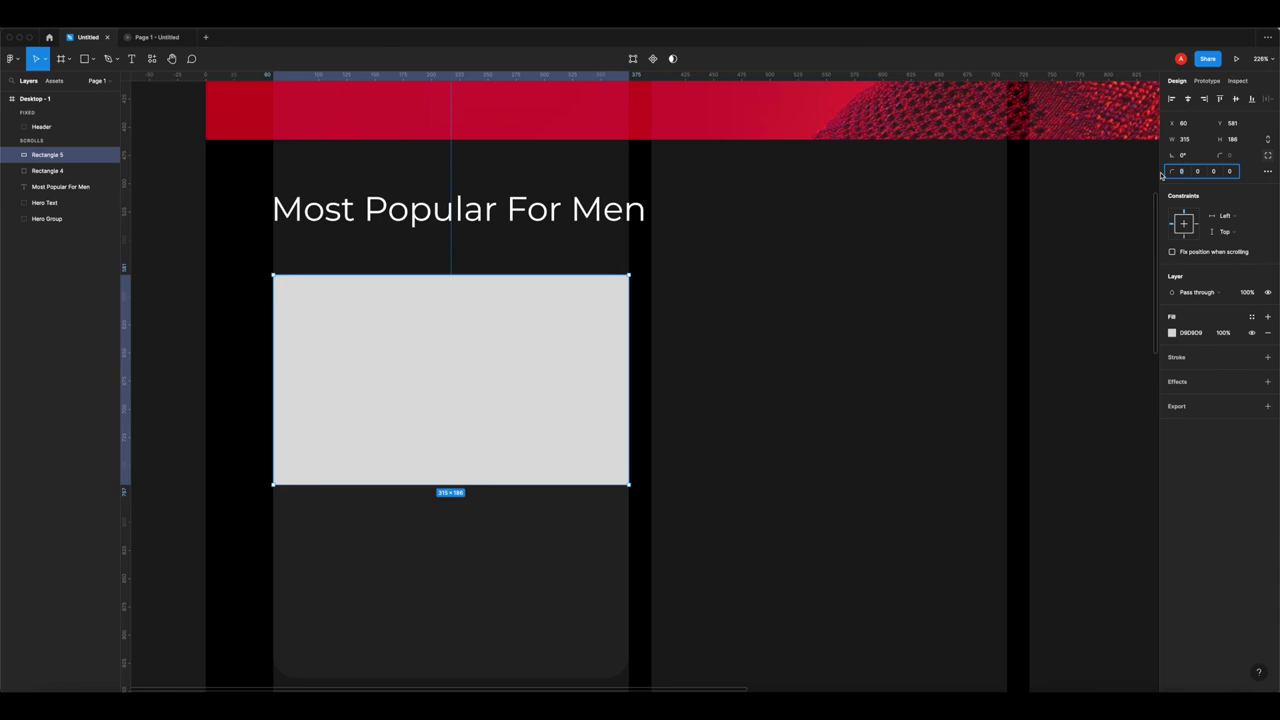
{"action": "type", "text": "20"}
{"action": "key", "text": "Return"}
{"action": "key", "text": "Return"}
{"action": "left_click", "coordinate": [734, 323]}
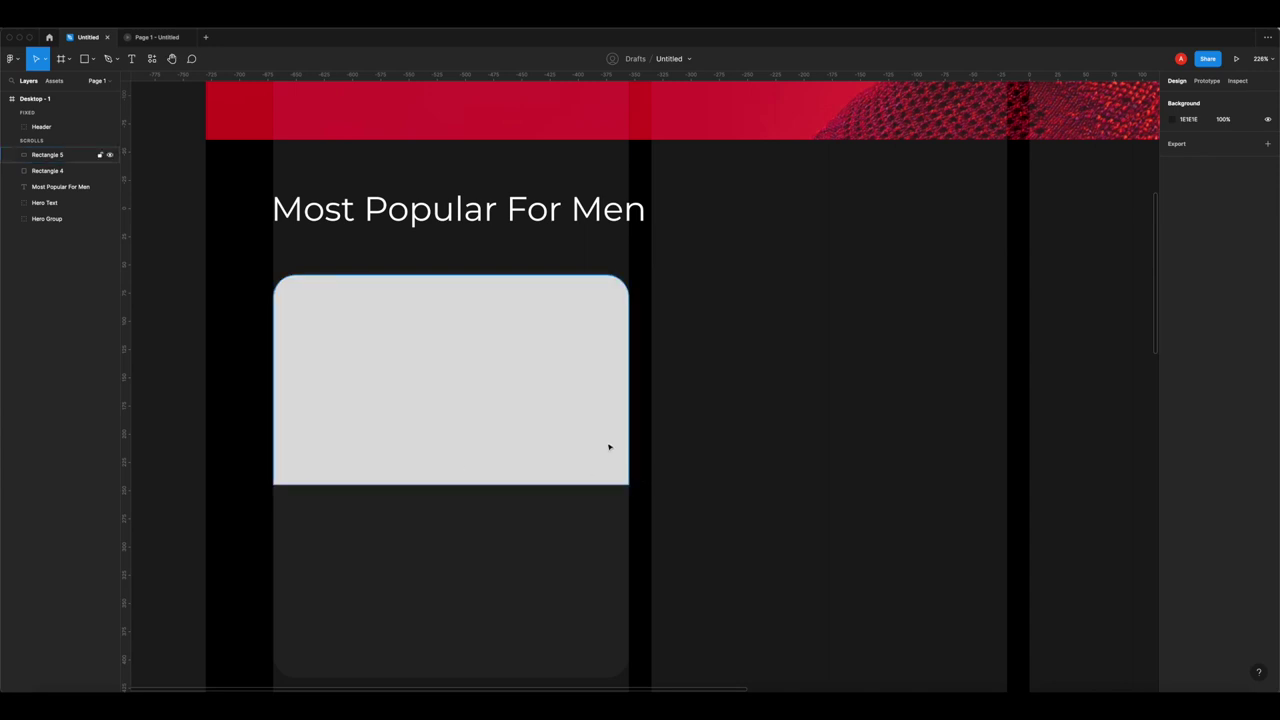
- Paste the copied green shoe photo and place it over the card's light grey rectangle
{"action": "left_click", "coordinate": [509, 402]}
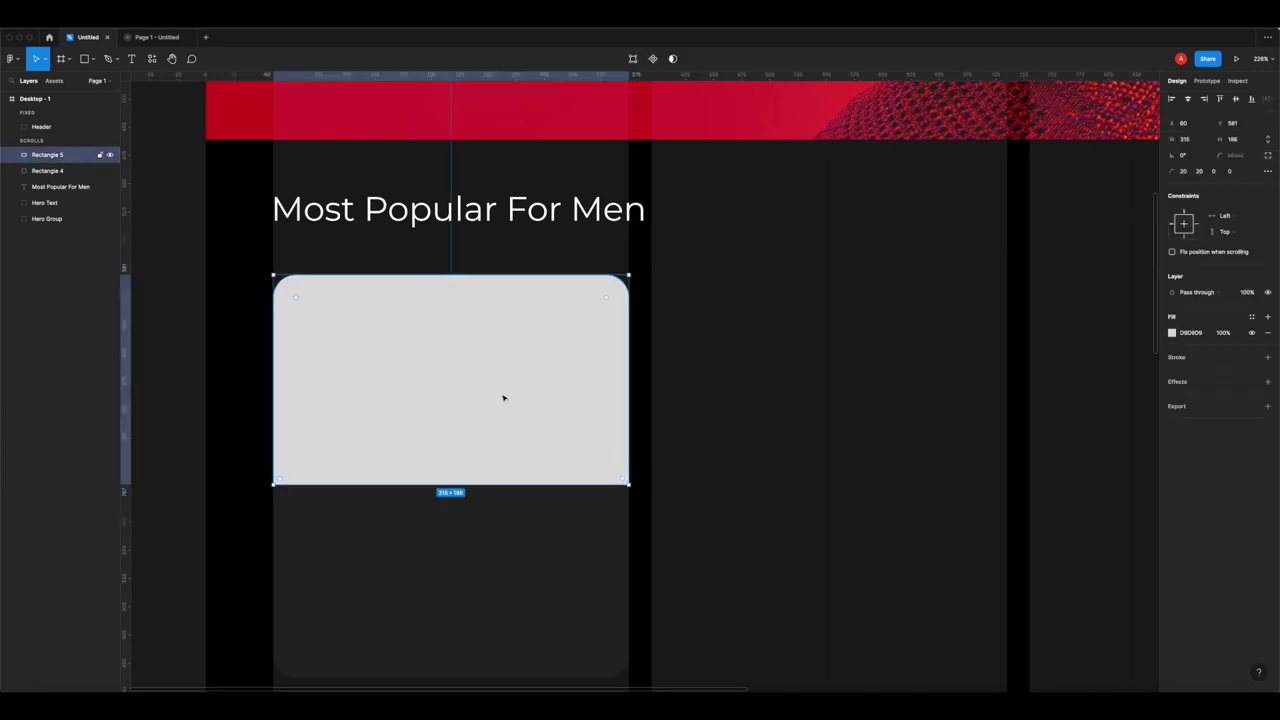
{"action": "left_click", "coordinate": [697, 375]}
{"action": "left_click", "coordinate": [572, 386]}
{"action": "left_click", "coordinate": [676, 374]}
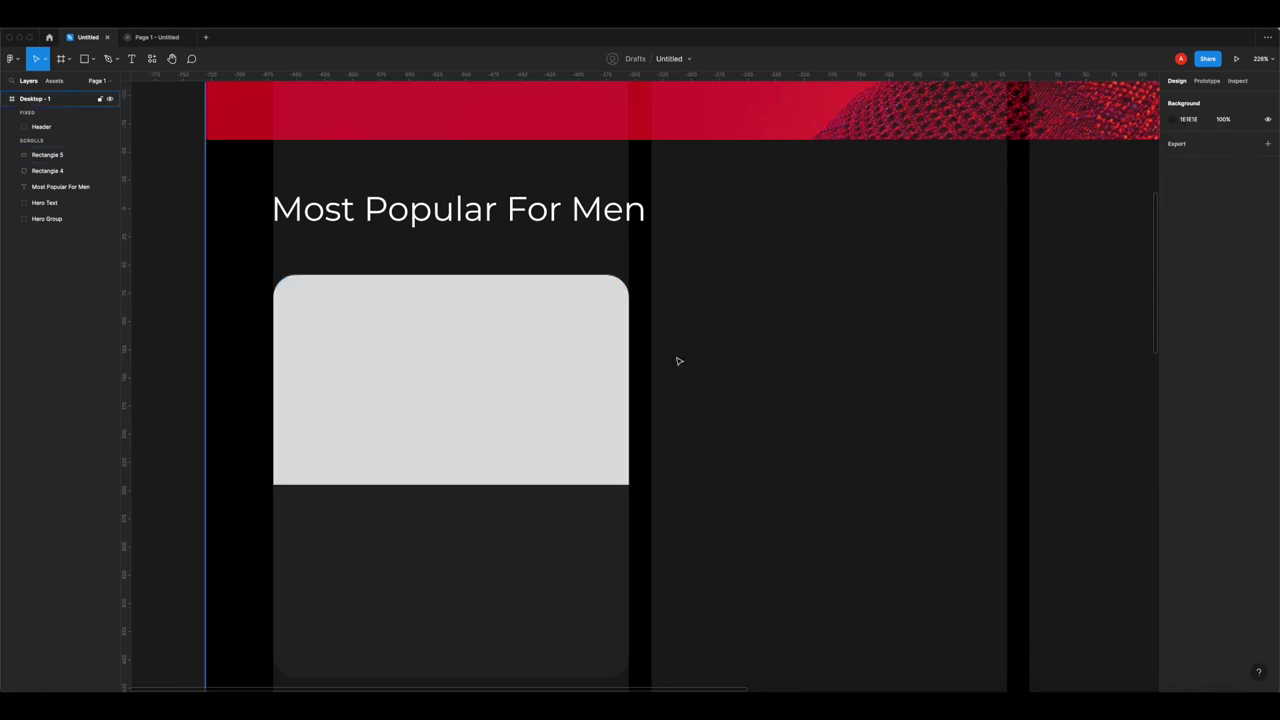
{"action": "key", "text": "super+v"}
{"action": "scroll", "coordinate": [637, 366], "scroll_direction": "down", "scroll_amount": 3}
{"action": "left_click_drag", "start_coordinate": [752, 394], "coordinate": [569, 377]}
{"action": "key", "text": "super+z"}
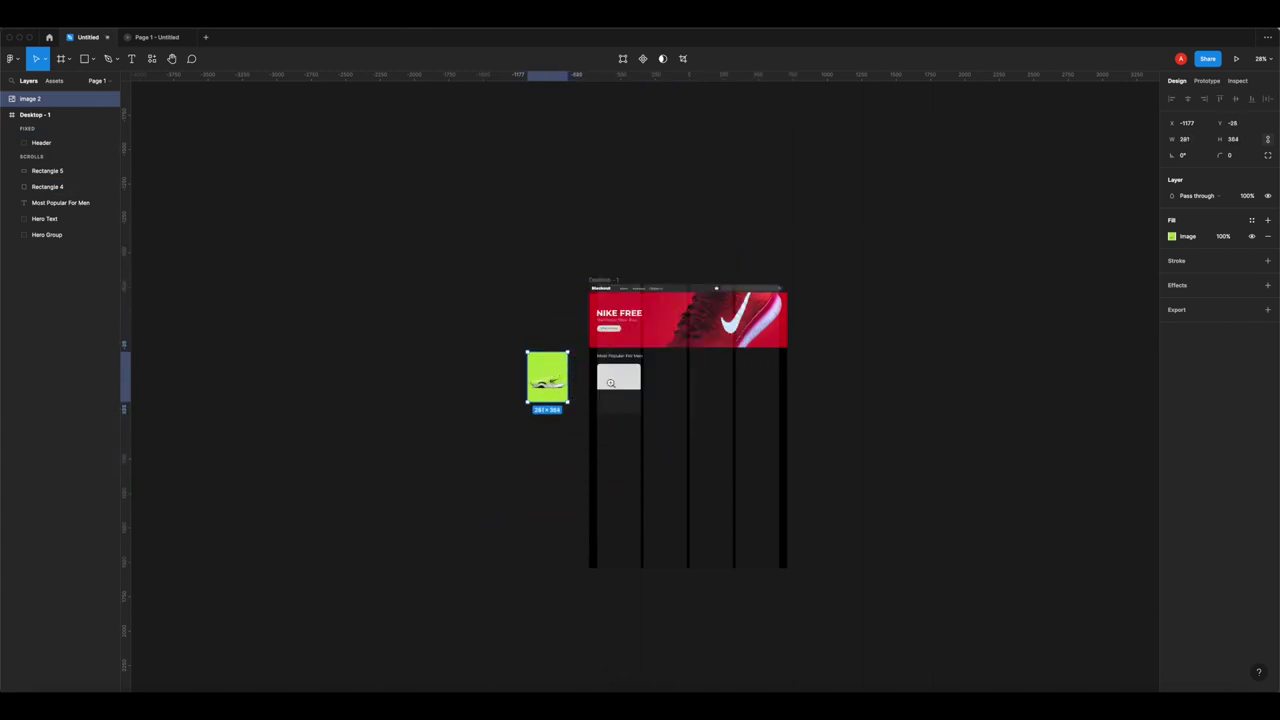
{"action": "scroll", "coordinate": [607, 383], "scroll_direction": "up", "scroll_amount": 3}
{"action": "left_click_drag", "start_coordinate": [489, 381], "coordinate": [631, 383]}
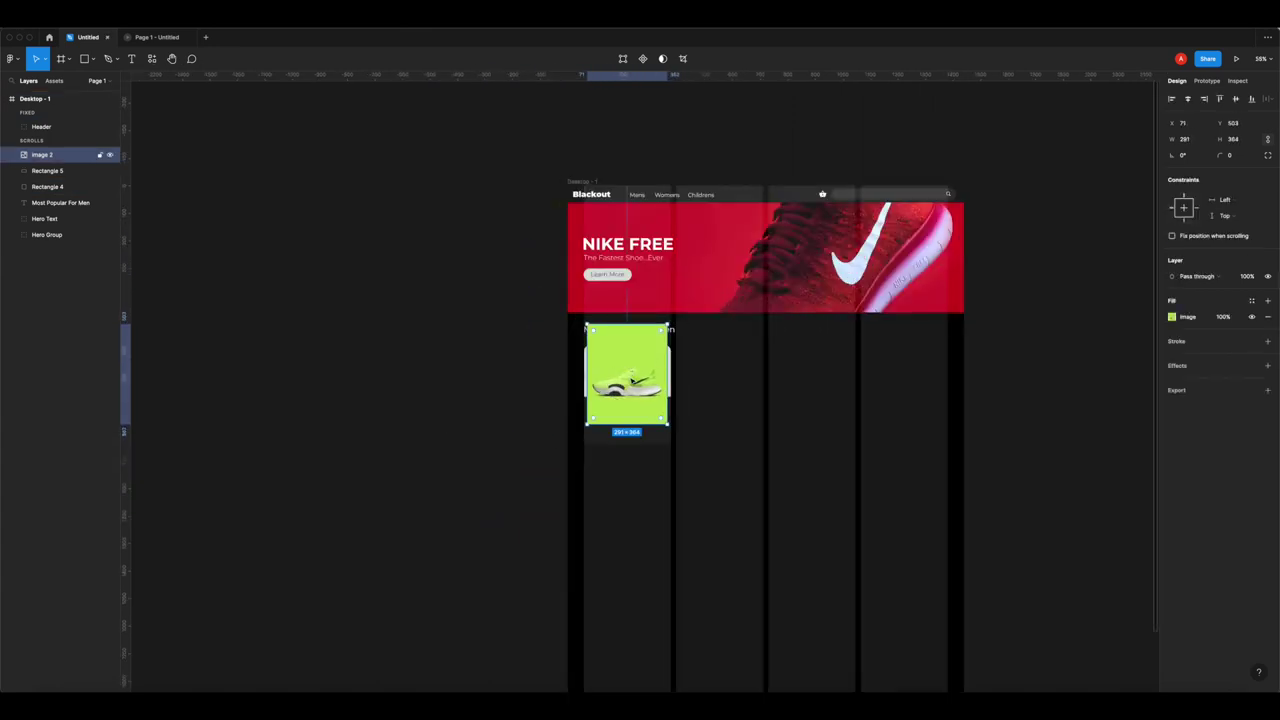
- Mask the green shoe photo with the light grey rectangle behind it
{"action": "scroll", "coordinate": [634, 380], "scroll_direction": "up", "scroll_amount": 5}
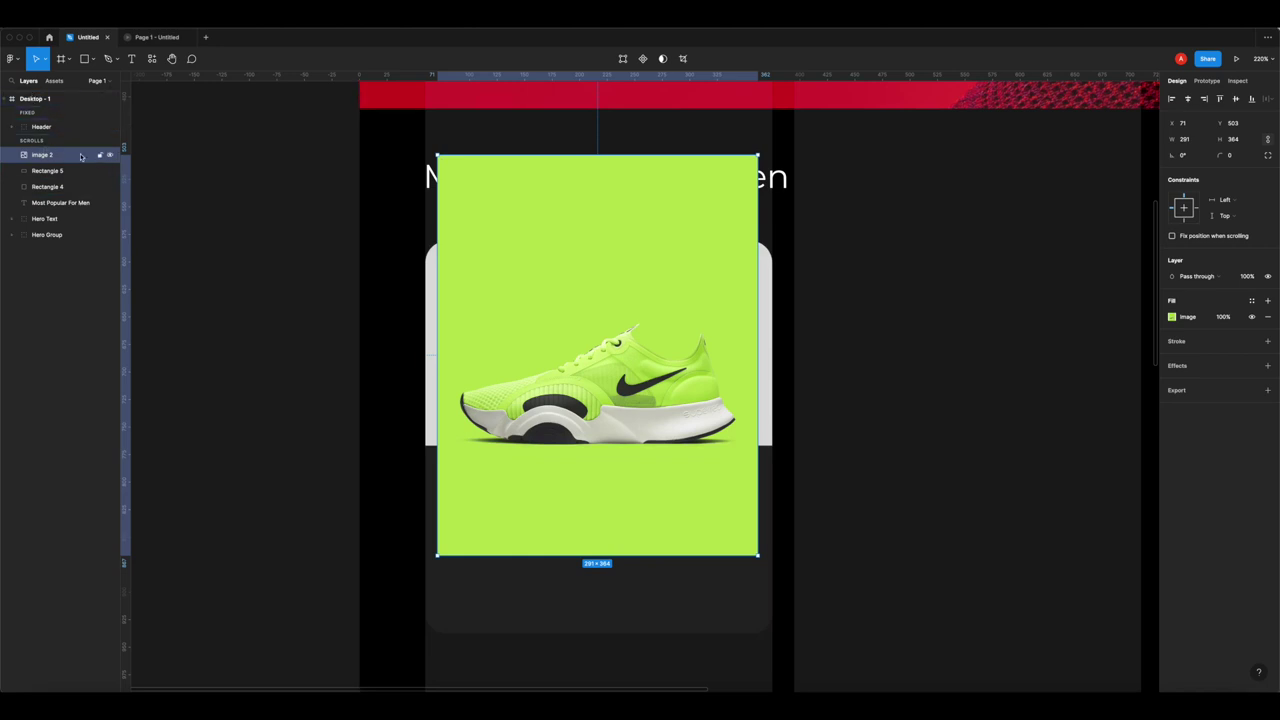
{"action": "scroll", "coordinate": [740, 334], "scroll_direction": "right", "scroll_amount": 3}
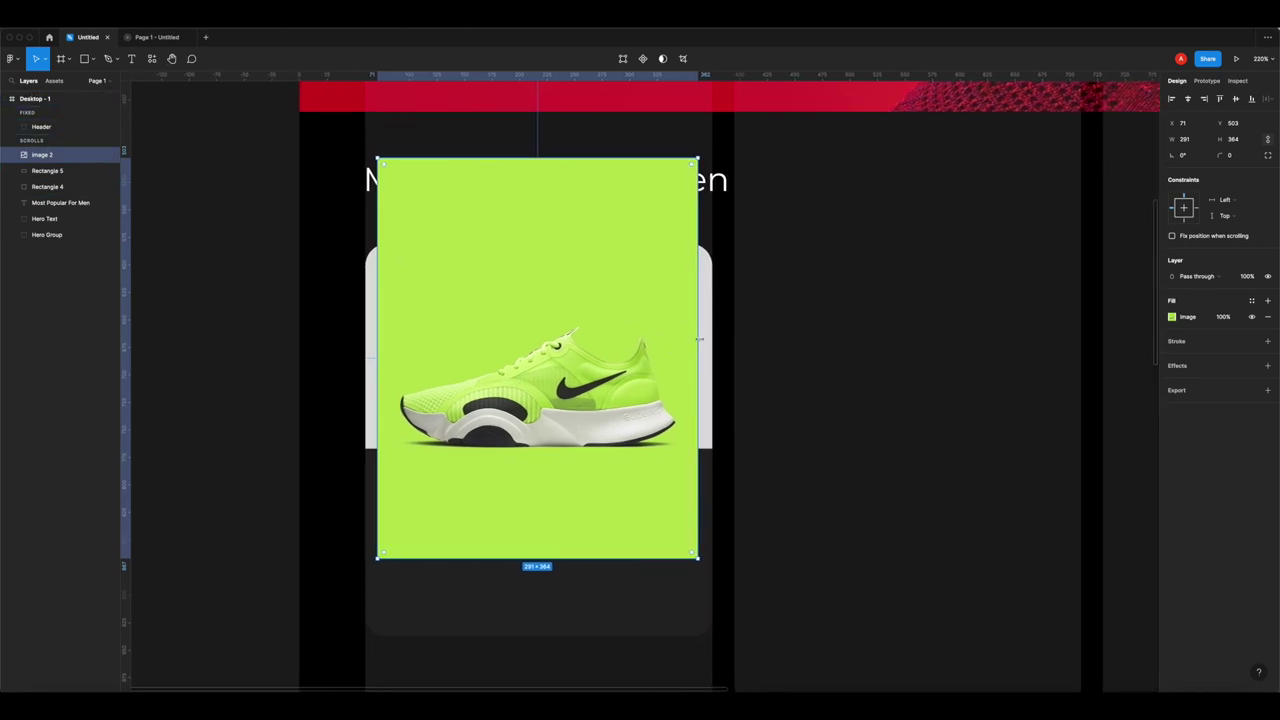
{"action": "left_click", "coordinate": [705, 342], "text": "shift"}
{"action": "right_click", "coordinate": [707, 345]}
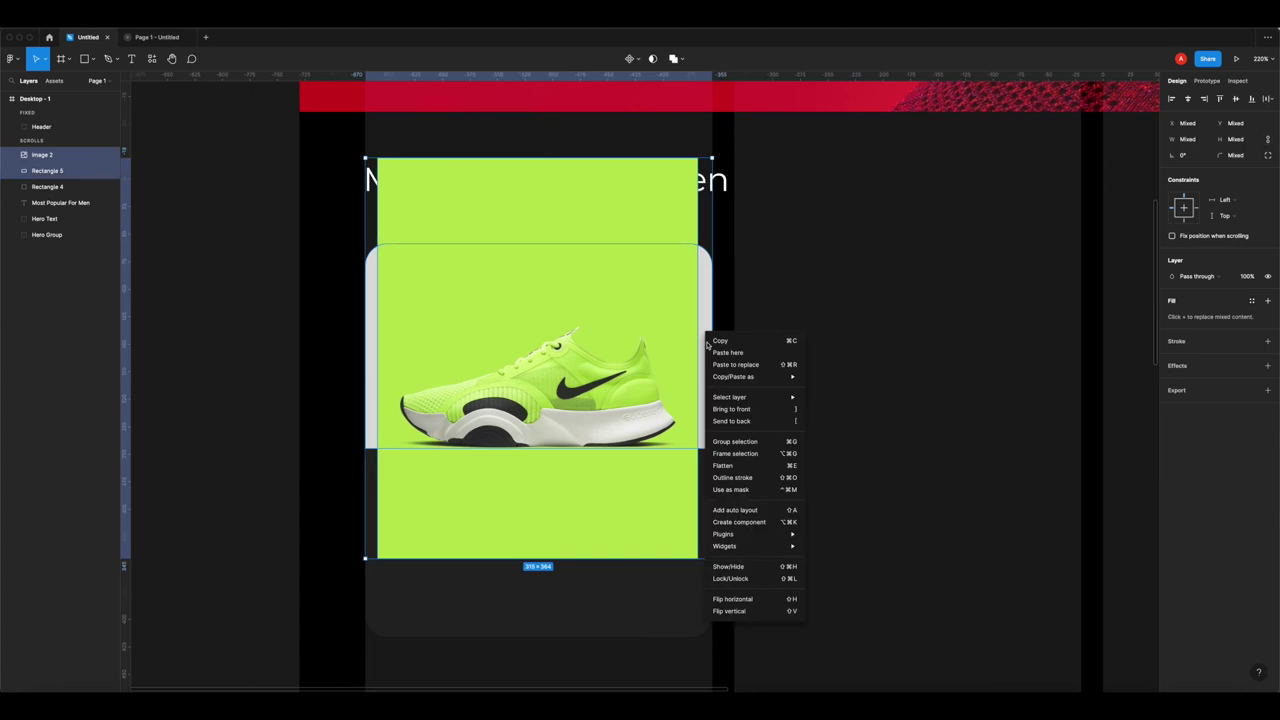
{"action": "left_click", "coordinate": [730, 489]}
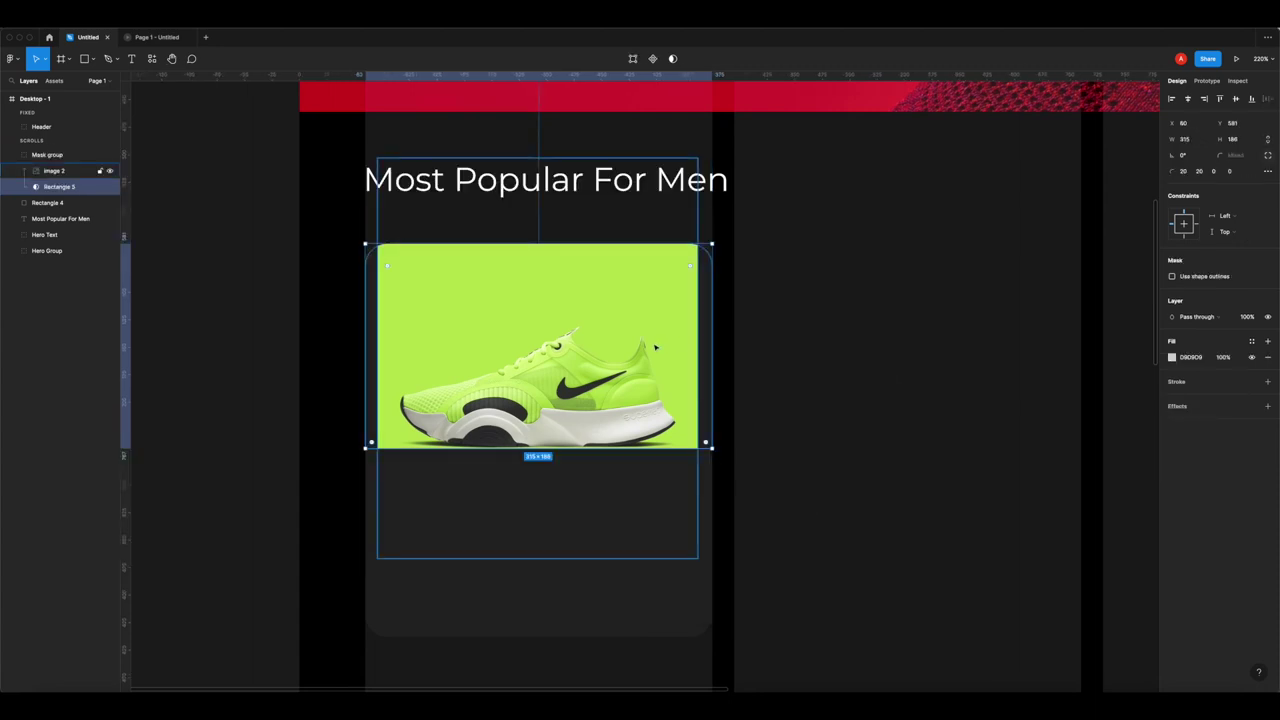
- Enlarge the masked shoe photo to about 317 × 396 to span the card, and shift it up to fit the whole shoe
{"action": "left_click", "coordinate": [694, 342]}
{"action": "left_click_drag", "start_coordinate": [697, 338], "coordinate": [714, 334]}
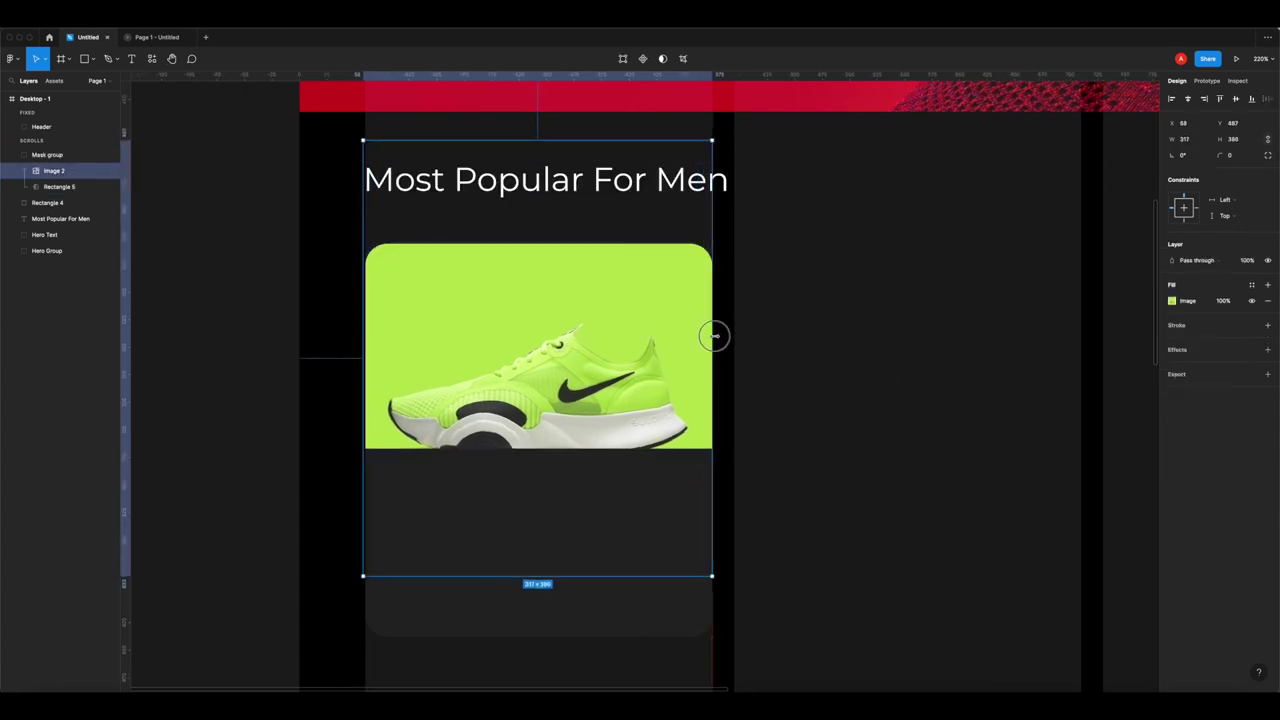
{"action": "left_click", "coordinate": [651, 373]}
{"action": "mouse_move", "coordinate": [651, 373]}
{"action": "left_mouse_down"}
{"action": "mouse_move", "coordinate": [652, 336]}
{"action": "mouse_move", "coordinate": [655, 352]}
{"action": "left_mouse_up"}
{"action": "key", "text": "Escape"}
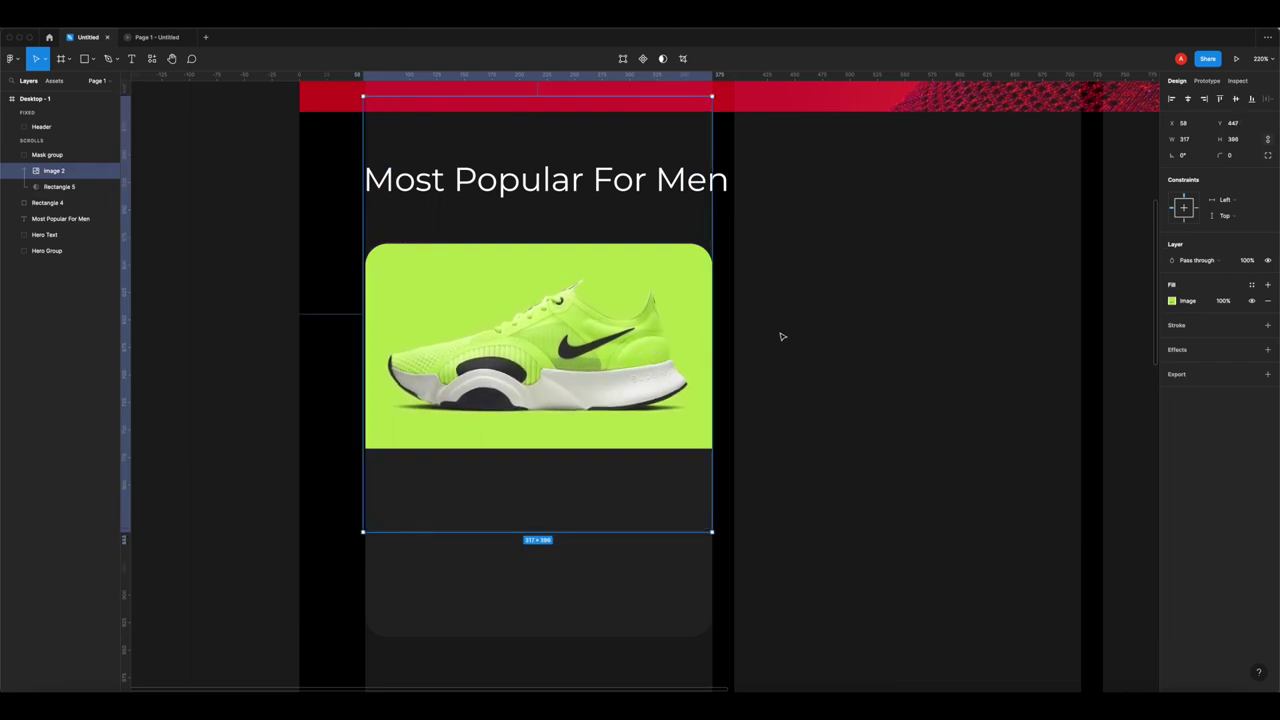
{"action": "left_click", "coordinate": [771, 369]}
{"action": "scroll", "coordinate": [758, 390], "scroll_direction": "down", "scroll_amount": 2}
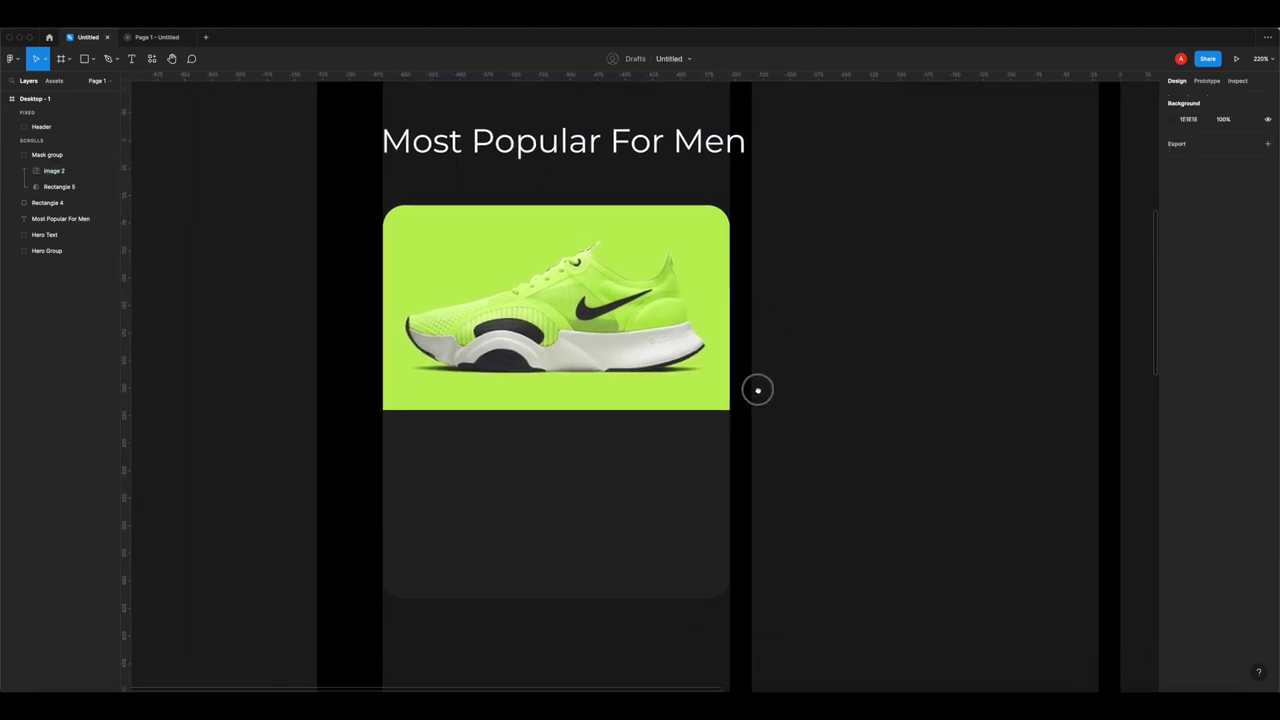
- Add a text box about 220 × 54 beneath the shoe photo in the card, reading "Nike Super"
{"action": "left_click", "coordinate": [131, 58]}
{"action": "left_click_drag", "start_coordinate": [400, 426], "coordinate": [638, 487]}
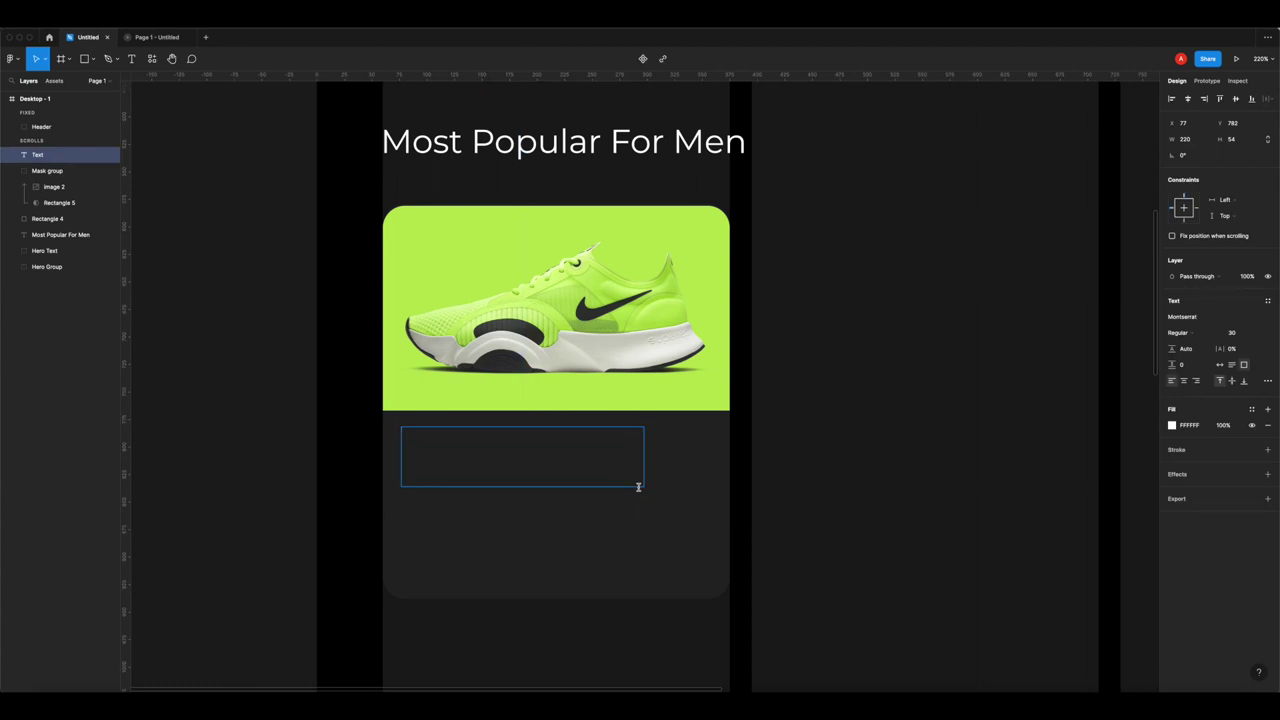
{"action": "scroll", "coordinate": [662, 338], "scroll_direction": "up", "scroll_amount": 5}
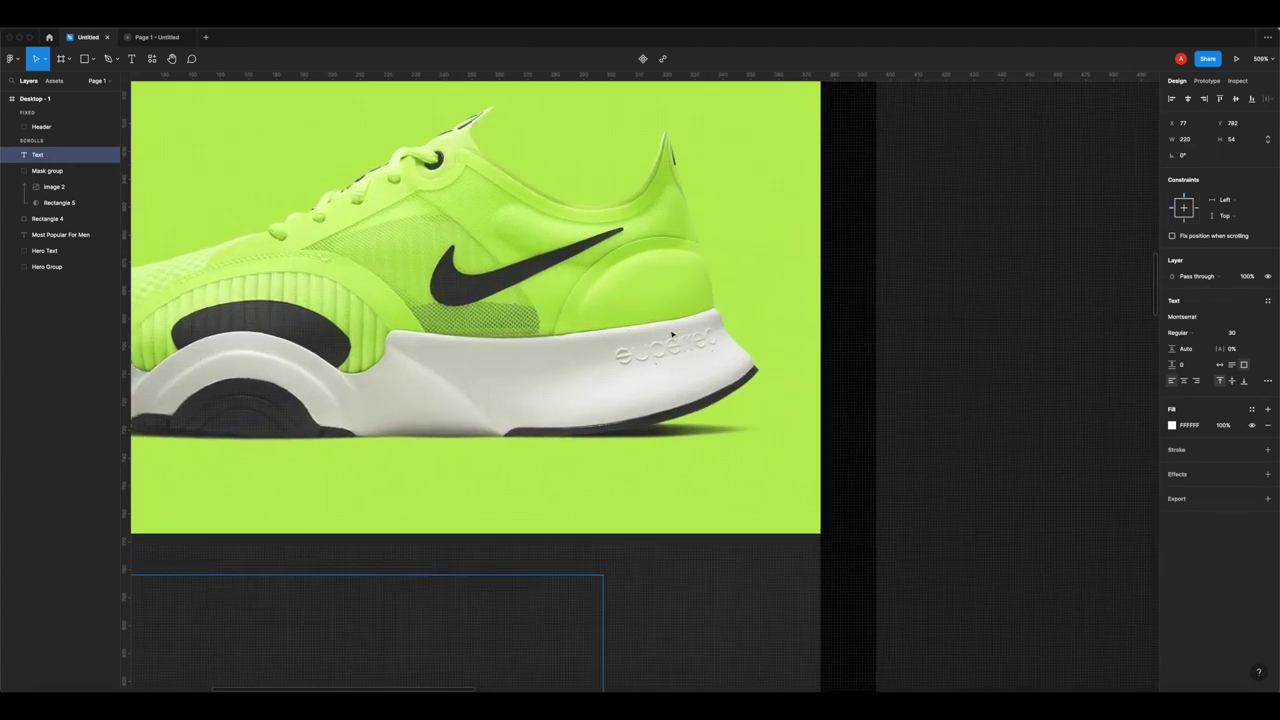
{"action": "scroll", "coordinate": [672, 335], "scroll_direction": "up", "scroll_amount": 5}
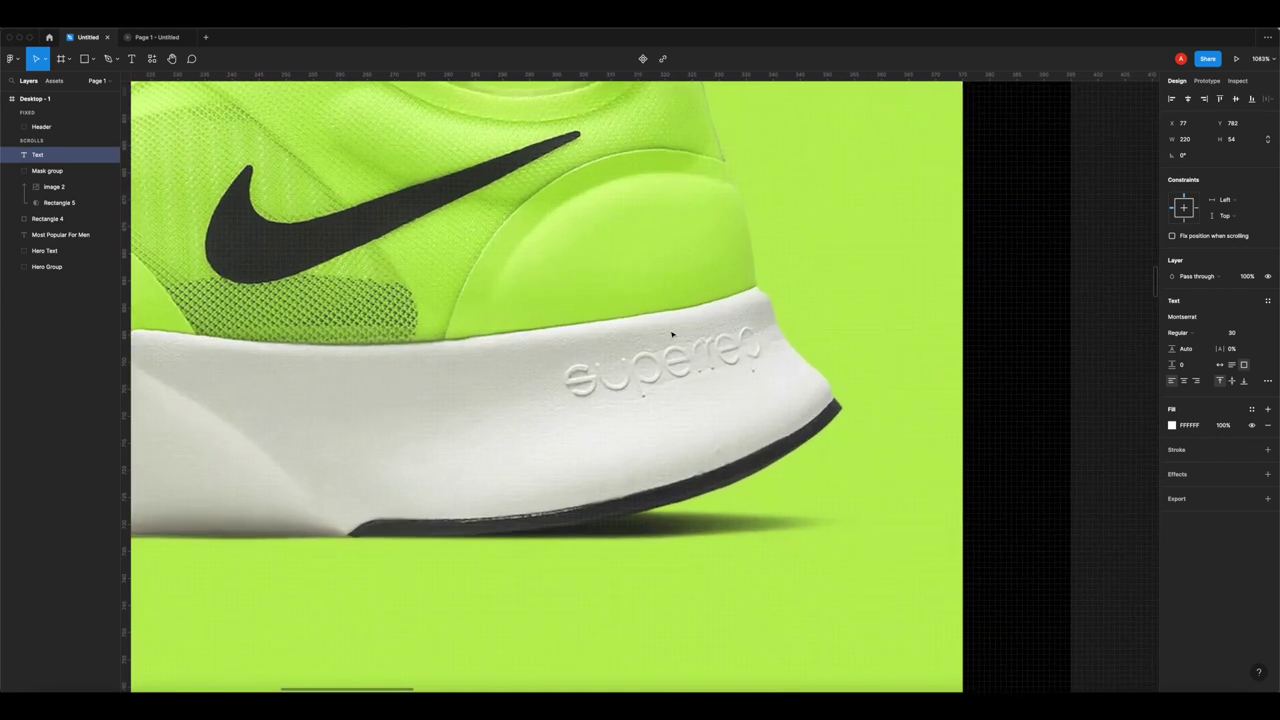
{"action": "scroll", "coordinate": [672, 335], "scroll_direction": "up", "scroll_amount": 5}
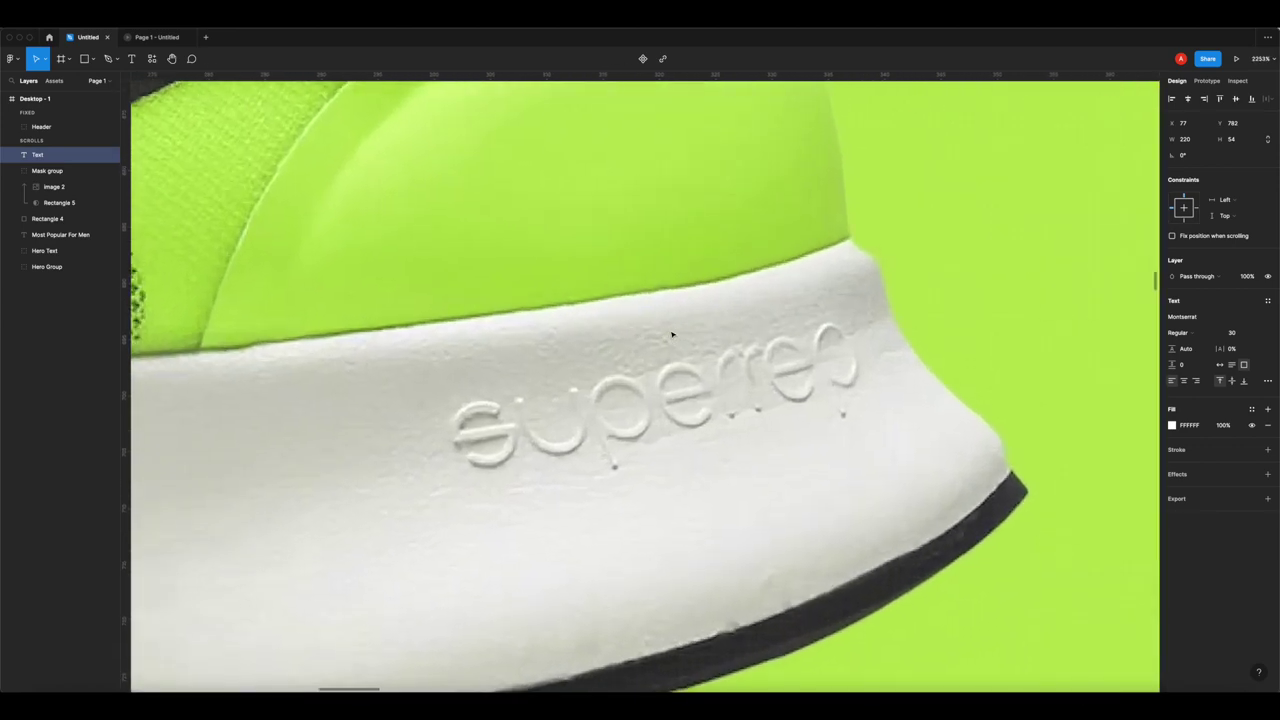
{"action": "scroll", "coordinate": [672, 335], "scroll_direction": "down", "scroll_amount": 15}
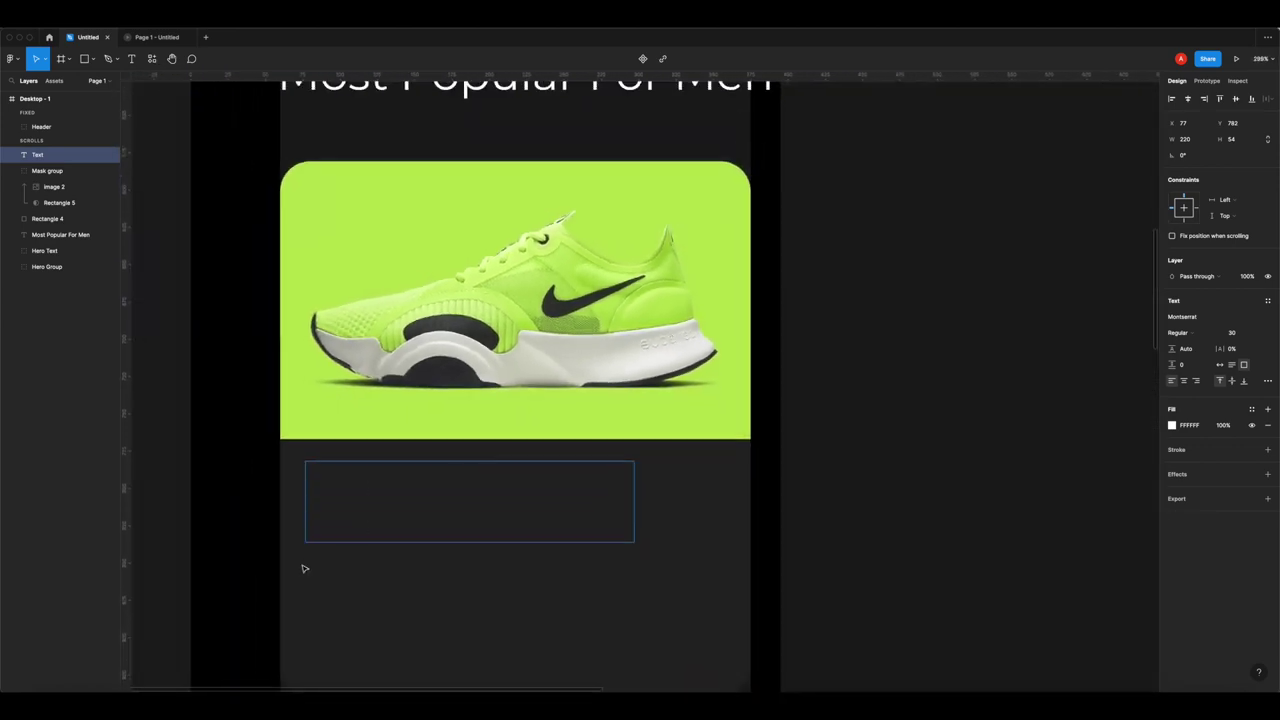
{"action": "type", "text": "Nike Super"}
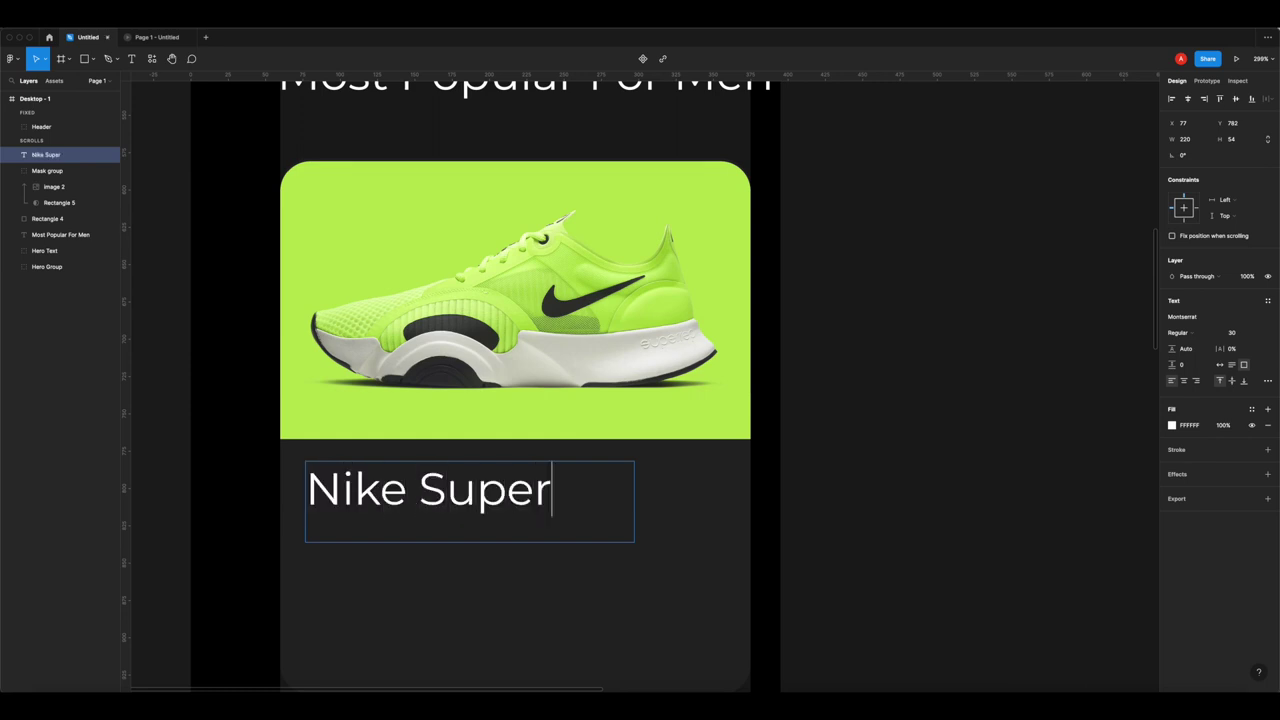
- Set the font size of the "Nike Super" product name to 20
{"action": "key", "text": "ctrl+a"}
{"action": "left_click", "coordinate": [1238, 334]}
{"action": "type", "text": "20"}
{"action": "key", "text": "Return"}
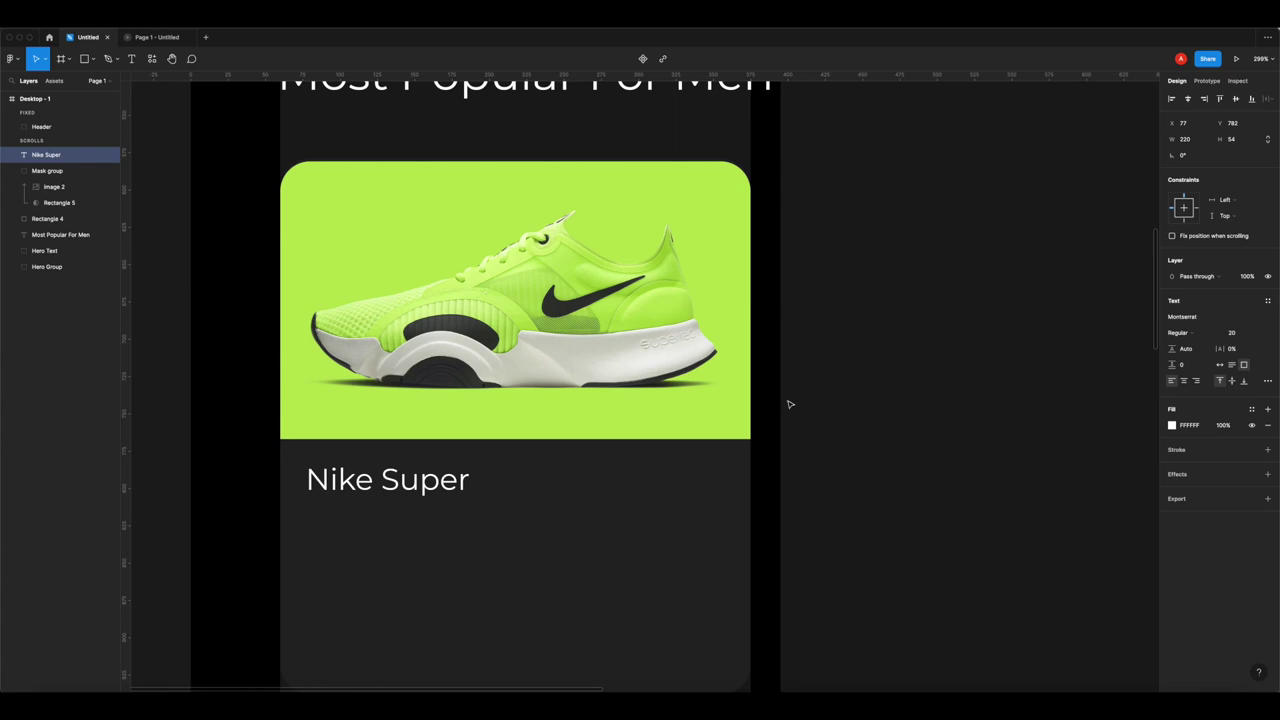
{"action": "left_click", "coordinate": [866, 406]}
{"action": "scroll", "coordinate": [680, 437], "scroll_direction": "down", "scroll_amount": 5}
{"action": "scroll", "coordinate": [694, 434], "scroll_direction": "right", "scroll_amount": 3}
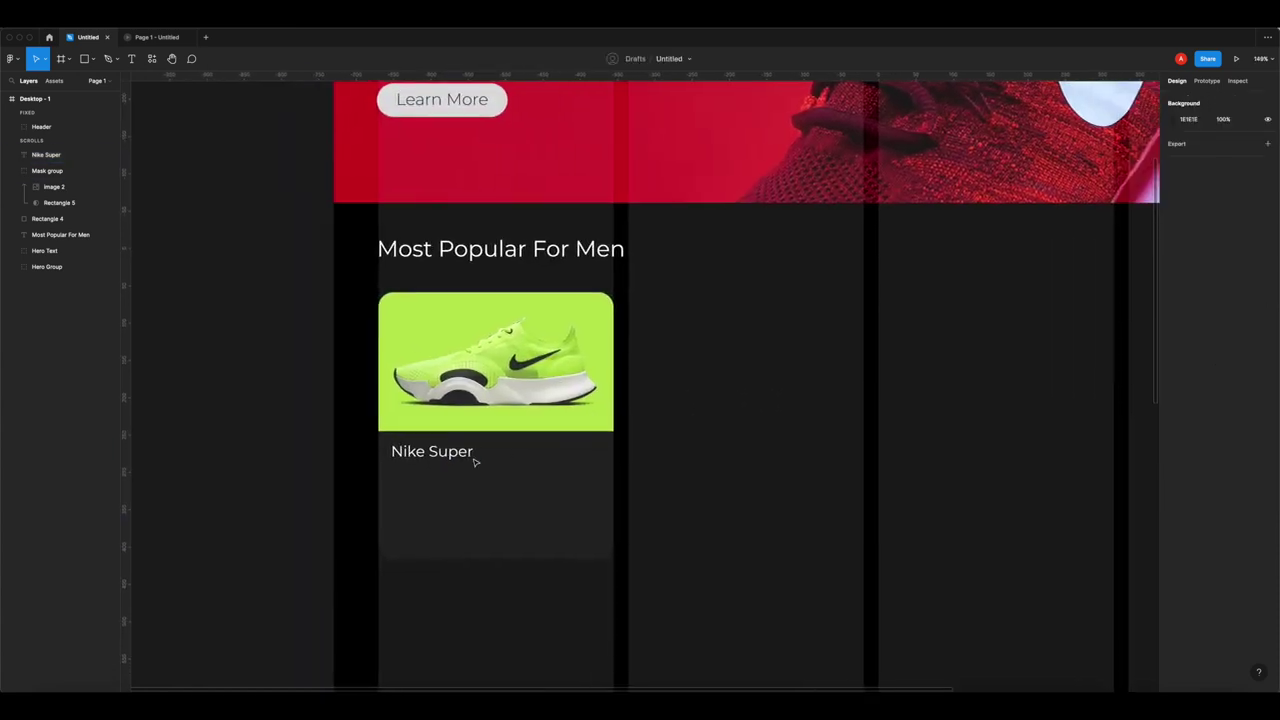
- Extend the product name beneath the shoe photo to read "Nike Super v2022"
{"action": "left_click", "coordinate": [475, 462]}
{"action": "key", "text": "Escape"}
{"action": "double_click", "coordinate": [463, 455]}
{"action": "key", "text": "Right"}
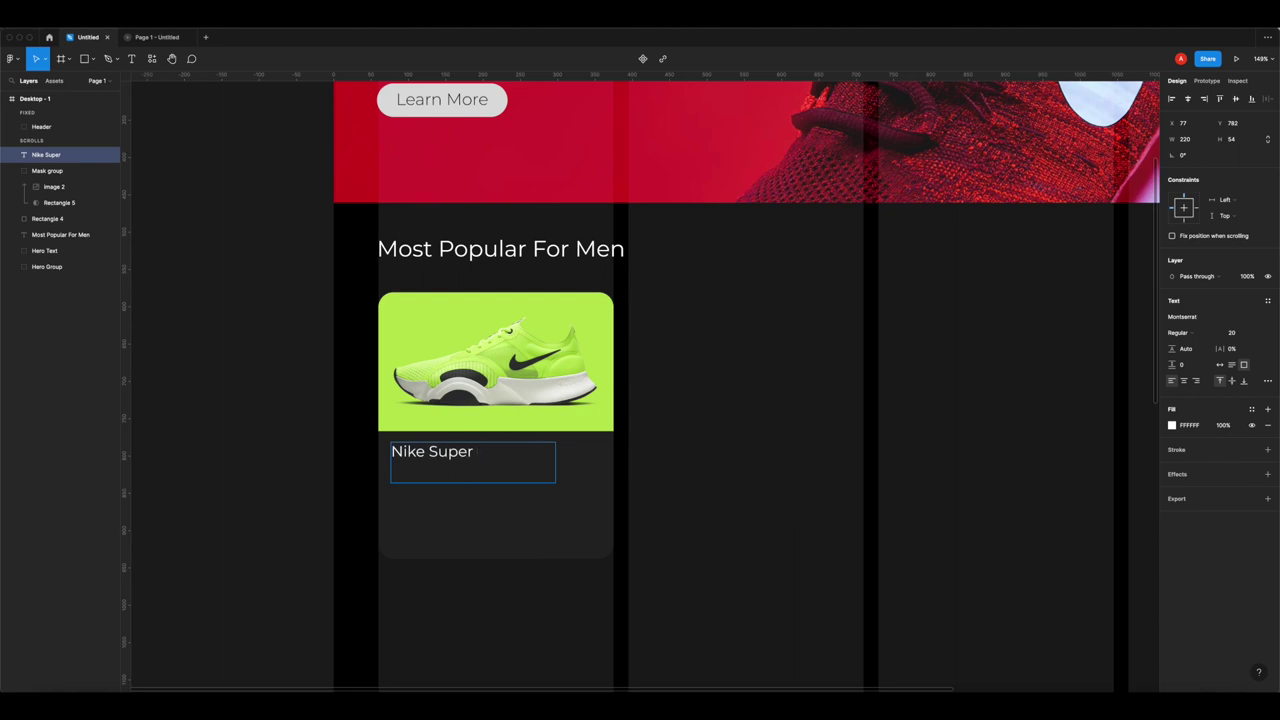
{"action": "type", "text": "v2022"}
{"action": "key", "text": "Escape"}
{"action": "left_click", "coordinate": [749, 437]}
- Nudge the product name slightly right and up within the card, to X 78 and Y 781
{"action": "left_click", "coordinate": [455, 452]}
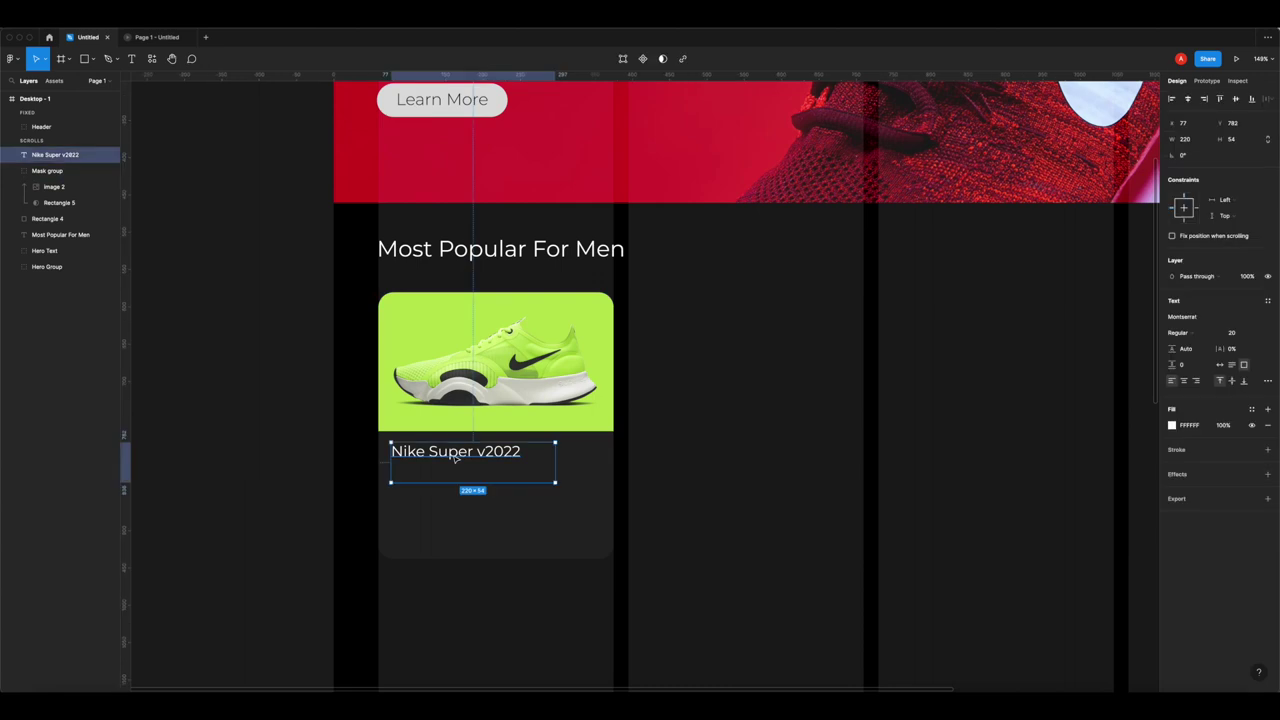
{"action": "key", "text": "shift+Left"}
{"action": "mouse_move", "coordinate": [455, 457]}
{"action": "left_mouse_down"}
{"action": "mouse_move", "coordinate": [453, 445]}
{"action": "mouse_move", "coordinate": [455, 457]}
{"action": "left_mouse_up"}
{"action": "key", "text": "shift+Right"}
{"action": "left_click", "coordinate": [846, 465]}
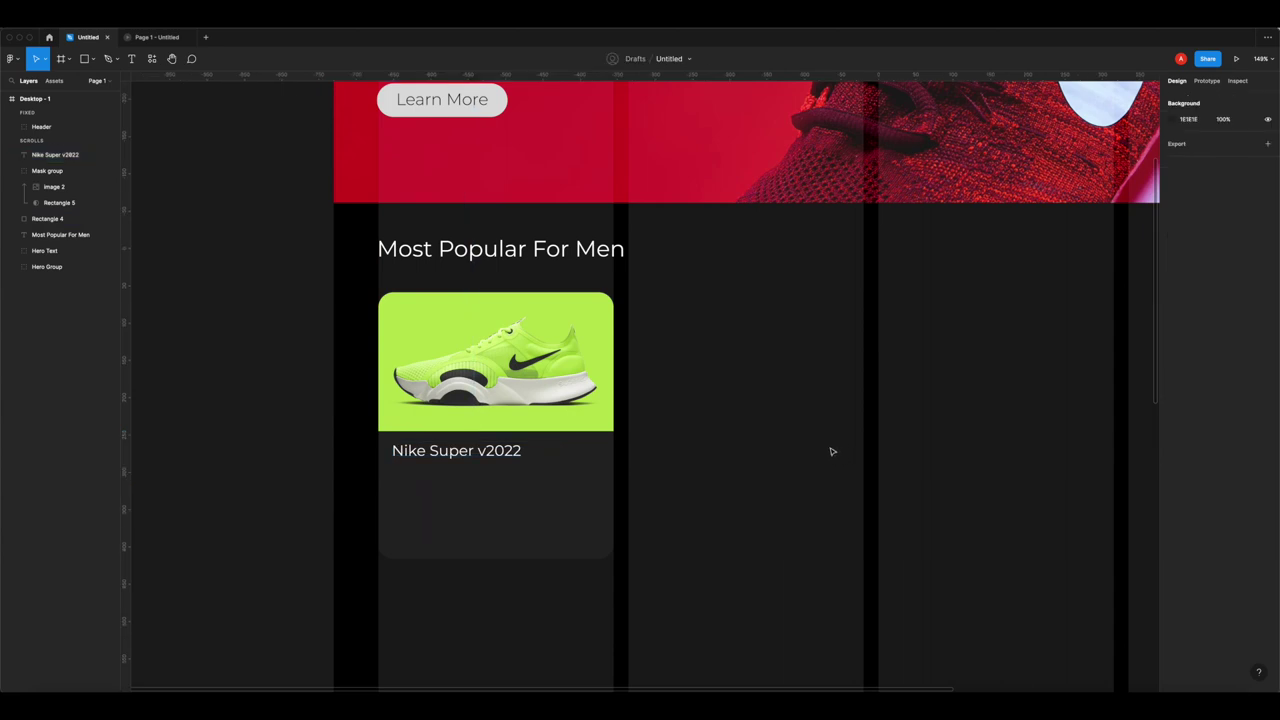
- Set the font size of the product name to 30
{"action": "left_click", "coordinate": [465, 460]}
{"action": "left_click", "coordinate": [1238, 336]}
{"action": "type", "text": "30"}
{"action": "key", "text": "Return"}
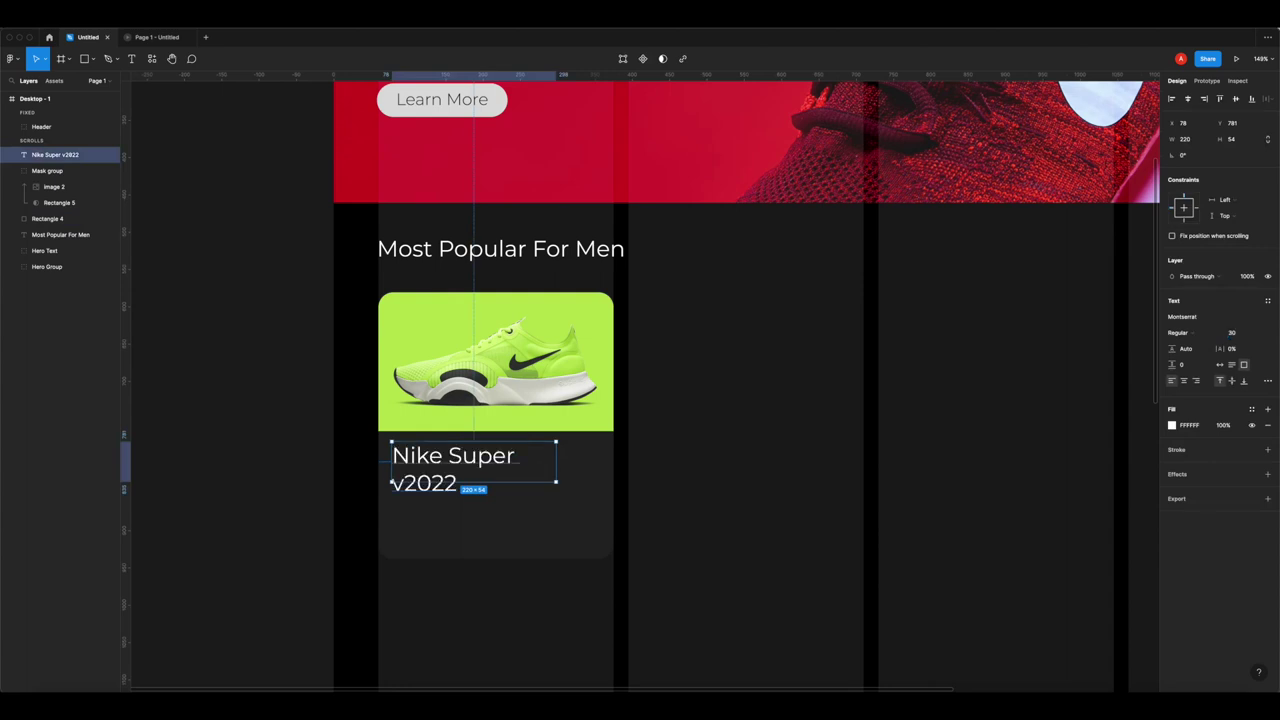
- Set the font size of the "Nike Super v2022" product name to 28
{"action": "left_click", "coordinate": [1236, 332]}
{"action": "type", "text": "3"}
{"action": "type", "text": "8"}
{"action": "key", "text": "Return"}
- Widen the product name's text box to about 270 and duplicate it directly below, at about Y 835
{"action": "left_click_drag", "start_coordinate": [556, 458], "coordinate": [594, 458]}
{"action": "left_click", "coordinate": [684, 456]}
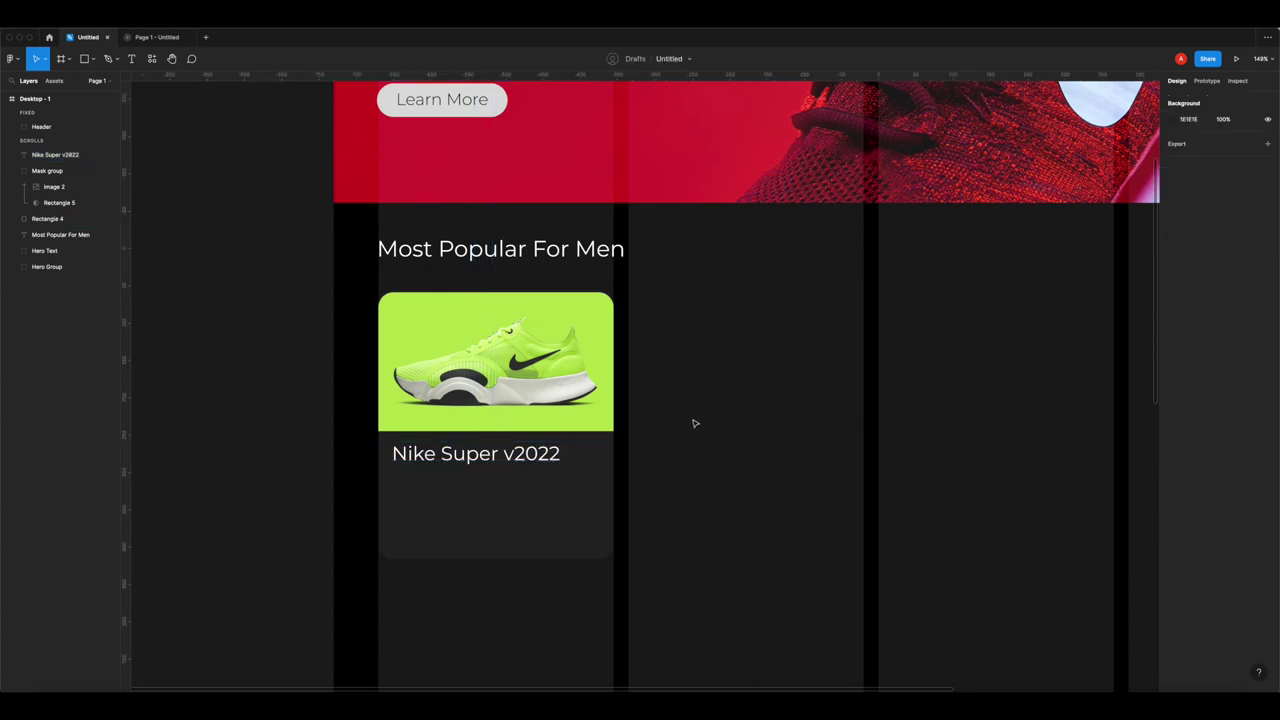
{"action": "left_click_drag", "start_coordinate": [503, 466], "coordinate": [497, 505]}
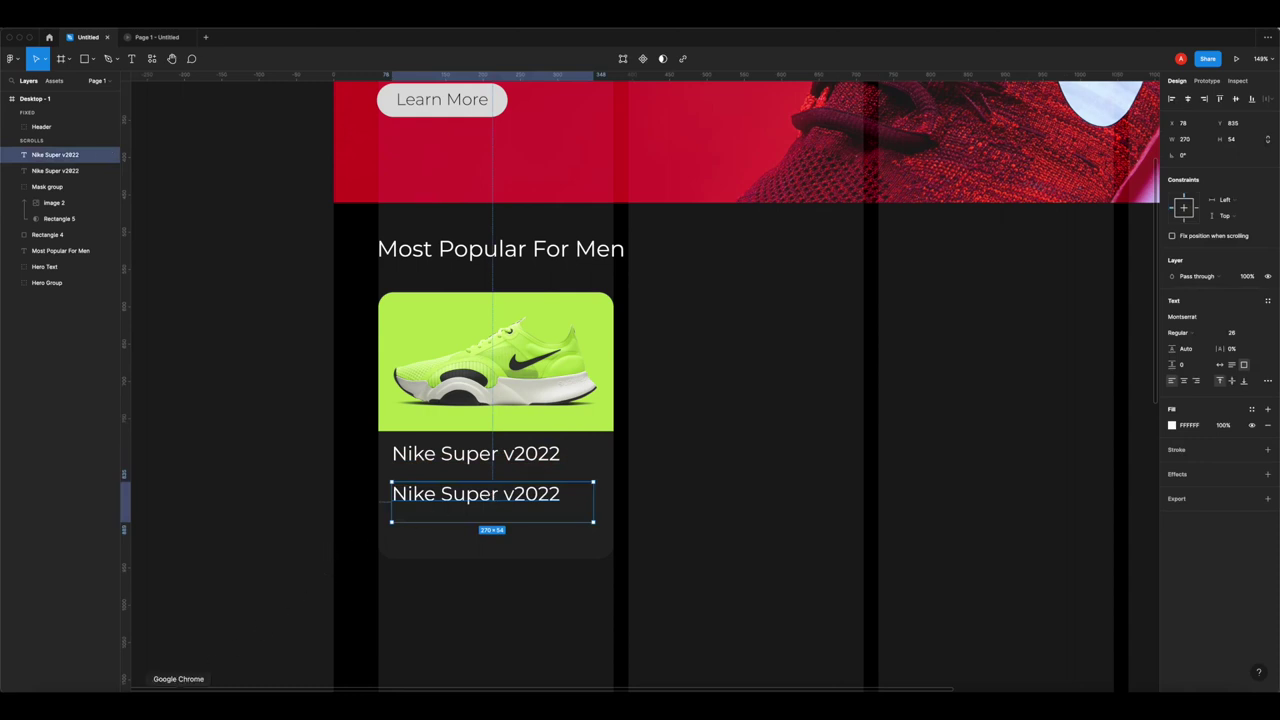
- Switch to Chrome and search in a new tab for "loreum ipsum"
{"action": "left_click", "coordinate": [178, 692]}
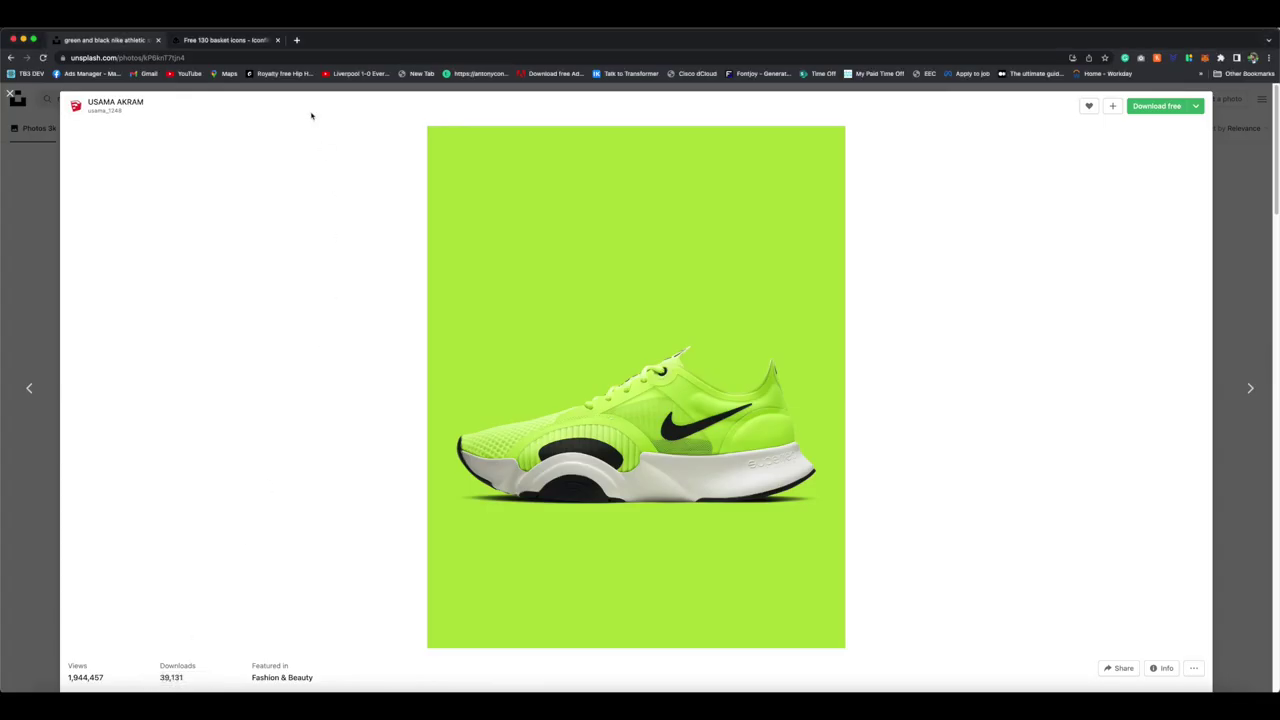
{"action": "left_click", "coordinate": [296, 40]}
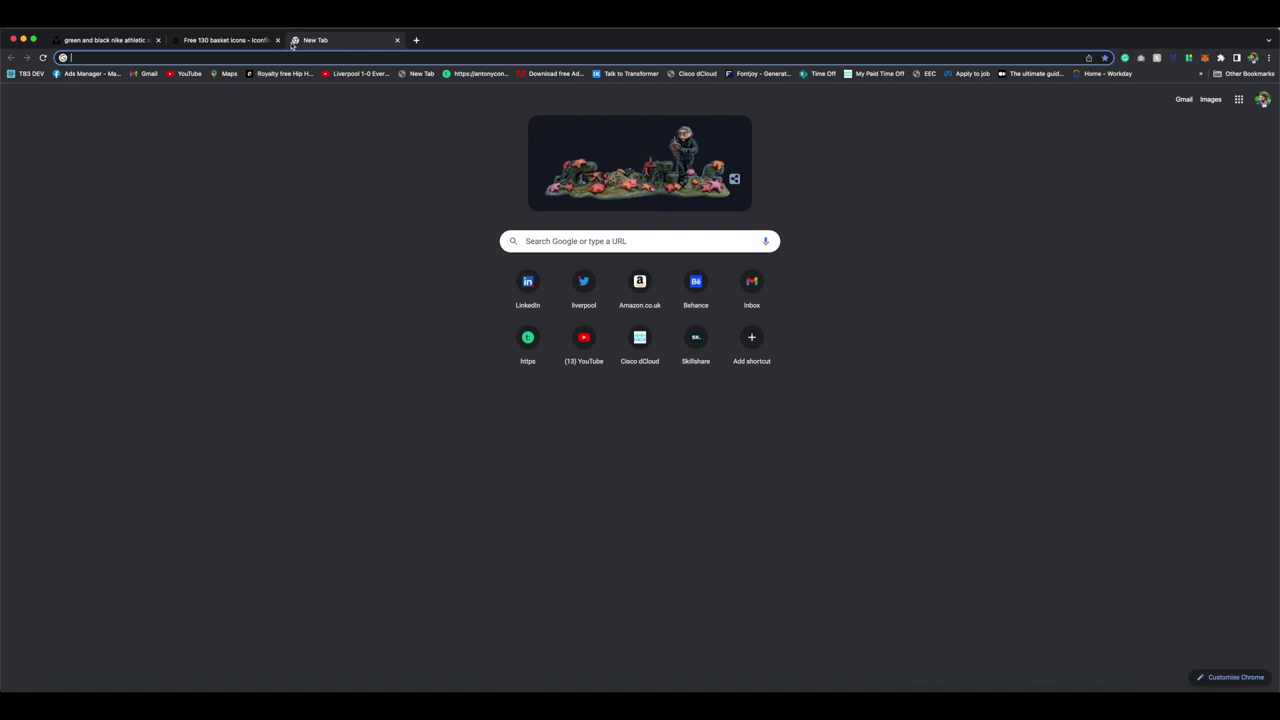
{"action": "type", "text": "loreum "}
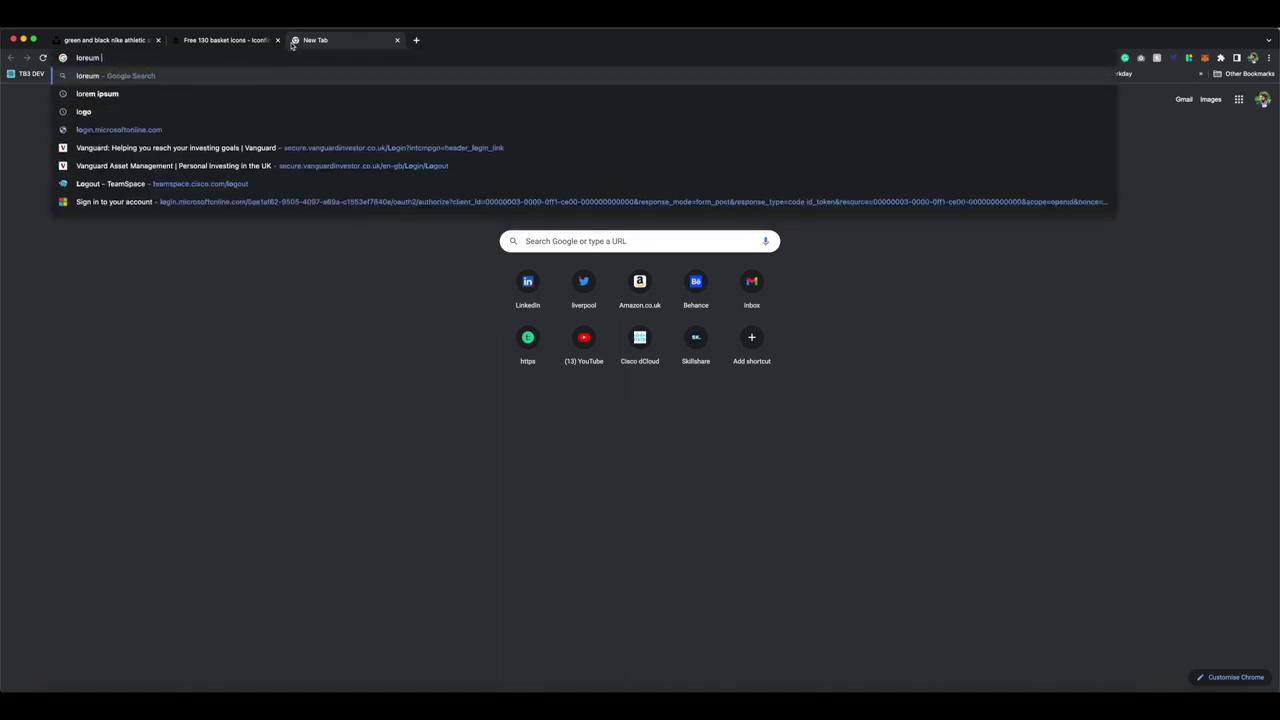
{"action": "type", "text": "ipsum"}
{"action": "key", "text": "Return"}
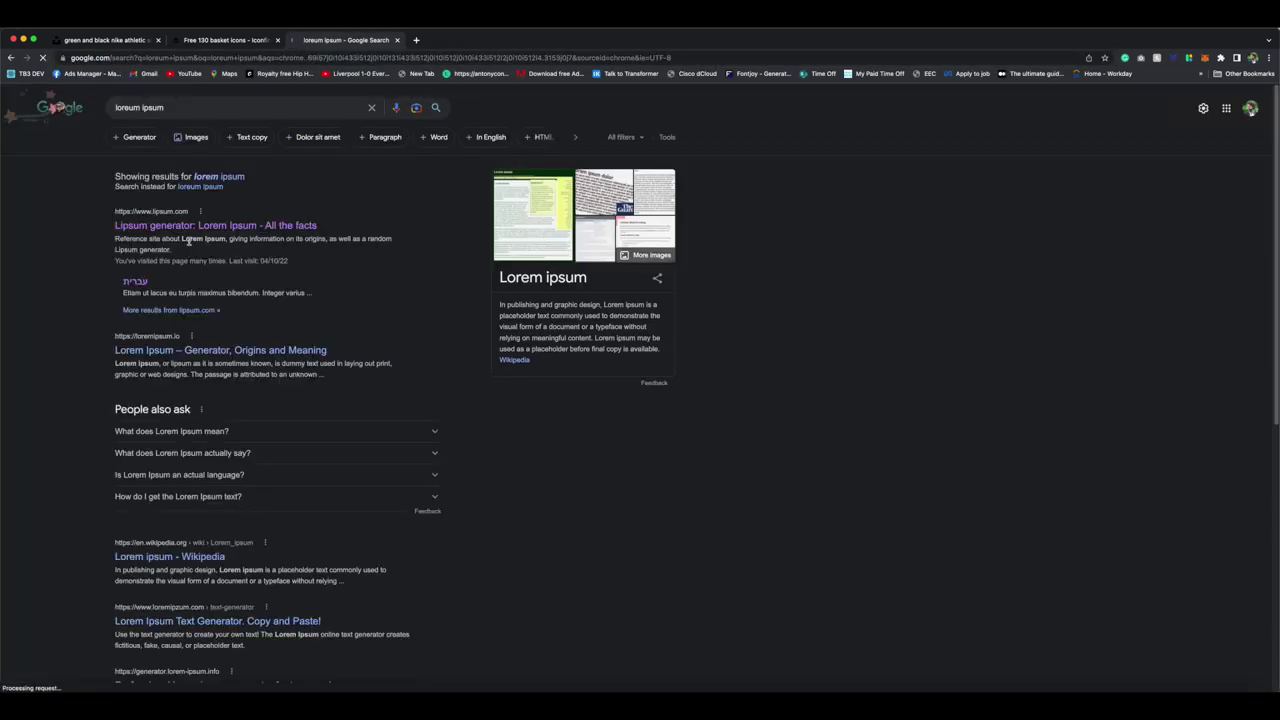
- Generate five paragraphs of placeholder text on lipsum.com, accepting its privacy notice, and copy the opening sentences through "interdum gravida."
{"action": "left_click", "coordinate": [189, 225]}
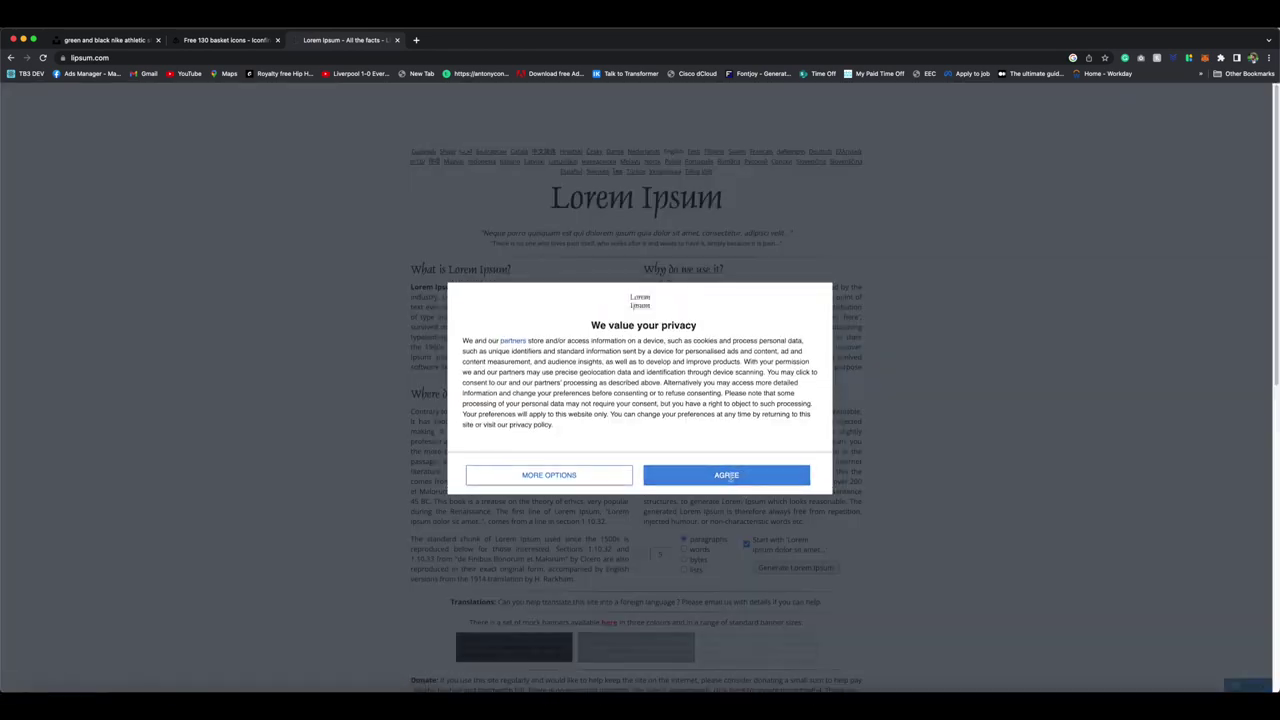
{"action": "left_click", "coordinate": [729, 476]}
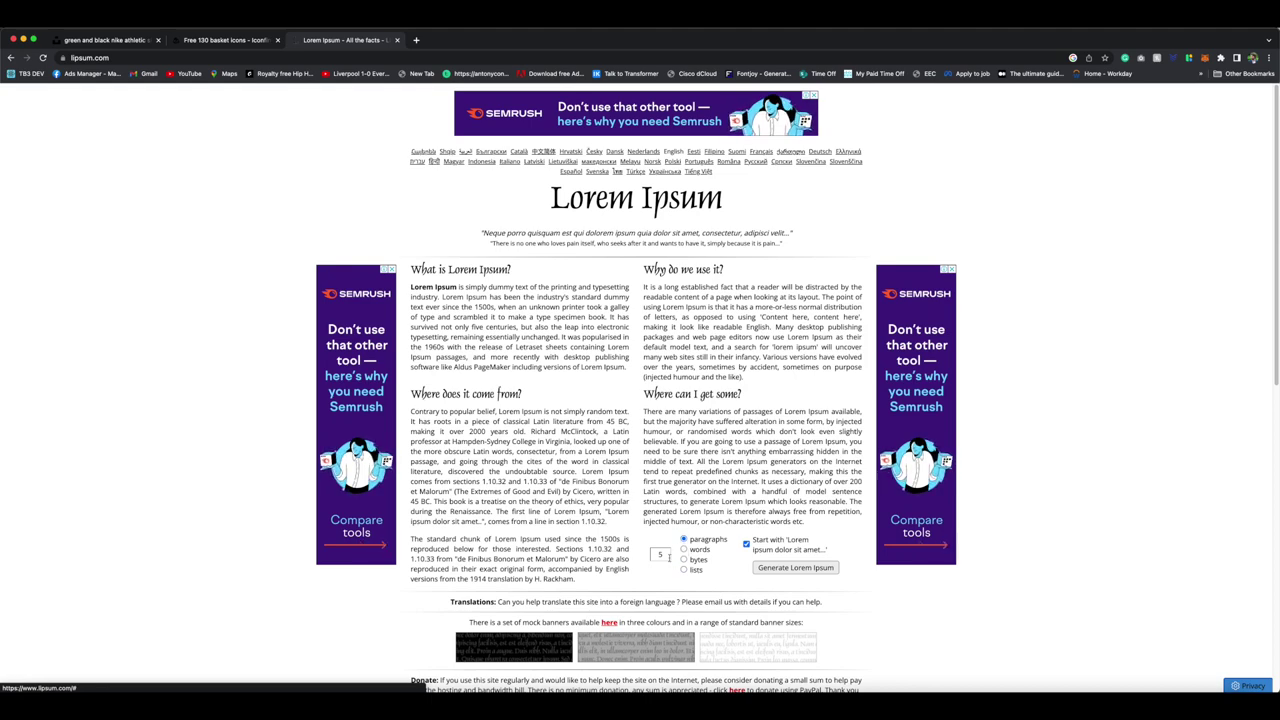
{"action": "left_click", "coordinate": [795, 567]}
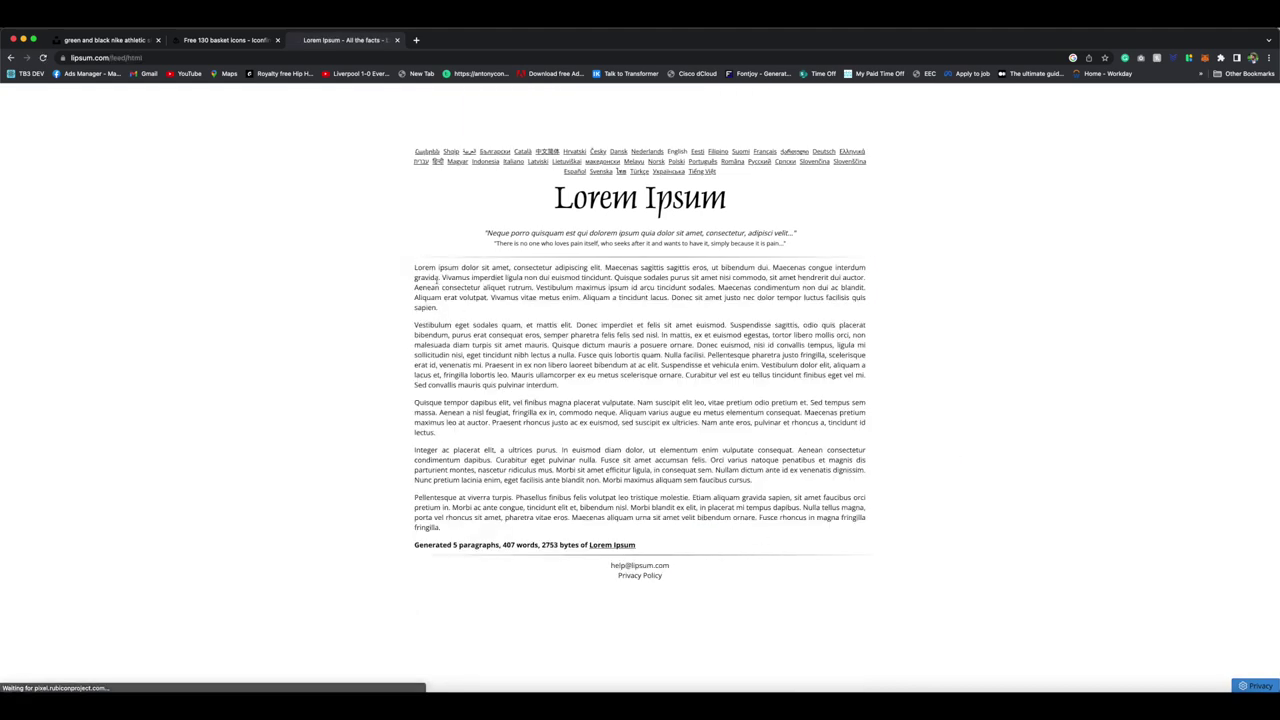
{"action": "left_click_drag", "start_coordinate": [440, 278], "coordinate": [400, 268]}
{"action": "key", "text": "super+c"}
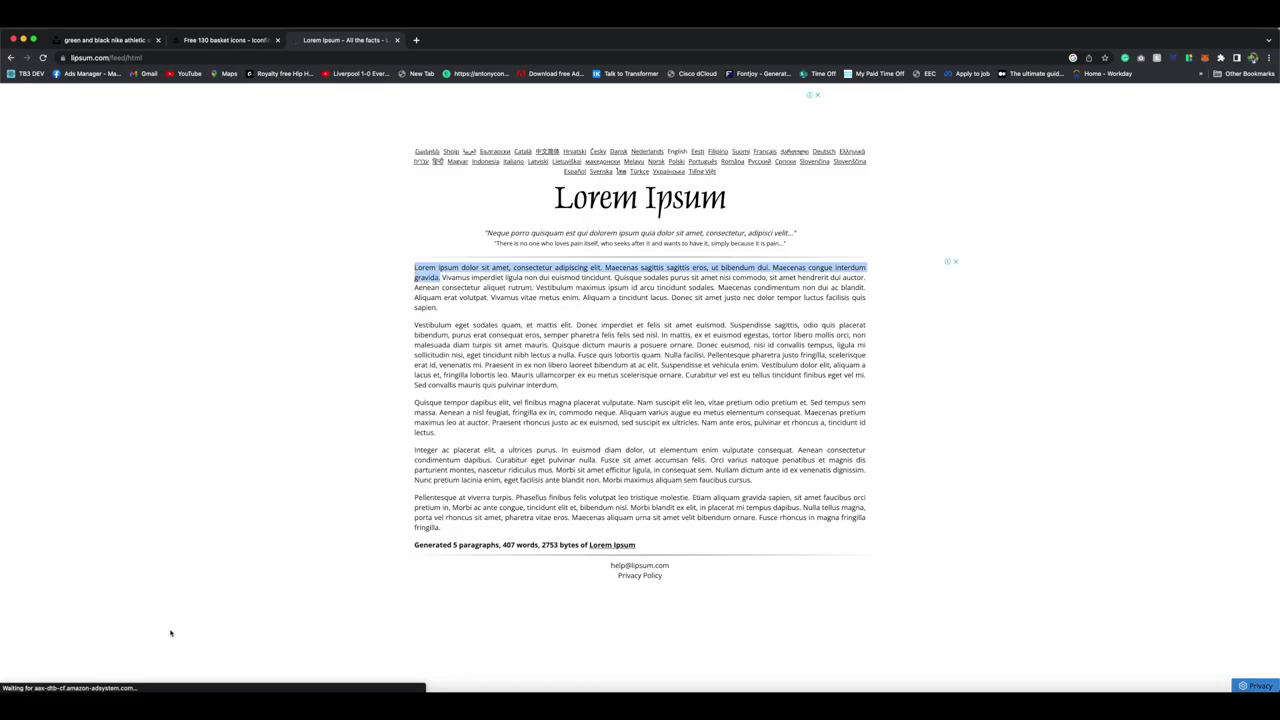
- Switch back to Figma and replace the duplicated product name with the copied Lorem ipsum text
{"action": "key", "text": "super+Tab"}
{"action": "key", "text": "Return"}
{"action": "key", "text": "super+v"}
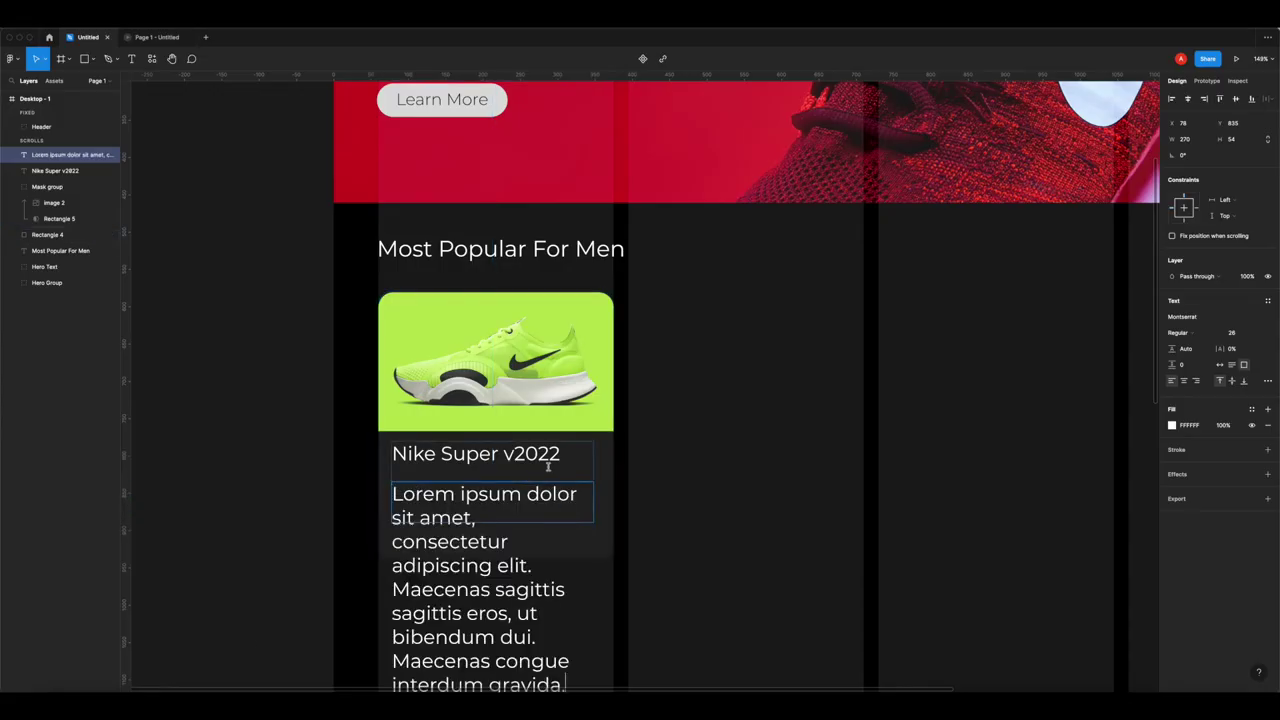
- Try font sizes 12 and 15 on the whole Lorem ipsum description
{"action": "key", "text": "super+a"}
{"action": "left_click", "coordinate": [1241, 332]}
{"action": "type", "text": "1"}
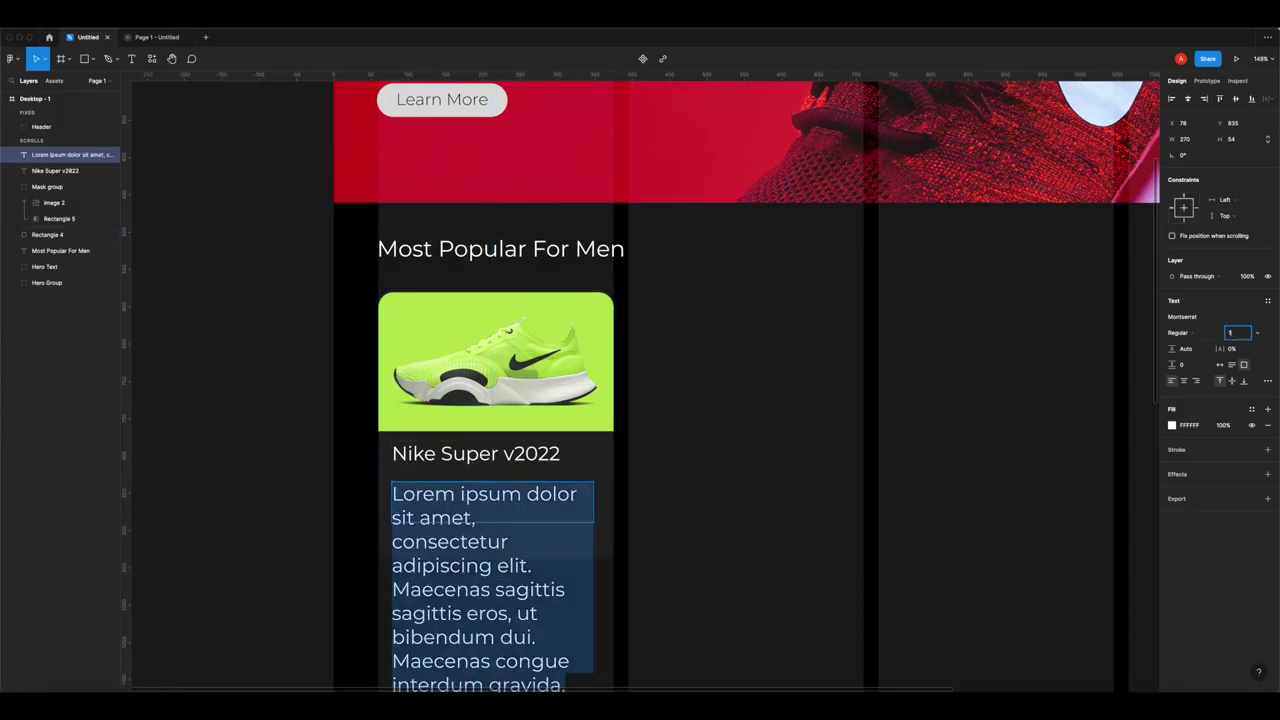
{"action": "type", "text": "2"}
{"action": "key", "text": "Return"}
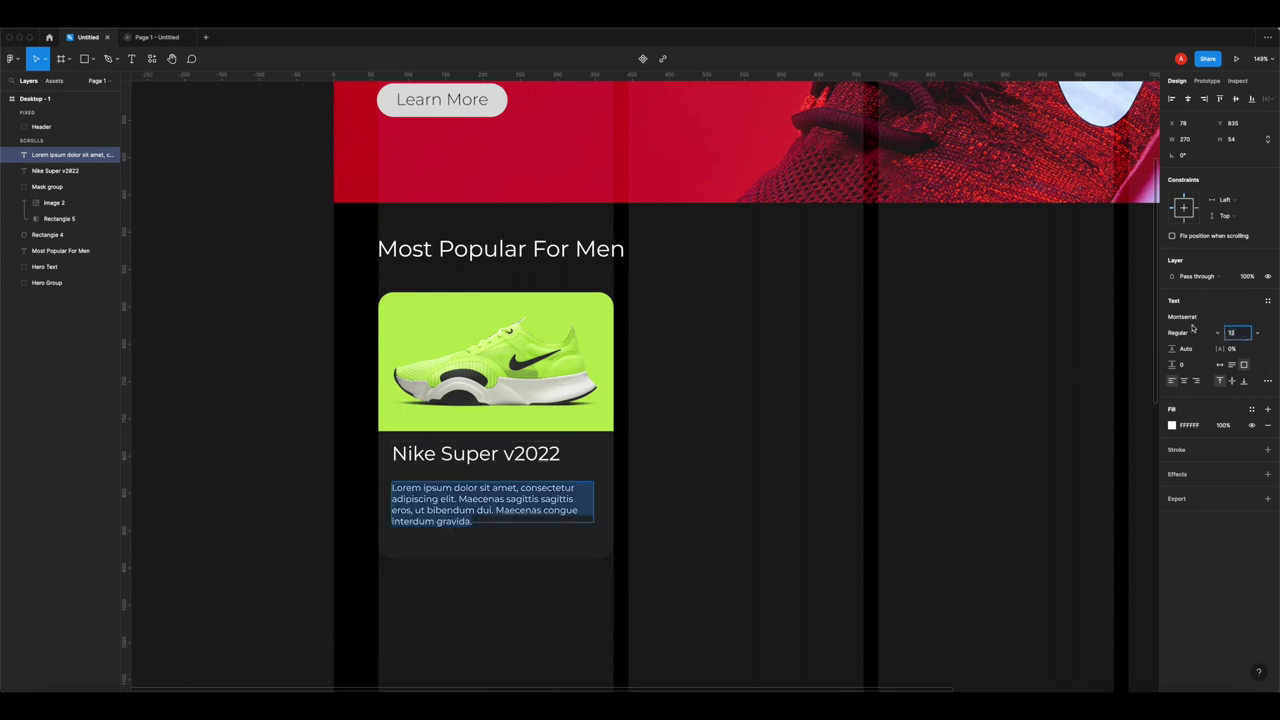
{"action": "type", "text": "5"}
{"action": "key", "text": "Return"}
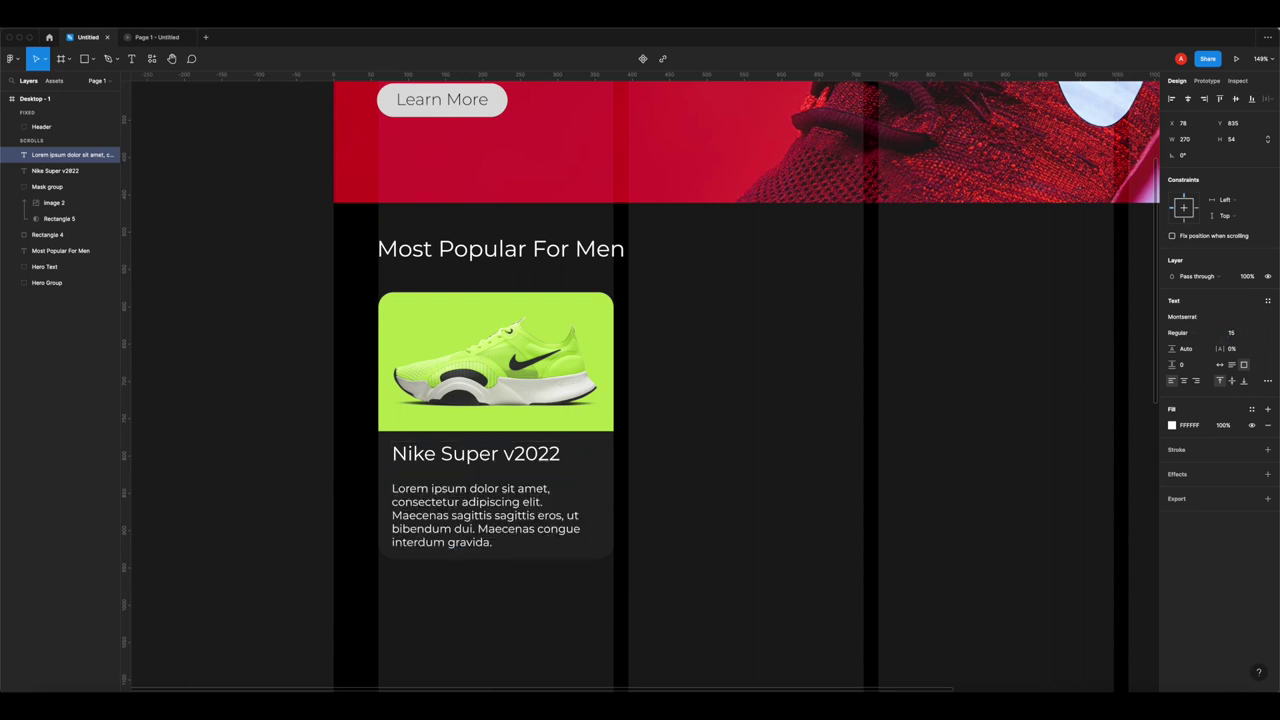
- Set the font size of the Lorem ipsum description to 14
{"action": "left_click", "coordinate": [1236, 332]}
{"action": "type", "text": "14"}
{"action": "key", "text": "Return"}
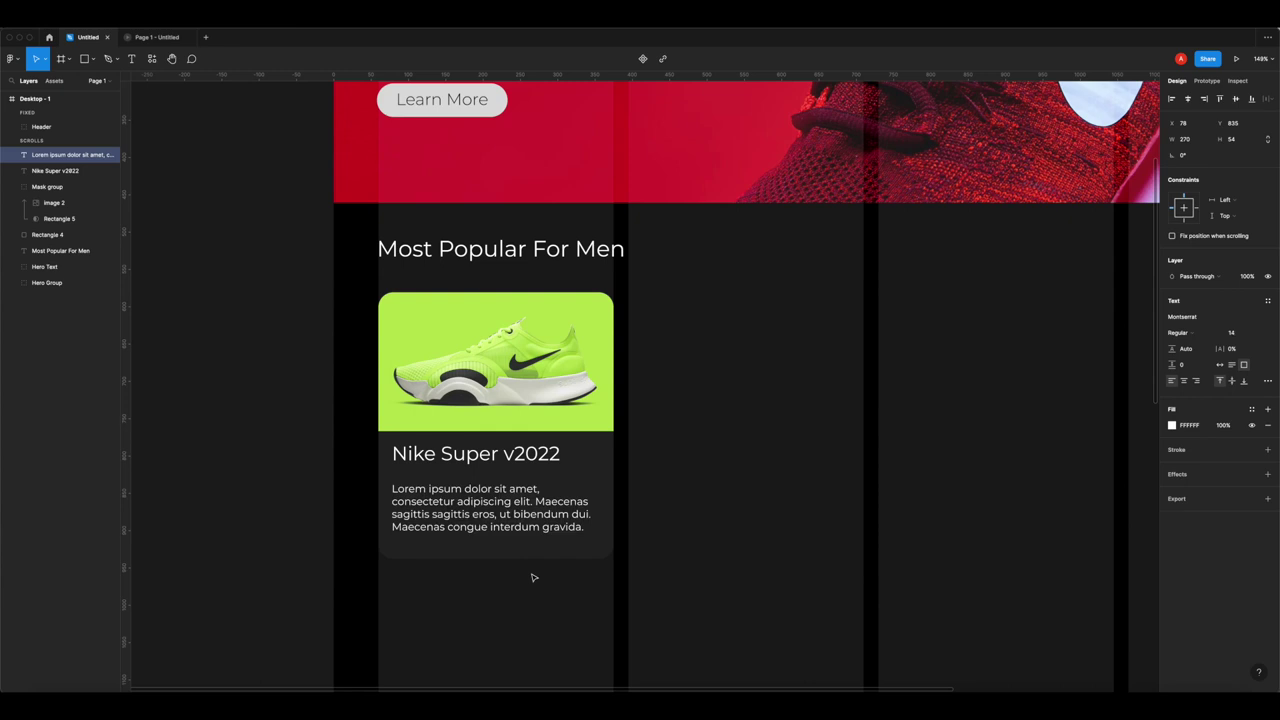
- Resize the description's text box to a height of about 69 and move it up to Y 821, close beneath the product name
{"action": "left_click", "coordinate": [474, 524]}
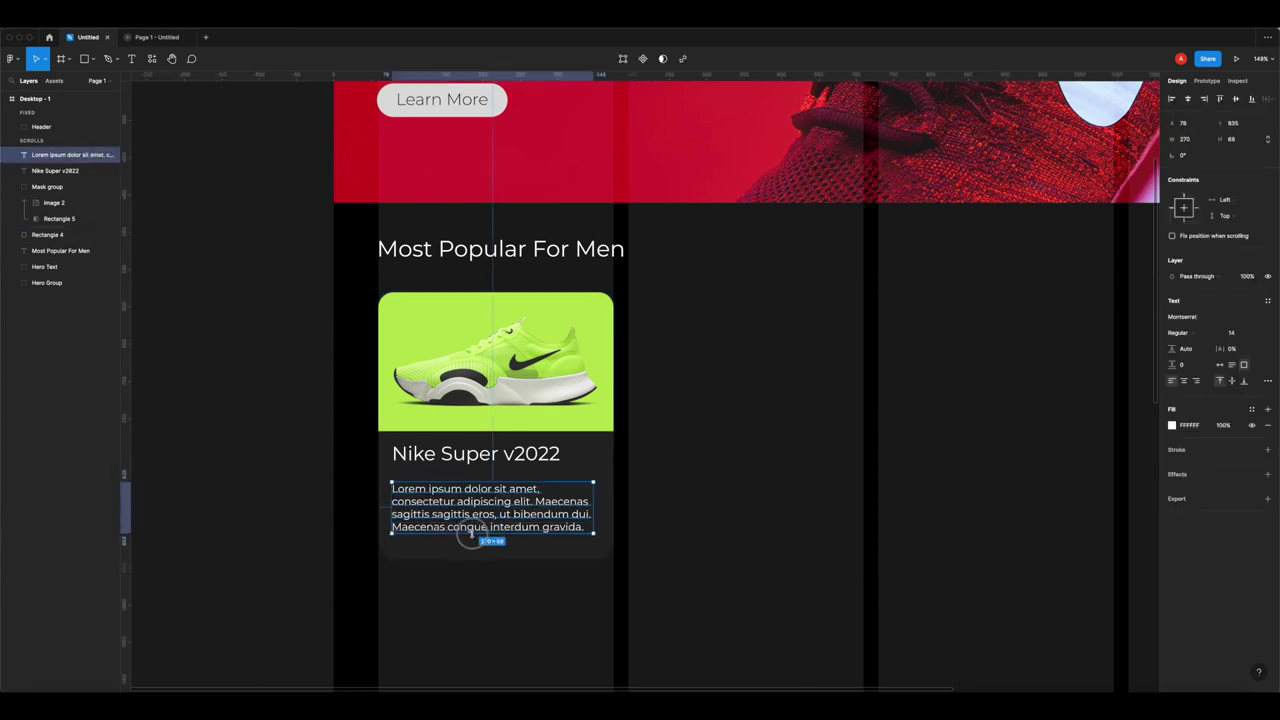
{"action": "left_click", "coordinate": [369, 571]}
{"action": "left_click", "coordinate": [478, 520]}
{"action": "key", "text": "shift+Up"}
{"action": "key", "text": "shift+Up"}
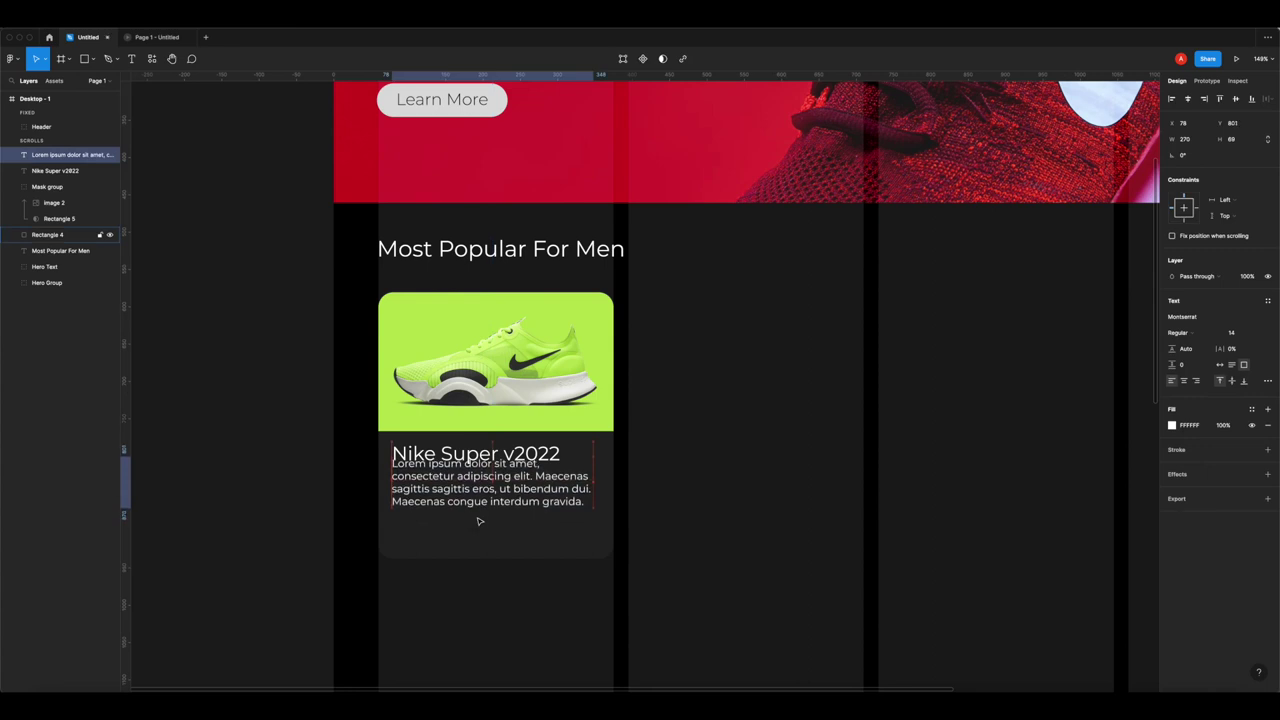
{"action": "key", "text": "shift+Down"}
{"action": "key", "text": "shift+Down"}
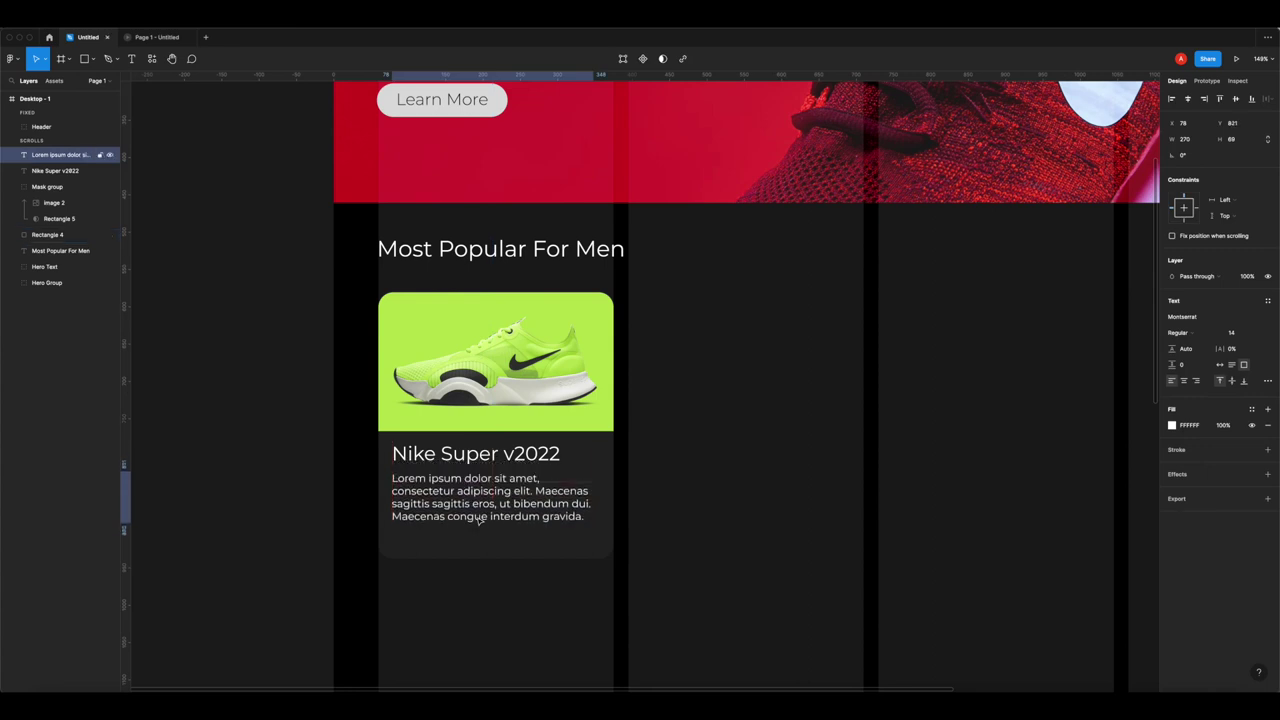
{"action": "left_click", "coordinate": [394, 619]}
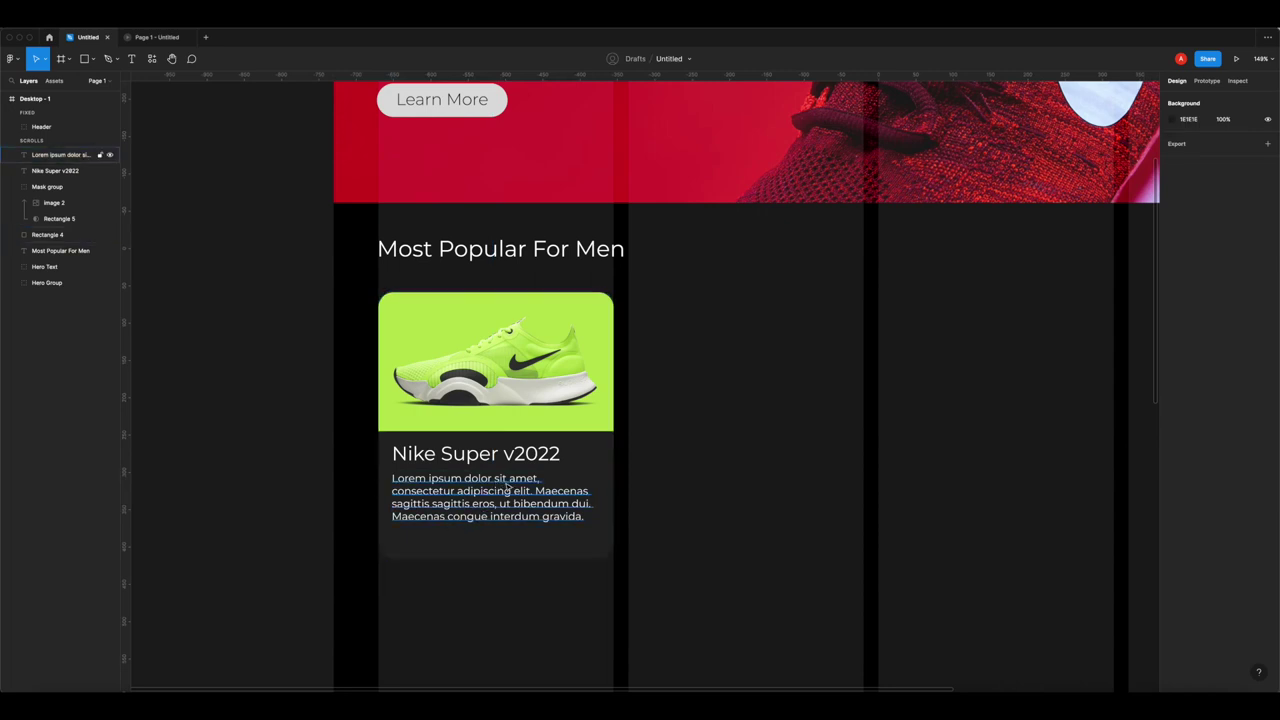
- Duplicate the description just below itself, at about Y 901, and replace the copy's text with "Learn More"
{"action": "scroll", "coordinate": [448, 570], "scroll_direction": "down", "scroll_amount": 5}
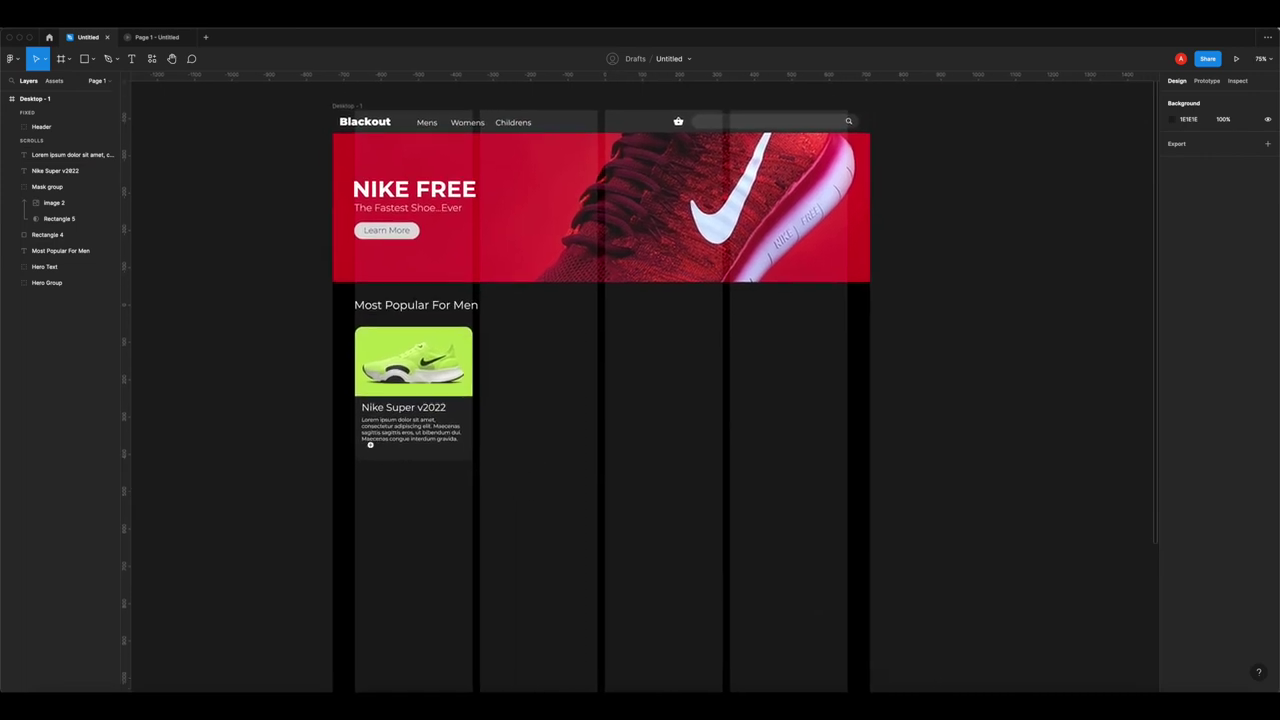
{"action": "scroll", "coordinate": [369, 445], "scroll_direction": "up", "scroll_amount": 5}
{"action": "left_click_drag", "start_coordinate": [406, 428], "coordinate": [413, 538]}
{"action": "double_click", "coordinate": [409, 482]}
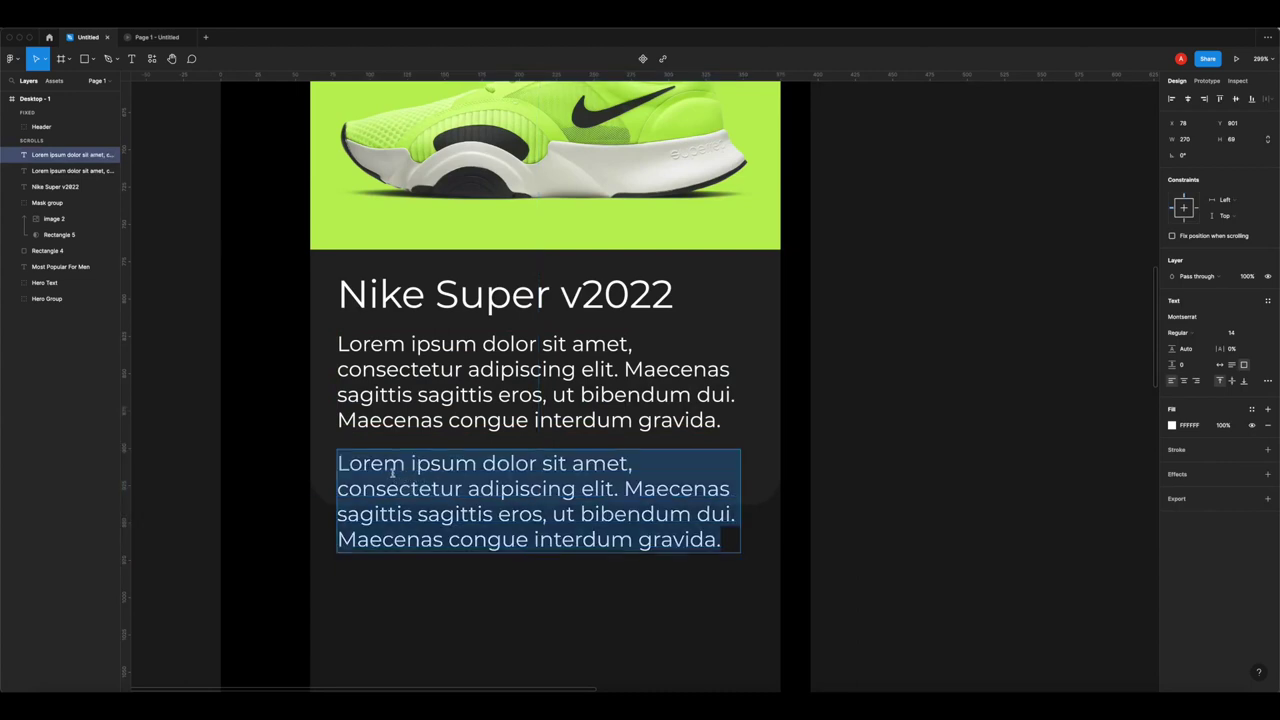
{"action": "type", "text": "Re"}
{"action": "type", "text": "Lea"}
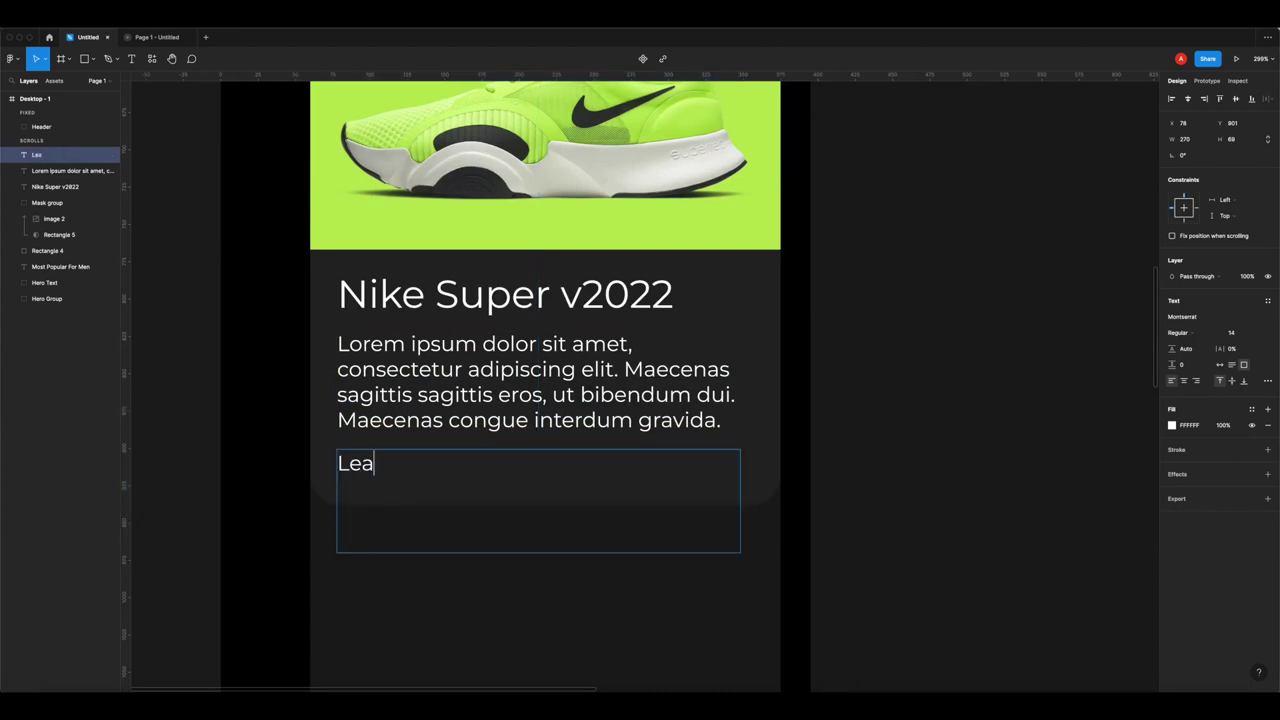
{"action": "type", "text": "rn More"}
- Make the card's "Learn More" text Bold and shrink its text box to fit closely around the words
{"action": "key", "text": "ctrl+a"}
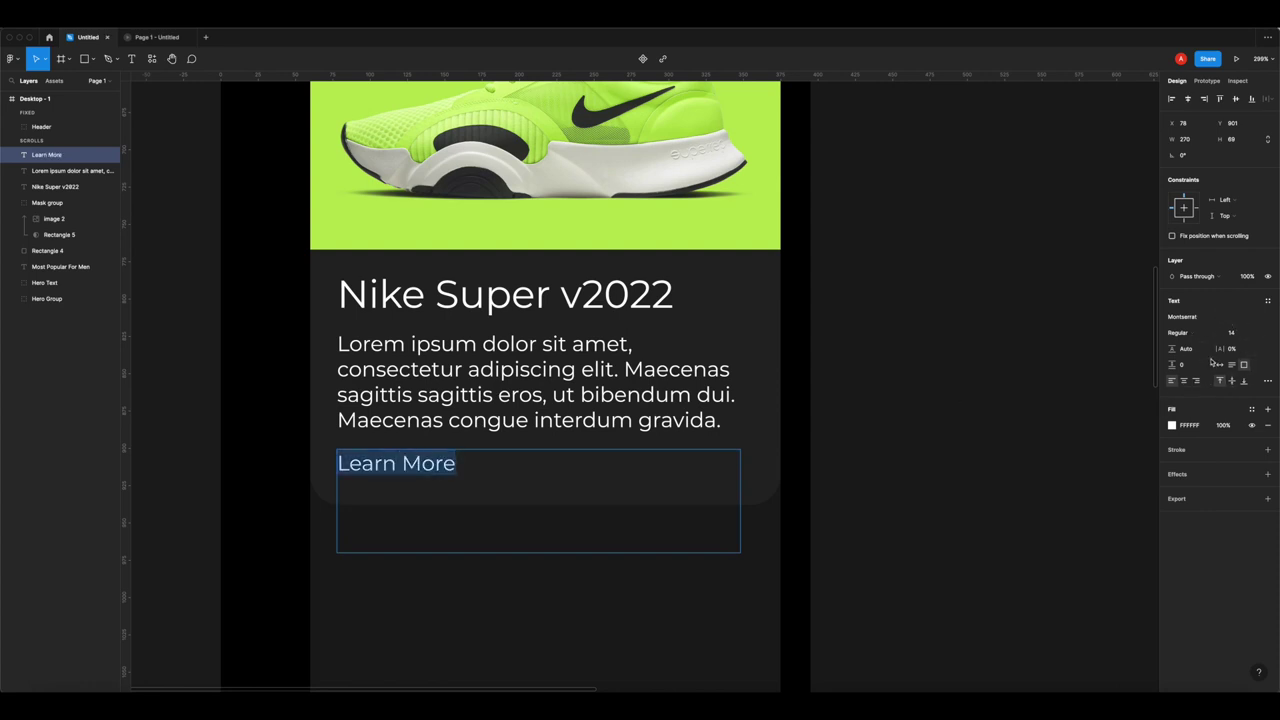
{"action": "left_click", "coordinate": [1194, 333]}
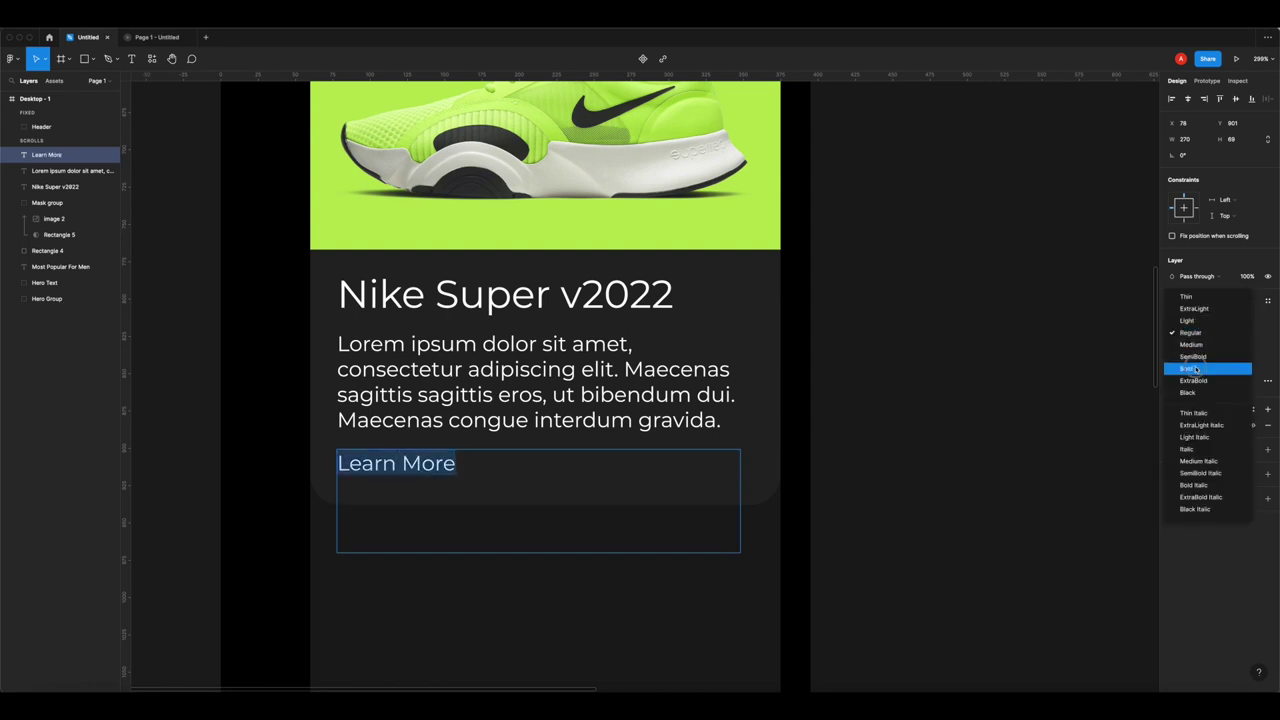
{"action": "left_click", "coordinate": [1187, 368]}
{"action": "key", "text": "Escape"}
{"action": "left_click", "coordinate": [474, 557]}
{"action": "left_click", "coordinate": [436, 527]}
{"action": "left_click_drag", "start_coordinate": [740, 551], "coordinate": [470, 473]}
{"action": "left_click", "coordinate": [351, 565]}
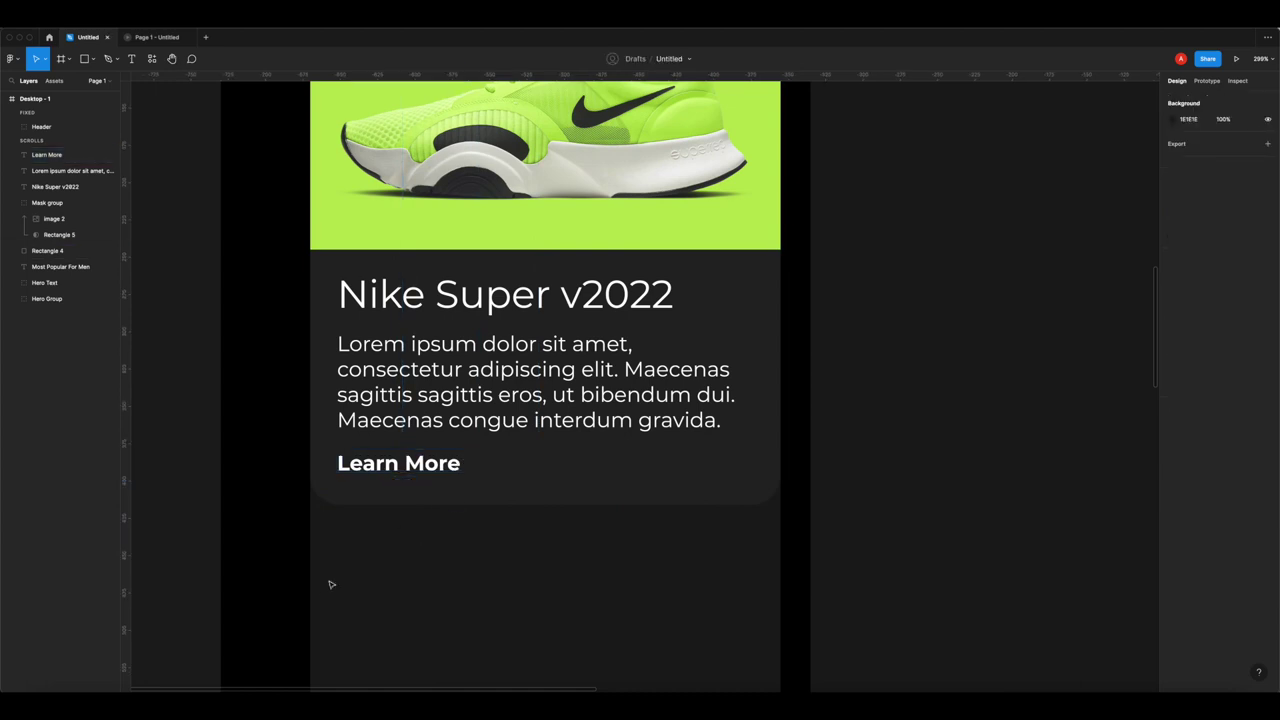
- Examine the finished product card in the prototype preview and return to the design file
{"action": "scroll", "coordinate": [481, 510], "scroll_direction": "down", "scroll_amount": 10}
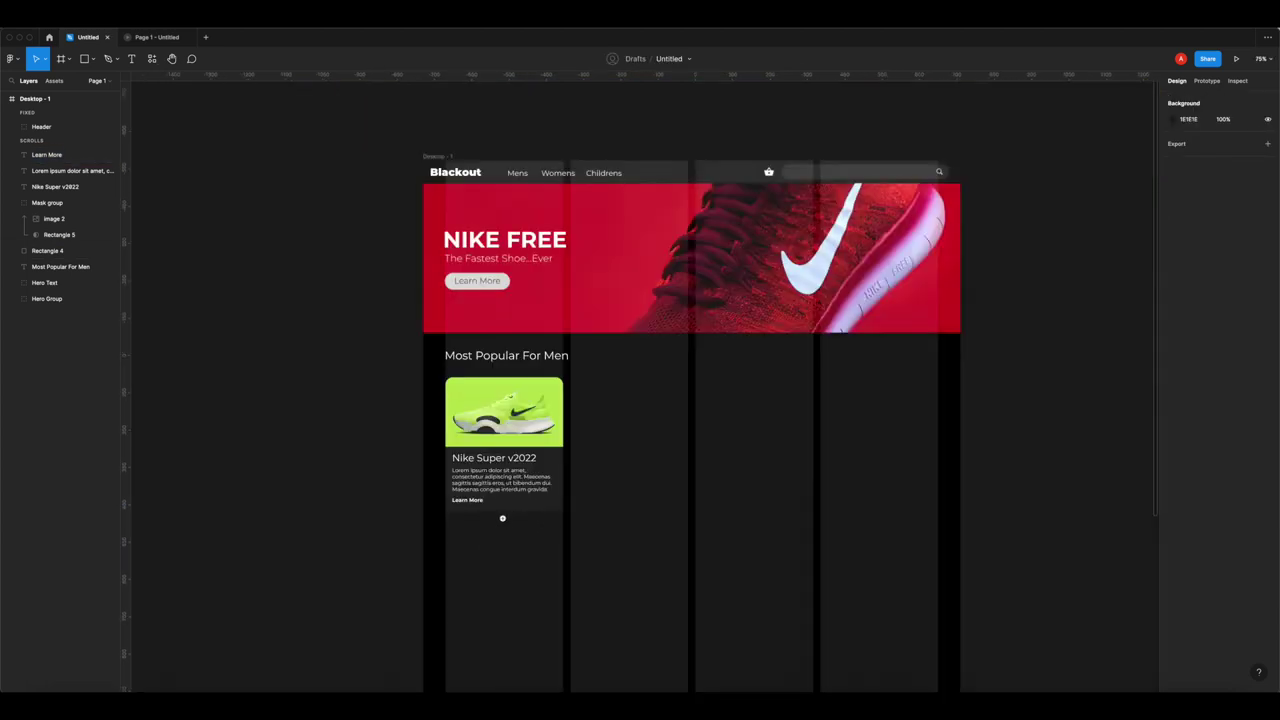
{"action": "scroll", "coordinate": [503, 514], "scroll_direction": "right", "scroll_amount": 3}
{"action": "left_click", "coordinate": [155, 37]}
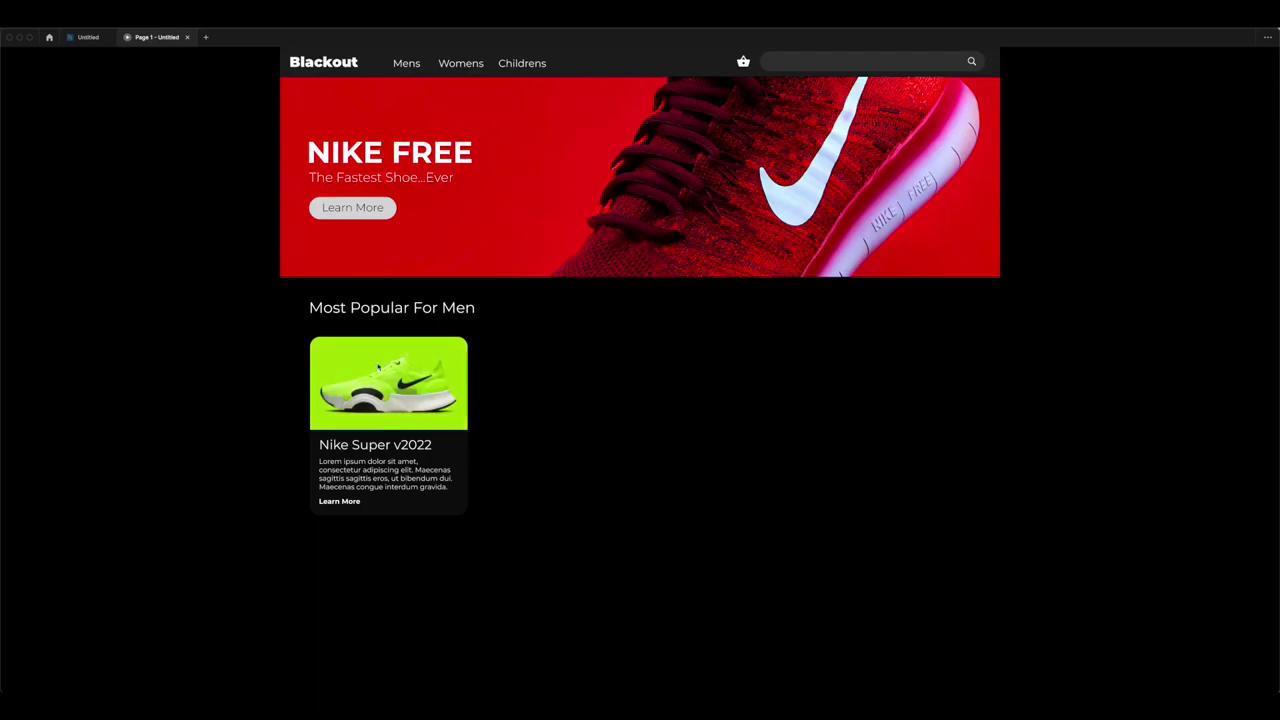
{"action": "left_click", "coordinate": [86, 38]}
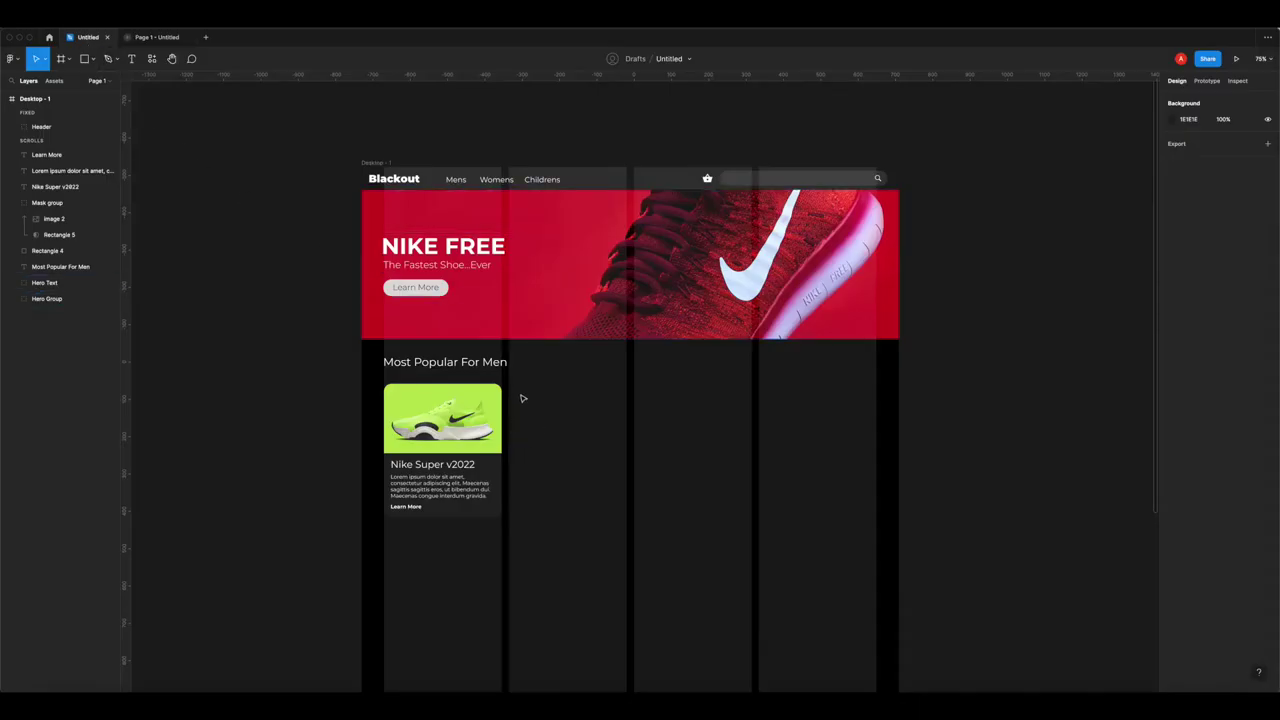
- Group the product card's background, masked photo, product name, description and "Learn More" text into one group
{"action": "left_click_drag", "start_coordinate": [529, 382], "coordinate": [379, 532]}
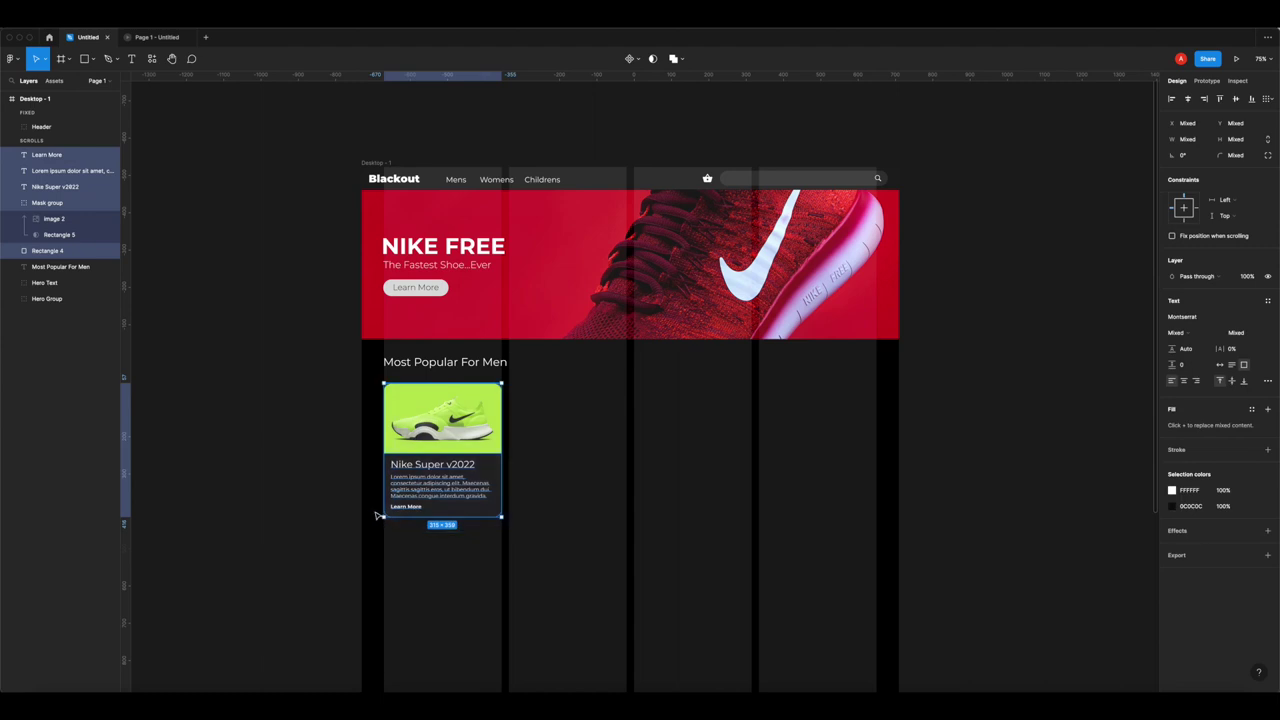
{"action": "key", "text": "ctrl+g"}
{"action": "key", "text": "ctrl+g"}
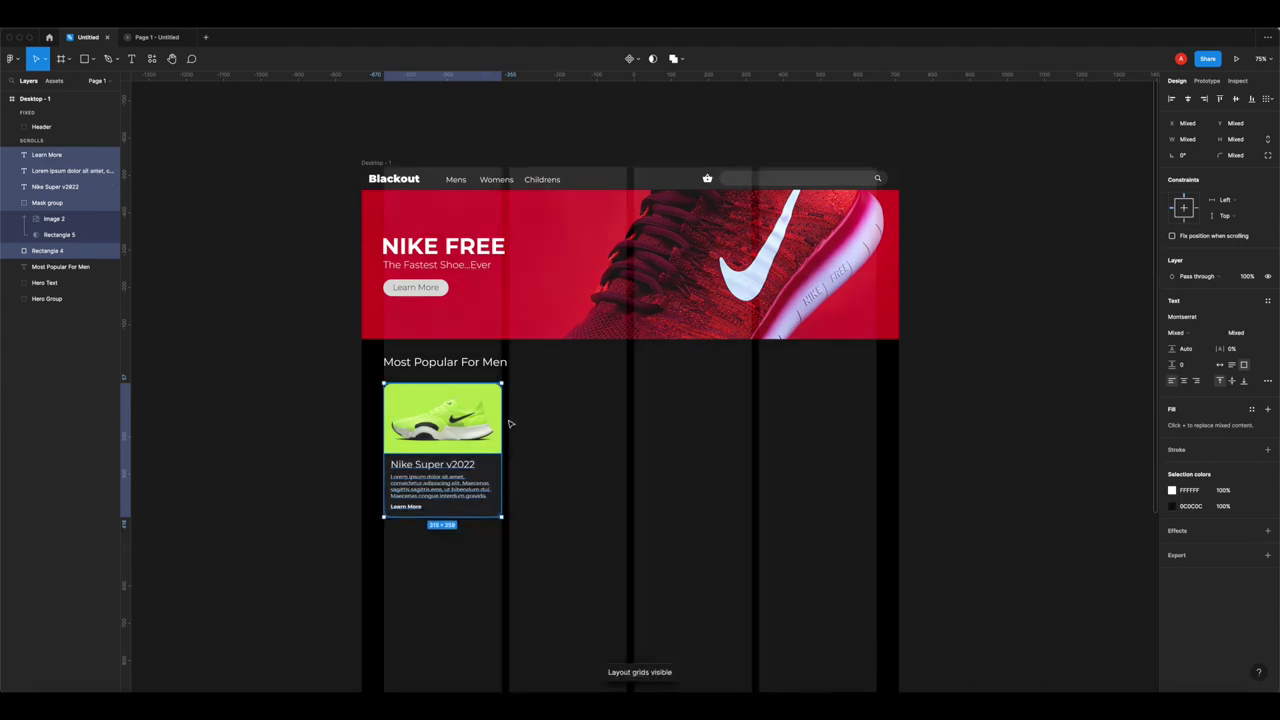
{"action": "right_click", "coordinate": [476, 420]}
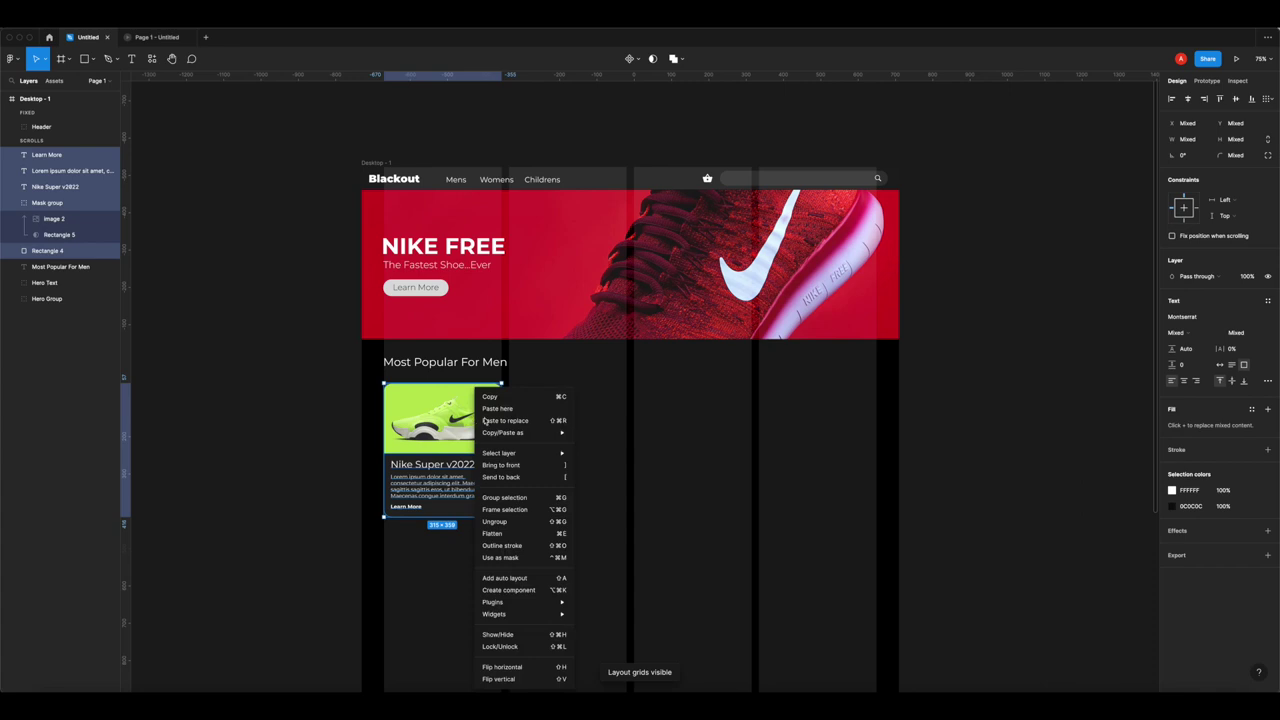
{"action": "left_click", "coordinate": [515, 498]}
{"action": "left_click", "coordinate": [591, 477]}
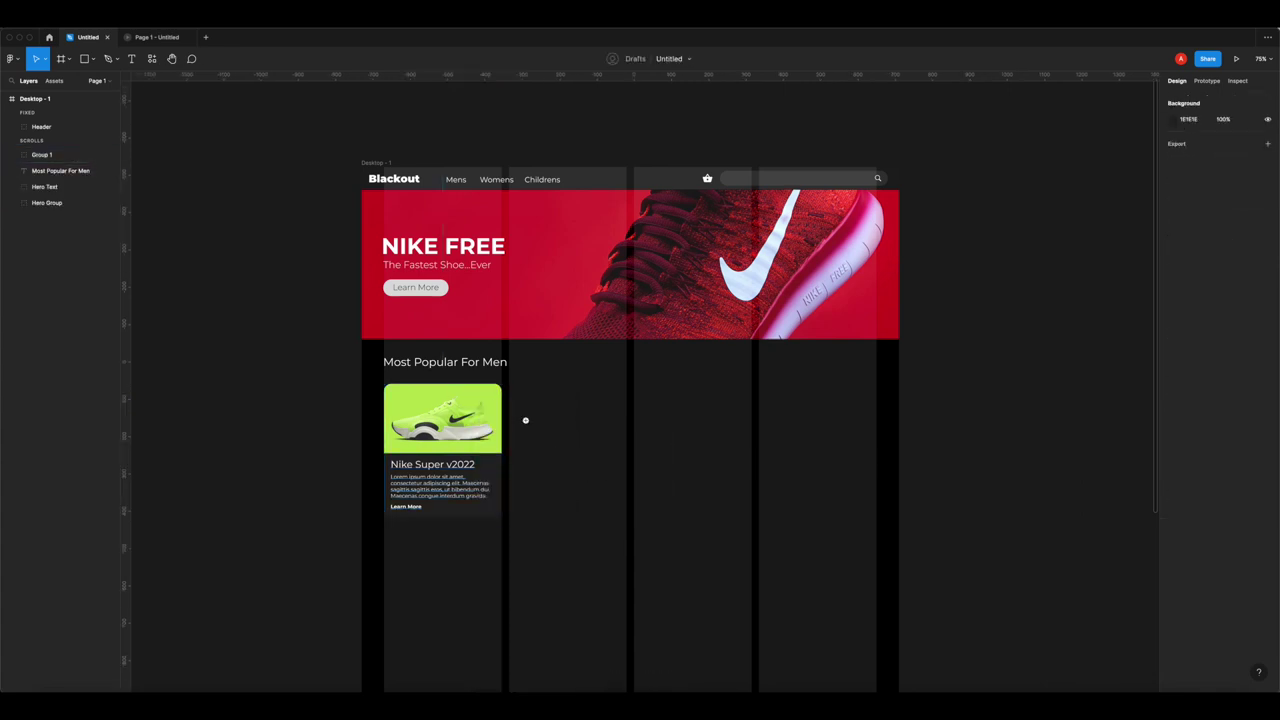
- Duplicate the product card group into the second and third grid columns, level with the original
{"action": "scroll", "coordinate": [523, 420], "scroll_direction": "up", "scroll_amount": 5}
{"action": "scroll", "coordinate": [503, 423], "scroll_direction": "down", "scroll_amount": 2}
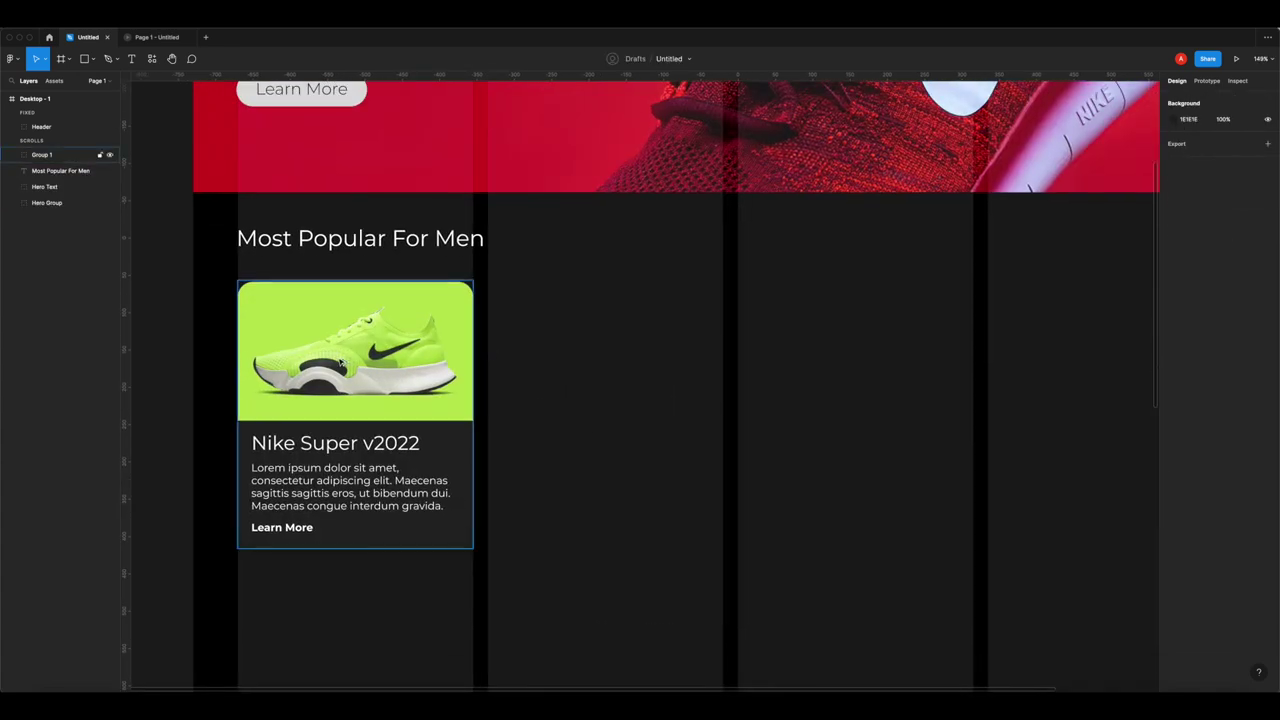
{"action": "left_click_drag", "start_coordinate": [340, 362], "coordinate": [778, 366]}
{"action": "left_click", "coordinate": [814, 358]}
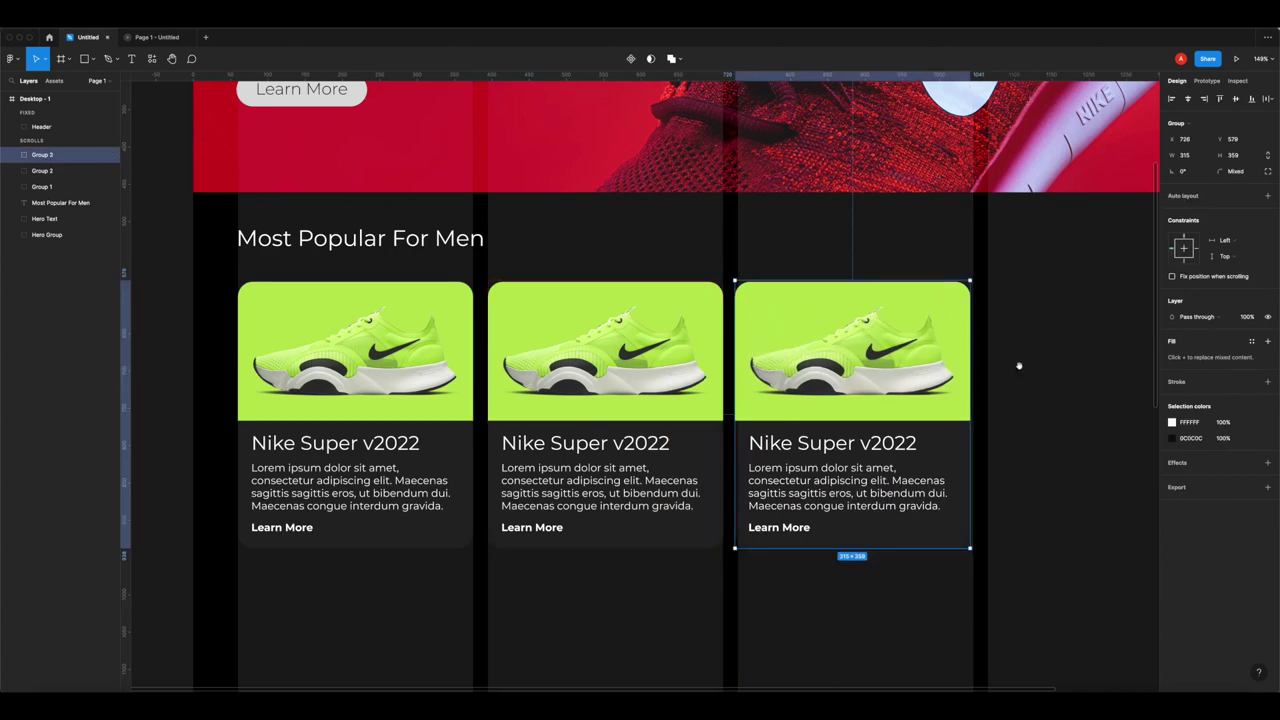
- Duplicate the third product card into the fourth grid column at X 1065, keeping a 20 px gap
{"action": "left_click", "coordinate": [1063, 366]}
{"action": "scroll", "coordinate": [923, 369], "scroll_direction": "right", "scroll_amount": 3}
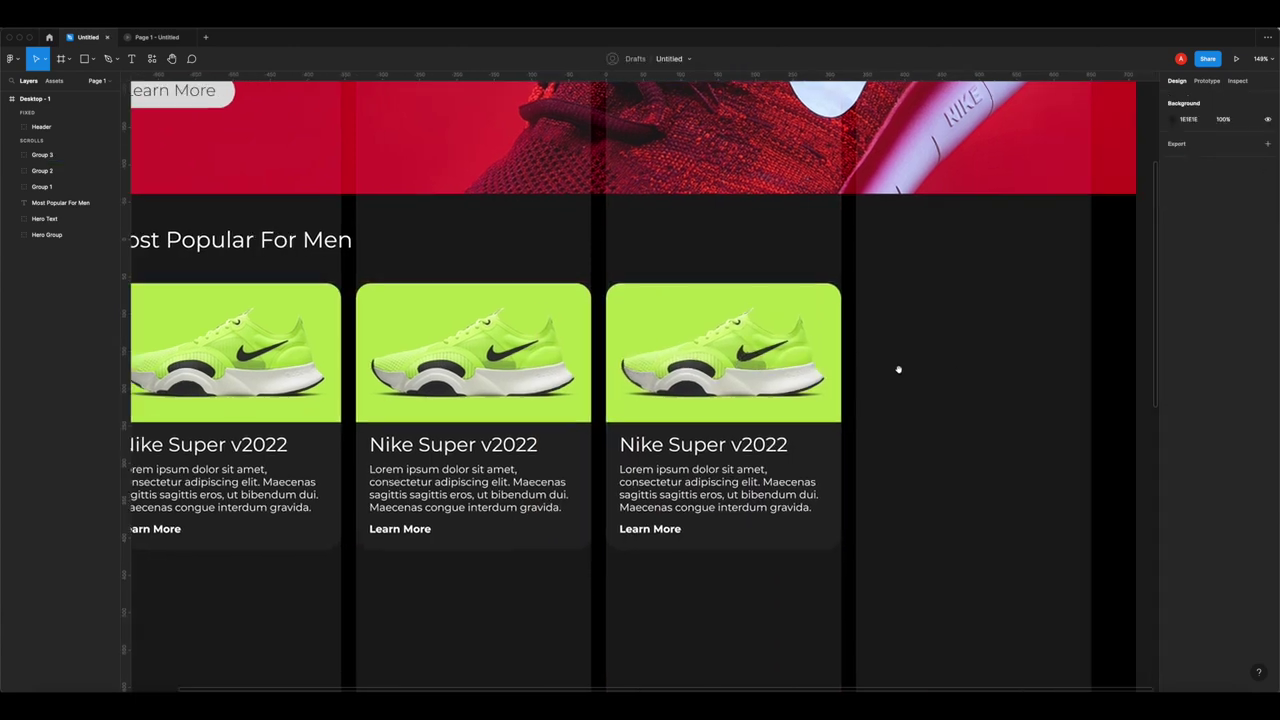
{"action": "left_click_drag", "start_coordinate": [703, 372], "coordinate": [953, 372]}
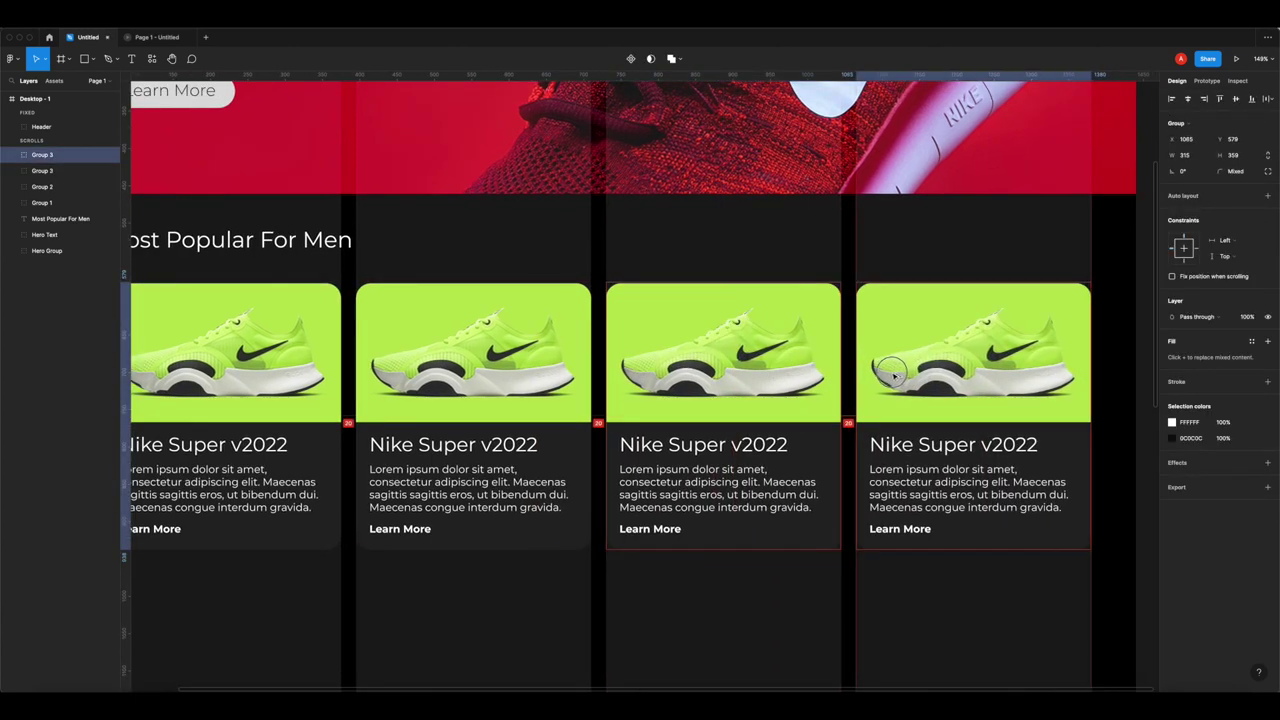
{"action": "left_click", "coordinate": [903, 255]}
{"action": "scroll", "coordinate": [903, 255], "scroll_direction": "down", "scroll_amount": 5}
{"action": "scroll", "coordinate": [895, 266], "scroll_direction": "right", "scroll_amount": 3}
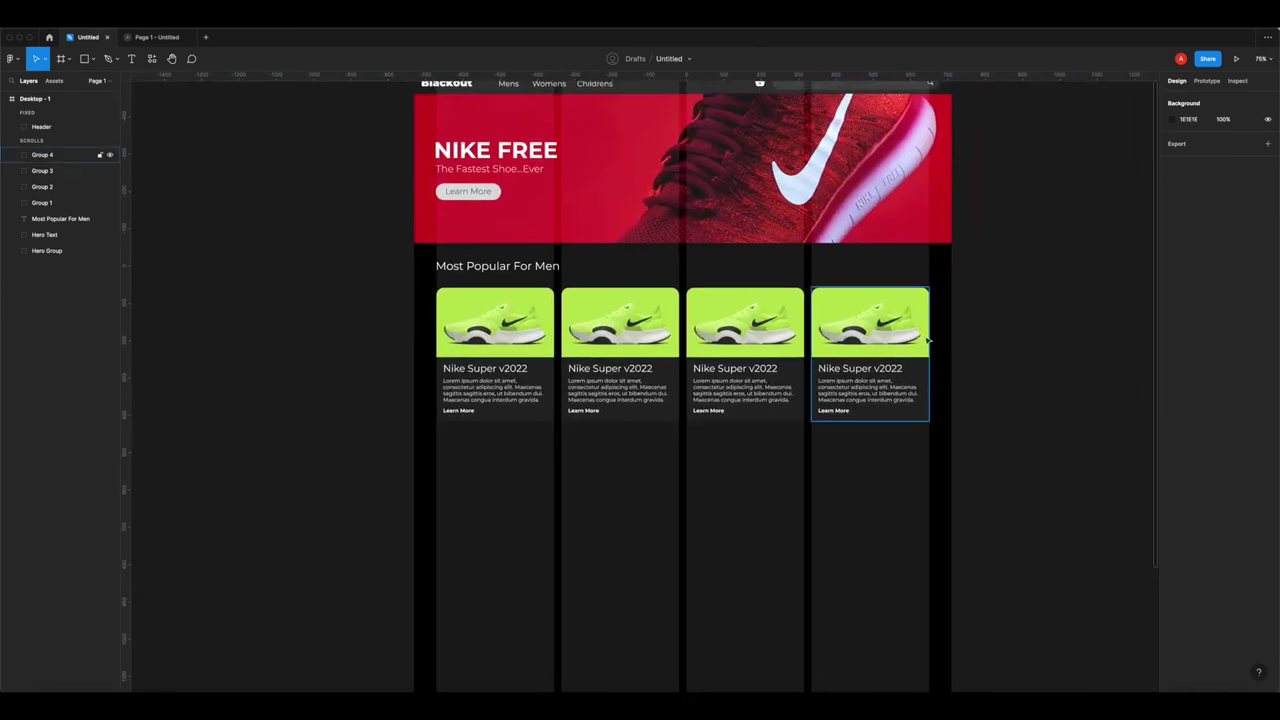
{"action": "scroll", "coordinate": [990, 345], "scroll_direction": "up", "scroll_amount": 2}
{"action": "scroll", "coordinate": [990, 345], "scroll_direction": "right", "scroll_amount": 2}
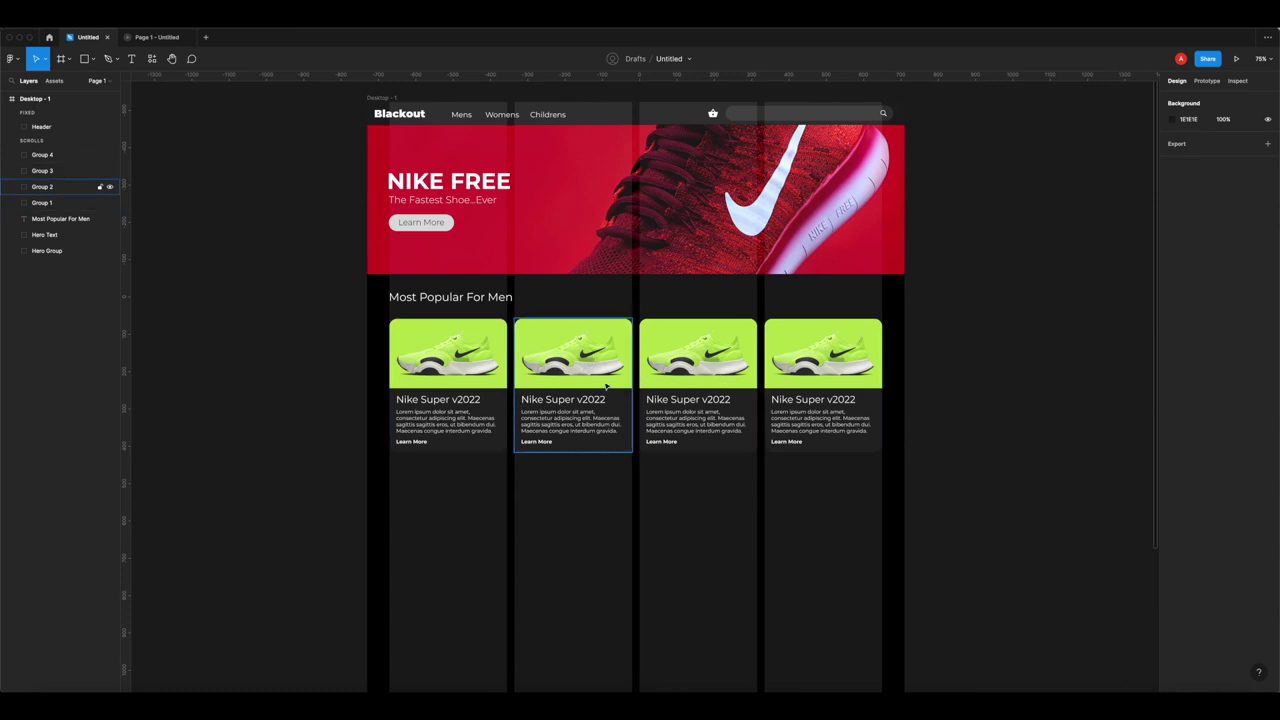
- Switch to Chrome and copy the pastel white and blue Nike Air Force photo from the Unsplash "nike" results
{"action": "left_click", "coordinate": [179, 692]}
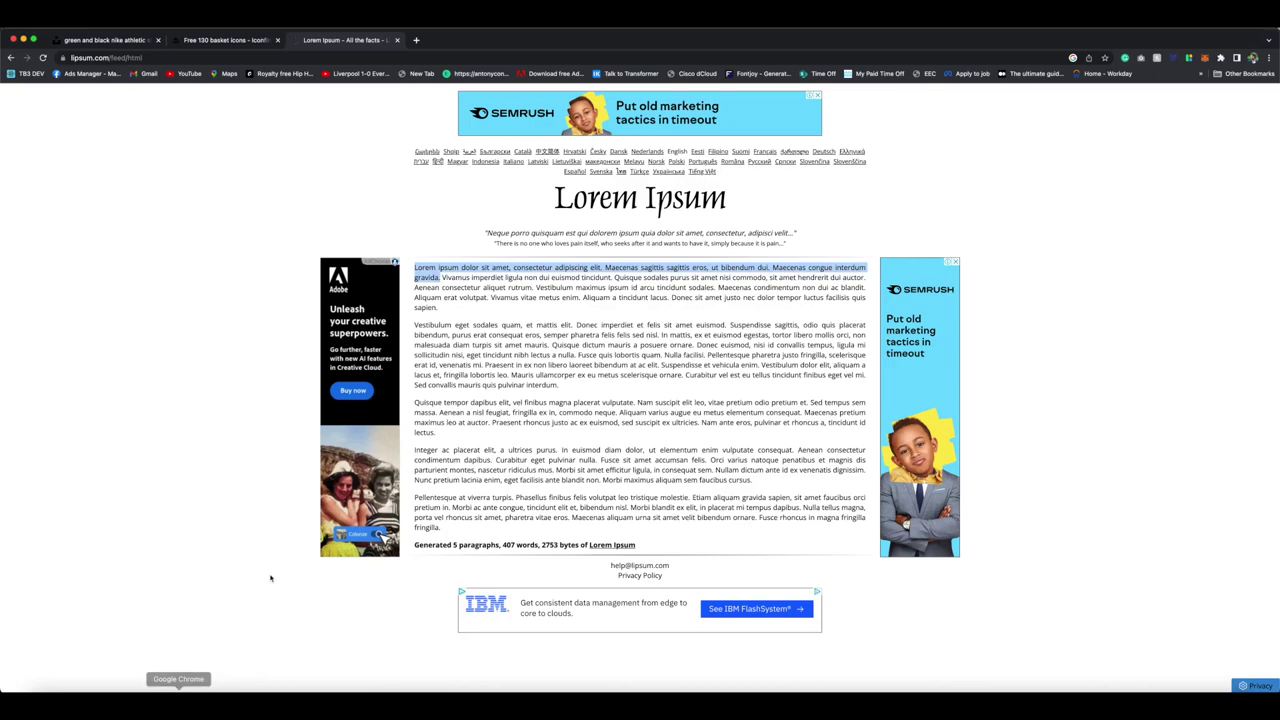
{"action": "left_click", "coordinate": [262, 41]}
{"action": "left_click", "coordinate": [96, 41]}
{"action": "left_click", "coordinate": [1214, 210]}
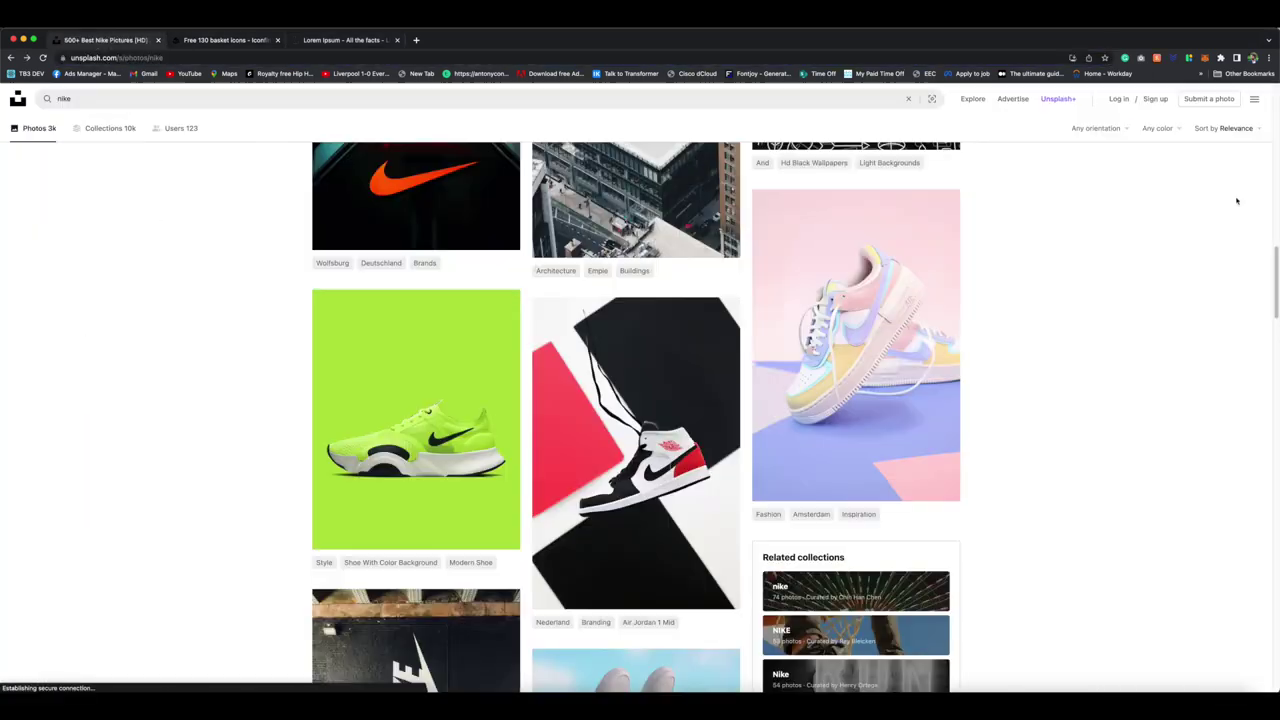
{"action": "left_click", "coordinate": [884, 312]}
{"action": "right_click", "coordinate": [612, 307]}
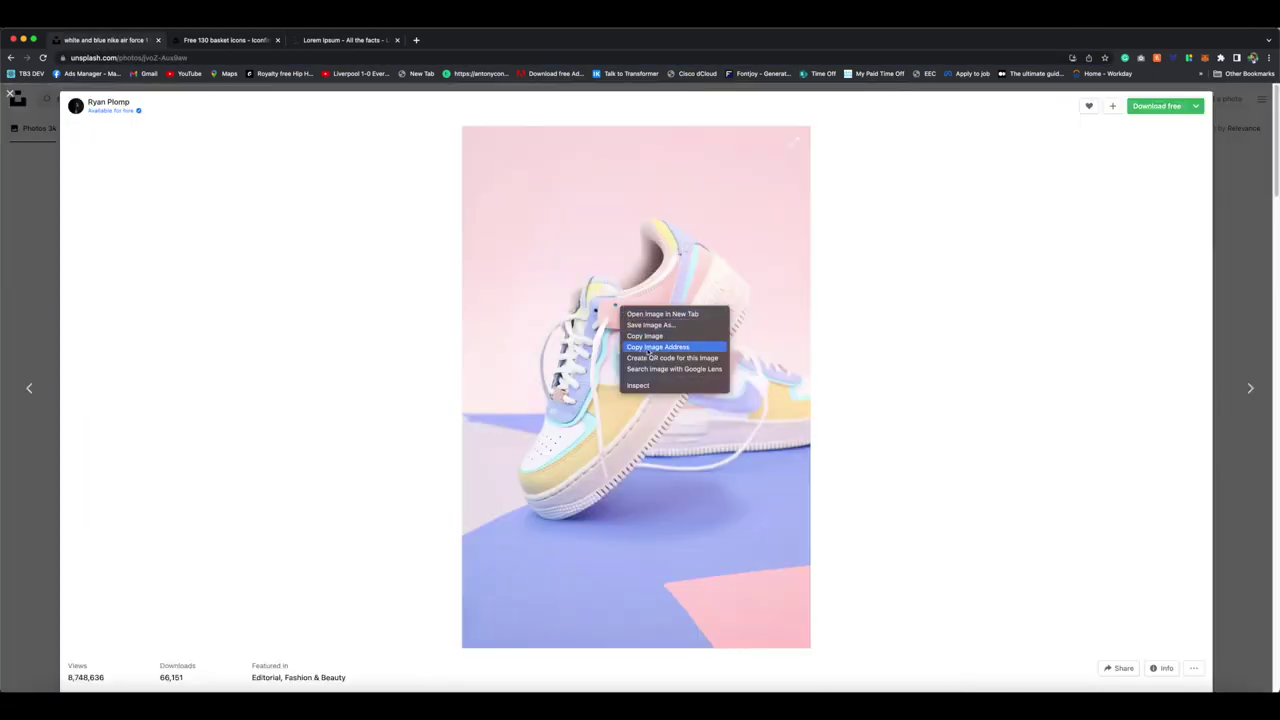
{"action": "left_click", "coordinate": [650, 333]}
- Return to Figma, replace the second card's photo with the copied pastel sneaker image and lower it inside its mask
{"action": "left_click", "coordinate": [145, 693]}
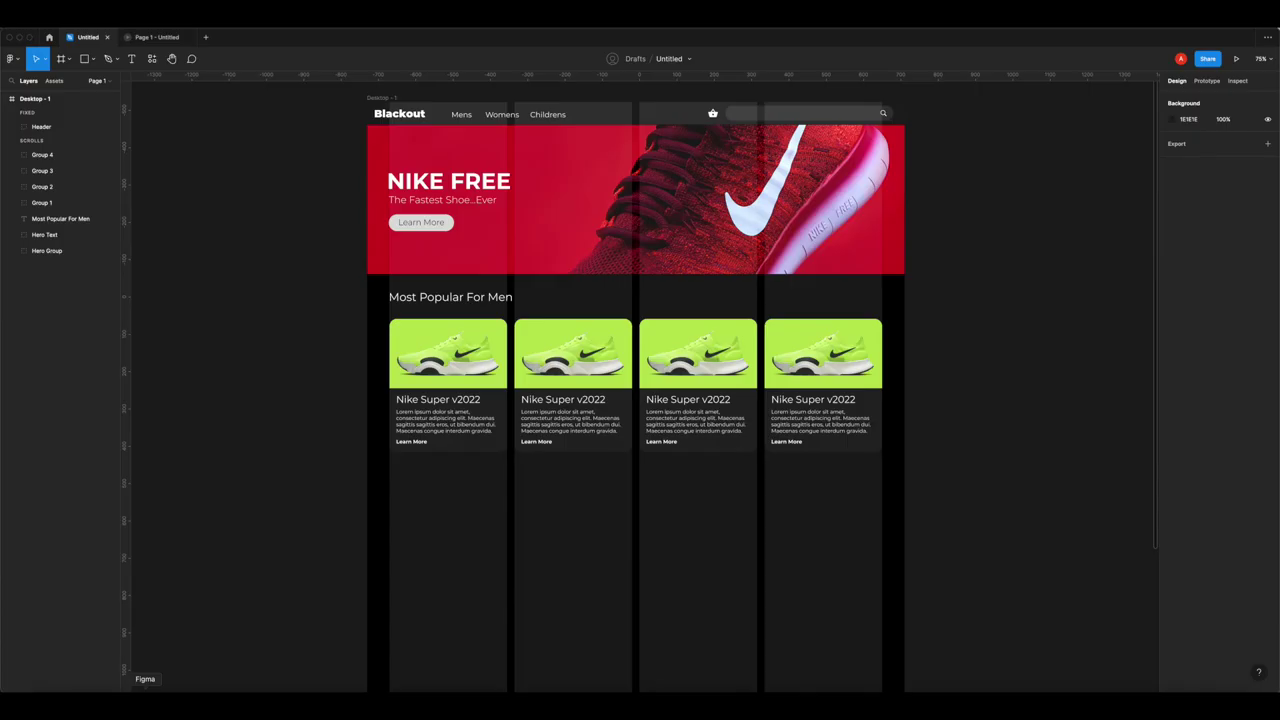
{"action": "left_click", "coordinate": [557, 362], "text": "super"}
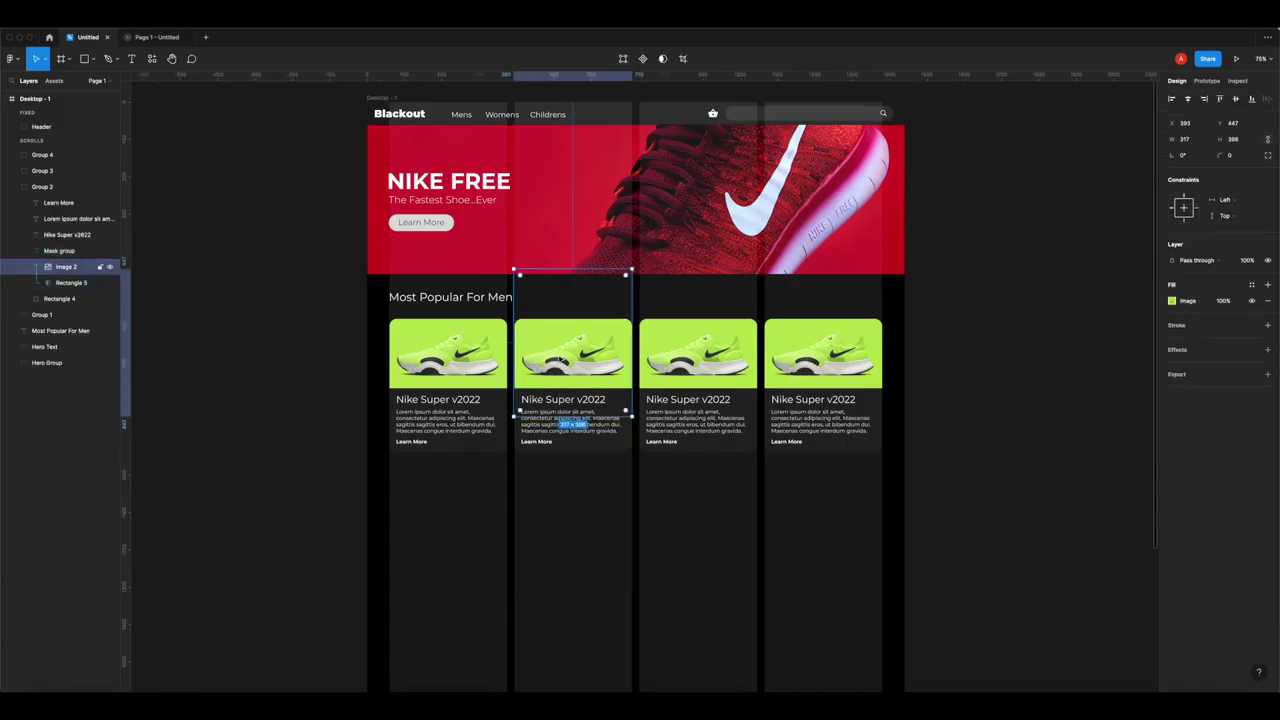
{"action": "key", "text": "super+v"}
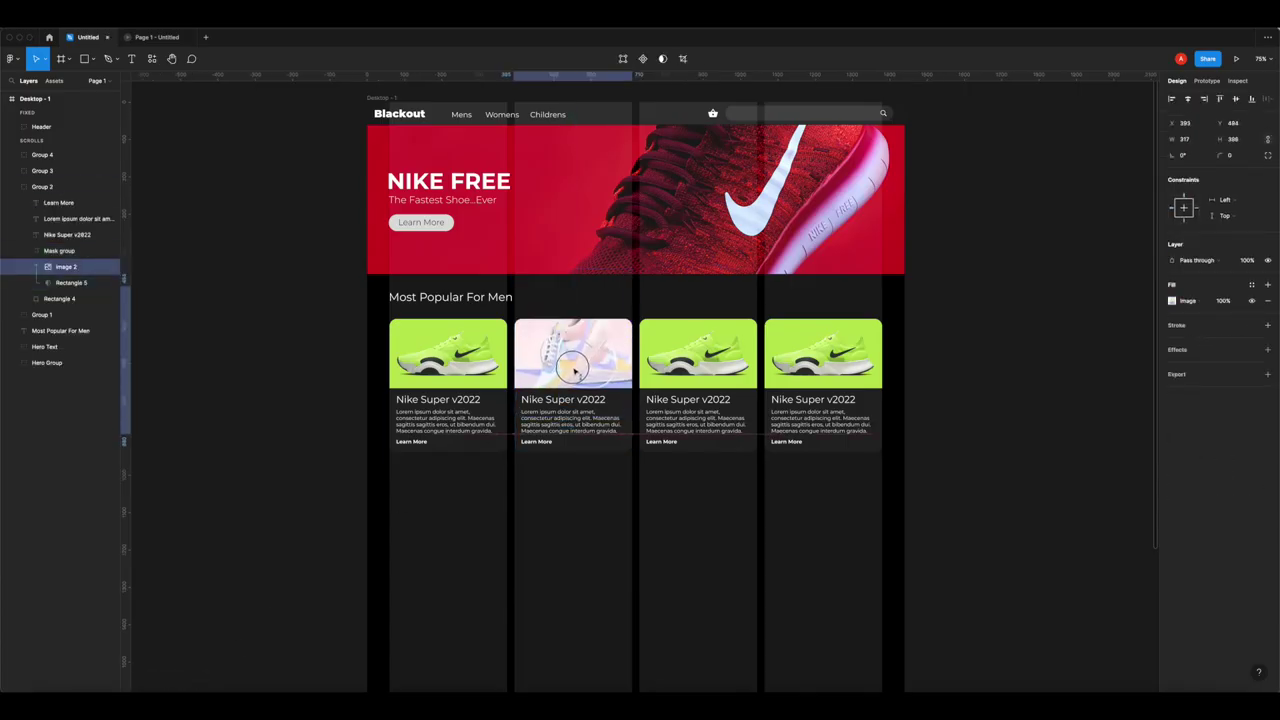
- Switch to Chrome and copy the black, white and red Nike high-top photo from the Unsplash results
{"action": "left_click", "coordinate": [180, 688]}
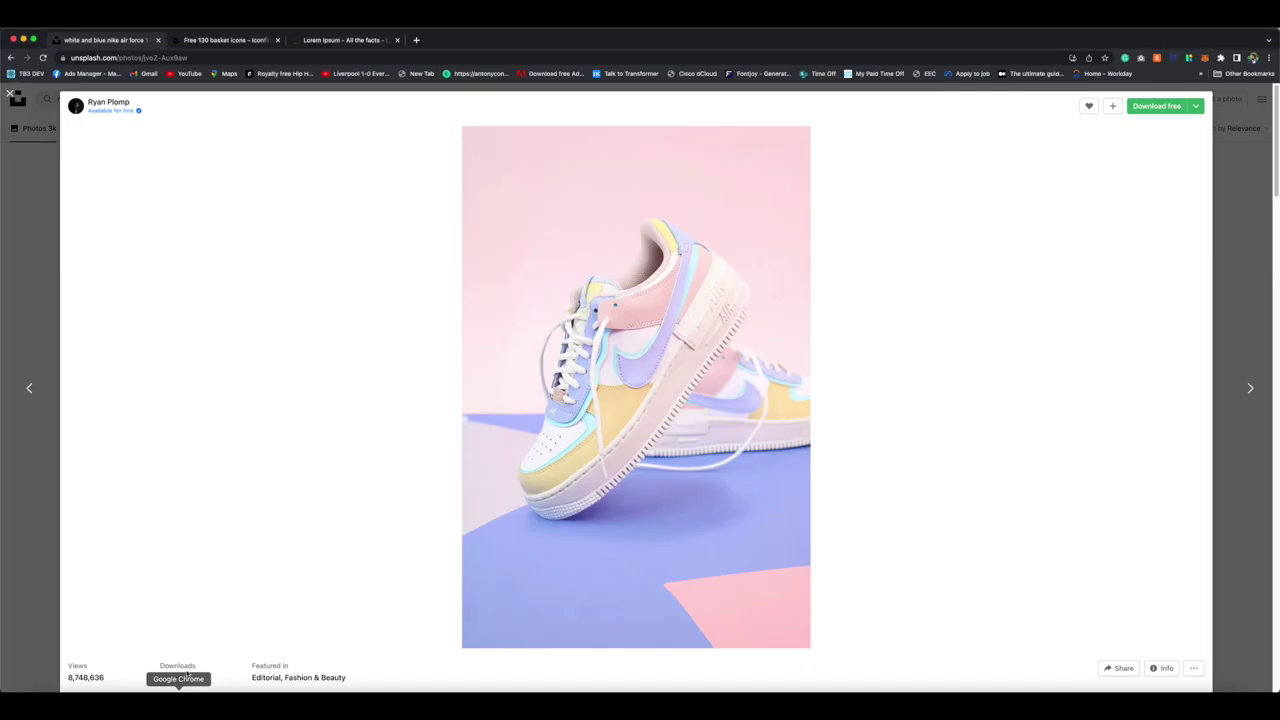
{"action": "left_click", "coordinate": [40, 222]}
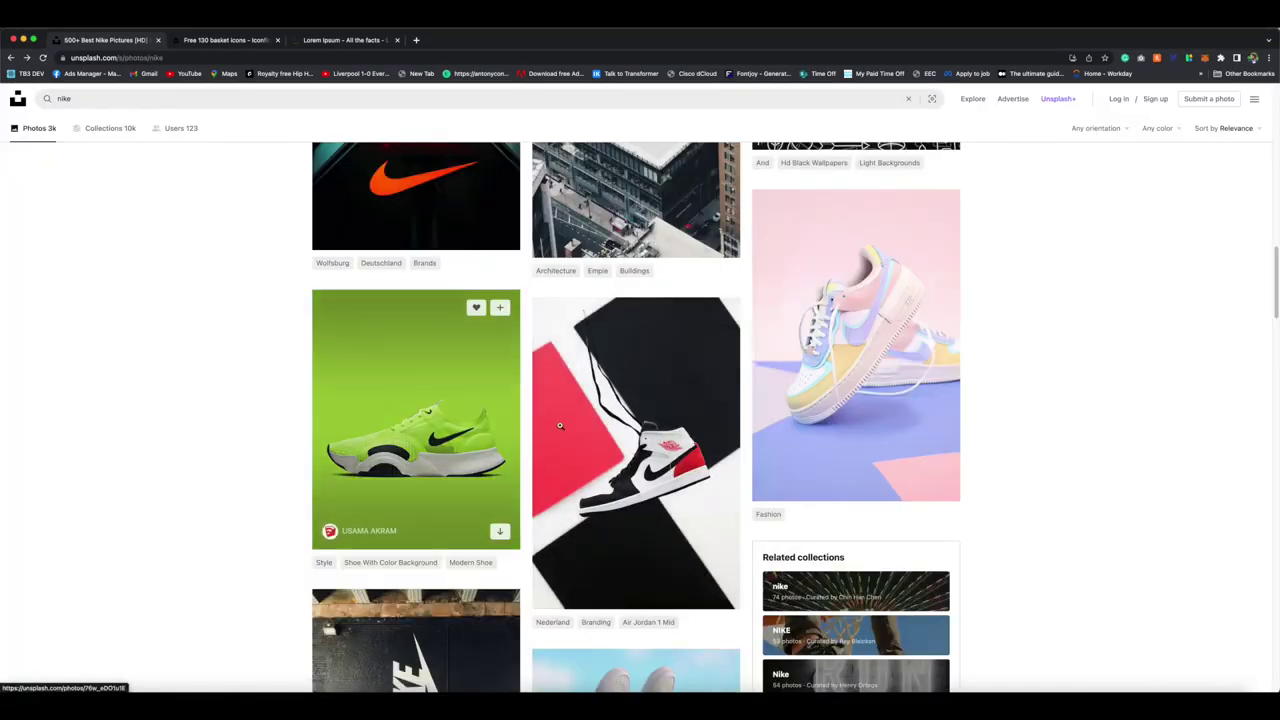
{"action": "left_click", "coordinate": [583, 405]}
{"action": "right_click", "coordinate": [549, 303]}
{"action": "left_click", "coordinate": [590, 335]}
- Return to Figma and replace the masked photo in the third card with the copied black, white and red sneaker image
{"action": "key", "text": "super+Tab"}
{"action": "left_click", "coordinate": [687, 369]}
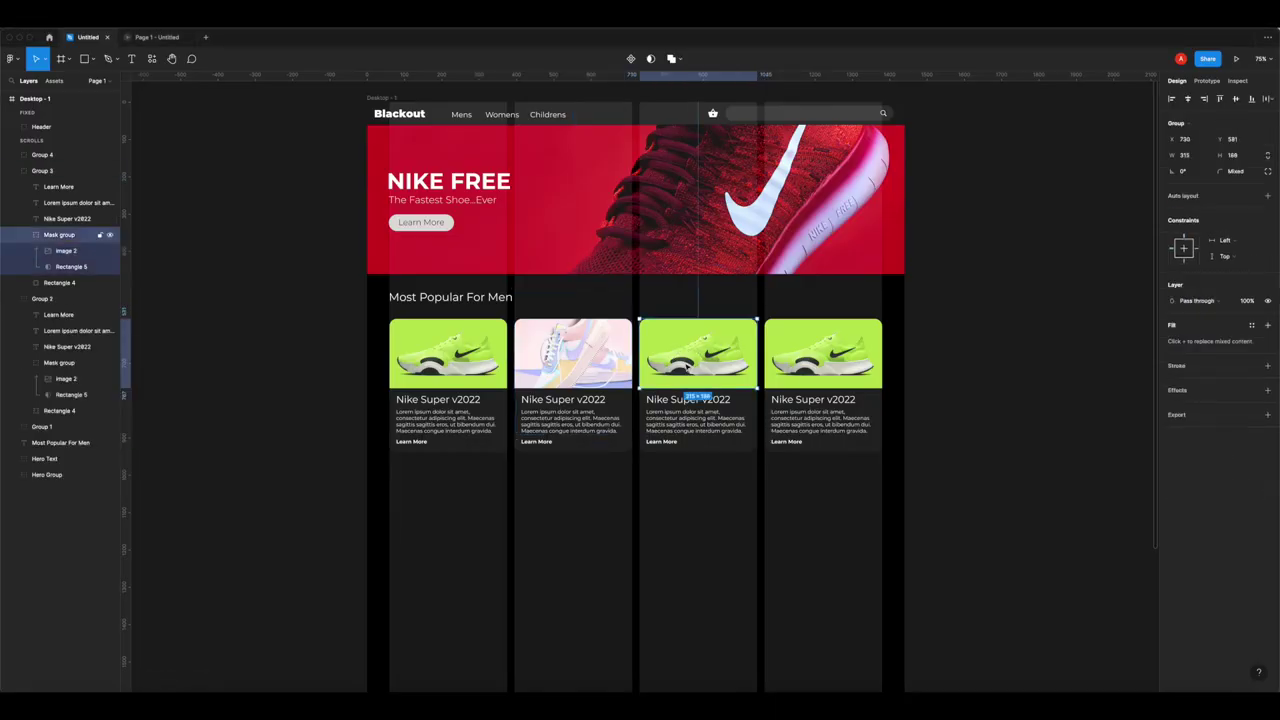
{"action": "double_click", "coordinate": [697, 365]}
{"action": "key", "text": "super+v"}
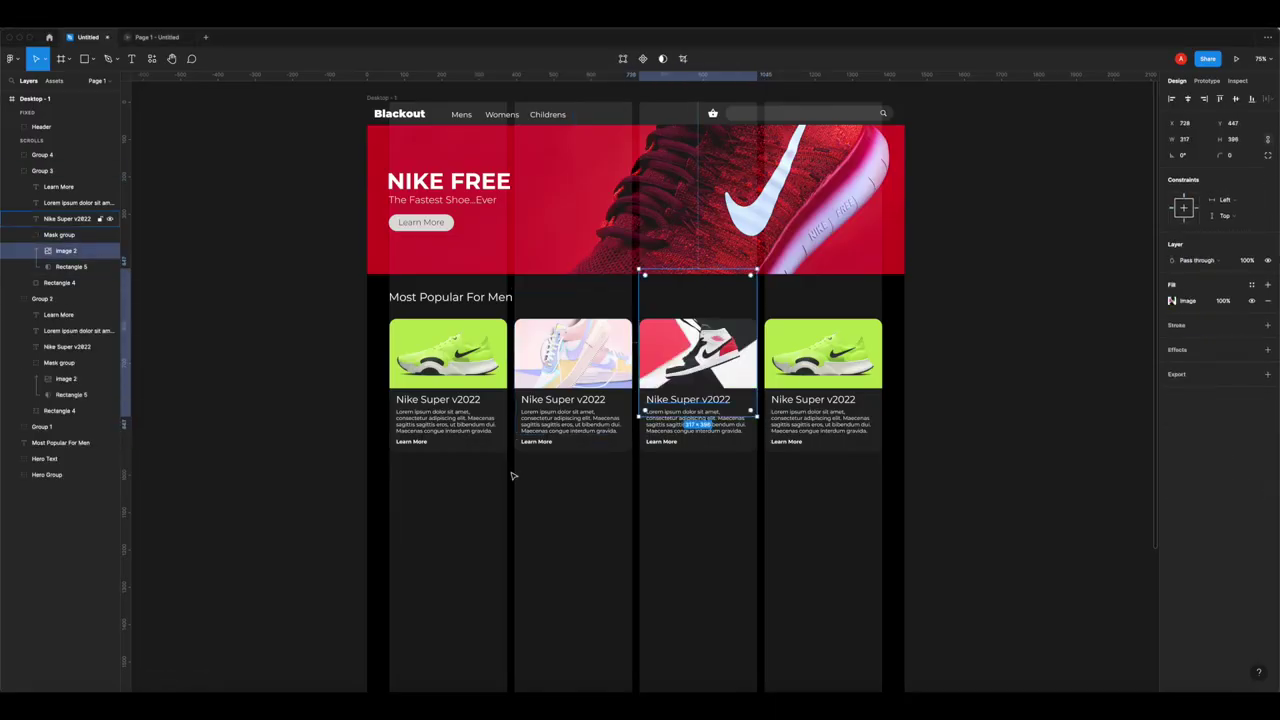
- Switch to Chrome and copy the photo of the green Nike shoe on an orange background from the Unsplash results
{"action": "left_click", "coordinate": [209, 687]}
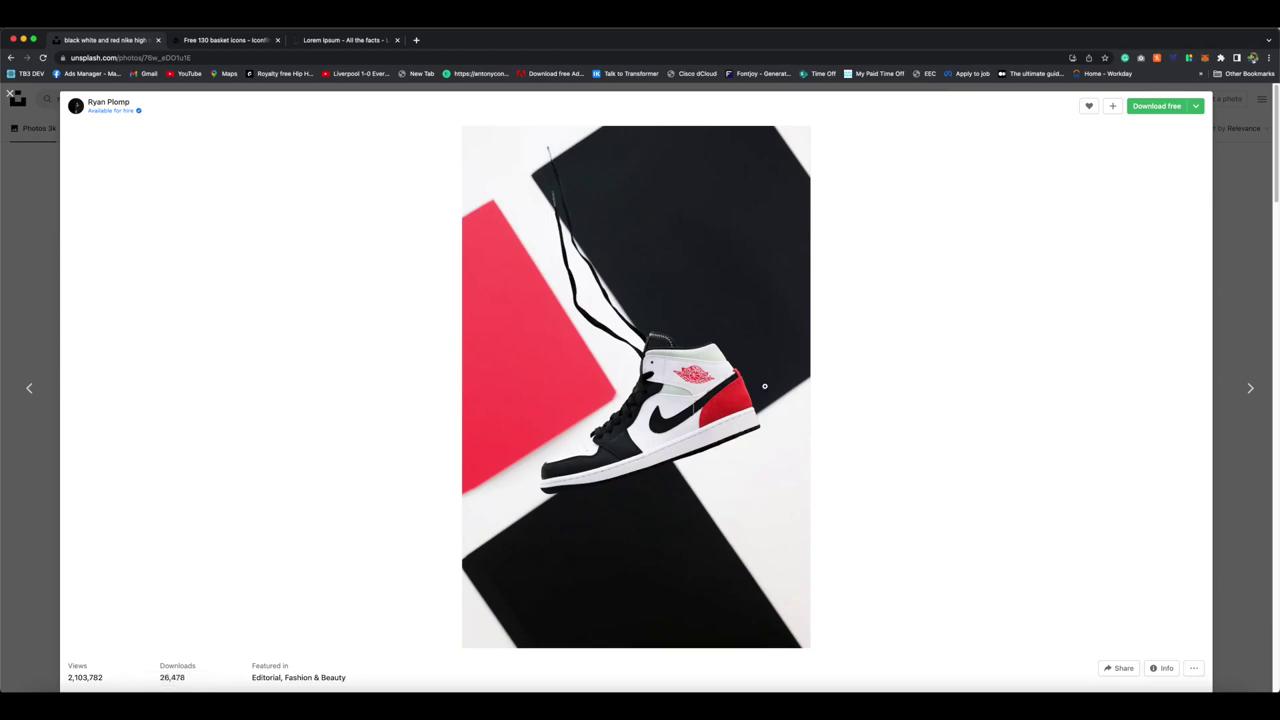
{"action": "left_click", "coordinate": [1244, 320]}
{"action": "scroll", "coordinate": [920, 380], "scroll_direction": "down", "scroll_amount": 4}
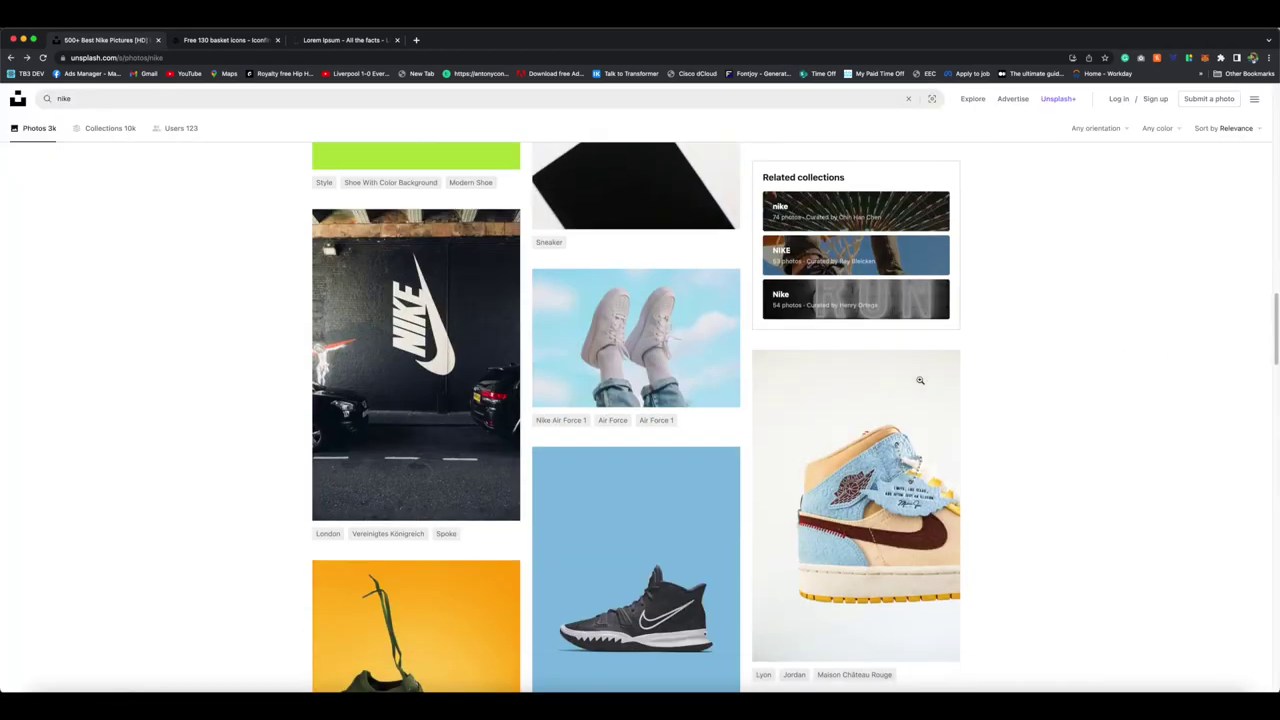
{"action": "scroll", "coordinate": [920, 380], "scroll_direction": "down", "scroll_amount": 2}
{"action": "left_click", "coordinate": [432, 472]}
{"action": "right_click", "coordinate": [681, 343]}
{"action": "left_click", "coordinate": [712, 367]}
- Back in Figma, replace the fourth card's photo with the copied green shoe image and check the card row in the prototype preview
{"action": "left_click", "coordinate": [146, 682]}
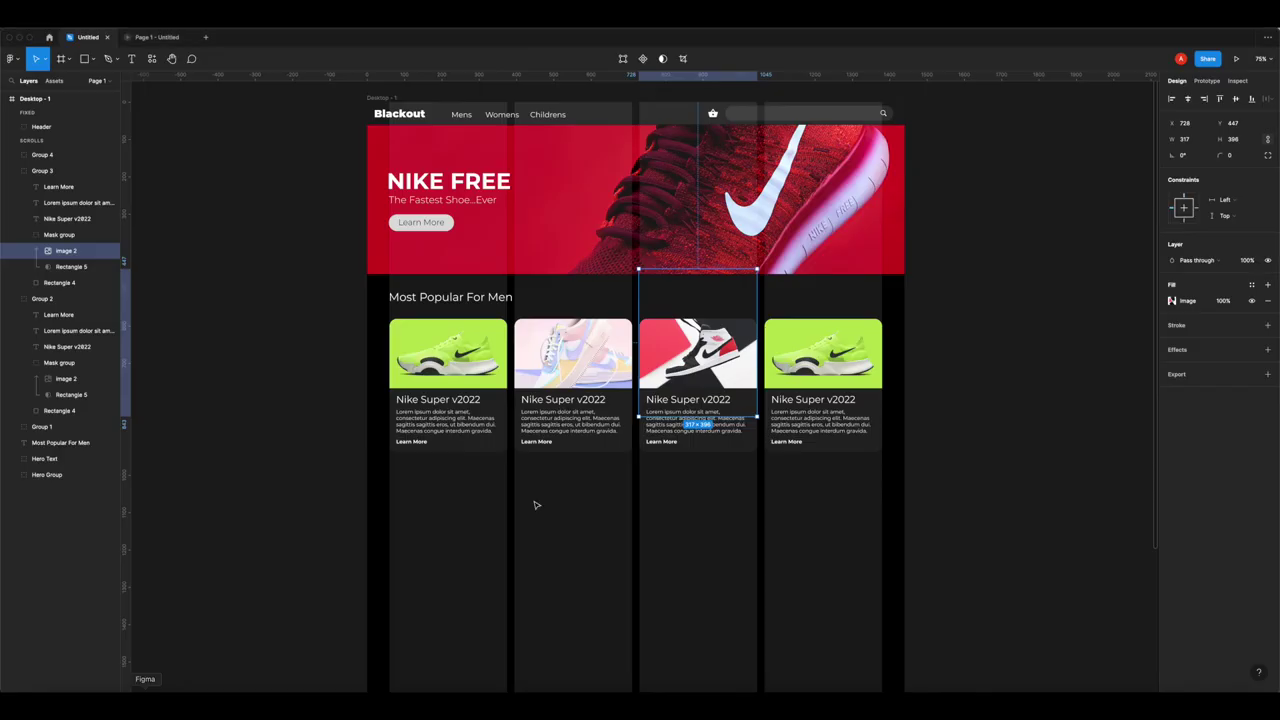
{"action": "double_click", "coordinate": [828, 374]}
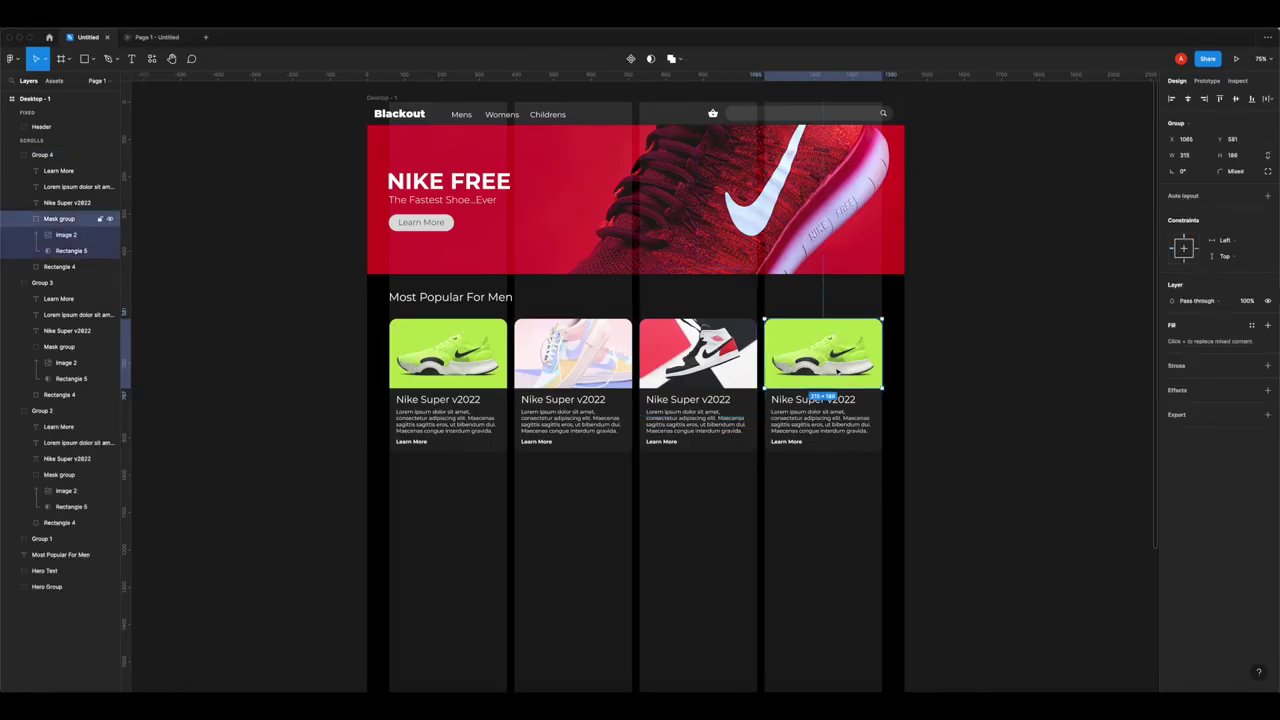
{"action": "double_click", "coordinate": [838, 372]}
{"action": "key", "text": "ctrl+v"}
{"action": "left_click", "coordinate": [986, 357]}
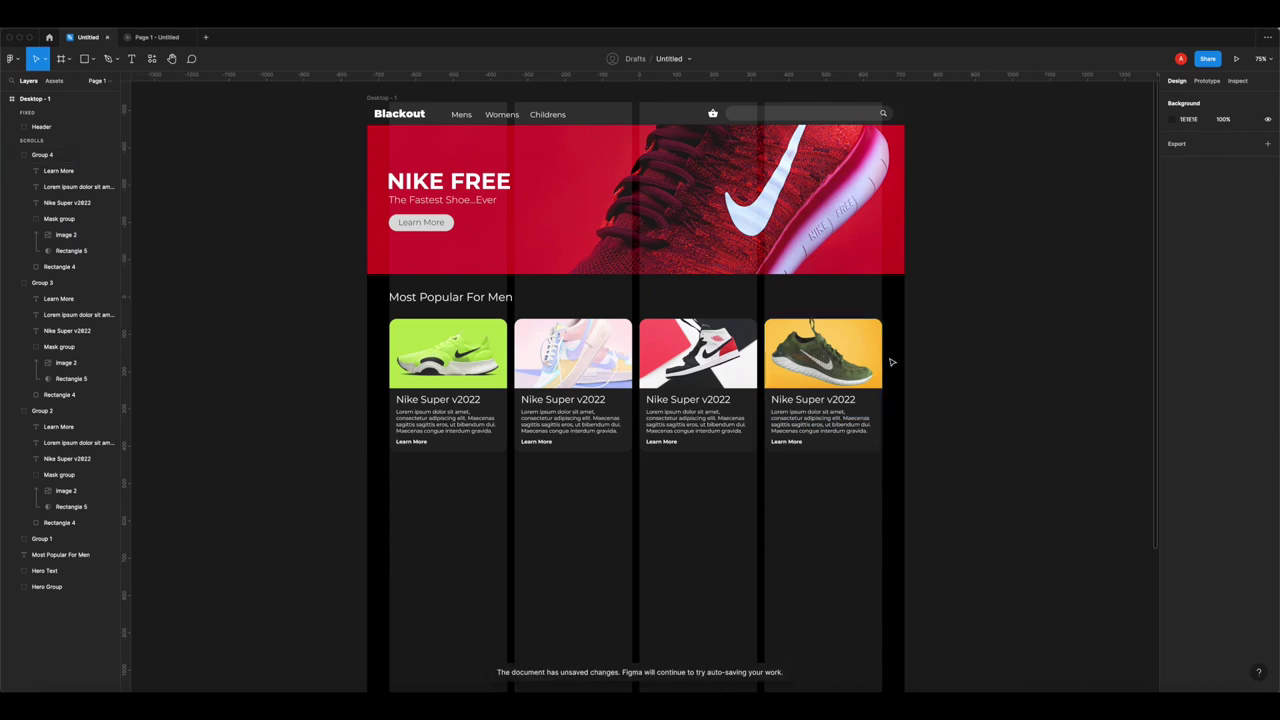
{"action": "left_click", "coordinate": [150, 37]}
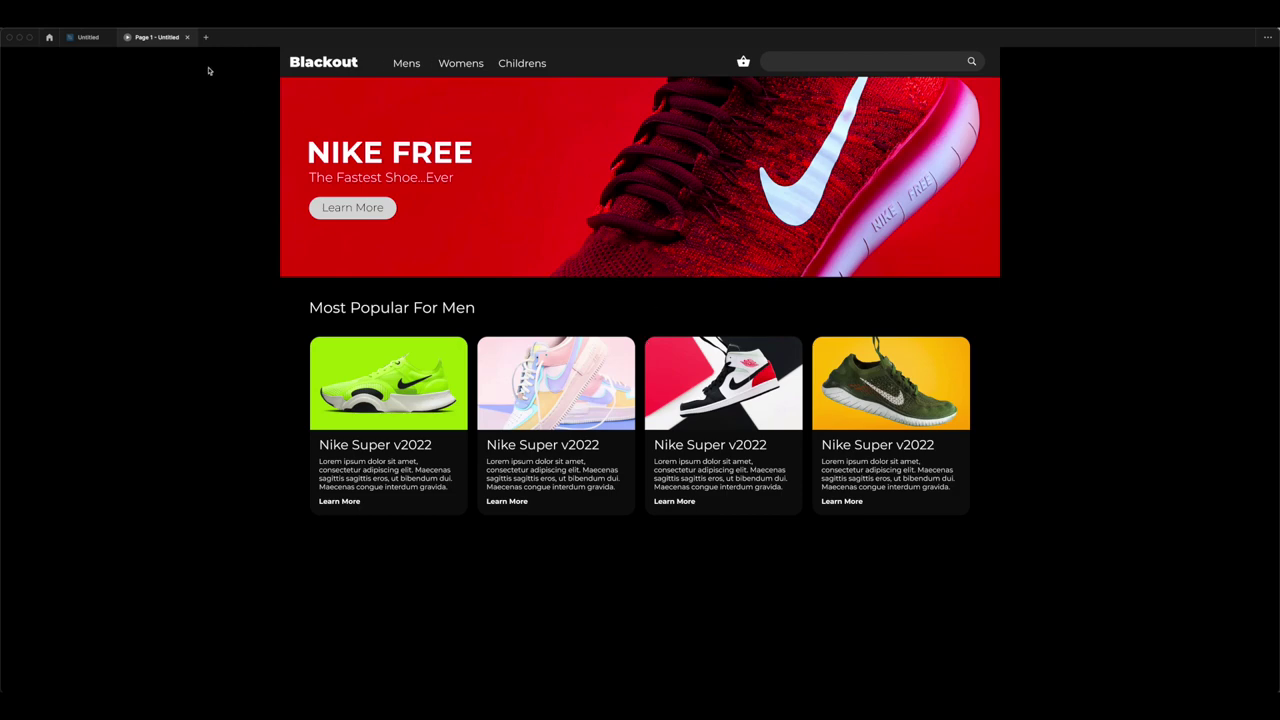
{"action": "left_click", "coordinate": [88, 37]}
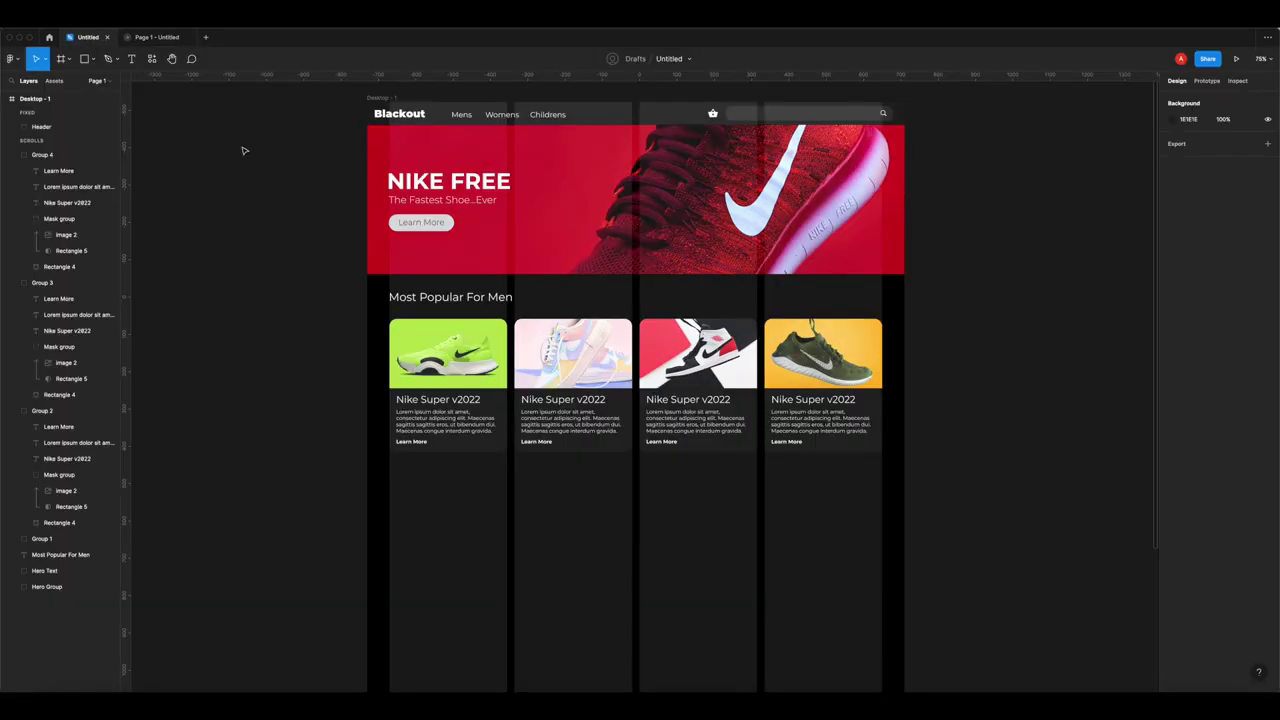
- Group the "Most Popular For Men" heading with the four product cards and name the group "For Men"
{"action": "scroll", "coordinate": [914, 331], "scroll_direction": "down", "scroll_amount": 3}
{"action": "left_click_drag", "start_coordinate": [905, 216], "coordinate": [374, 383]}
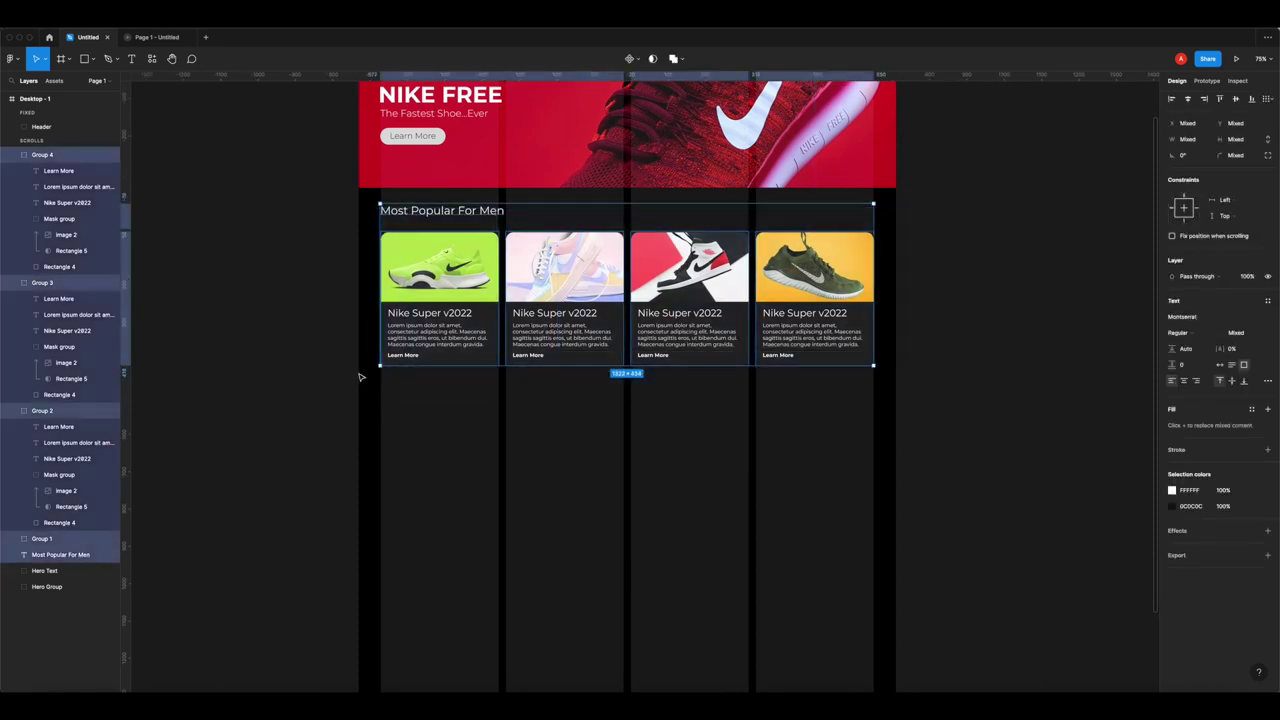
{"action": "right_click", "coordinate": [569, 264]}
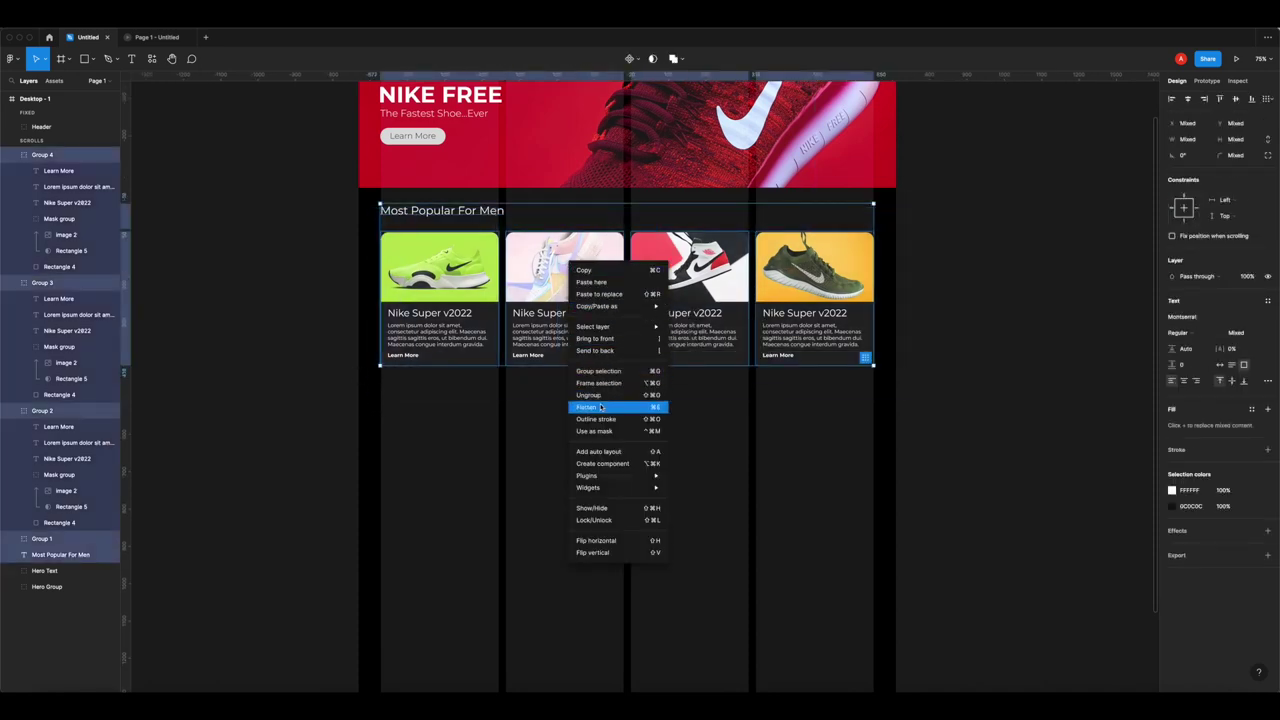
{"action": "left_click", "coordinate": [605, 371]}
{"action": "double_click", "coordinate": [47, 158]}
{"action": "key", "text": "BackSpace"}
{"action": "key", "text": "Return"}
{"action": "left_click", "coordinate": [330, 380]}
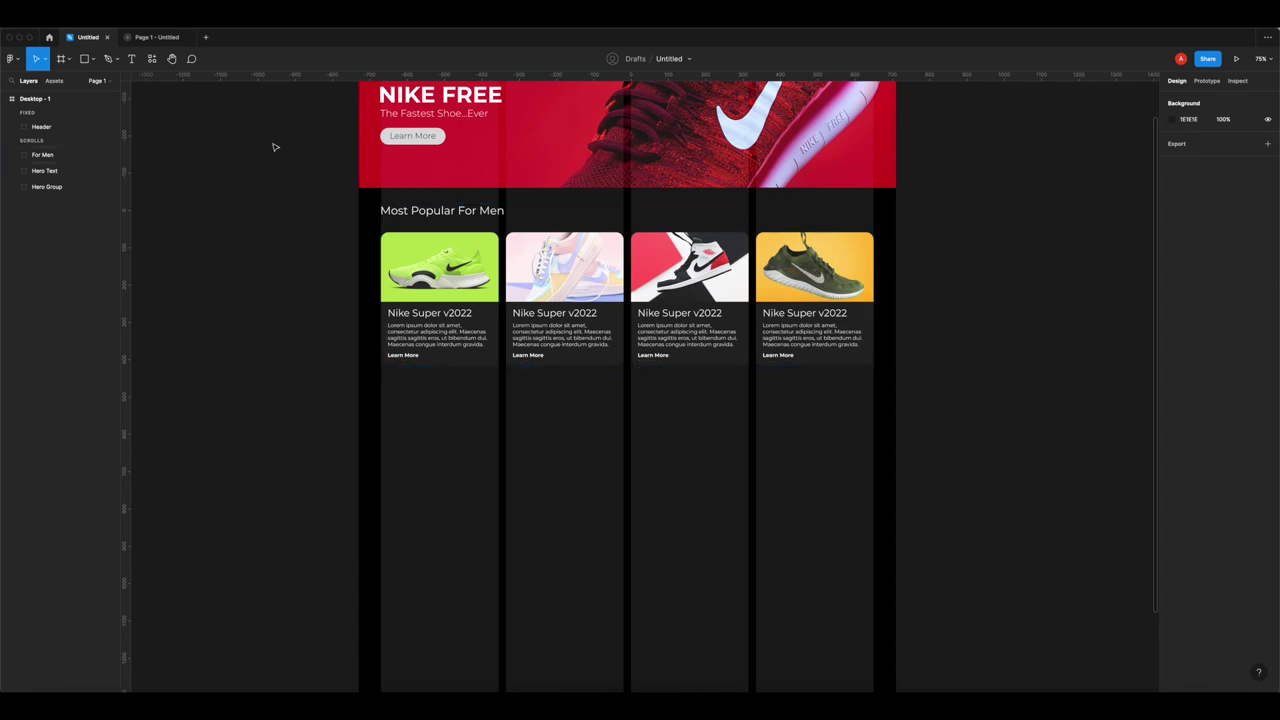
- Draw a full-width rectangle of about 1440 × 557 below the cards at about Y 1019 and give it a near-black fill
{"action": "left_click", "coordinate": [86, 59]}
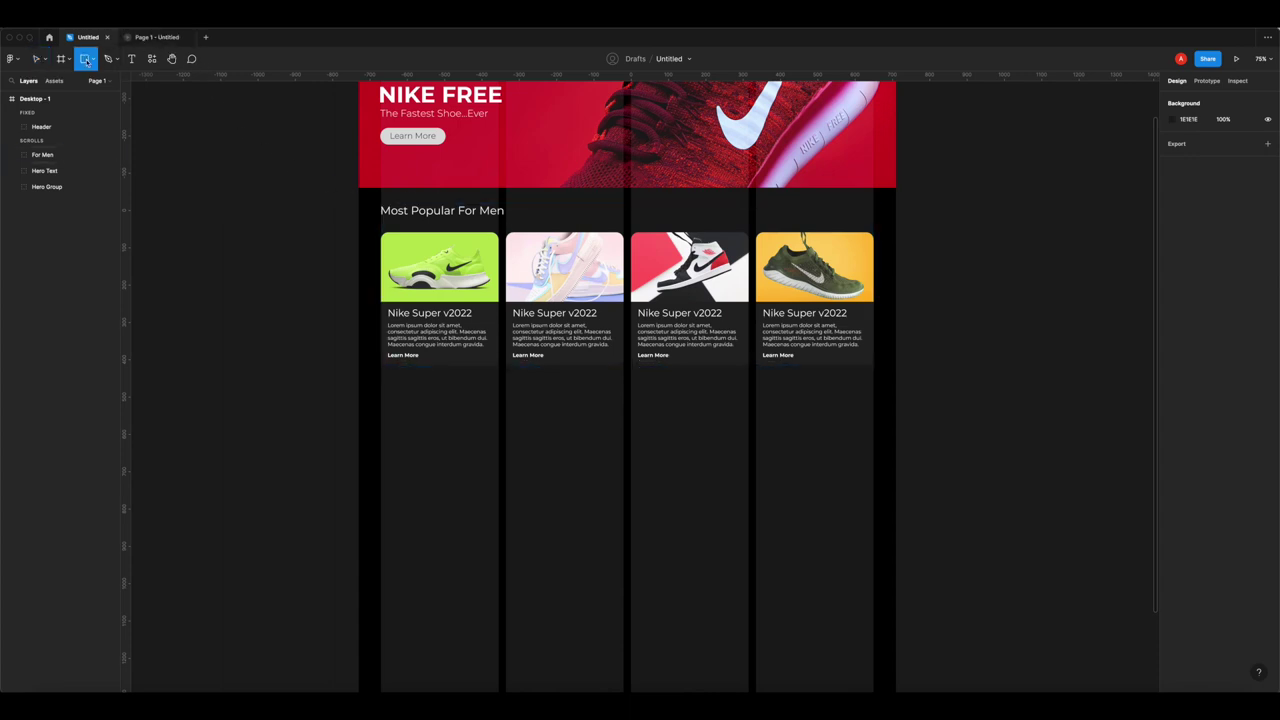
{"action": "left_click_drag", "start_coordinate": [358, 396], "coordinate": [893, 604]}
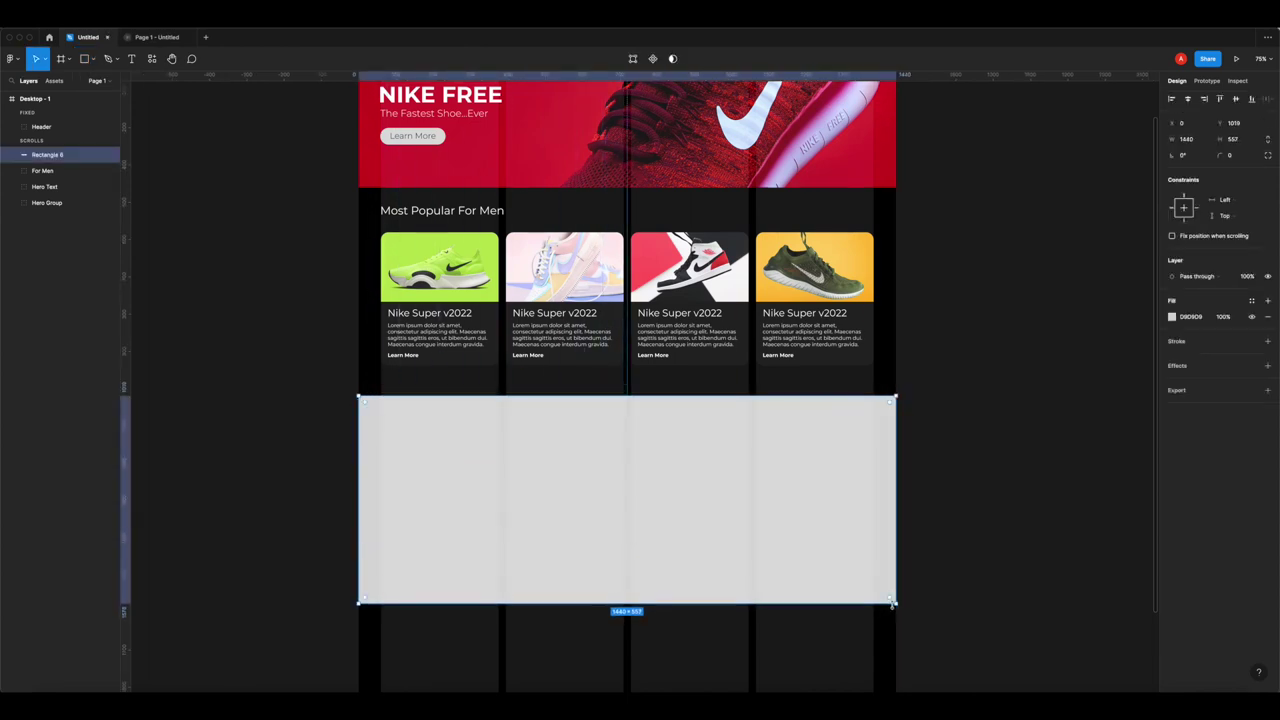
{"action": "left_click", "coordinate": [1173, 316]}
{"action": "left_click_drag", "start_coordinate": [1074, 440], "coordinate": [984, 450]}
{"action": "left_click", "coordinate": [967, 447]}
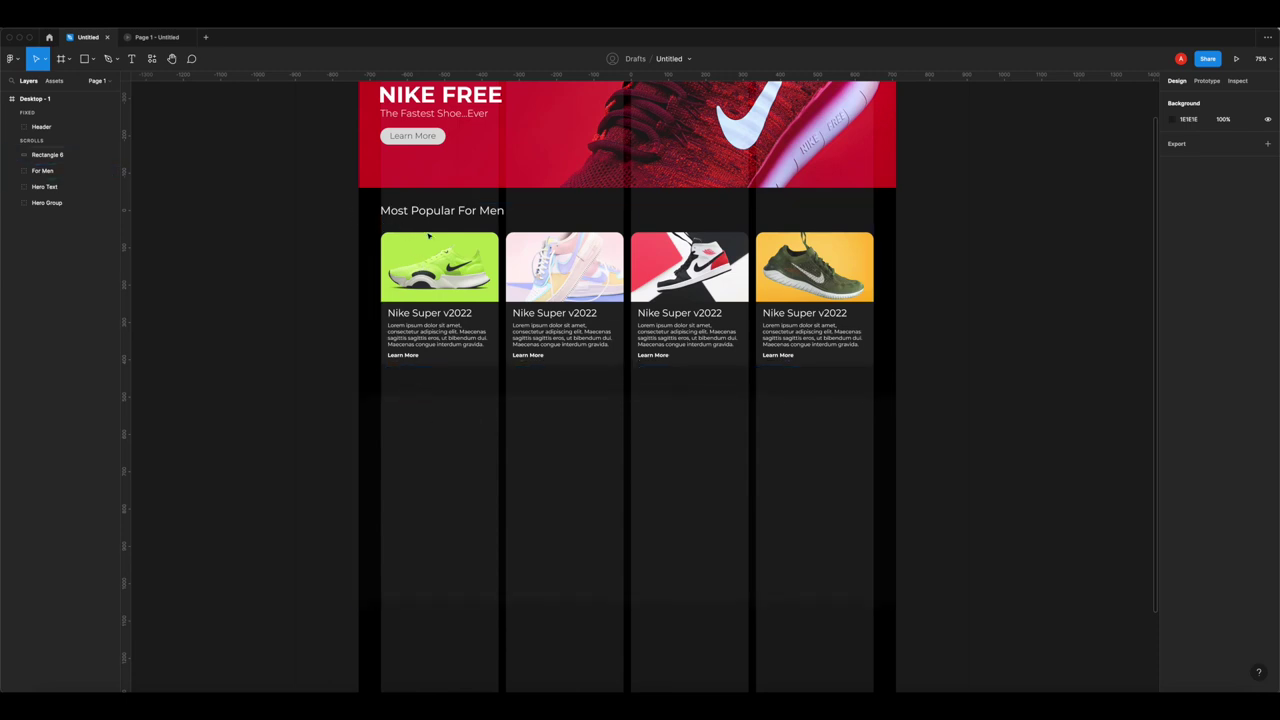
- Duplicate the "For Men" group and place the copy over the dark rectangle at X 58, Y 1096
{"action": "left_click", "coordinate": [476, 258]}
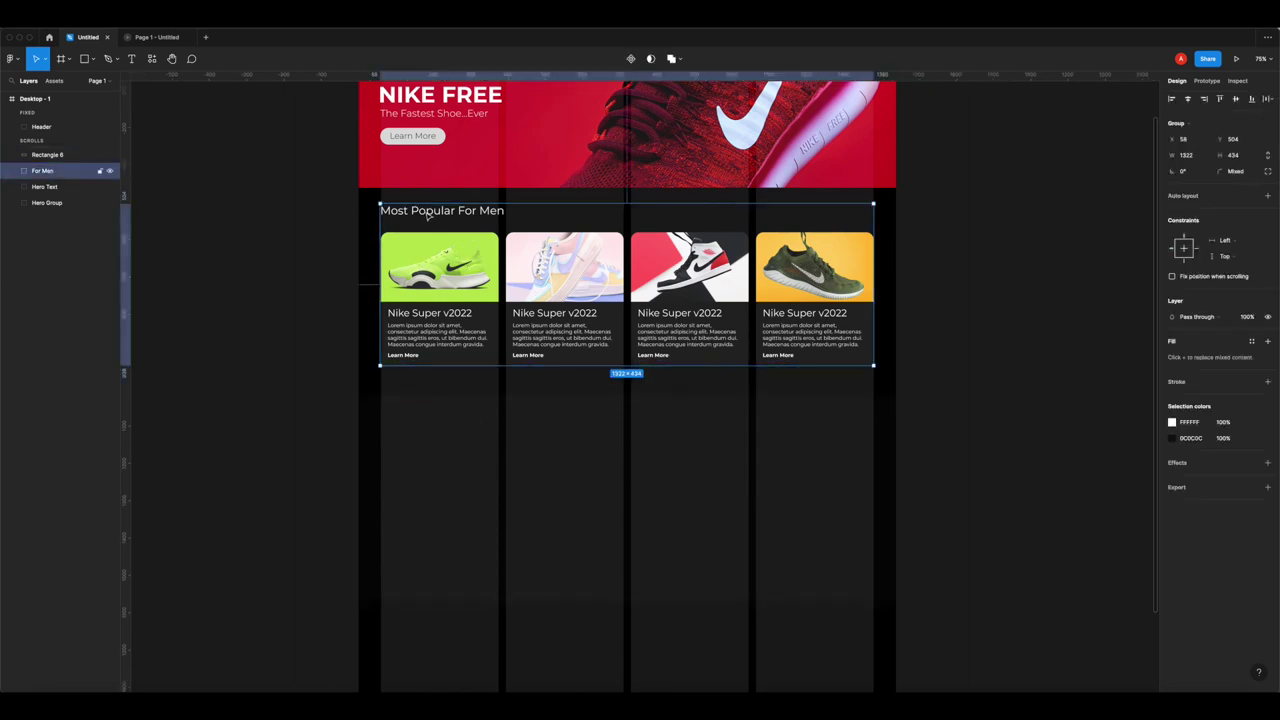
{"action": "key", "text": "ctrl+v"}
{"action": "left_click_drag", "start_coordinate": [452, 264], "coordinate": [435, 481]}
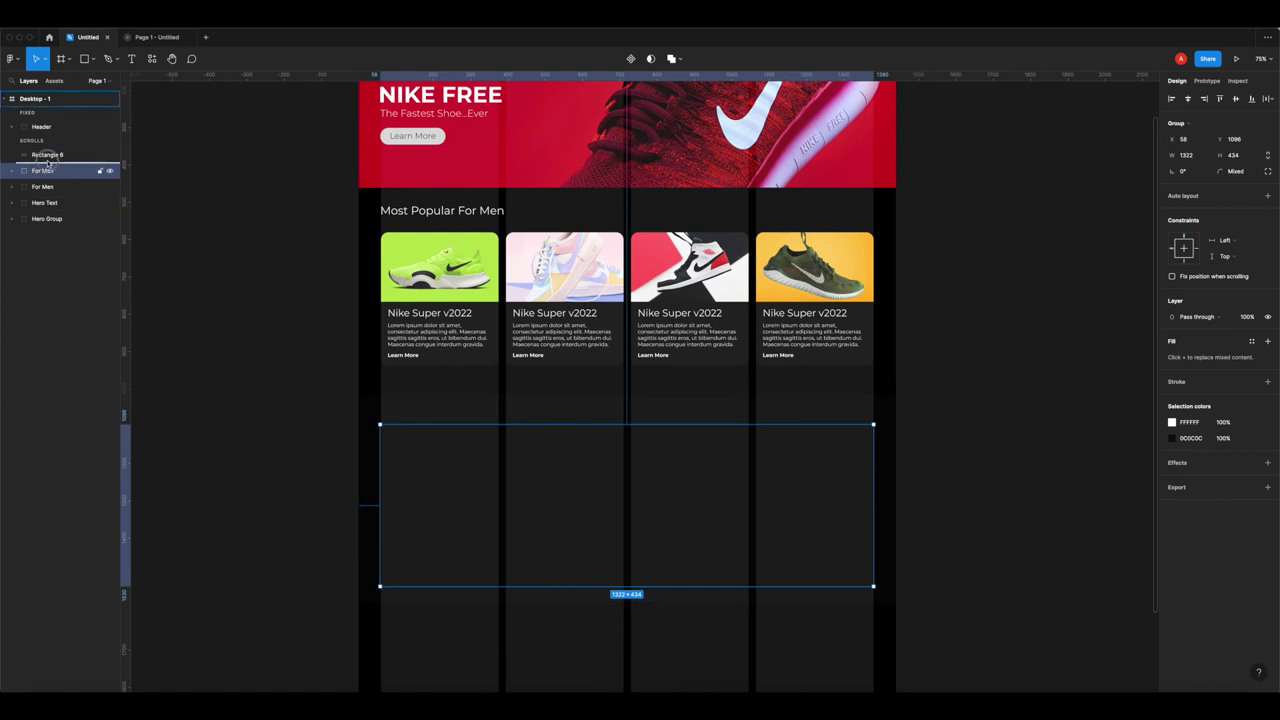
- Move the "For Men" copy above the dark rectangle in the layer order, group the two and name the group "For Women"
{"action": "left_click_drag", "start_coordinate": [42, 170], "coordinate": [42, 153]}
{"action": "left_click", "coordinate": [66, 171], "text": "shift"}
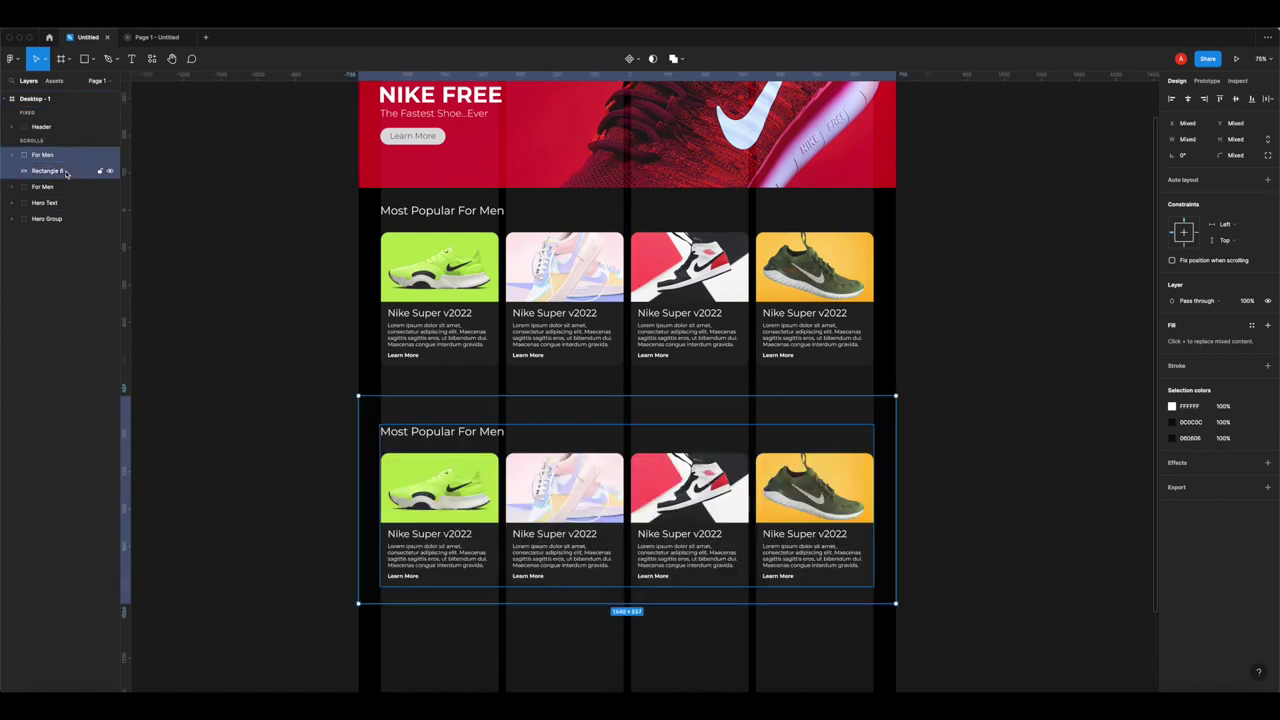
{"action": "key", "text": "ctrl+g"}
{"action": "double_click", "coordinate": [42, 155]}
{"action": "type", "text": "For Women"}
{"action": "key", "text": "Return"}
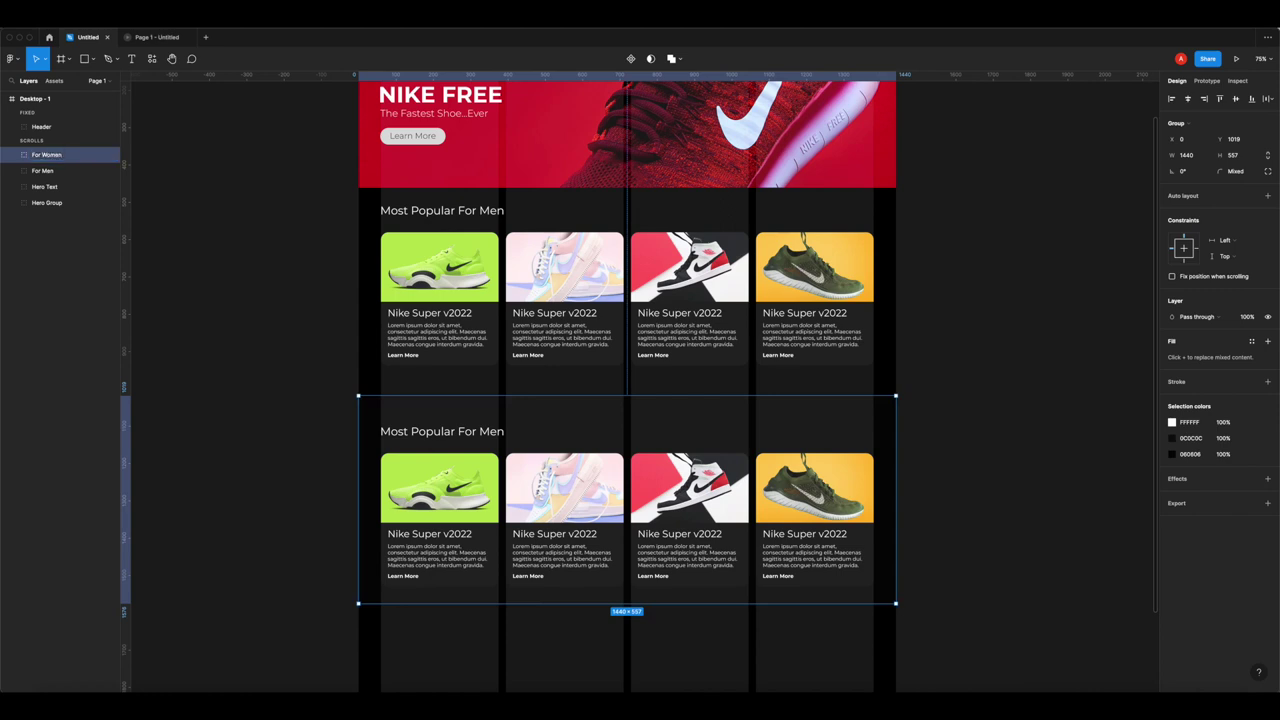
{"action": "left_click", "coordinate": [297, 489]}
- Change the second section's heading to "Most Popular For Women" and widen its text box so it fits on one line
{"action": "double_click", "coordinate": [488, 433]}
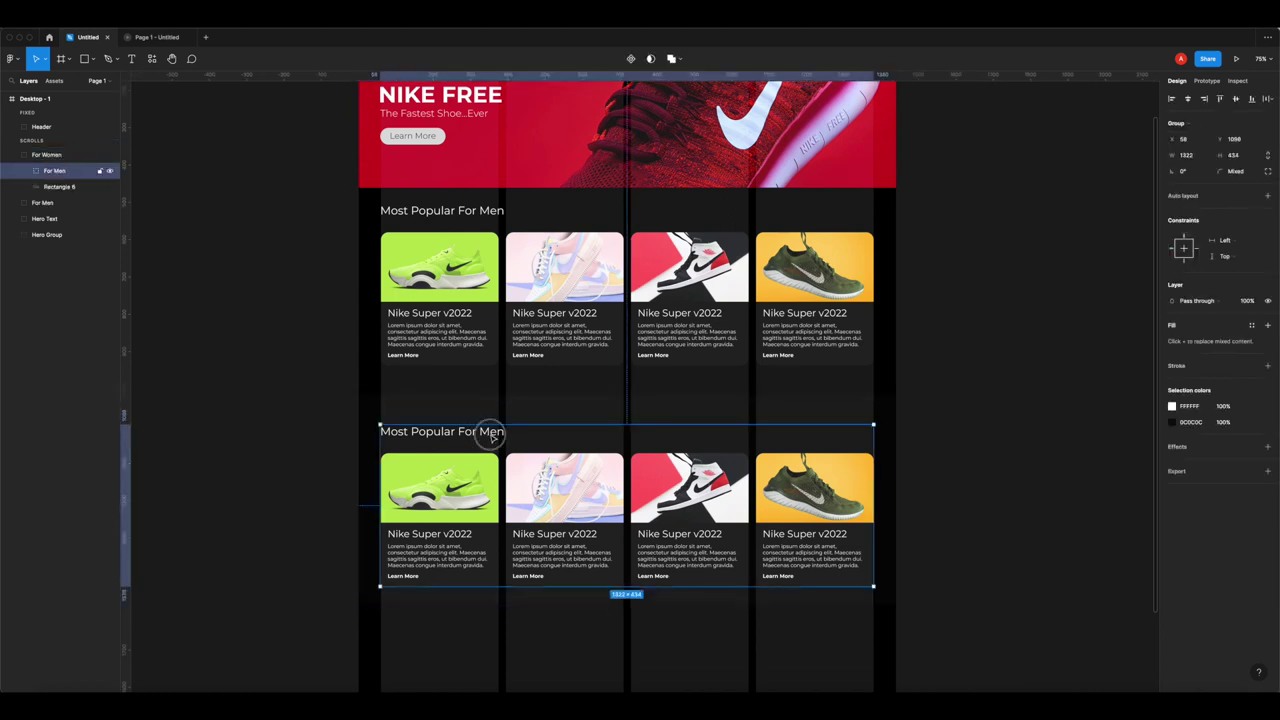
{"action": "double_click", "coordinate": [488, 432]}
{"action": "type", "text": "Women"}
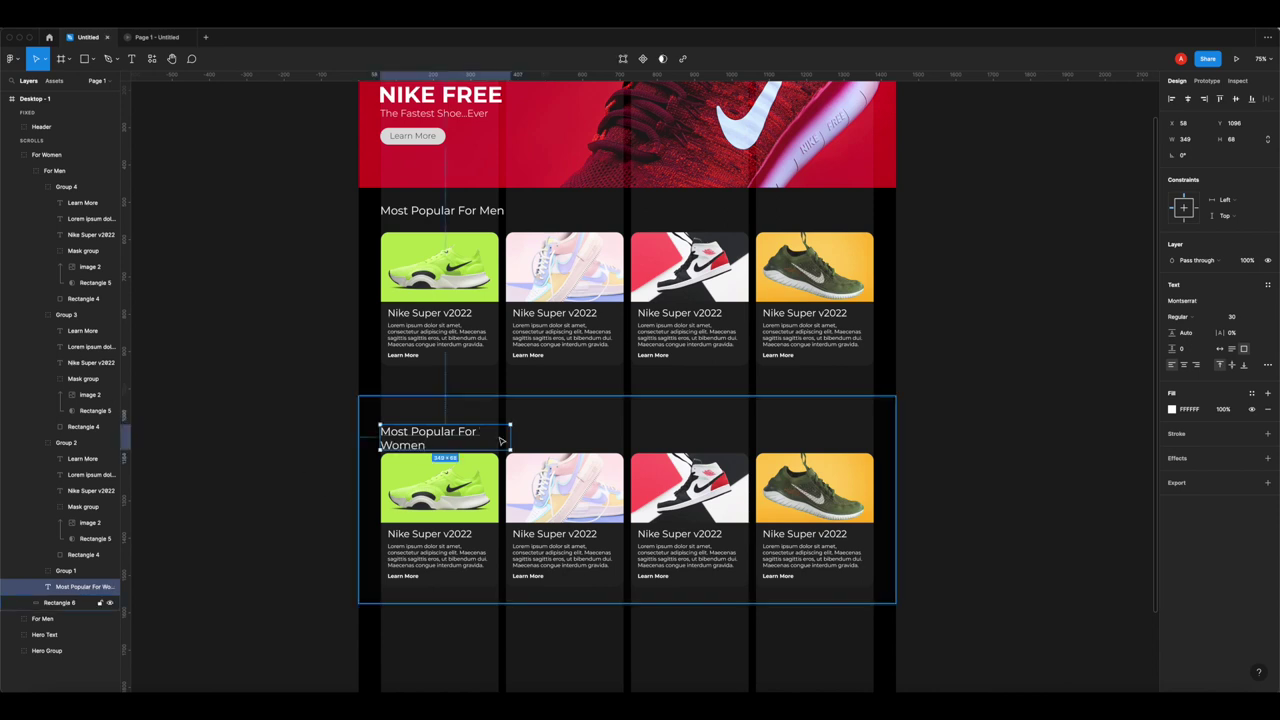
{"action": "left_click_drag", "start_coordinate": [508, 434], "coordinate": [526, 434]}
{"action": "key", "text": "Escape"}
- Move the "For Women" group up to about Y 1003 and check the spacing in the prototype preview
{"action": "left_click", "coordinate": [60, 154]}
{"action": "left_click_drag", "start_coordinate": [462, 507], "coordinate": [463, 464]}
{"action": "key", "text": "Escape"}
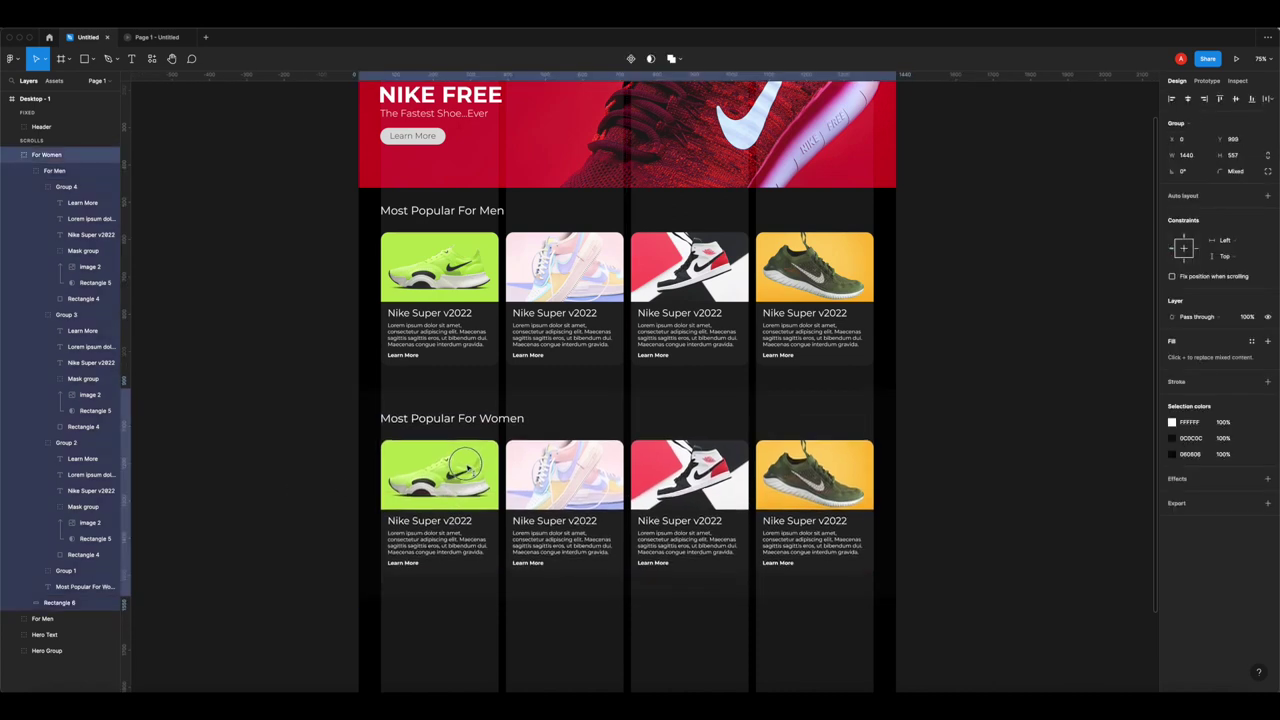
{"action": "left_click", "coordinate": [205, 146]}
{"action": "left_click", "coordinate": [156, 37]}
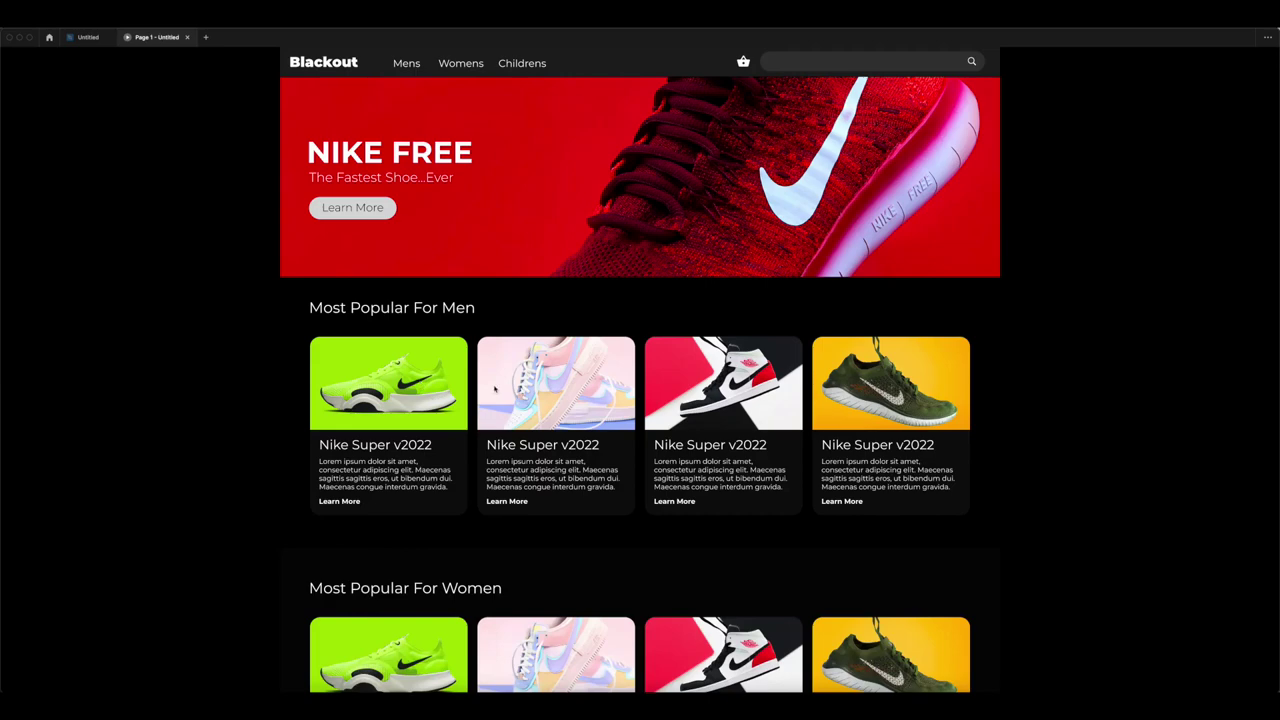
{"action": "scroll", "coordinate": [494, 389], "scroll_direction": "down", "scroll_amount": 5}
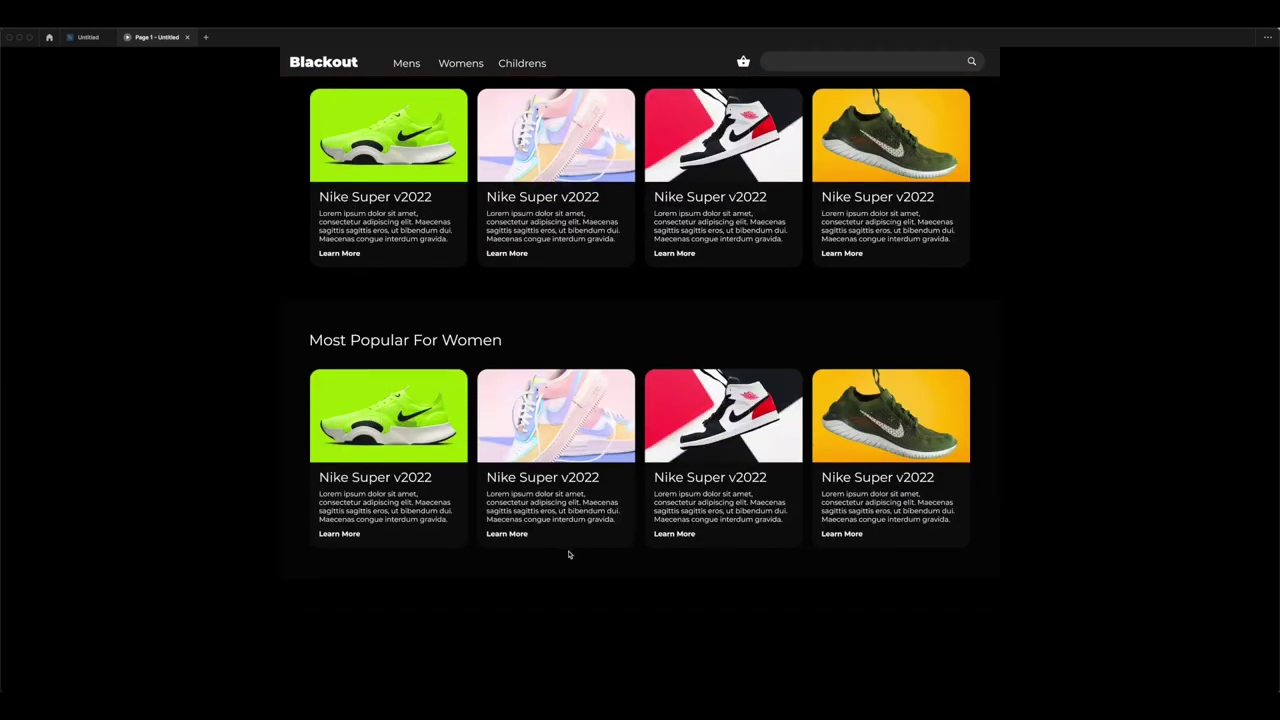
- Change the women's section background rectangle to fill 222222 and review the page in the prototype preview
{"action": "left_click", "coordinate": [88, 37]}
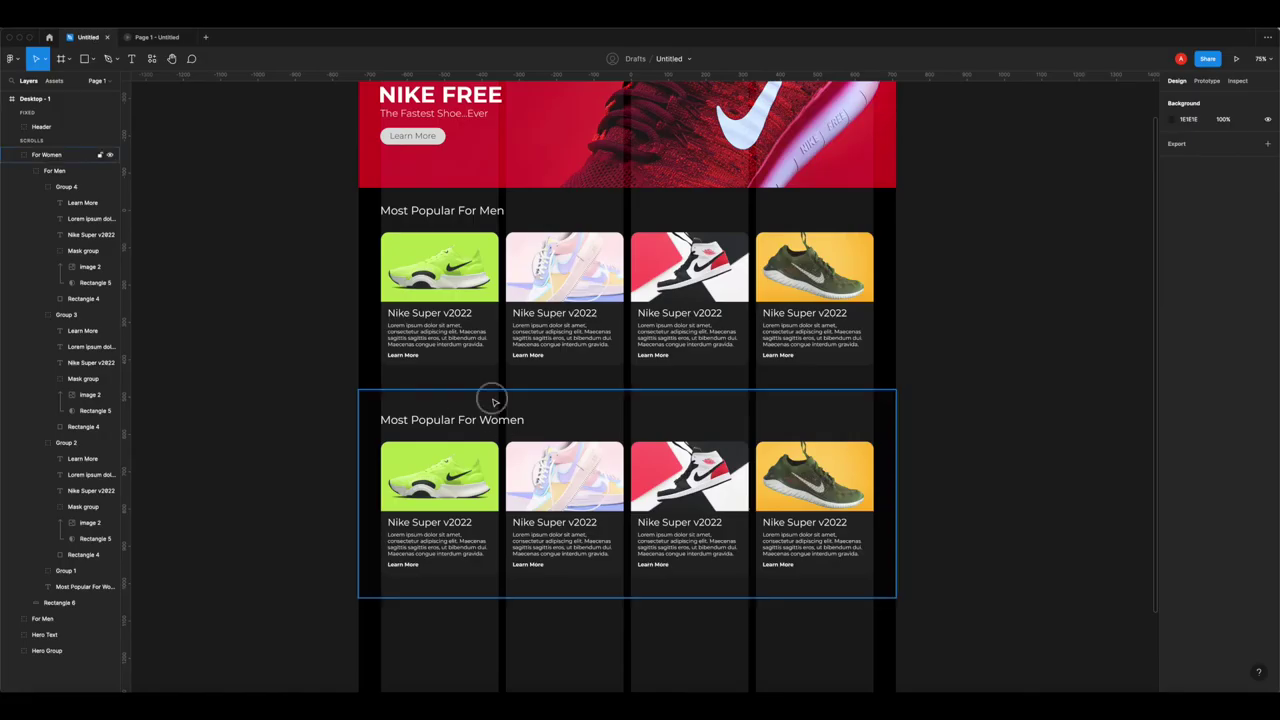
{"action": "left_click", "coordinate": [490, 400]}
{"action": "left_click", "coordinate": [1172, 300]}
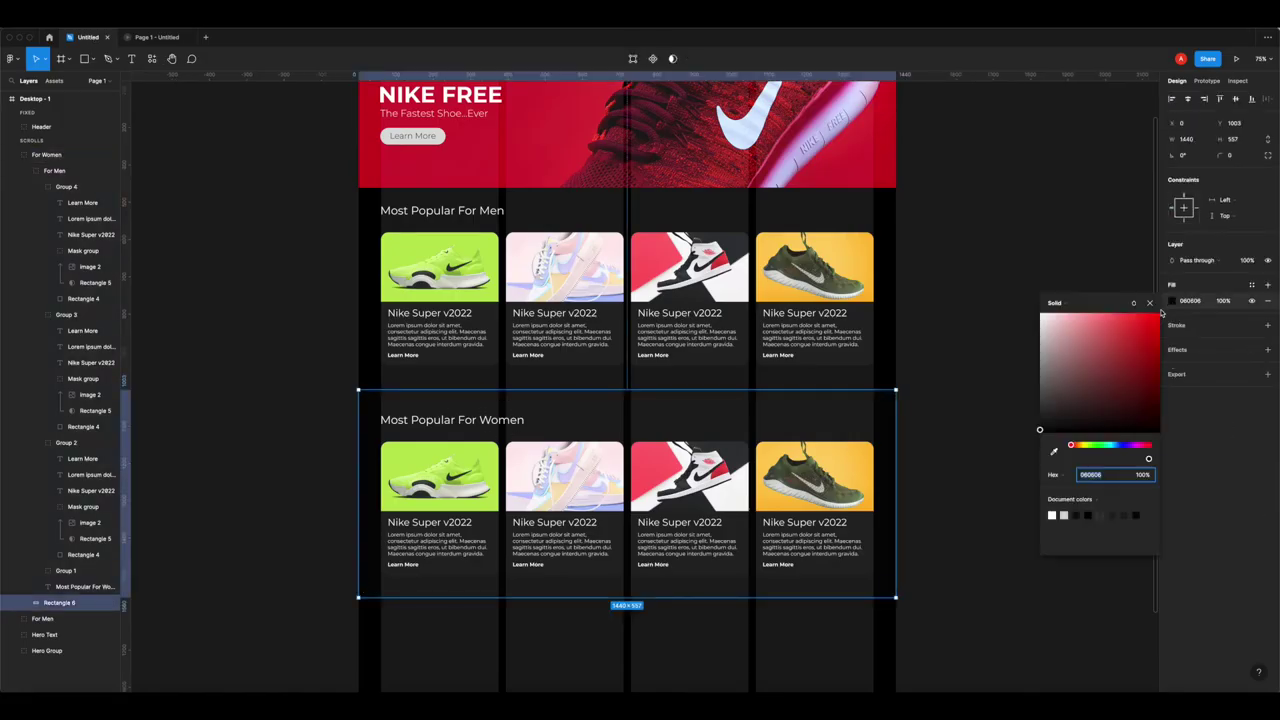
{"action": "left_click", "coordinate": [1039, 408]}
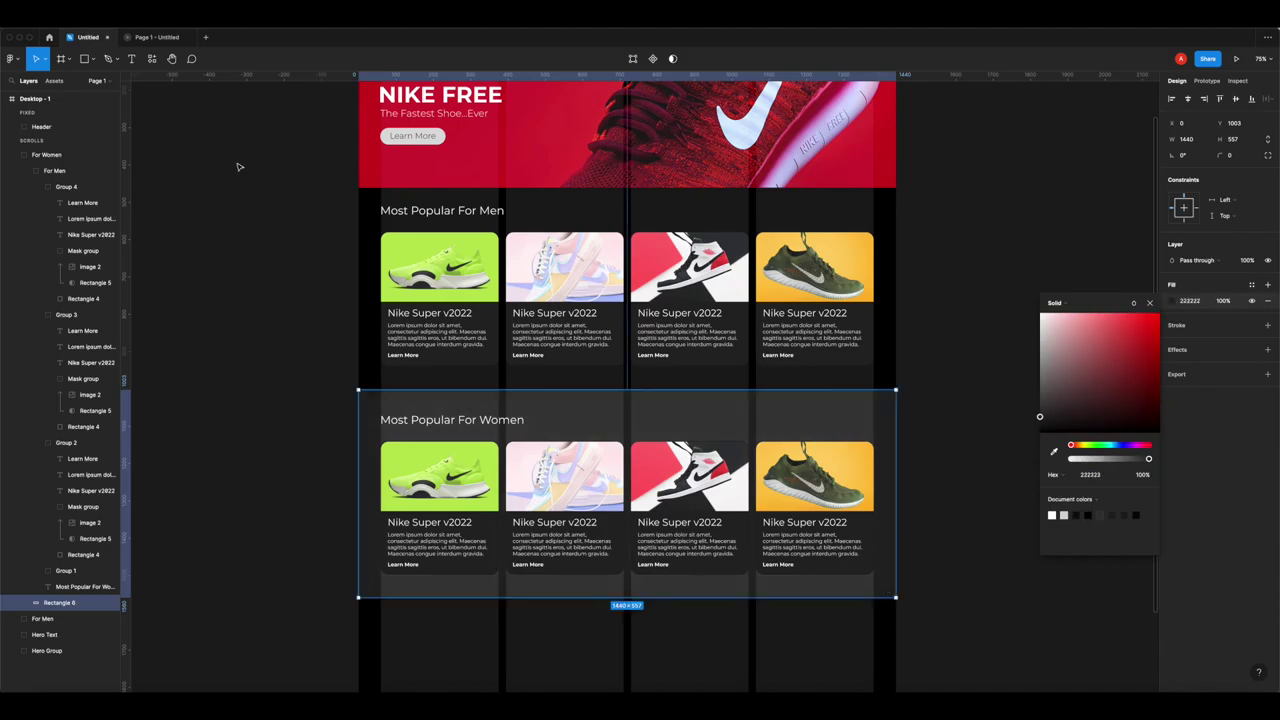
{"action": "left_click", "coordinate": [162, 37]}
{"action": "scroll", "coordinate": [571, 286], "scroll_direction": "up", "scroll_amount": 3}
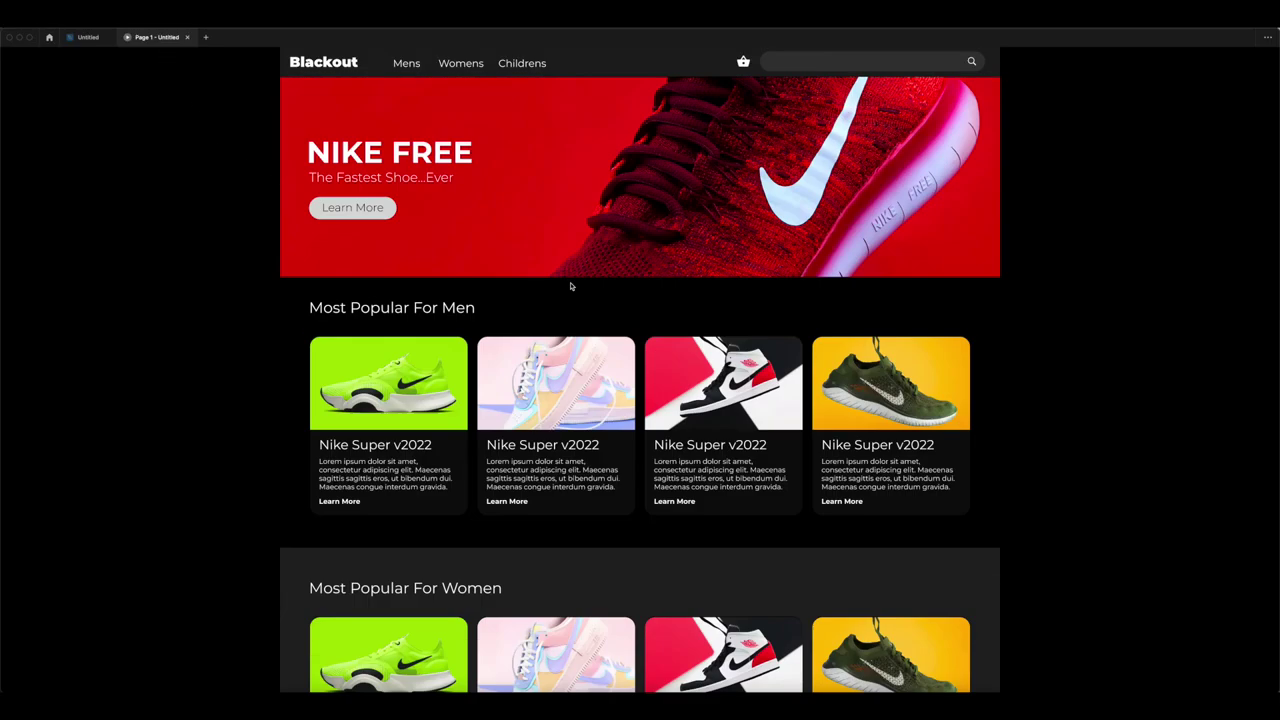
{"action": "scroll", "coordinate": [571, 286], "scroll_direction": "down", "scroll_amount": 1}
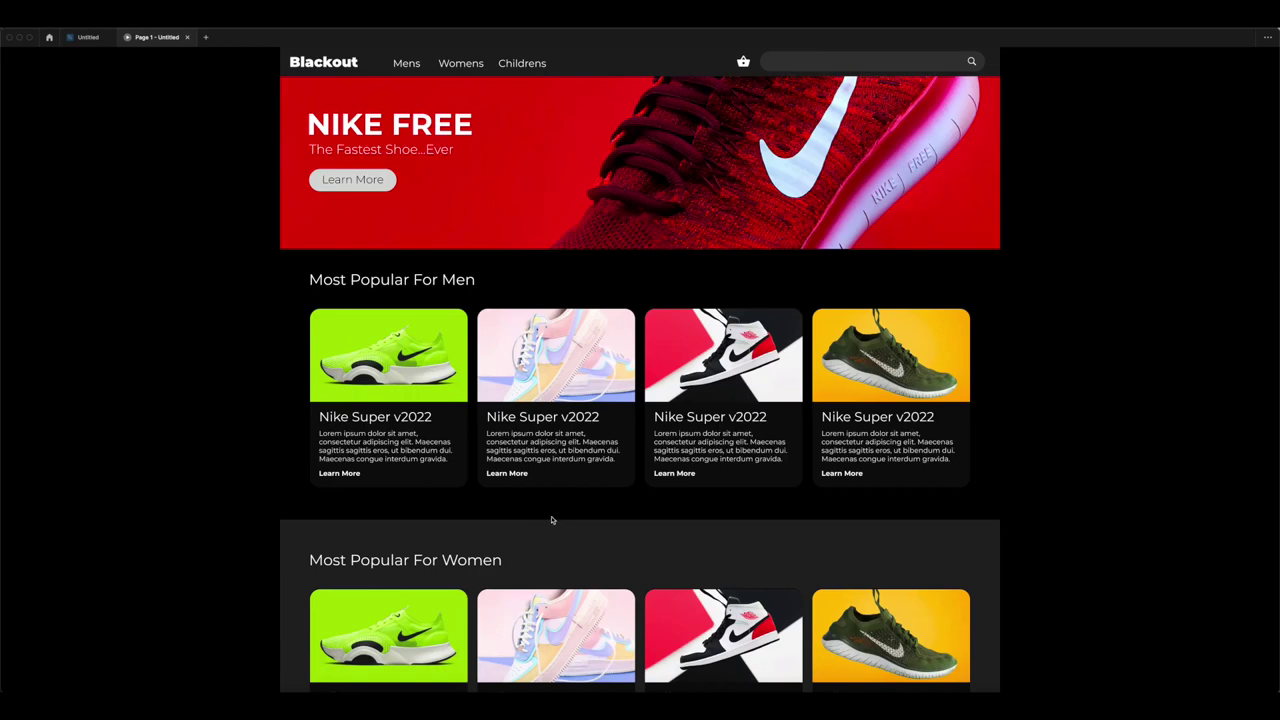
{"action": "scroll", "coordinate": [551, 520], "scroll_direction": "down", "scroll_amount": 5}
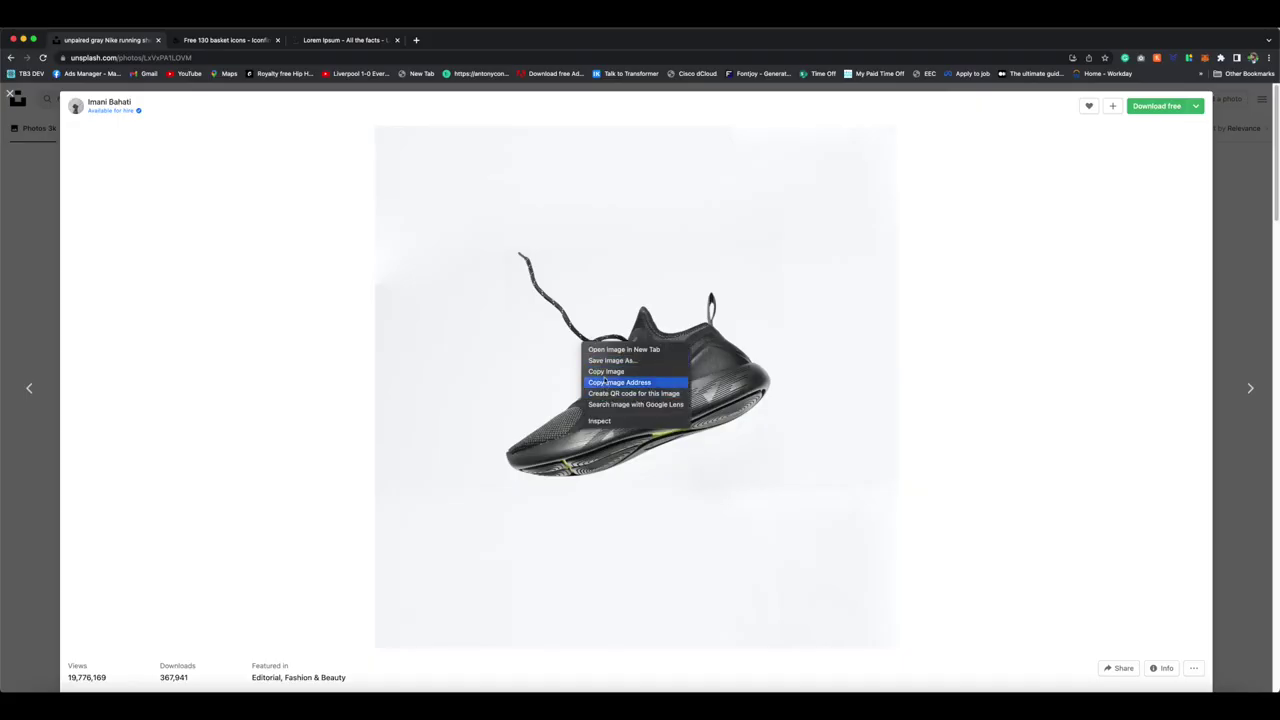
- Copy the black Nike shoe image from Unsplash and use it to replace the first women's card photo in Figma
{"action": "left_click", "coordinate": [622, 378]}
{"action": "left_click", "coordinate": [145, 700]}
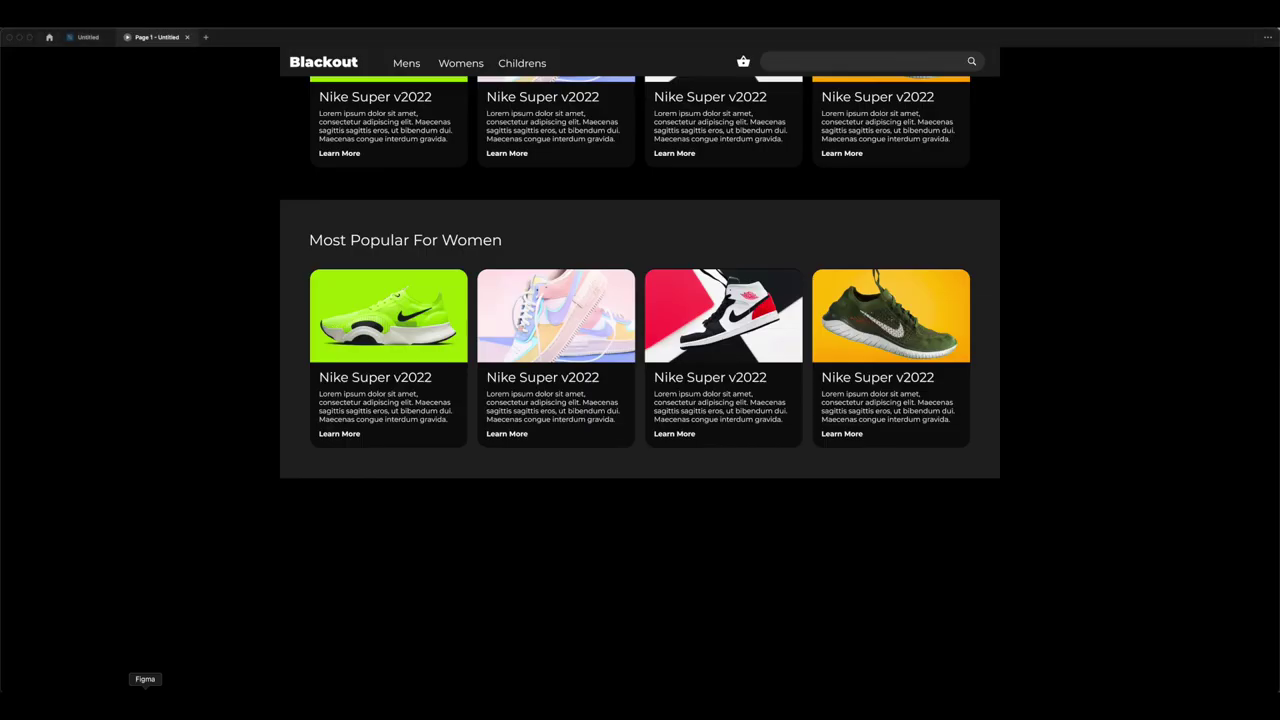
{"action": "left_click", "coordinate": [72, 38]}
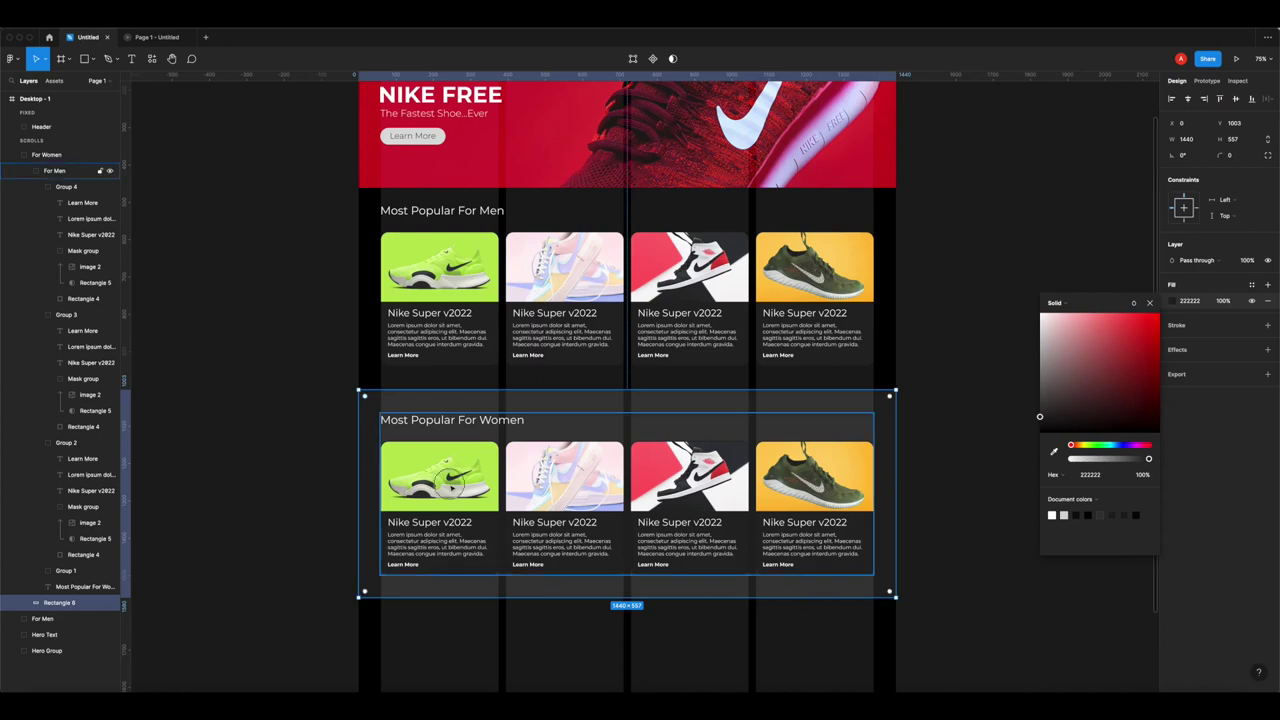
{"action": "left_click", "coordinate": [455, 483]}
{"action": "key", "text": "super+v"}
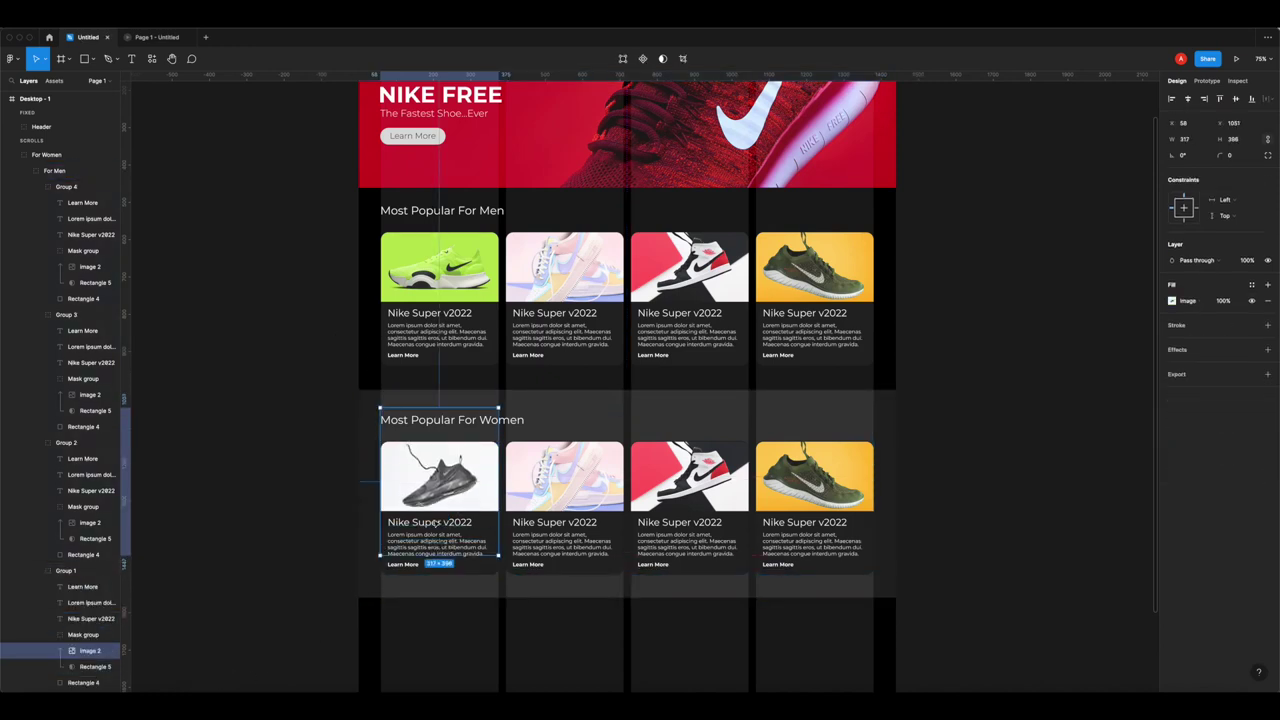
- Switch to the Unsplash "nike" results and copy the photo of the white sneaker on dark fabric
{"action": "key", "text": "super+Tab"}
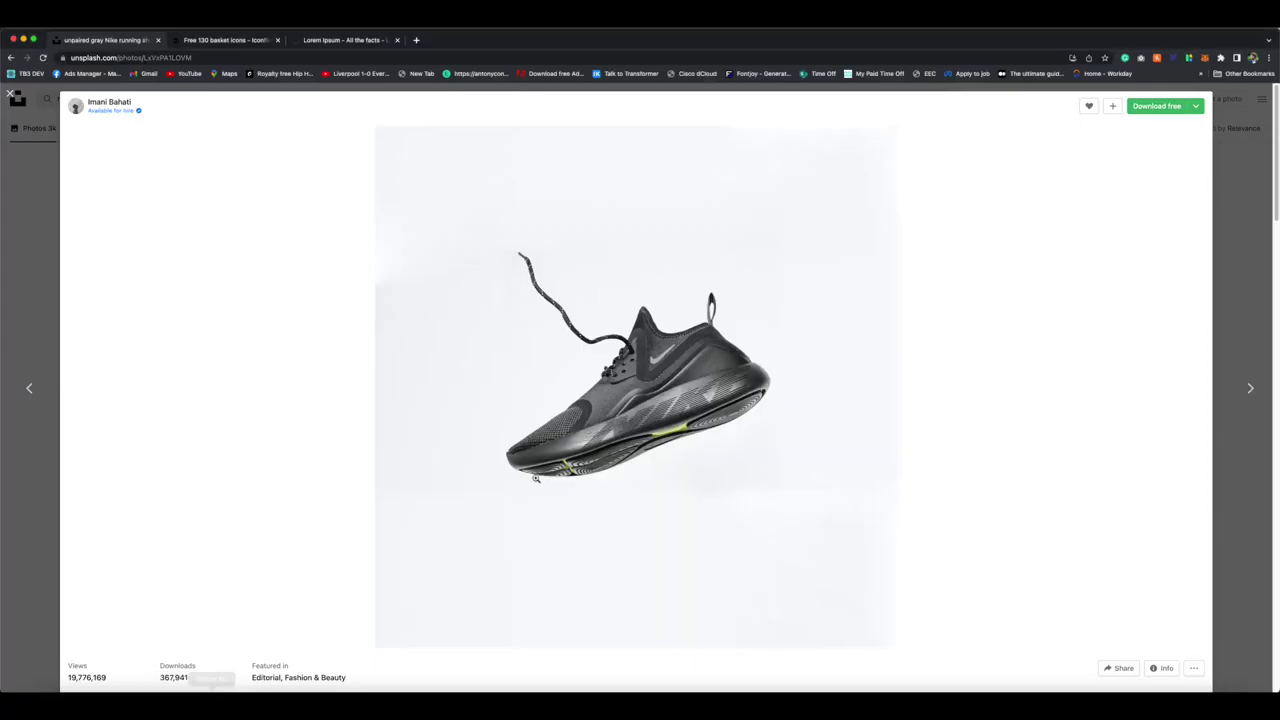
{"action": "left_click", "coordinate": [31, 284]}
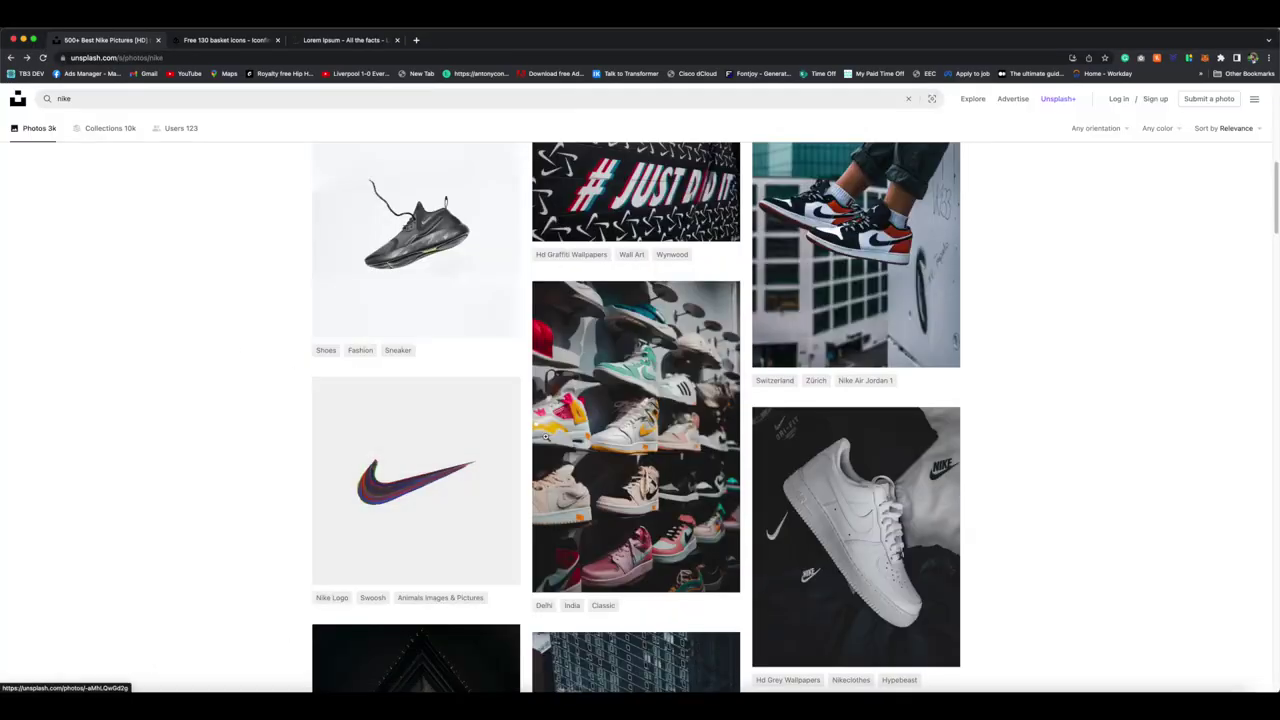
{"action": "scroll", "coordinate": [640, 400], "scroll_direction": "down", "scroll_amount": 3}
{"action": "left_click", "coordinate": [851, 415]}
{"action": "right_click", "coordinate": [715, 369]}
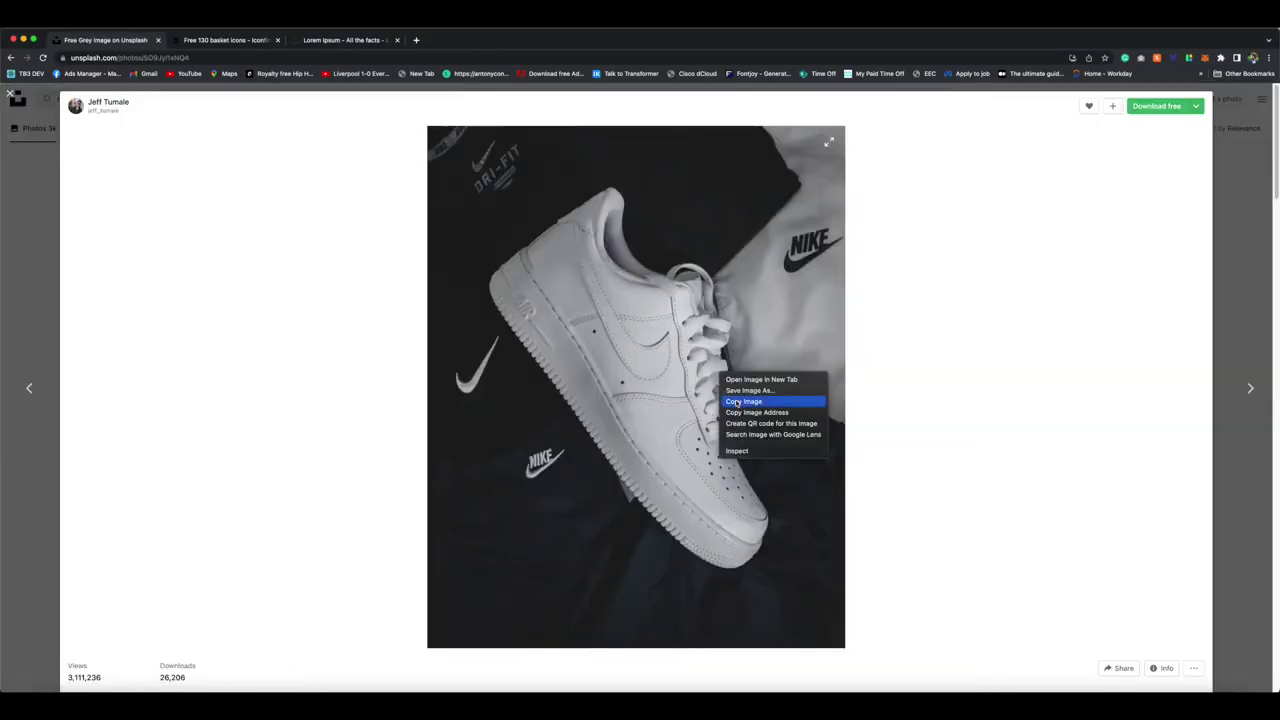
{"action": "left_click", "coordinate": [760, 400]}
- Back in Figma, replace the second card's photo in the men's section with the copied white sneaker image
{"action": "left_click", "coordinate": [145, 700]}
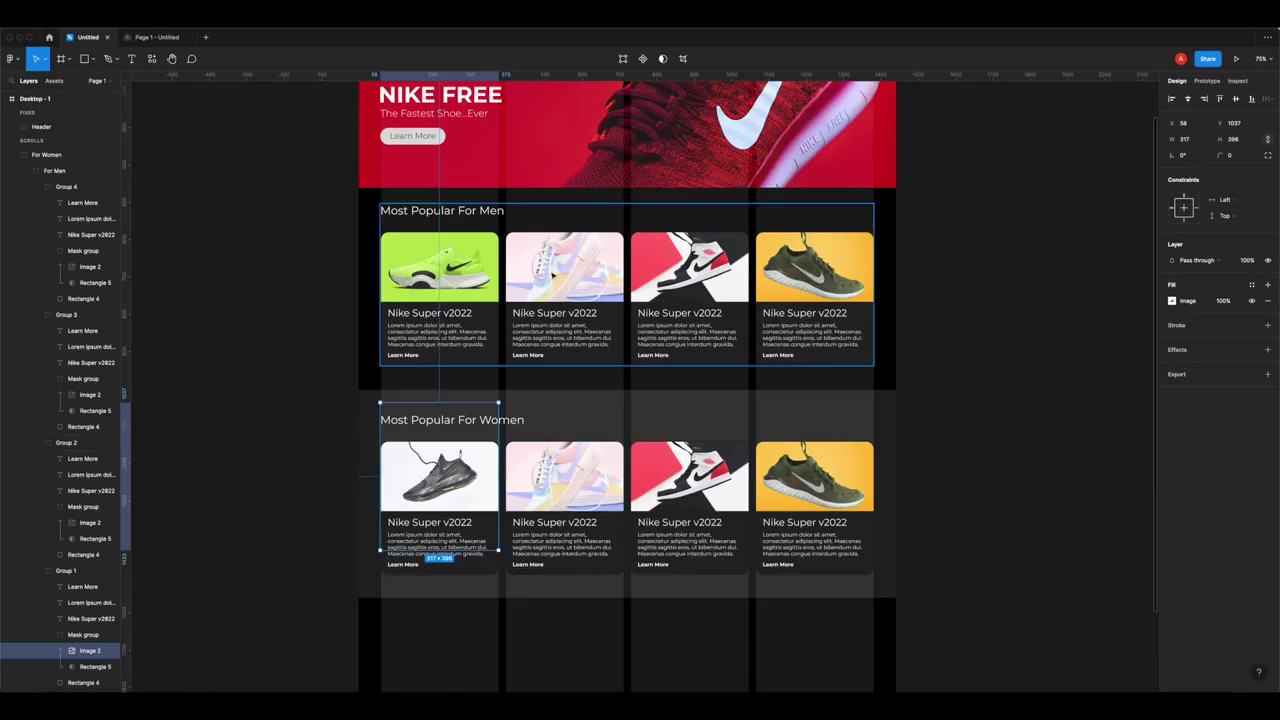
{"action": "left_click", "coordinate": [555, 283]}
{"action": "double_click", "coordinate": [555, 283]}
{"action": "double_click", "coordinate": [556, 283]}
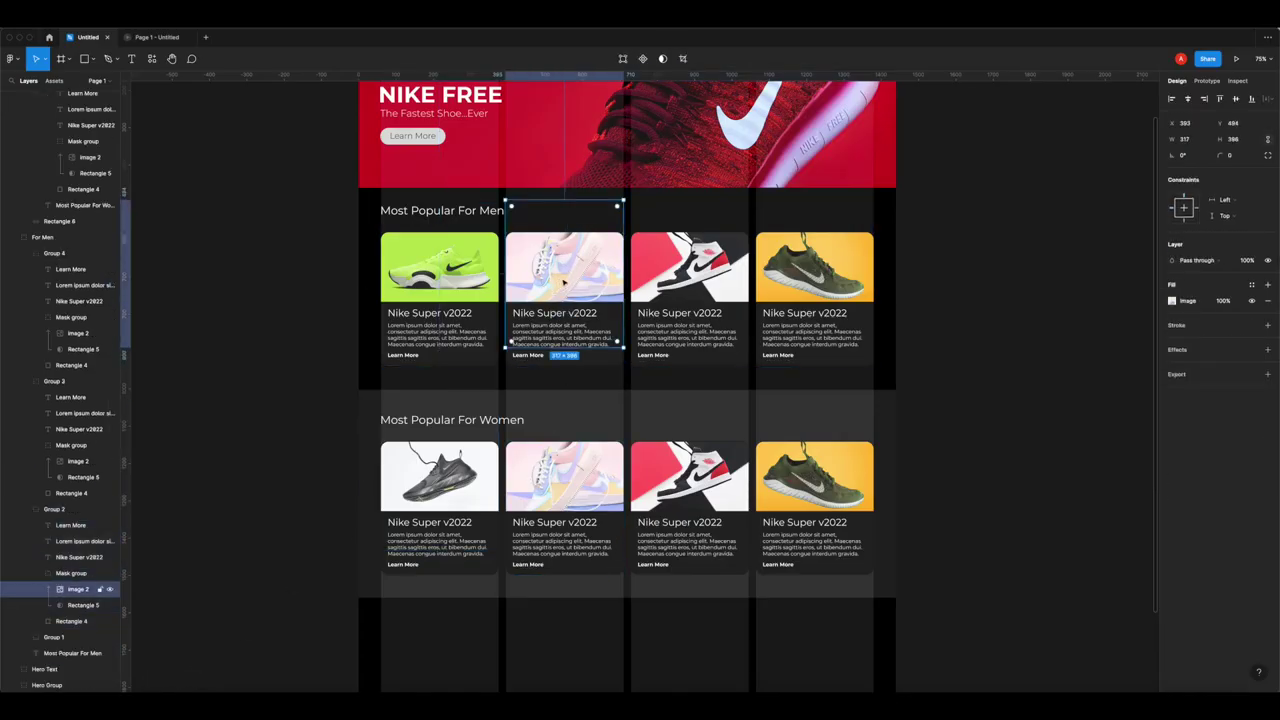
{"action": "key", "text": "ctrl+v"}
{"action": "left_click", "coordinate": [262, 460]}
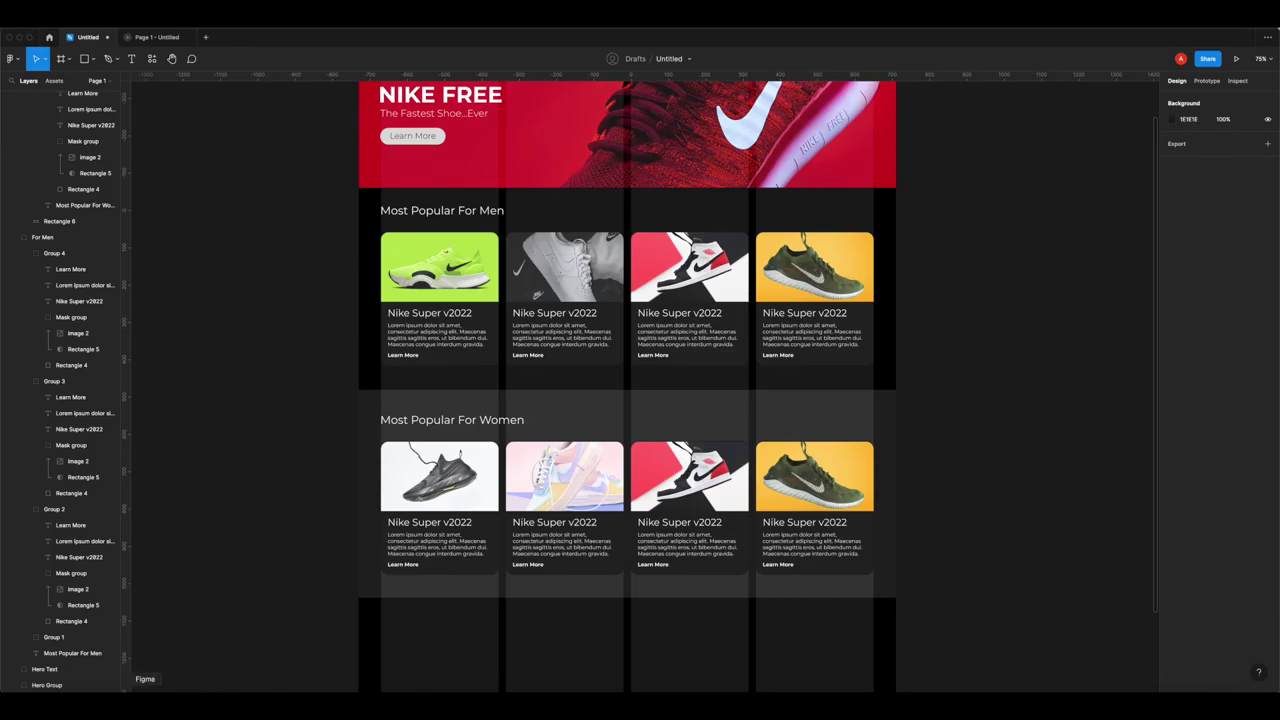
- Return to the Unsplash "nike" results and copy the photo of the blue and beige Air Jordan shoe
{"action": "left_click", "coordinate": [179, 700]}
{"action": "left_click", "coordinate": [43, 478]}
{"action": "scroll", "coordinate": [131, 466], "scroll_direction": "down", "scroll_amount": 10}
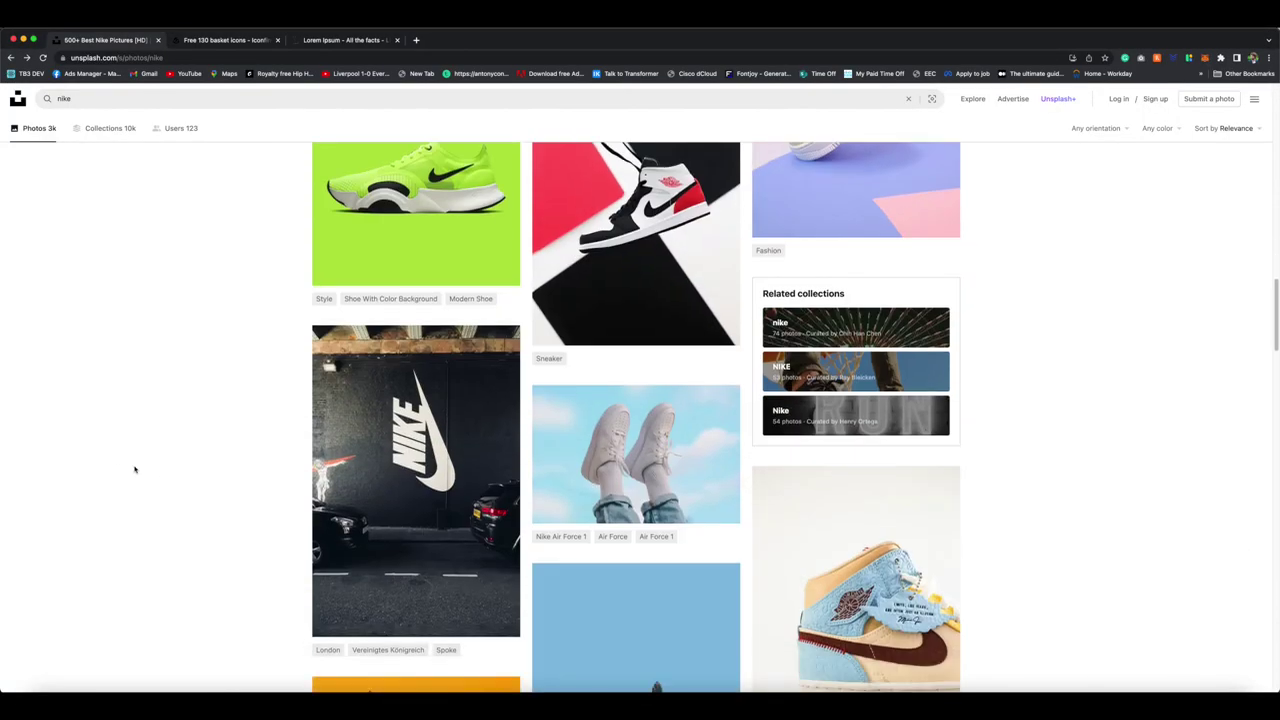
{"action": "scroll", "coordinate": [135, 469], "scroll_direction": "down", "scroll_amount": 3}
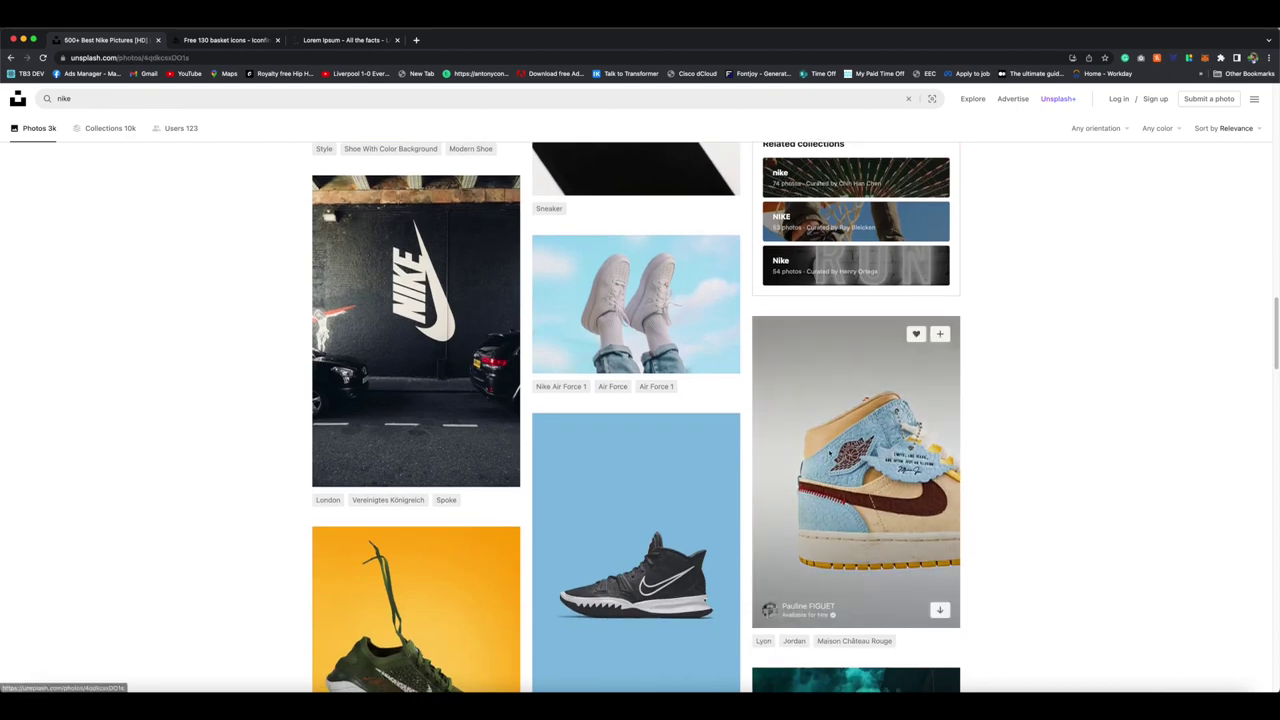
{"action": "left_click", "coordinate": [855, 470]}
{"action": "right_click", "coordinate": [688, 407]}
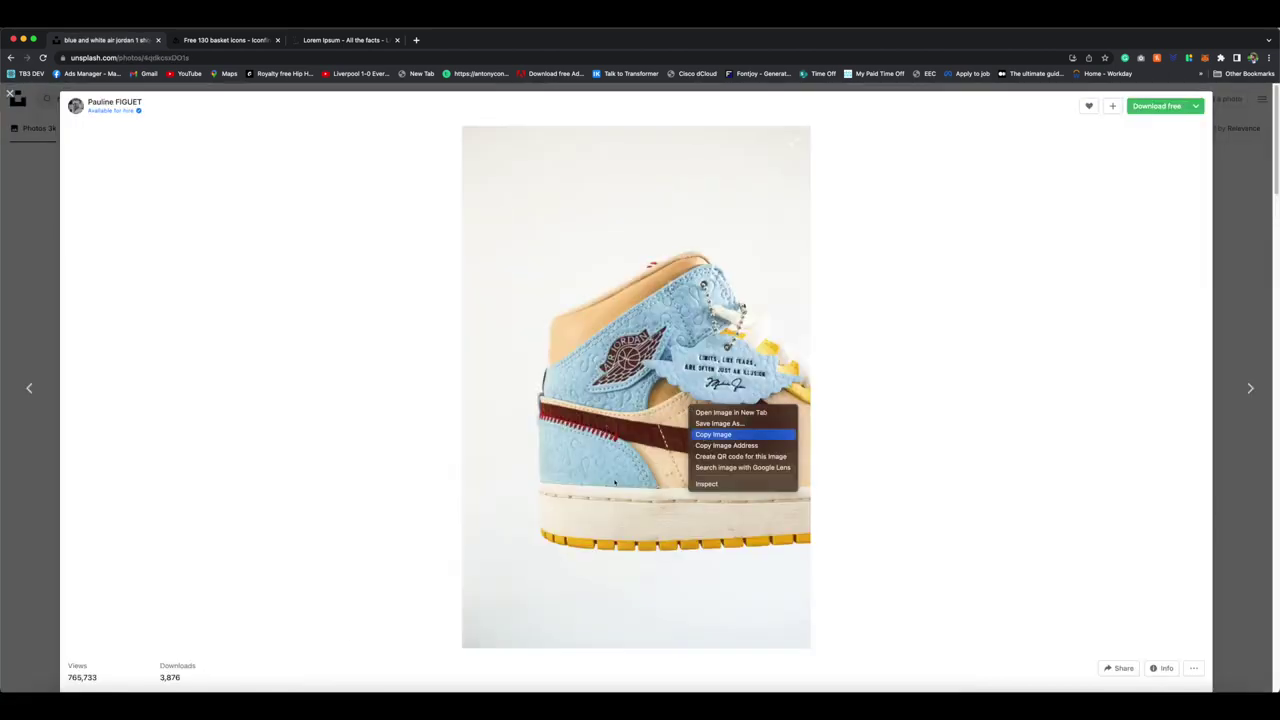
{"action": "left_click", "coordinate": [713, 434]}
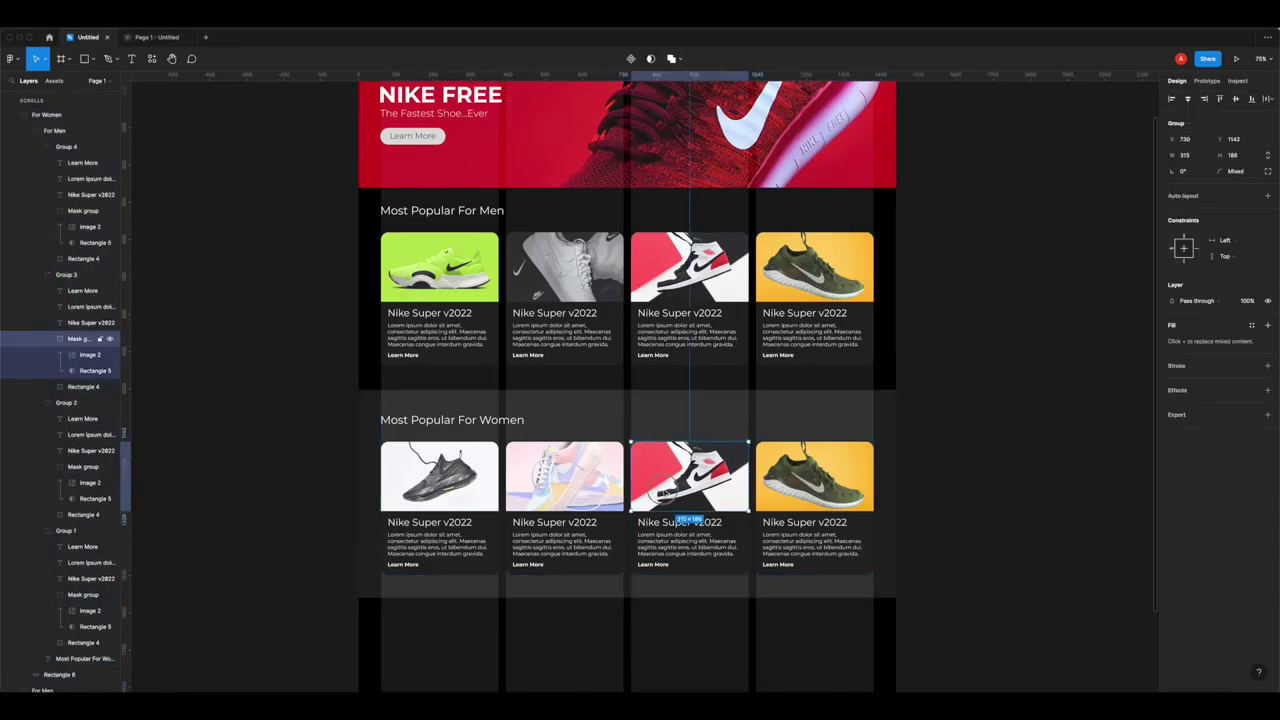
- In Figma, replace the third women's card photo with the copied Air Jordan image and adjust its vertical position within the mask
{"action": "double_click", "coordinate": [664, 493]}
{"action": "key", "text": "super+v"}
{"action": "left_click_drag", "start_coordinate": [684, 493], "coordinate": [683, 486]}
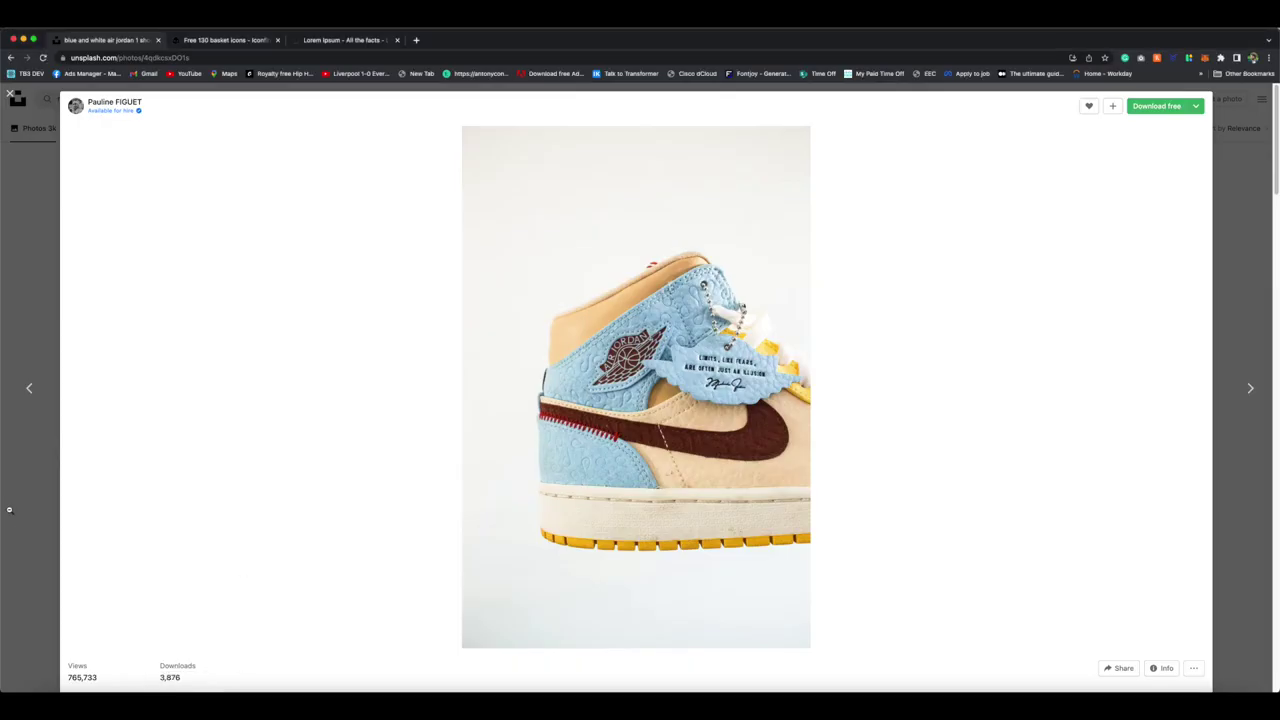
- Go back to the Unsplash "nike" results and copy the photo of the white and orange running shoe on grey
{"action": "left_click", "coordinate": [31, 525]}
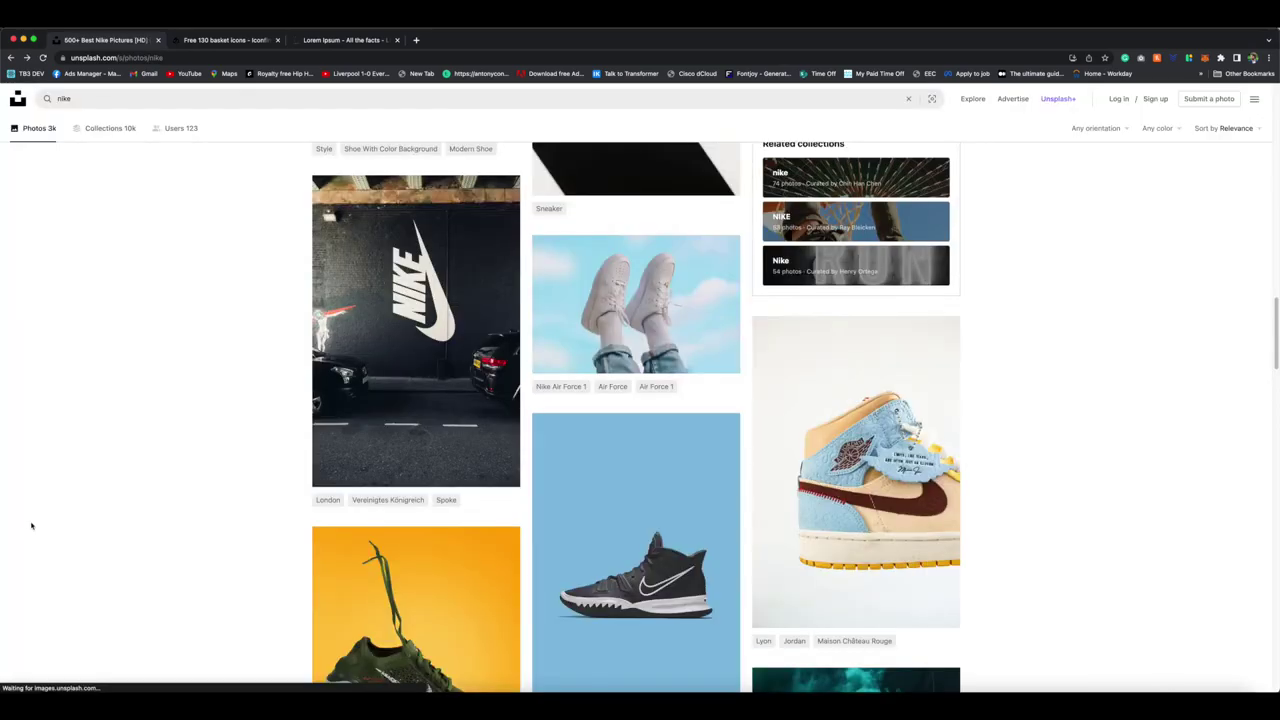
{"action": "scroll", "coordinate": [475, 466], "scroll_direction": "down", "scroll_amount": 10}
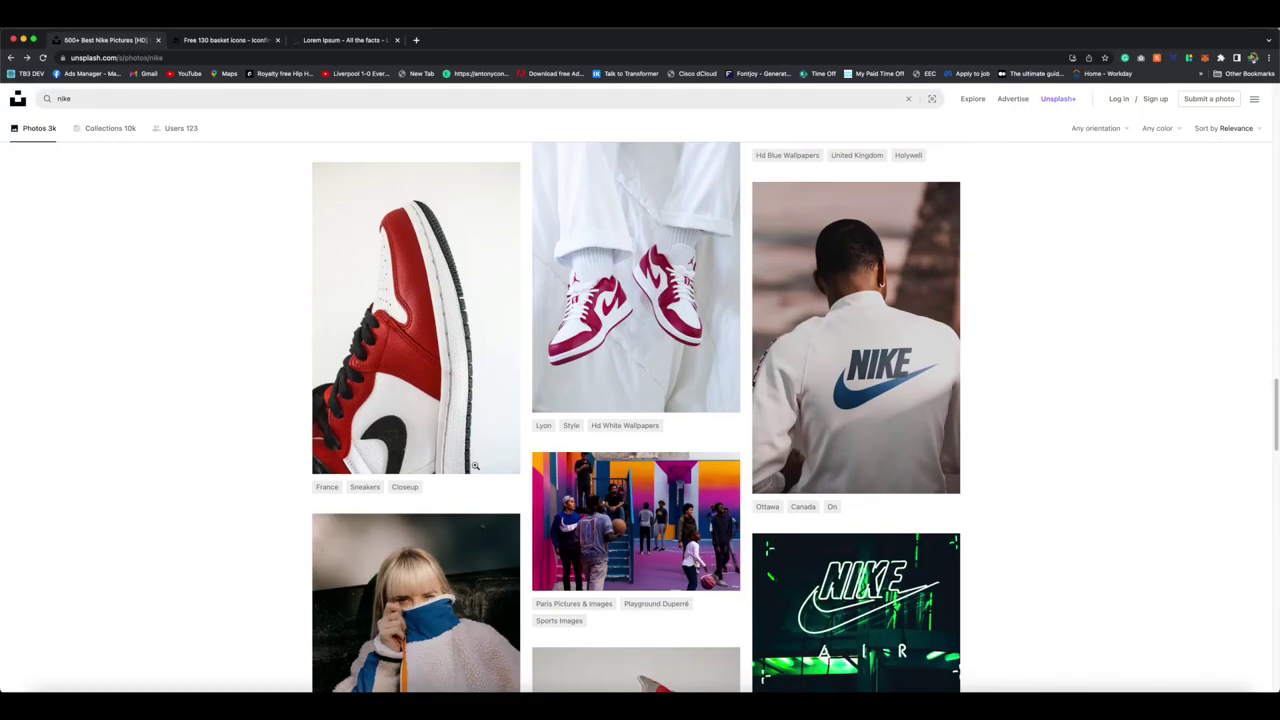
{"action": "scroll", "coordinate": [475, 466], "scroll_direction": "down", "scroll_amount": 5}
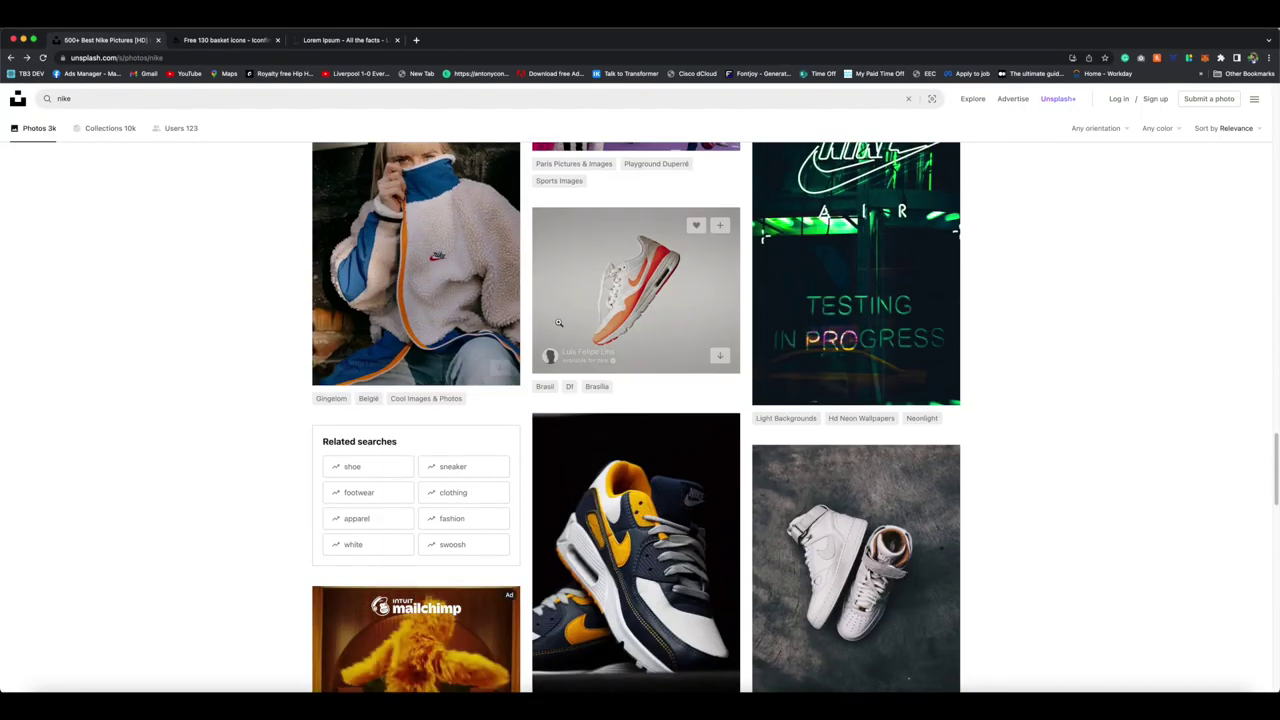
{"action": "left_click", "coordinate": [557, 326]}
{"action": "right_click", "coordinate": [616, 324]}
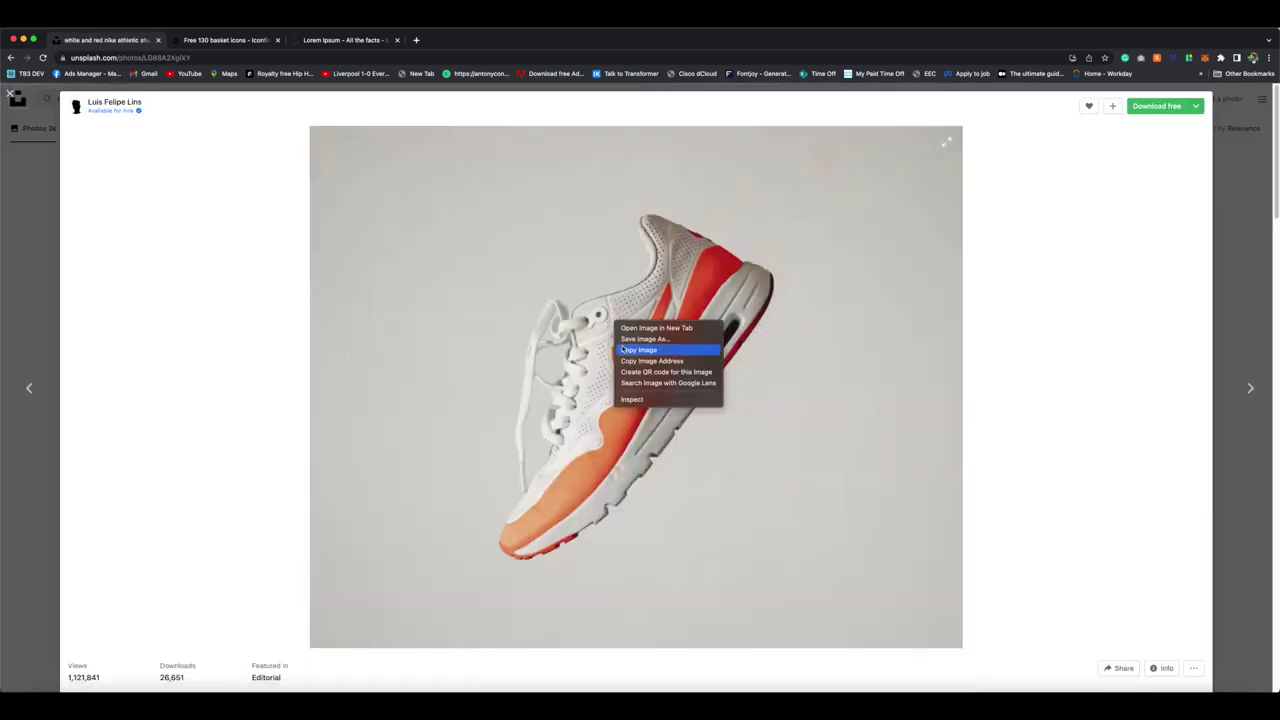
{"action": "left_click", "coordinate": [638, 350]}
- In Figma, replace the fourth women's card photo with the copied white and orange shoe image and shift it down within the mask
{"action": "left_click", "coordinate": [146, 706]}
{"action": "left_click", "coordinate": [828, 487]}
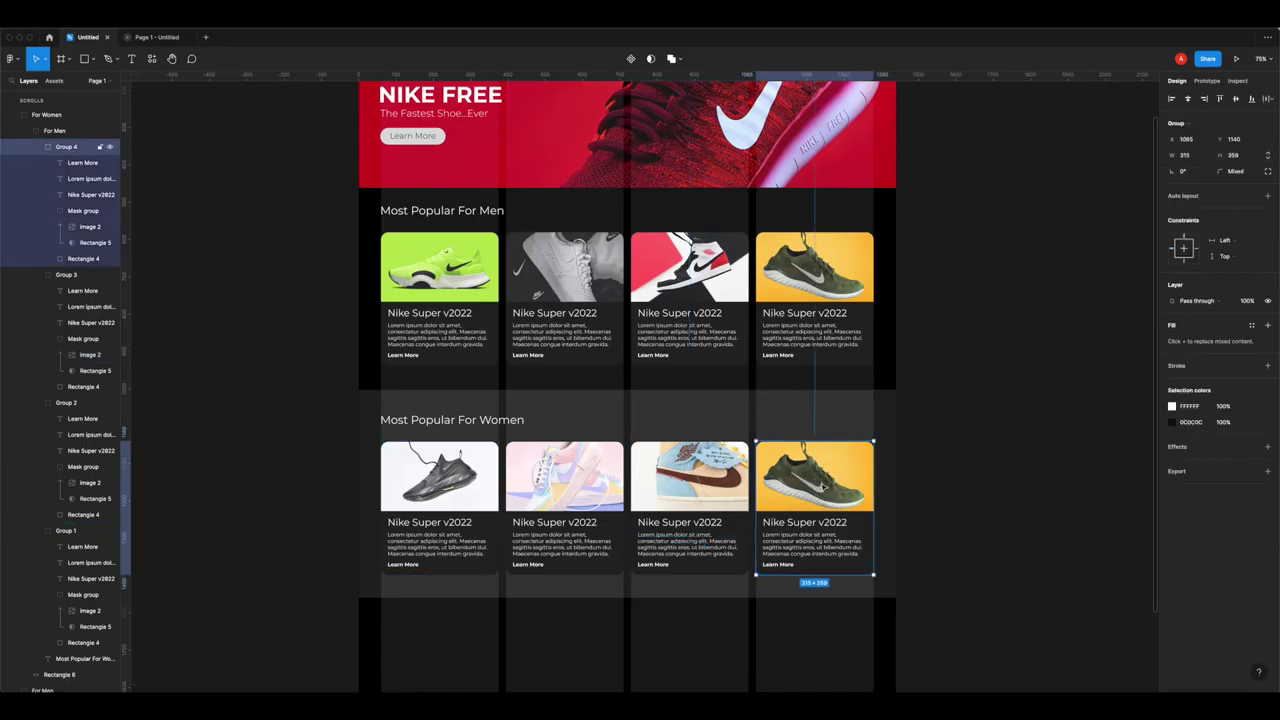
{"action": "double_click", "coordinate": [828, 486]}
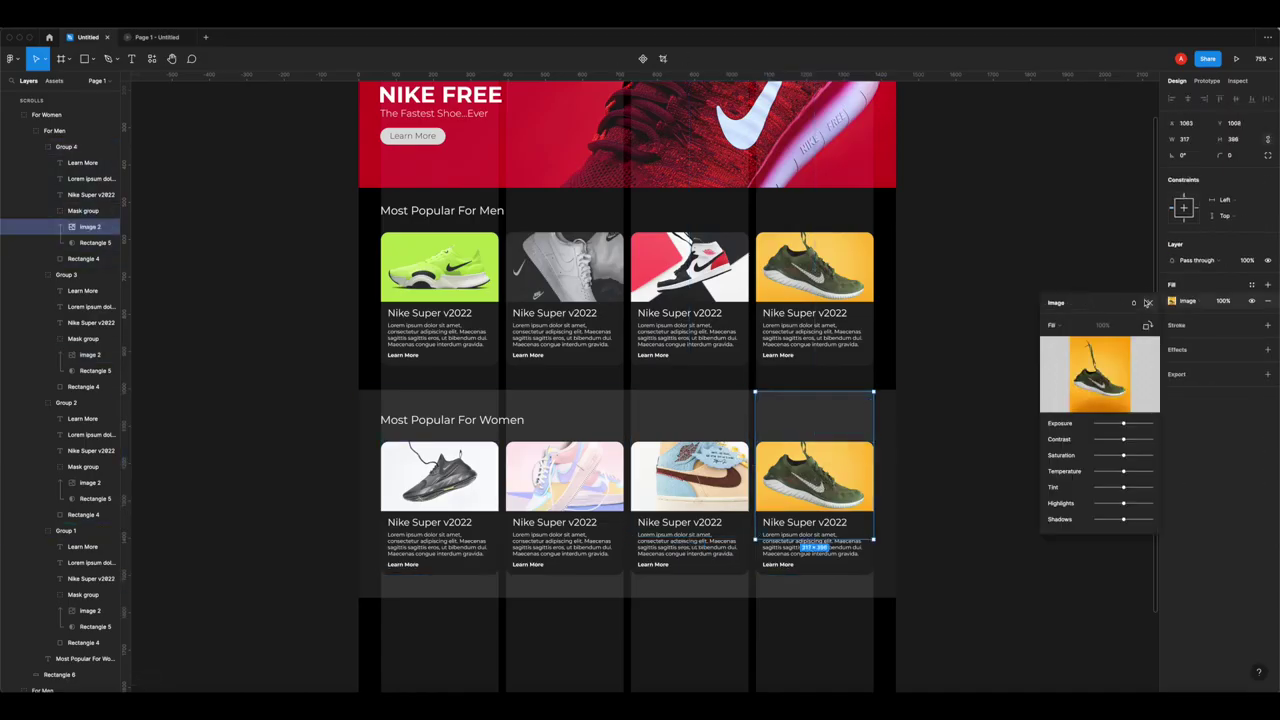
{"action": "left_click", "coordinate": [1149, 302]}
{"action": "key", "text": "ctrl+v"}
{"action": "key", "text": "shift+Down"}
{"action": "key", "text": "shift+Down"}
{"action": "key", "text": "shift+Down"}
{"action": "key", "text": "shift+Down"}
{"action": "key", "text": "Escape"}
- Check the updated photos of the men's and women's card rows in the prototype preview
{"action": "key", "text": "alt+super+Return"}
{"action": "scroll", "coordinate": [519, 377], "scroll_direction": "up", "scroll_amount": 4}
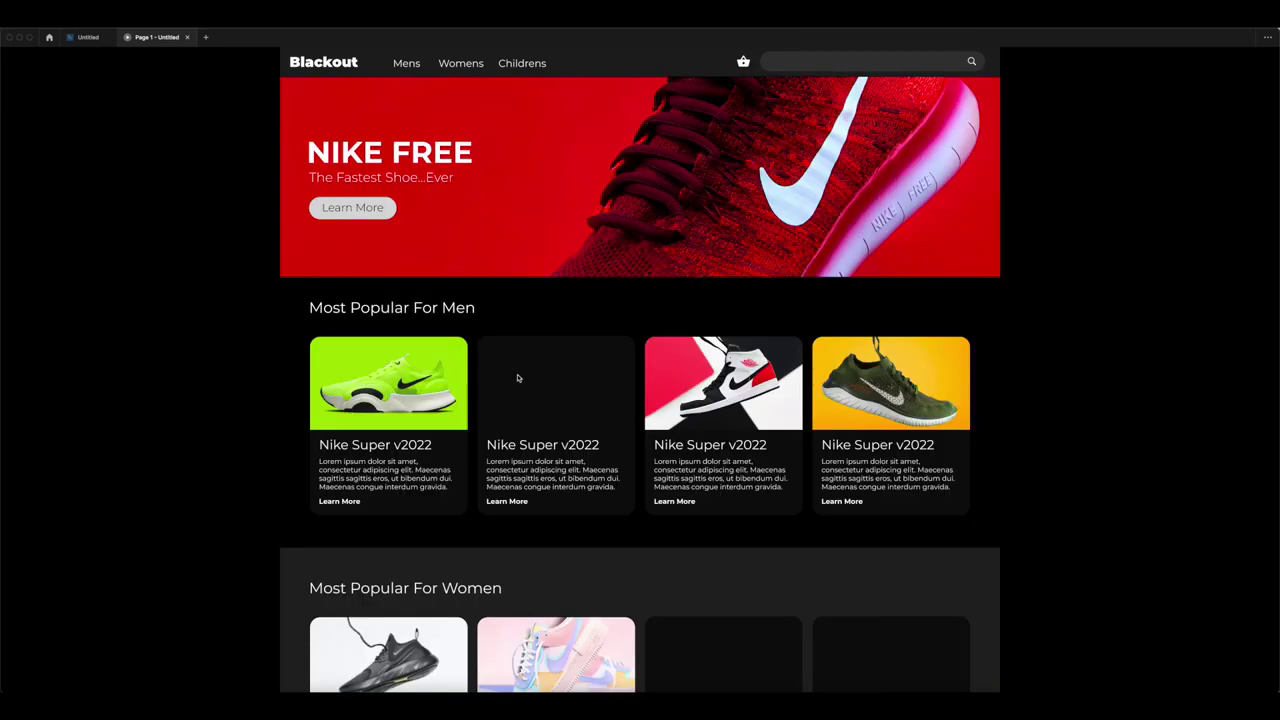
{"action": "scroll", "coordinate": [519, 377], "scroll_direction": "down", "scroll_amount": 3}
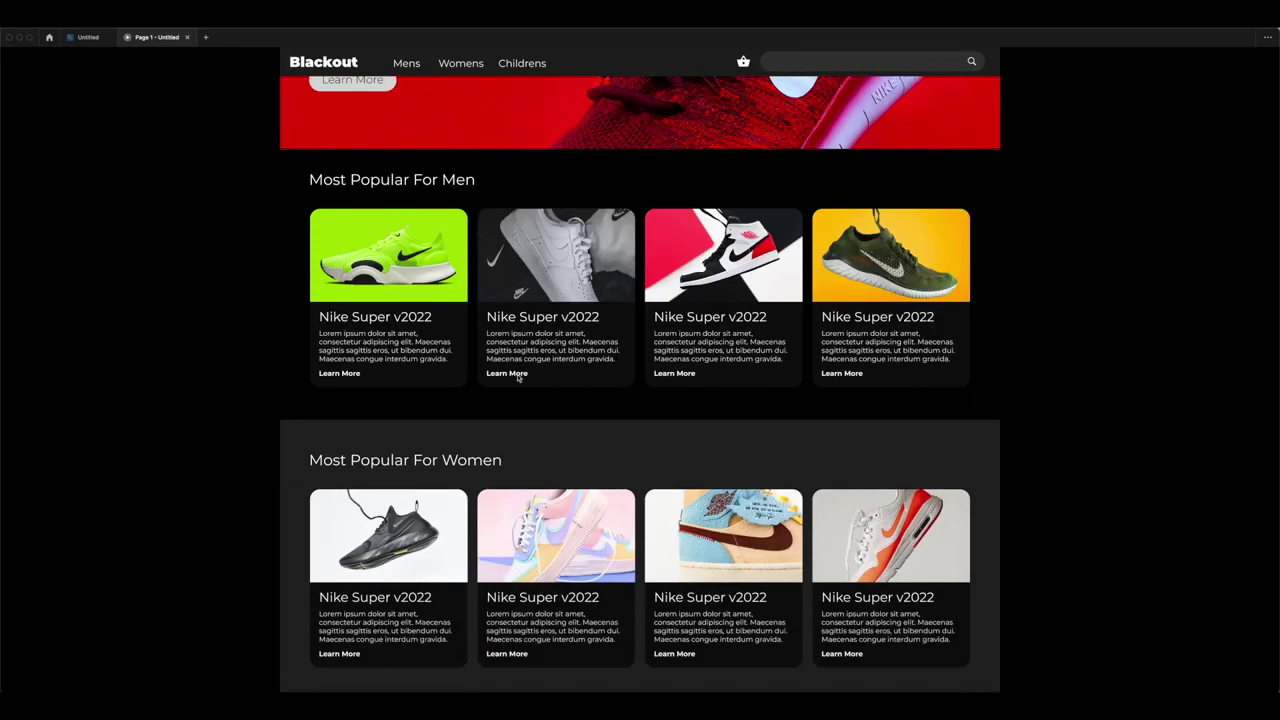
- Return to the design file and draw a light grey rectangle about 1361 × 320 below the Most Popular For Women section
{"action": "scroll", "coordinate": [519, 377], "scroll_direction": "down", "scroll_amount": 5}
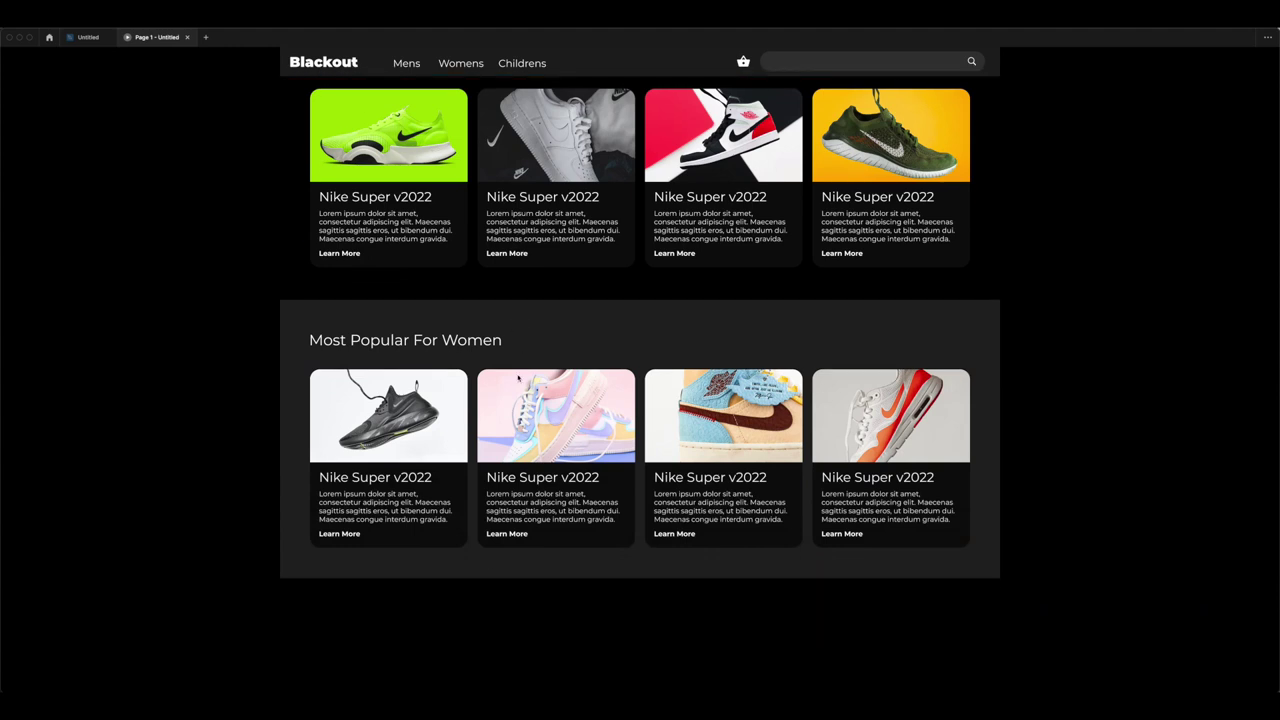
{"action": "scroll", "coordinate": [519, 377], "scroll_direction": "down", "scroll_amount": 1}
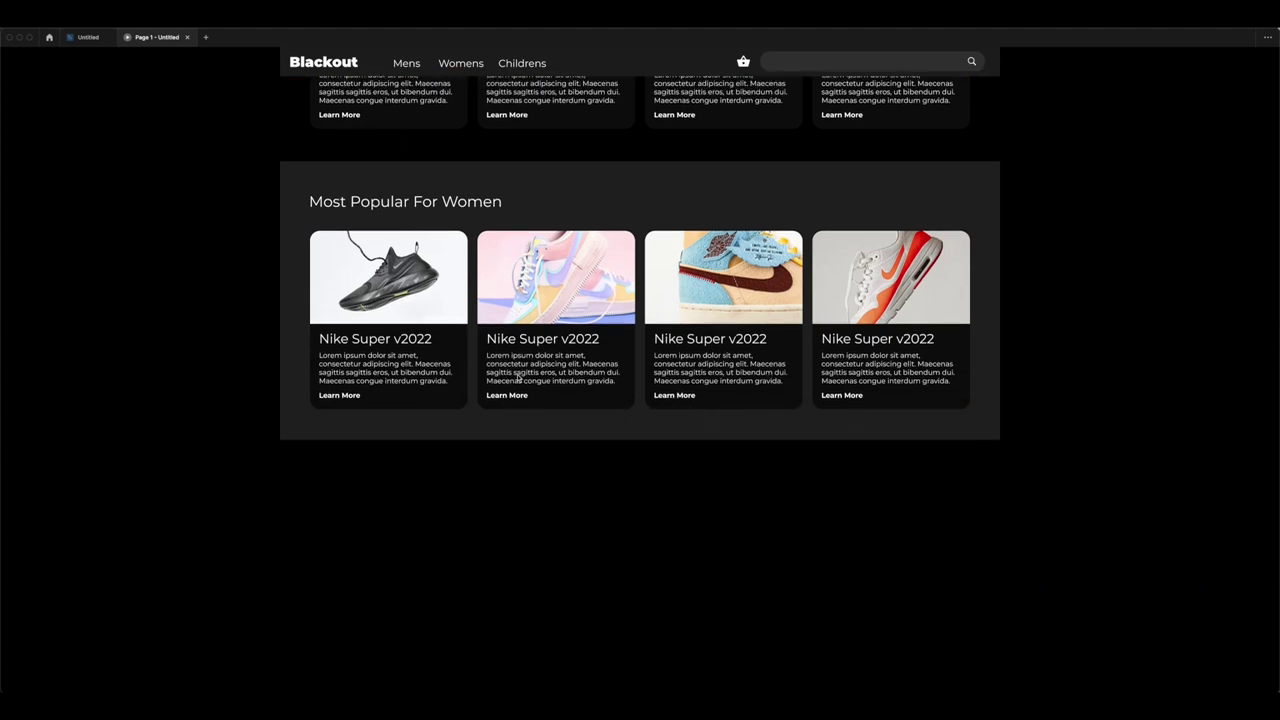
{"action": "left_click", "coordinate": [88, 37]}
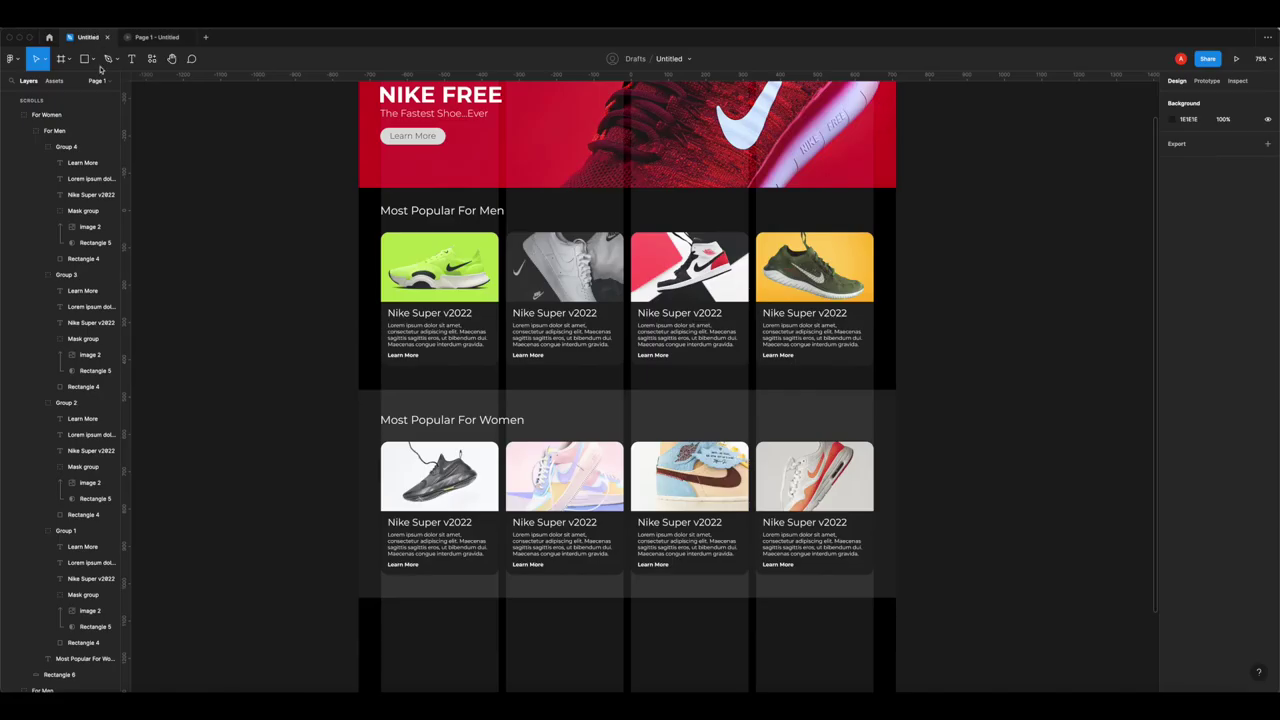
{"action": "scroll", "coordinate": [738, 547], "scroll_direction": "down", "scroll_amount": 5}
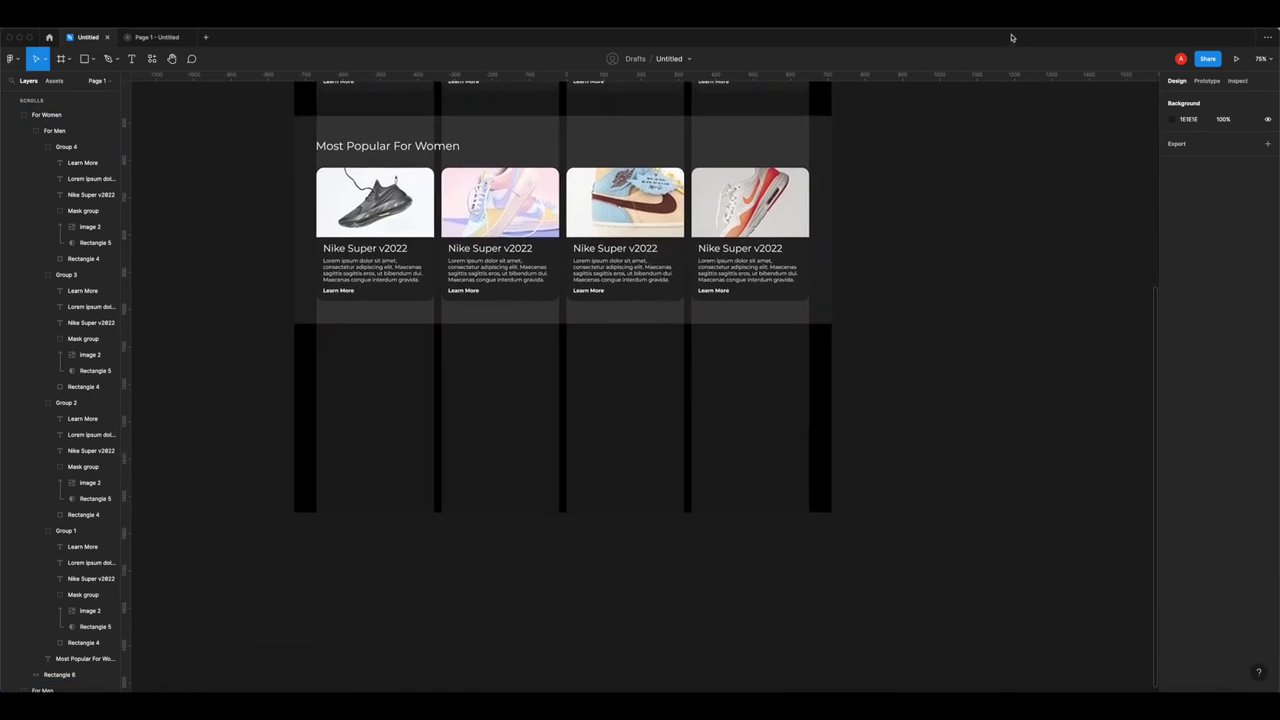
{"action": "scroll", "coordinate": [70, 400], "scroll_direction": "down", "scroll_amount": 5}
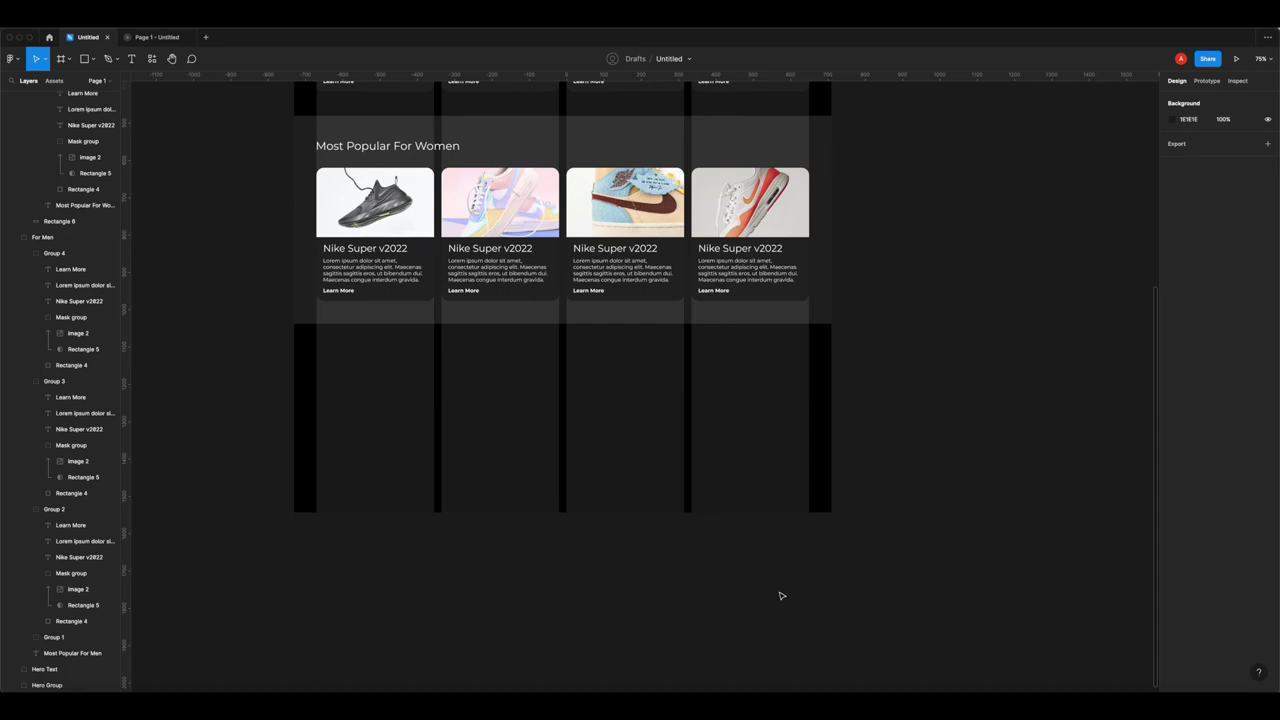
{"action": "left_click", "coordinate": [85, 59]}
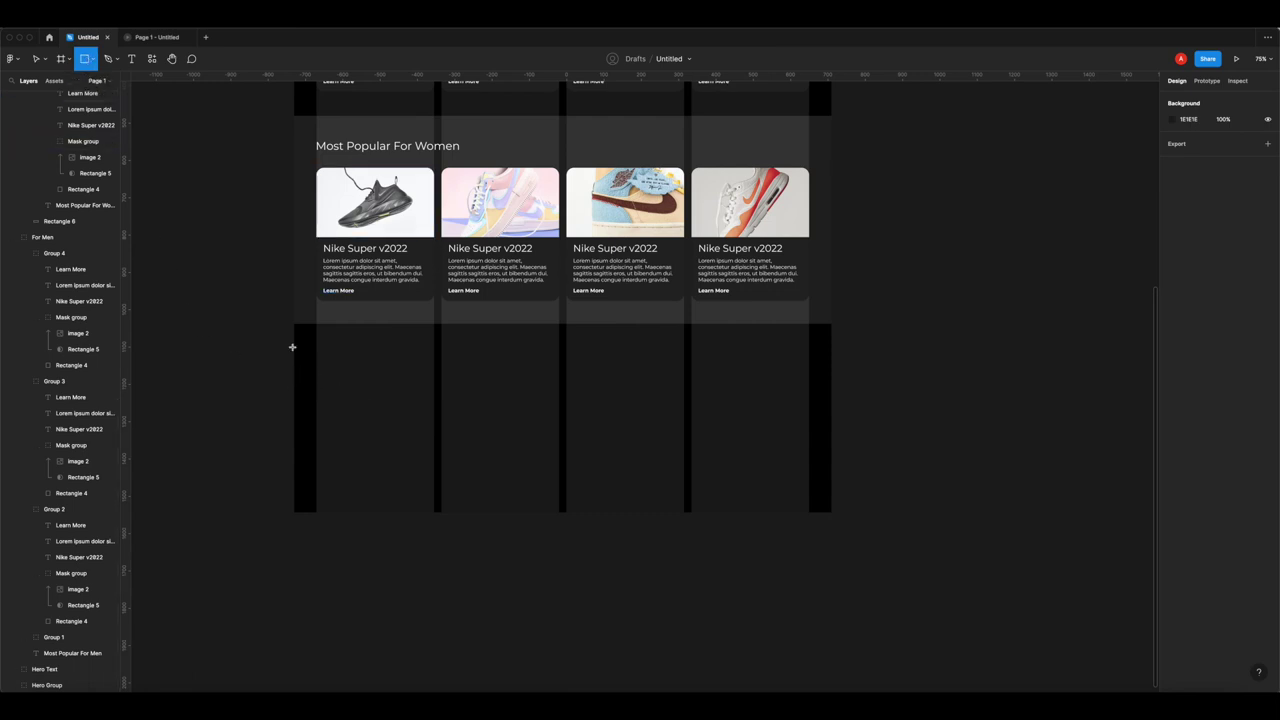
{"action": "left_click_drag", "start_coordinate": [306, 331], "coordinate": [831, 451]}
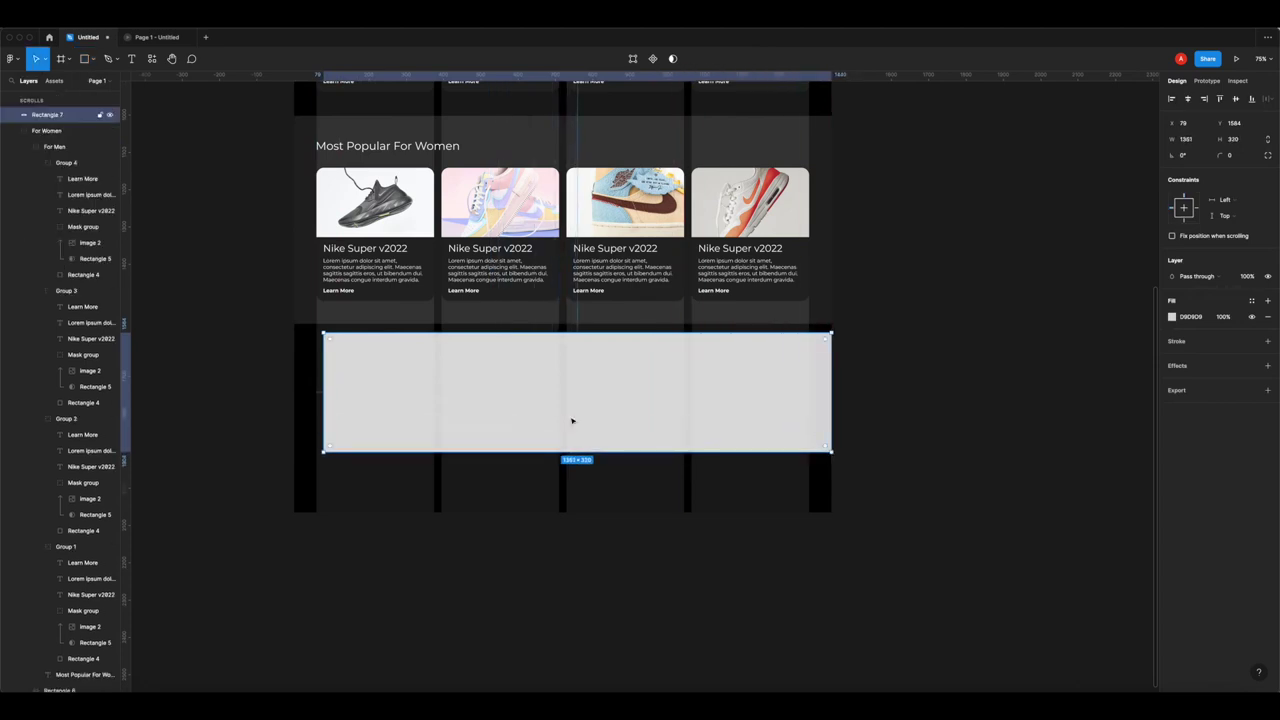
- Stretch the grey rectangle to the full 1440 page width, extend it up to the women's section edge and slightly further down
{"action": "left_click_drag", "start_coordinate": [325, 393], "coordinate": [294, 390]}
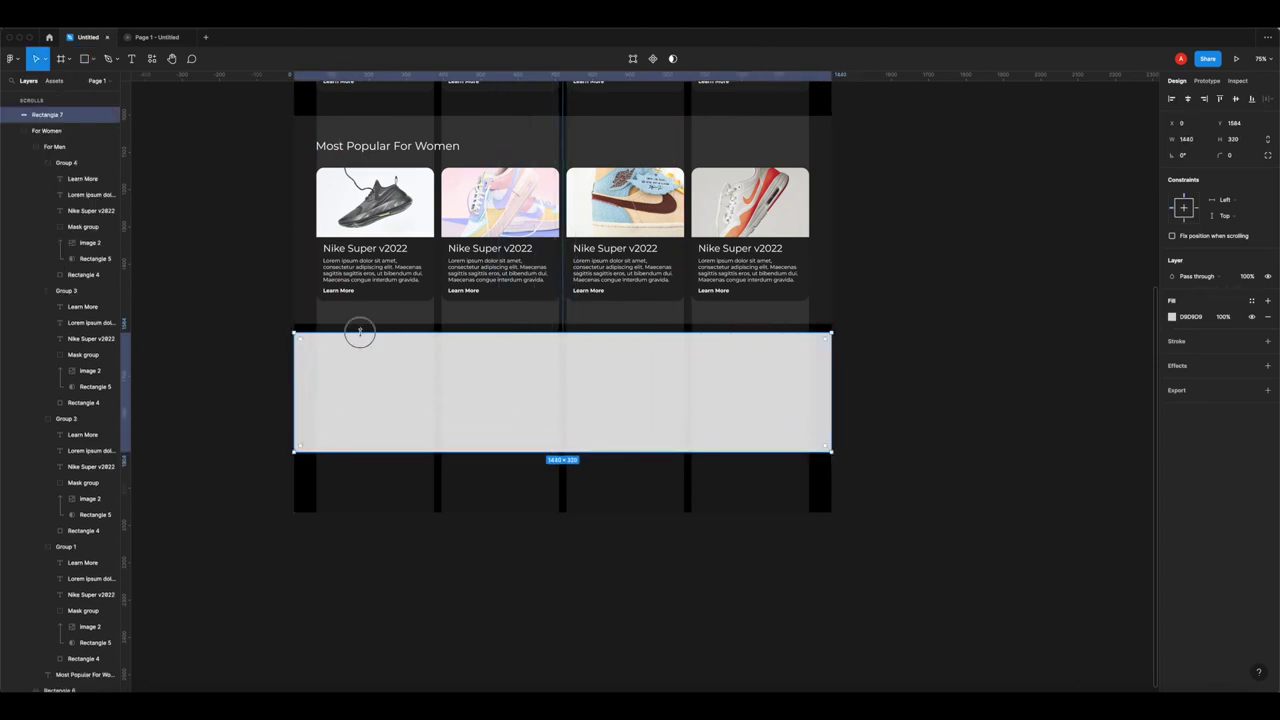
{"action": "left_click_drag", "start_coordinate": [360, 331], "coordinate": [357, 323]}
{"action": "left_click_drag", "start_coordinate": [440, 451], "coordinate": [435, 462]}
{"action": "left_click", "coordinate": [866, 378]}
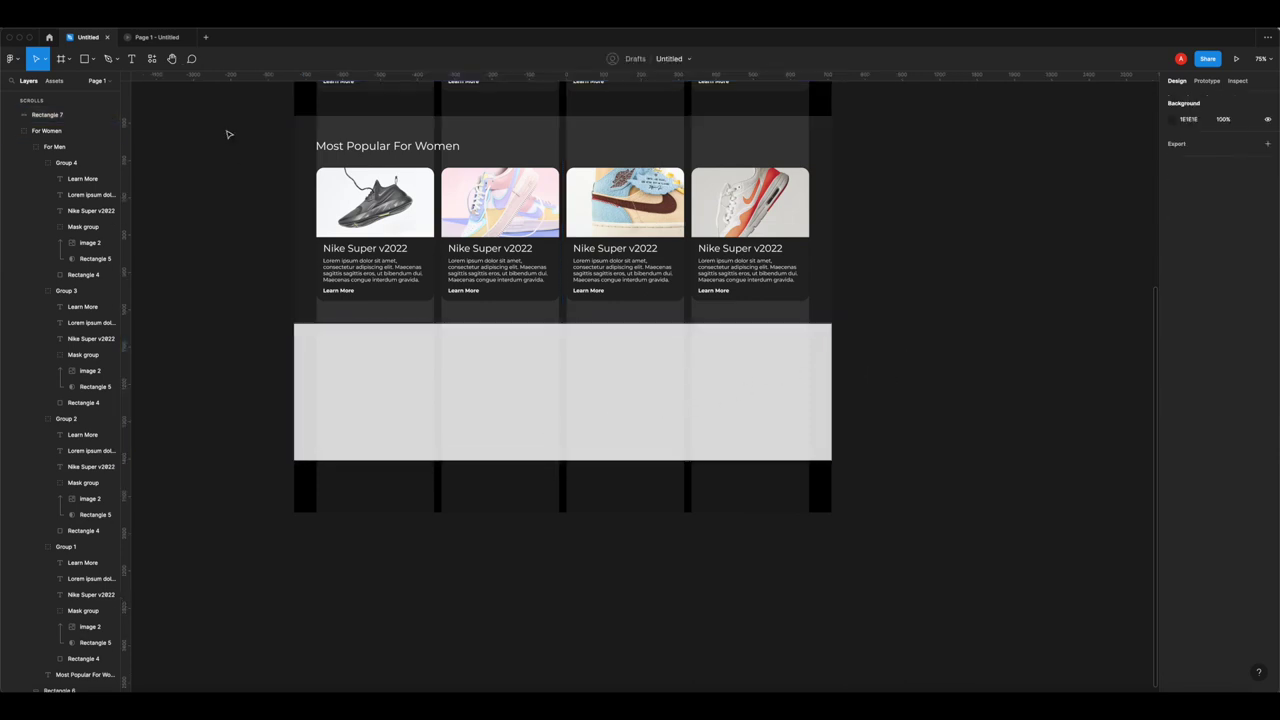
- Check the grey rectangle in the prototype preview and extend it downward to a height of about 441
{"action": "left_click", "coordinate": [156, 37]}
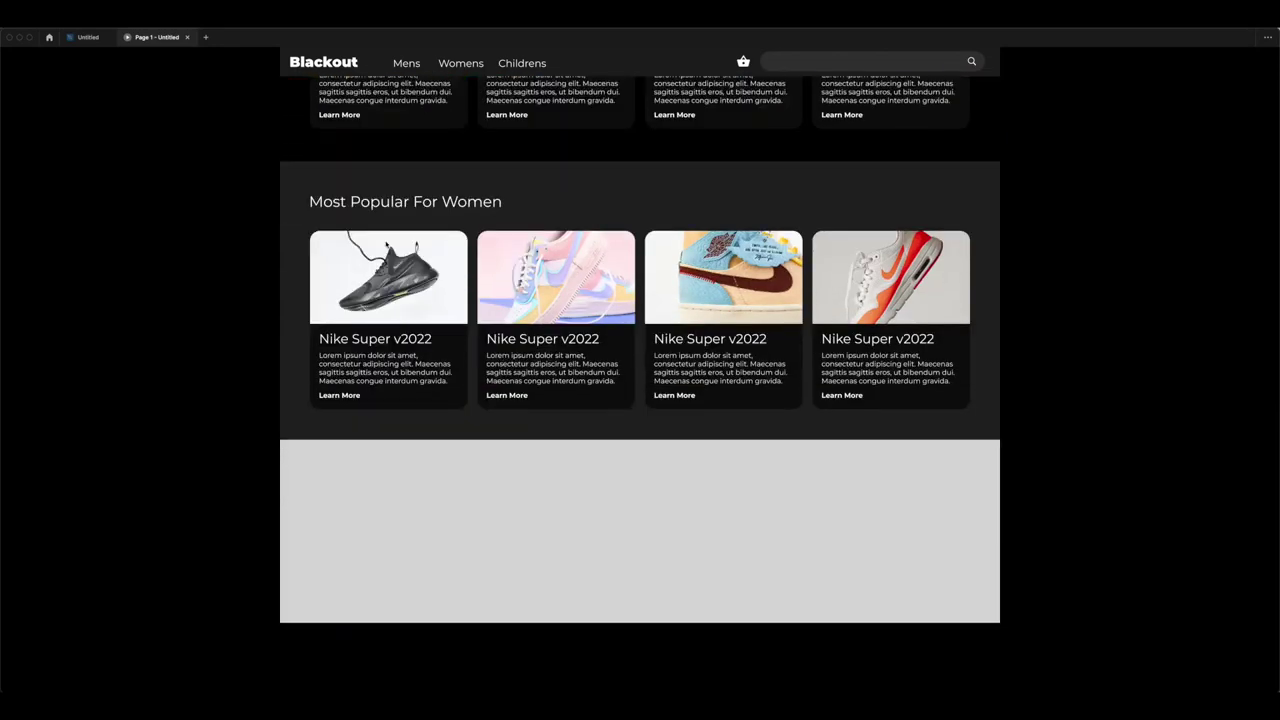
{"action": "left_click", "coordinate": [88, 37]}
{"action": "left_click", "coordinate": [451, 406]}
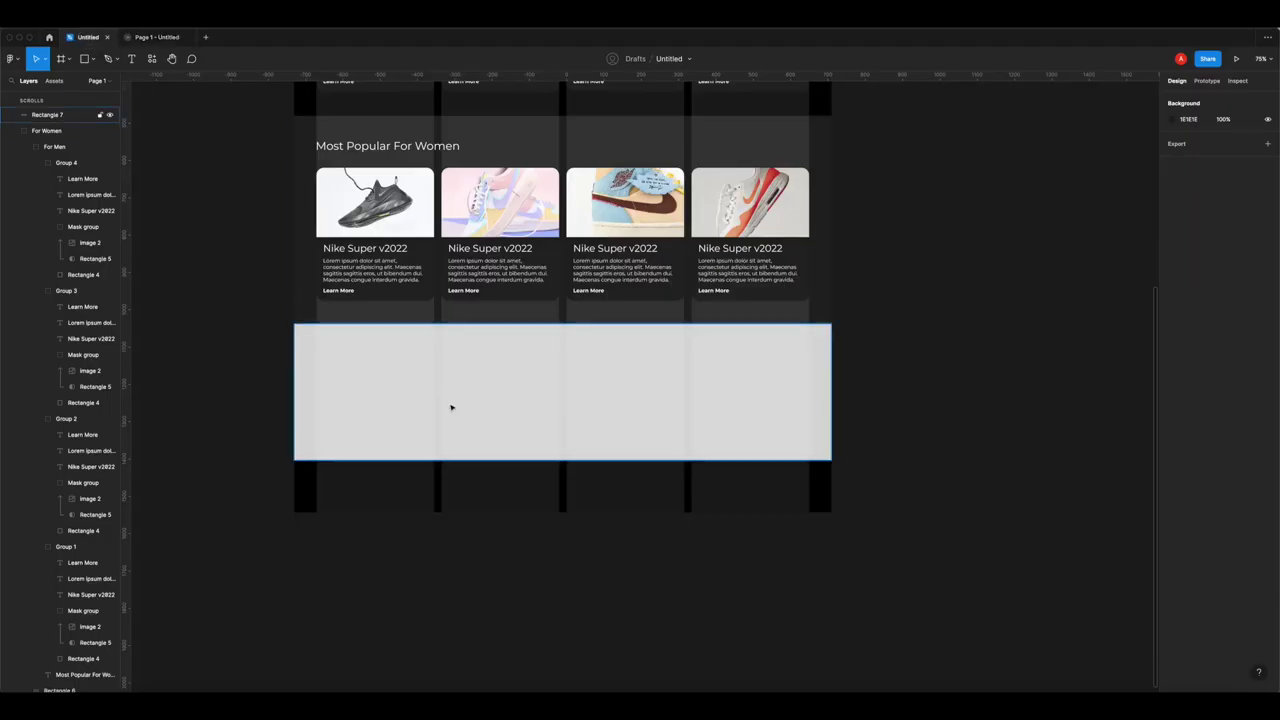
{"action": "left_click_drag", "start_coordinate": [457, 470], "coordinate": [454, 488]}
{"action": "left_click", "coordinate": [535, 506]}
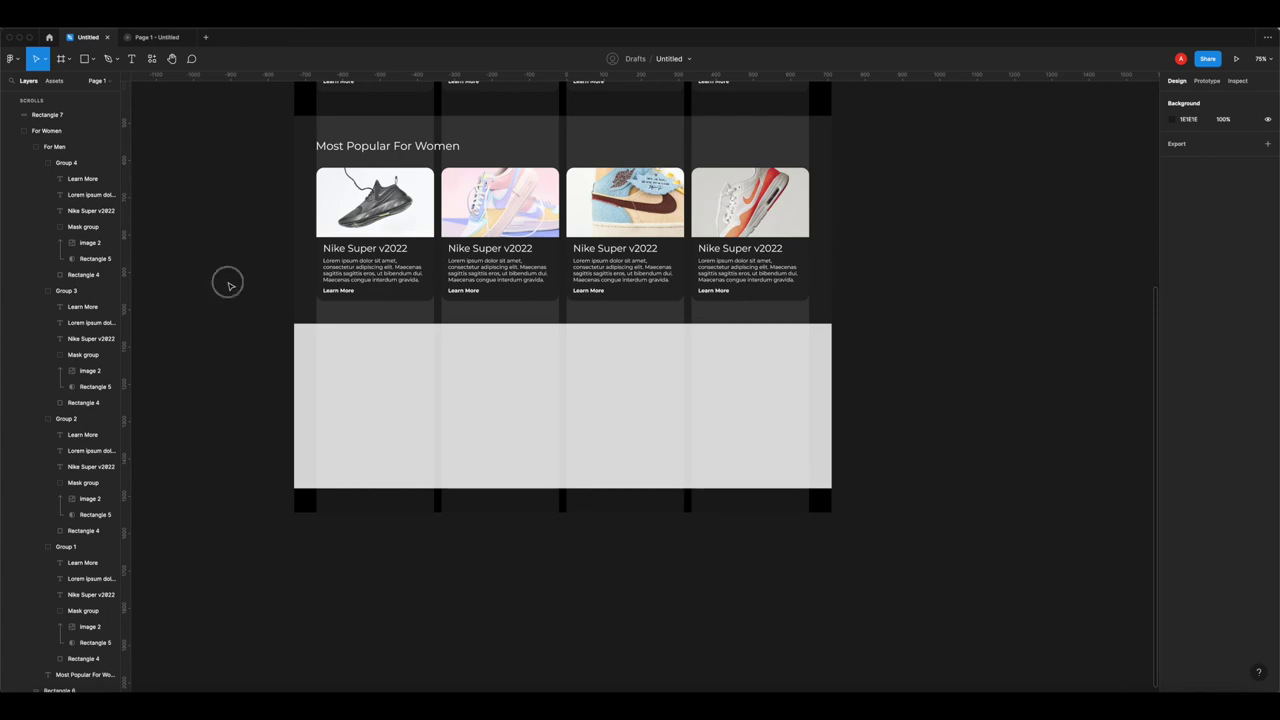
- Add a text box about 817 × 131 in the upper part of the grey rectangle reading "Want to Get 10% Off Your Next Order?"
{"action": "left_click", "coordinate": [131, 58]}
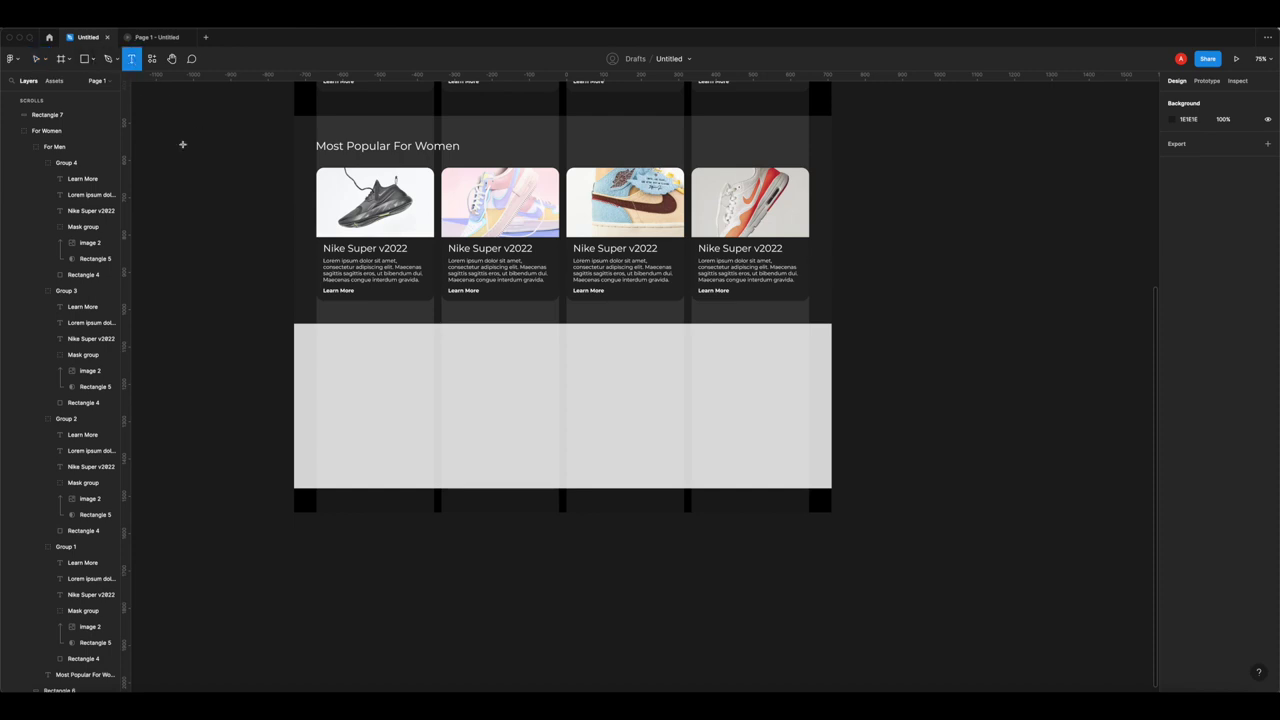
{"action": "left_click_drag", "start_coordinate": [422, 344], "coordinate": [728, 392]}
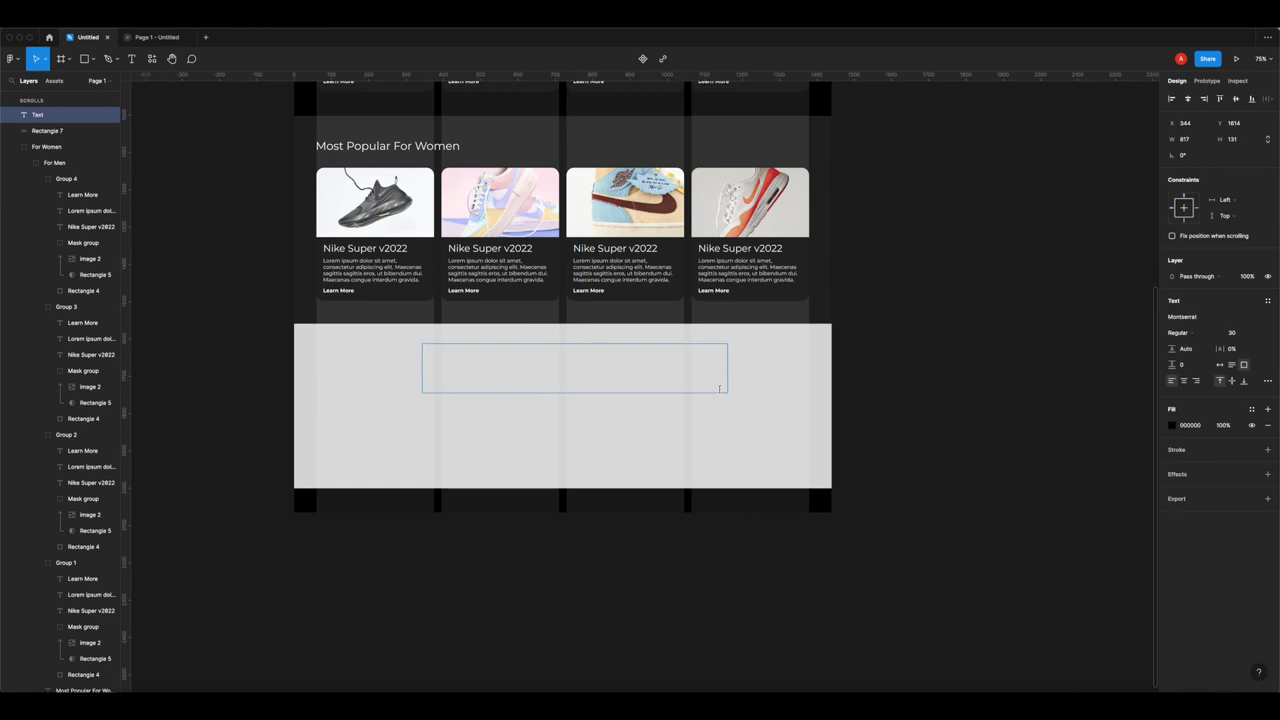
{"action": "type", "text": "Want to Get 10"}
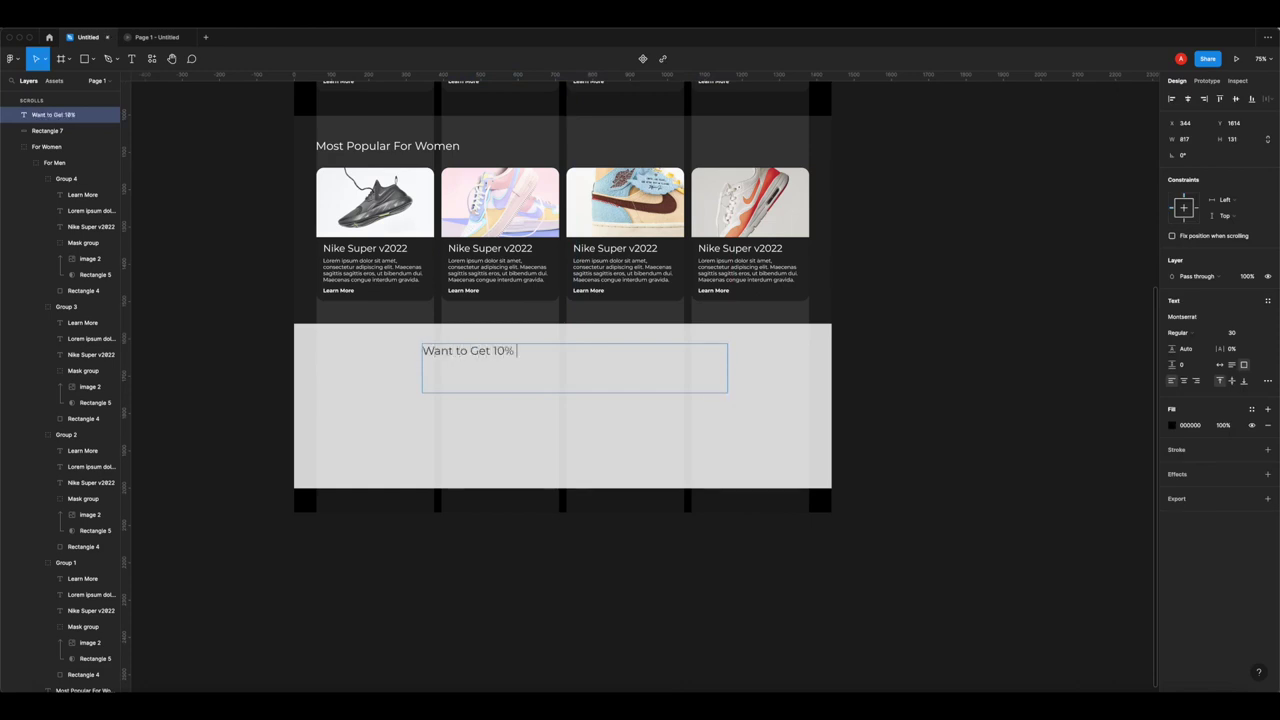
{"action": "type", "text": "% Off Your Nexy"}
{"action": "key", "text": "BackSpace"}
{"action": "type", "text": "t"}
- Centre-align the "Want to Get 10% Off Your Next Order?" text and set its font weight to Bold
{"action": "key", "text": "ctrl+a"}
{"action": "left_click", "coordinate": [1184, 380]}
{"action": "left_click", "coordinate": [1198, 332]}
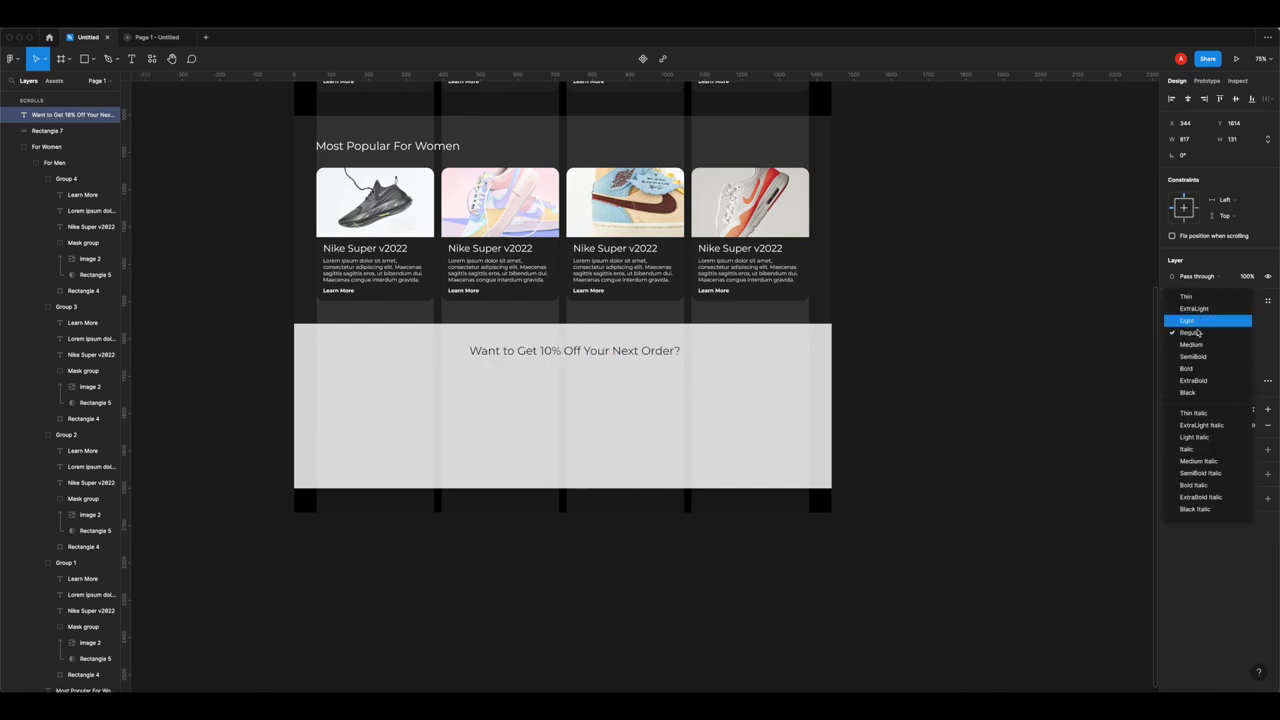
{"action": "left_click", "coordinate": [1188, 368]}
{"action": "left_click", "coordinate": [1182, 336]}
{"action": "left_click", "coordinate": [1190, 357]}
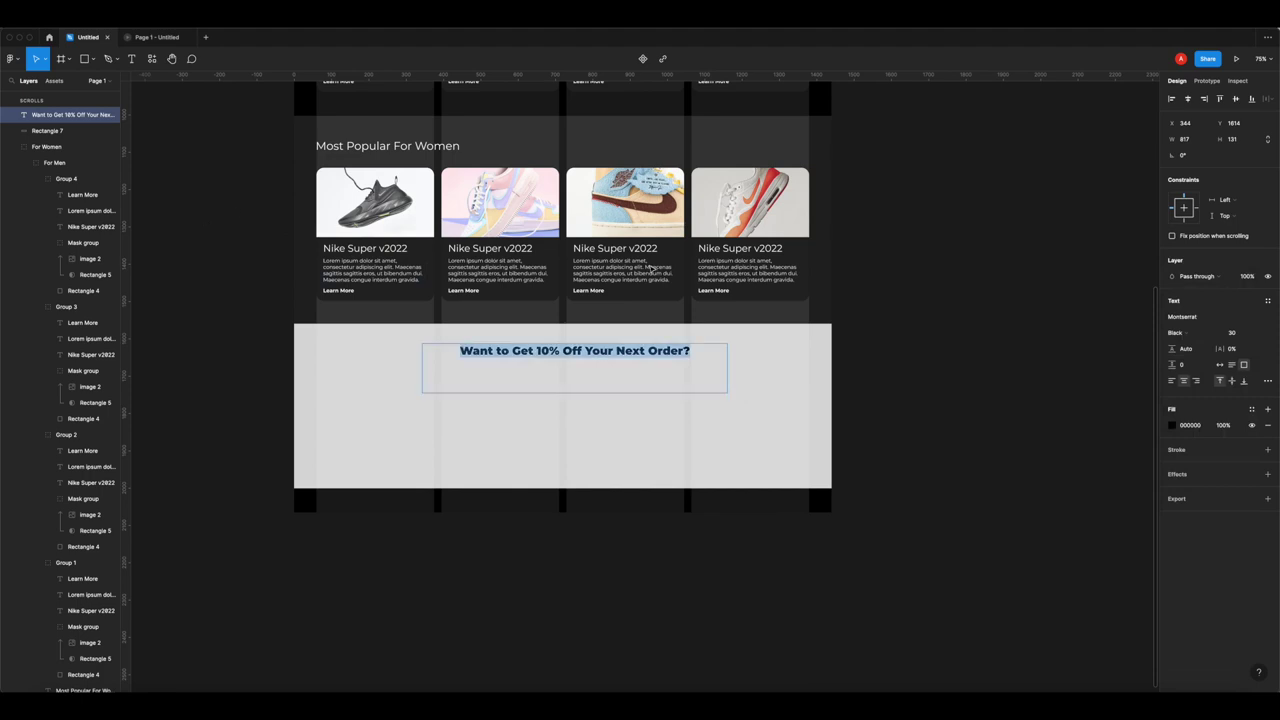
{"action": "left_click", "coordinate": [1169, 328]}
{"action": "left_click", "coordinate": [1180, 311]}
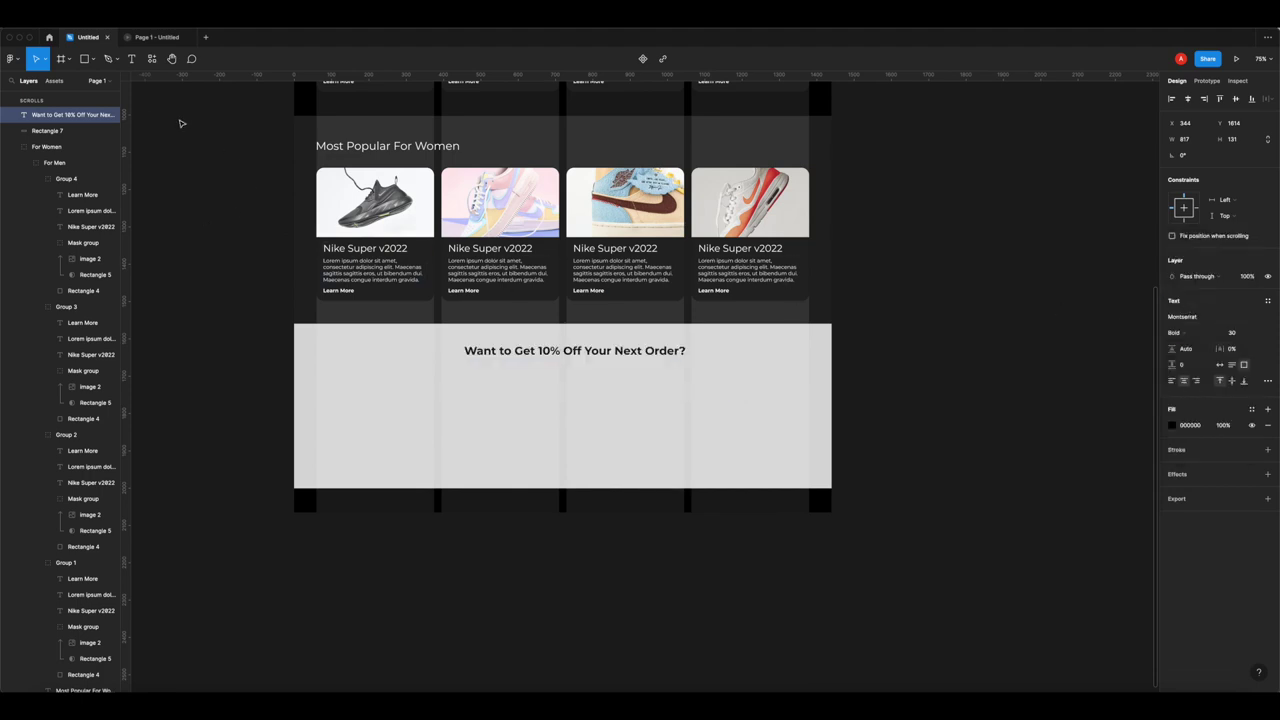
{"action": "key", "text": "Escape"}
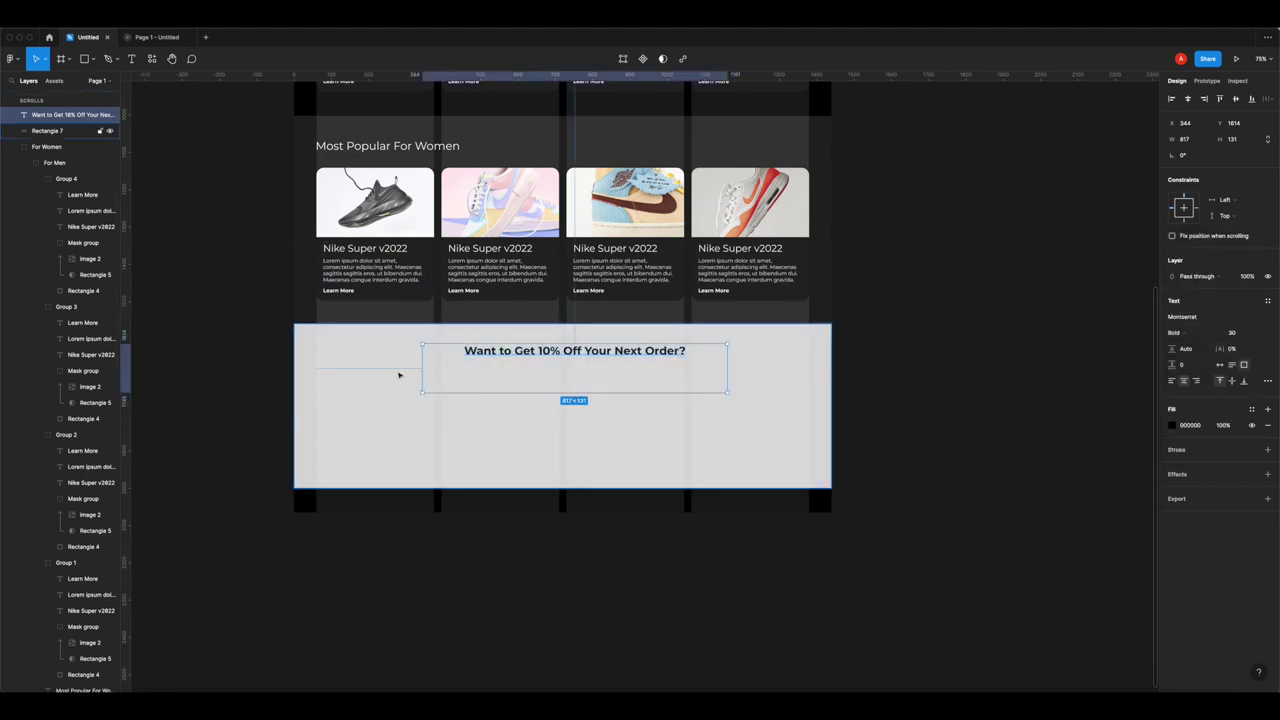
- Centre the headline's text box horizontally on the grey rectangle and reduce the box height to about 33
{"action": "left_click", "coordinate": [367, 372], "text": "shift"}
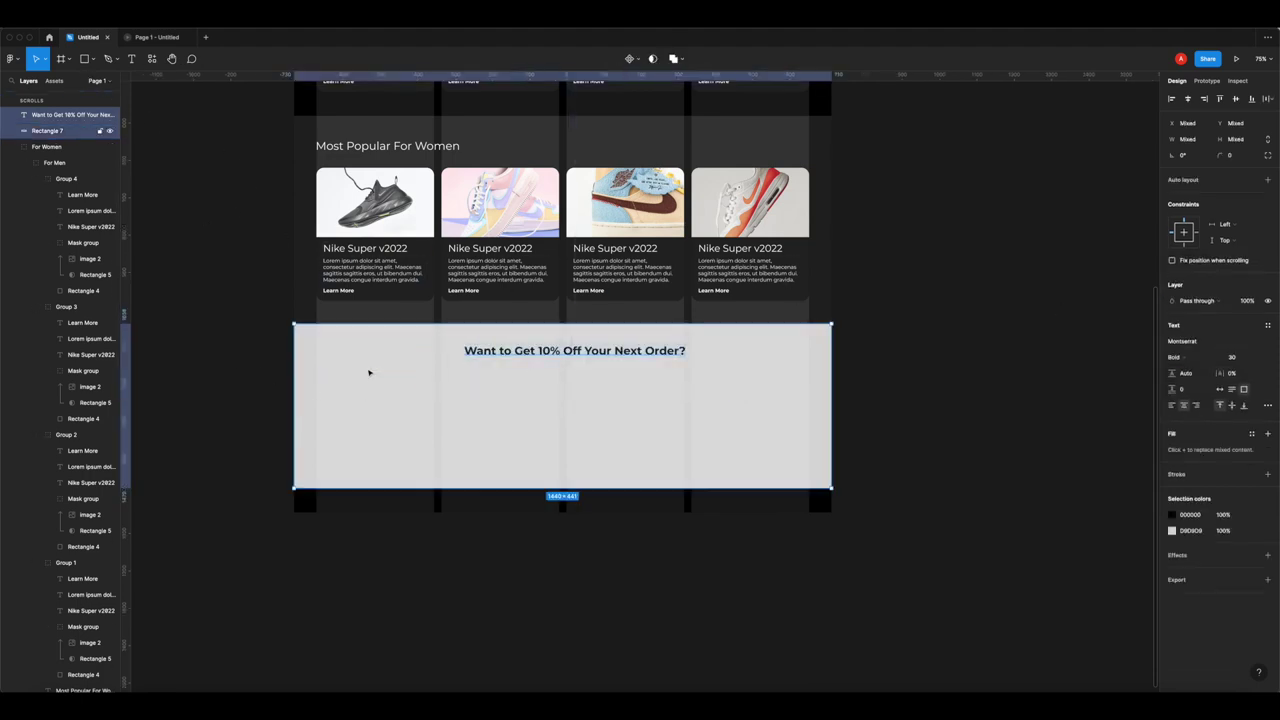
{"action": "left_click", "coordinate": [1188, 98]}
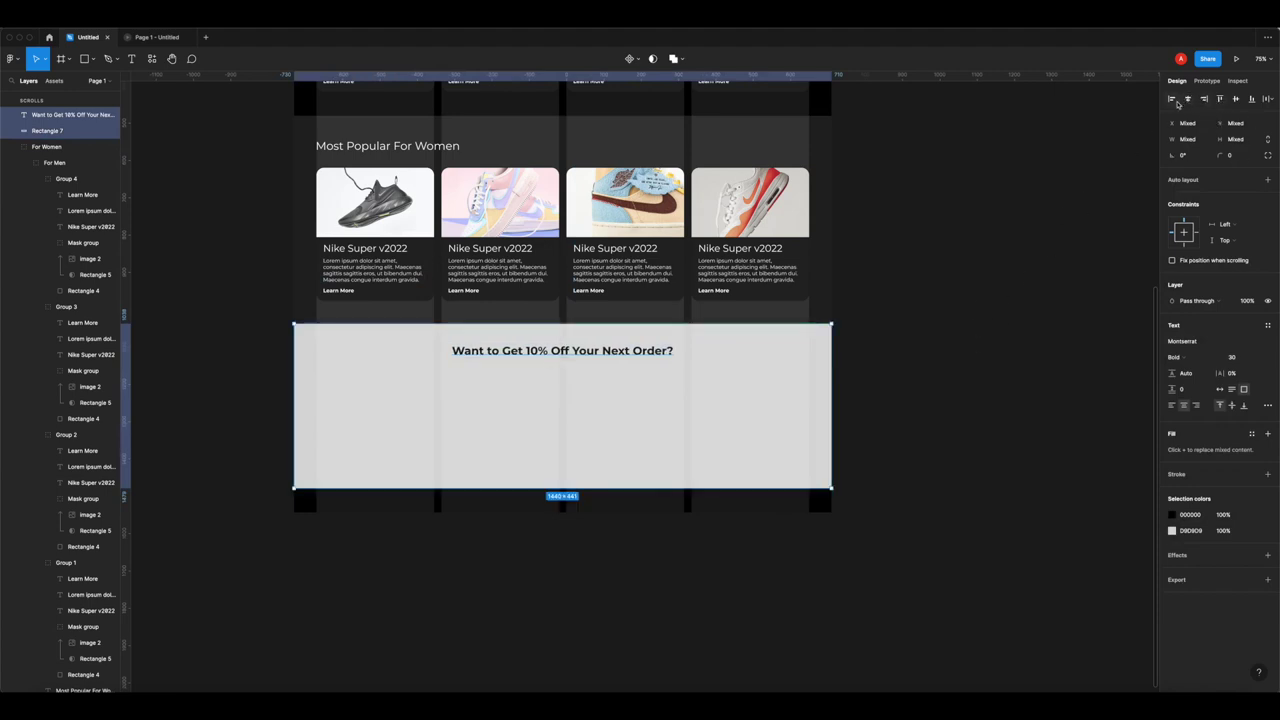
{"action": "left_click", "coordinate": [848, 270]}
{"action": "left_click", "coordinate": [600, 357]}
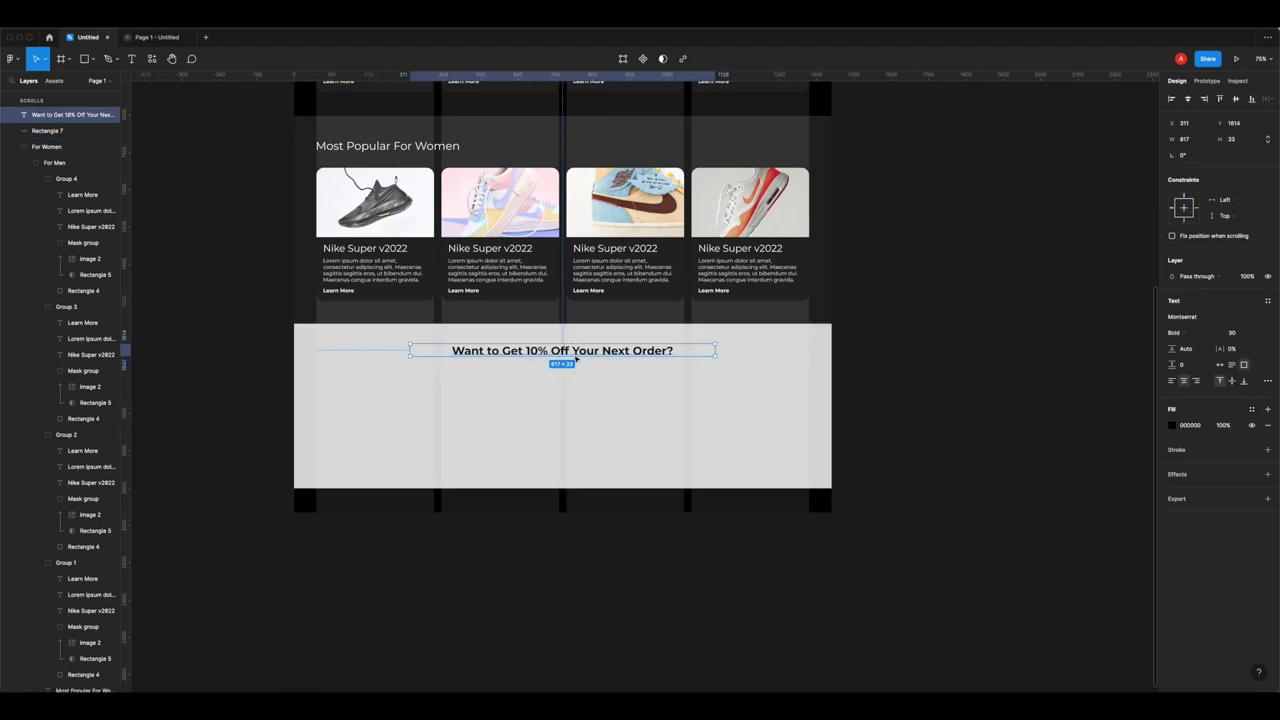
{"action": "left_click", "coordinate": [1032, 316]}
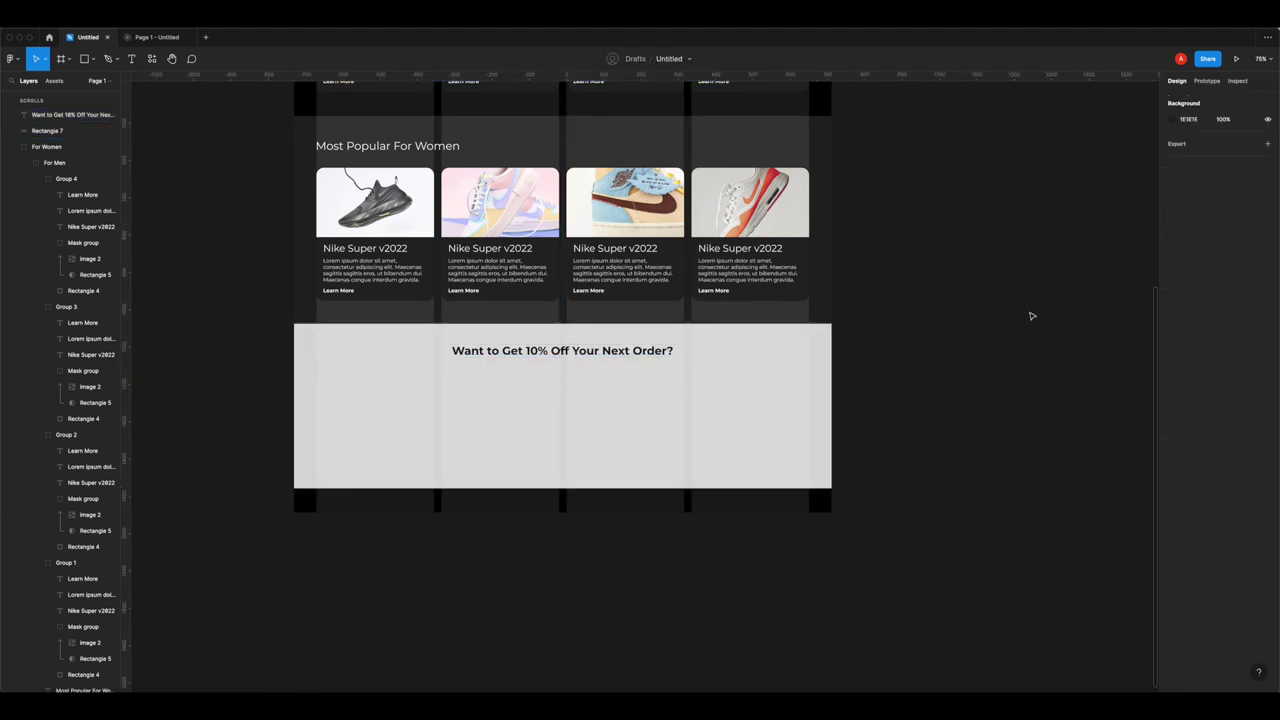
- Extend the headline's text box to a height of about 74 and set its font size to 40
{"action": "left_click", "coordinate": [562, 350]}
{"action": "left_click_drag", "start_coordinate": [562, 354], "coordinate": [562, 366]}
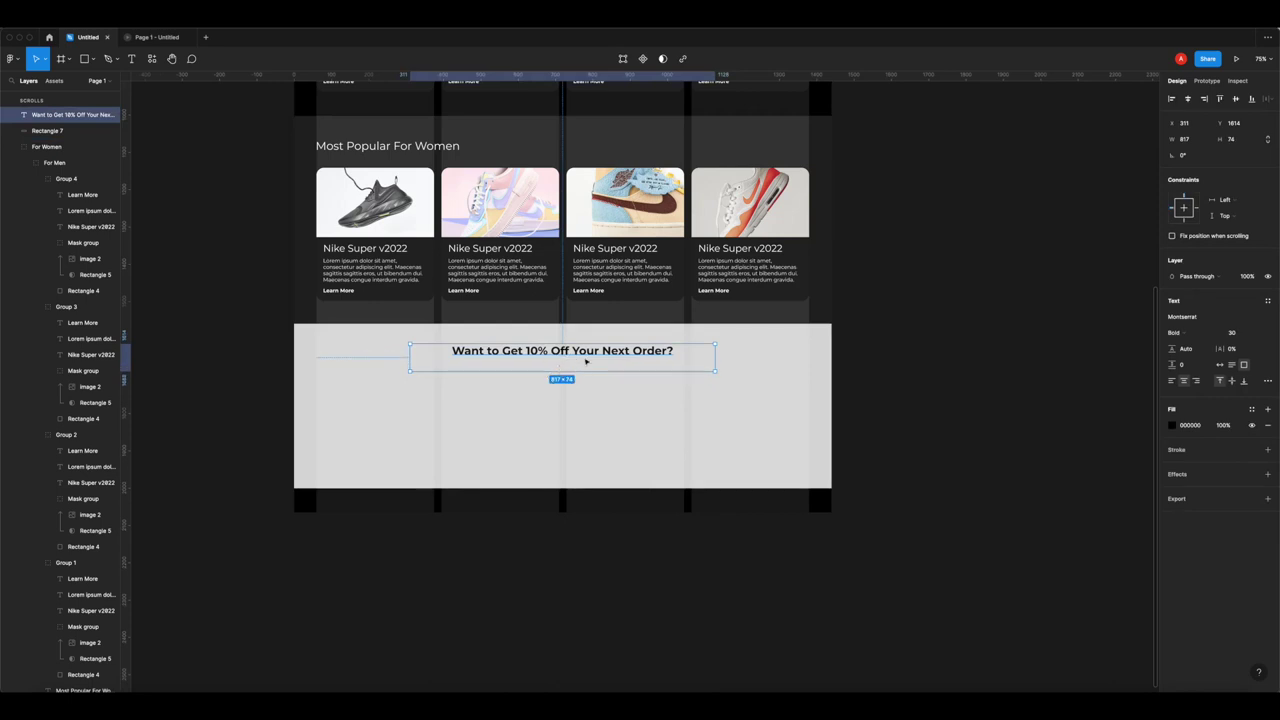
{"action": "left_click", "coordinate": [1232, 333]}
{"action": "type", "text": "40"}
{"action": "key", "text": "Return"}
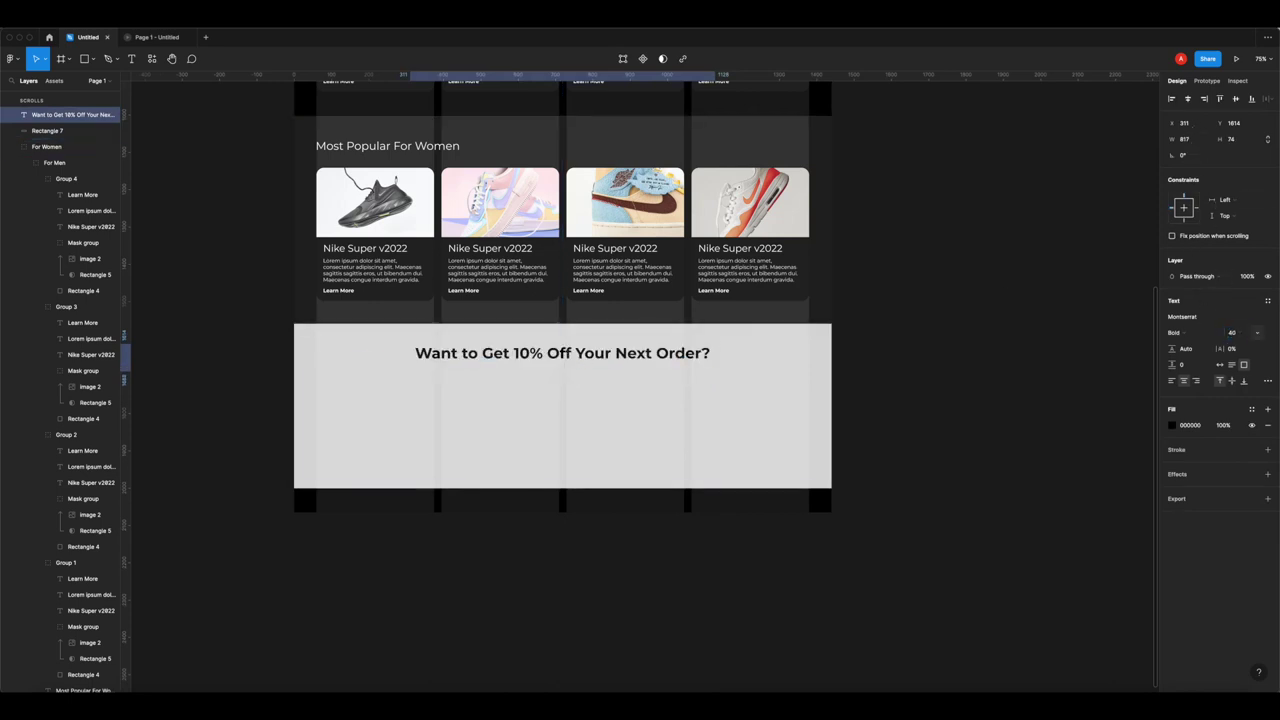
{"action": "left_click", "coordinate": [997, 353]}
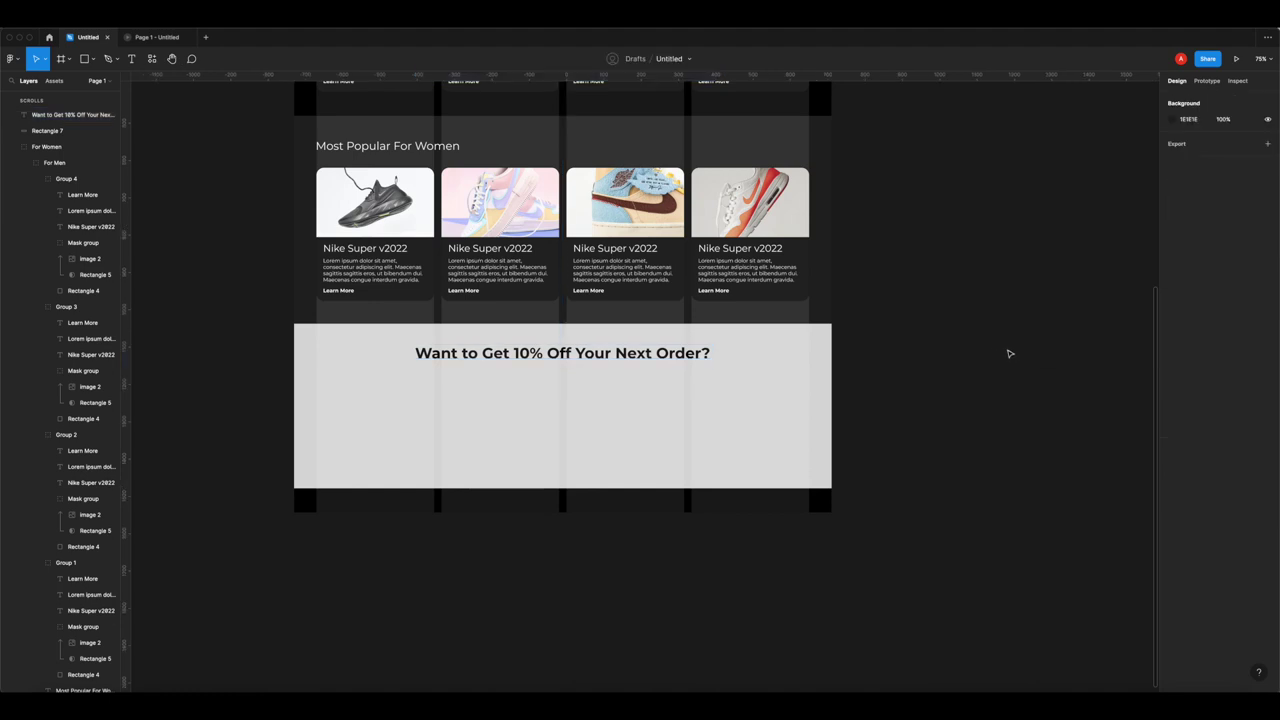
- Duplicate the headline directly below itself and set the copy to Light weight, font size 26
{"action": "left_click_drag", "start_coordinate": [525, 355], "coordinate": [533, 385]}
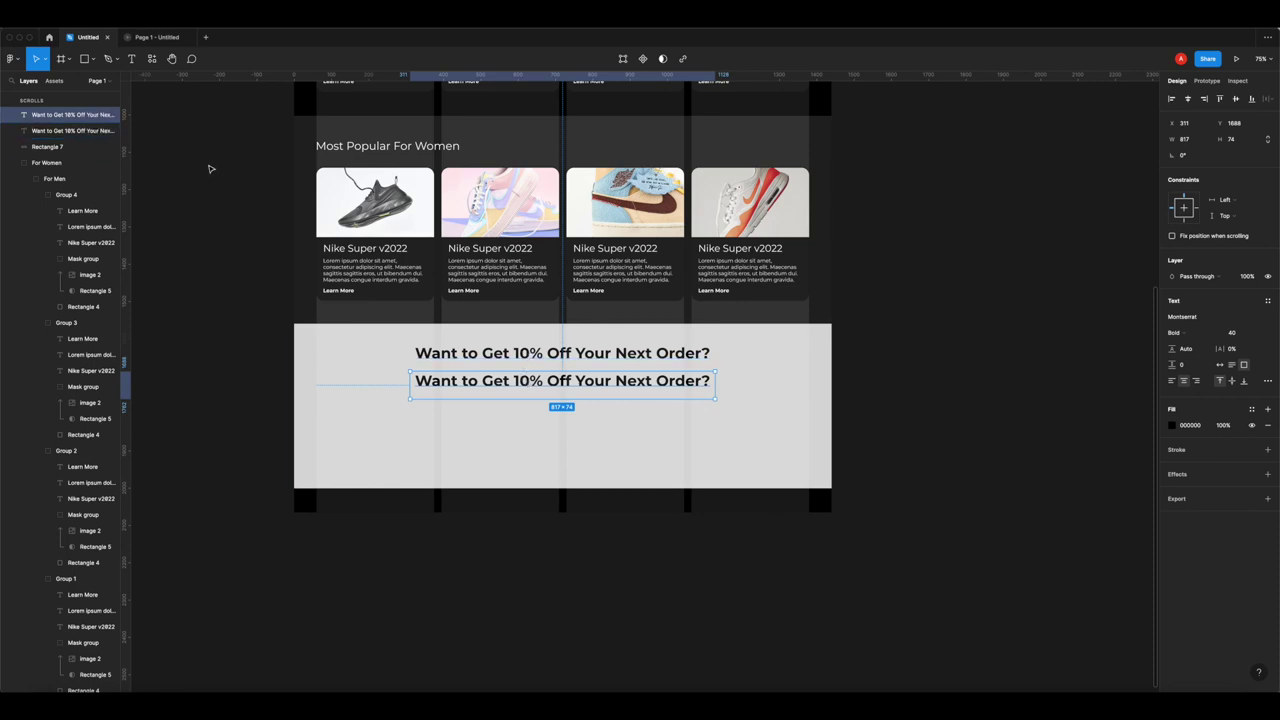
{"action": "double_click", "coordinate": [522, 381]}
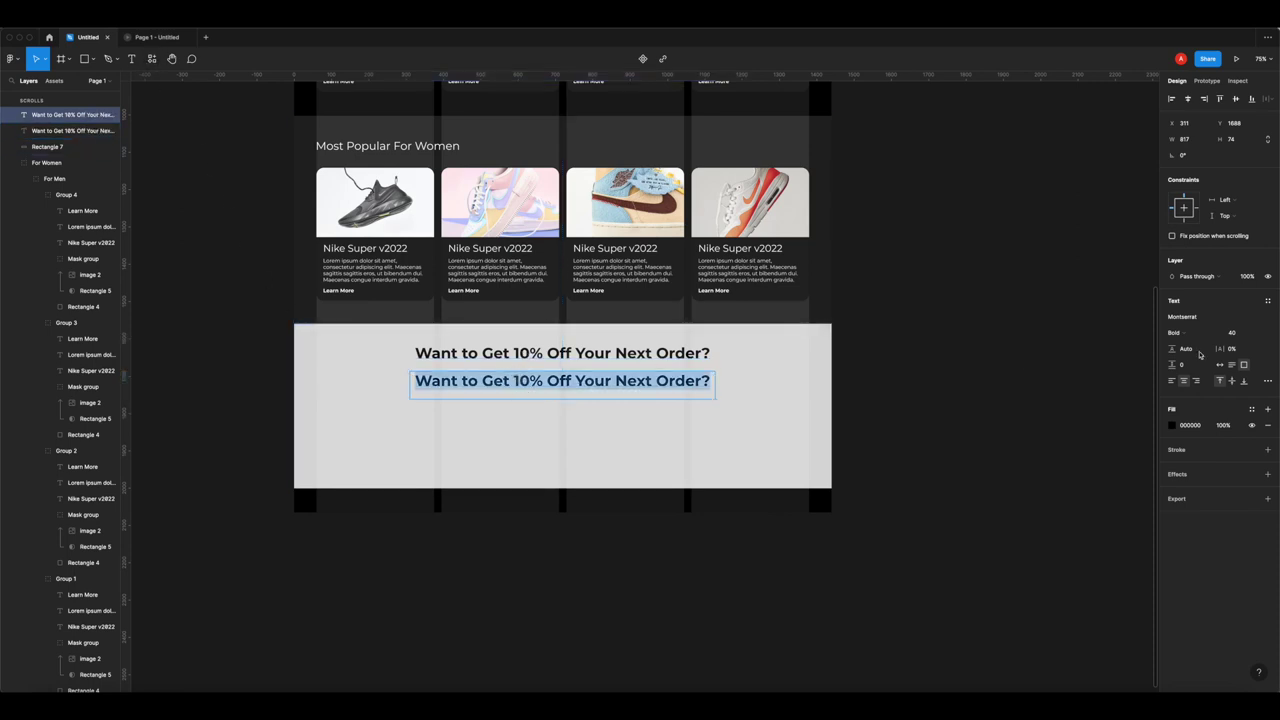
{"action": "left_click", "coordinate": [1180, 332]}
{"action": "left_click", "coordinate": [1197, 290]}
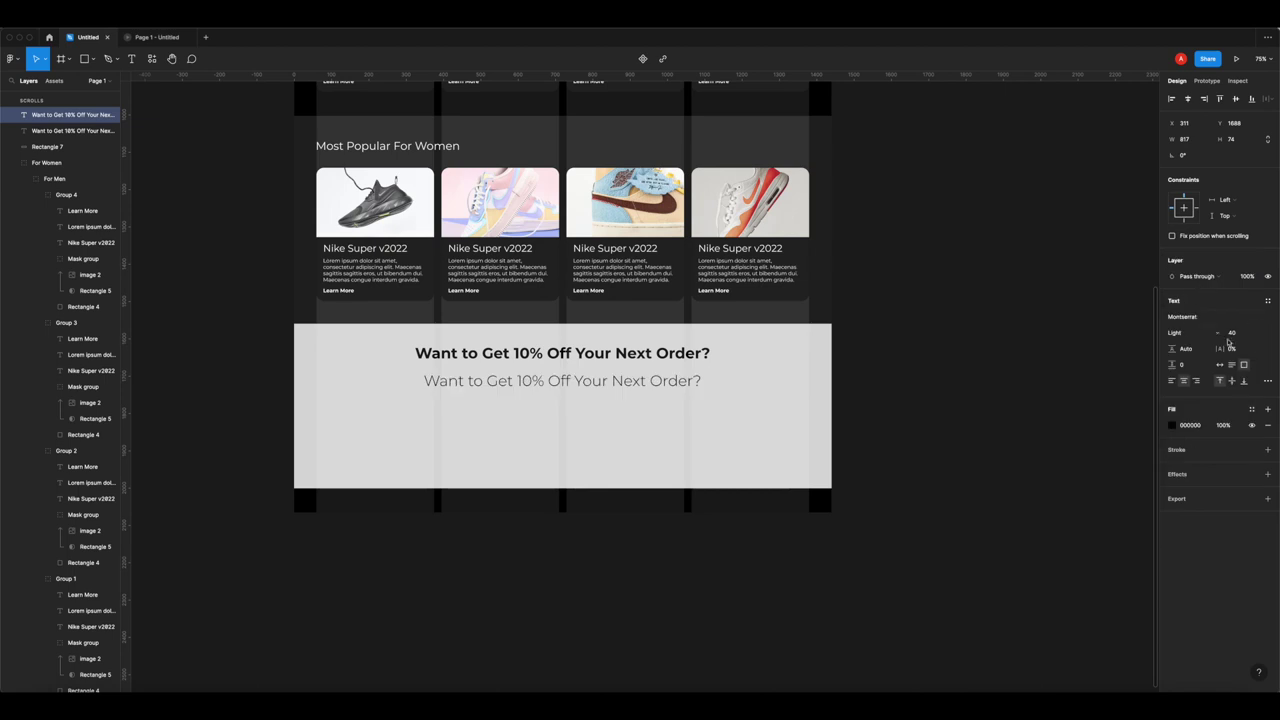
{"action": "left_click", "coordinate": [1237, 332]}
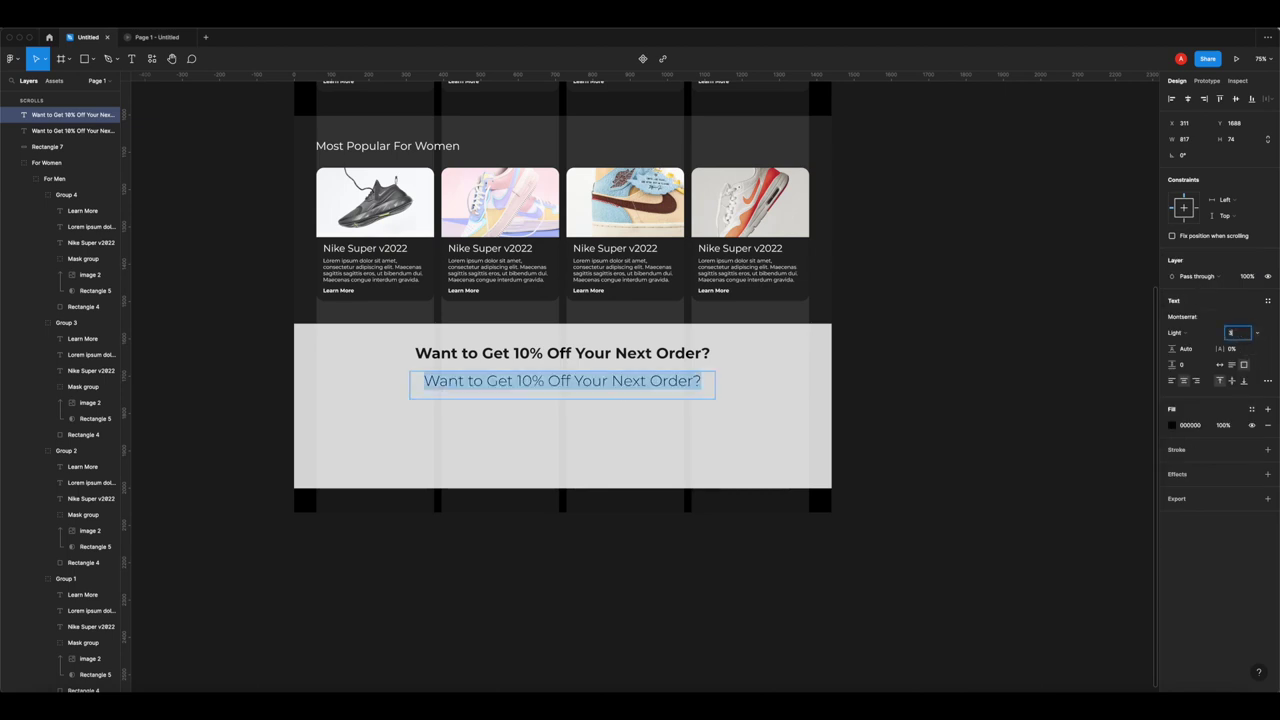
{"action": "type", "text": "26"}
{"action": "key", "text": "Return"}
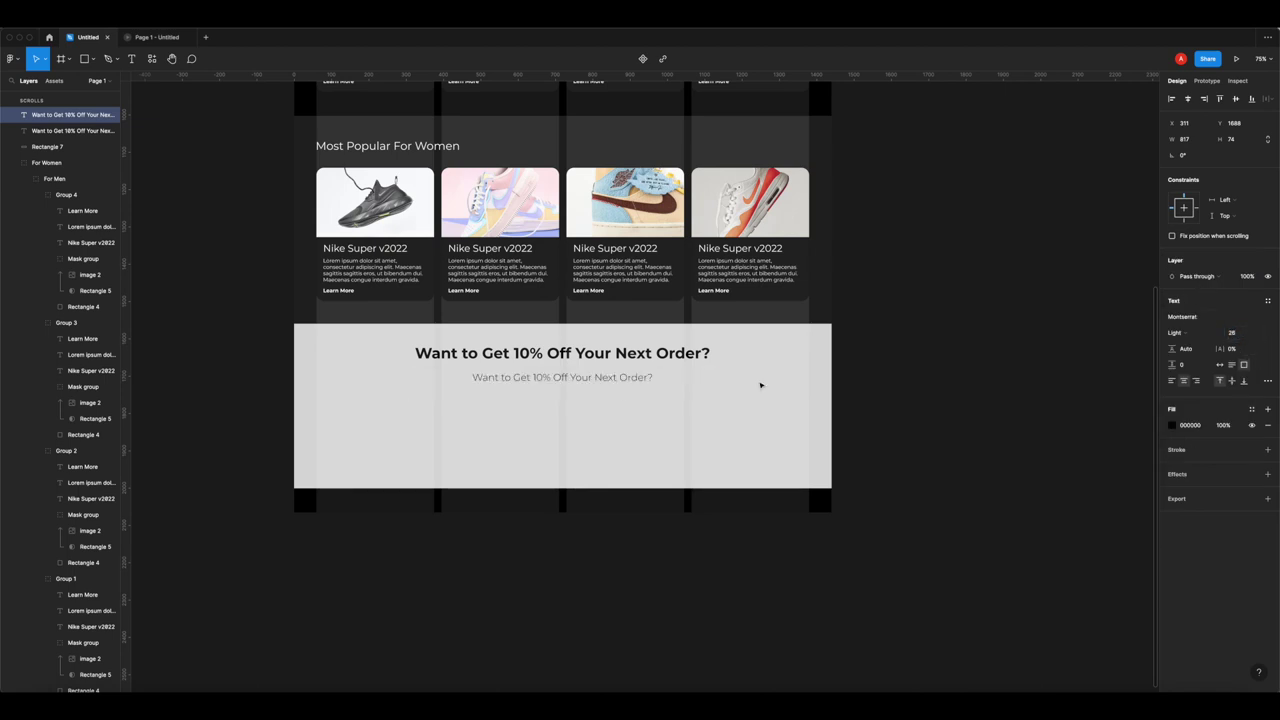
- Replace the duplicated line's text with "Sign up for our newsleter to get exclusive offers"
{"action": "double_click", "coordinate": [601, 383]}
{"action": "type", "text": "Si"}
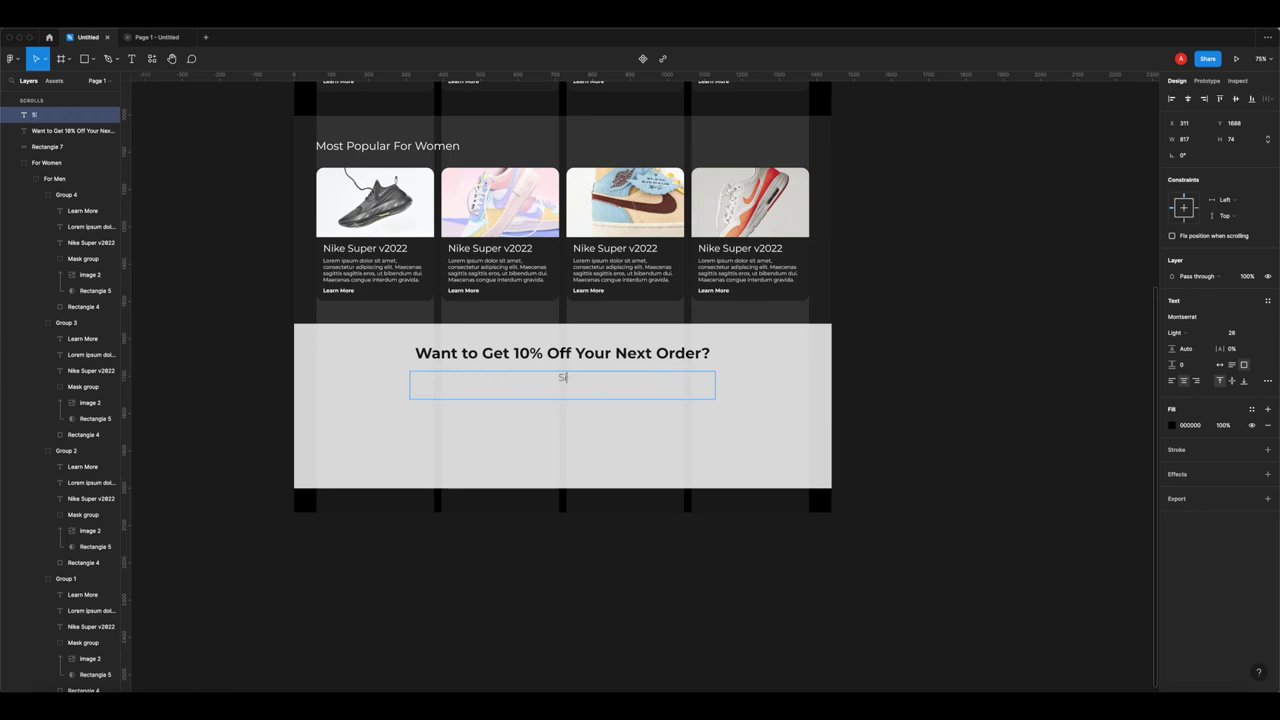
{"action": "type", "text": "gn up for our news"}
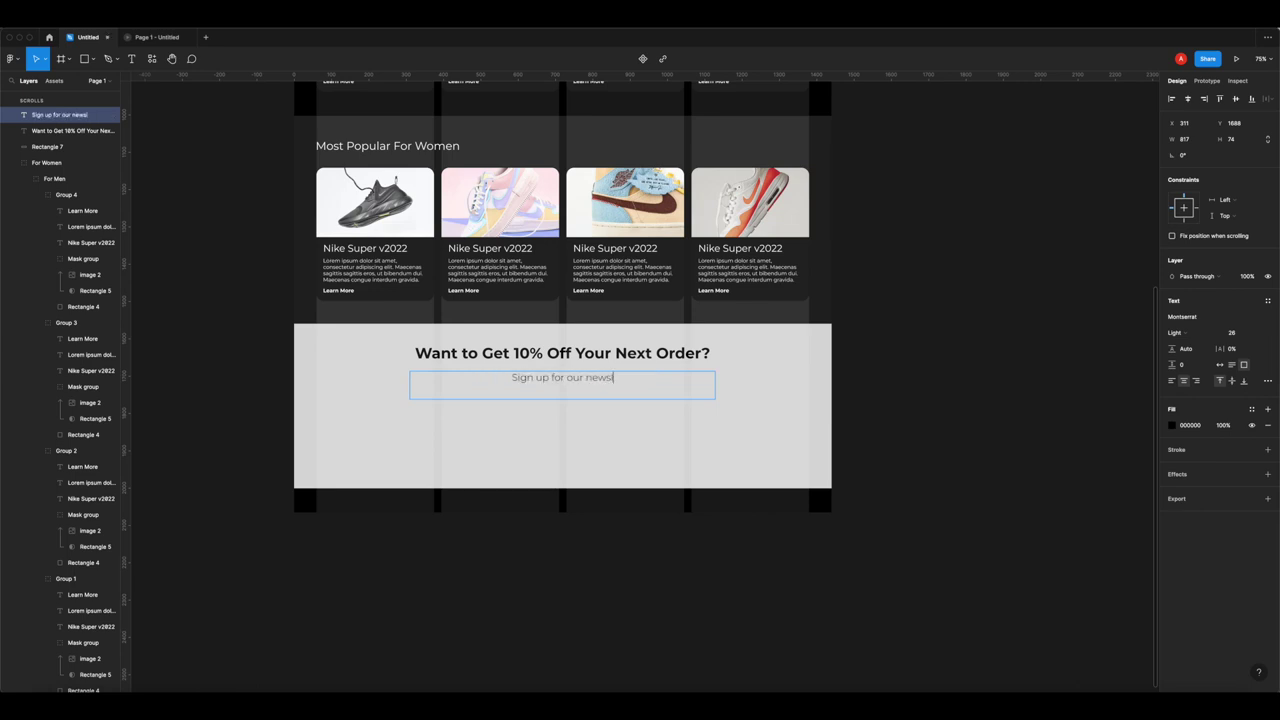
{"action": "type", "text": "leter to get exclusive offers"}
- Set the newsletter line's weight to Regular and move it up closer beneath the headline
{"action": "key", "text": "super+a"}
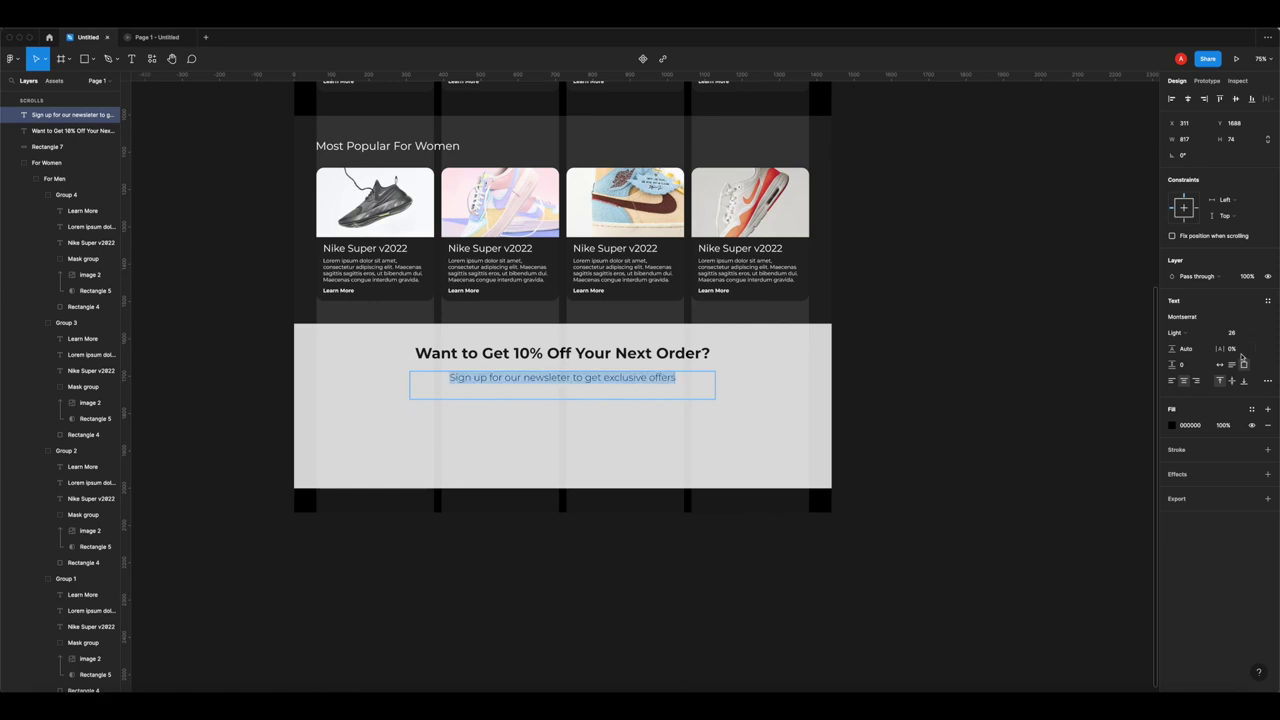
{"action": "left_click", "coordinate": [1175, 332]}
{"action": "left_click", "coordinate": [1180, 345]}
{"action": "left_click", "coordinate": [960, 397]}
{"action": "left_click", "coordinate": [565, 383]}
{"action": "left_click_drag", "start_coordinate": [565, 383], "coordinate": [562, 369]}
{"action": "left_click", "coordinate": [985, 365]}
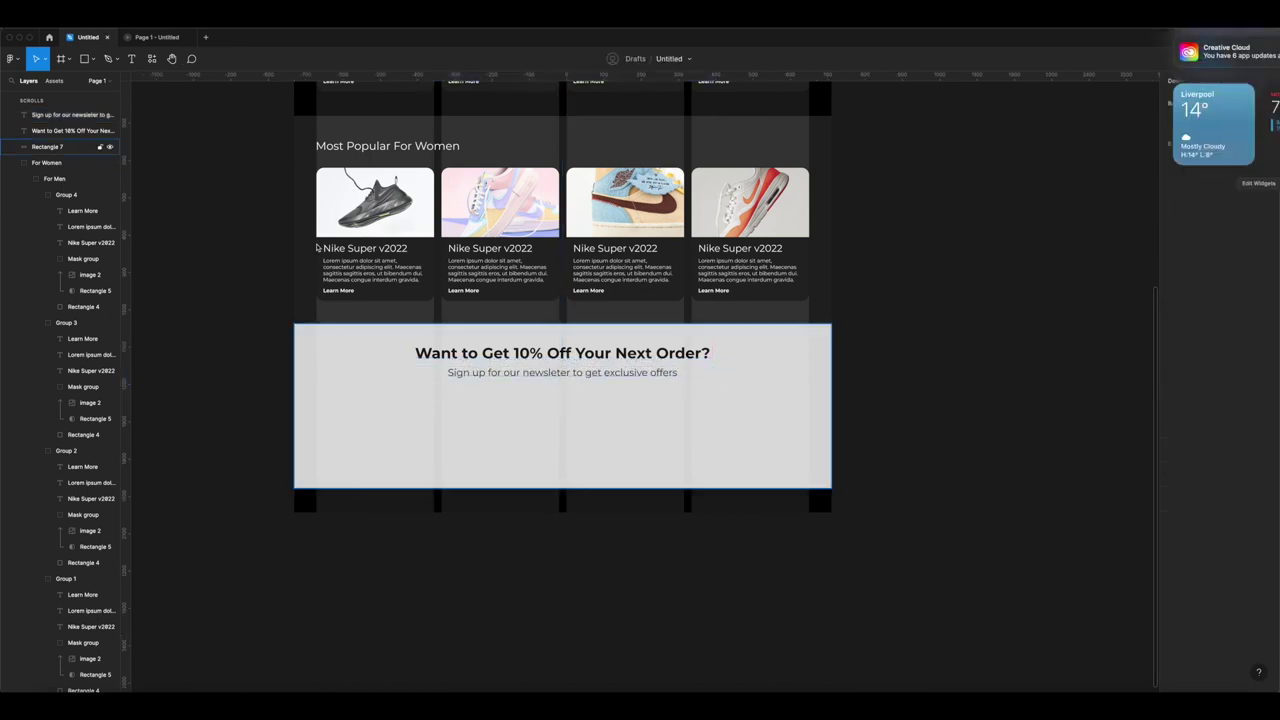
- Draw a rectangle about 650 wide centred beneath the newsletter line and set its height to 40
{"action": "left_click", "coordinate": [83, 59]}
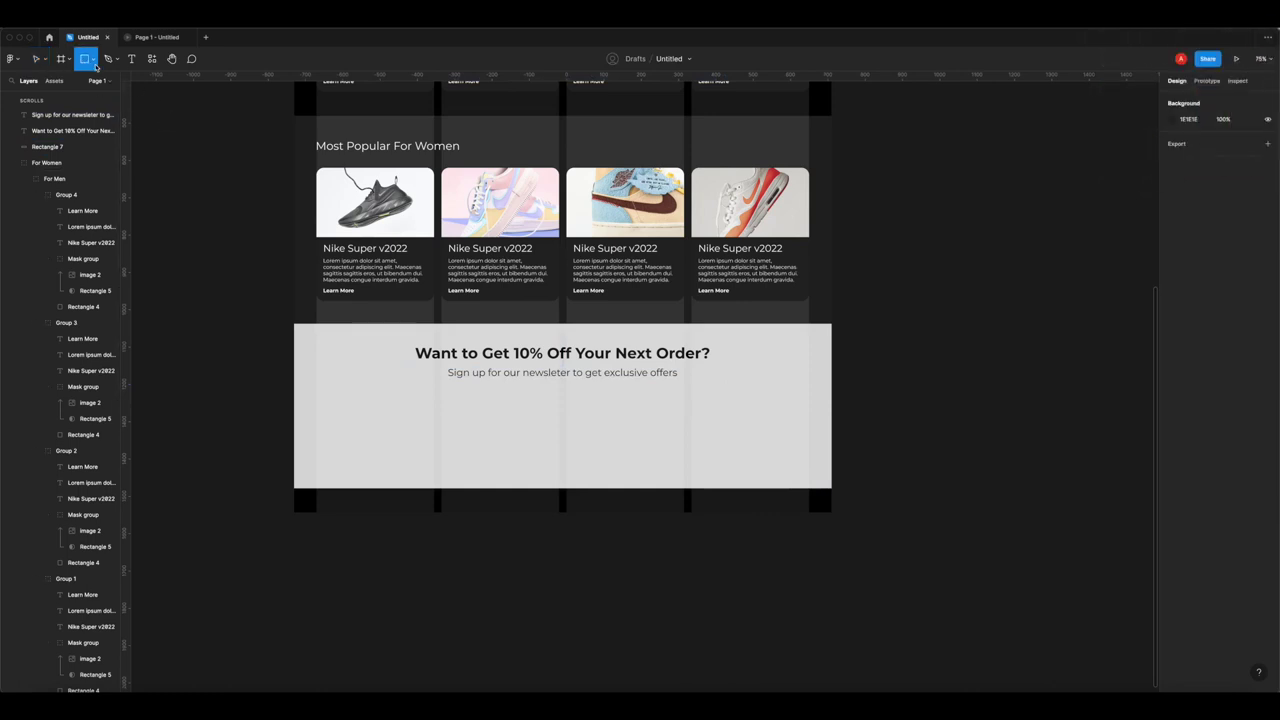
{"action": "left_click_drag", "start_coordinate": [441, 397], "coordinate": [684, 428]}
{"action": "scroll", "coordinate": [410, 418], "scroll_direction": "up", "scroll_amount": 10}
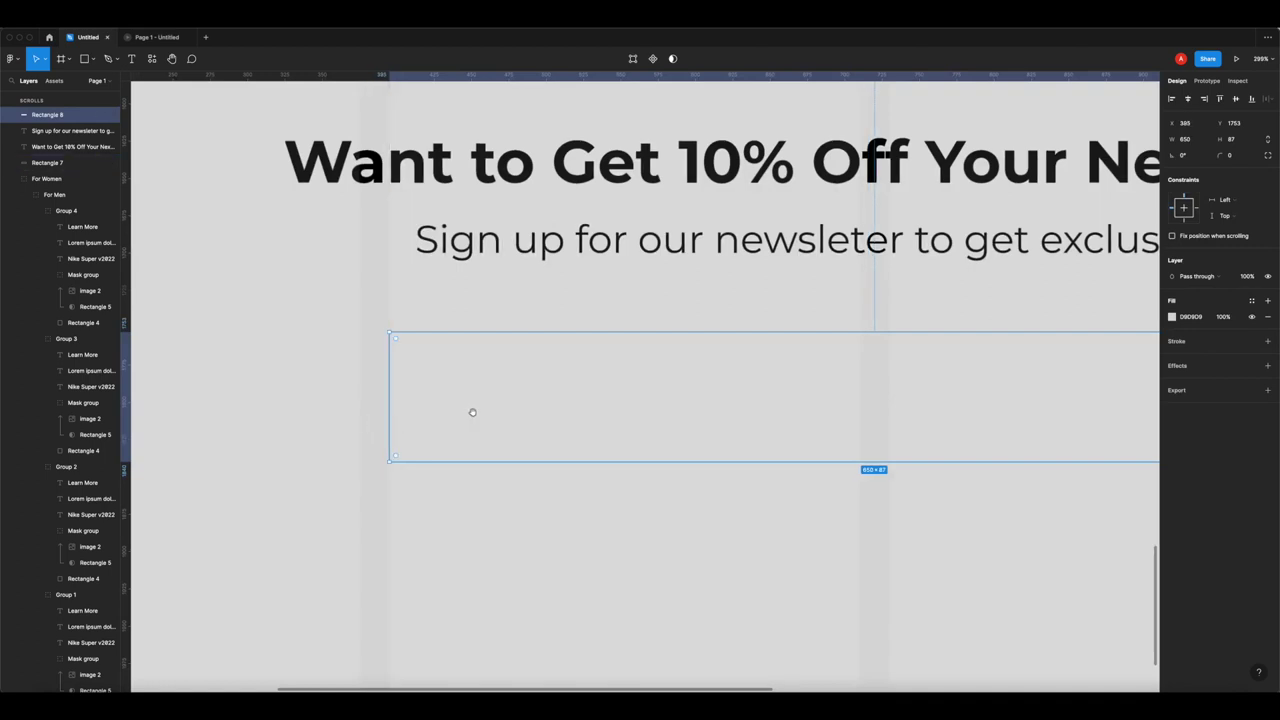
{"action": "scroll", "coordinate": [471, 411], "scroll_direction": "down", "scroll_amount": 5}
{"action": "left_click_drag", "start_coordinate": [571, 404], "coordinate": [570, 401]}
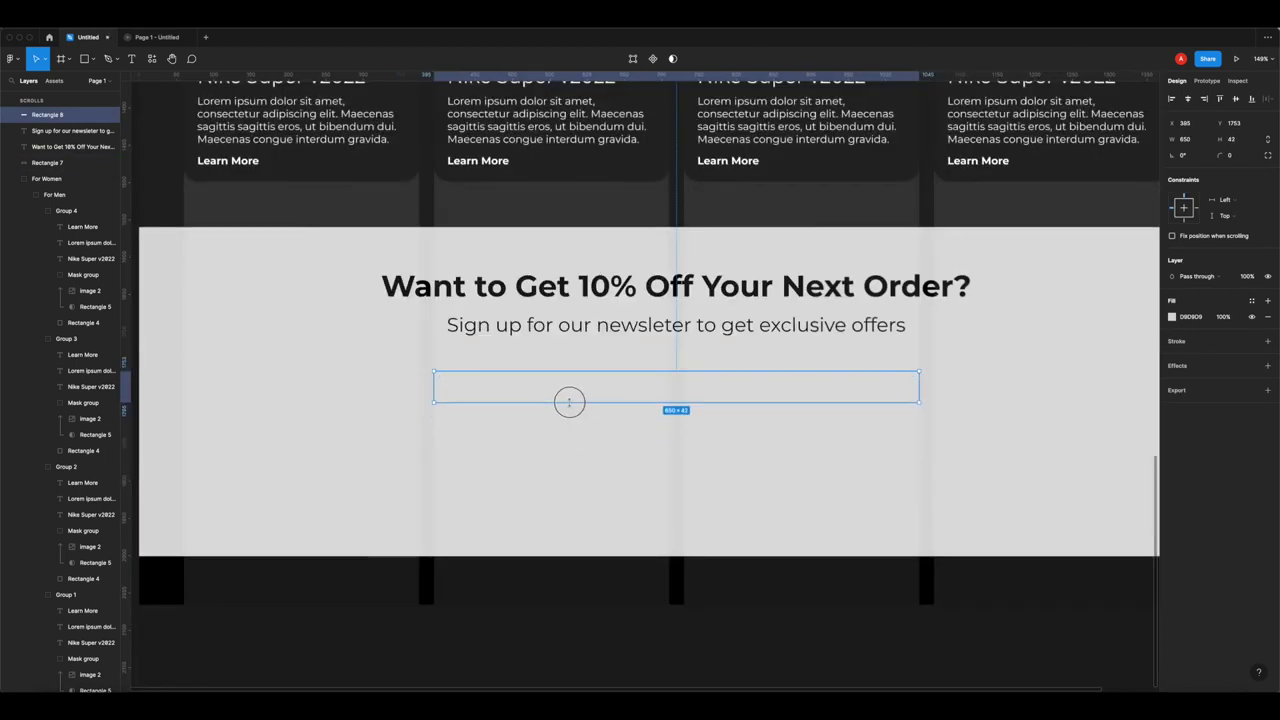
{"action": "left_click", "coordinate": [1234, 143]}
{"action": "type", "text": "40"}
{"action": "key", "text": "Return"}
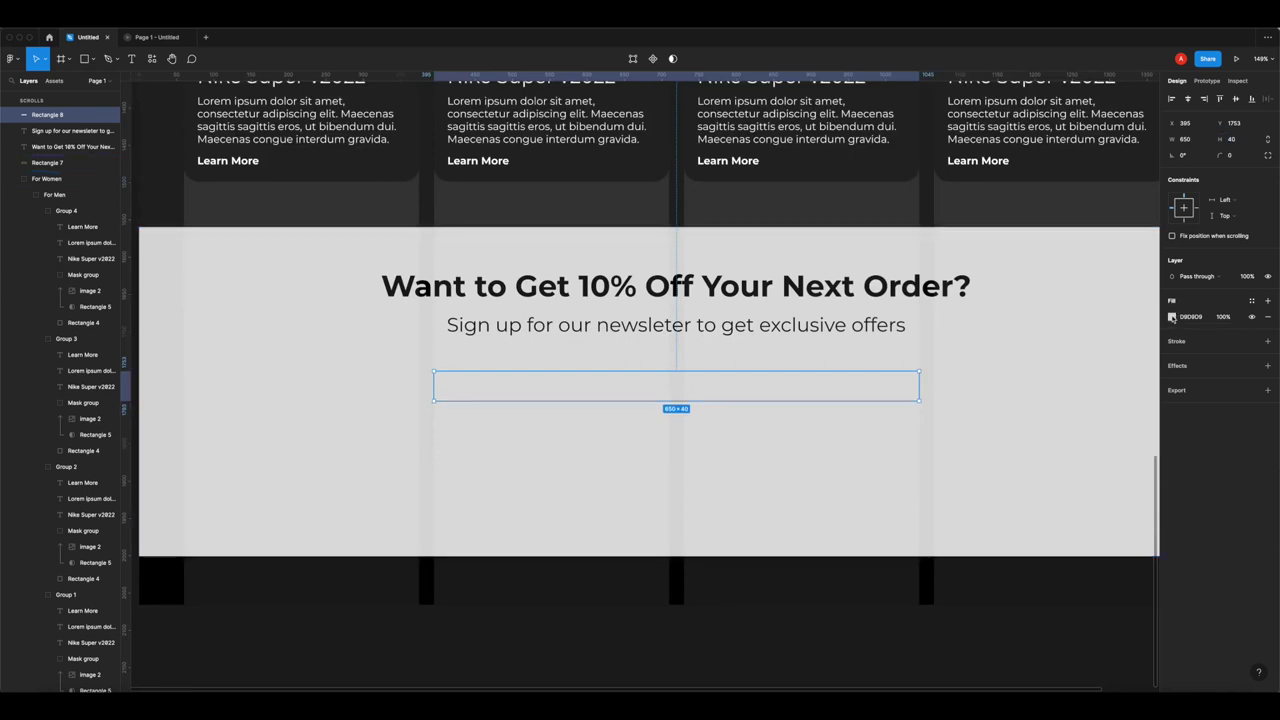
- Fill the rectangle with FFFFFF and set its height to 50, checking it in the prototype preview
{"action": "left_click", "coordinate": [1172, 316]}
{"action": "type", "text": "ffffff"}
{"action": "key", "text": "Return"}
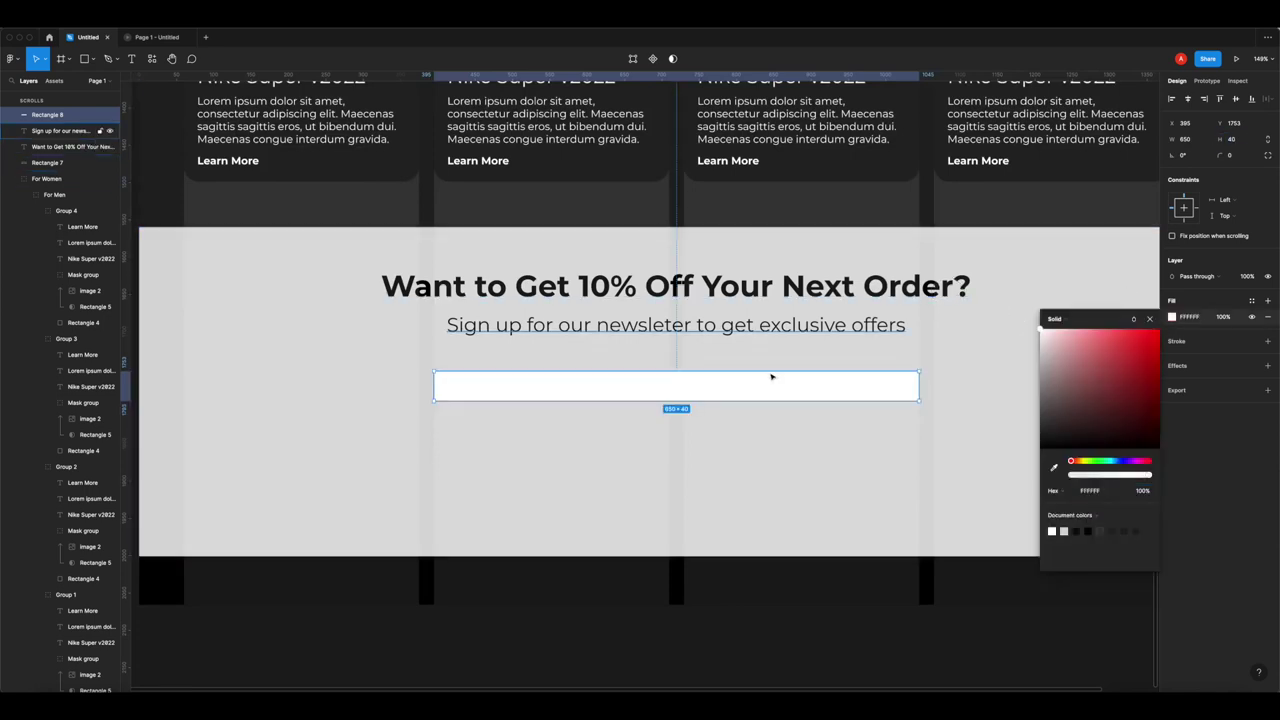
{"action": "left_click", "coordinate": [1240, 140]}
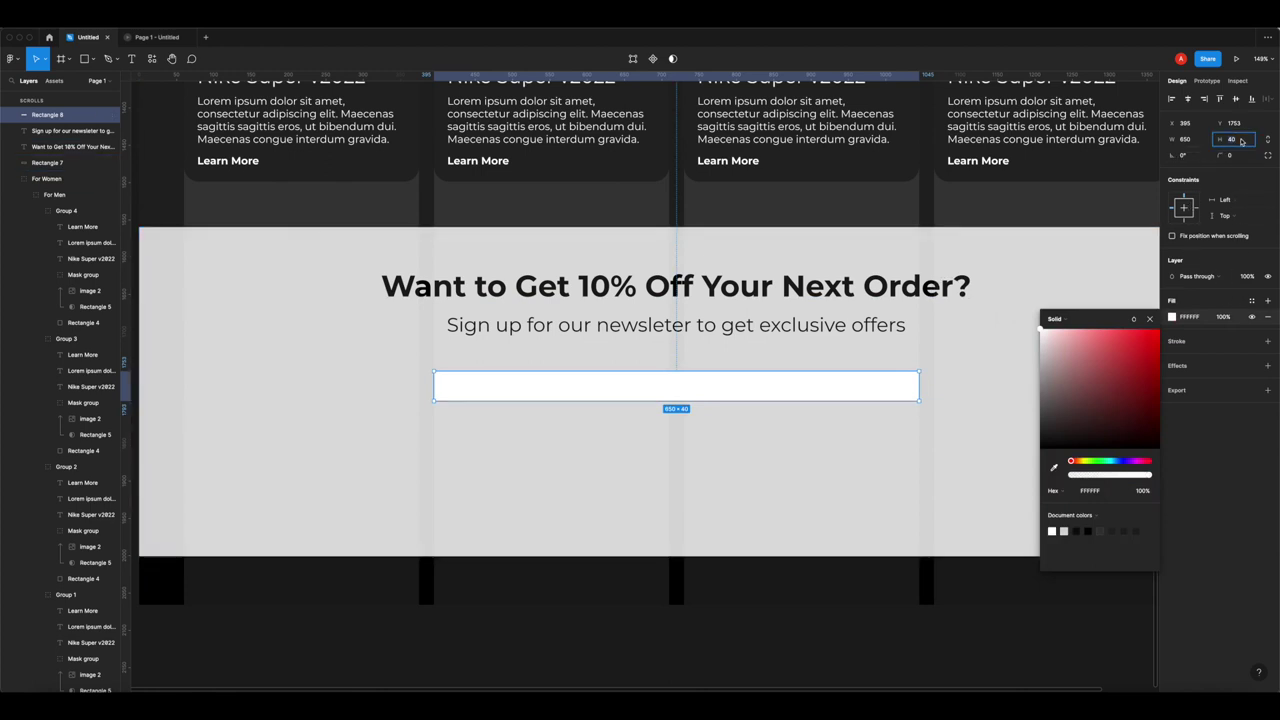
{"action": "left_click", "coordinate": [1236, 59]}
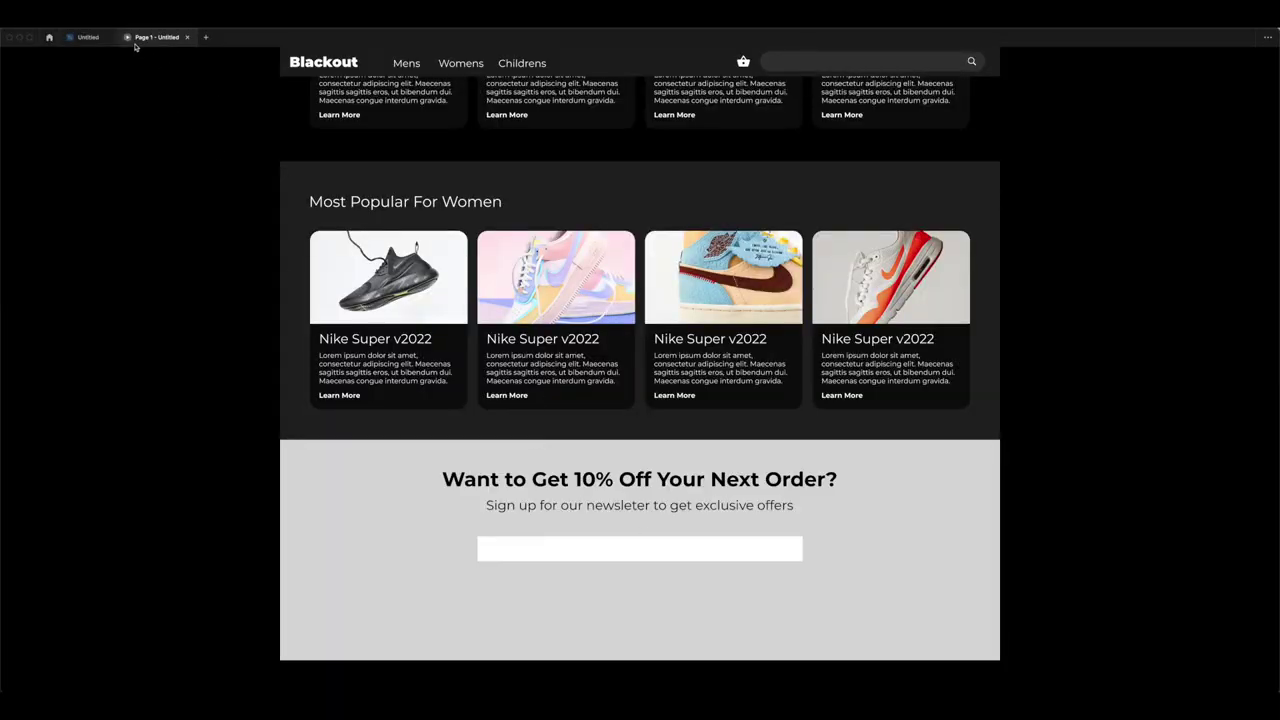
{"action": "left_click", "coordinate": [88, 37]}
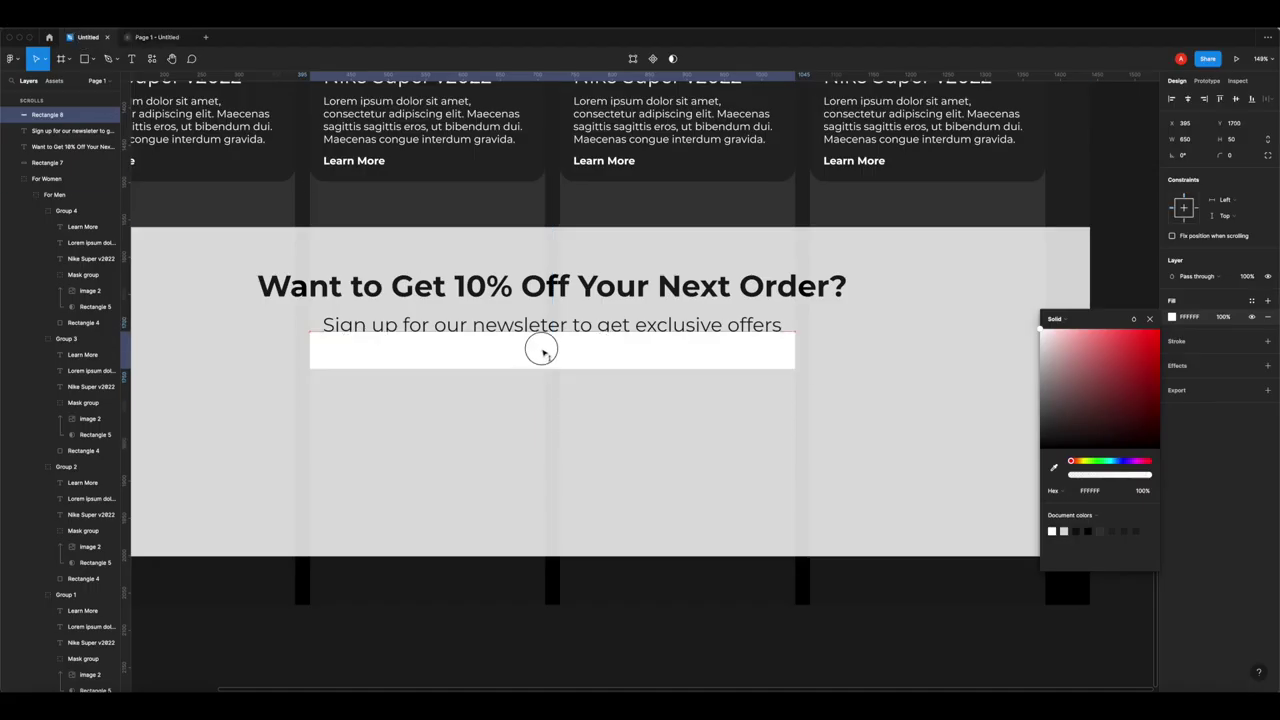
- Move the white rectangle to Y 1750, leaving a gap below the newsletter line
{"action": "left_click_drag", "start_coordinate": [540, 354], "coordinate": [536, 354]}
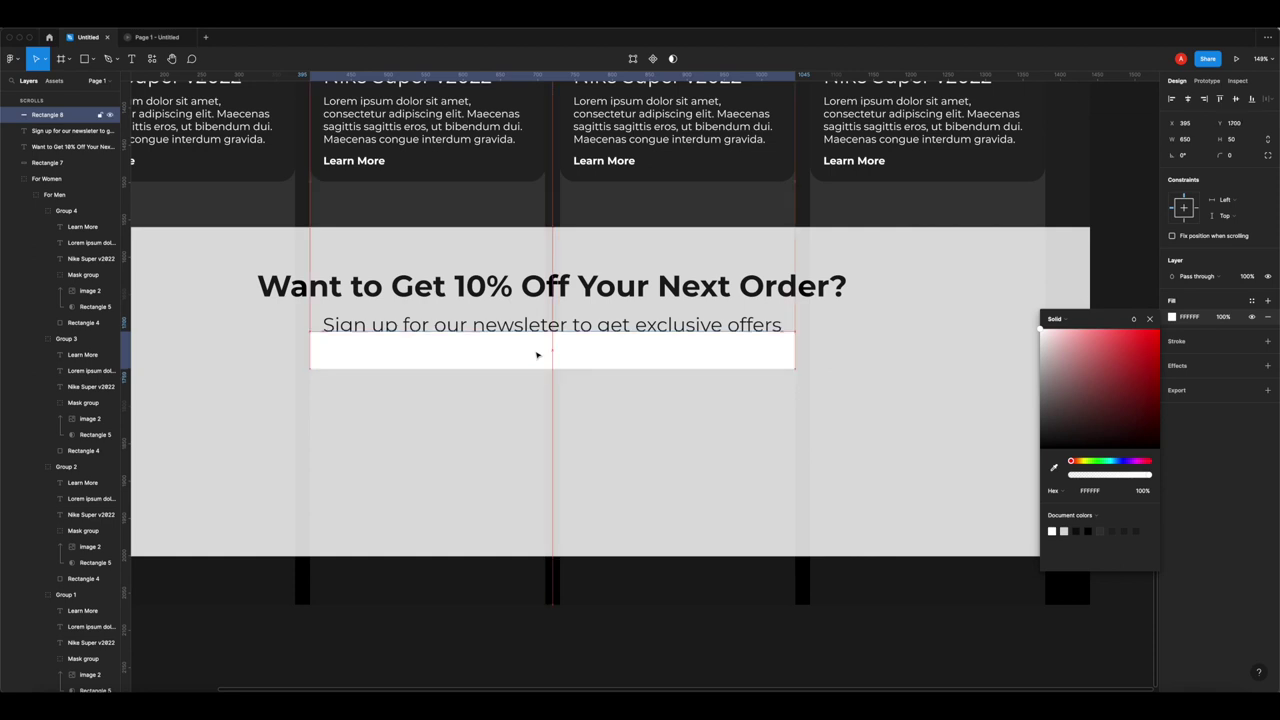
{"action": "key", "text": "shift+Down"}
{"action": "key", "text": "shift+Down"}
{"action": "key", "text": "shift+Down"}
{"action": "key", "text": "shift+Down"}
{"action": "key", "text": "shift+Down"}
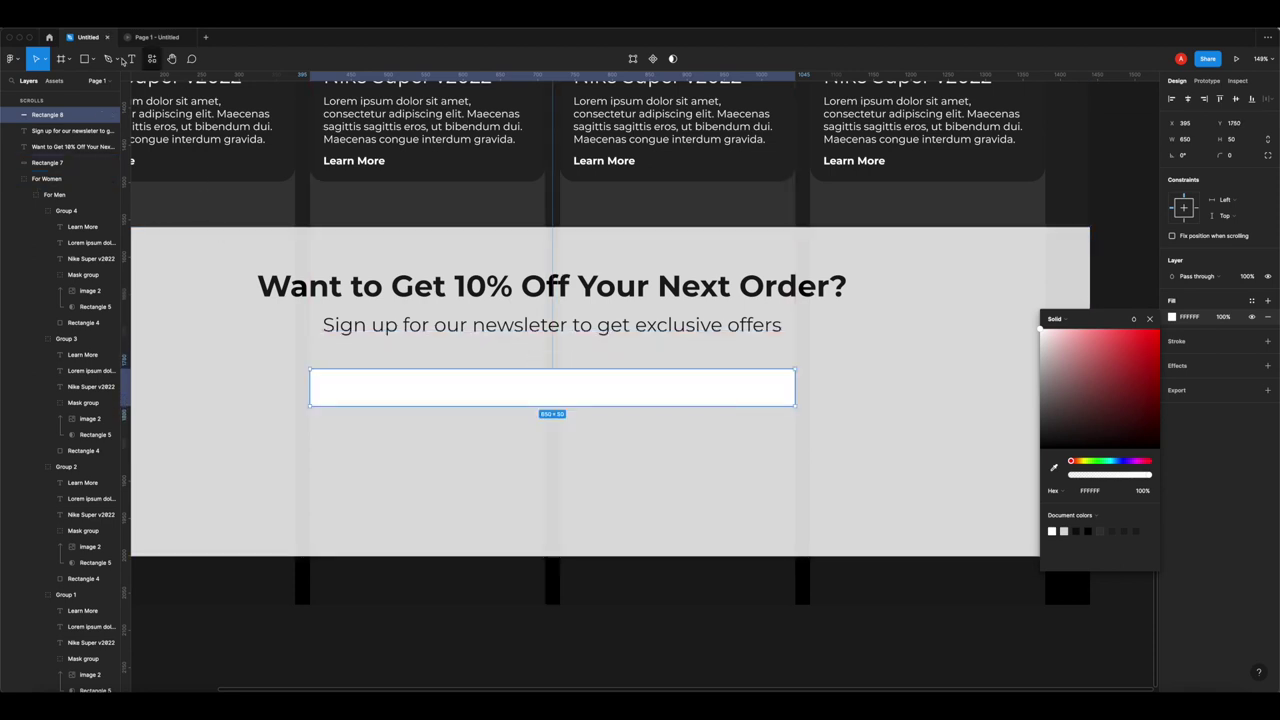
- Add a text box about 302 × 34 inside the white rectangle reading "Enter Email Address"
{"action": "left_click", "coordinate": [131, 59]}
{"action": "left_click_drag", "start_coordinate": [326, 375], "coordinate": [552, 400]}
{"action": "type", "text": "Ente"}
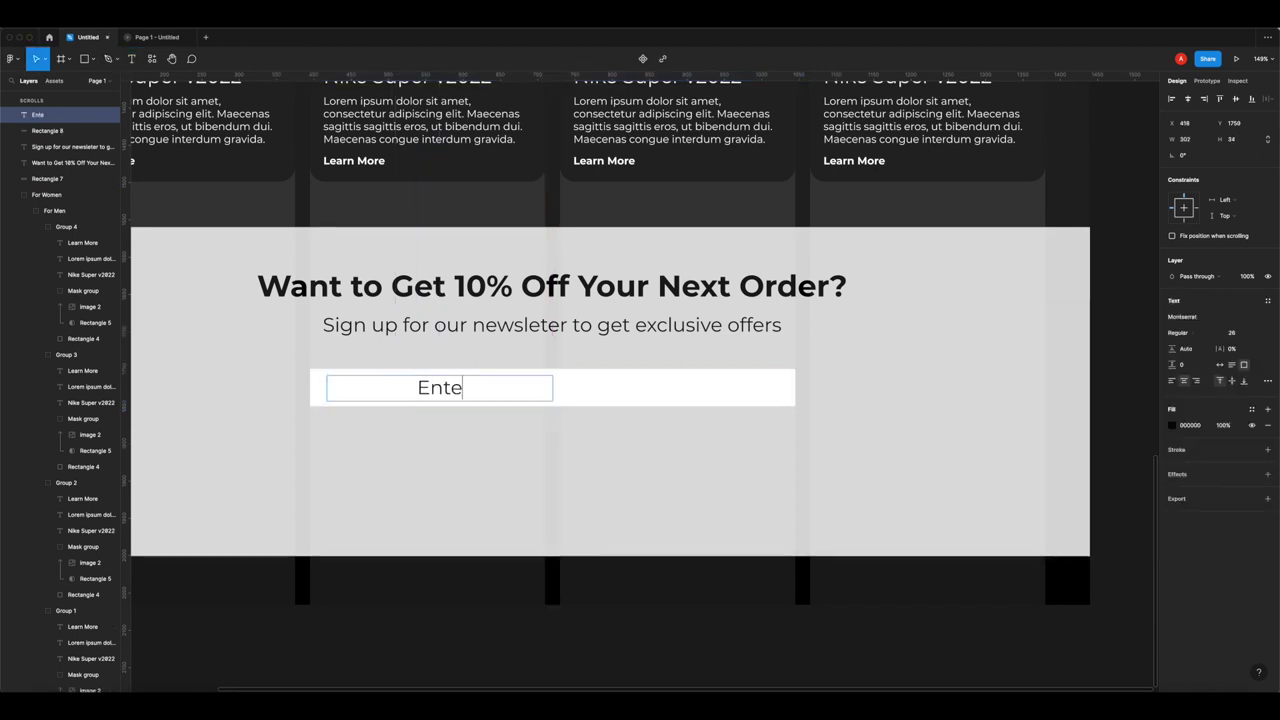
{"action": "type", "text": "r Emaol"}
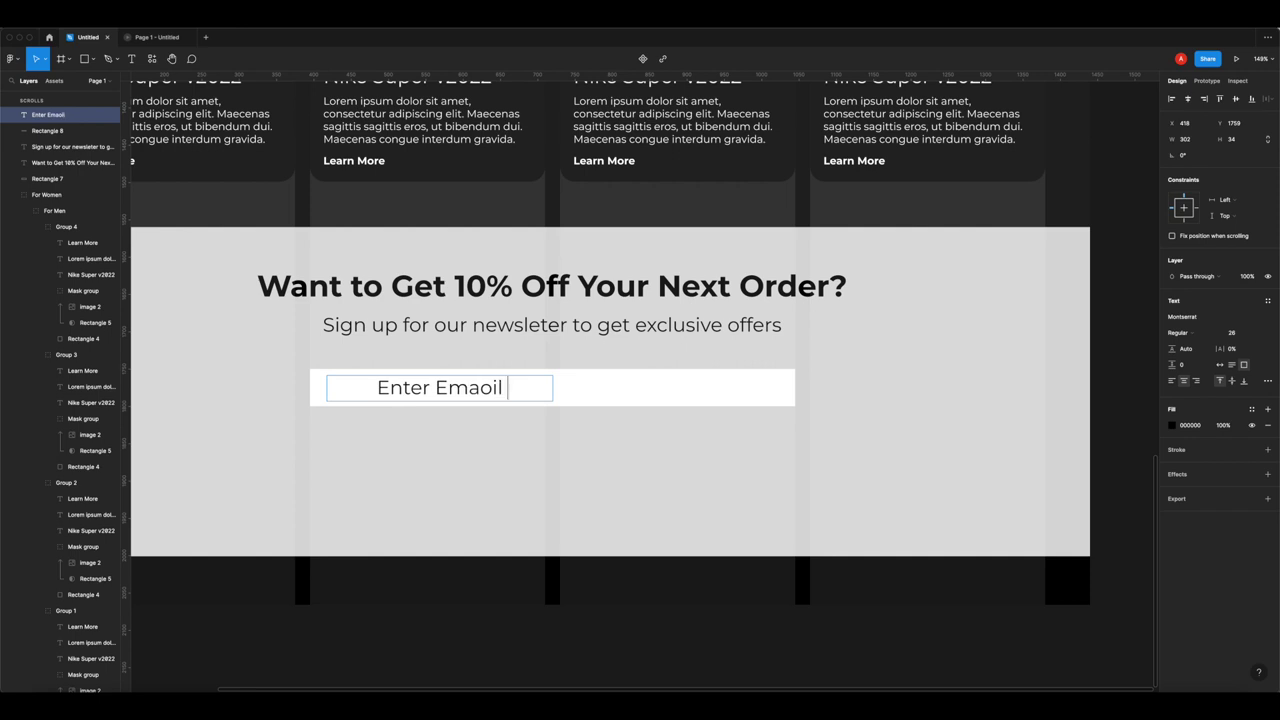
{"action": "key", "text": "BackSpace"}
{"action": "key", "text": "BackSpace"}
{"action": "type", "text": "il Address"}
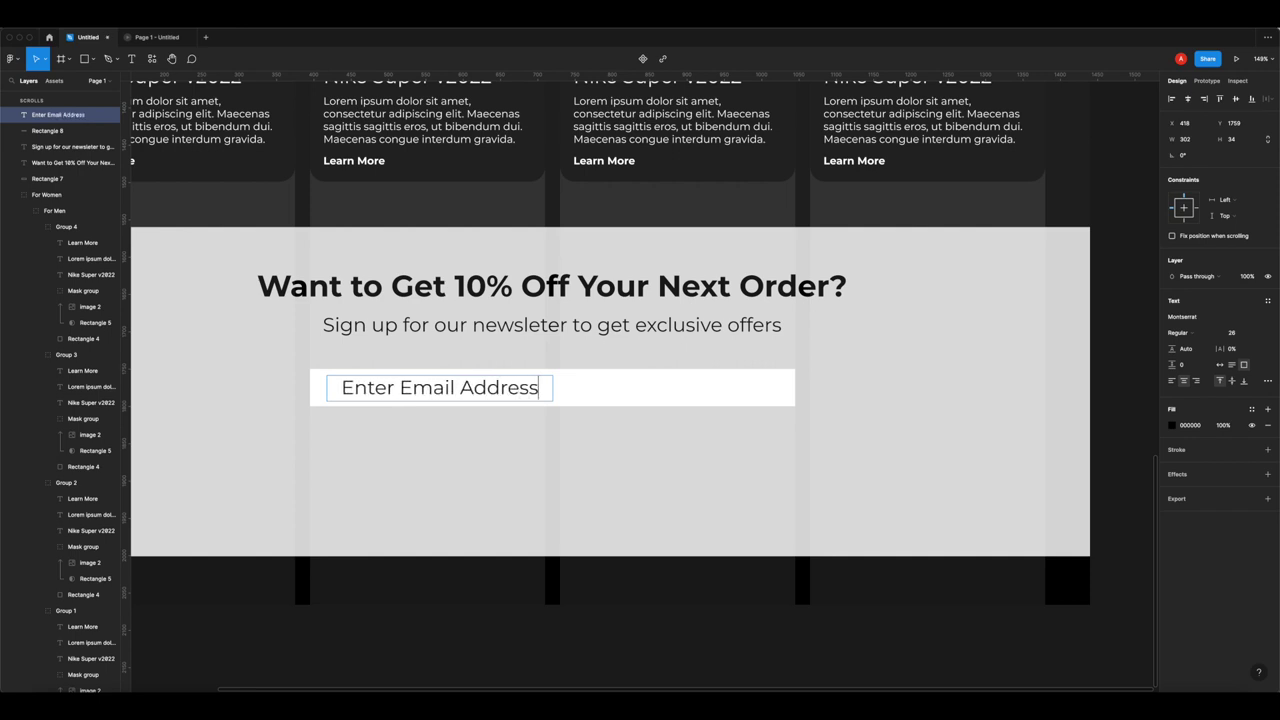
- Left-align the "Enter Email Address" text and set its font size to 16
{"action": "key", "text": "super+a"}
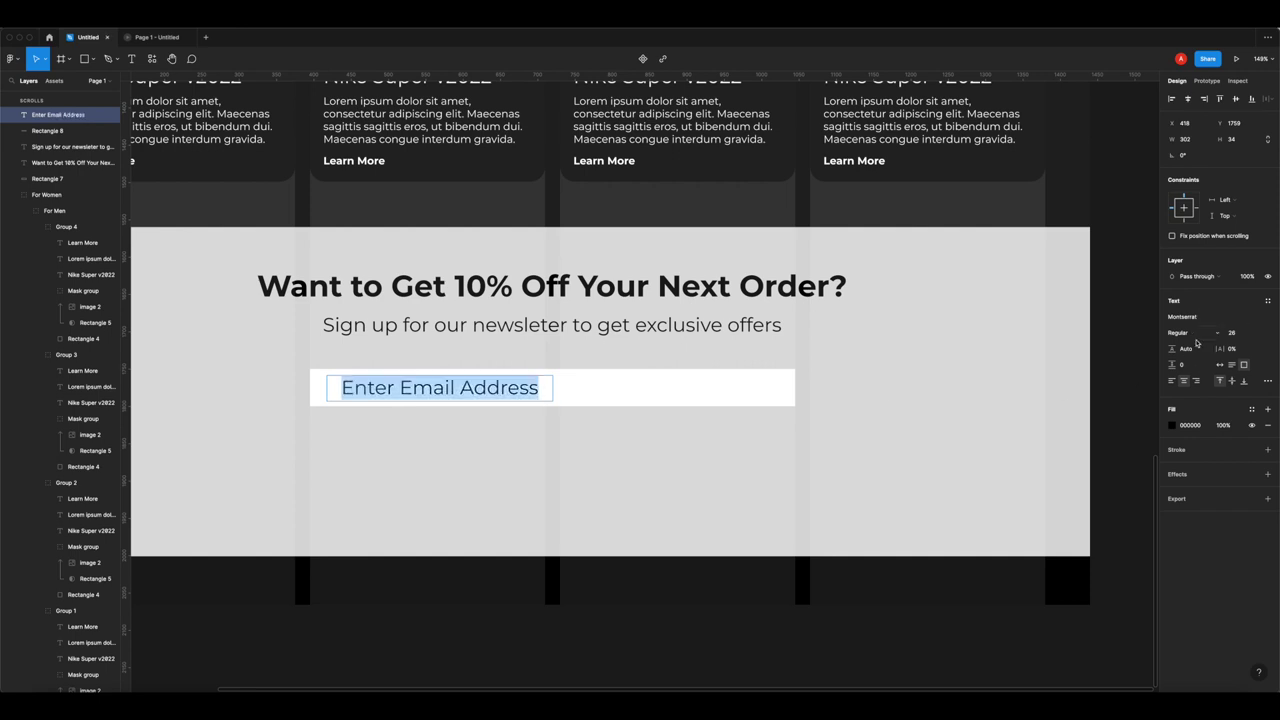
{"action": "left_click", "coordinate": [1172, 381]}
{"action": "left_click", "coordinate": [1231, 332]}
{"action": "type", "text": "12"}
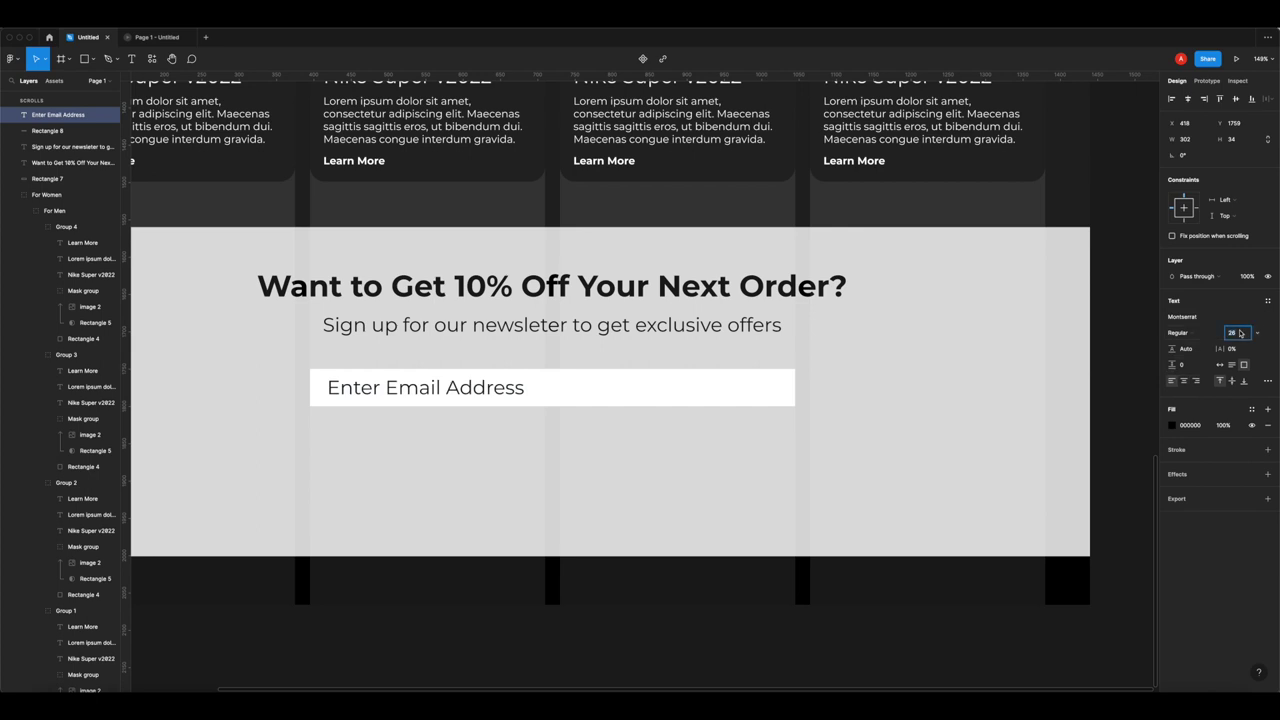
{"action": "key", "text": "Return"}
{"action": "left_click", "coordinate": [1237, 334]}
{"action": "type", "text": "16"}
{"action": "key", "text": "Return"}
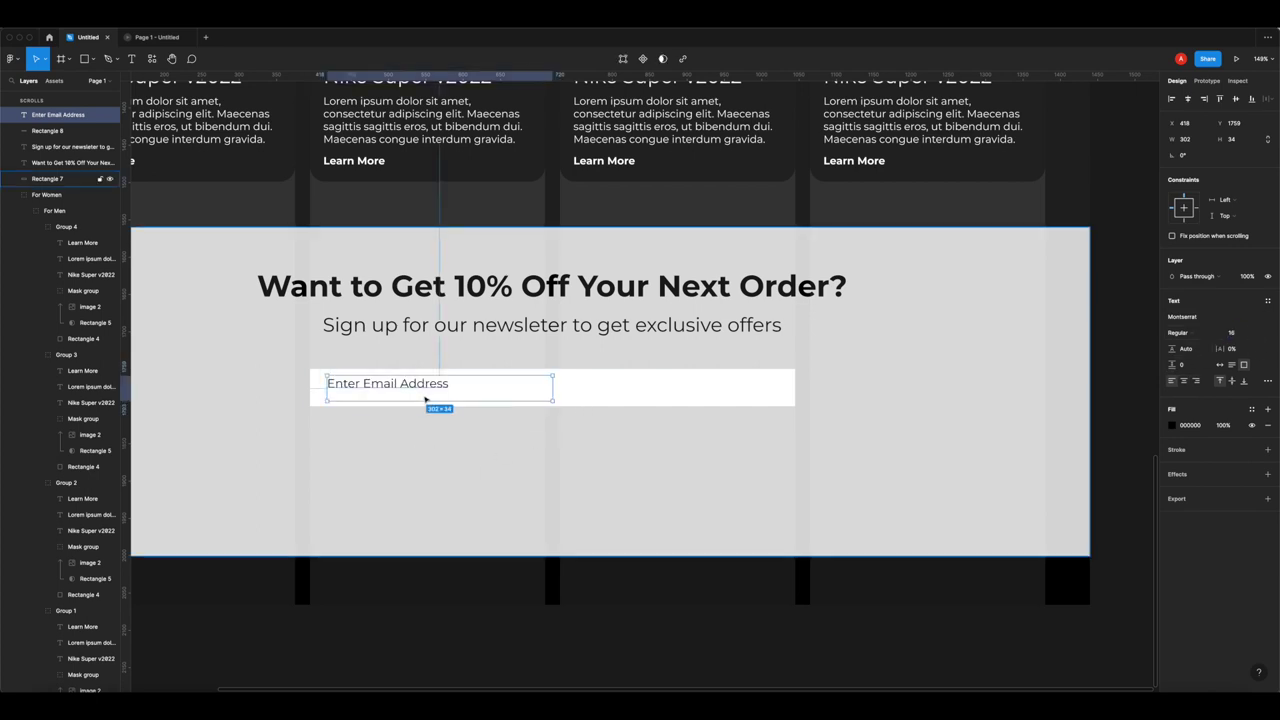
- Reduce the placeholder text box's height to about 17 and centre it vertically with the white rectangle
{"action": "left_click_drag", "start_coordinate": [437, 403], "coordinate": [425, 390]}
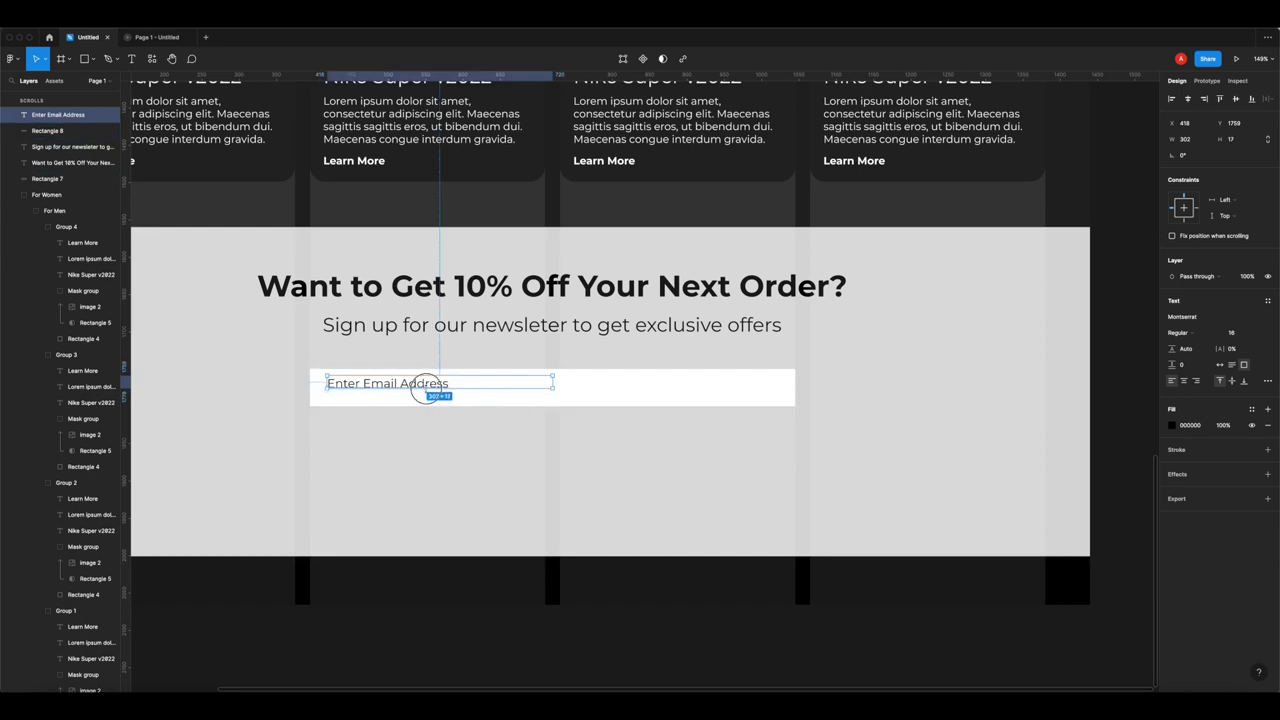
{"action": "left_click", "coordinate": [600, 386], "text": "shift"}
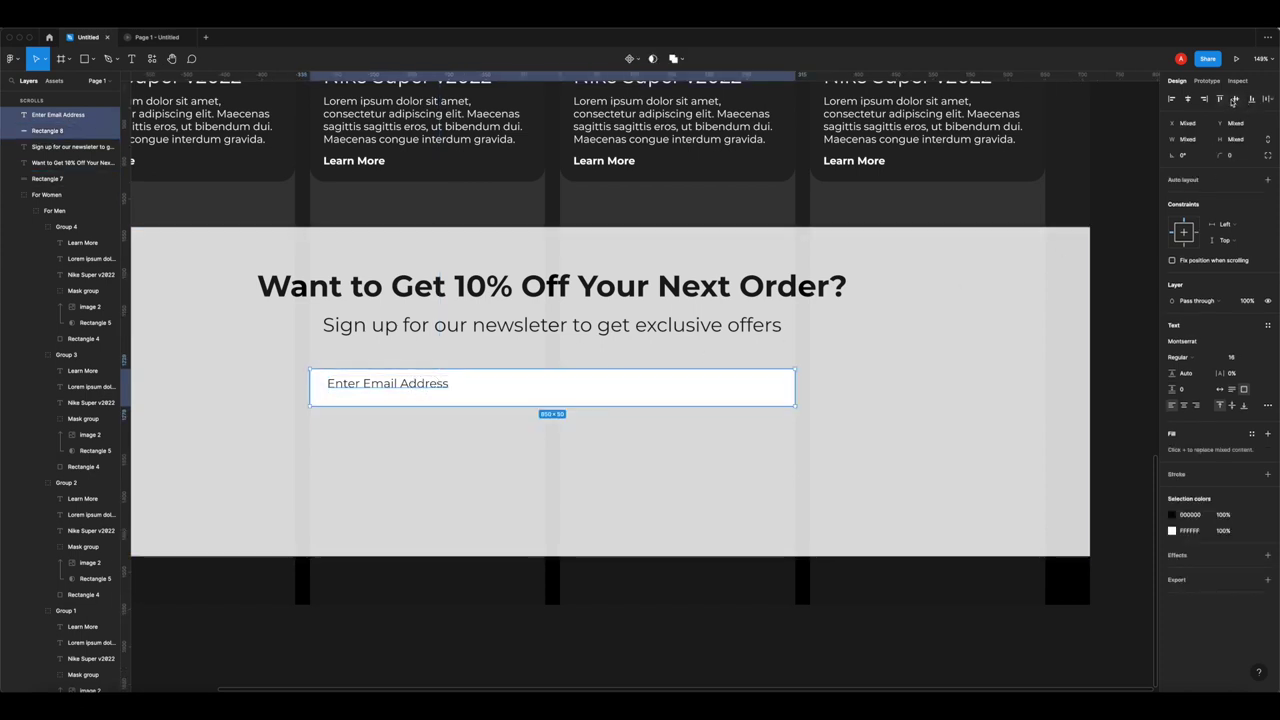
{"action": "left_click", "coordinate": [1235, 99]}
{"action": "left_click", "coordinate": [422, 614]}
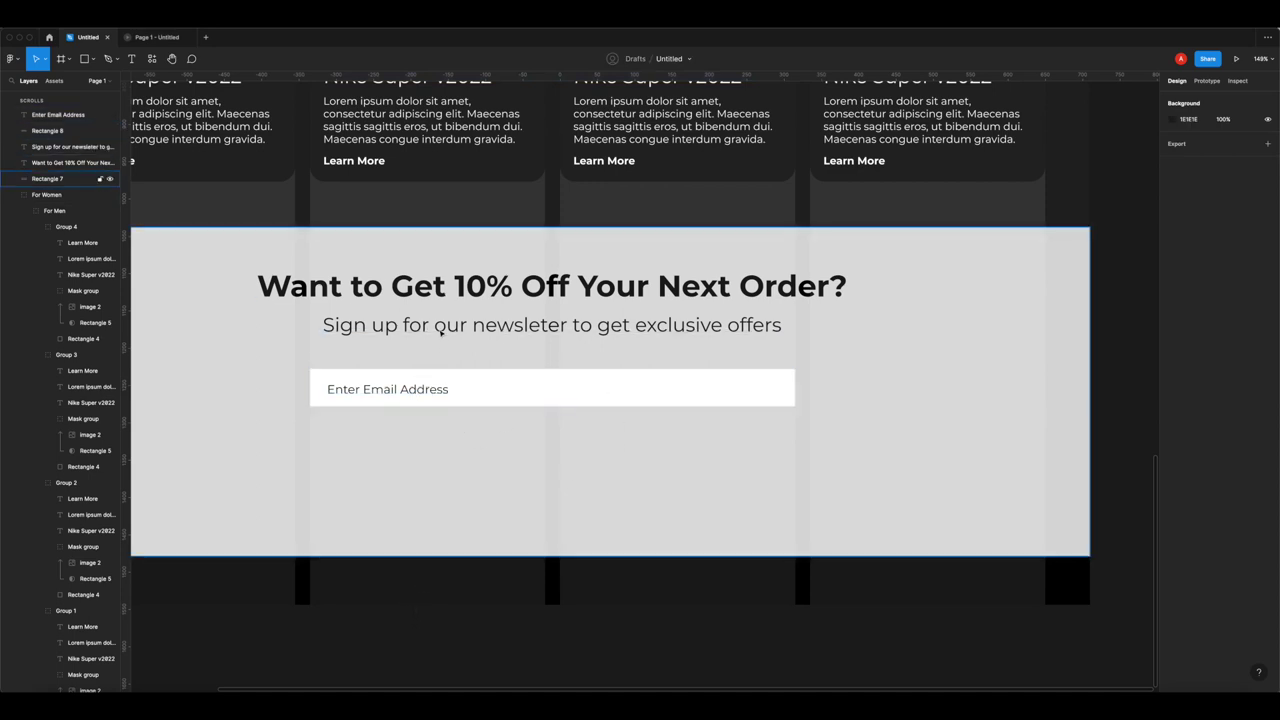
- Duplicate the newsletter line below the email field and change the copy to "*Terms and conditions apply see our Privacy Policy"
{"action": "left_click", "coordinate": [455, 330]}
{"action": "left_click_drag", "start_coordinate": [493, 427], "coordinate": [491, 449]}
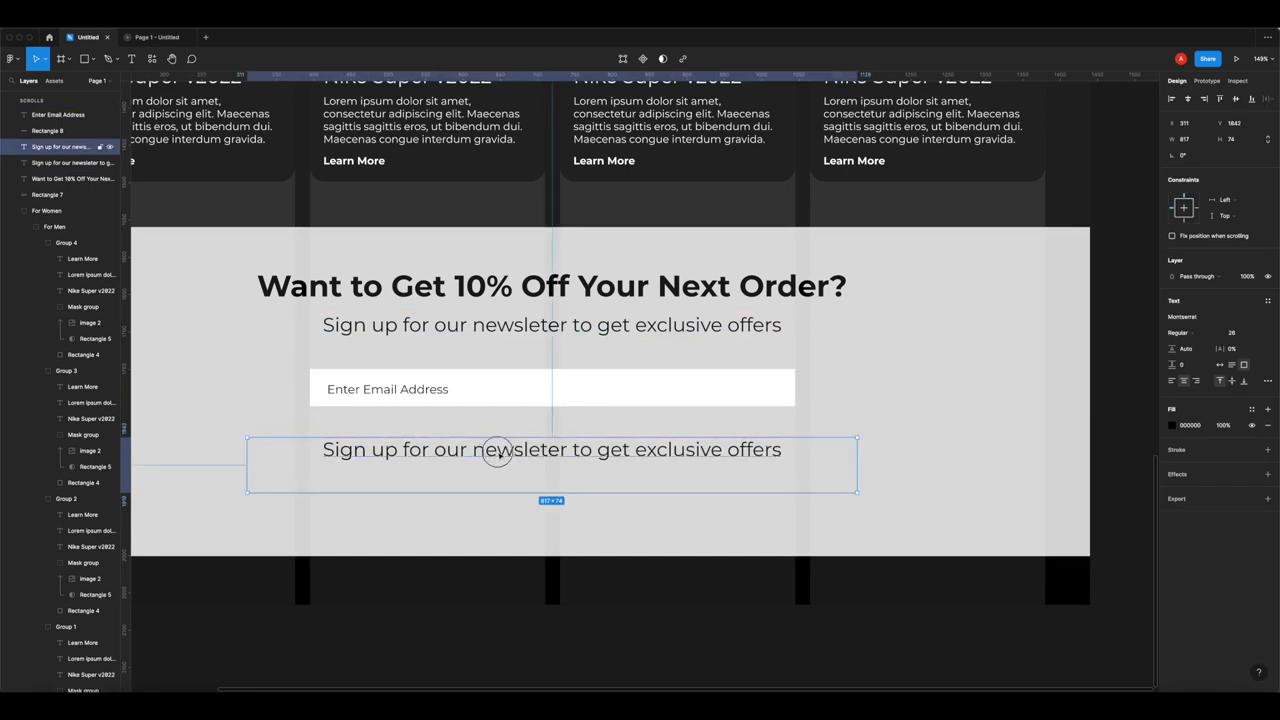
{"action": "double_click", "coordinate": [497, 448]}
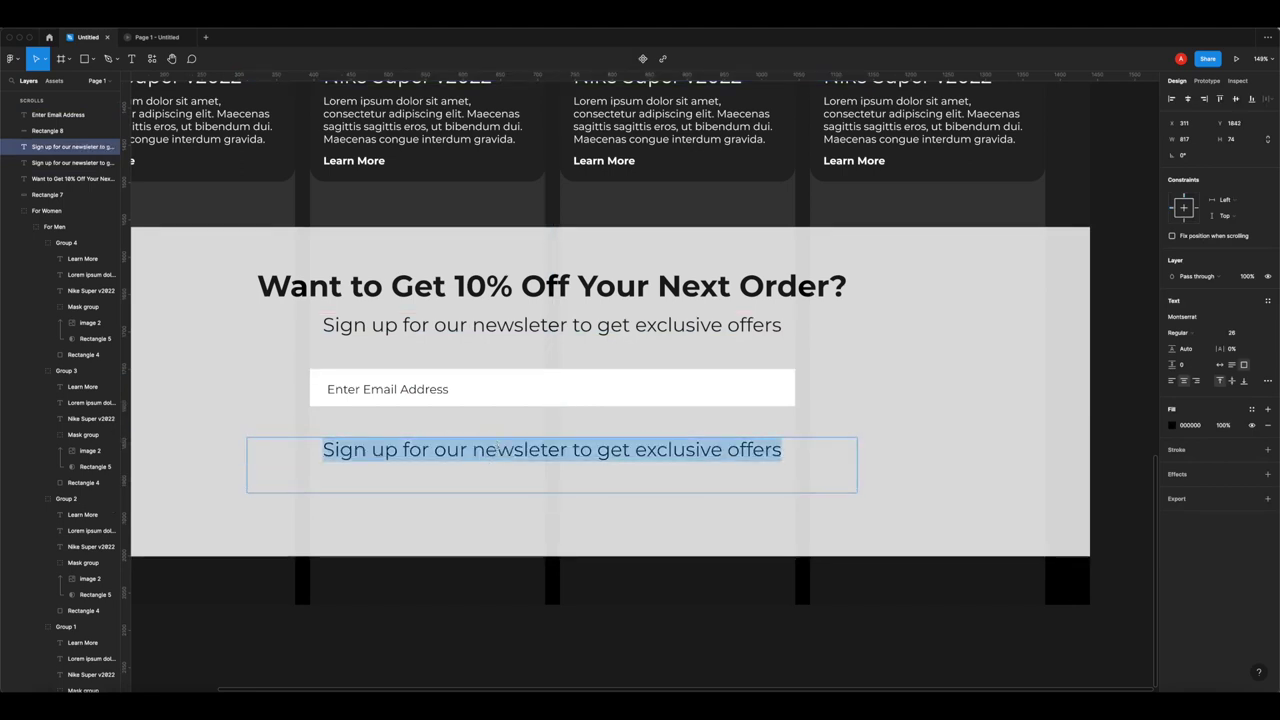
{"action": "key", "text": "BackSpace"}
{"action": "type", "text": "*Terms "}
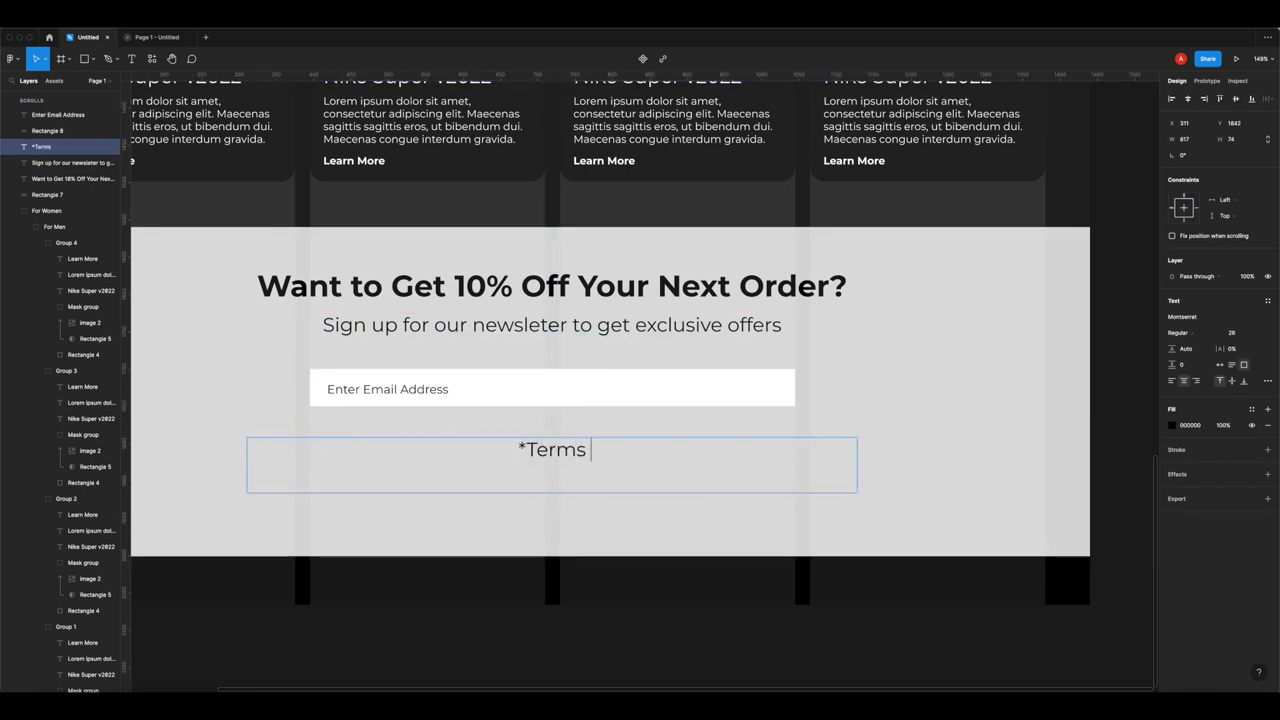
{"action": "type", "text": "and conditions "}
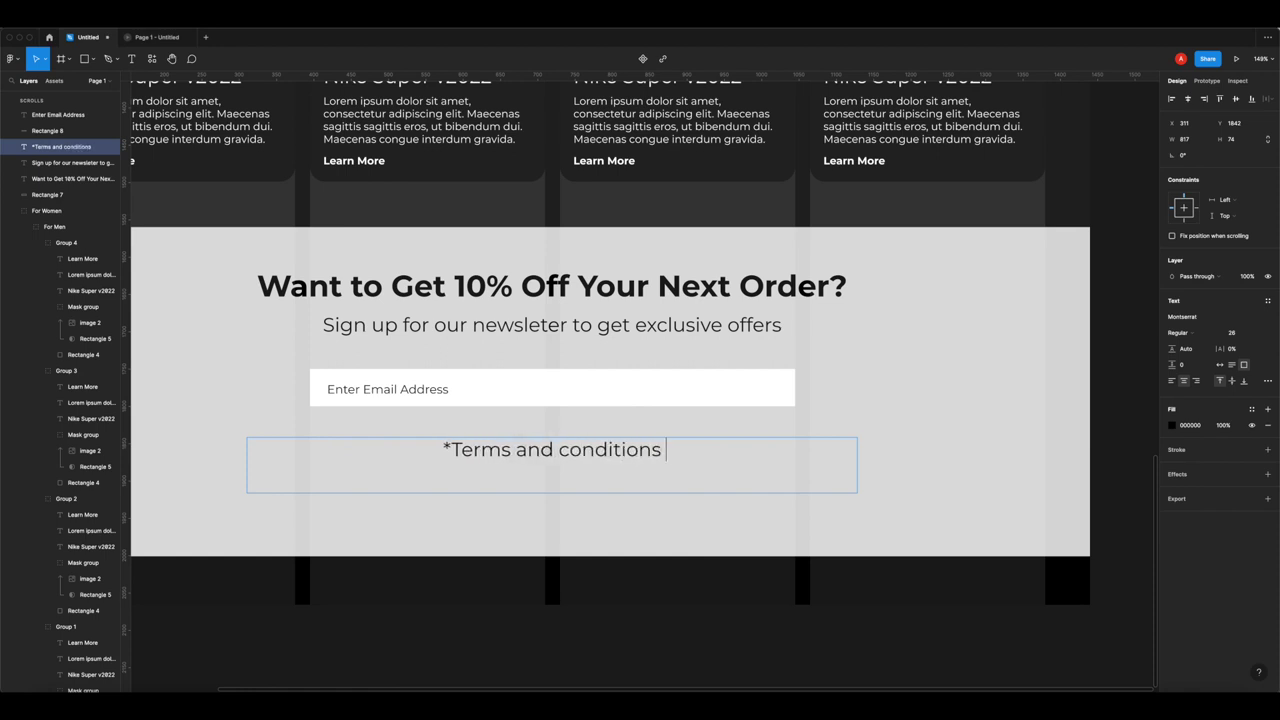
{"action": "type", "text": "apply see our Privacy Policy"}
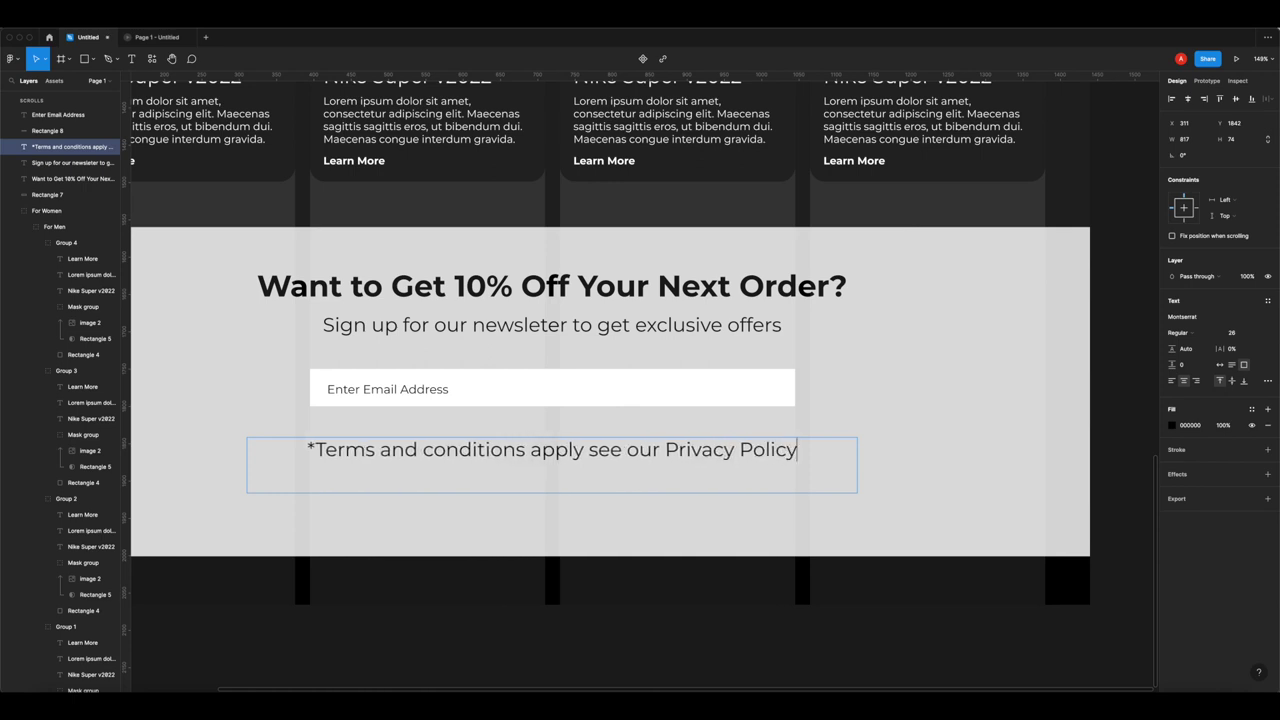
- Set the words "Privacy Policy" in the terms line to Bold weight
{"action": "key", "text": "alt+shift+Left"}
{"action": "key", "text": "alt+shift+Left"}
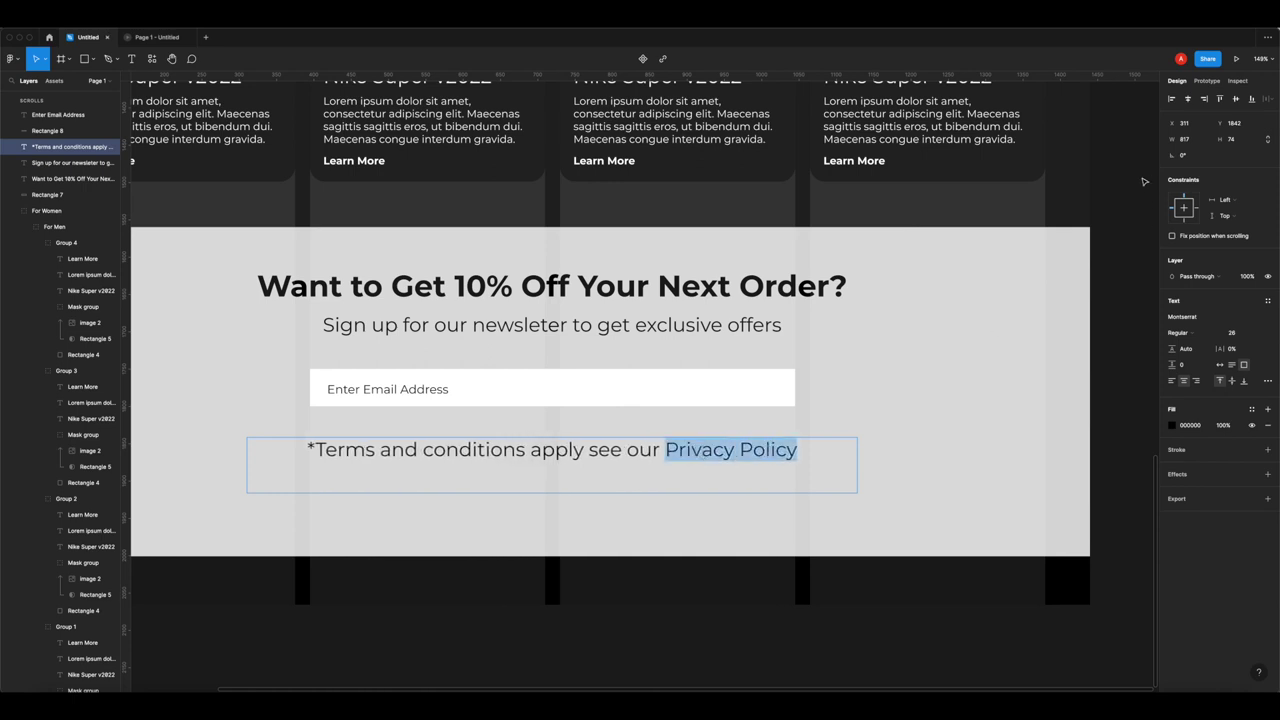
{"action": "left_click", "coordinate": [1182, 333]}
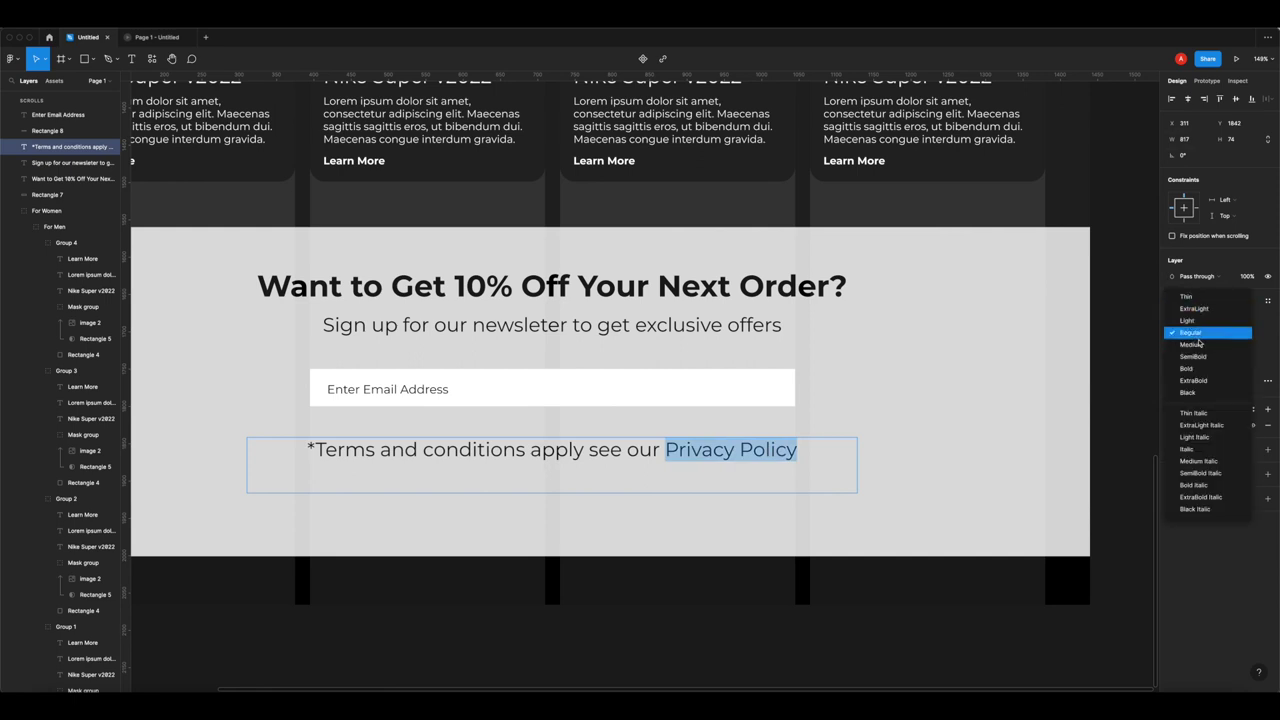
{"action": "left_click", "coordinate": [1198, 372]}
{"action": "key", "text": "Escape"}
- Set the font size of the entire terms line to 20
{"action": "key", "text": "Return"}
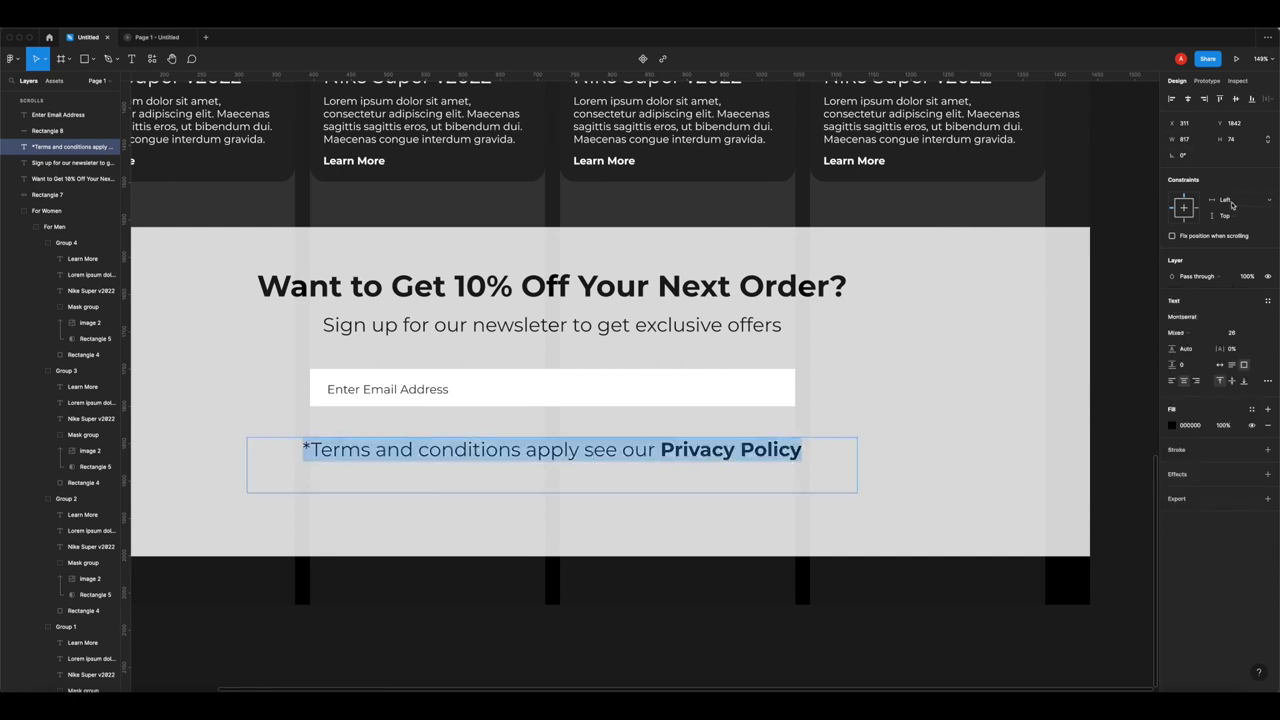
{"action": "left_click", "coordinate": [1242, 336]}
{"action": "type", "text": "20"}
{"action": "key", "text": "Return"}
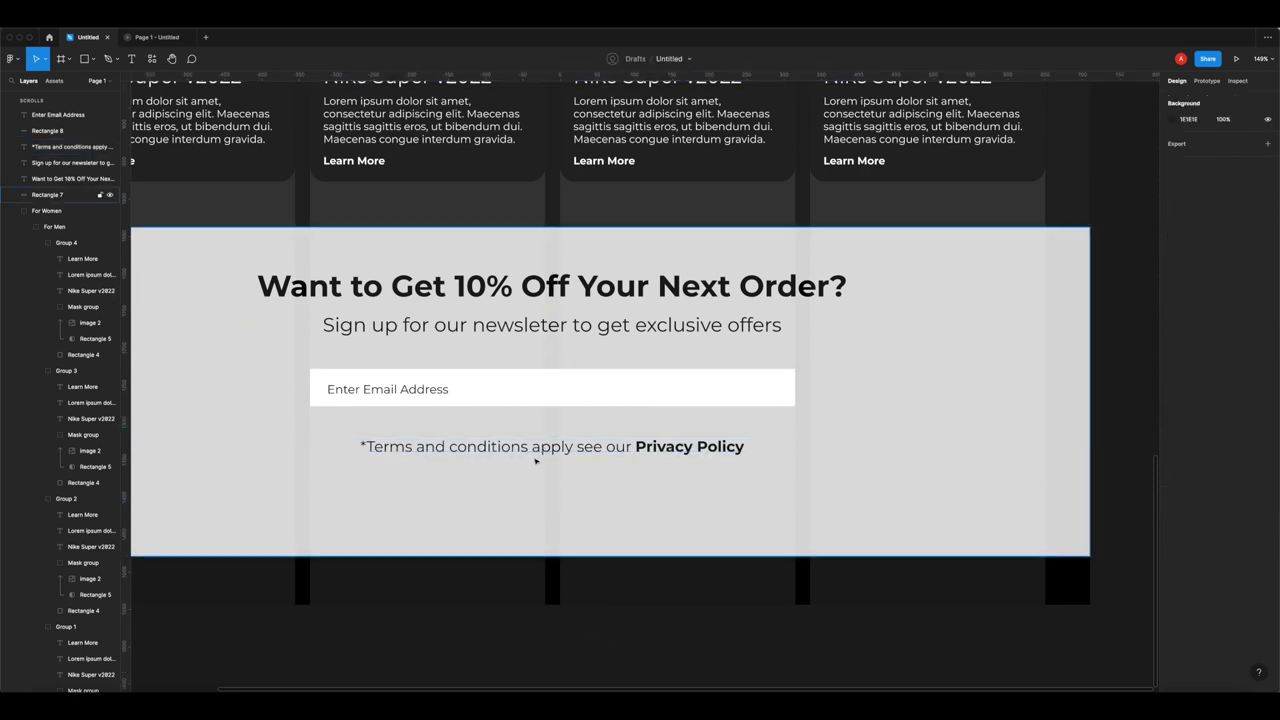
{"action": "key", "text": "Escape"}
- Nudge the terms line slightly lower beneath the email field
{"action": "key", "text": "shift+Up"}
{"action": "key", "text": "shift+Up"}
{"action": "key", "text": "shift+Up"}
{"action": "key", "text": "shift+Up"}
{"action": "key", "text": "shift+Up"}
{"action": "key", "text": "Down"}
{"action": "key", "text": "Down"}
{"action": "key", "text": "Down"}
{"action": "key", "text": "Down"}
{"action": "key", "text": "shift+Down"}
{"action": "key", "text": "shift+Down"}
{"action": "key", "text": "shift+Down"}
{"action": "key", "text": "shift+Down"}
{"action": "key", "text": "shift+Down"}
{"action": "key", "text": "Up"}
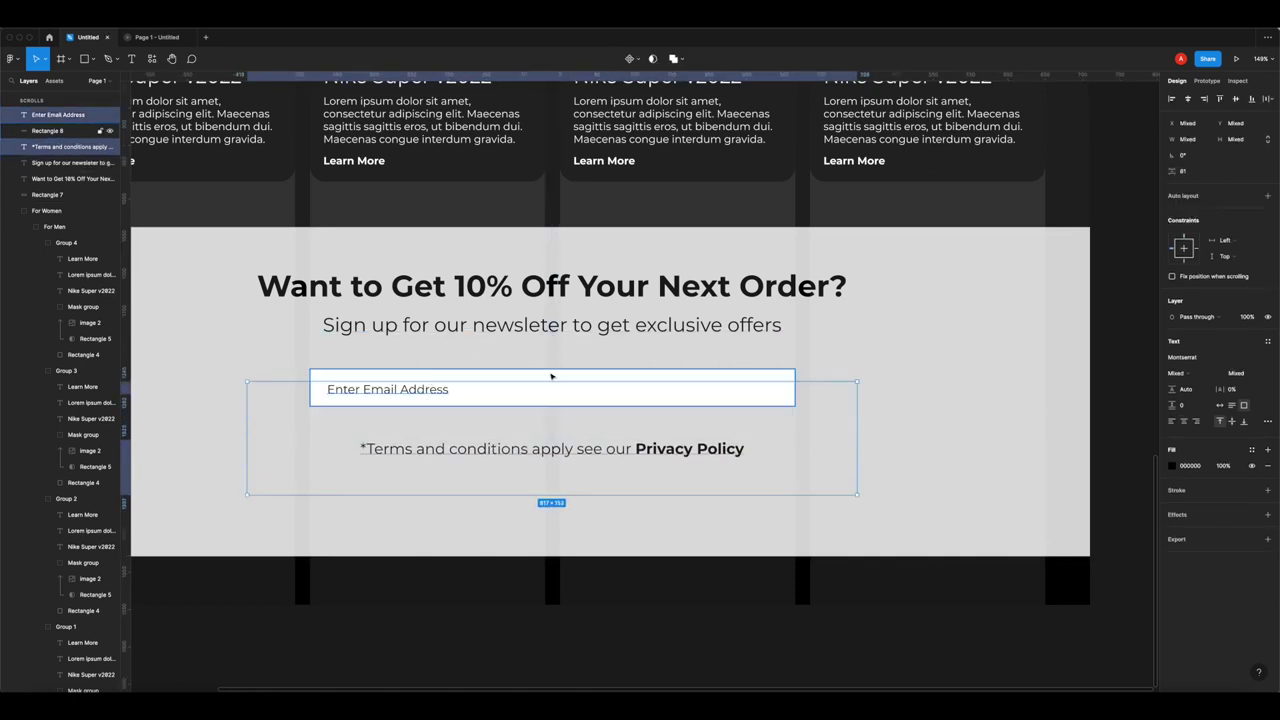
- Group the "Enter Email Address" text with its white rectangle and rename the group "Enter Email"
{"action": "left_click", "coordinate": [545, 375]}
{"action": "left_click", "coordinate": [429, 386]}
{"action": "left_click", "coordinate": [607, 385], "text": "shift"}
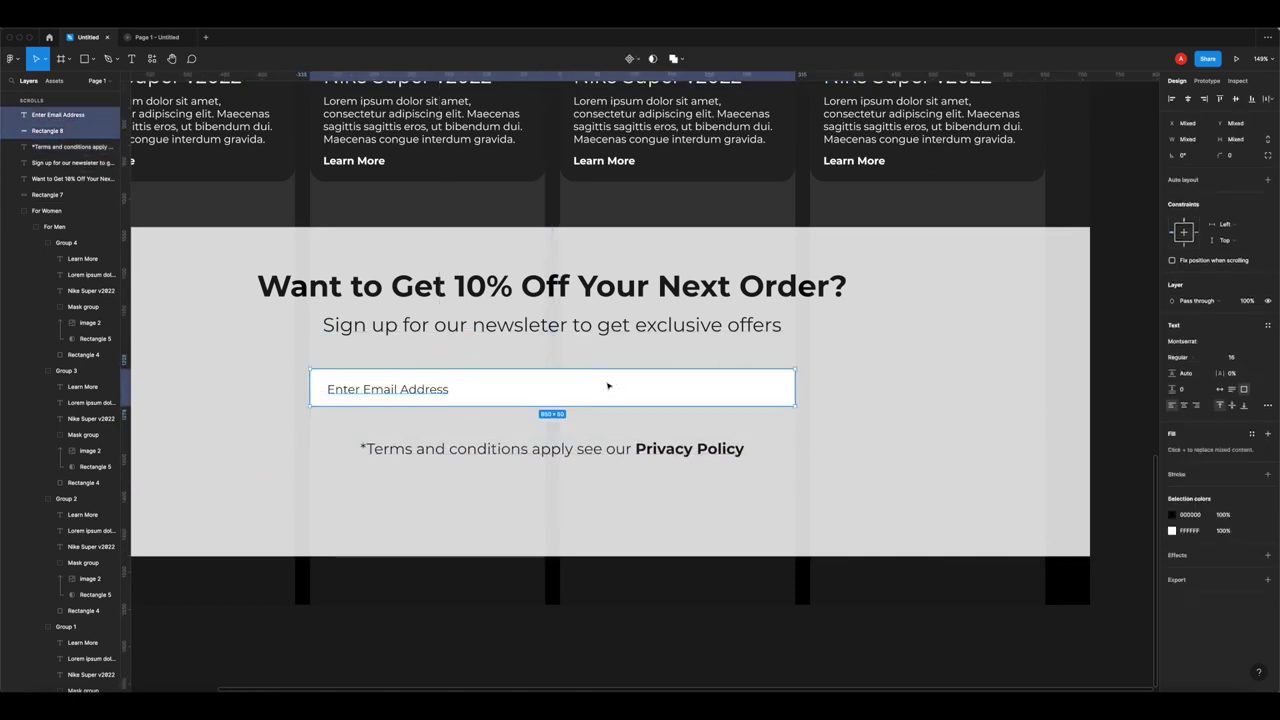
{"action": "right_click", "coordinate": [630, 381]}
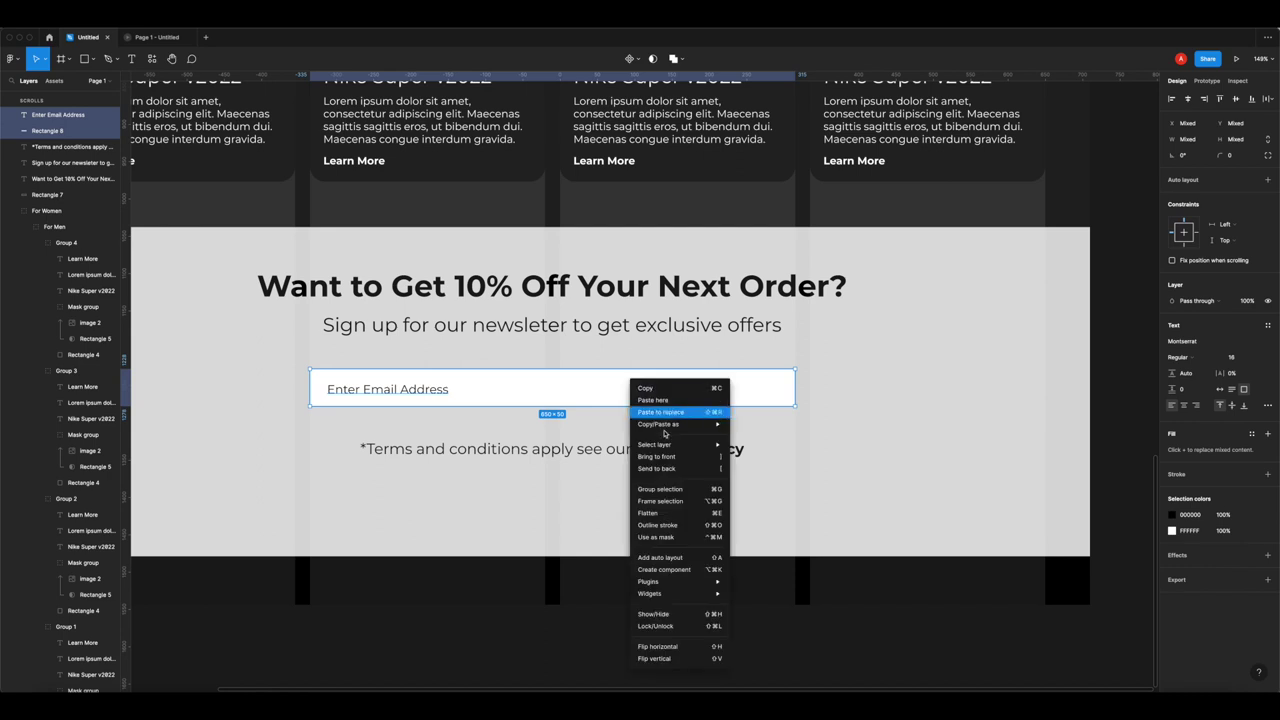
{"action": "left_click", "coordinate": [660, 489]}
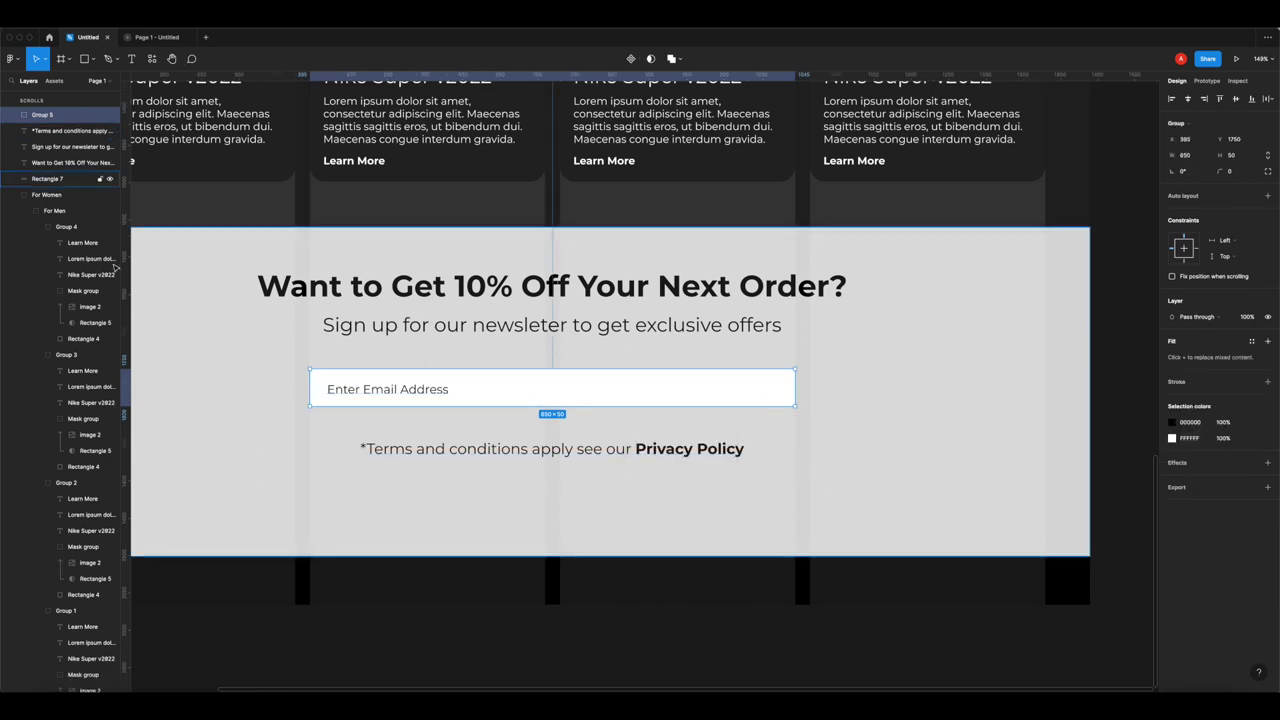
{"action": "double_click", "coordinate": [37, 115]}
{"action": "type", "text": "Em"}
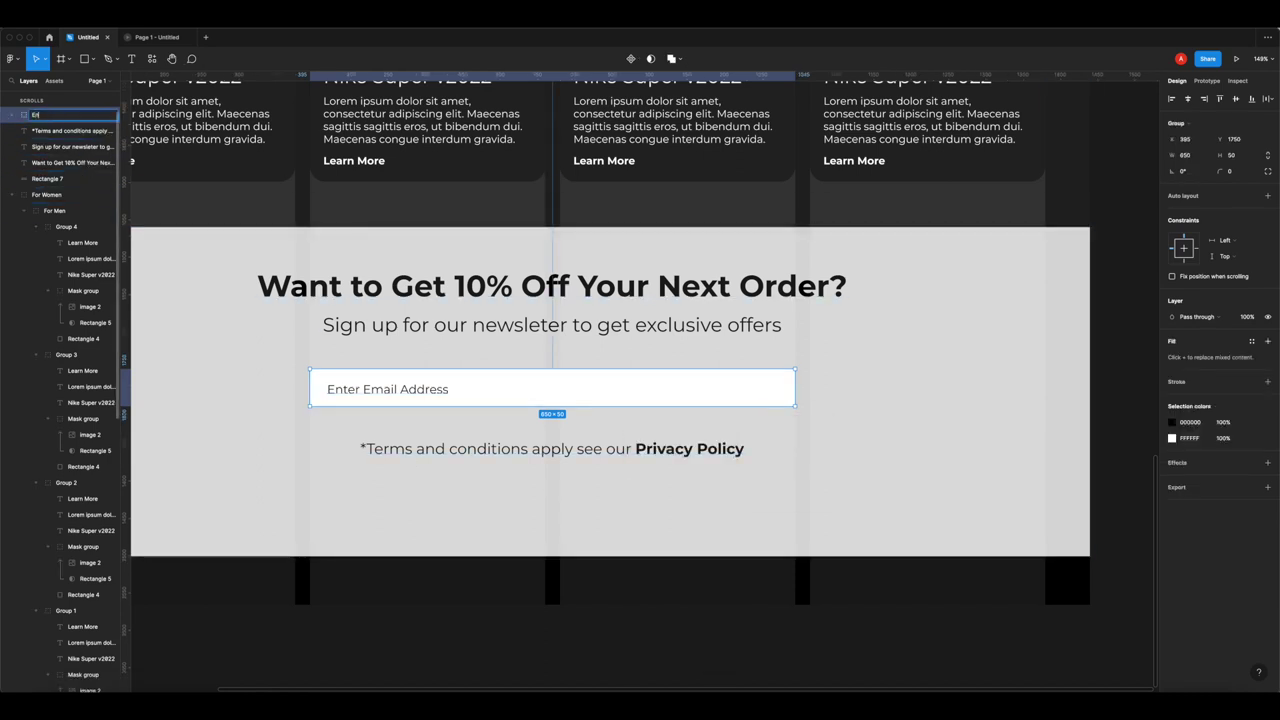
{"action": "type", "text": "r Email"}
{"action": "key", "text": "Return"}
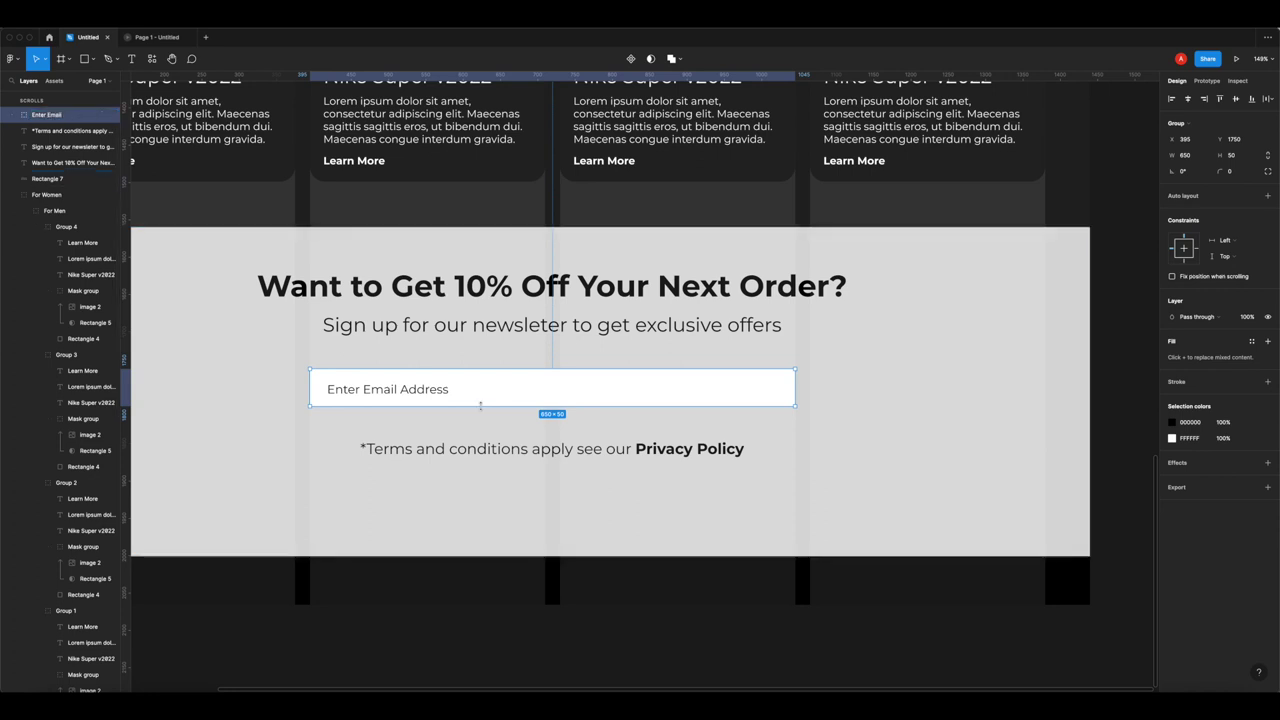
- Group the newsletter heading, subheading, email field and terms line, and center the group vertically on the light grey rectangle
{"action": "key", "text": "Tab"}
{"action": "left_click", "coordinate": [500, 395], "text": "shift"}
{"action": "left_click", "coordinate": [497, 322], "text": "shift"}
{"action": "left_click", "coordinate": [478, 292], "text": "shift"}
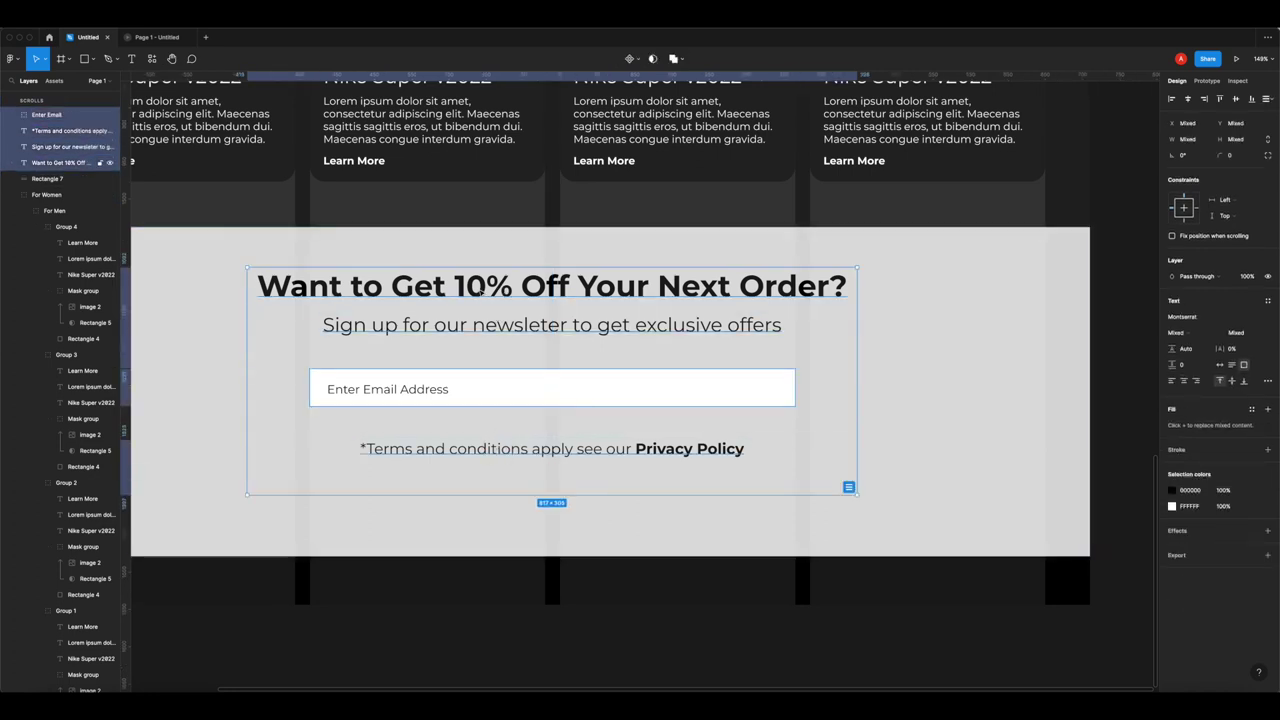
{"action": "right_click", "coordinate": [549, 287]}
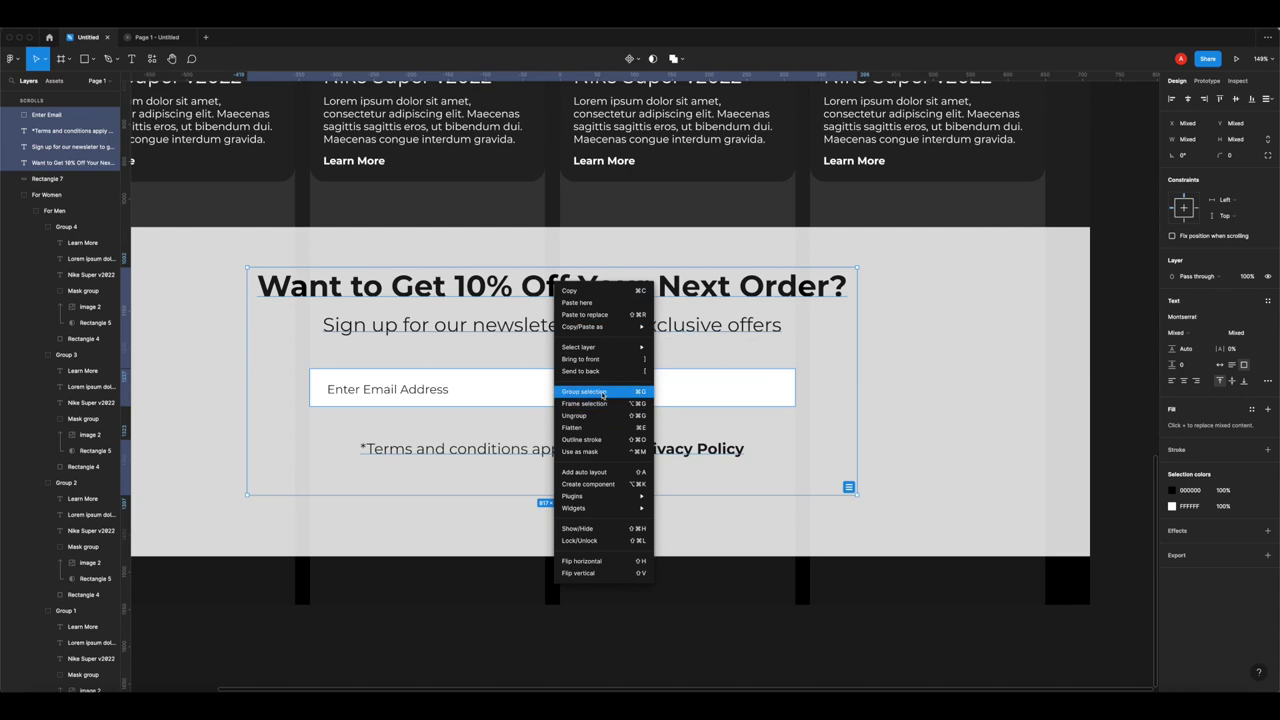
{"action": "left_click", "coordinate": [602, 394]}
{"action": "left_click", "coordinate": [988, 300], "text": "shift"}
{"action": "left_click", "coordinate": [1236, 98]}
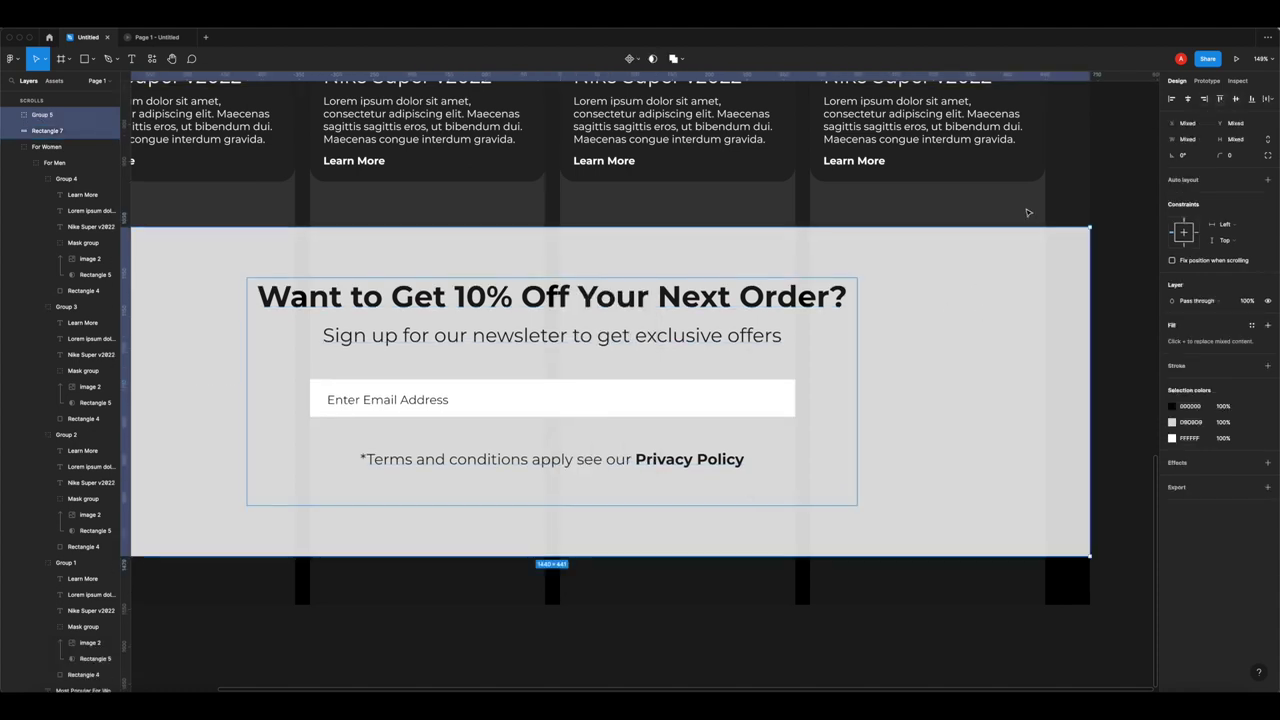
- Check the newsletter section's layout in the prototype preview and return to the design file
{"action": "key", "text": "shift+1"}
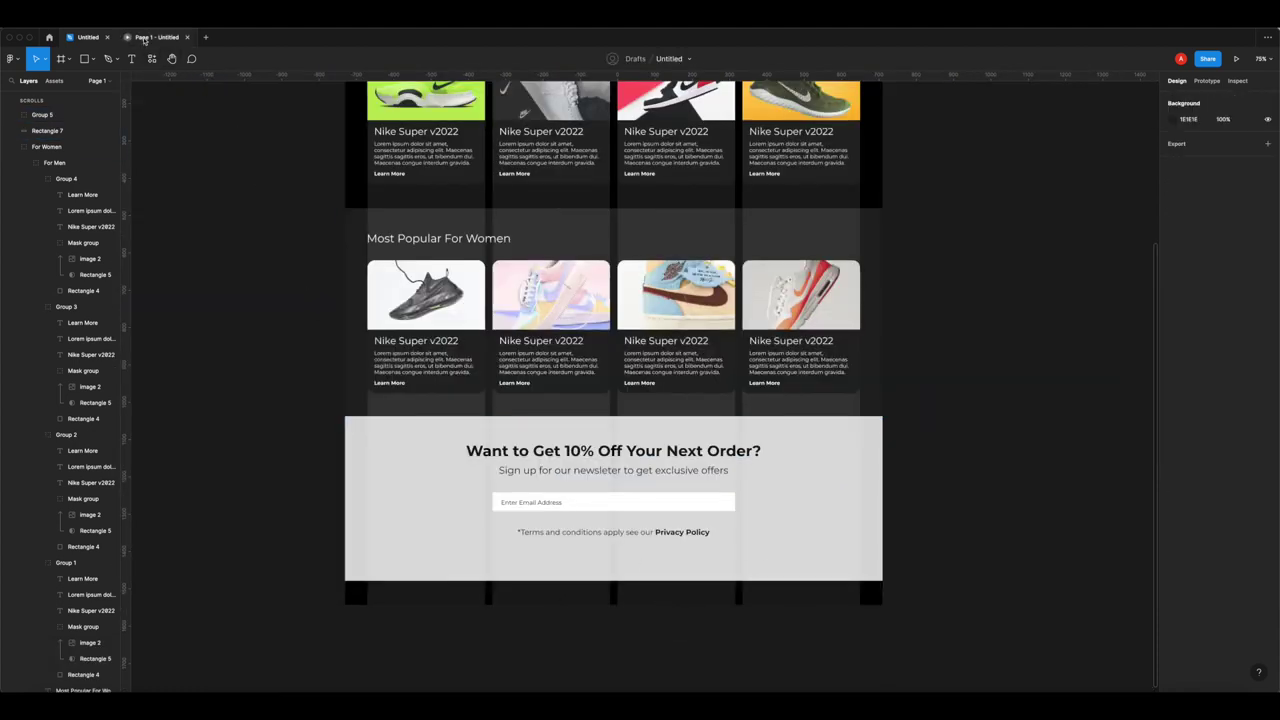
{"action": "left_click", "coordinate": [155, 37]}
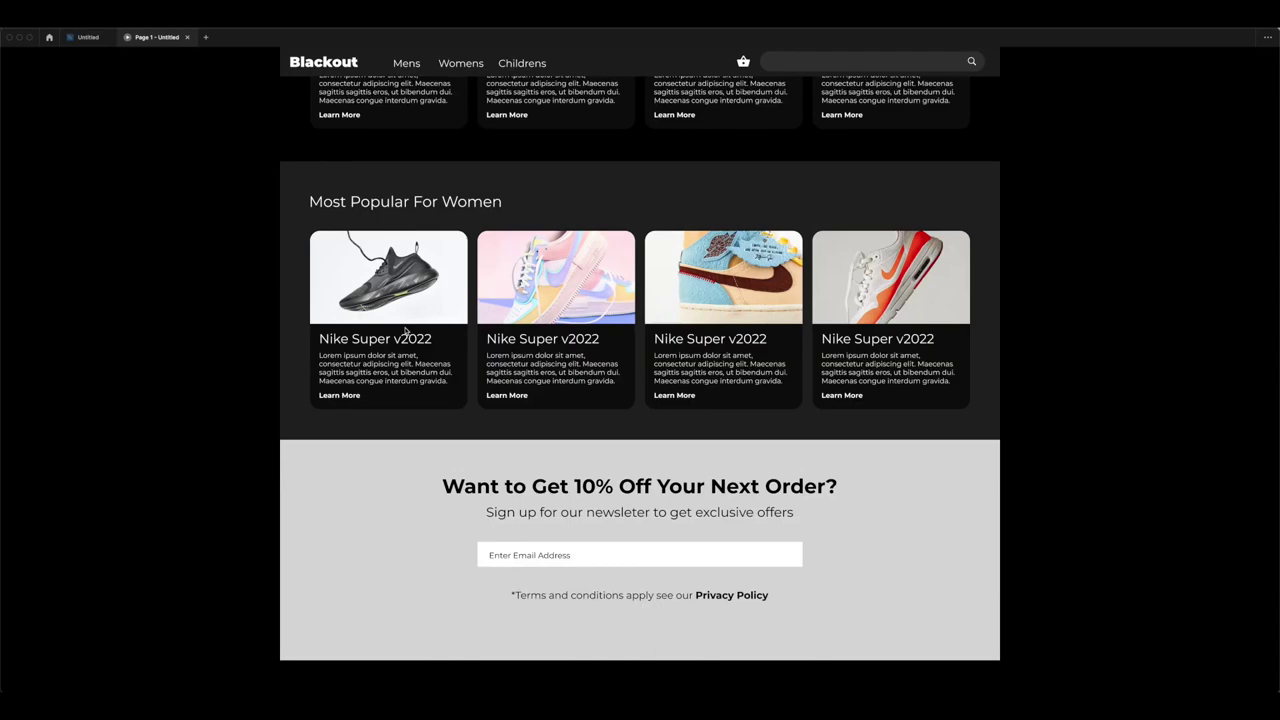
{"action": "scroll", "coordinate": [405, 330], "scroll_direction": "up", "scroll_amount": 4}
{"action": "scroll", "coordinate": [405, 330], "scroll_direction": "down", "scroll_amount": 4}
{"action": "left_click", "coordinate": [88, 37]}
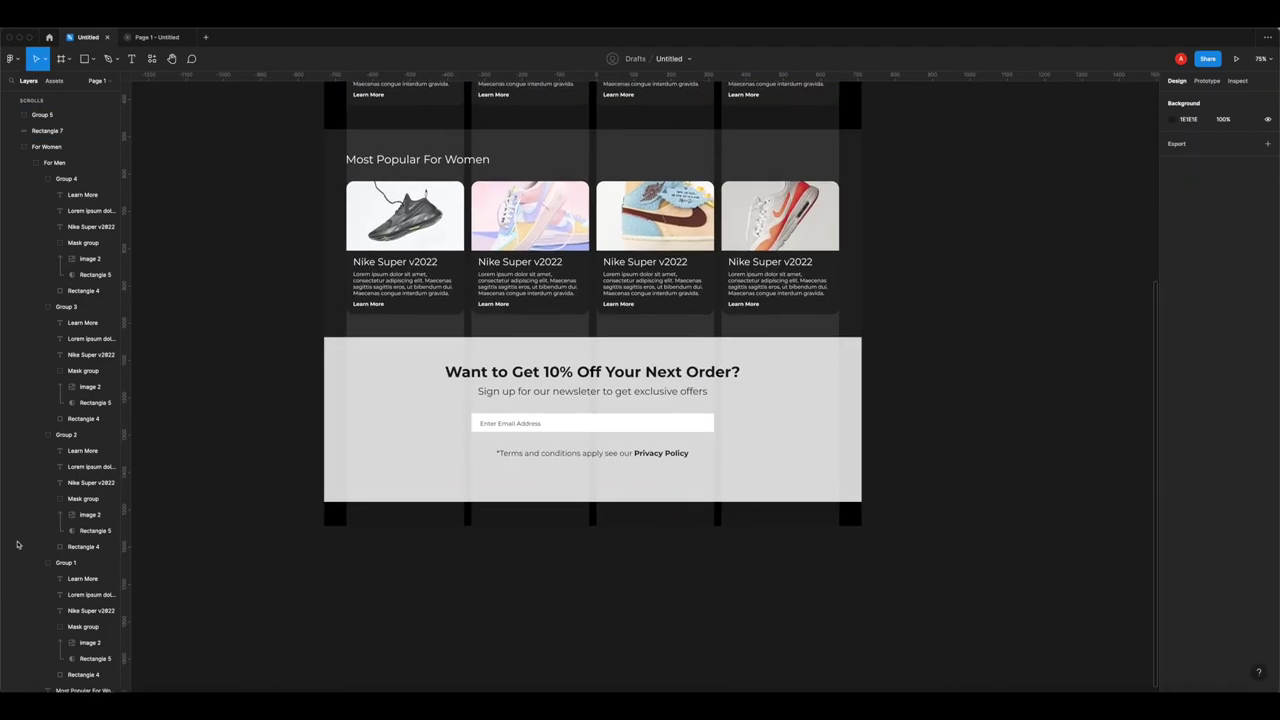
- Add a text box about 273 × 27 in the footer strip below the newsletter section, with font size 16
{"action": "scroll", "coordinate": [211, 566], "scroll_direction": "down", "scroll_amount": 1}
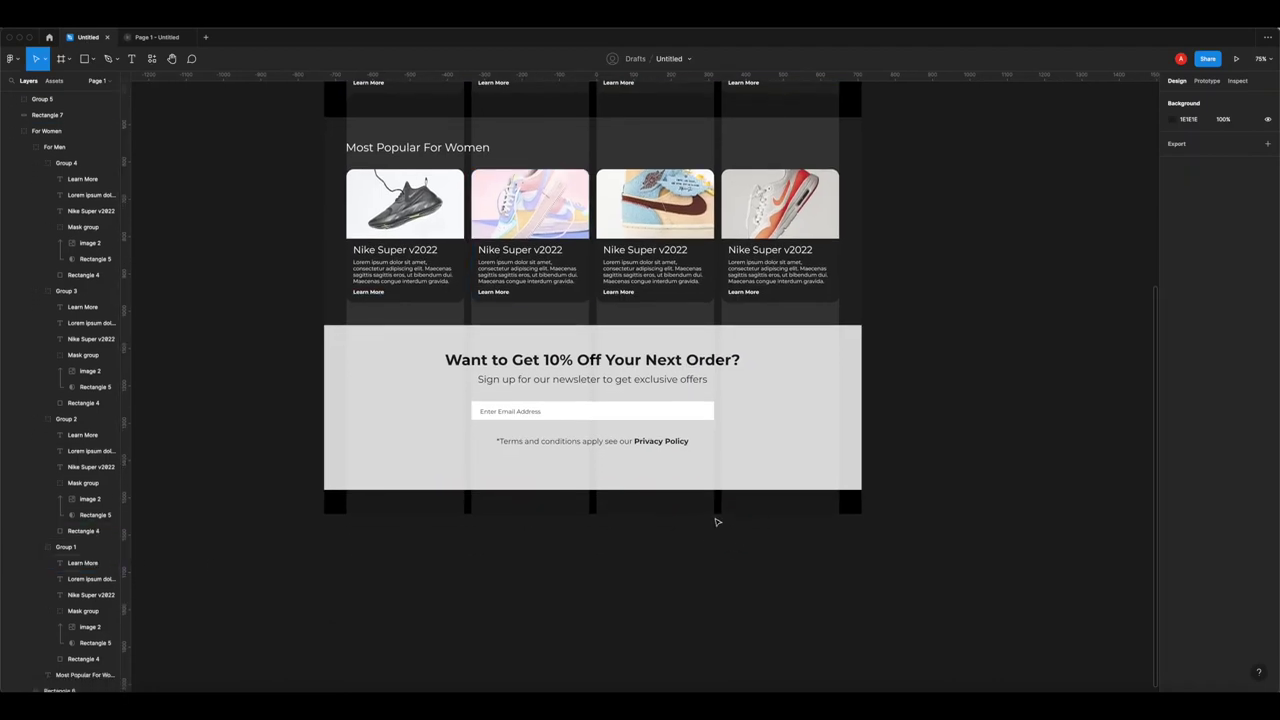
{"action": "scroll", "coordinate": [718, 525], "scroll_direction": "up", "scroll_amount": 3}
{"action": "left_click_drag", "start_coordinate": [574, 526], "coordinate": [751, 509]}
{"action": "scroll", "coordinate": [600, 500], "scroll_direction": "left", "scroll_amount": 1}
{"action": "scroll", "coordinate": [471, 484], "scroll_direction": "left", "scroll_amount": 1}
{"action": "left_click", "coordinate": [131, 58]}
{"action": "left_click_drag", "start_coordinate": [241, 468], "coordinate": [448, 487]}
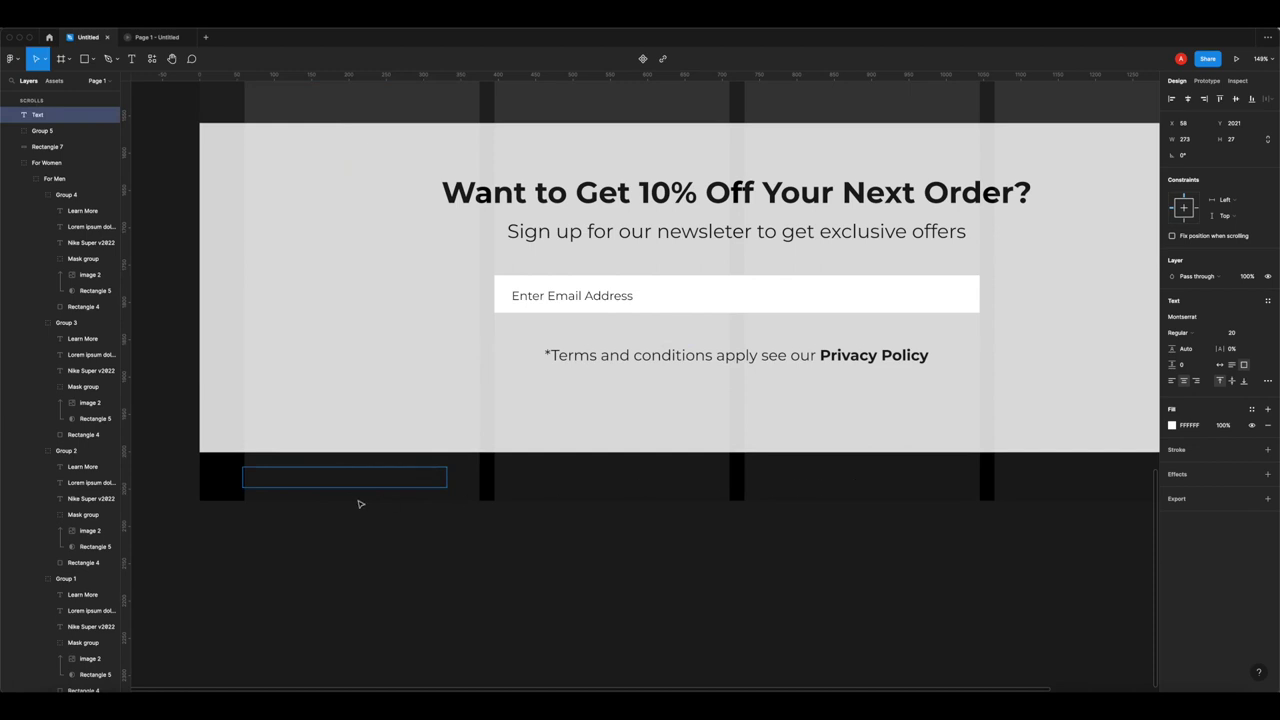
{"action": "left_click", "coordinate": [1240, 334]}
{"action": "type", "text": "16"}
{"action": "key", "text": "Return"}
- Enter "Copywright 2022 Blackout ltd" as the left-aligned footer text
{"action": "type", "text": "Copyw"}
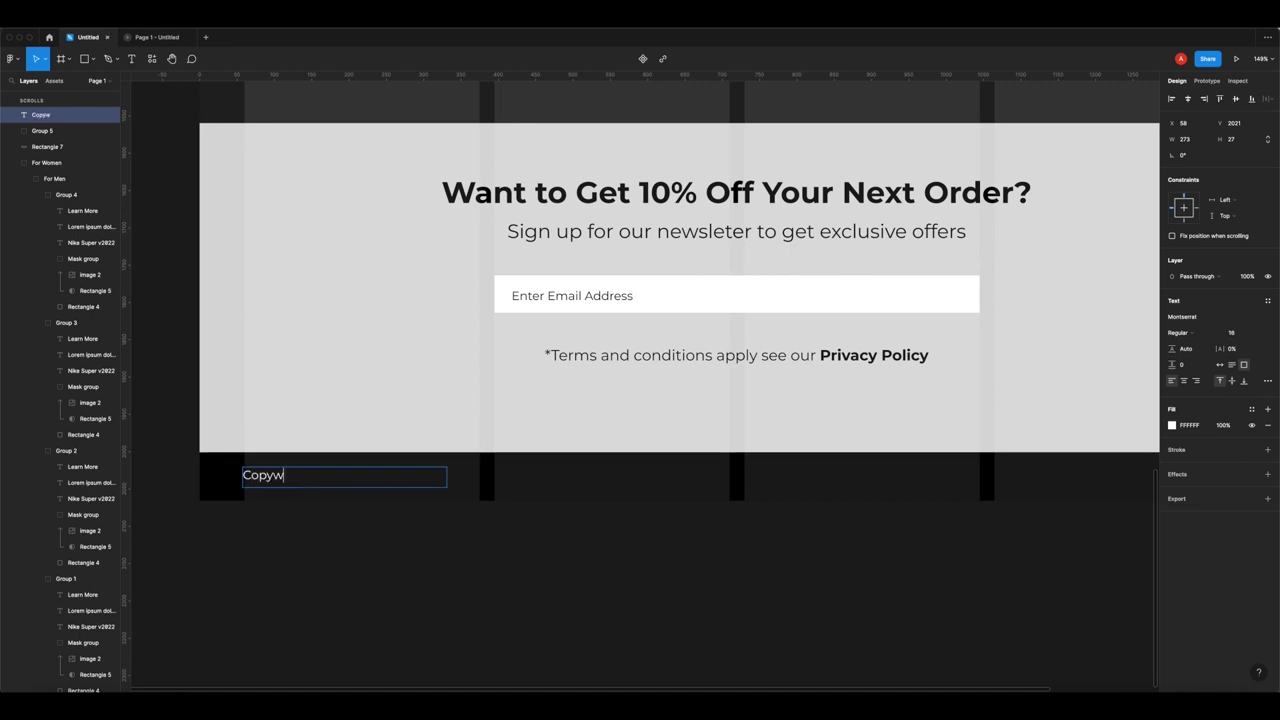
{"action": "type", "text": "right 2022 Bla"}
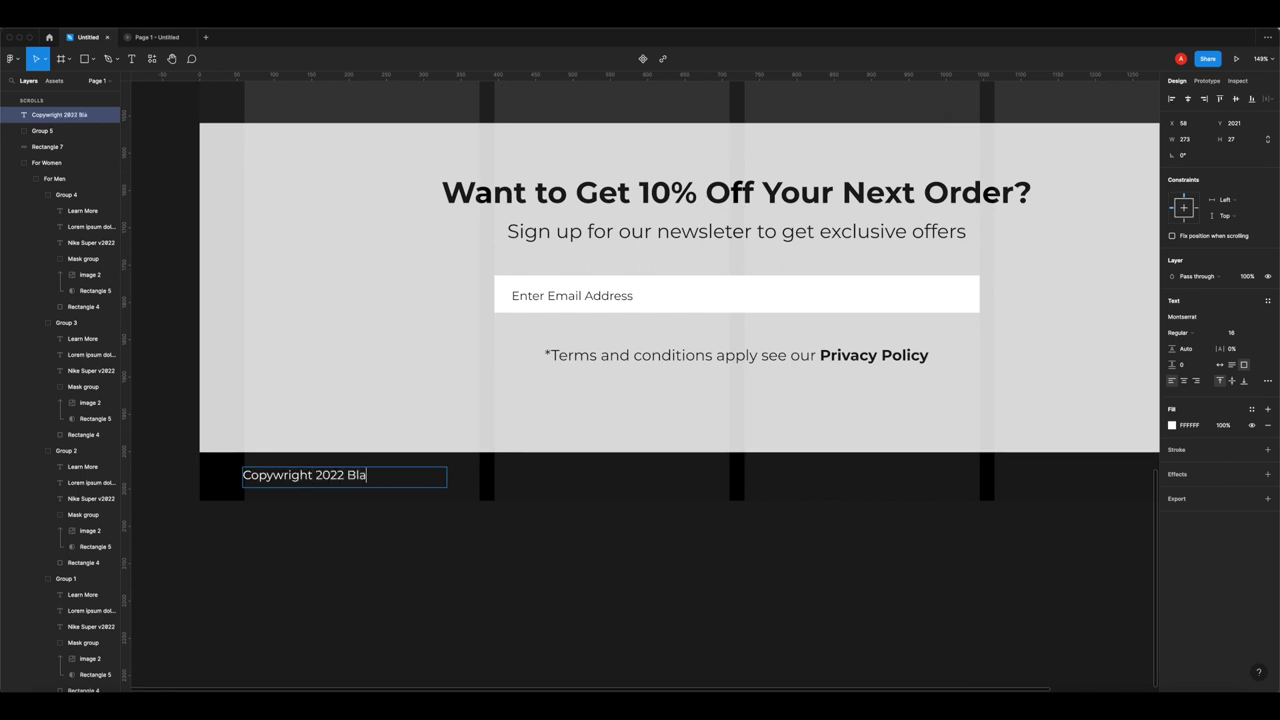
{"action": "type", "text": "ckout Itm"}
{"action": "key", "text": "BackSpace"}
{"action": "key", "text": "BackSpace"}
{"action": "type", "text": "mt"}
{"action": "key", "text": "BackSpace"}
{"action": "key", "text": "BackSpace"}
{"action": "type", "text": "td"}
{"action": "key", "text": "Escape"}
{"action": "key", "text": "Escape"}
- Correct the spelling in the footer text so it reads "Copyright 2022 Blackout ltd"
{"action": "scroll", "coordinate": [477, 551], "scroll_direction": "down", "scroll_amount": 5}
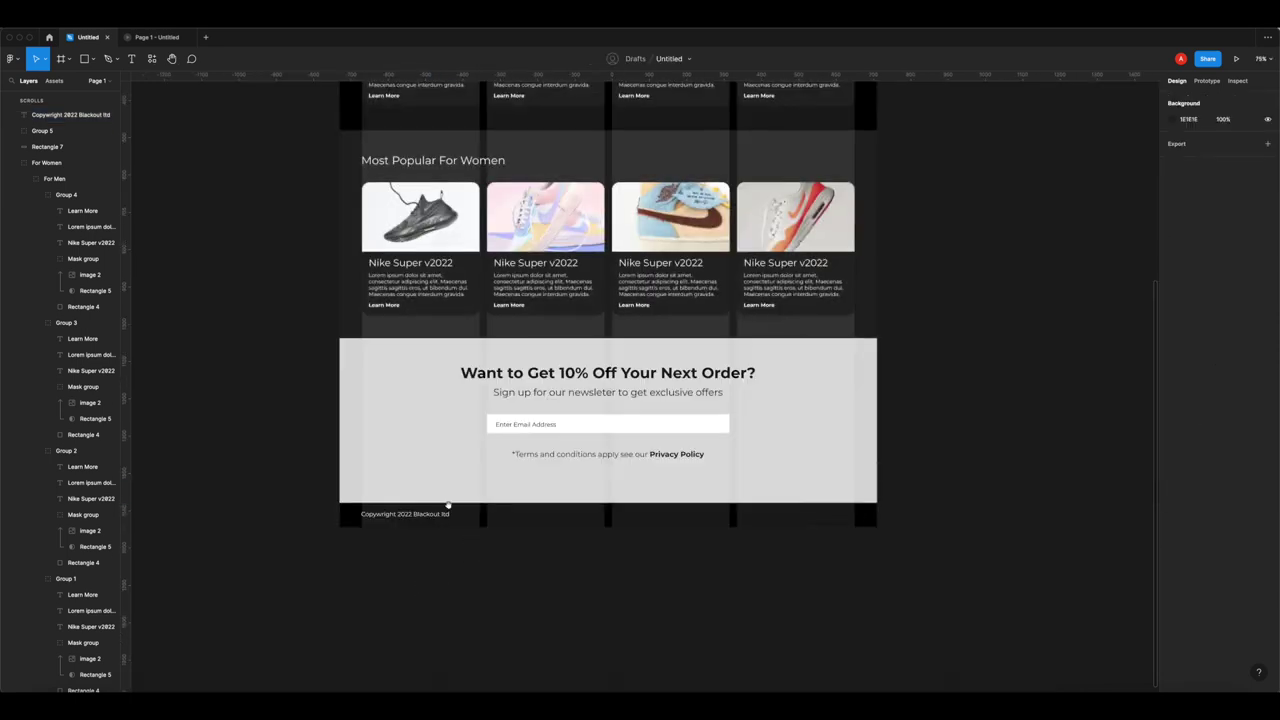
{"action": "scroll", "coordinate": [431, 523], "scroll_direction": "up", "scroll_amount": 5}
{"action": "left_click", "coordinate": [372, 513]}
{"action": "double_click", "coordinate": [364, 508]}
{"action": "key", "text": "BackSpace"}
{"action": "key", "text": "Escape"}
{"action": "key", "text": "Escape"}
{"action": "scroll", "coordinate": [205, 596], "scroll_direction": "down", "scroll_amount": 5}
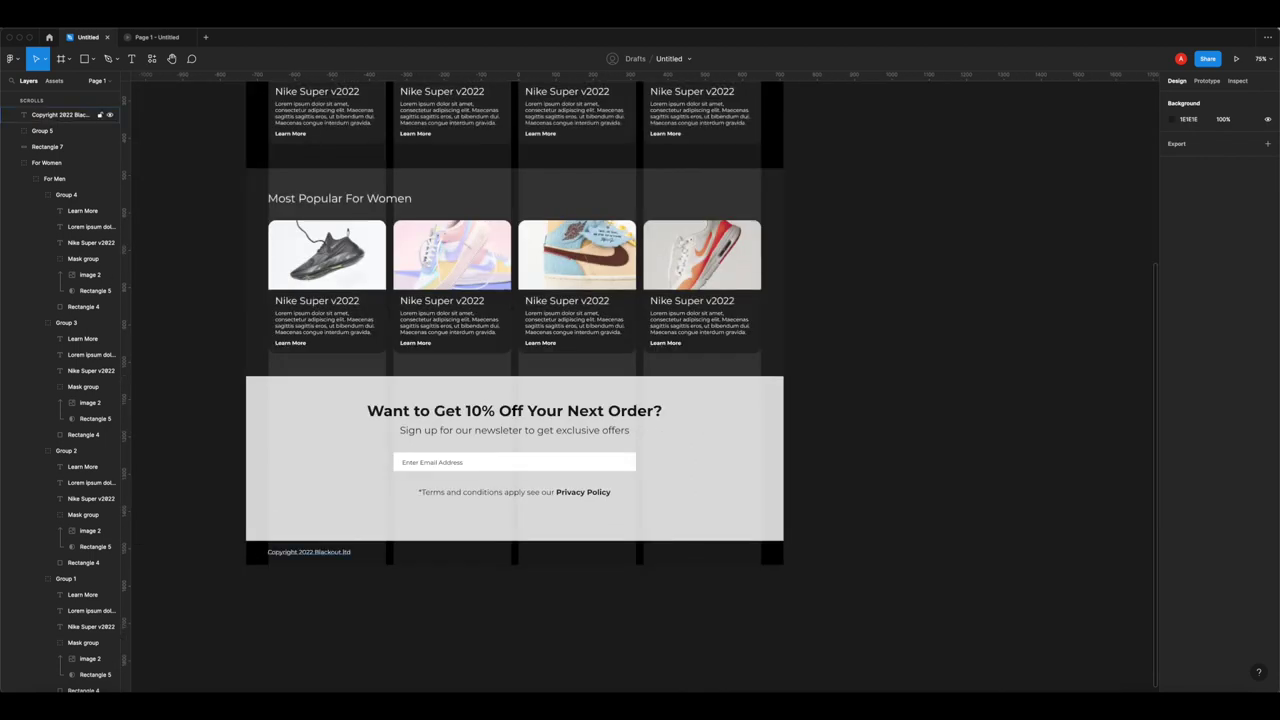
- Duplicate the copyright text to the opposite end of the footer and right-align the copy
{"action": "left_click_drag", "start_coordinate": [347, 552], "coordinate": [729, 552]}
{"action": "scroll", "coordinate": [729, 552], "scroll_direction": "up", "scroll_amount": 5}
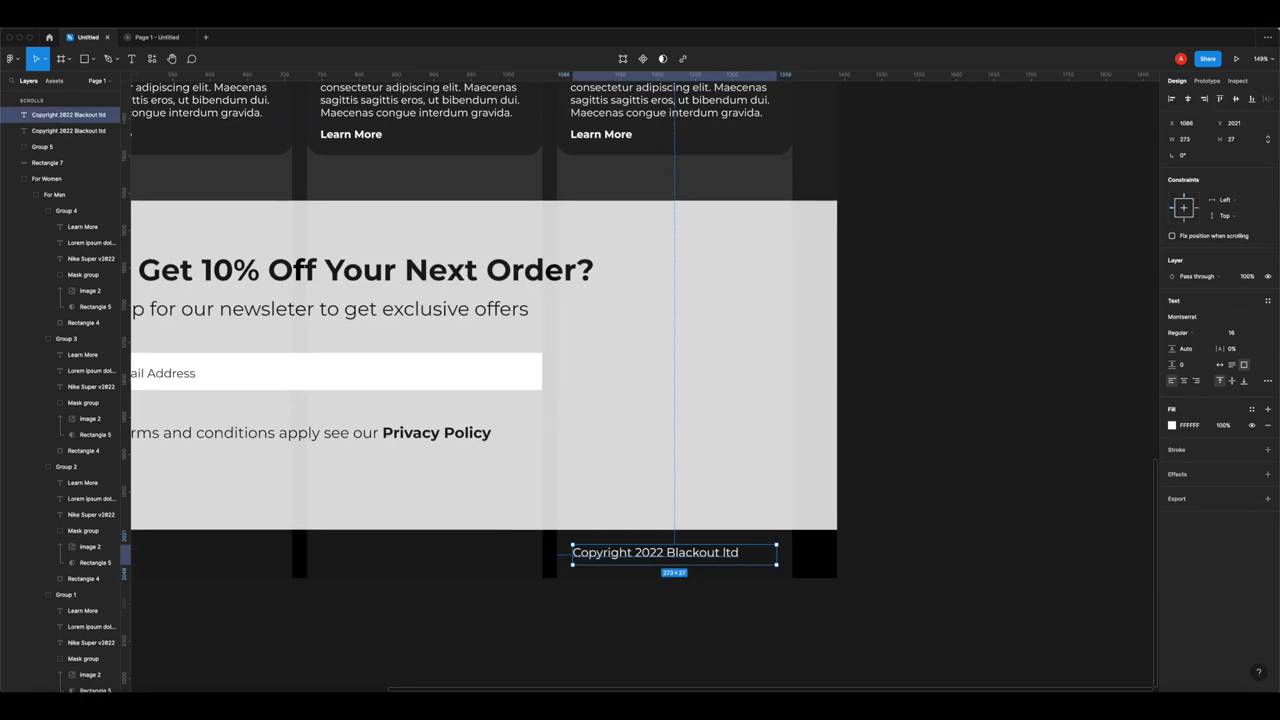
{"action": "key", "text": "alt+super+r"}
{"action": "scroll", "coordinate": [713, 564], "scroll_direction": "up", "scroll_amount": 3}
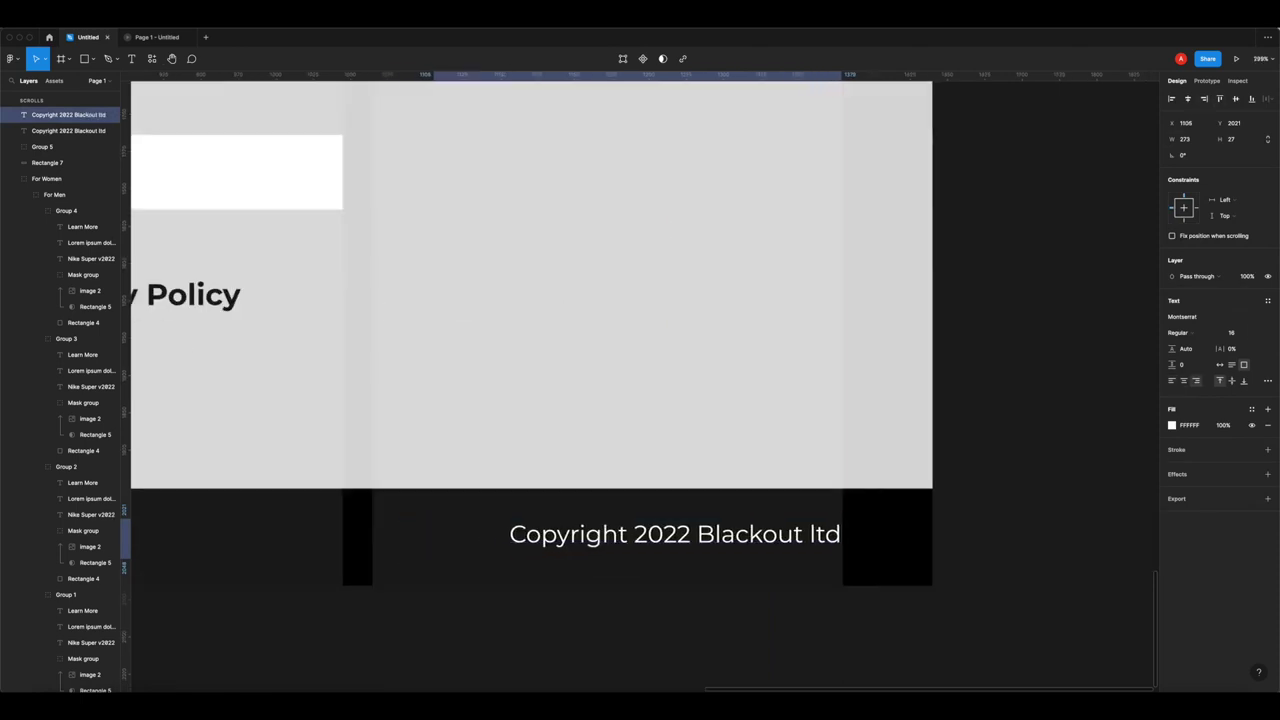
- Replace the duplicated footer text with "Privacy Policy" and line up its right edge with the last layout column
{"action": "key", "text": "Return"}
{"action": "type", "text": "Pri"}
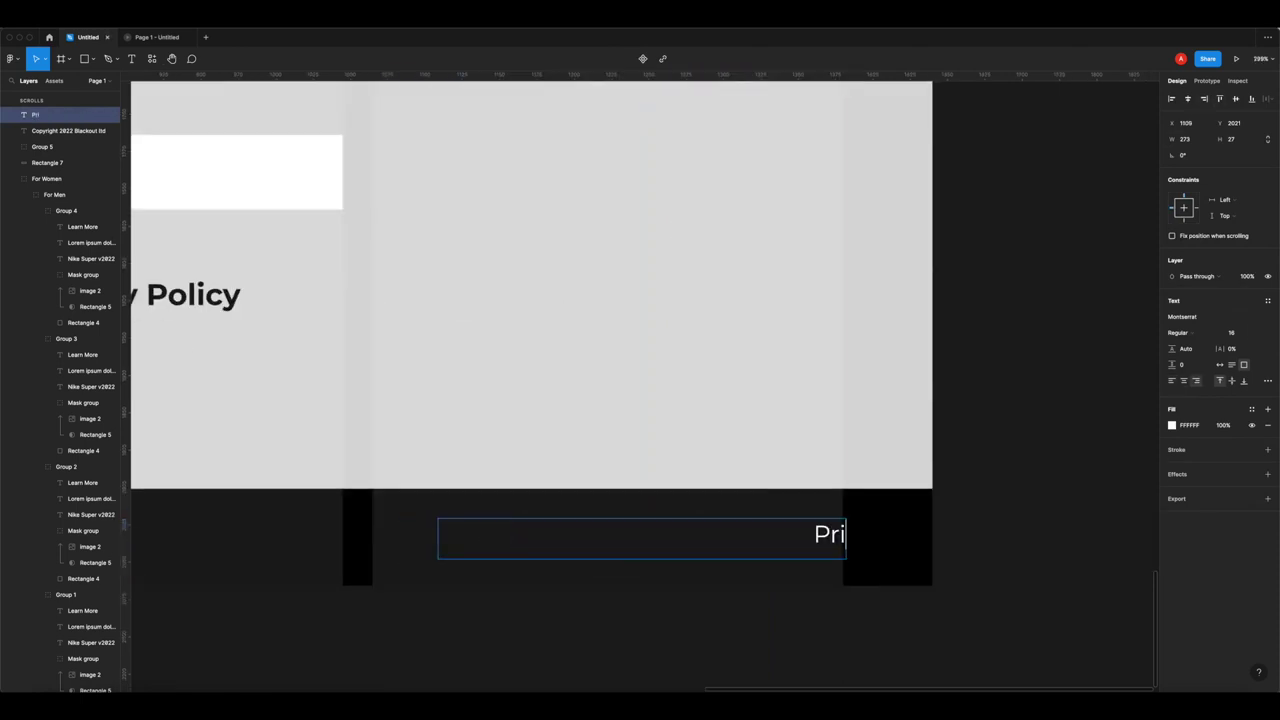
{"action": "type", "text": "vacy Policy"}
{"action": "key", "text": "Escape"}
{"action": "key", "text": "Escape"}
{"action": "left_click_drag", "start_coordinate": [813, 533], "coordinate": [823, 534]}
{"action": "left_click", "coordinate": [826, 512]}
- Check the footer in the prototype preview and set its "Privacy Policy" text to Bold weight
{"action": "left_click", "coordinate": [156, 39]}
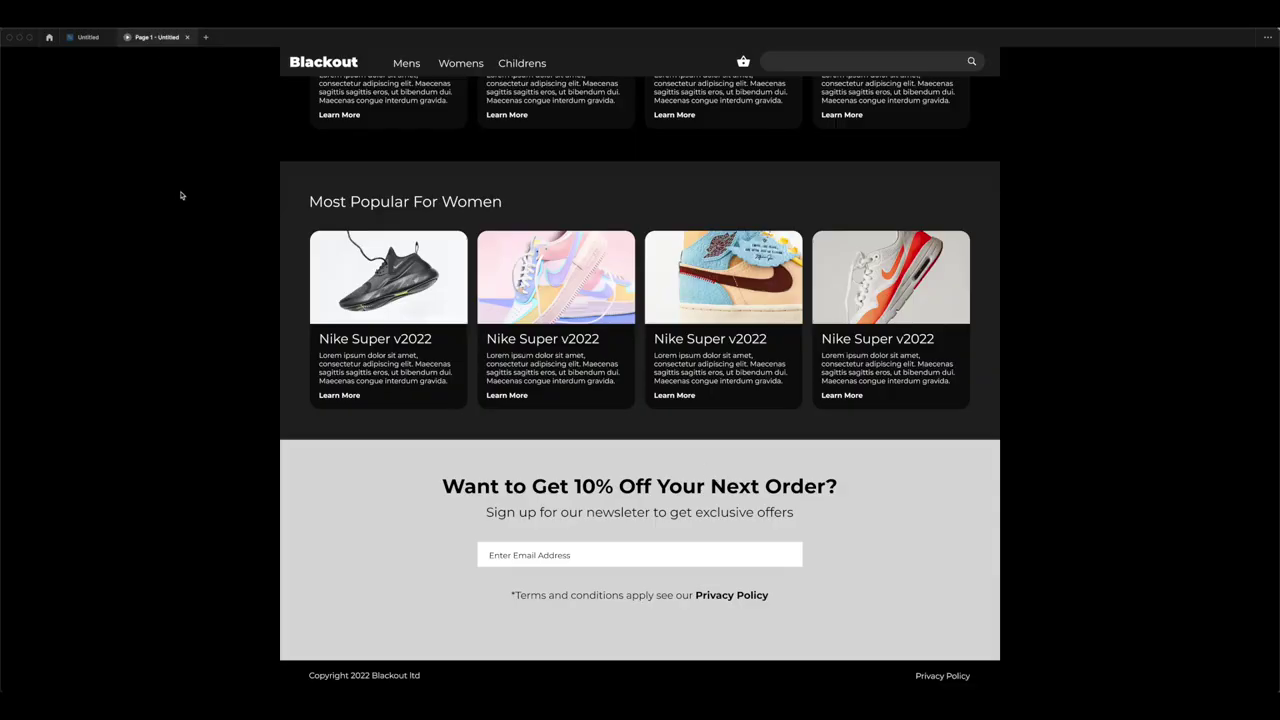
{"action": "left_click", "coordinate": [88, 37]}
{"action": "left_click", "coordinate": [790, 532]}
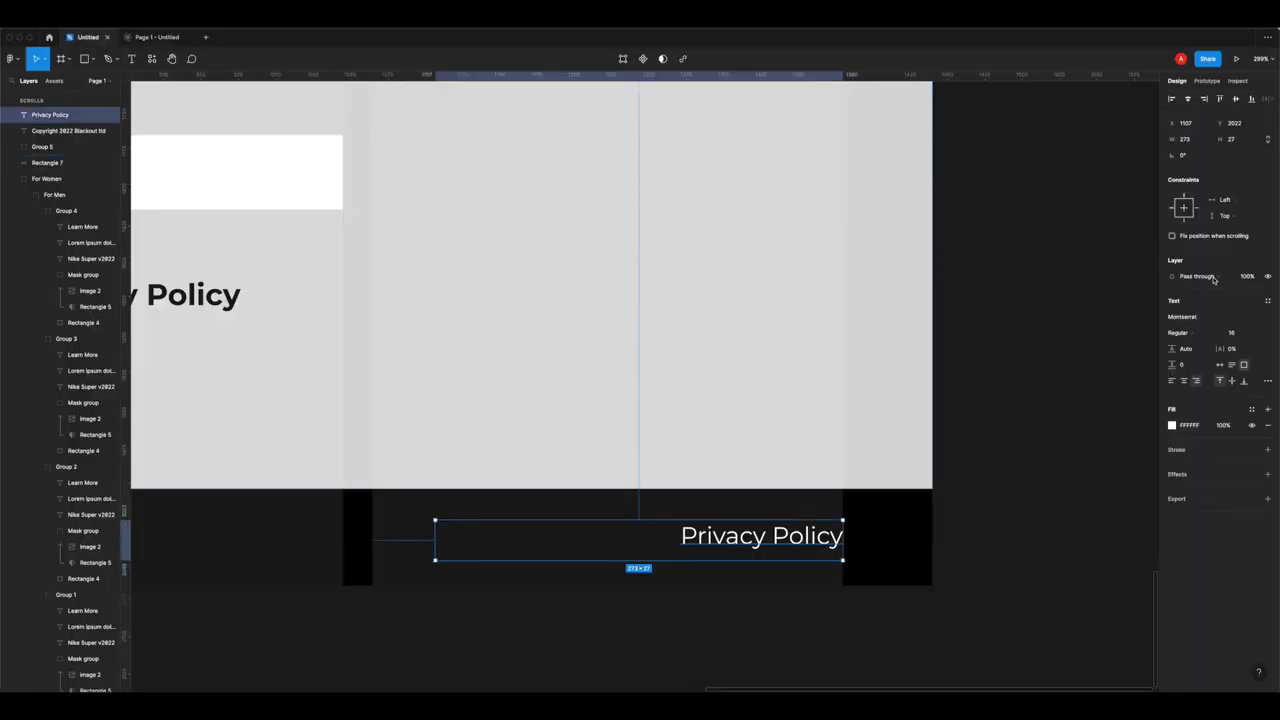
{"action": "left_click", "coordinate": [1183, 334]}
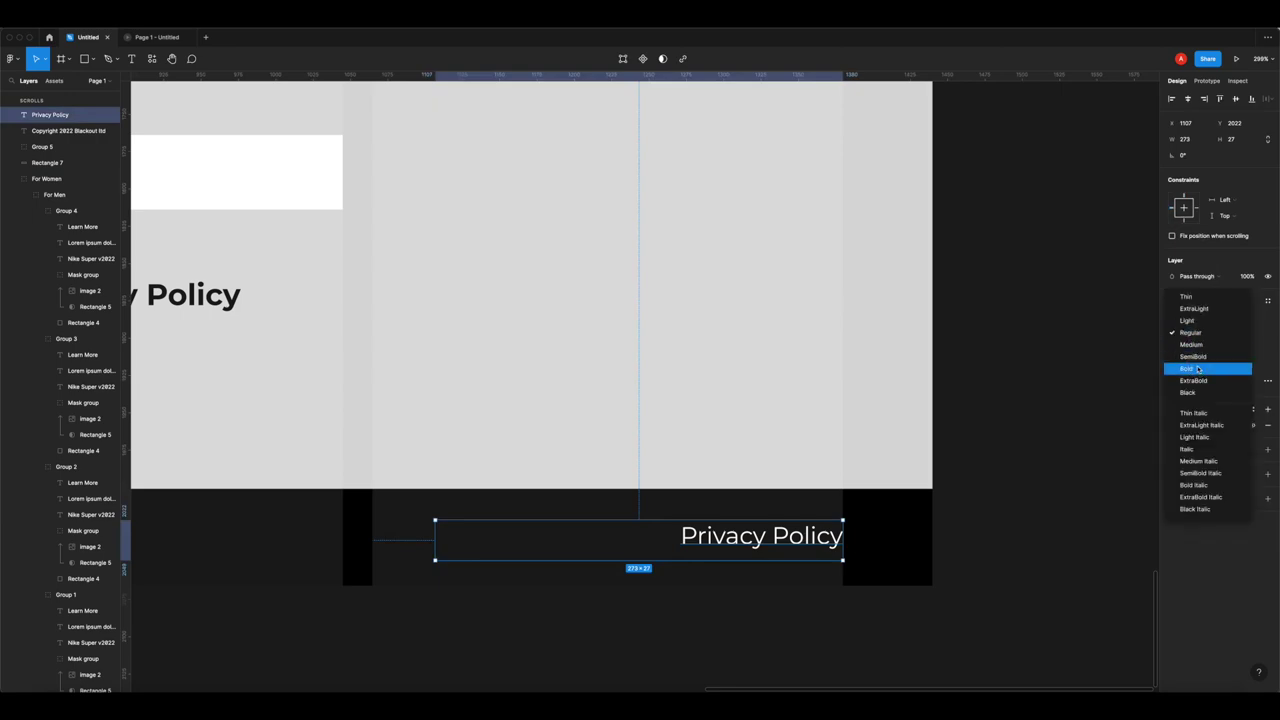
{"action": "left_click", "coordinate": [1195, 366]}
{"action": "left_click", "coordinate": [1058, 388]}
- Review the homepage from footer to header in the prototype preview and look at its sharing options
{"action": "left_click", "coordinate": [156, 37]}
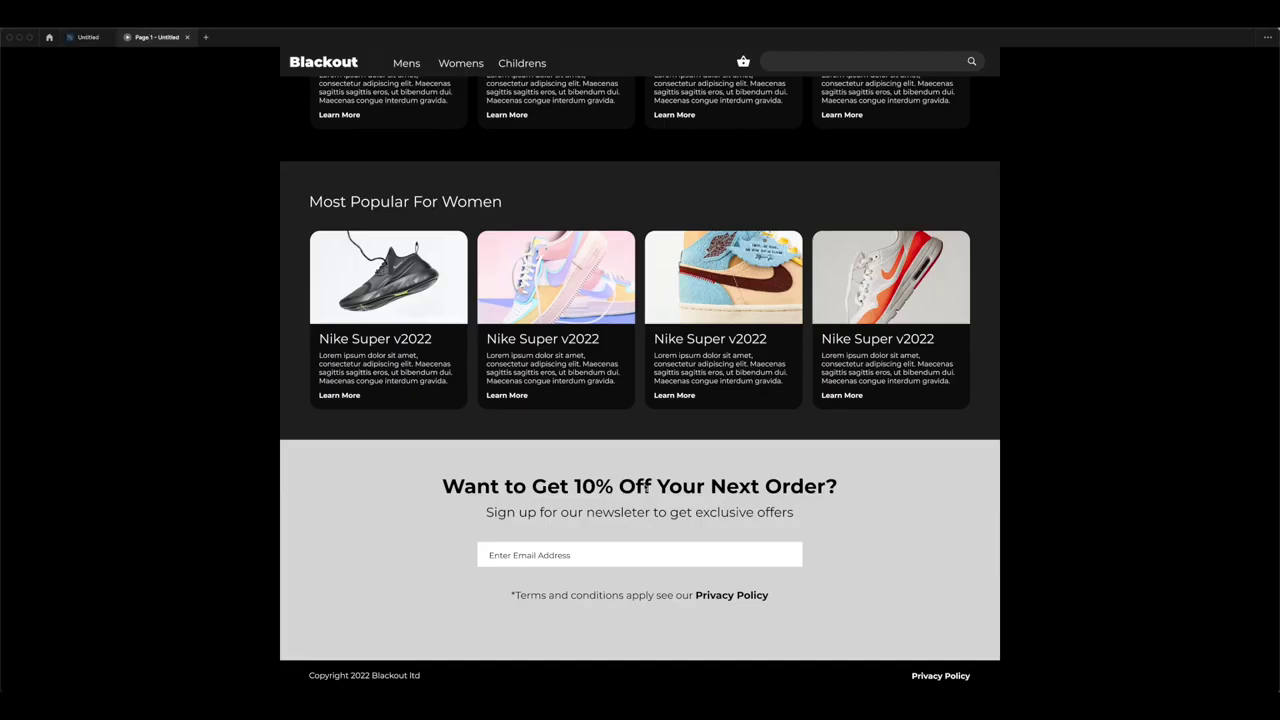
{"action": "scroll", "coordinate": [724, 544], "scroll_direction": "up", "scroll_amount": 5}
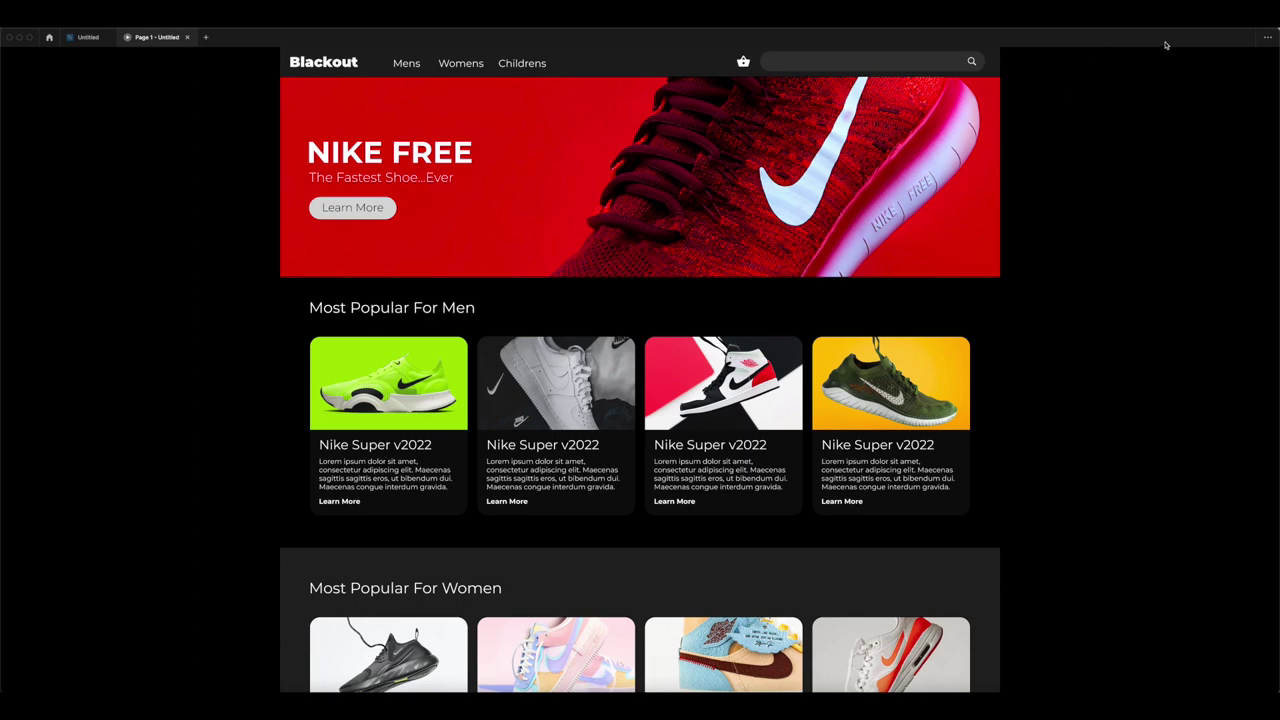
{"action": "mouse_move", "coordinate": [1102, 62]}
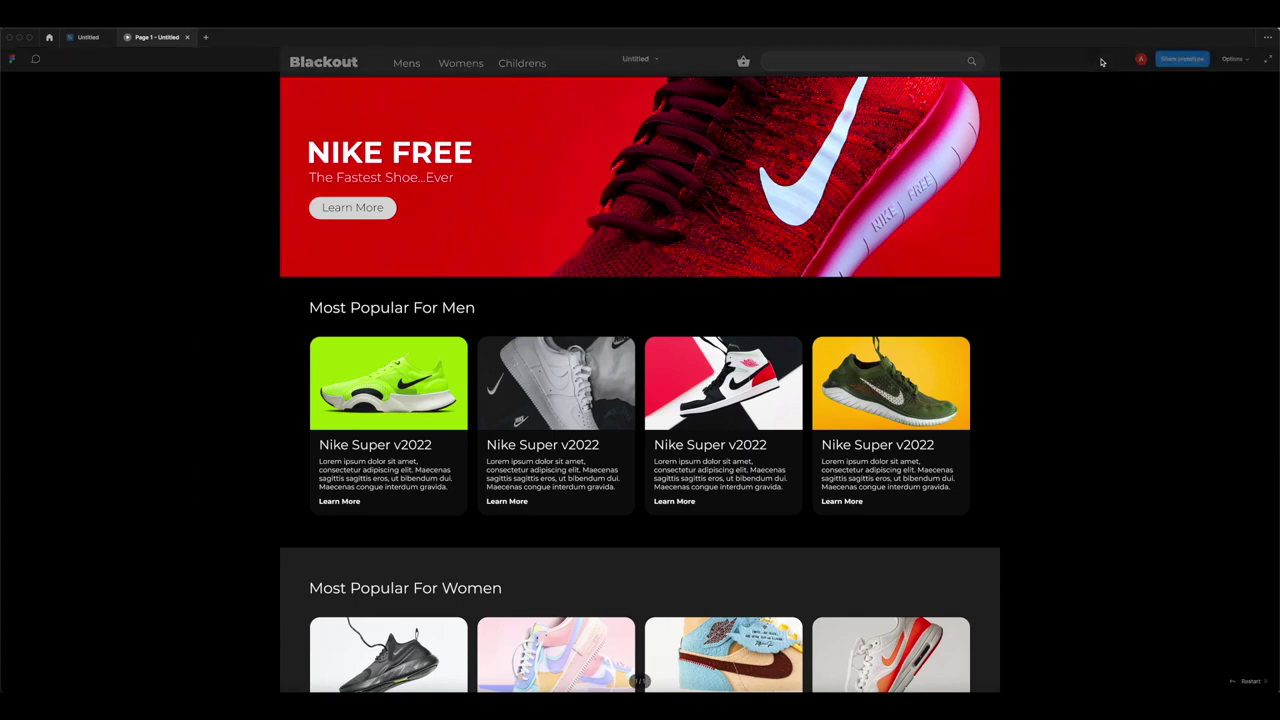
{"action": "left_click", "coordinate": [1180, 58]}
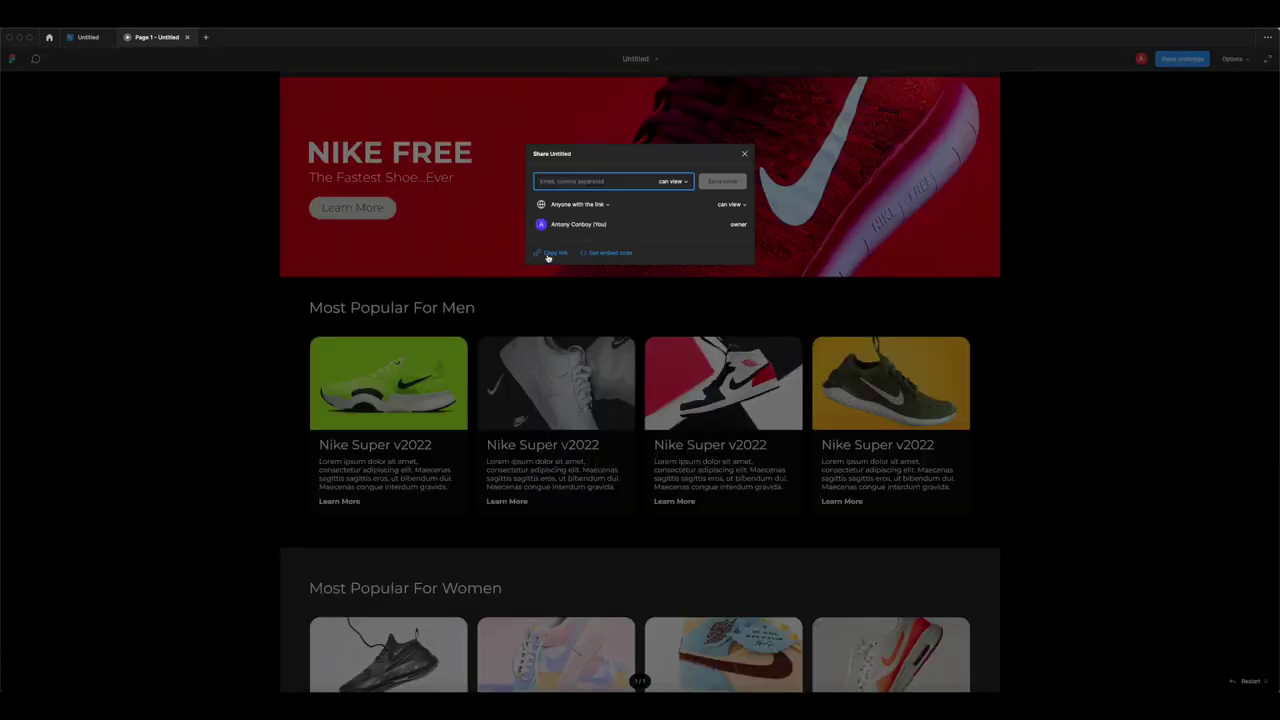
{"action": "left_click", "coordinate": [745, 154]}
- Hide the Figma interface around the prototype and show it again
{"action": "mouse_move", "coordinate": [1129, 62]}
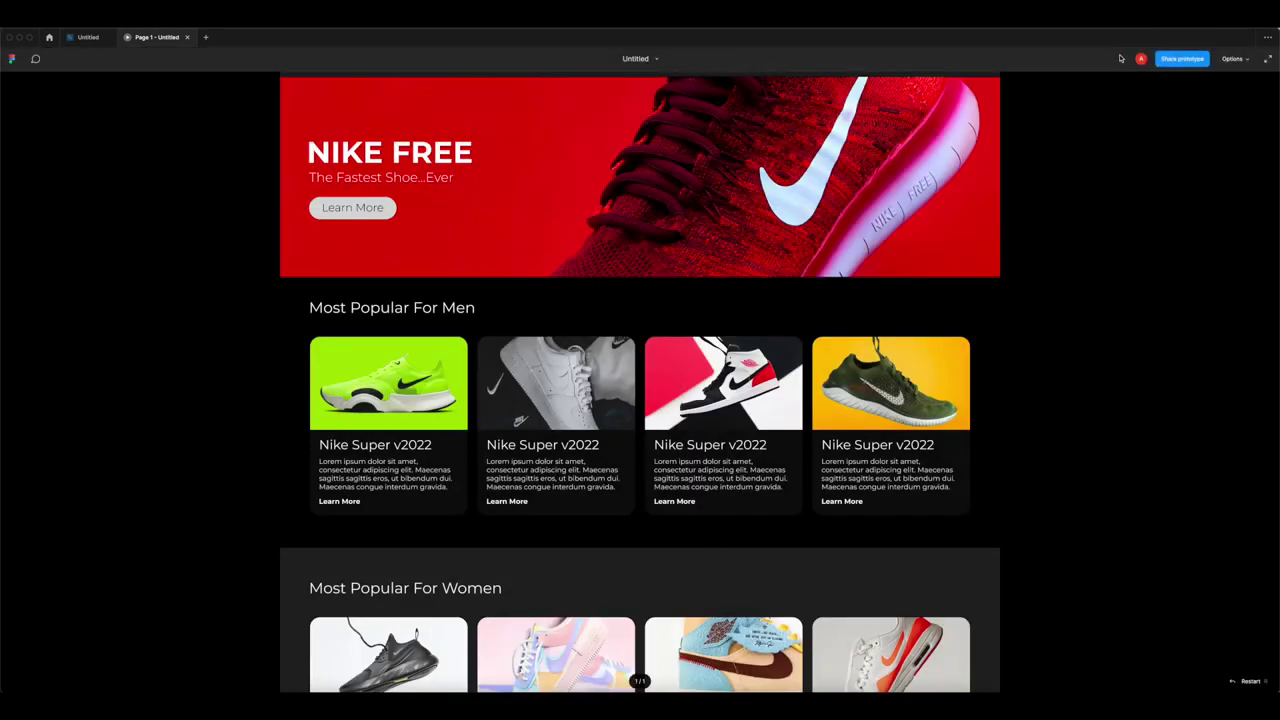
{"action": "key", "text": "super+backslash"}
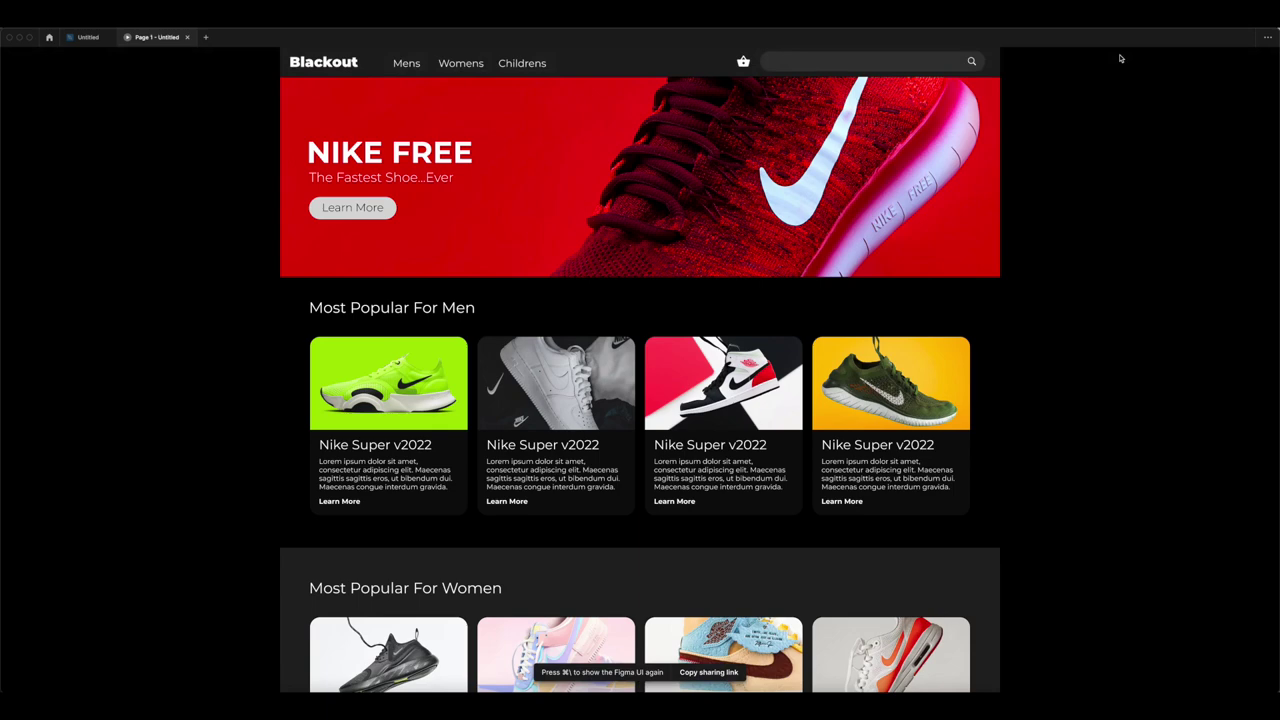
{"action": "key", "text": "super+backslash"}
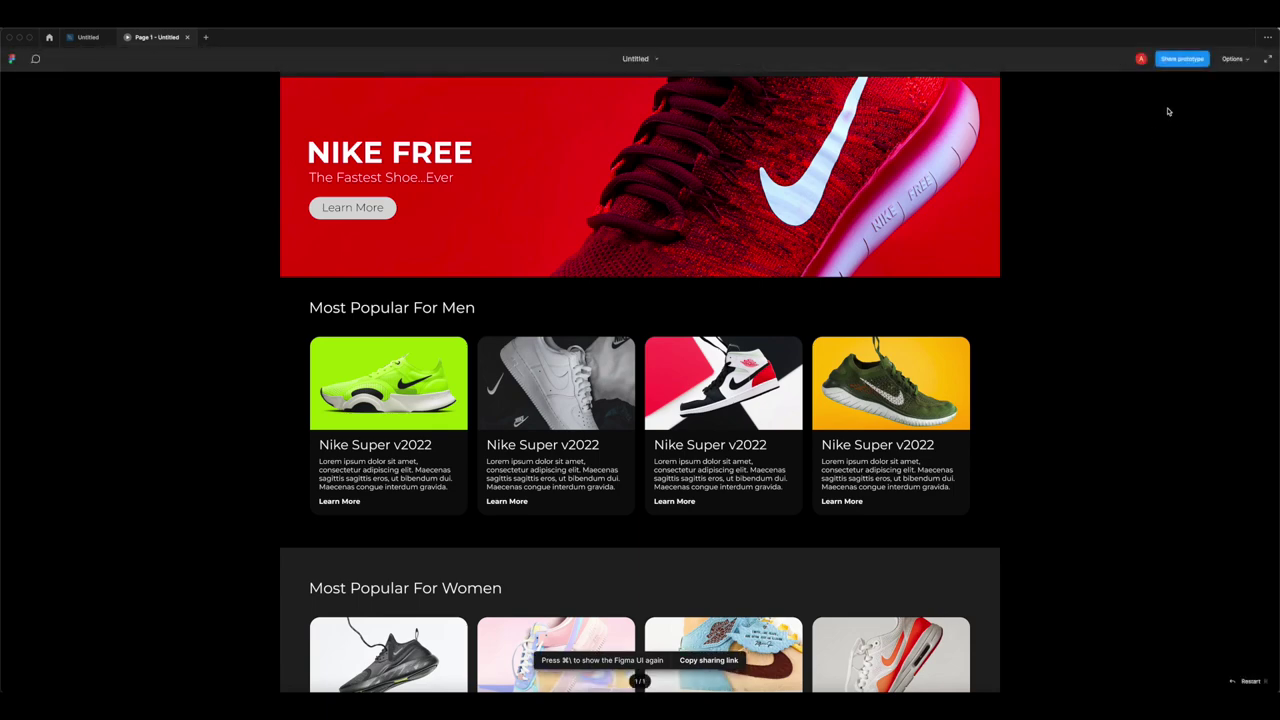
- Copy the prototype's sharing link and close the share dialog
{"action": "left_click", "coordinate": [1180, 59]}
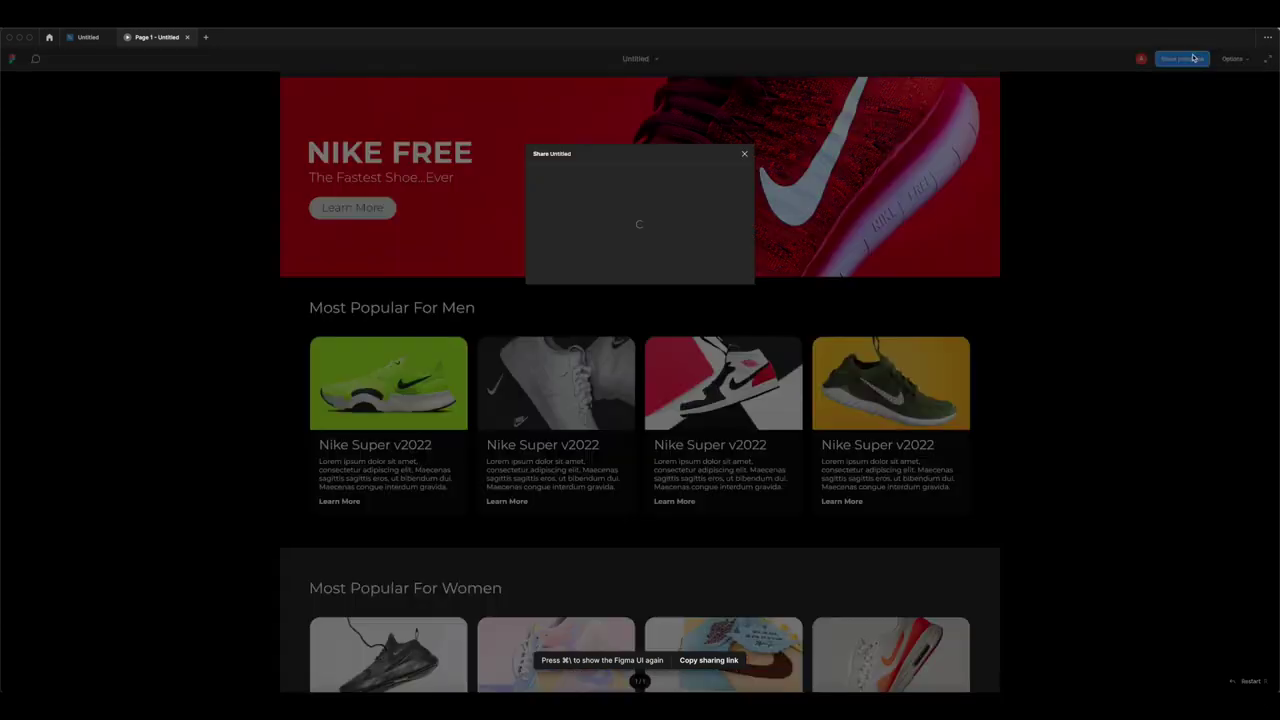
{"action": "left_click", "coordinate": [553, 253]}
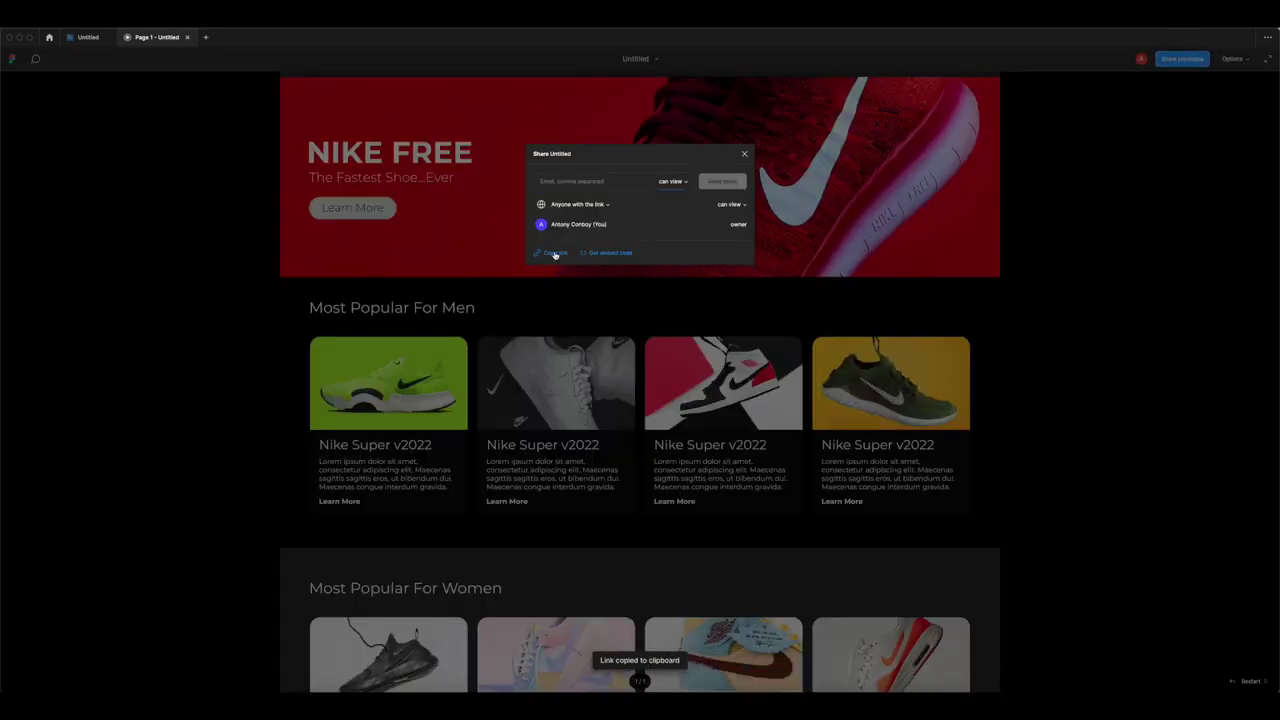
{"action": "left_click", "coordinate": [475, 258]}
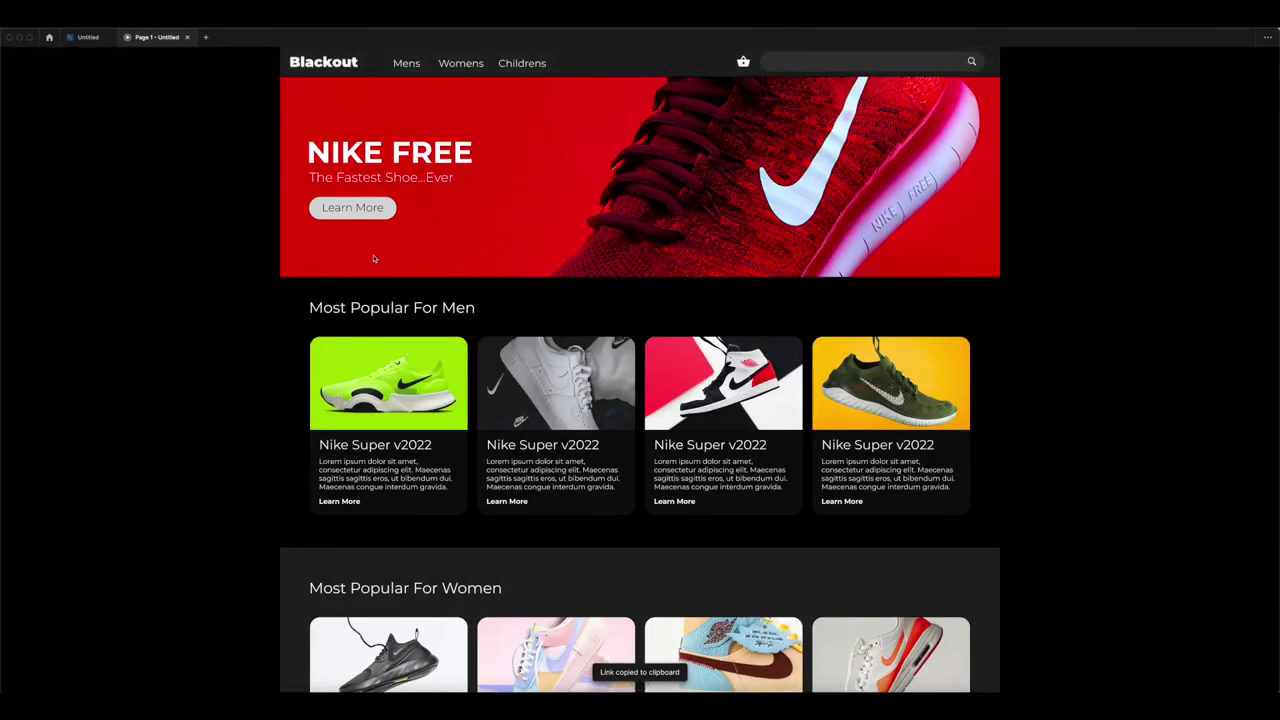